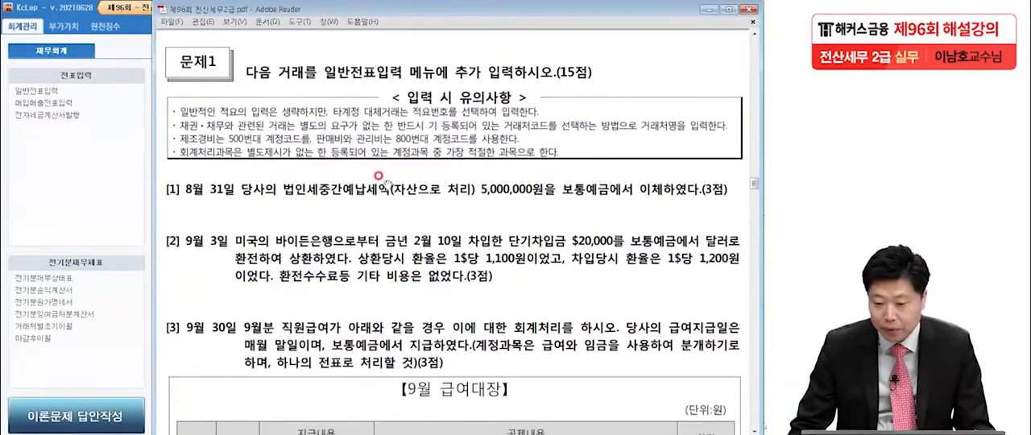
# Switch to KcLep, open general voucher entry (일반전표입력) and set the voucher date to August 31
pyautogui.scroll(-3, 391, 286)
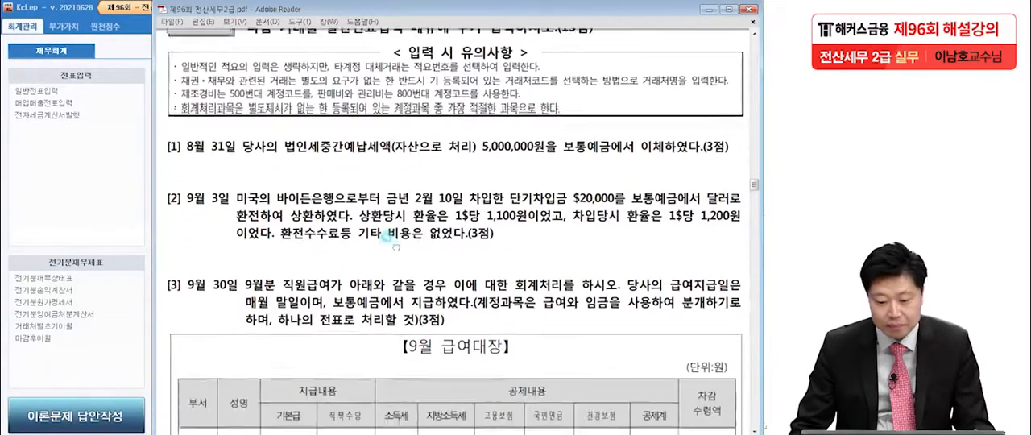
pyautogui.scroll(-1, 392, 230)
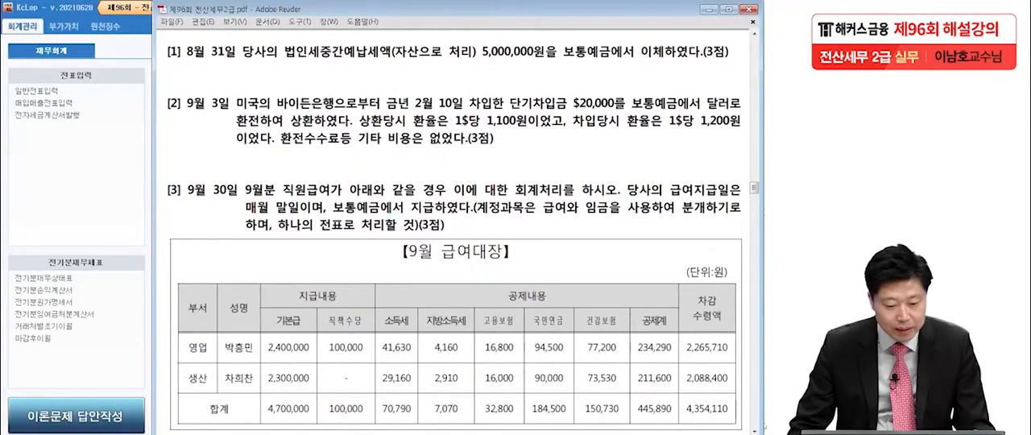
pyautogui.click(4, 216)
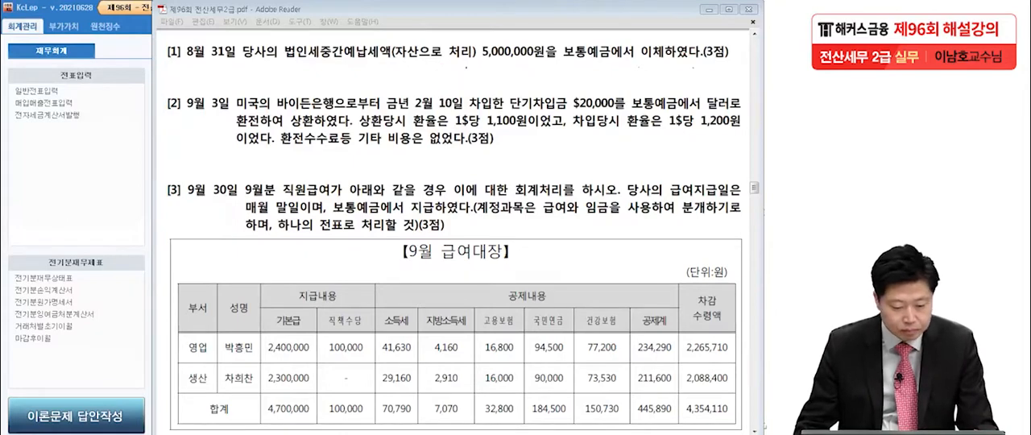
pyautogui.click(34, 184)
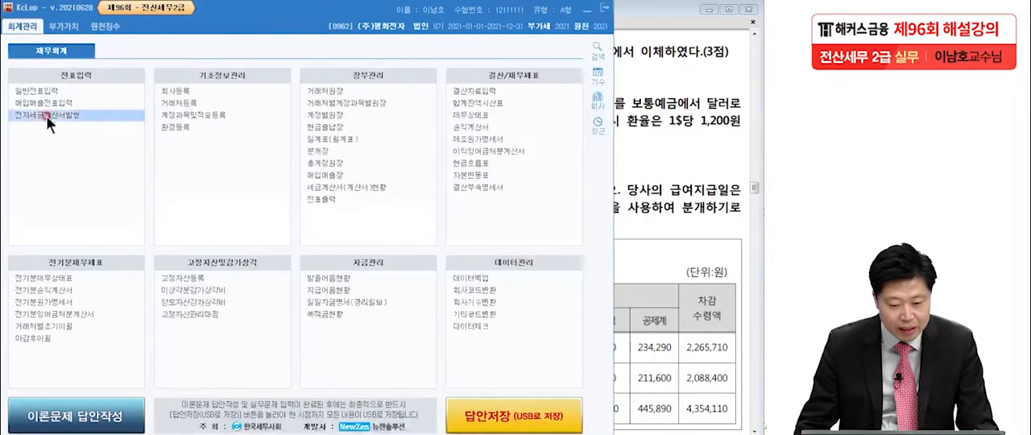
pyautogui.click(39, 91)
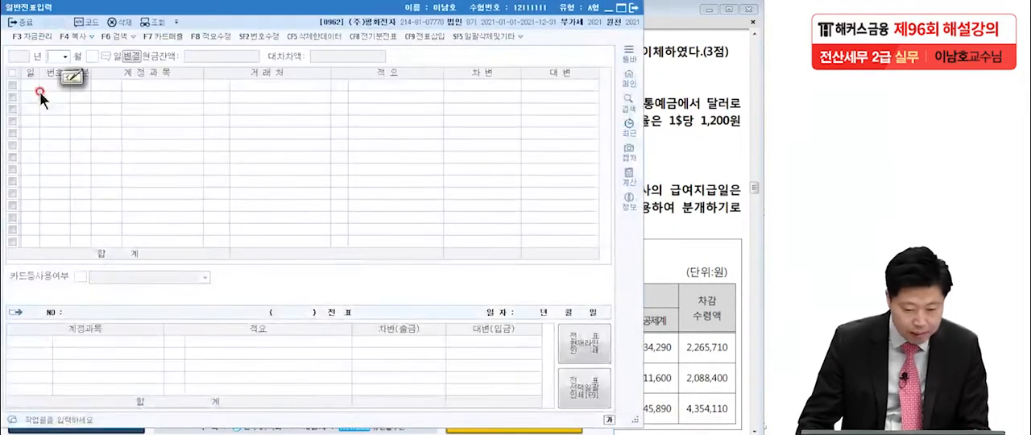
pyautogui.write('8')
pyautogui.press('Return')
pyautogui.write('31')
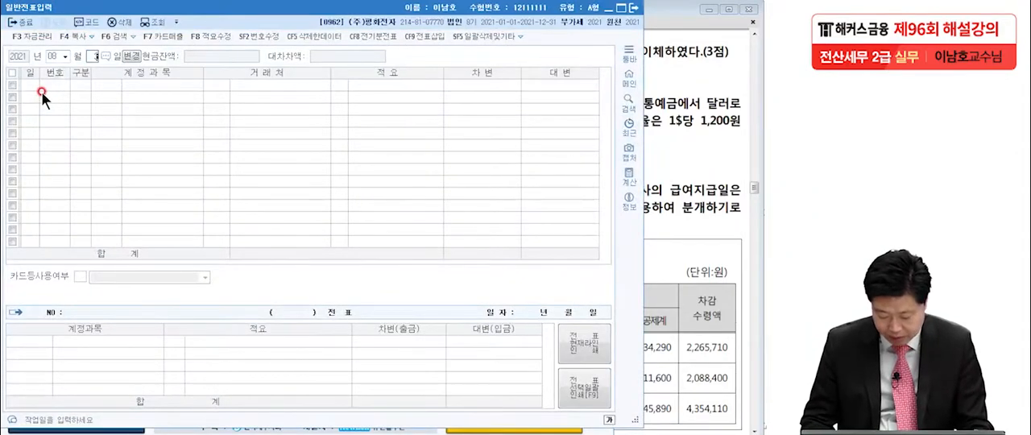
pyautogui.press('Return')
# Enter a credit (대변) line for account 0103 보통예금 with an amount of 5,000,000
pyautogui.write('4')
pyautogui.press('Return')
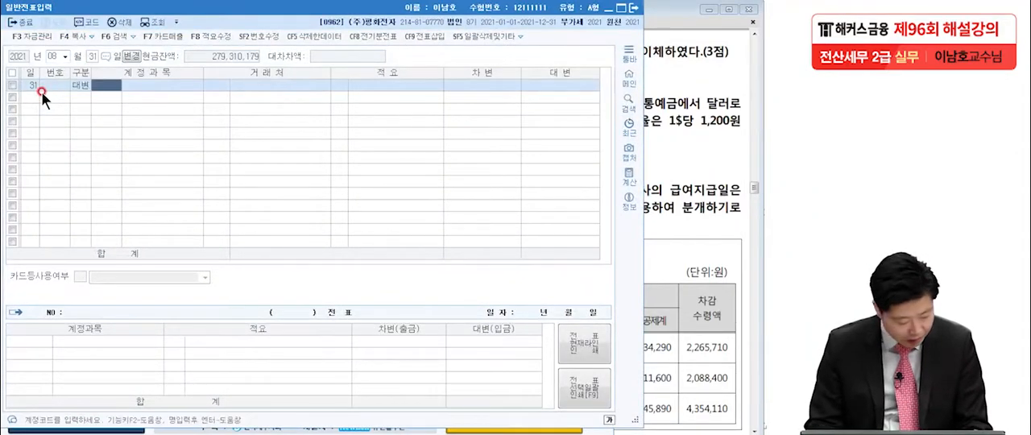
pyautogui.write('보통')
pyautogui.press('Return')
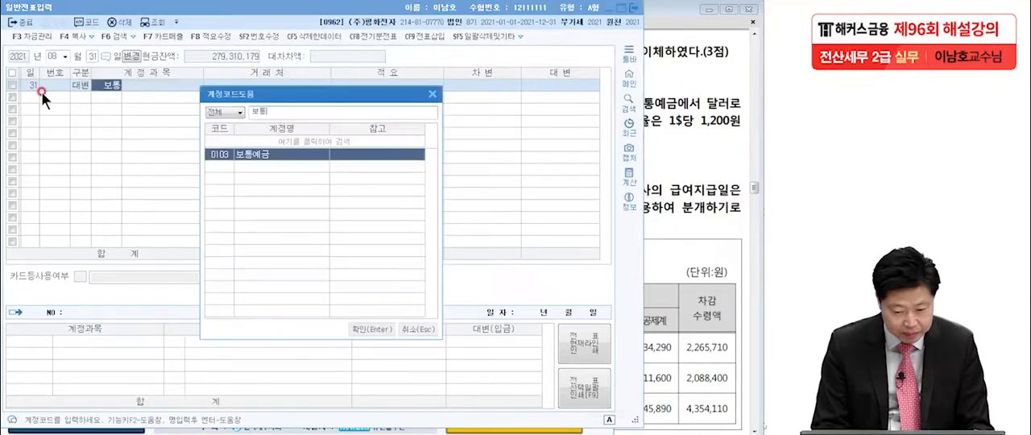
pyautogui.press('Return')
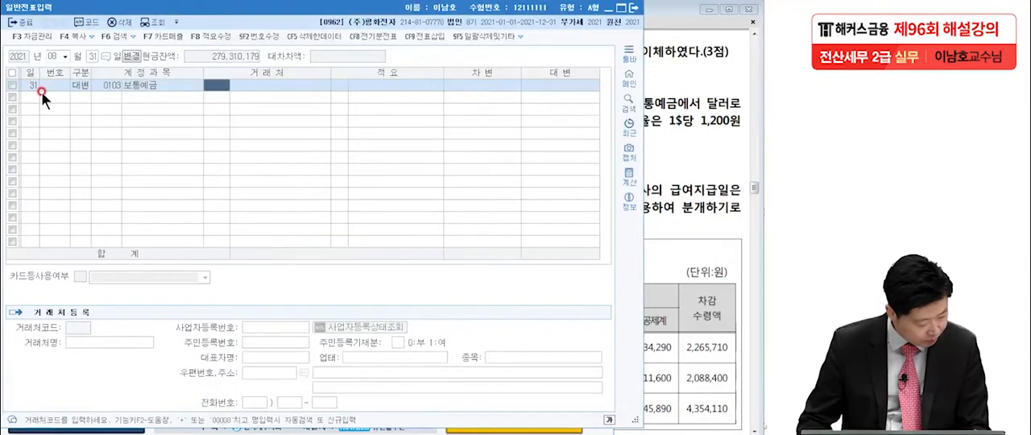
pyautogui.click(563, 86)
pyautogui.write('500')
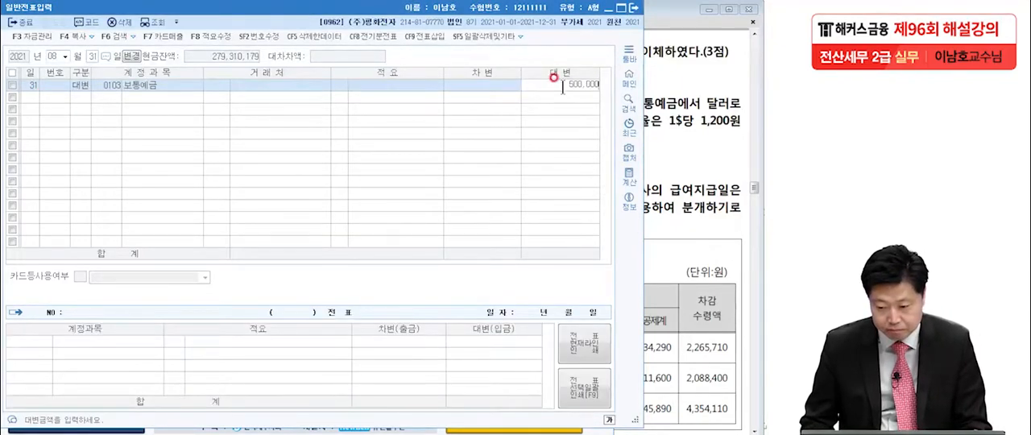
pyautogui.press('Return')
# Add the matching debit (차변) line for account 0136 선납세금 with 5,000,000
pyautogui.write('3')
pyautogui.press('Return')
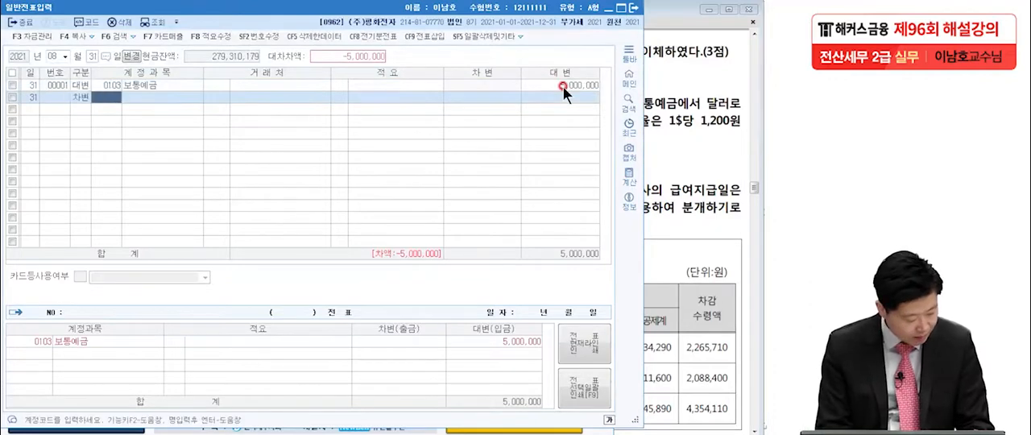
pyautogui.write('선납')
pyautogui.press('Return')
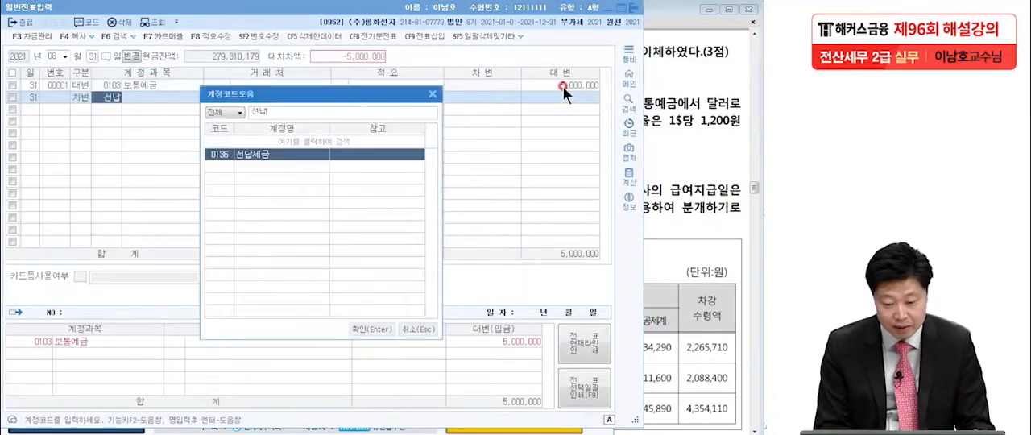
pyautogui.press('Return')
# Switch to the exam PDF in Adobe Reader and handwrite question 2's credit entry, 보예 22,000,000, over the payroll table heading
pyautogui.click(714, 191)
pyautogui.scroll(-1, 681, 266)
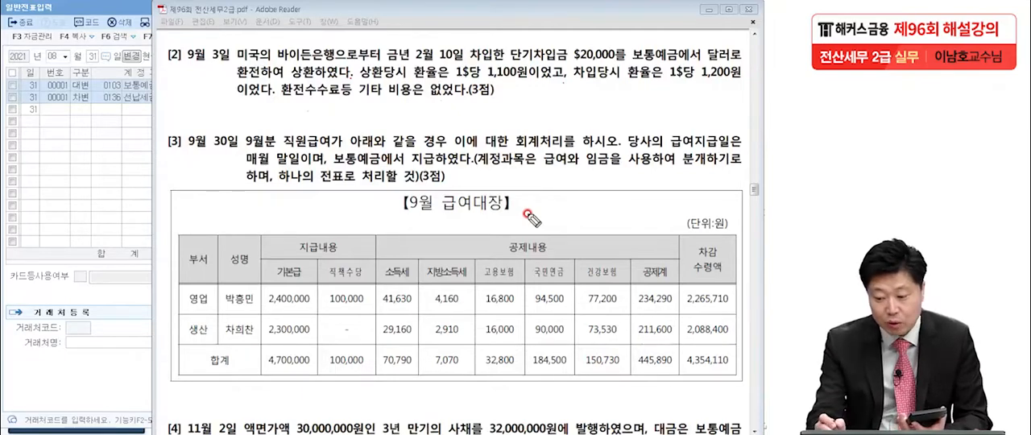
pyautogui.moveTo(493, 176)
pyautogui.mouseDown()
pyautogui.moveTo(484, 212)
pyautogui.moveTo(501, 208)
pyautogui.mouseUp()
pyautogui.moveTo(520, 187); pyautogui.dragTo(534, 212)
pyautogui.moveTo(545, 175); pyautogui.dragTo(536, 219)
pyautogui.moveTo(553, 181)
pyautogui.mouseDown()
pyautogui.moveTo(564, 219)
pyautogui.moveTo(576, 194)
pyautogui.moveTo(665, 214)
pyautogui.moveTo(737, 203)
pyautogui.moveTo(679, 214)
pyautogui.mouseUp()
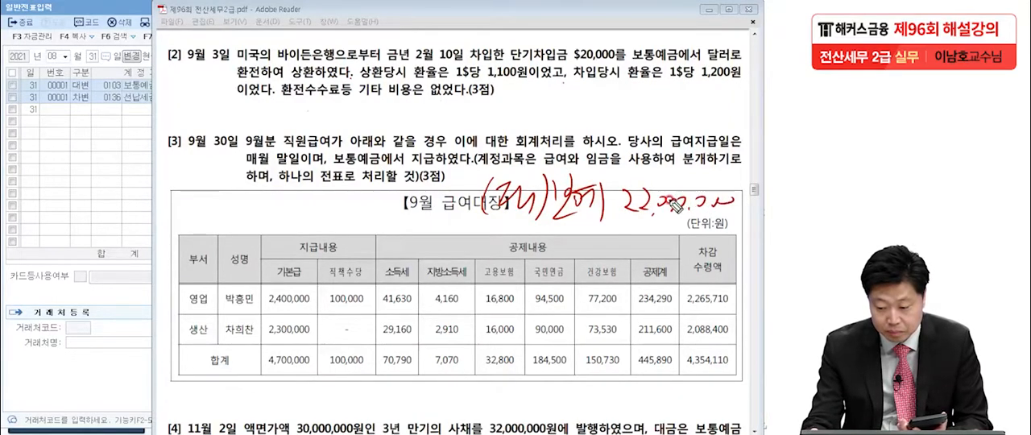
# Handwrite question 2's debit entry, 단기차입금 24,000,000, and the additional credit entry, 외환차익 2,000,000
pyautogui.moveTo(80, 184); pyautogui.dragTo(71, 222)
pyautogui.moveTo(87, 189)
pyautogui.mouseDown()
pyautogui.moveTo(88, 206)
pyautogui.moveTo(124, 227)
pyautogui.mouseUp()
pyautogui.moveTo(123, 190); pyautogui.dragTo(128, 232)
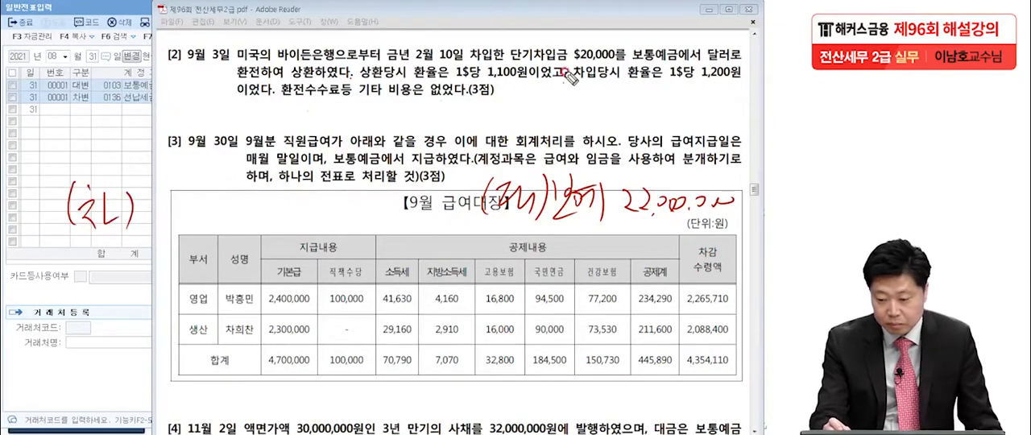
pyautogui.moveTo(143, 190)
pyautogui.mouseDown()
pyautogui.moveTo(161, 207)
pyautogui.moveTo(177, 206)
pyautogui.moveTo(183, 225)
pyautogui.moveTo(203, 208)
pyautogui.moveTo(217, 219)
pyautogui.moveTo(242, 202)
pyautogui.moveTo(235, 228)
pyautogui.moveTo(254, 219)
pyautogui.mouseUp()
pyautogui.moveTo(271, 155)
pyautogui.mouseDown()
pyautogui.moveTo(275, 185)
pyautogui.moveTo(282, 167)
pyautogui.mouseUp()
pyautogui.moveTo(251, 198); pyautogui.dragTo(263, 227)
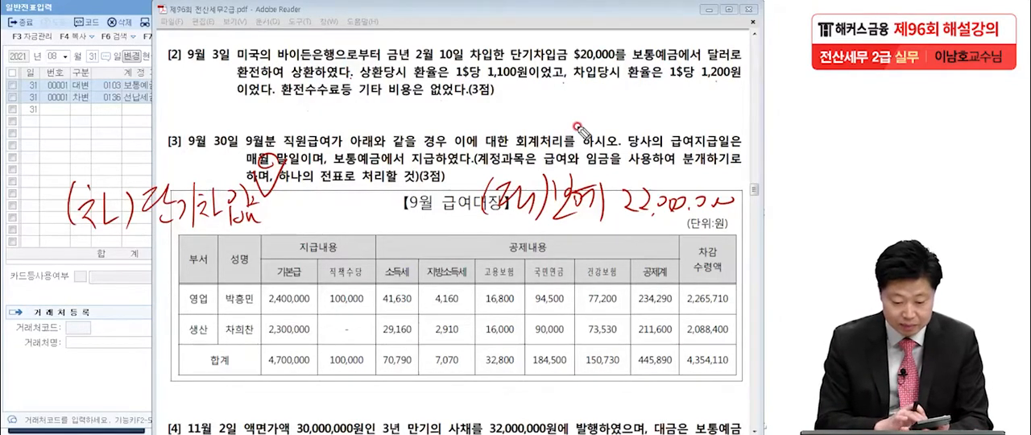
pyautogui.moveTo(294, 193)
pyautogui.mouseDown()
pyautogui.moveTo(325, 229)
pyautogui.moveTo(338, 210)
pyautogui.moveTo(393, 211)
pyautogui.mouseUp()
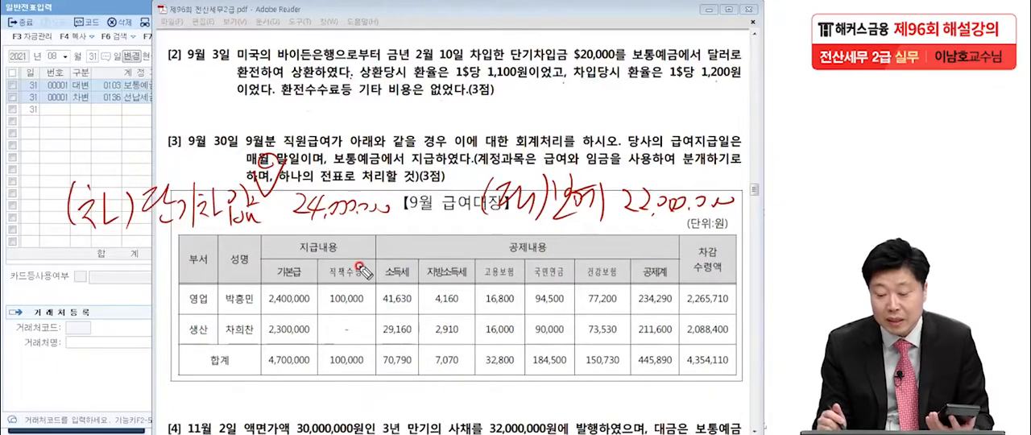
pyautogui.moveTo(636, 241)
pyautogui.mouseDown()
pyautogui.moveTo(656, 261)
pyautogui.moveTo(738, 256)
pyautogui.mouseUp()
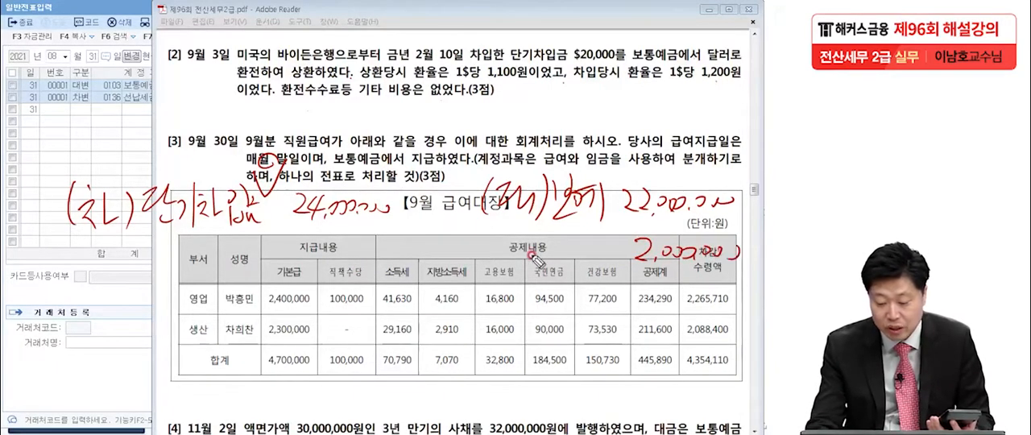
pyautogui.moveTo(548, 258)
pyautogui.mouseDown()
pyautogui.moveTo(542, 241)
pyautogui.moveTo(553, 251)
pyautogui.moveTo(567, 240)
pyautogui.moveTo(568, 256)
pyautogui.moveTo(576, 243)
pyautogui.moveTo(569, 261)
pyautogui.moveTo(593, 241)
pyautogui.moveTo(602, 256)
pyautogui.moveTo(622, 234)
pyautogui.moveTo(618, 274)
pyautogui.mouseUp()
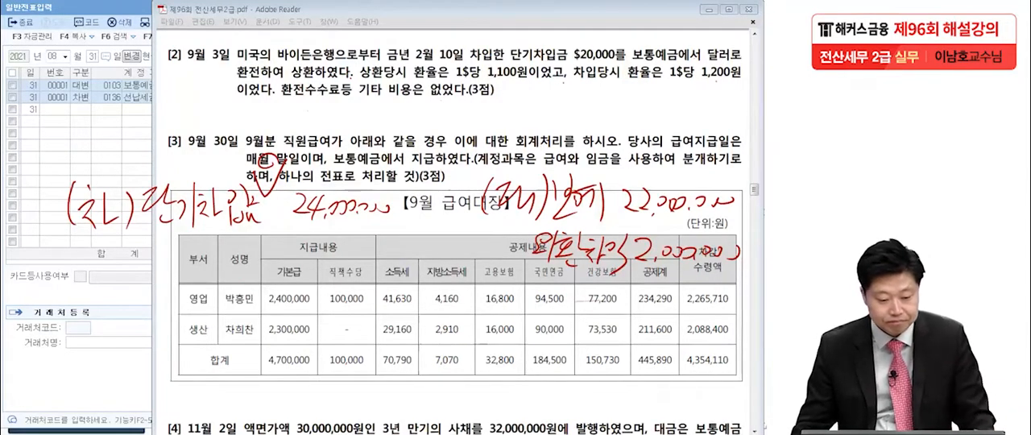
# Switch back to KcLep's general voucher entry and set the voucher date to September 3
pyautogui.click(34, 142)
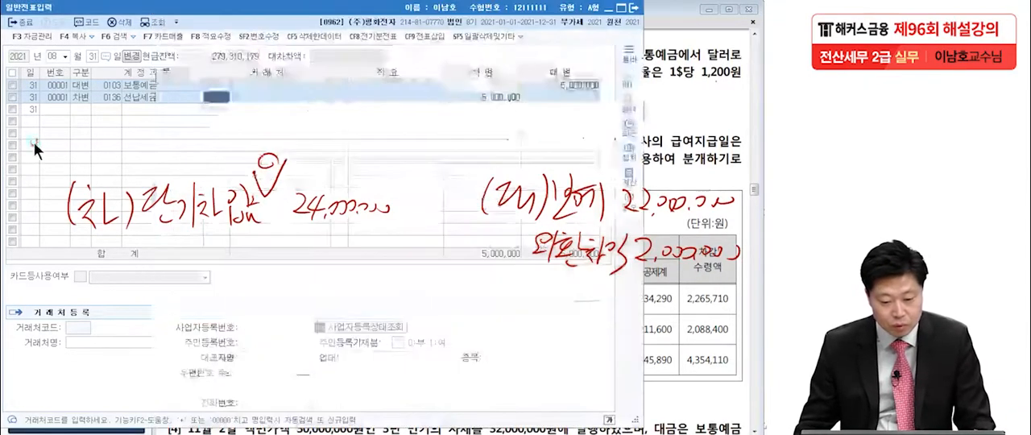
pyautogui.click(56, 58)
pyautogui.write('093')
pyautogui.press('Return')
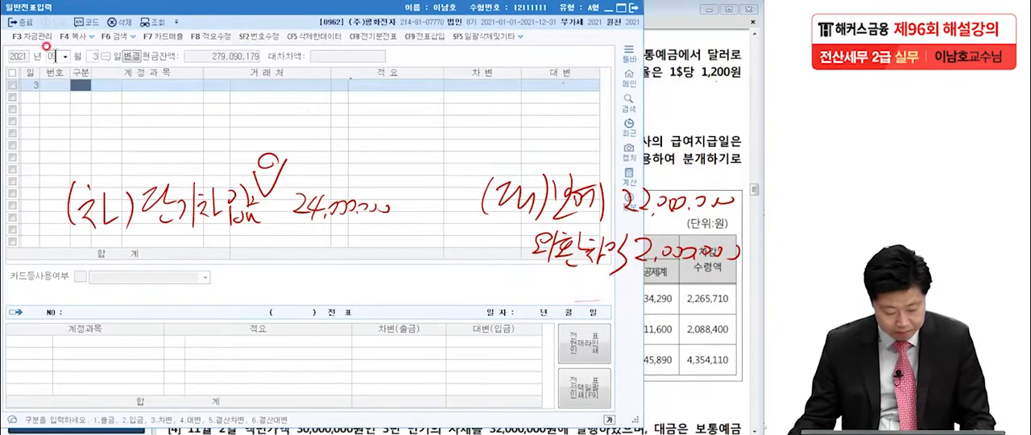
# Enter a debit (차변) line for account 0260 단기차입금 with counterparty 00155 바이든은행 and an amount of 24,000,000
pyautogui.write('3')
pyautogui.press('Return')
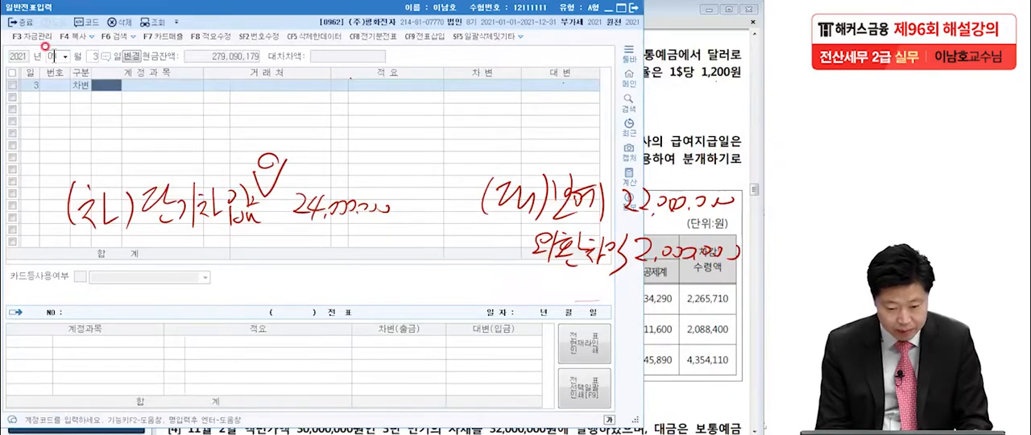
pyautogui.write('다')
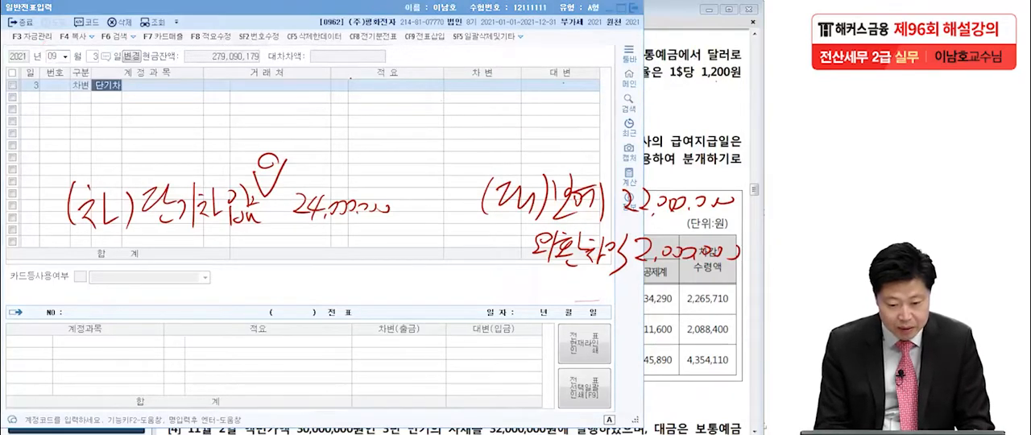
pyautogui.press('Return')
pyautogui.press('Return')
pyautogui.write('비')
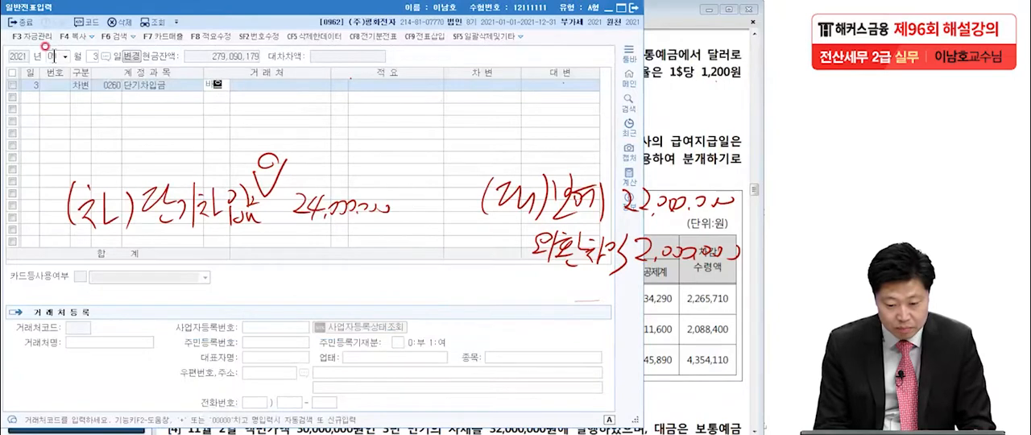
pyautogui.write('이')
pyautogui.press('Return')
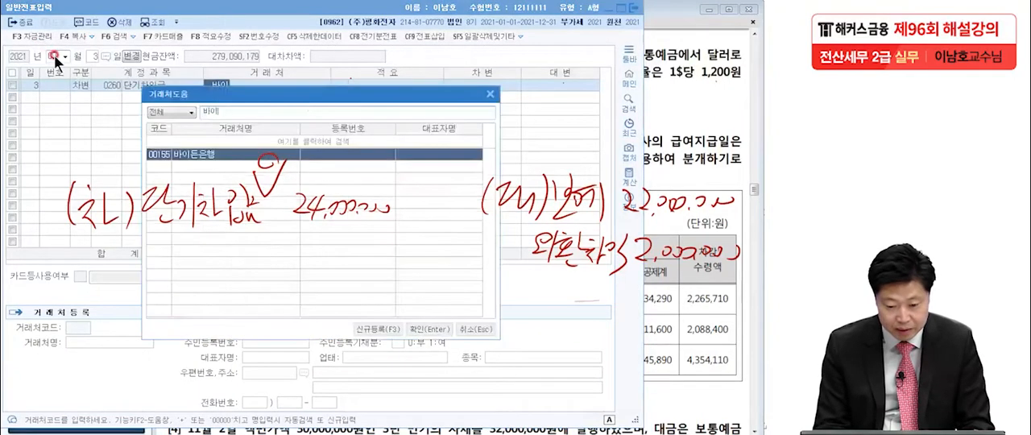
pyautogui.press('Return')
pyautogui.press('Return')
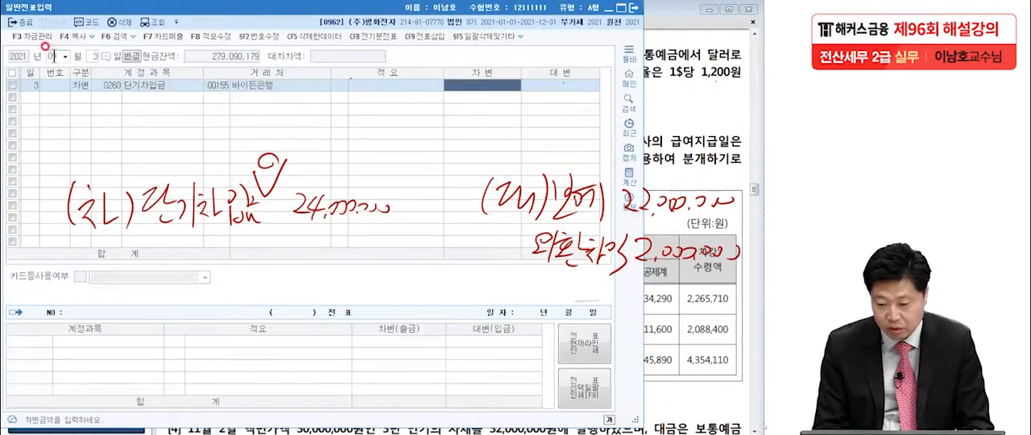
pyautogui.write('24,000')
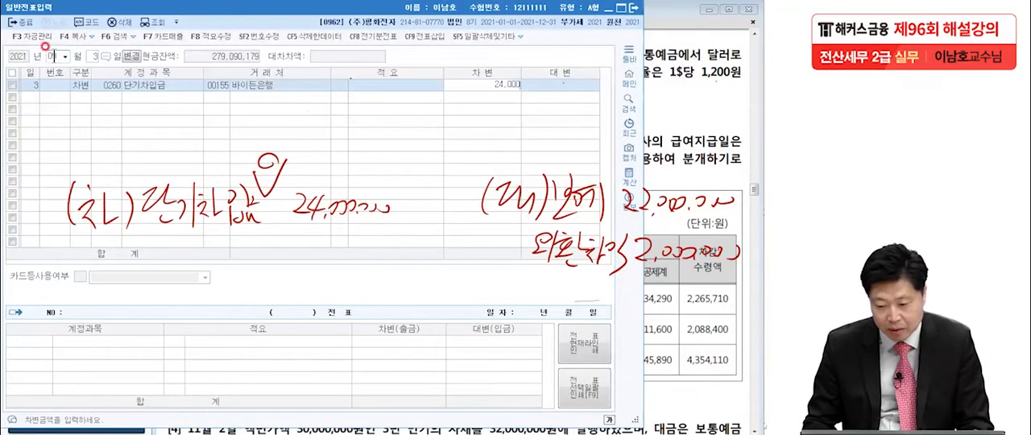
pyautogui.write(',000')
pyautogui.press('Return')
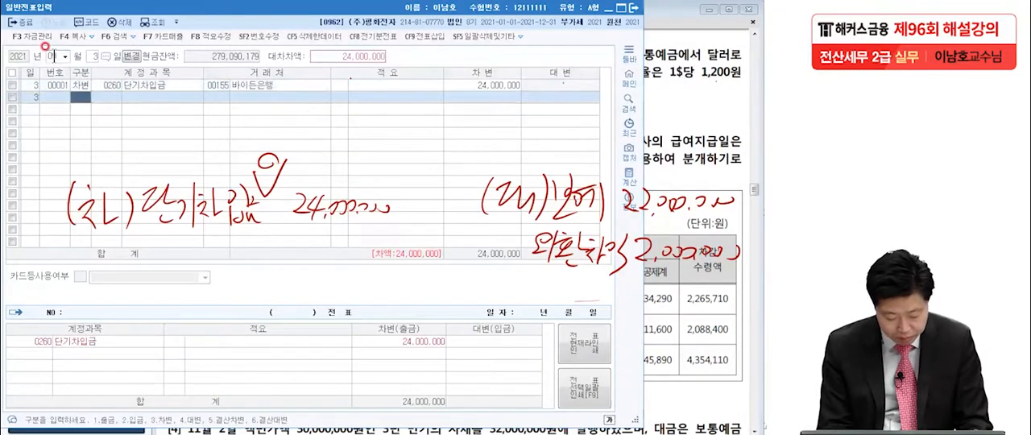
# Add a credit (대변) line for account 0103 보통예금 with an amount of 22,000,000
pyautogui.write('4보')
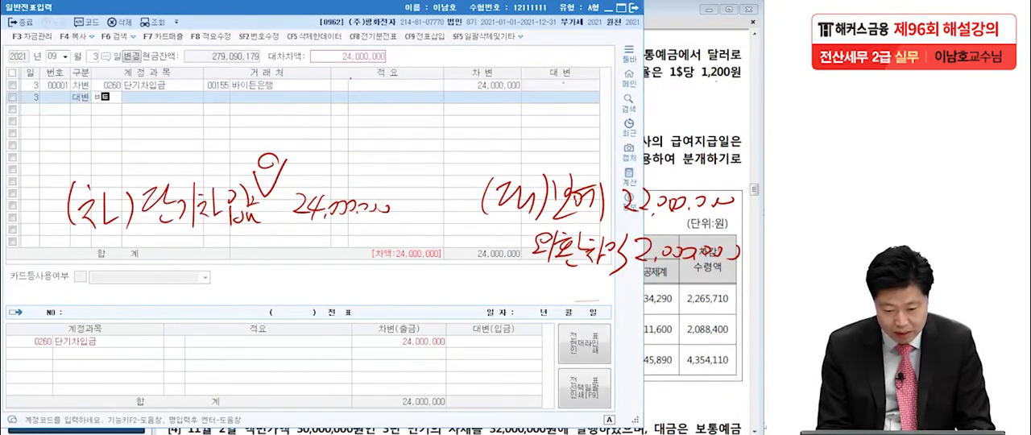
pyautogui.press('Return')
pyautogui.press('Return')
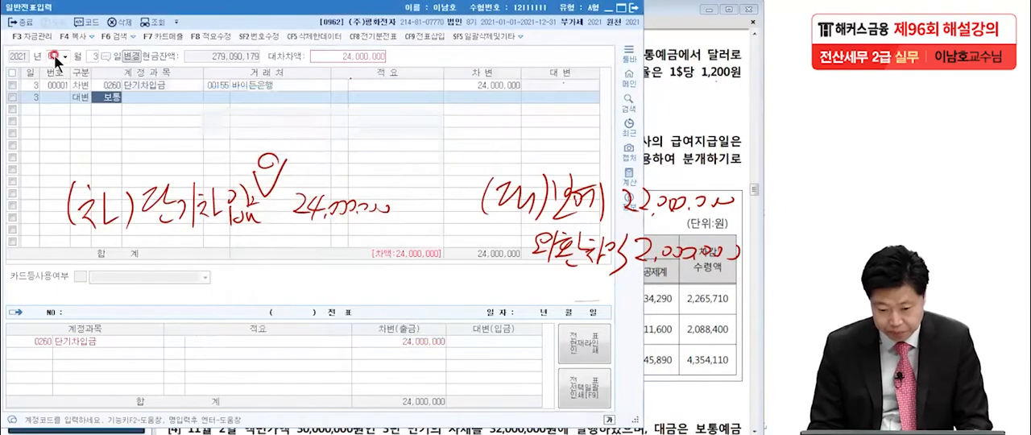
pyautogui.press('Return')
pyautogui.press('Return')
pyautogui.write('22000')
# Add a credit (대변) line for account 0907 외환차익 with 2,000,000, and return to the exam PDF in Adobe Reader, clearing the handwritten notes
pyautogui.press('Return')
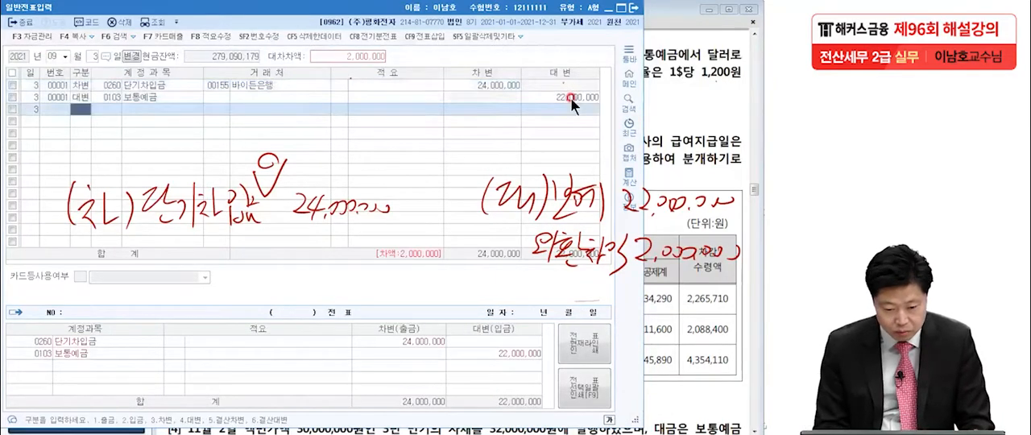
pyautogui.write('4')
pyautogui.press('Return')
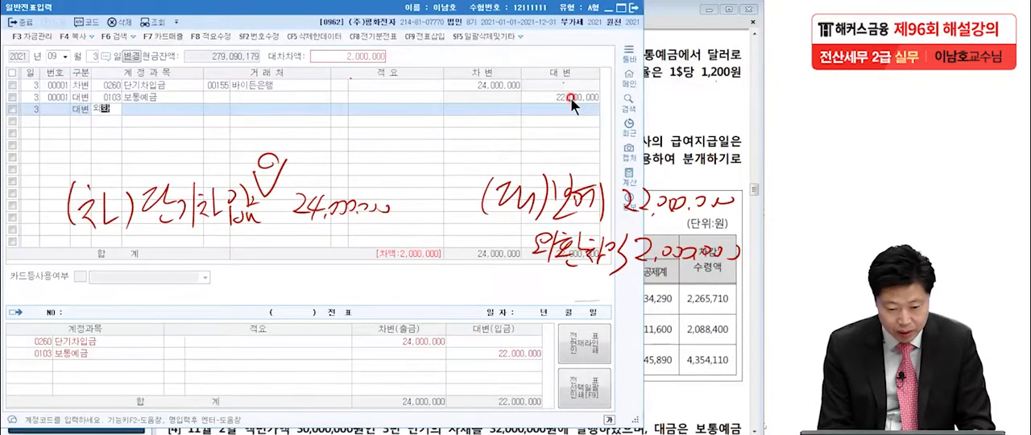
pyautogui.press('Return')
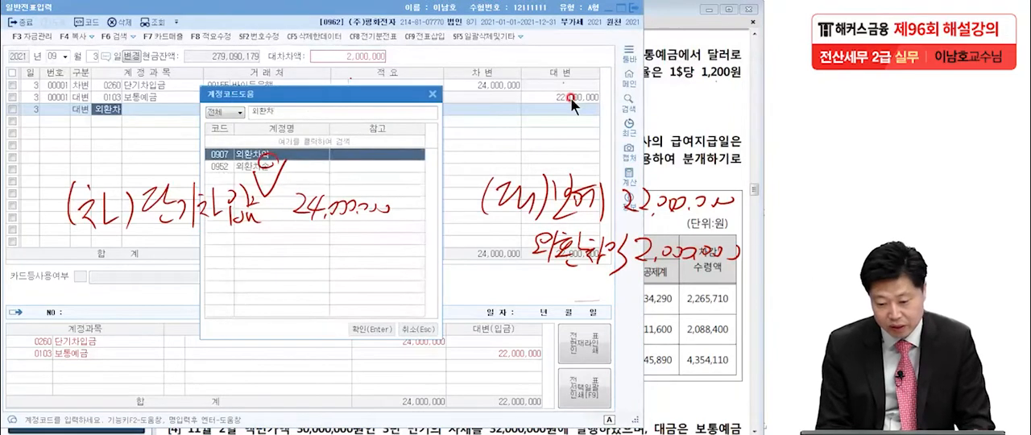
pyautogui.press('Return')
pyautogui.click(649, 145)
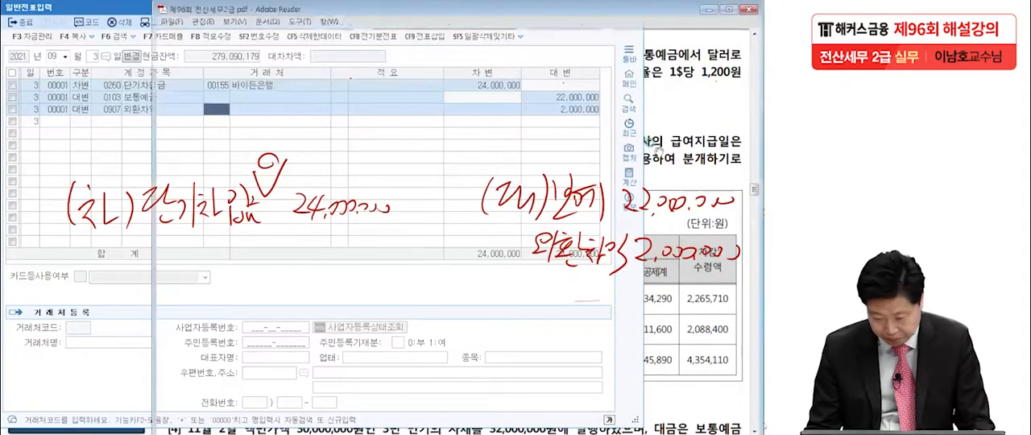
pyautogui.press('Escape')
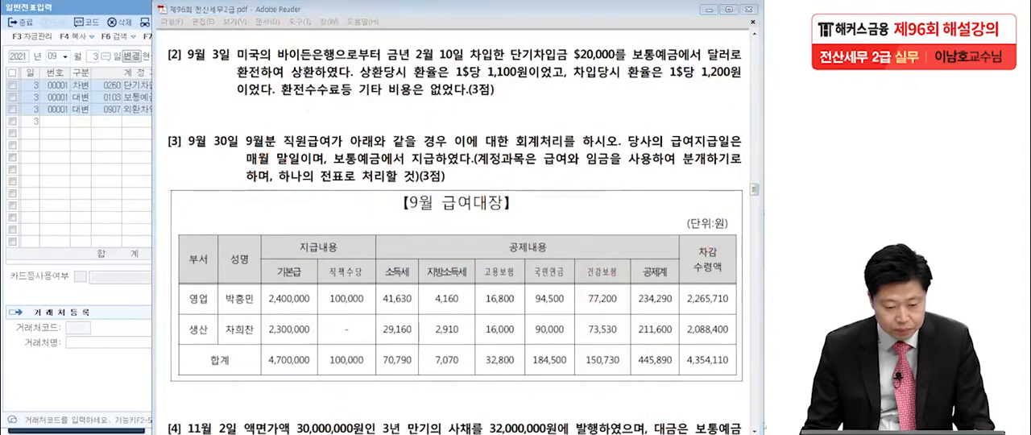
# Bring question [3] of the exam PDF into view, underline 급여 and 임금, and mark the 영업 and 생산 rows of the payroll table
pyautogui.click(188, 177)
pyautogui.scroll(-3, 231, 232)
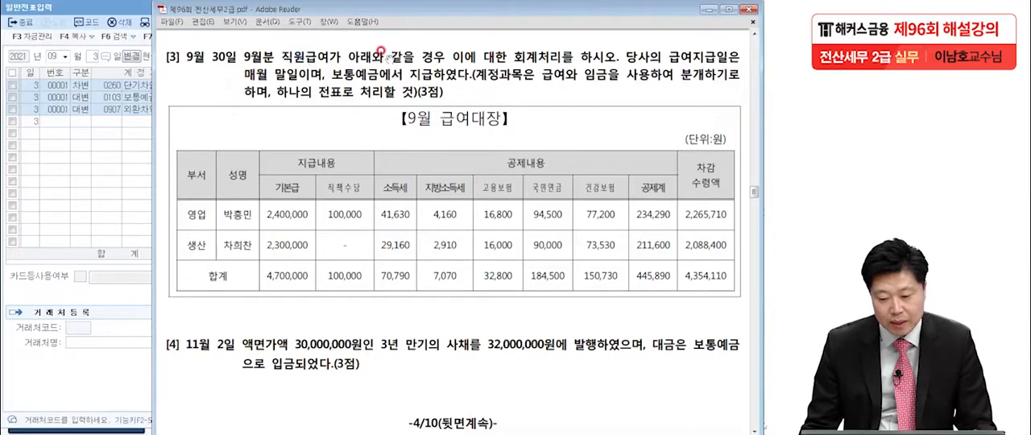
pyautogui.hotkey('ctrl', '2')
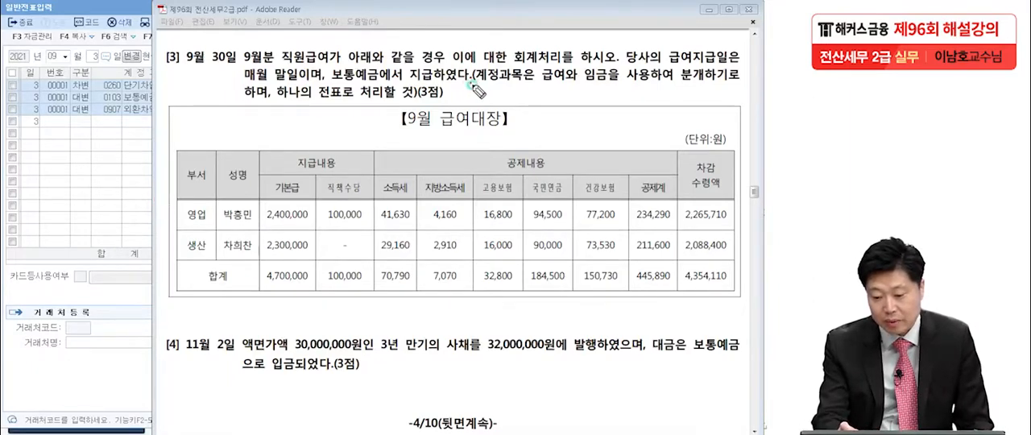
pyautogui.moveTo(566, 89)
pyautogui.mouseDown()
pyautogui.moveTo(544, 94)
pyautogui.moveTo(585, 92)
pyautogui.mouseUp()
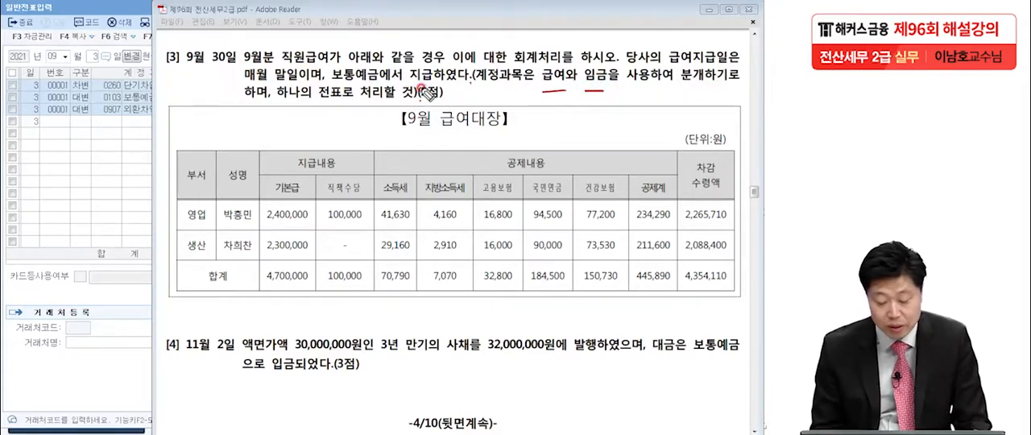
pyautogui.click(205, 223)
pyautogui.click(205, 249)
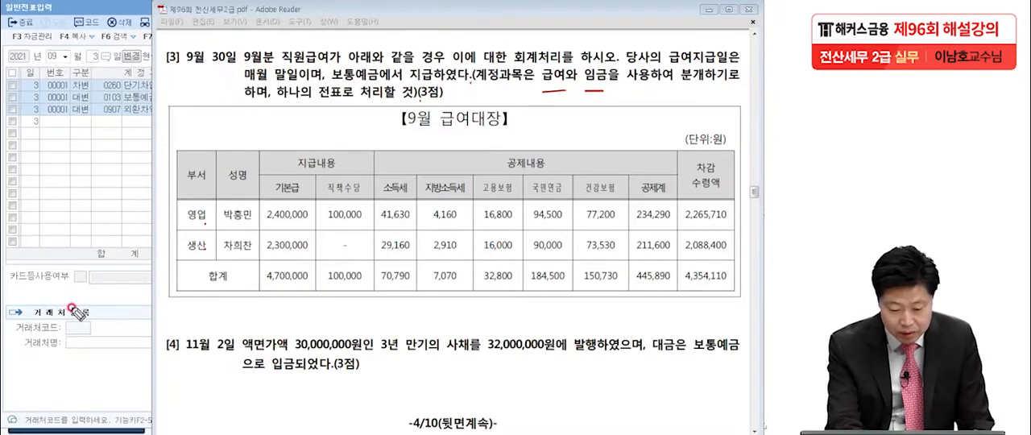
# Handwrite the debit side of the September 30 entry below the payroll table: (차) 급여 2,500,000 and 임금 2,300,000
pyautogui.moveTo(73, 292)
pyautogui.mouseDown()
pyautogui.moveTo(91, 320)
pyautogui.moveTo(170, 300)
pyautogui.moveTo(175, 321)
pyautogui.moveTo(205, 298)
pyautogui.moveTo(208, 322)
pyautogui.mouseUp()
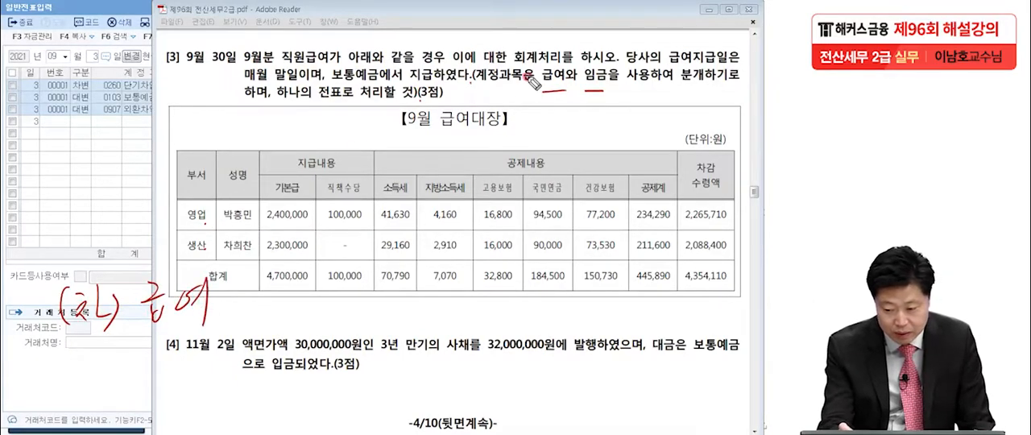
pyautogui.moveTo(158, 344); pyautogui.dragTo(175, 359)
pyautogui.moveTo(153, 368); pyautogui.dragTo(168, 381)
pyautogui.moveTo(181, 345); pyautogui.dragTo(201, 352)
pyautogui.moveTo(185, 364); pyautogui.dragTo(208, 376)
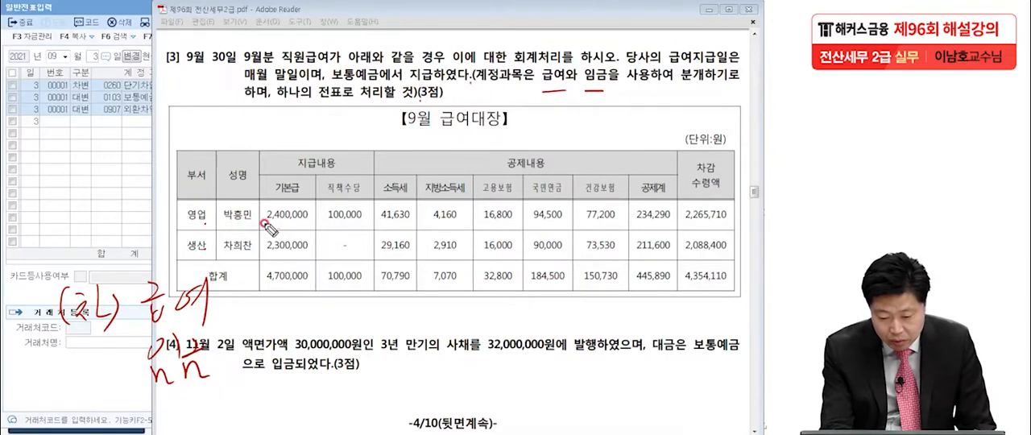
pyautogui.moveTo(252, 284); pyautogui.dragTo(281, 309)
pyautogui.moveTo(291, 281)
pyautogui.mouseDown()
pyautogui.moveTo(291, 305)
pyautogui.moveTo(308, 283)
pyautogui.moveTo(342, 296)
pyautogui.moveTo(391, 290)
pyautogui.mouseUp()
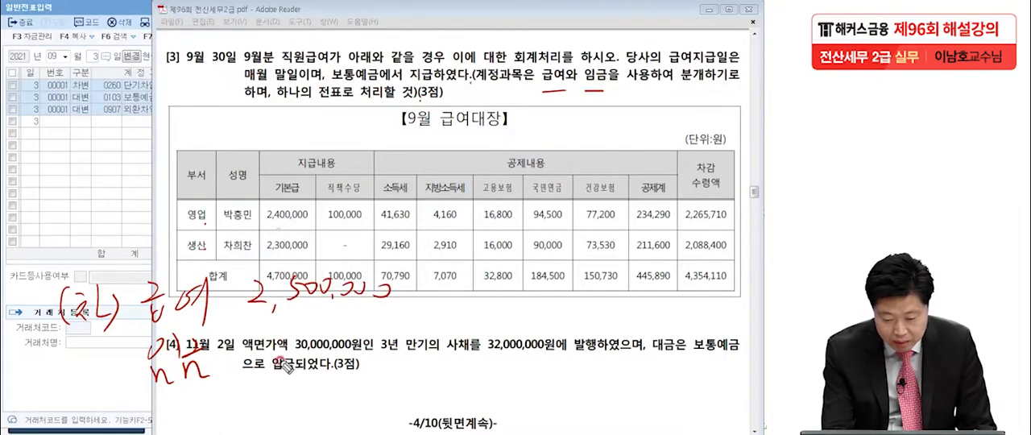
pyautogui.moveTo(250, 337)
pyautogui.mouseDown()
pyautogui.moveTo(270, 356)
pyautogui.moveTo(345, 332)
pyautogui.moveTo(397, 338)
pyautogui.mouseUp()
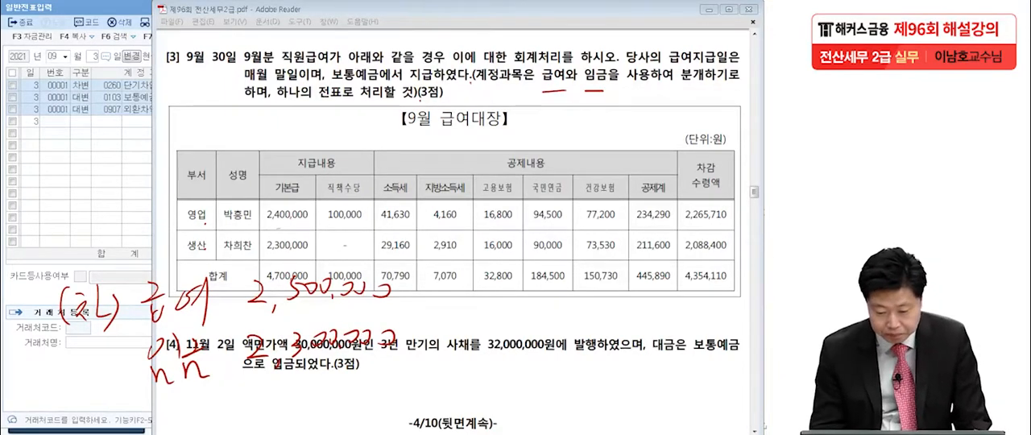
# Start the handwritten credit side with (대), mark the deduction column headings, and circle the 공제계 total in the payroll table
pyautogui.moveTo(472, 288)
pyautogui.mouseDown()
pyautogui.moveTo(469, 315)
pyautogui.moveTo(514, 312)
pyautogui.mouseUp()
pyautogui.moveTo(529, 288); pyautogui.dragTo(530, 329)
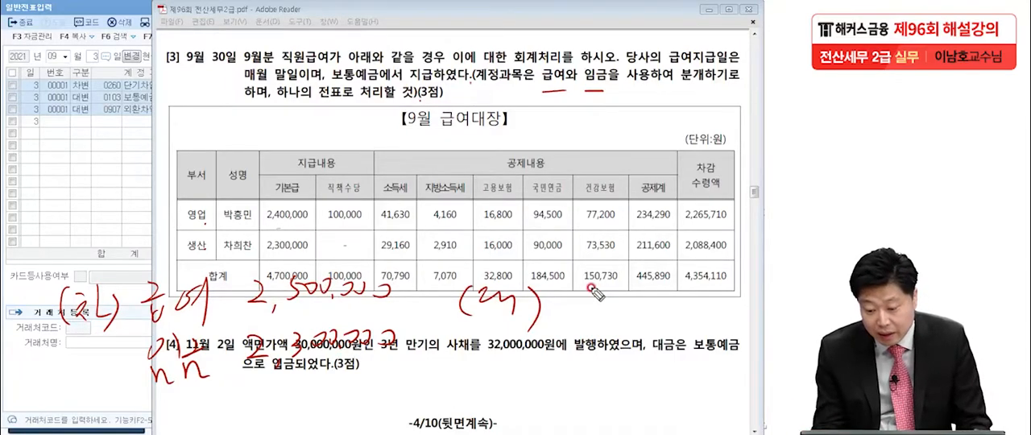
pyautogui.click(409, 195)
pyautogui.click(463, 194)
pyautogui.click(516, 192)
pyautogui.click(564, 196)
pyautogui.click(614, 196)
pyautogui.click(662, 193)
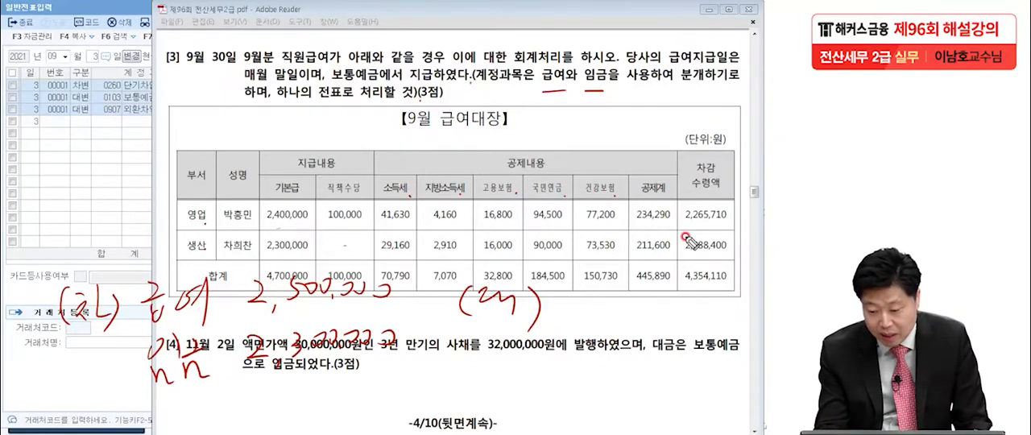
pyautogui.moveTo(678, 278)
pyautogui.mouseDown()
pyautogui.moveTo(666, 287)
pyautogui.moveTo(677, 272)
pyautogui.mouseUp()
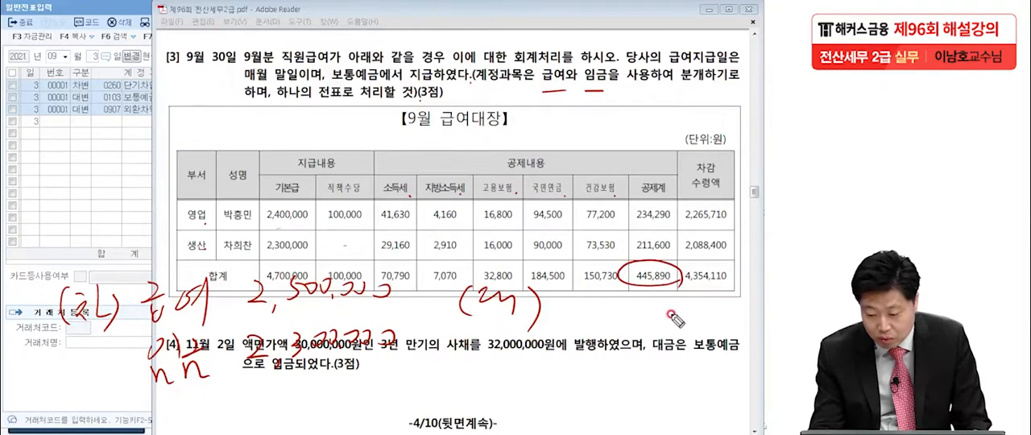
# Handwrite the credit amounts 예수금 445,890 and 보통예금 4,354,110, and remove the circle around the 공제계 total
pyautogui.moveTo(554, 304)
pyautogui.mouseDown()
pyautogui.moveTo(595, 298)
pyautogui.moveTo(606, 317)
pyautogui.moveTo(675, 304)
pyautogui.moveTo(676, 319)
pyautogui.moveTo(694, 306)
pyautogui.moveTo(683, 324)
pyautogui.moveTo(725, 300)
pyautogui.moveTo(721, 319)
pyautogui.moveTo(729, 299)
pyautogui.moveTo(743, 316)
pyautogui.mouseUp()
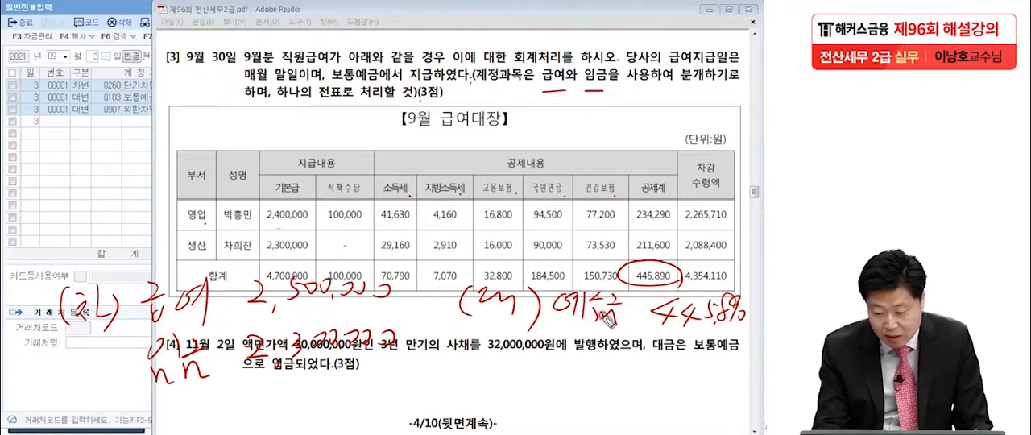
pyautogui.moveTo(659, 346)
pyautogui.mouseDown()
pyautogui.moveTo(642, 375)
pyautogui.moveTo(686, 361)
pyautogui.moveTo(713, 362)
pyautogui.moveTo(711, 378)
pyautogui.moveTo(738, 372)
pyautogui.mouseUp()
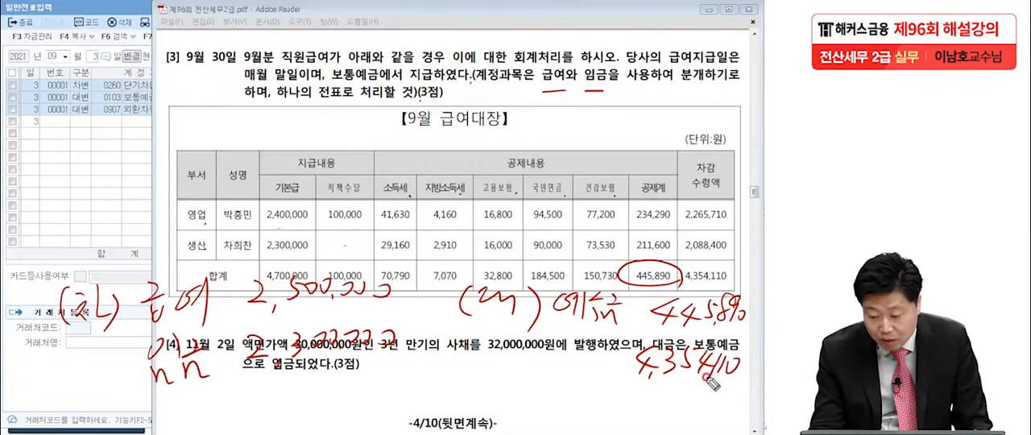
pyautogui.moveTo(568, 365)
pyautogui.mouseDown()
pyautogui.moveTo(556, 372)
pyautogui.moveTo(568, 355)
pyautogui.moveTo(596, 375)
pyautogui.mouseUp()
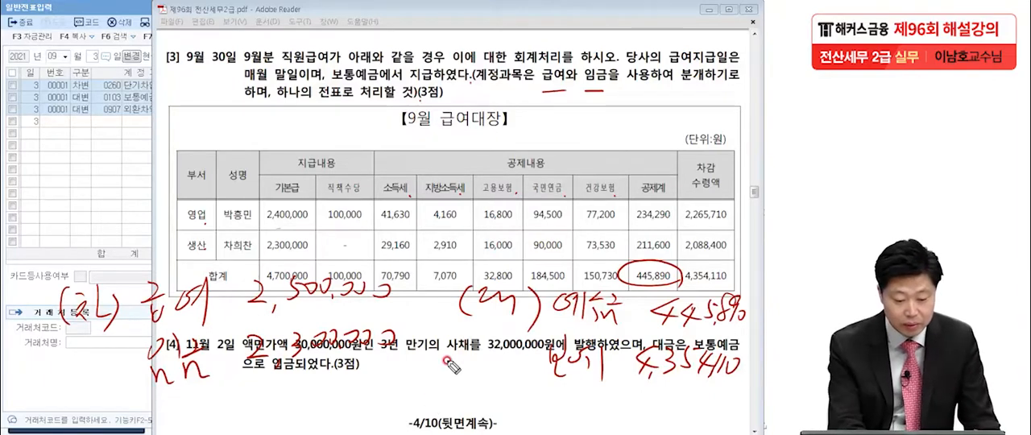
pyautogui.moveTo(653, 268); pyautogui.dragTo(675, 272)
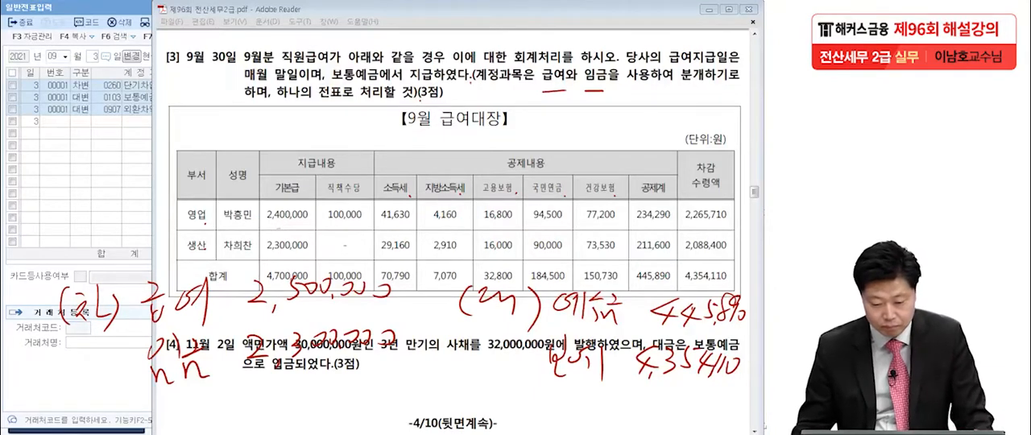
# Switch back to KcLep's general voucher entry and set the voucher date to September 30
pyautogui.click(54, 153)
pyautogui.click(93, 57)
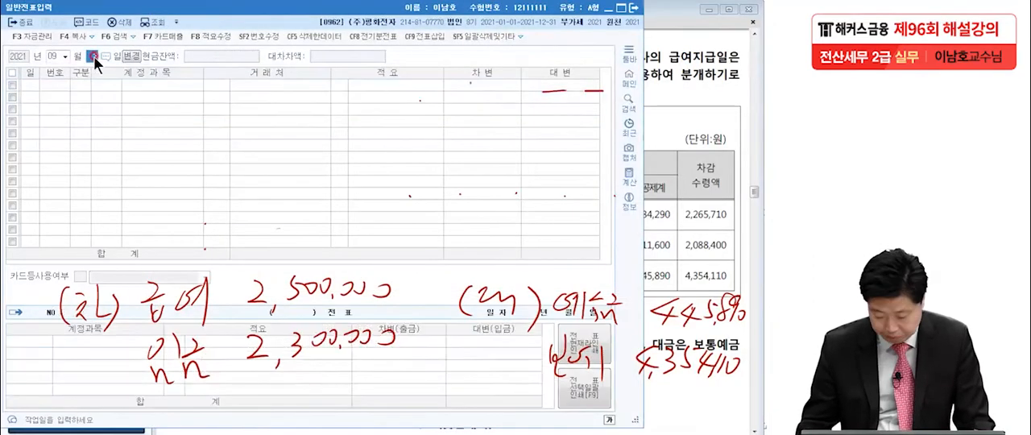
pyautogui.write('30')
pyautogui.press('Return')
# Enter a debit (차변) line for account 0801 급여 (판매관리비) with an amount of 2,500,000
pyautogui.write('3')
pyautogui.press('Return')
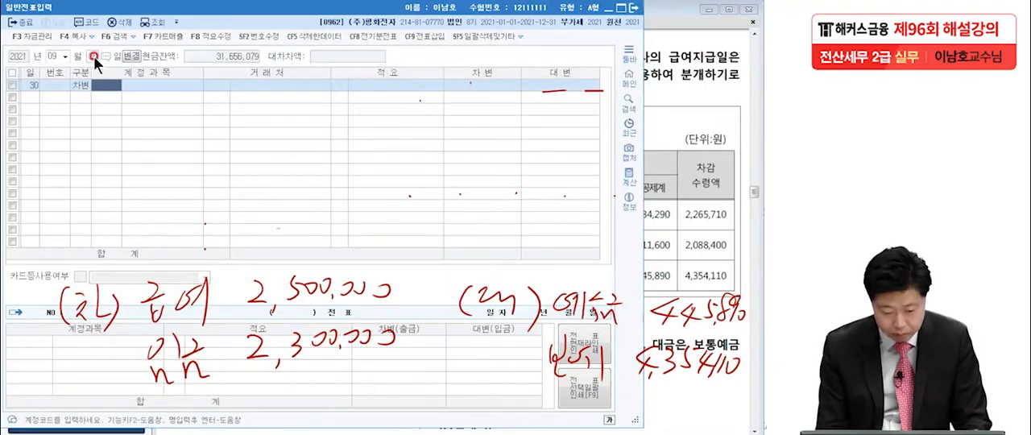
pyautogui.write('급여')
pyautogui.press('Return')
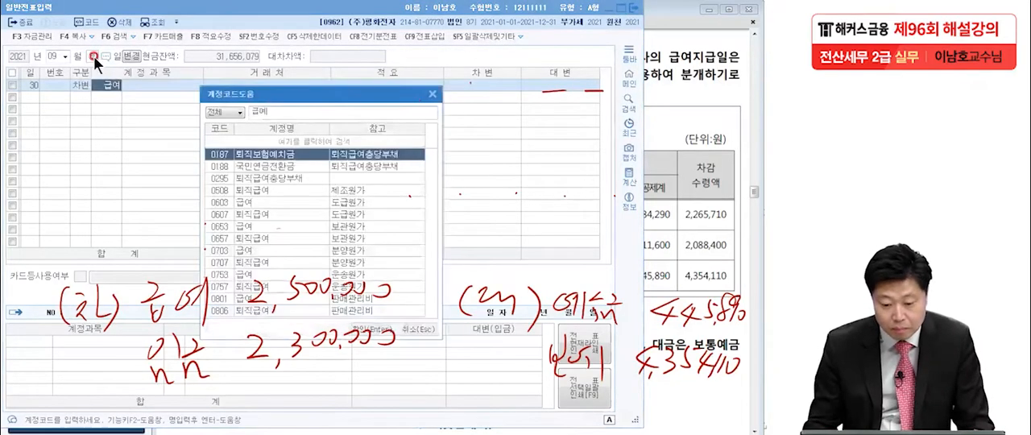
pyautogui.click(242, 298)
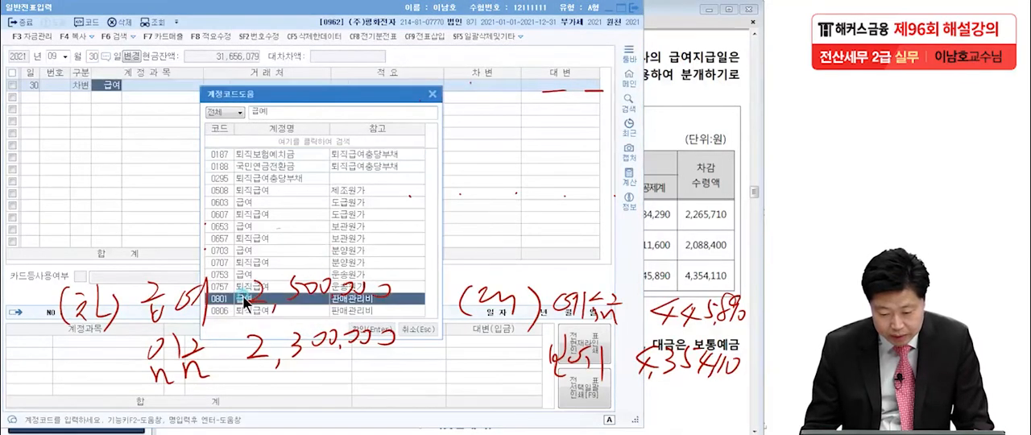
pyautogui.press('Return')
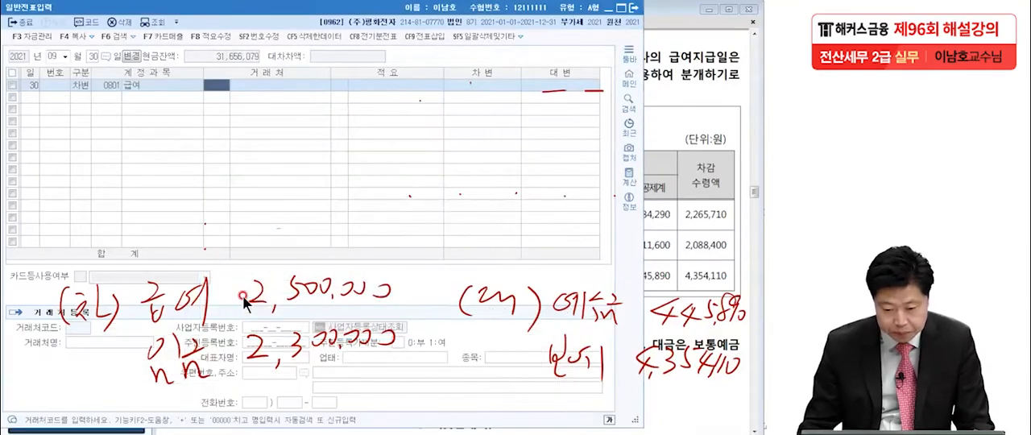
pyautogui.click(470, 86)
pyautogui.write('25')
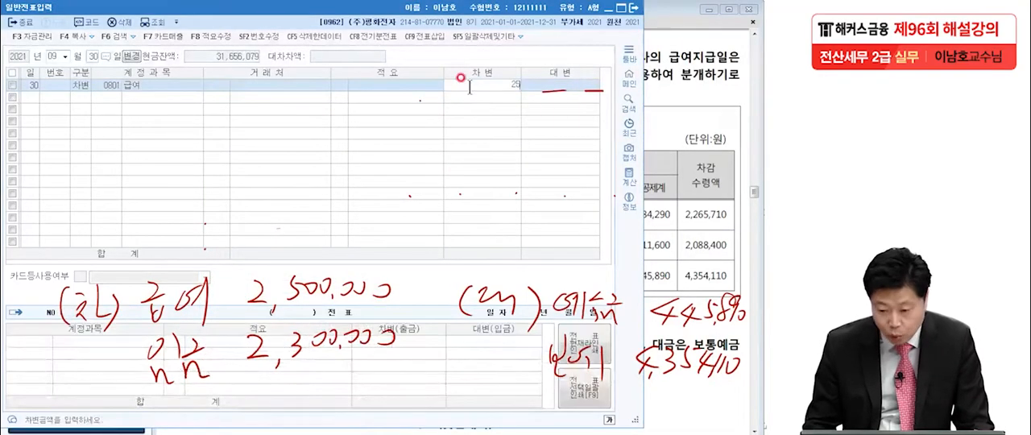
pyautogui.press('Return')
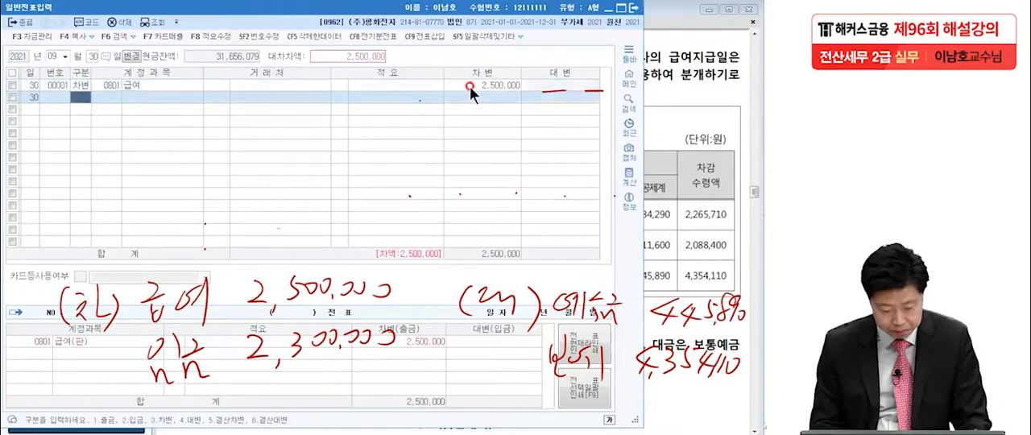
# Add a debit (차변) line for account 0504 임금 (제조원가) with an amount of 2,300,000
pyautogui.write('3')
pyautogui.press('Return')
pyautogui.write('임금')
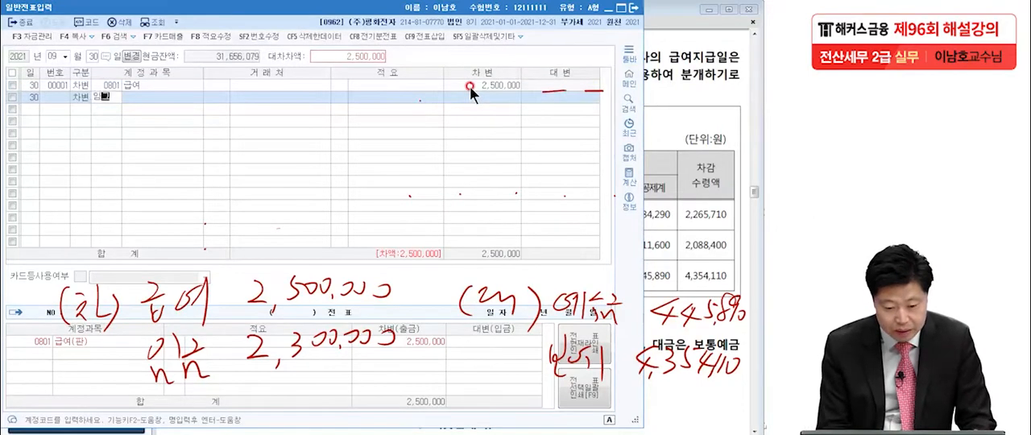
pyautogui.press('Return')
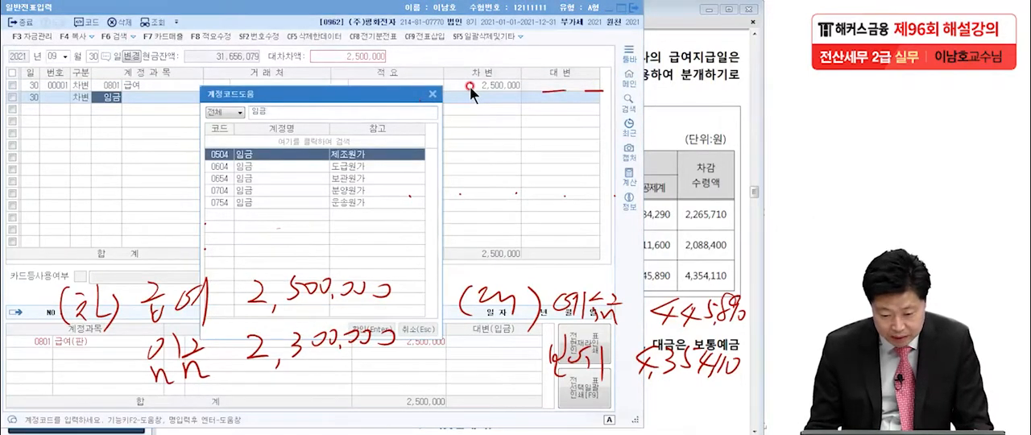
pyautogui.press('Return')
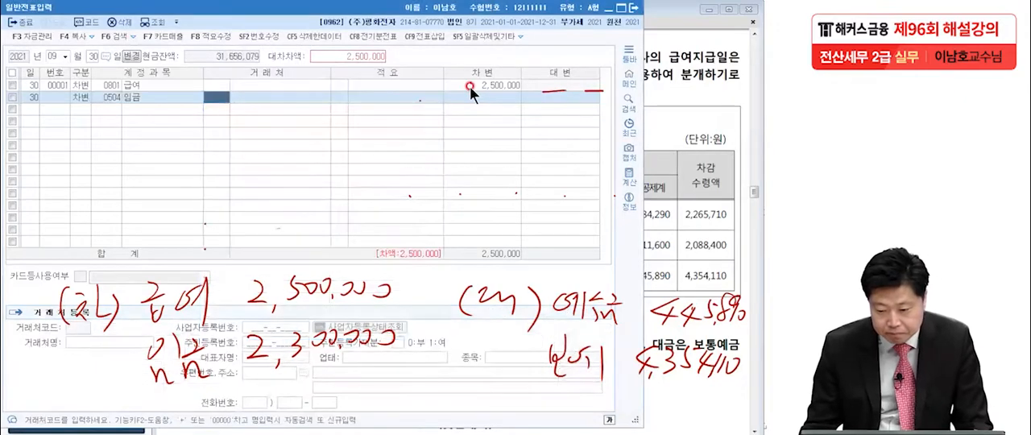
pyautogui.click(480, 93)
pyautogui.write('2,300,000')
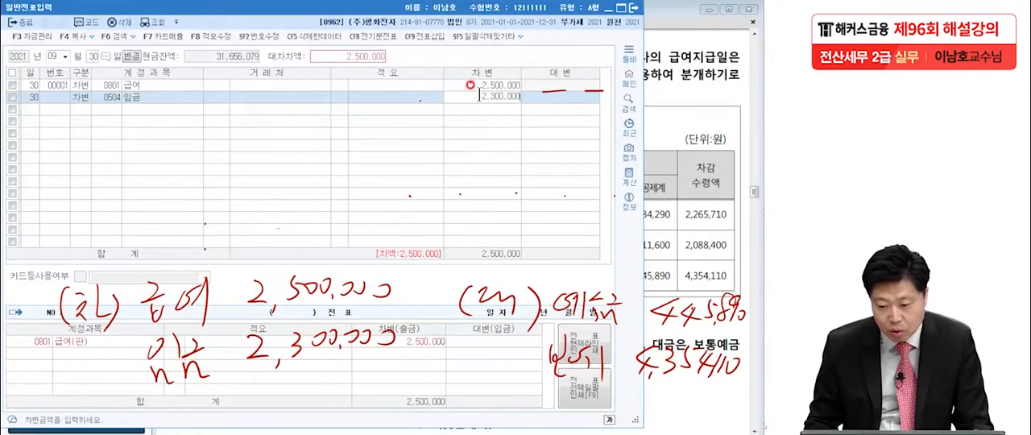
pyautogui.press('Return')
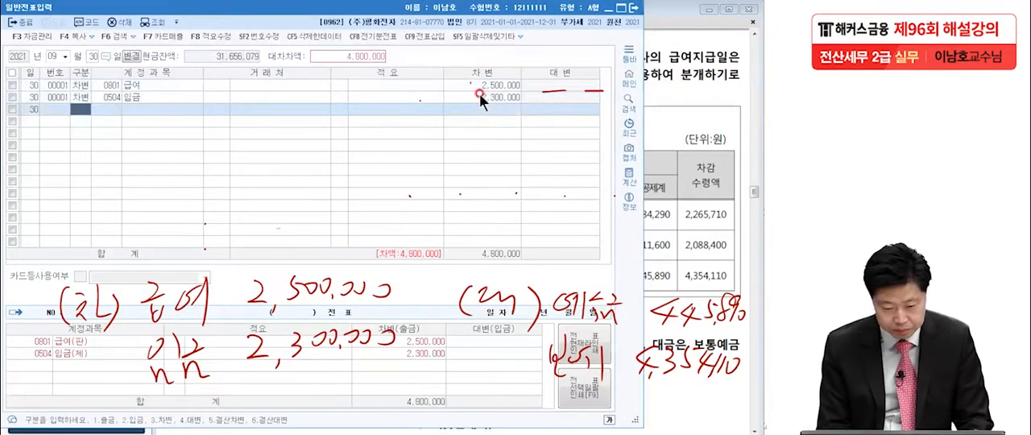
# Add a credit (대변) line for account 0254 예수금 and set its amount to 445,890
pyautogui.write('4')
pyautogui.write('예수')
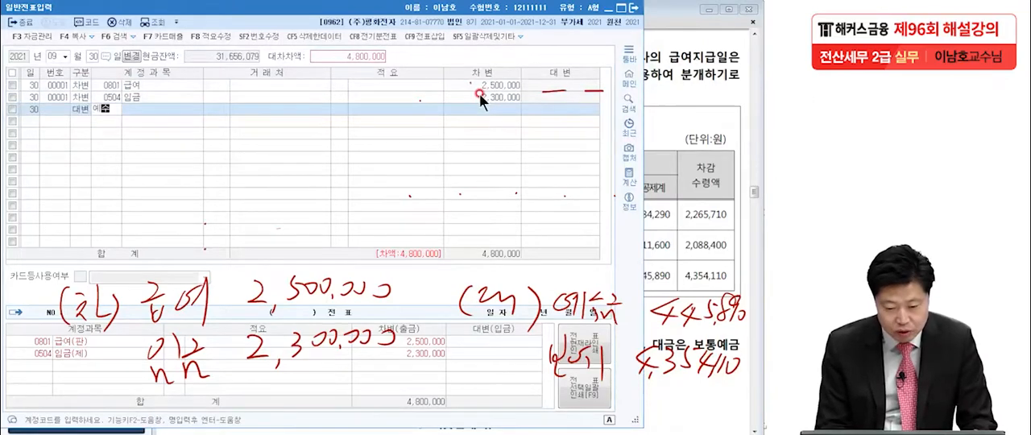
pyautogui.press('Return')
pyautogui.press('Return')
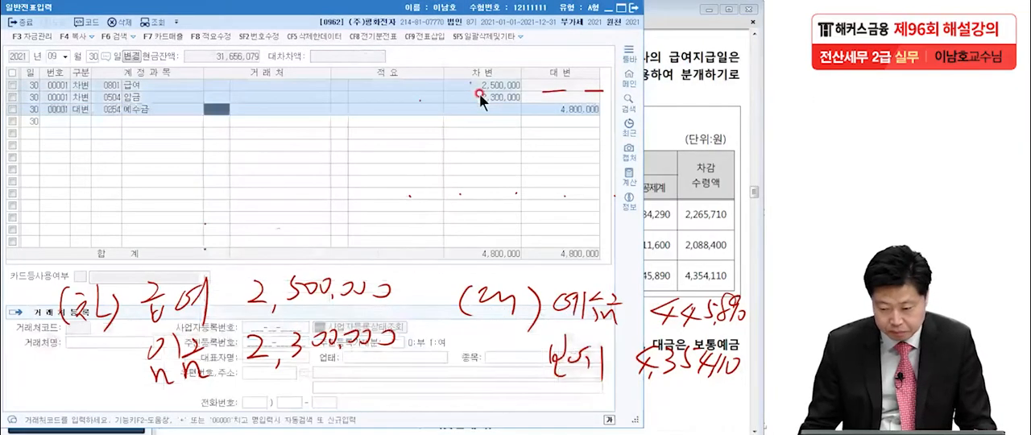
pyautogui.click(565, 107)
pyautogui.write('445,890')
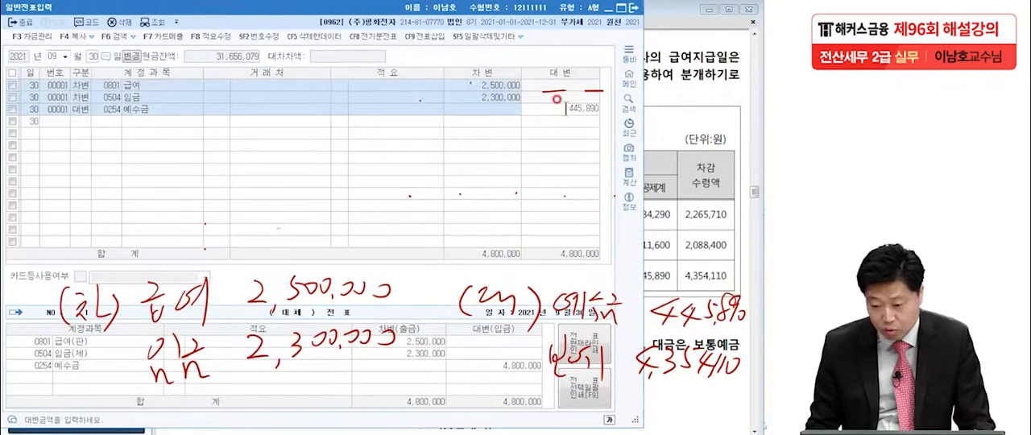
pyautogui.press('Return')
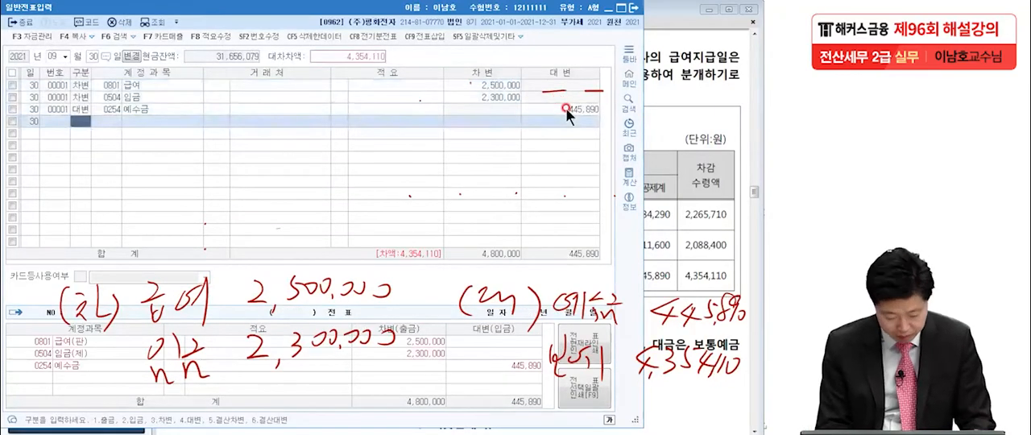
# Add a credit (대변) line for account 0103 보통예금 with the remaining 4,354,110
pyautogui.write('4보통')
pyautogui.press('Return')
pyautogui.press('Return')
pyautogui.press('Return')
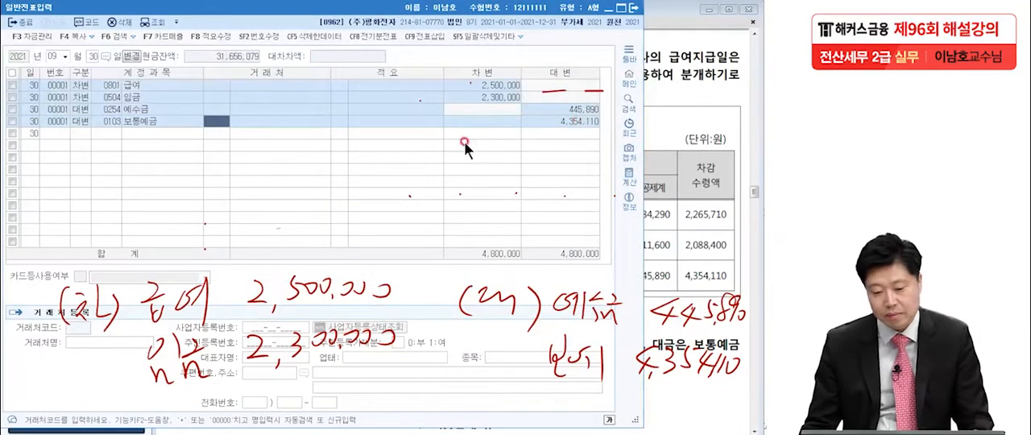
# Clear the handwritten notes and return to the exam PDF in Adobe Reader at question [4], dated November 2
pyautogui.press('Escape')
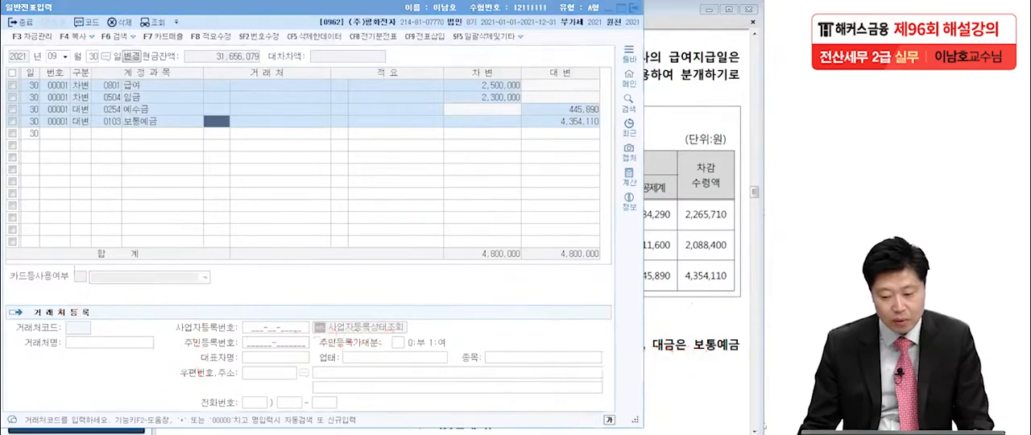
pyautogui.click(650, 219)
pyautogui.scroll(-2, 598, 249)
pyautogui.scroll(-5, 597, 249)
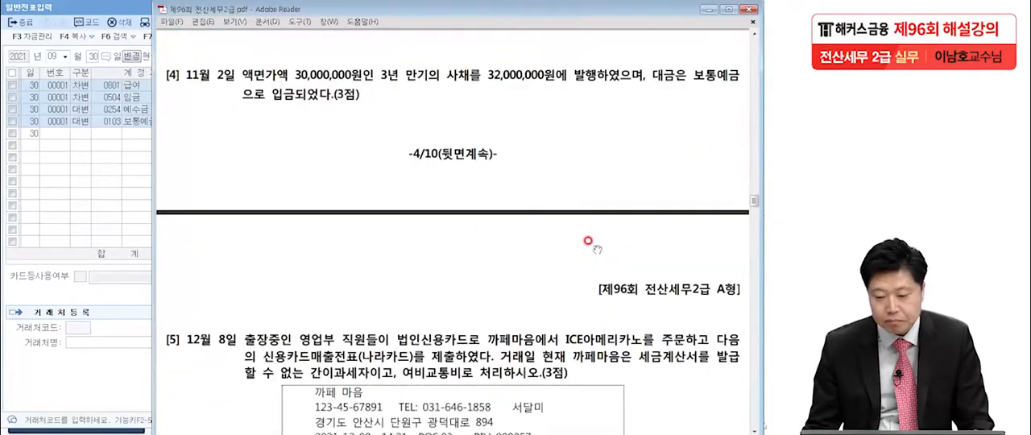
pyautogui.scroll(1, 592, 221)
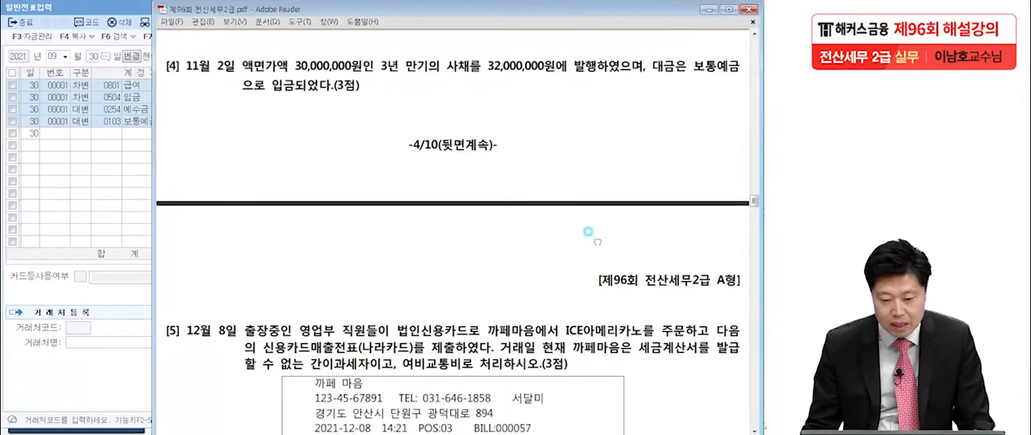
# Switch to general voucher entry and set the voucher date to November 2
pyautogui.hotkey('ctrl', '2')
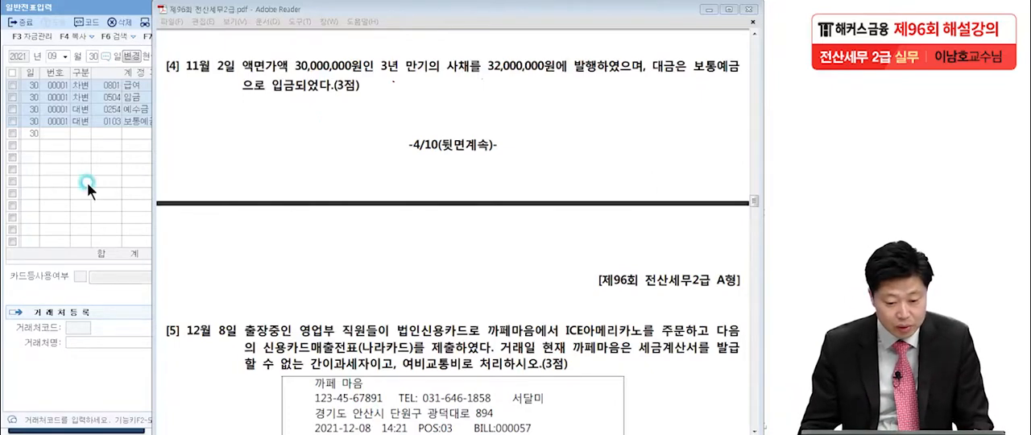
pyautogui.click(60, 56)
pyautogui.write('11')
pyautogui.press('Return')
pyautogui.write('2')
# Add a credit (대변) line for account 0291 사채 with an amount of 30,000,000
pyautogui.press('Return')
pyautogui.write('4')
pyautogui.press('Return')
pyautogui.write('291')
pyautogui.press('Return')
pyautogui.press('Return')
pyautogui.press('Return')
pyautogui.press('Return')
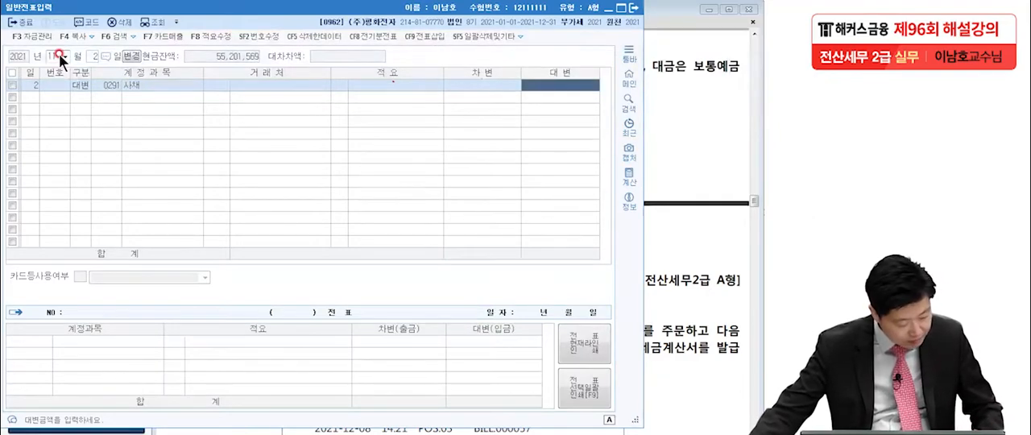
pyautogui.write('3')
pyautogui.write('0,000,000')
pyautogui.press('Return')
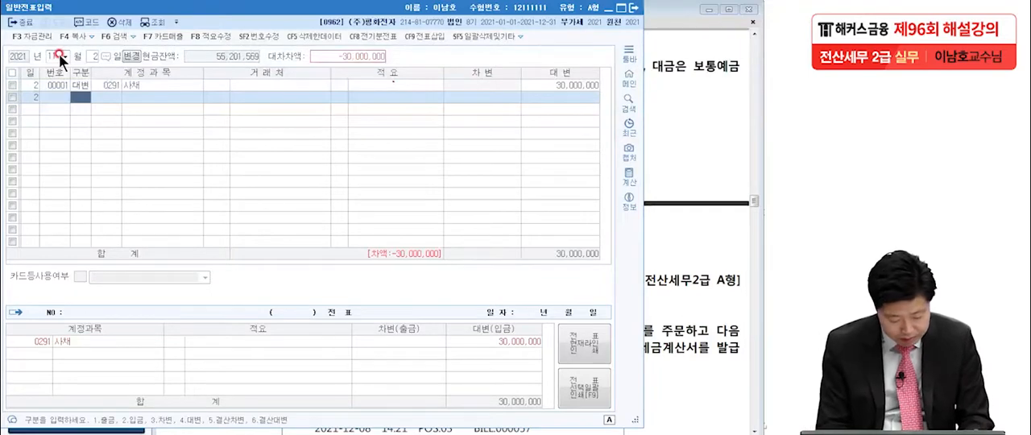
# Add a debit (차변) line for account 0103 보통예금 and set its amount to 32,000,000
pyautogui.write('보통')
pyautogui.press('Return')
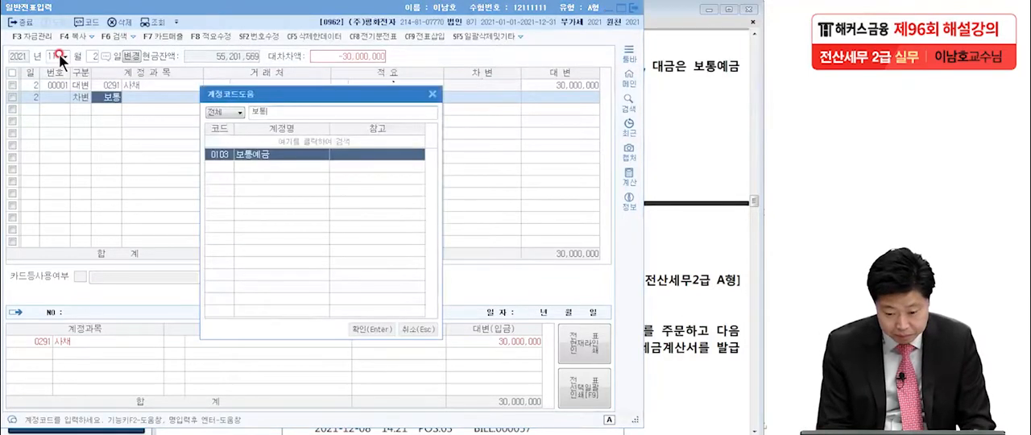
pyautogui.press('Return')
pyautogui.click(496, 98)
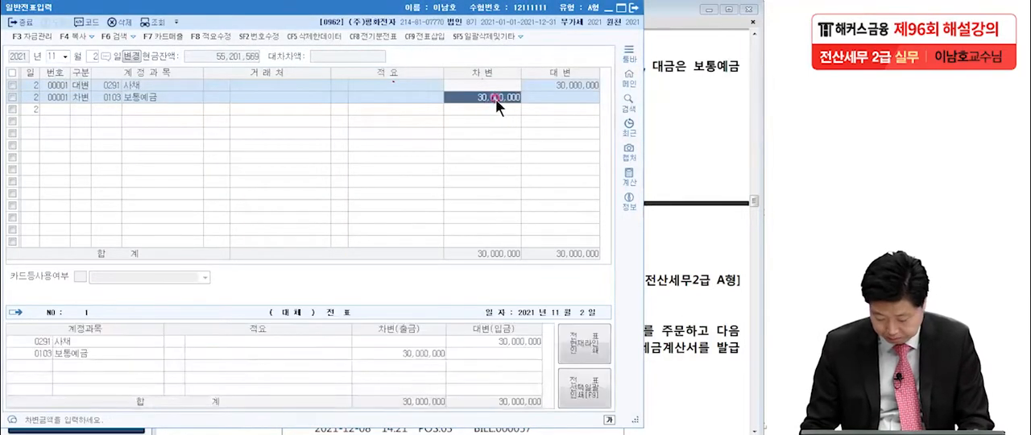
pyautogui.write('32,000,000')
pyautogui.press('Return')
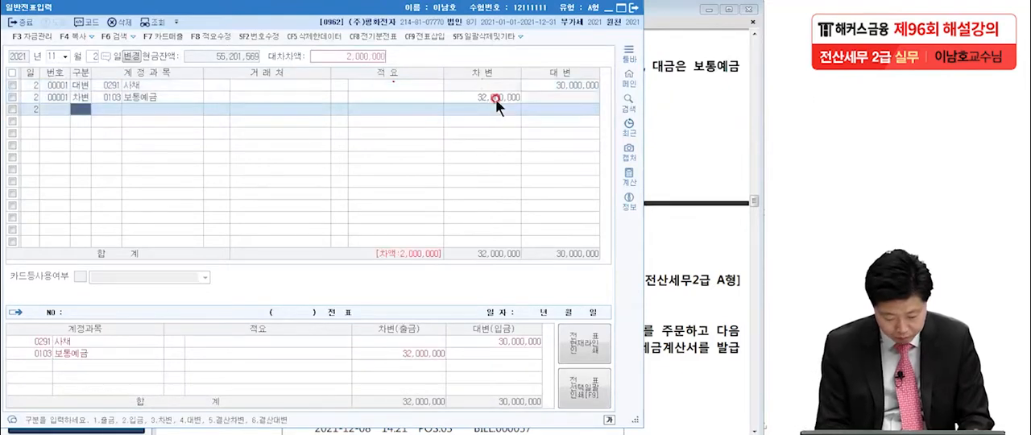
# Add a credit (대변) line for account 0313 사채할증발행차금 with the remaining 2,000,000
pyautogui.write('4사')
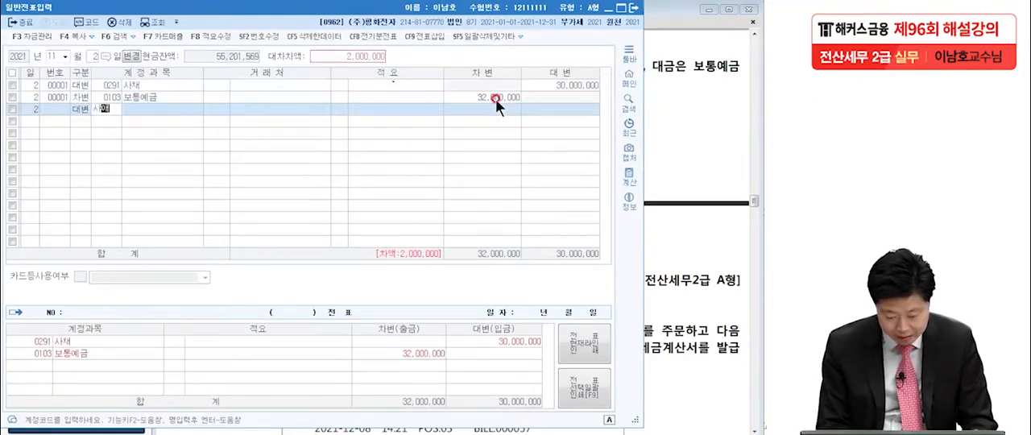
pyautogui.press('Return')
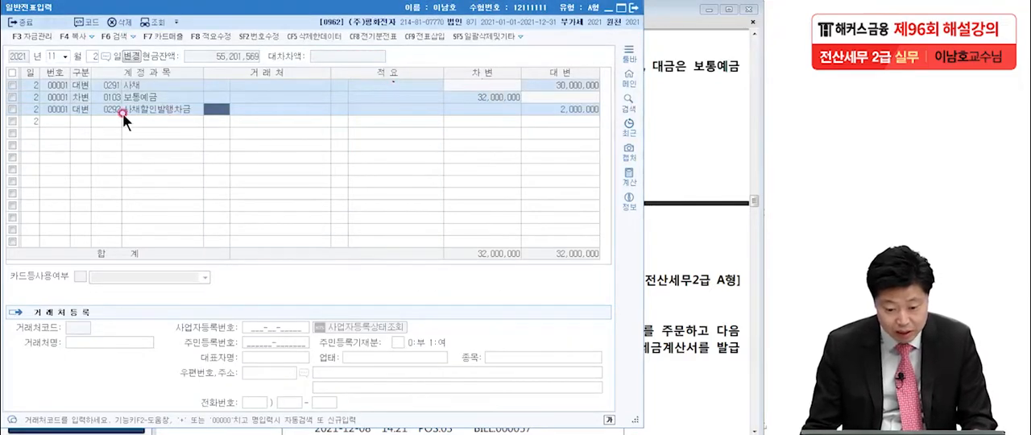
pyautogui.click(108, 110)
pyautogui.press('F2')
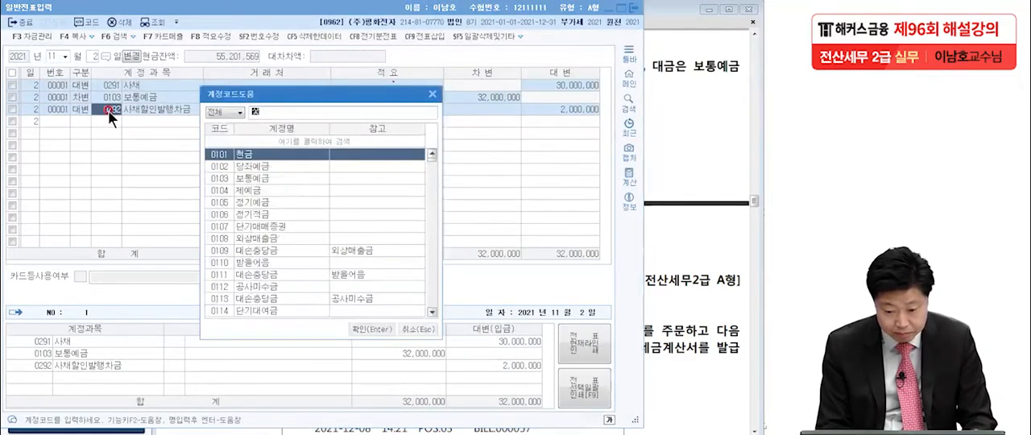
pyautogui.write('사채할증')
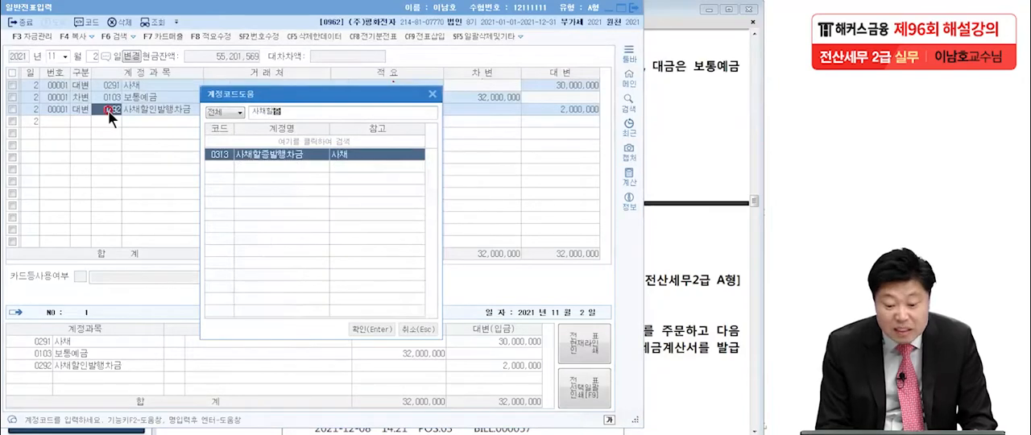
pyautogui.press('Return')
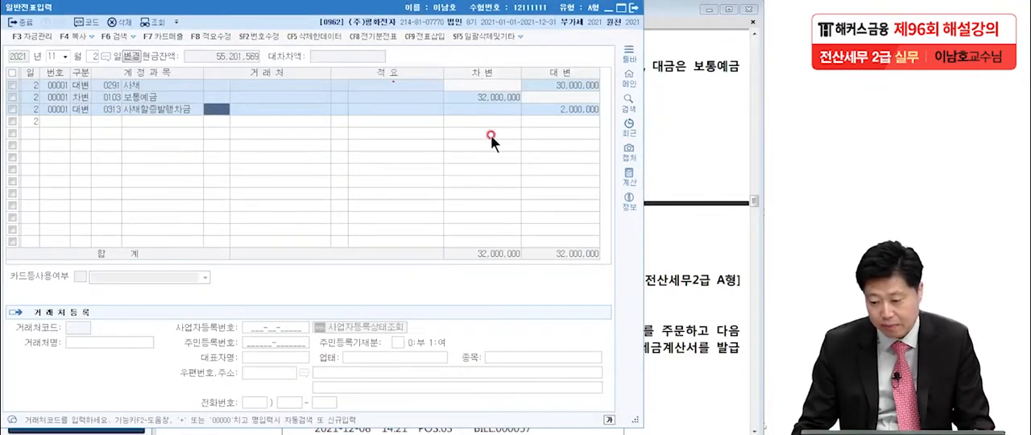
# Return to the exam PDF in Adobe Reader at question [5], dated December 8
pyautogui.click(689, 149)
pyautogui.scroll(-3, 600, 234)
pyautogui.moveTo(602, 235); pyautogui.dragTo(609, 145)
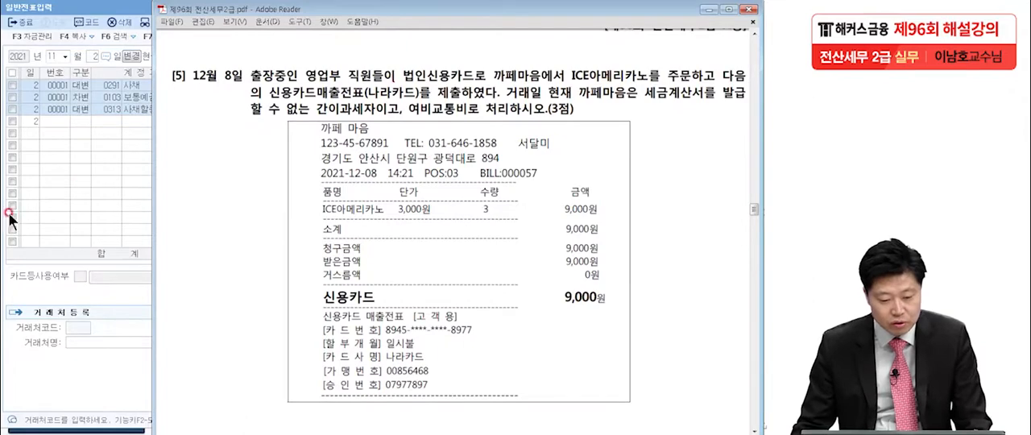
pyautogui.click(99, 227)
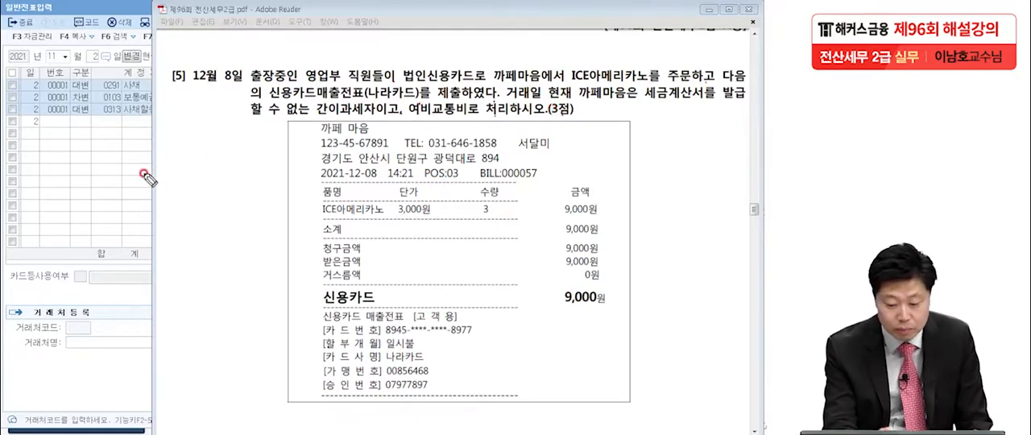
# Handwrite the debit note (차) 여비교통비 (800) 9,000 over question [5] and underline the receipt's credit card total
pyautogui.moveTo(50, 234)
pyautogui.mouseDown()
pyautogui.moveTo(45, 277)
pyautogui.moveTo(101, 236)
pyautogui.moveTo(190, 234)
pyautogui.moveTo(201, 258)
pyautogui.moveTo(217, 229)
pyautogui.moveTo(246, 264)
pyautogui.moveTo(262, 229)
pyautogui.moveTo(272, 278)
pyautogui.mouseUp()
pyautogui.moveTo(134, 278); pyautogui.dragTo(125, 319)
pyautogui.moveTo(165, 266); pyautogui.dragTo(184, 330)
pyautogui.moveTo(564, 306); pyautogui.dragTo(614, 309)
pyautogui.moveTo(302, 229)
pyautogui.mouseDown()
pyautogui.moveTo(314, 258)
pyautogui.moveTo(367, 243)
pyautogui.mouseUp()
# Handwrite the credit note (대) 미지급금 beside the debit note and underline 까페마음 in the question text
pyautogui.moveTo(507, 196); pyautogui.dragTo(499, 238)
pyautogui.moveTo(517, 211); pyautogui.dragTo(543, 238)
pyautogui.moveTo(551, 196); pyautogui.dragTo(569, 242)
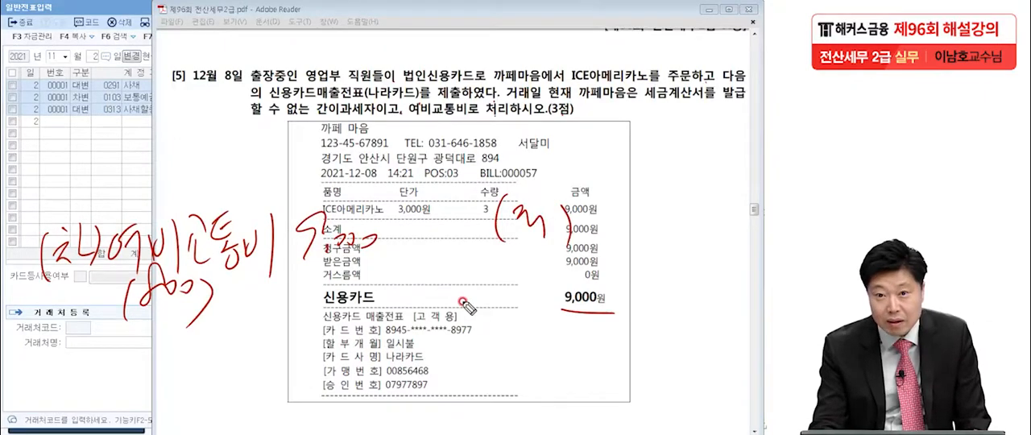
pyautogui.moveTo(581, 193)
pyautogui.mouseDown()
pyautogui.moveTo(600, 235)
pyautogui.moveTo(645, 237)
pyautogui.mouseUp()
pyautogui.moveTo(636, 193); pyautogui.dragTo(679, 229)
pyautogui.moveTo(671, 199); pyautogui.dragTo(688, 234)
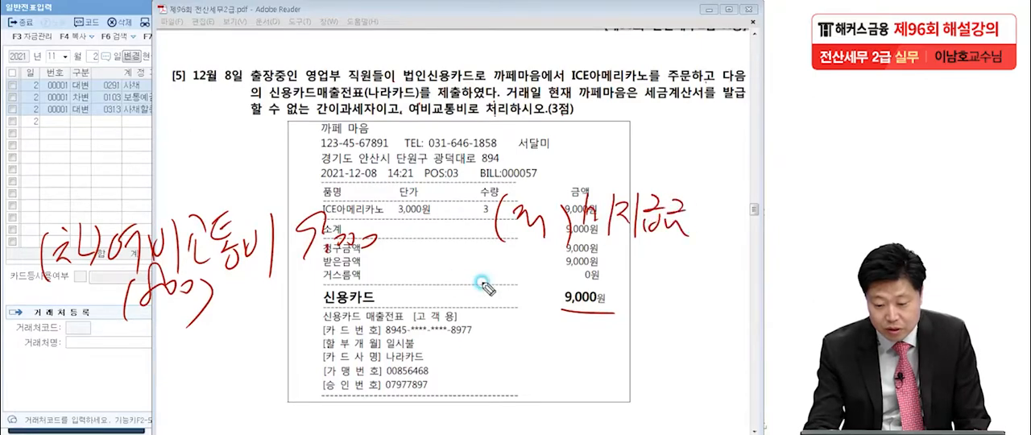
pyautogui.moveTo(493, 81); pyautogui.dragTo(534, 82)
pyautogui.moveTo(687, 185); pyautogui.dragTo(712, 182)
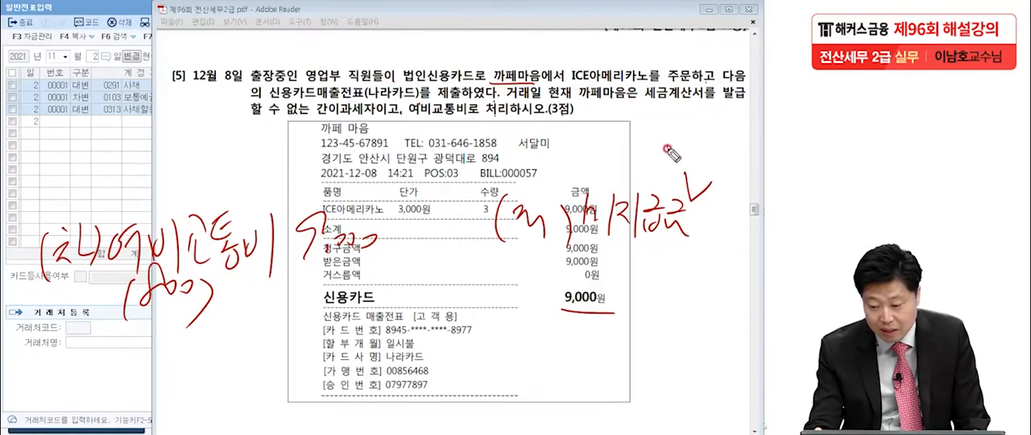
# Add a circled 나라 and 9,000 to the credit note, and underline the clause about the 간이과세자 unable to issue tax invoices
pyautogui.moveTo(668, 142); pyautogui.dragTo(703, 161)
pyautogui.moveTo(708, 146)
pyautogui.mouseDown()
pyautogui.moveTo(707, 162)
pyautogui.moveTo(719, 161)
pyautogui.moveTo(719, 129)
pyautogui.moveTo(716, 172)
pyautogui.mouseUp()
pyautogui.moveTo(659, 245)
pyautogui.mouseDown()
pyautogui.moveTo(688, 272)
pyautogui.moveTo(722, 267)
pyautogui.mouseUp()
pyautogui.click(726, 288)
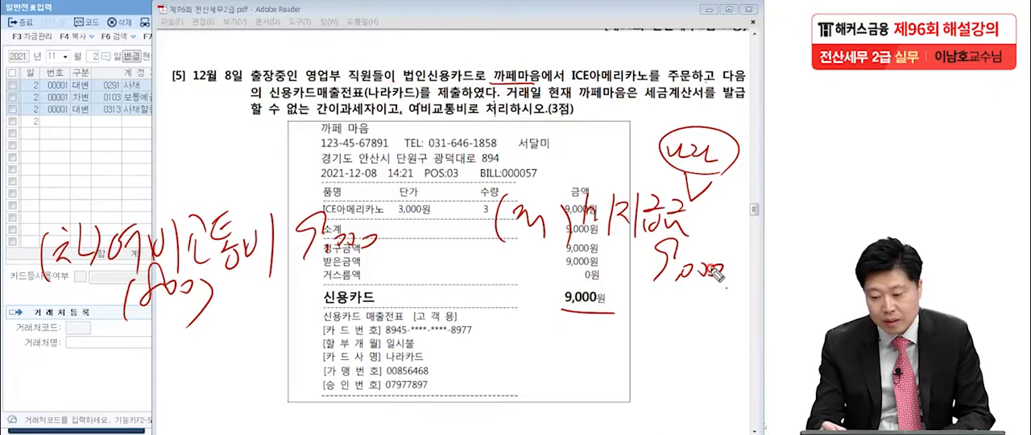
pyautogui.moveTo(643, 97); pyautogui.dragTo(745, 98)
pyautogui.moveTo(232, 126); pyautogui.dragTo(388, 121)
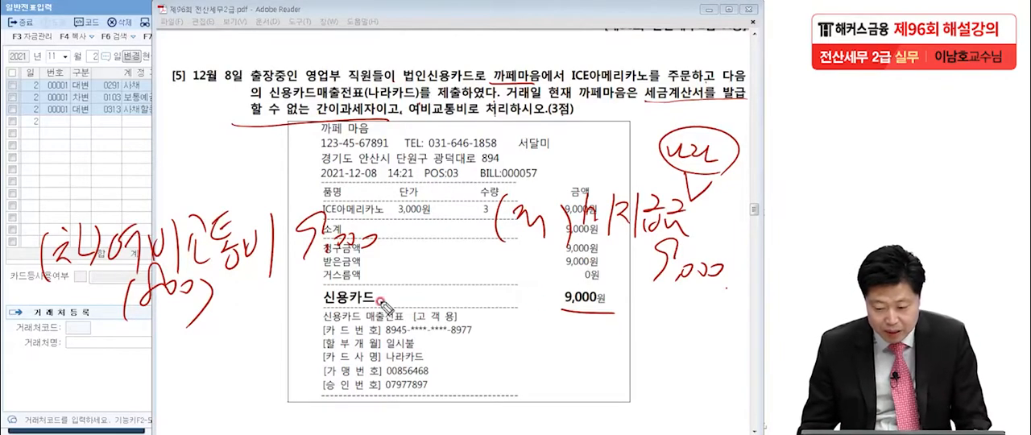
# Switch to general voucher entry and set the voucher date to December 8
pyautogui.click(83, 165)
pyautogui.click(58, 54)
pyautogui.write('12')
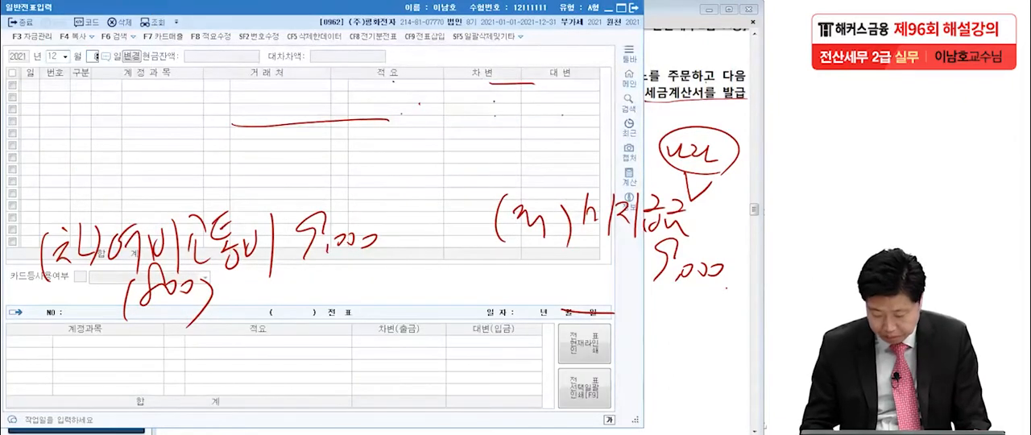
pyautogui.write('8')
pyautogui.press('Return')
# Add a debit (차변) line for account 0812 여비교통비 (판매관리비) with an amount of 9,000
pyautogui.write('3')
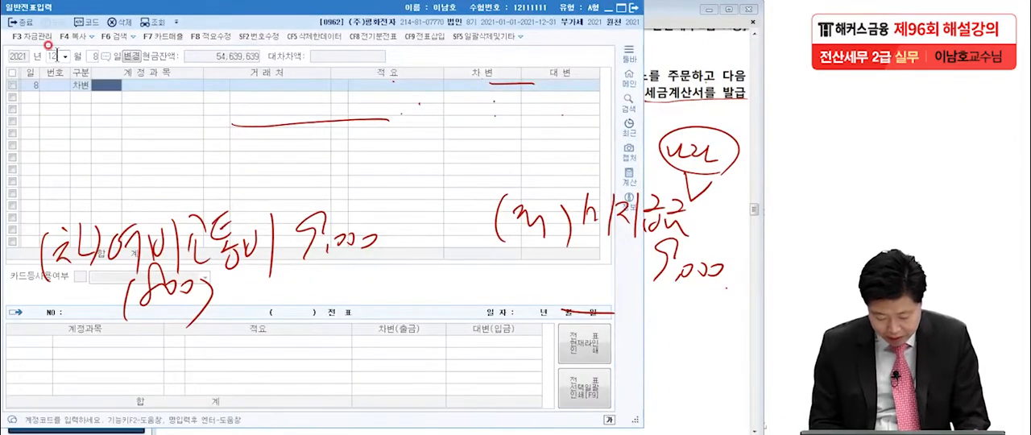
pyautogui.write('여비교')
pyautogui.press('Return')
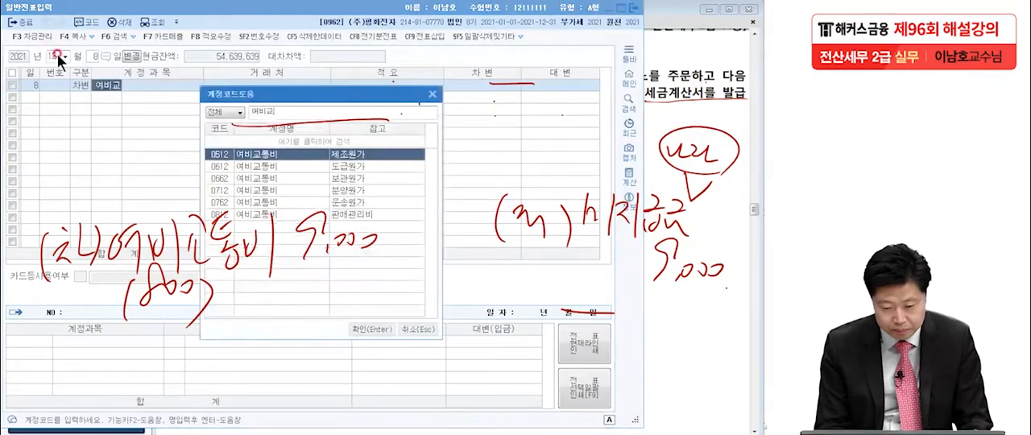
pyautogui.click(348, 214)
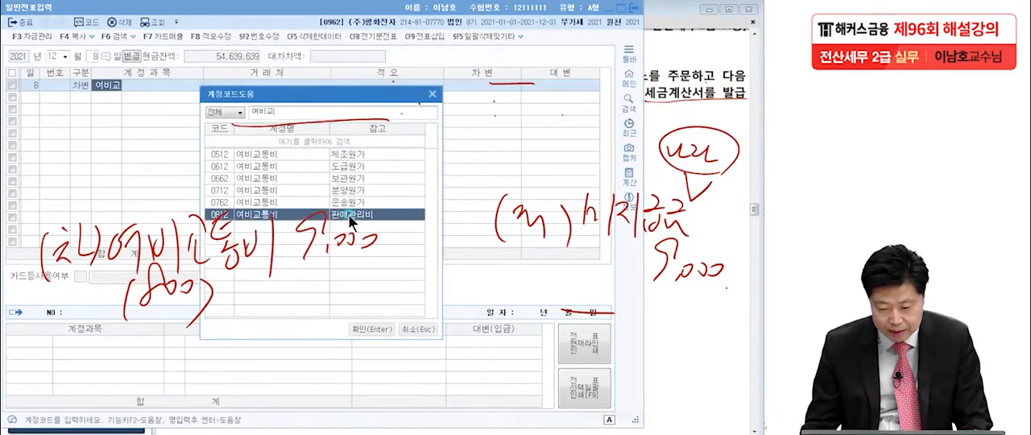
pyautogui.press('Return')
pyautogui.press('Return')
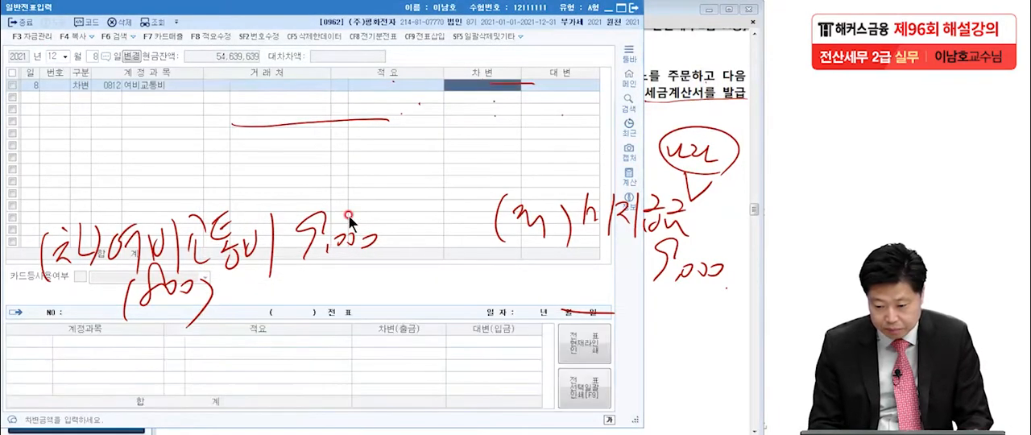
pyautogui.write('9')
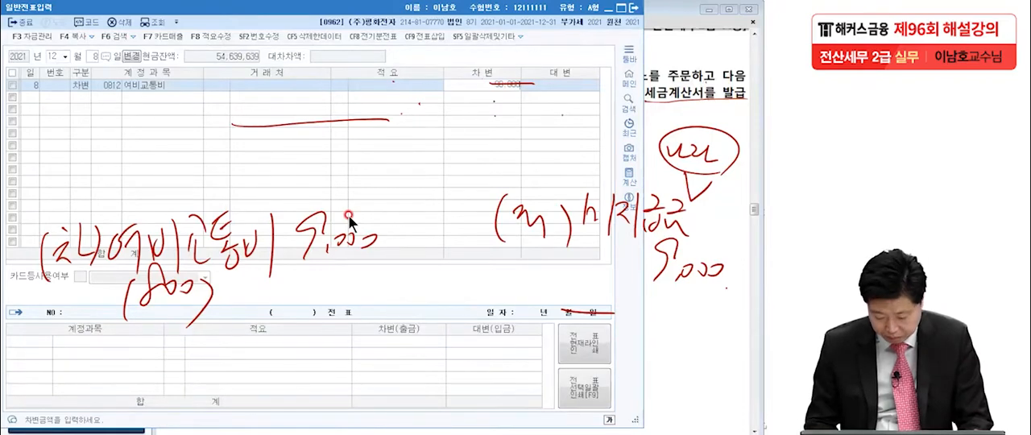
pyautogui.press('Return')
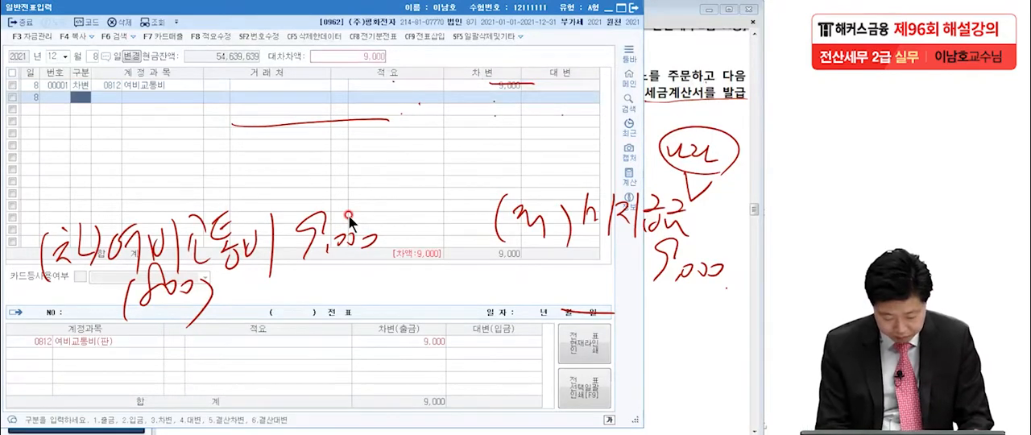
# Add a credit (대변) line for account 0253 미지급금 with 나라카드 as the 거래처 and the remaining 9,000
pyautogui.write('4미지급')
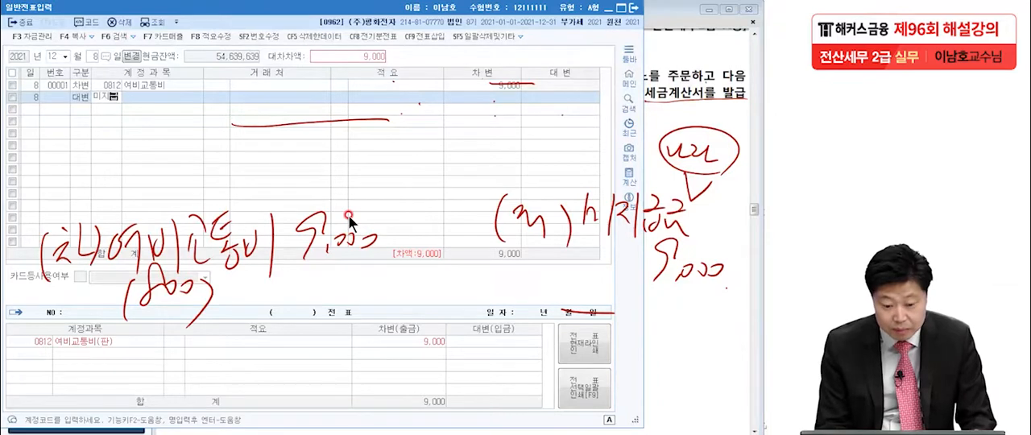
pyautogui.press('Return')
pyautogui.press('Return')
pyautogui.write('나라')
pyautogui.press('Return')
pyautogui.press('Return')
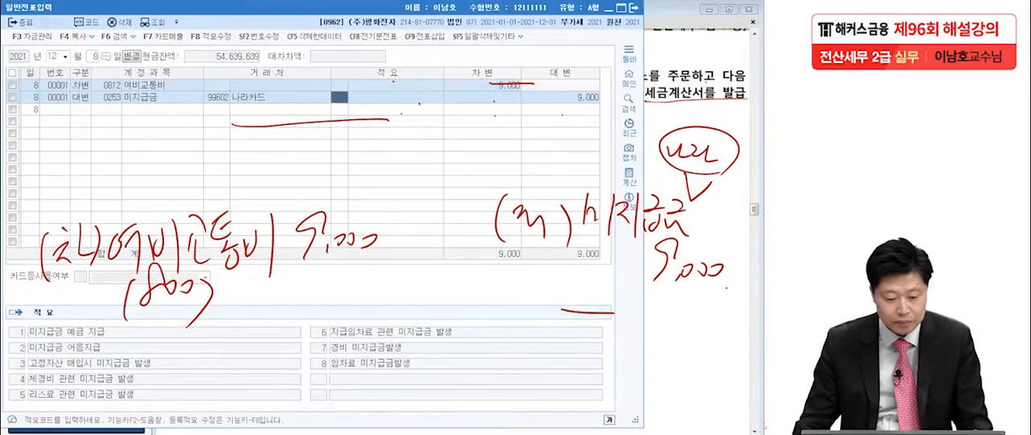
# Clear the handwritten notes and return to the exam PDF in Adobe Reader at 문제2
pyautogui.press('Escape')
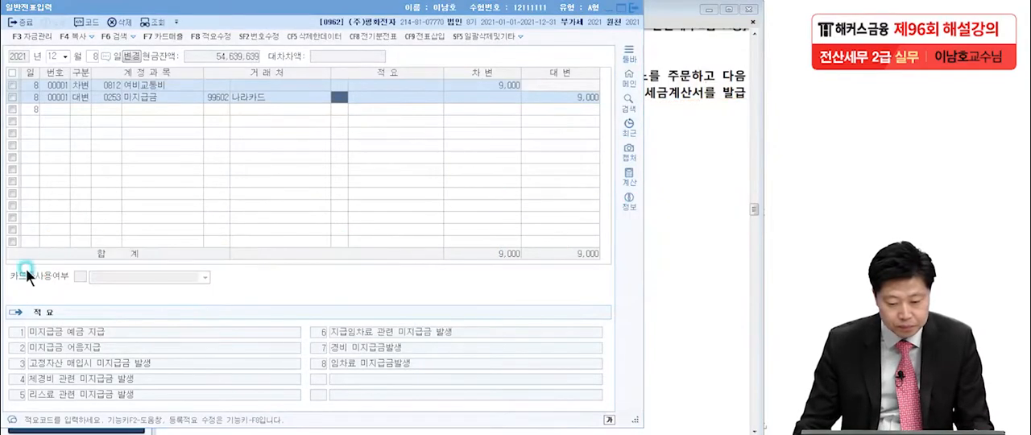
pyautogui.click(661, 181)
pyautogui.scroll(-10, 675, 257)
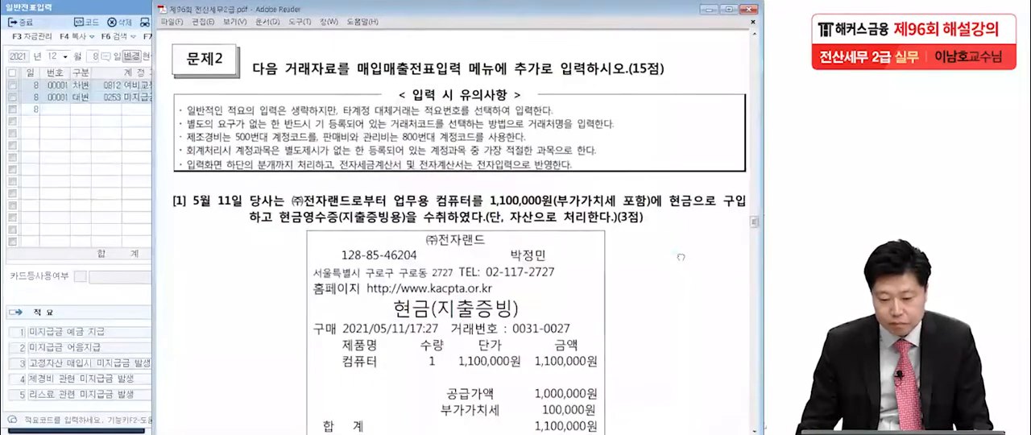
# Close the general voucher entry window and show question [1] of 문제2, dated May 11, in the exam PDF
pyautogui.click(103, 10)
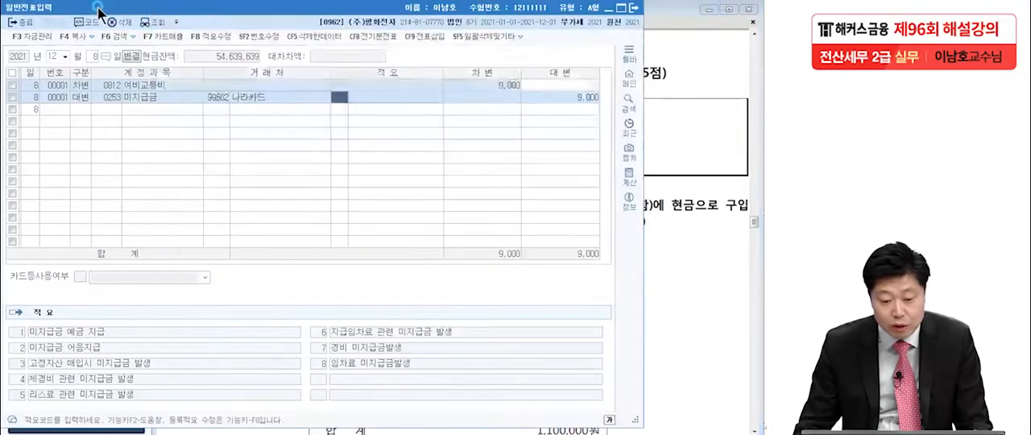
pyautogui.click(634, 8)
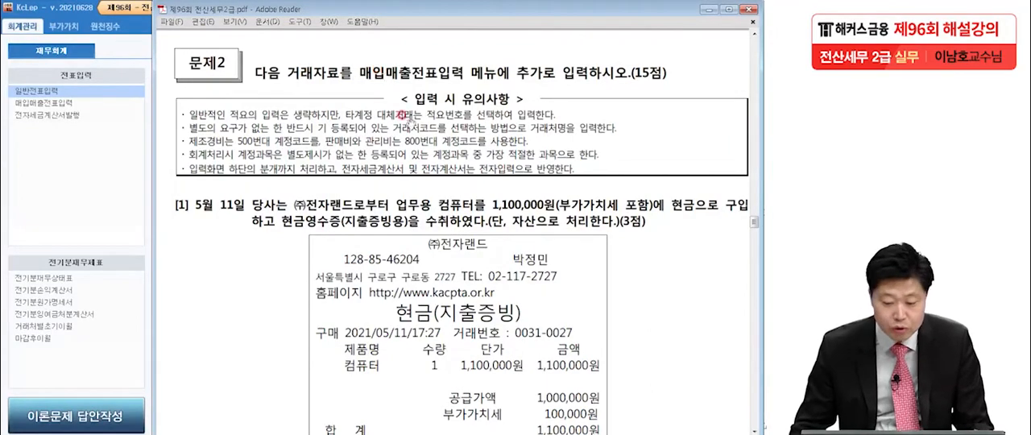
pyautogui.moveTo(455, 338); pyautogui.dragTo(441, 177)
# Underline 현금영수증 in question [1] and the 부가가치세 amount on the receipt with the annotation pen
pyautogui.hotkey('ctrl', '2')
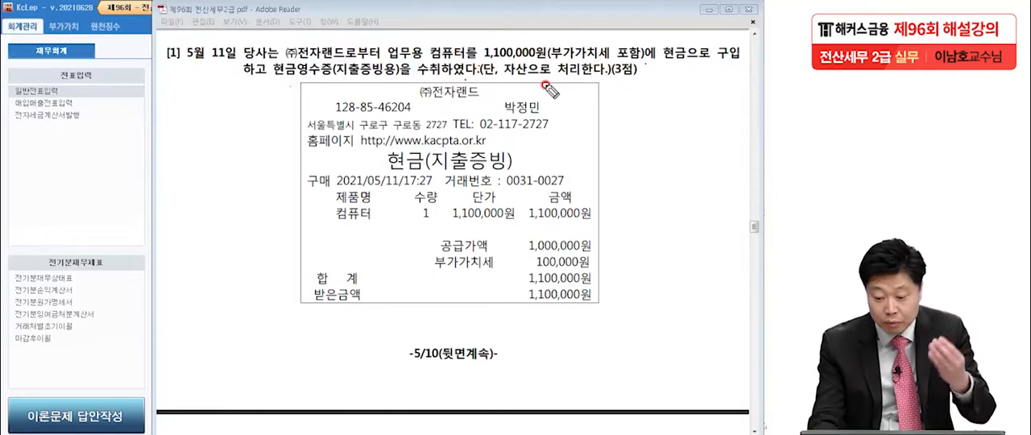
pyautogui.click(600, 264)
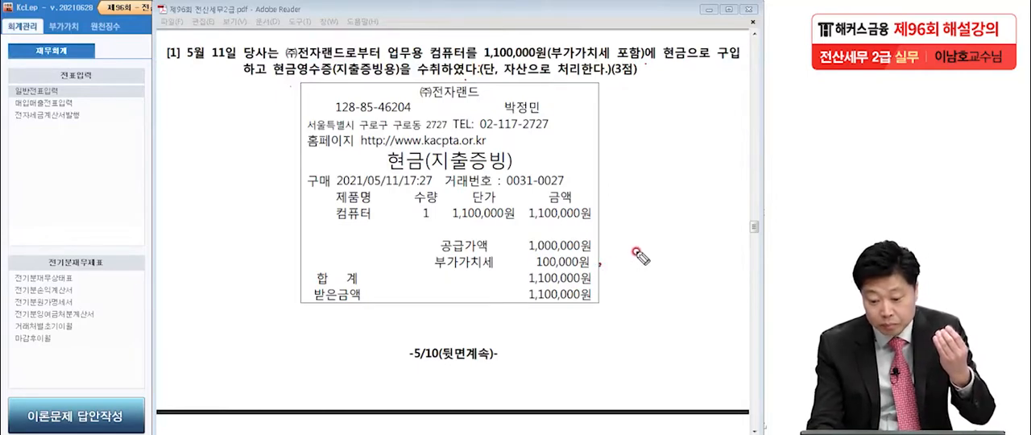
pyautogui.moveTo(272, 83); pyautogui.dragTo(326, 79)
pyautogui.moveTo(534, 265); pyautogui.dragTo(603, 264)
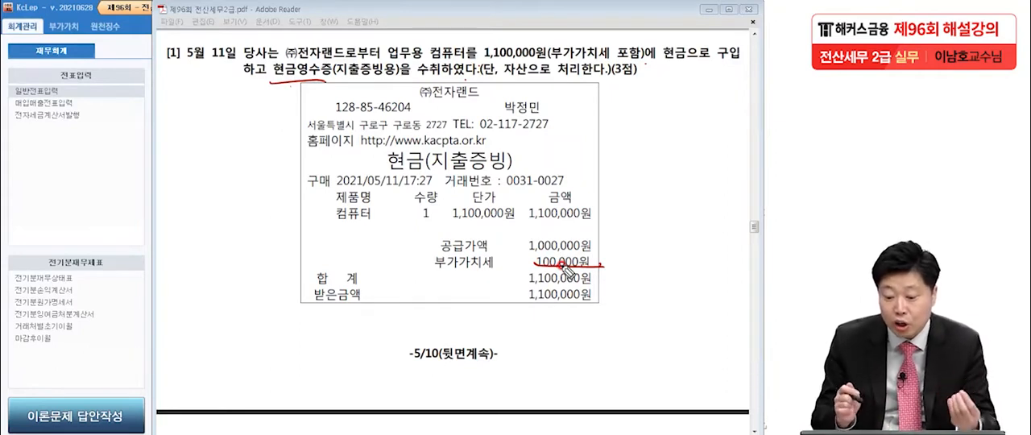
# Handwrite and circle the purchase type number 61 beside question [1] with the annotation pen
pyautogui.moveTo(143, 123)
pyautogui.mouseDown()
pyautogui.moveTo(125, 155)
pyautogui.moveTo(154, 179)
pyautogui.mouseUp()
pyautogui.moveTo(196, 176)
pyautogui.mouseDown()
pyautogui.moveTo(95, 153)
pyautogui.moveTo(198, 184)
pyautogui.mouseUp()
pyautogui.moveTo(140, 282); pyautogui.dragTo(191, 298)
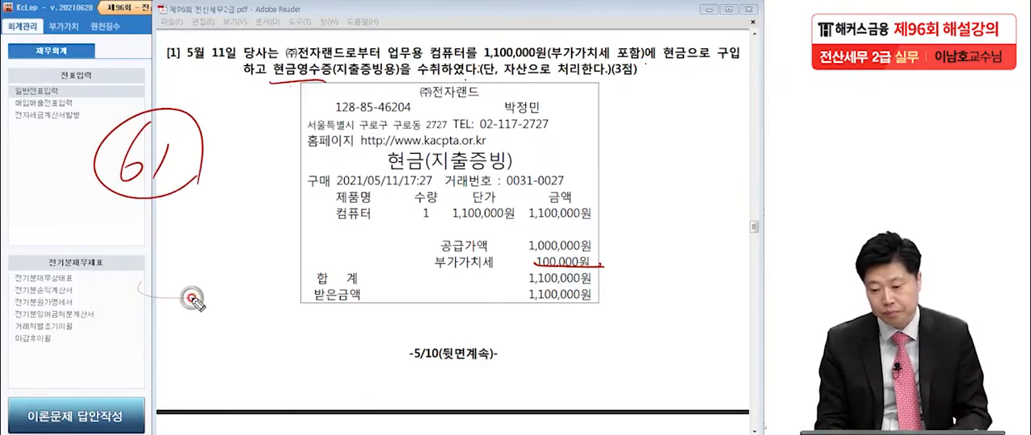
pyautogui.moveTo(689, 70); pyautogui.dragTo(657, 68)
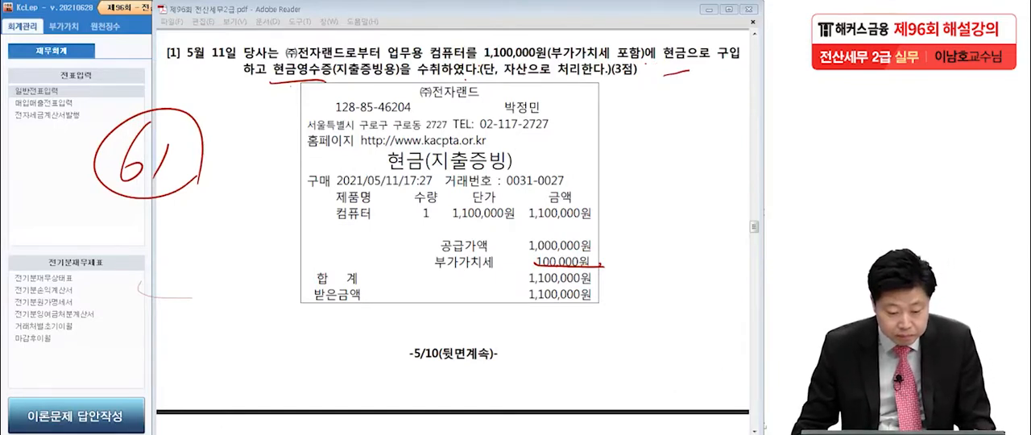
# Clear the handwritten notes and open 매입매출전표입력 in KcLep for May 11
pyautogui.press('Escape')
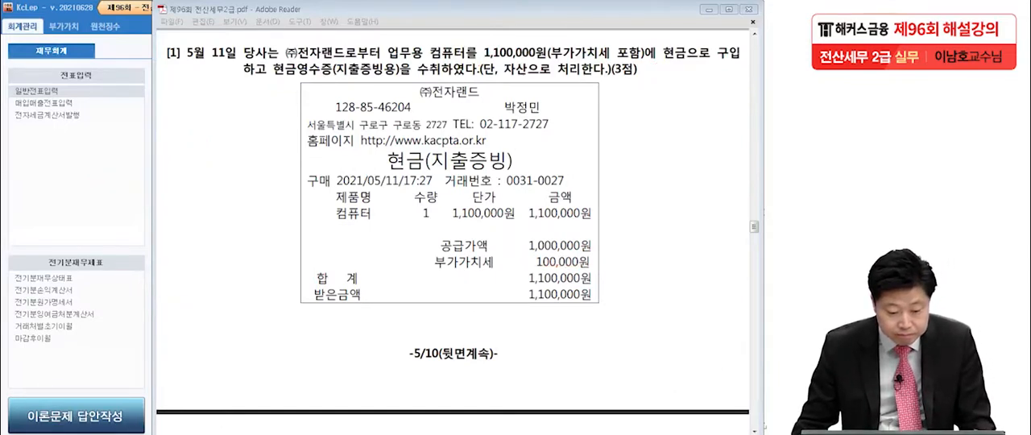
pyautogui.click(99, 167)
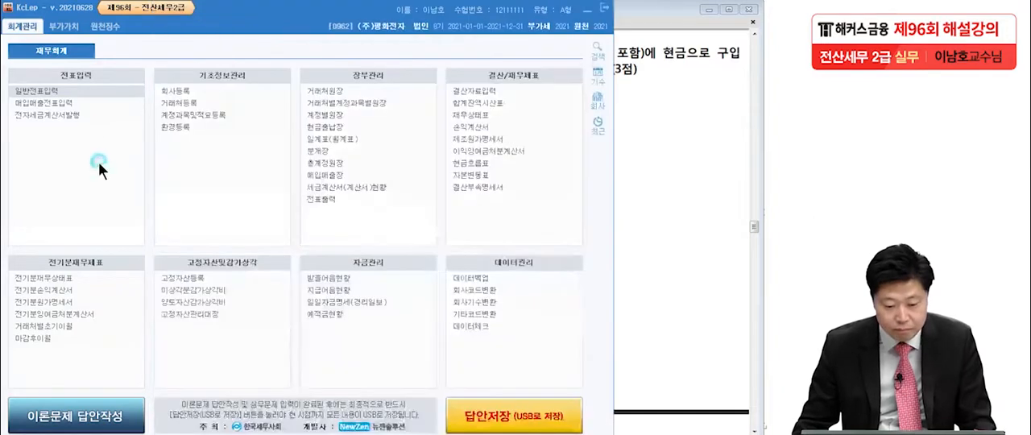
pyautogui.click(77, 100)
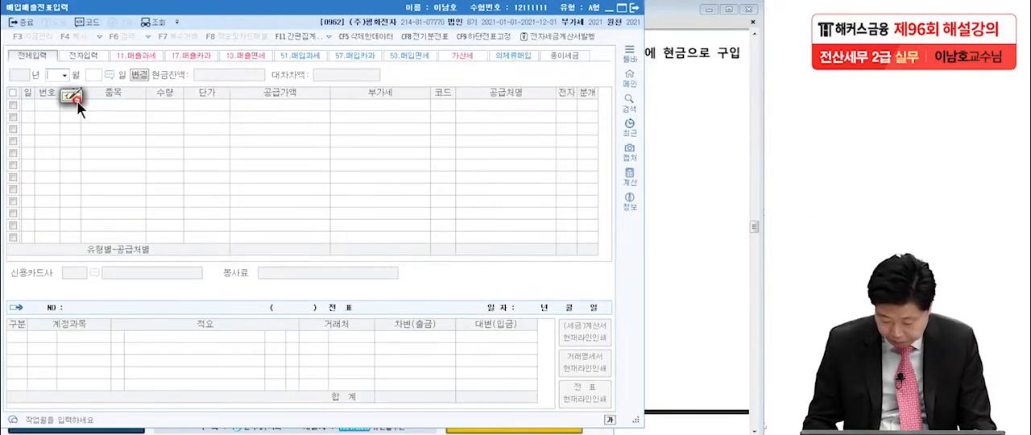
pyautogui.write('5')
pyautogui.press('Return')
pyautogui.write('11')
pyautogui.press('Return')
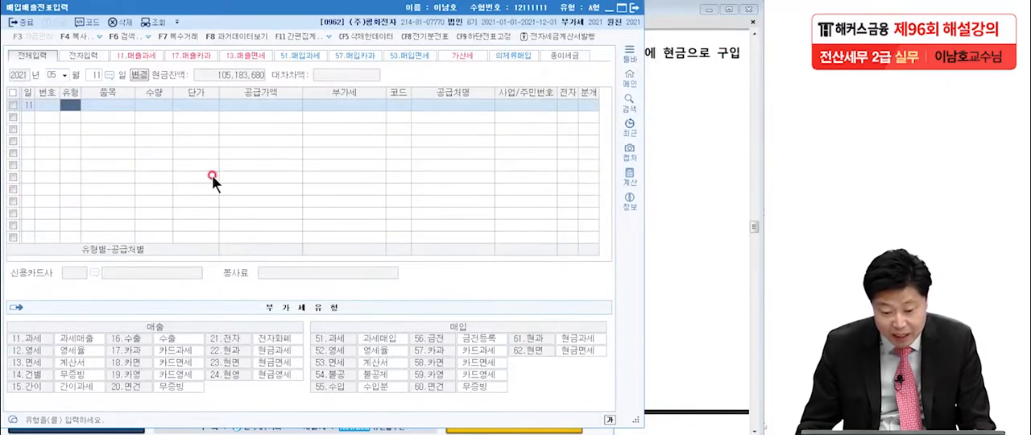
# Set the voucher type to 61 현과 and enter a 공급가액 of 1,000,000 with 부가세 of 100,000, checking the amounts in the exam PDF
pyautogui.write('61')
pyautogui.press('Return')
pyautogui.press('Return')
pyautogui.press('Return')
pyautogui.press('Return')
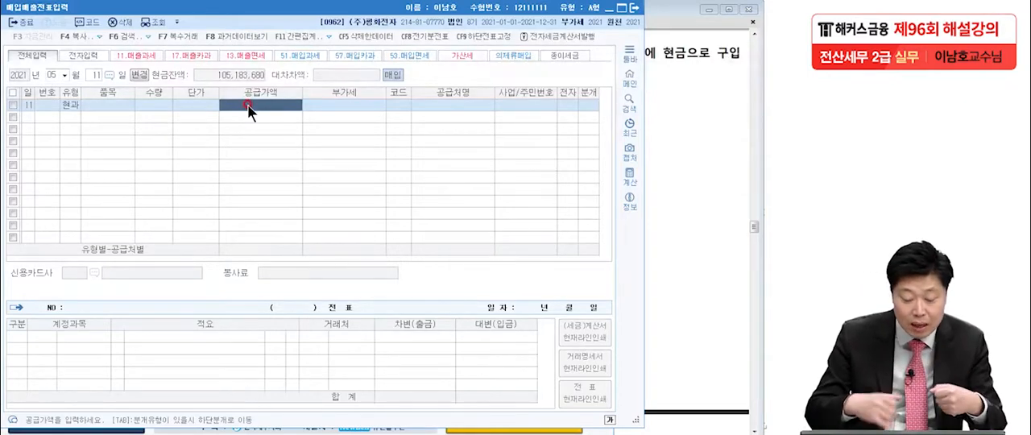
pyautogui.click(651, 167)
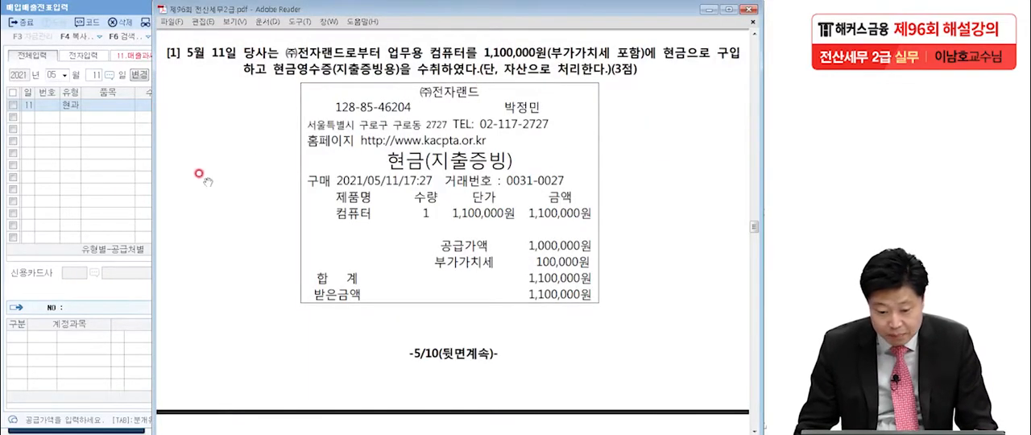
pyautogui.click(95, 176)
pyautogui.write('1,000,000')
pyautogui.press('Return')
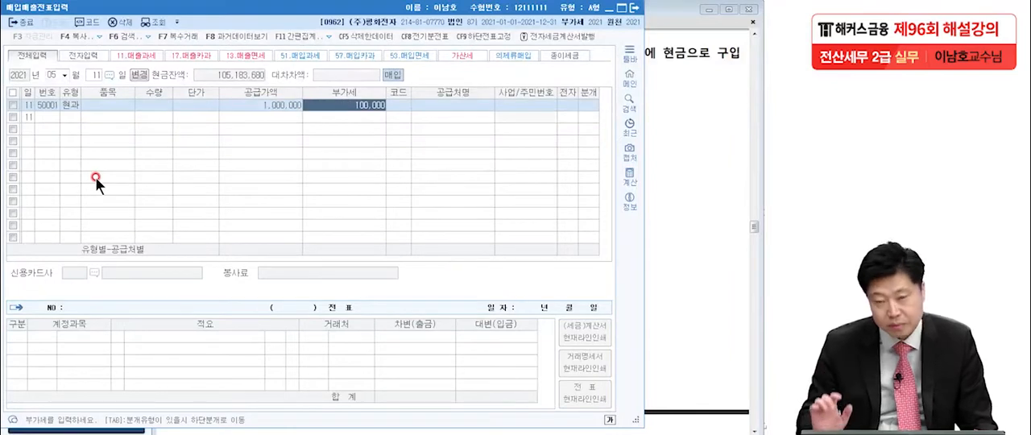
pyautogui.press('Return')
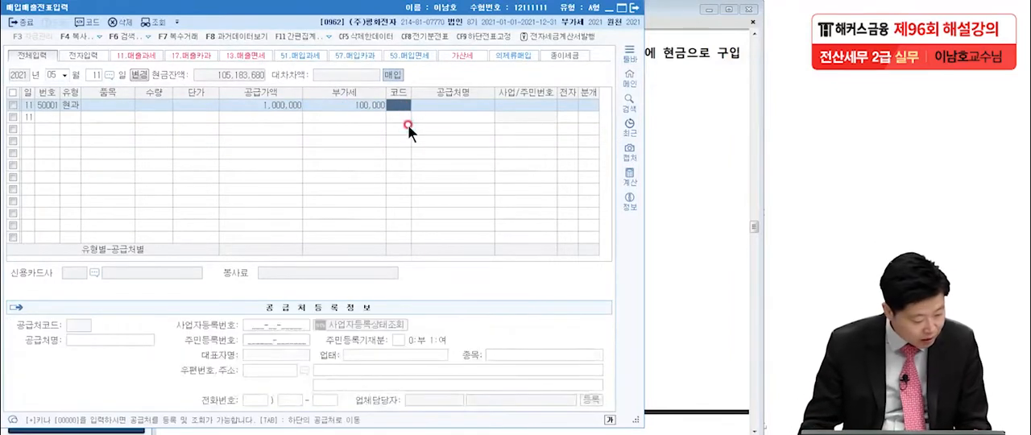
# Enter (주)전자랜드 as the 공급처 and set the 분개 type to 3 혼합
pyautogui.press('Hangul')
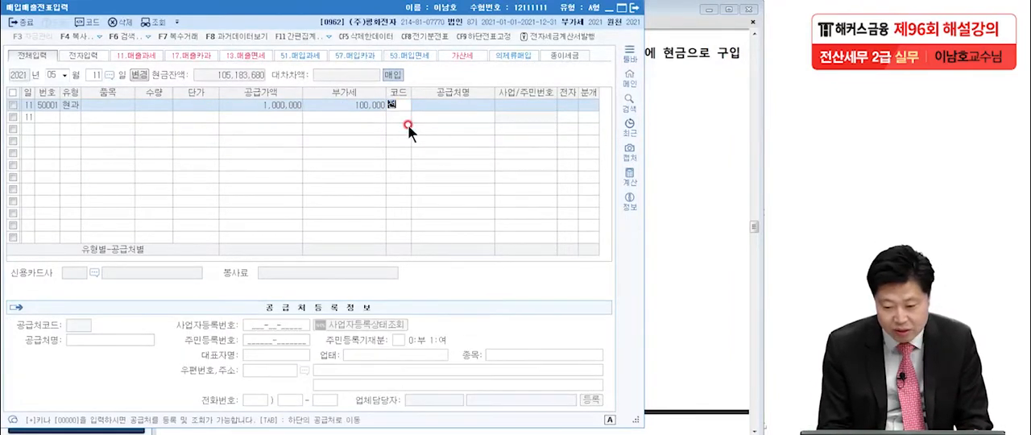
pyautogui.write('전자랜')
pyautogui.press('Return')
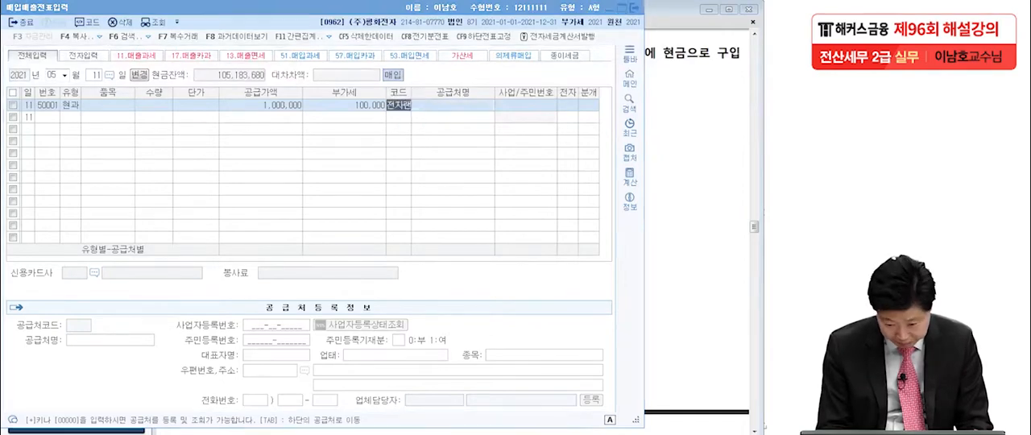
pyautogui.press('Return')
pyautogui.press('Return')
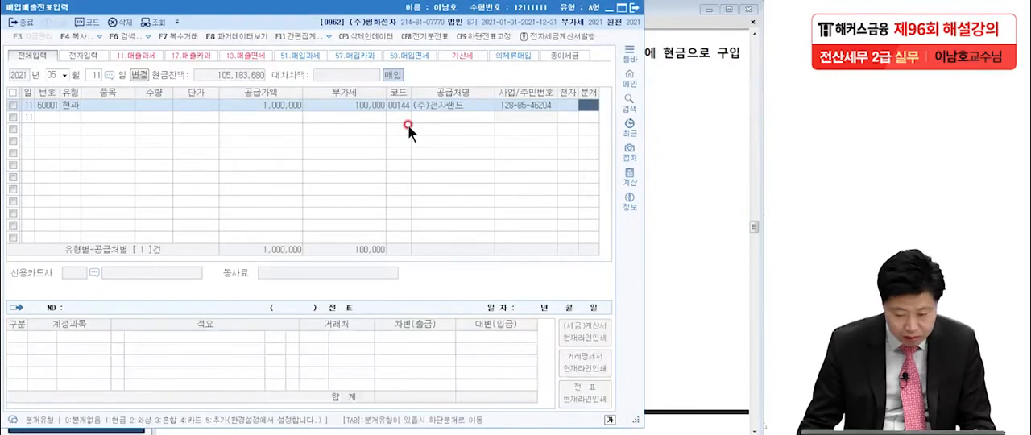
pyautogui.write('3')
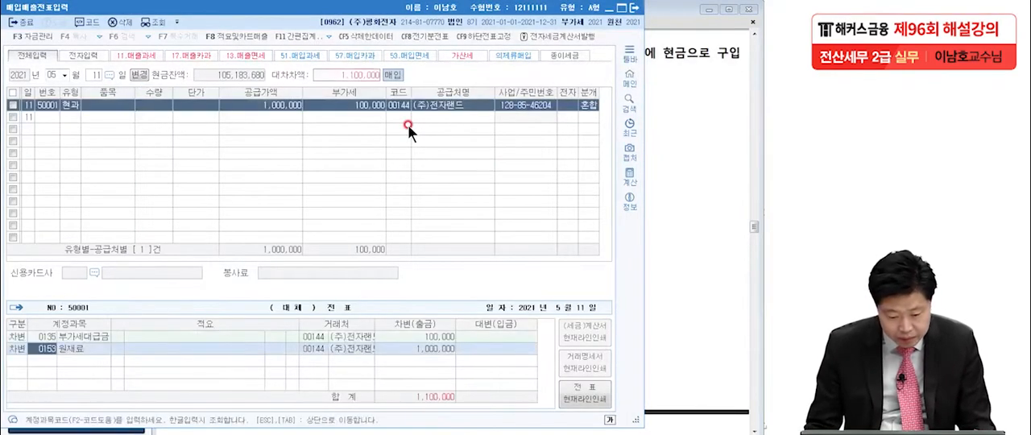
pyautogui.write('비품')
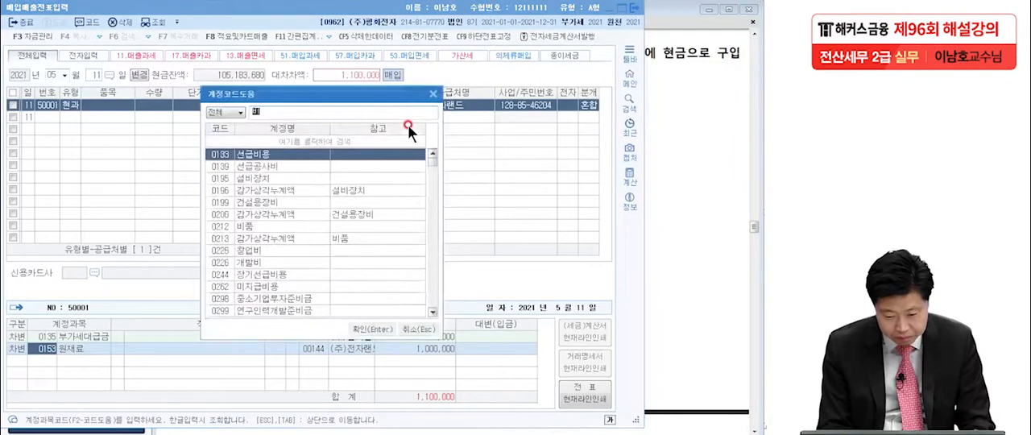
# Replace the 원재료 debit account with 0212 비품 and add a credit (대변) line for 0101 현금 of 1,100,000
pyautogui.press('Return')
pyautogui.press('Return')
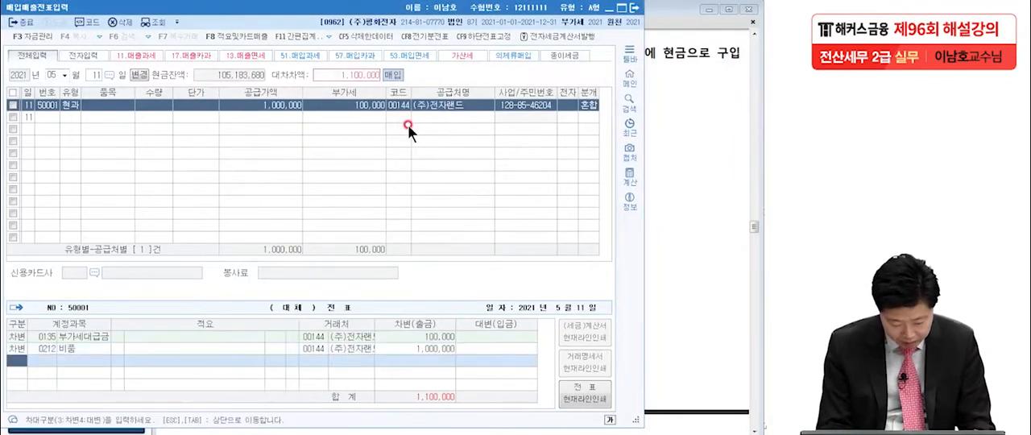
pyautogui.write('4')
pyautogui.write('현금')
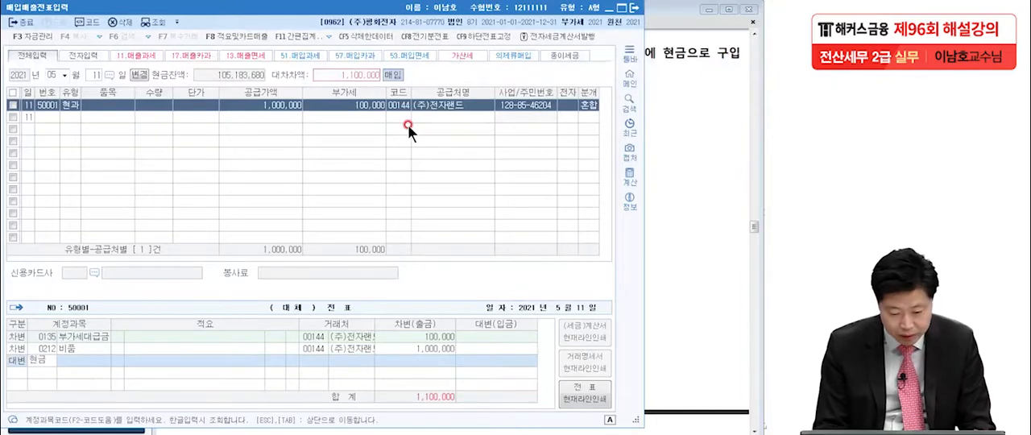
pyautogui.press('Return')
pyautogui.press('Return')
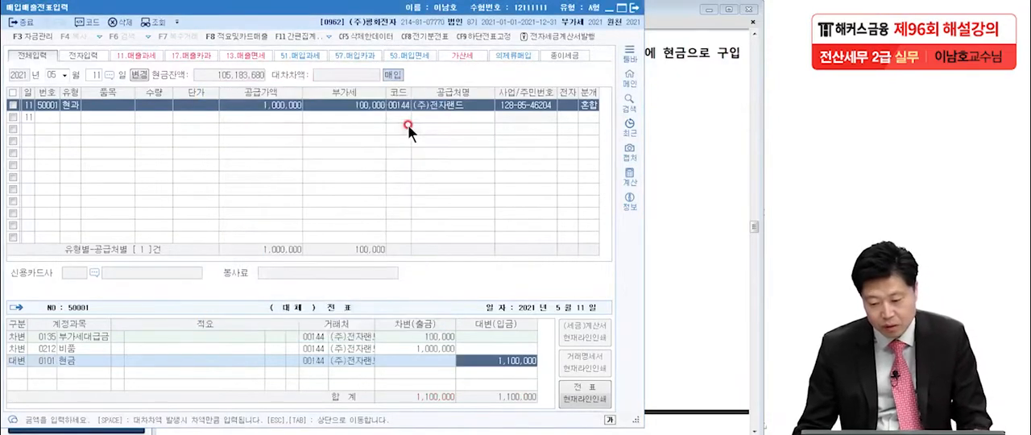
# Return to the exam PDF in Adobe Reader and show question [2] of 문제2, dated July 16
pyautogui.click(662, 174)
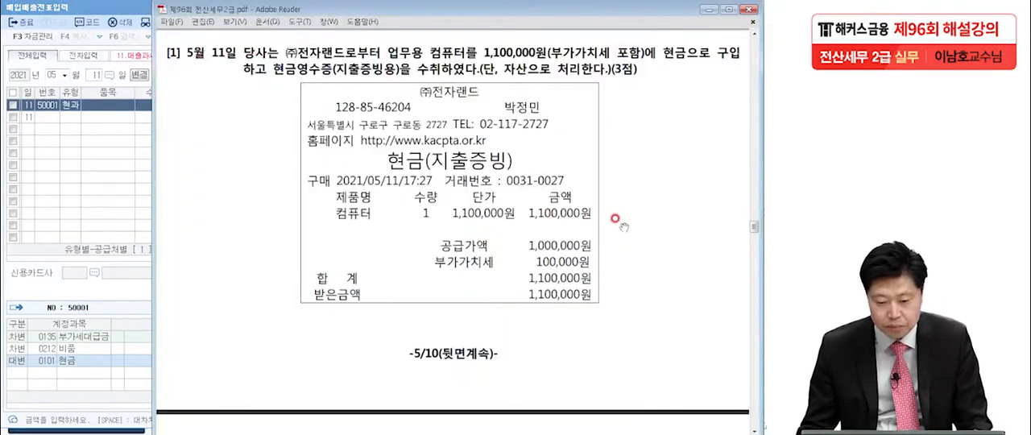
pyautogui.scroll(-10, 623, 226)
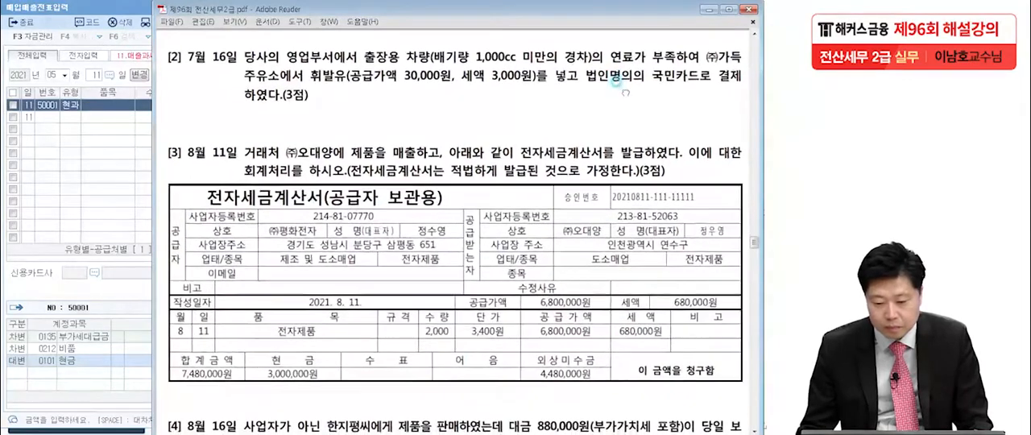
pyautogui.click(124, 193)
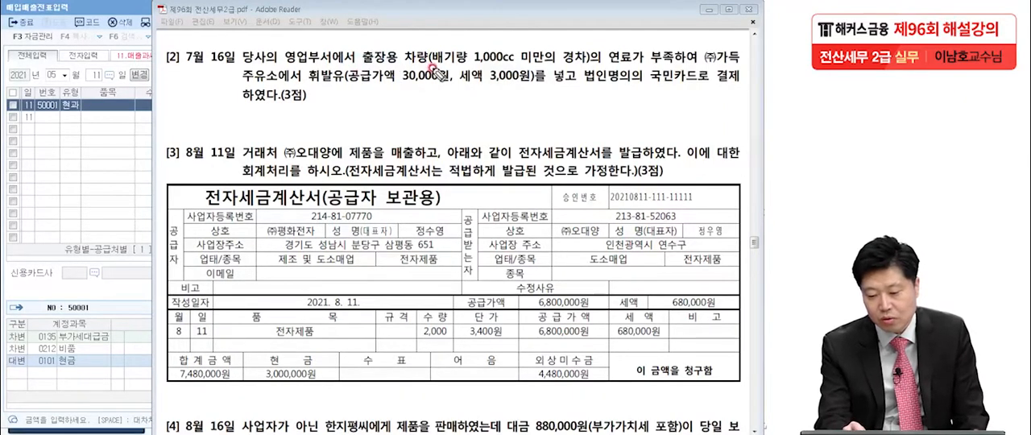
# Underline the under-1,000cc car condition and 법인명의의 국민카드 in question [2], mark 영업부서, and handwrite a circled 57 beside the question
pyautogui.moveTo(433, 68); pyautogui.dragTo(554, 69)
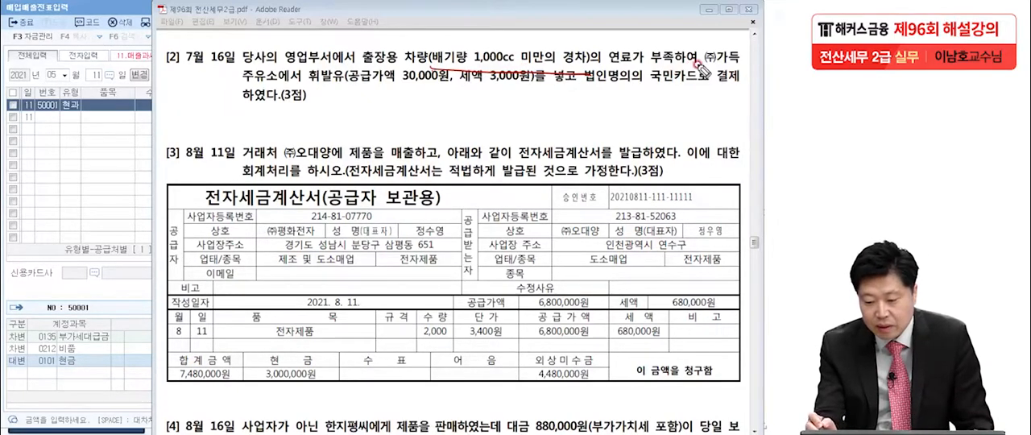
pyautogui.moveTo(579, 83); pyautogui.dragTo(707, 84)
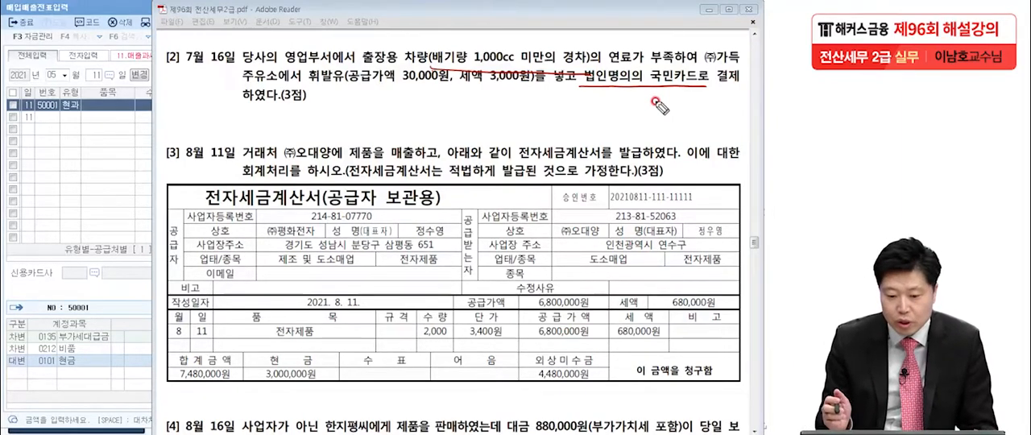
pyautogui.moveTo(76, 132)
pyautogui.mouseDown()
pyautogui.moveTo(70, 176)
pyautogui.moveTo(88, 138)
pyautogui.mouseUp()
pyautogui.moveTo(97, 151); pyautogui.dragTo(109, 187)
pyautogui.moveTo(127, 194)
pyautogui.mouseDown()
pyautogui.moveTo(103, 114)
pyautogui.moveTo(139, 206)
pyautogui.mouseUp()
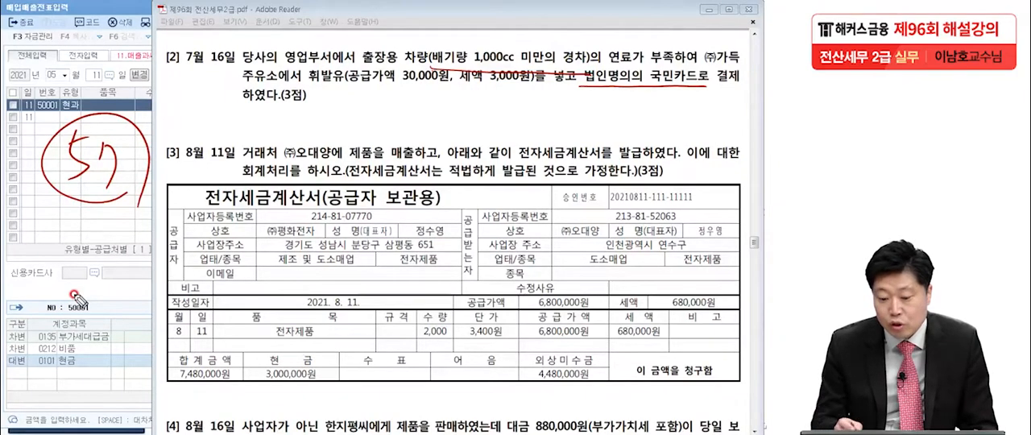
pyautogui.moveTo(320, 71)
pyautogui.mouseDown()
pyautogui.moveTo(286, 77)
pyautogui.moveTo(337, 53)
pyautogui.mouseUp()
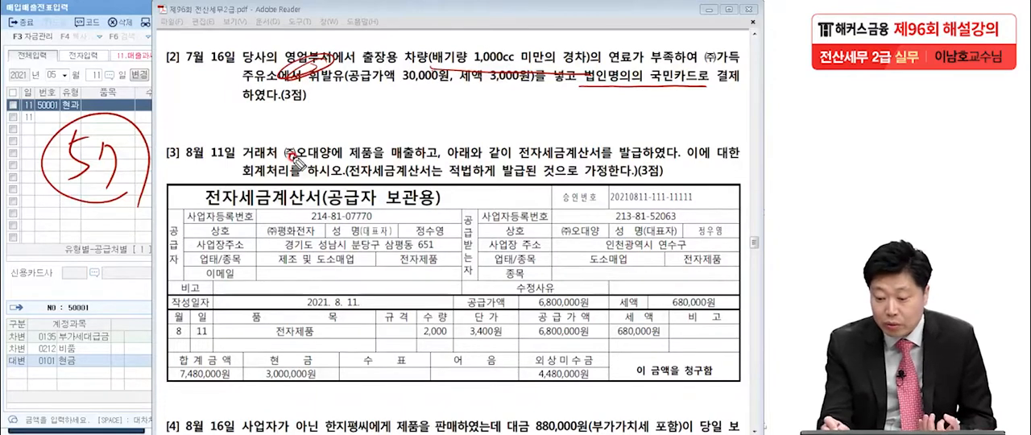
pyautogui.moveTo(654, 93); pyautogui.dragTo(694, 95)
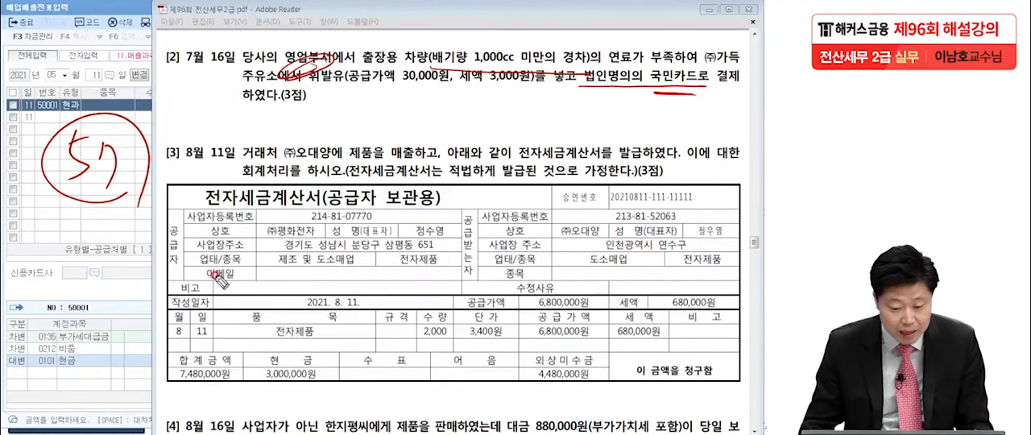
# Clear the handwritten notes and set the KcLep purchase/sales voucher date to July 16
pyautogui.press('Escape')
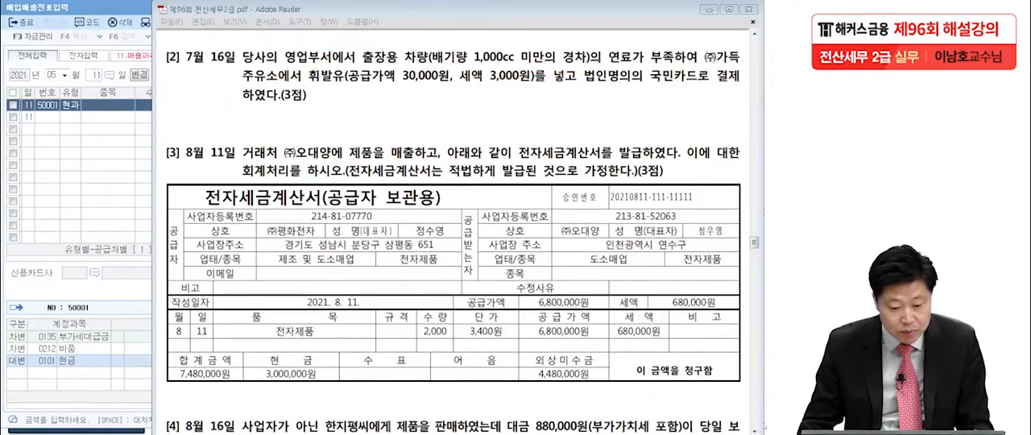
pyautogui.click(62, 176)
pyautogui.click(46, 74)
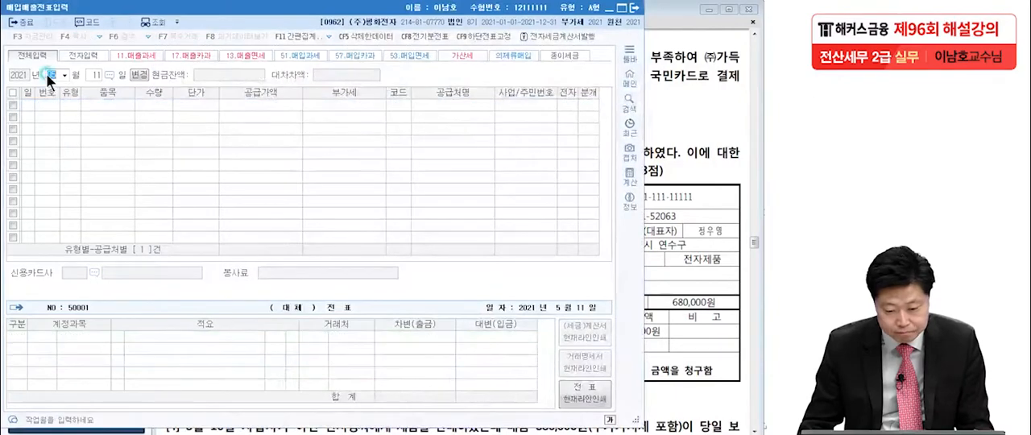
pyautogui.write('7')
pyautogui.press('Return')
pyautogui.write('16')
pyautogui.press('Return')
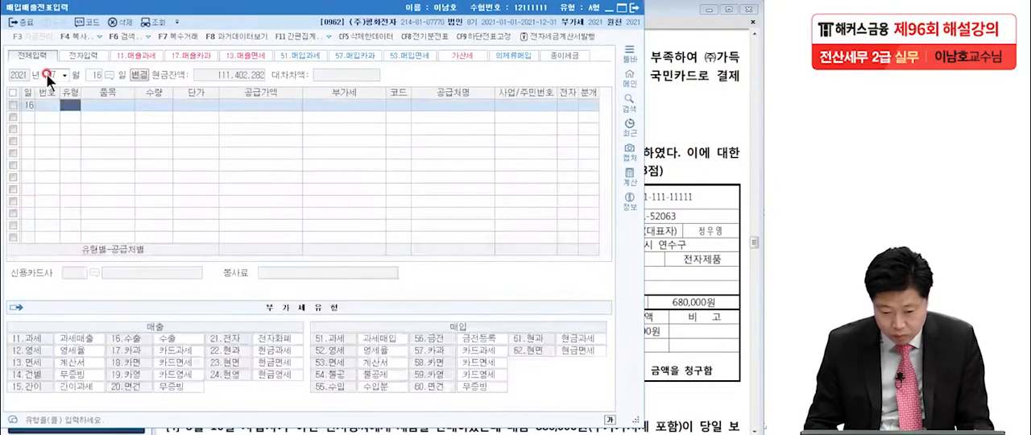
# Set the voucher type to 57 카과 and enter the VAT-inclusive 33,000, split into 공급가액 30,000 and 부가세 3,000
pyautogui.write('57')
pyautogui.press('Return')
pyautogui.press('Return')
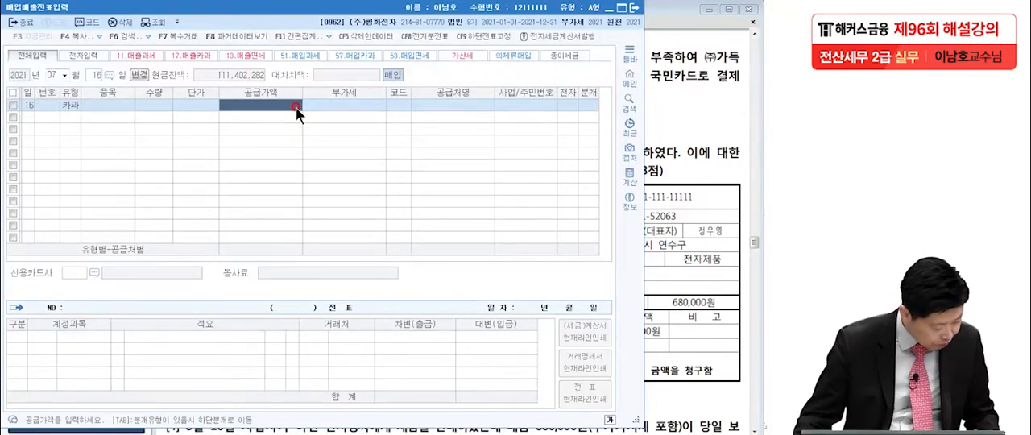
pyautogui.click(654, 54)
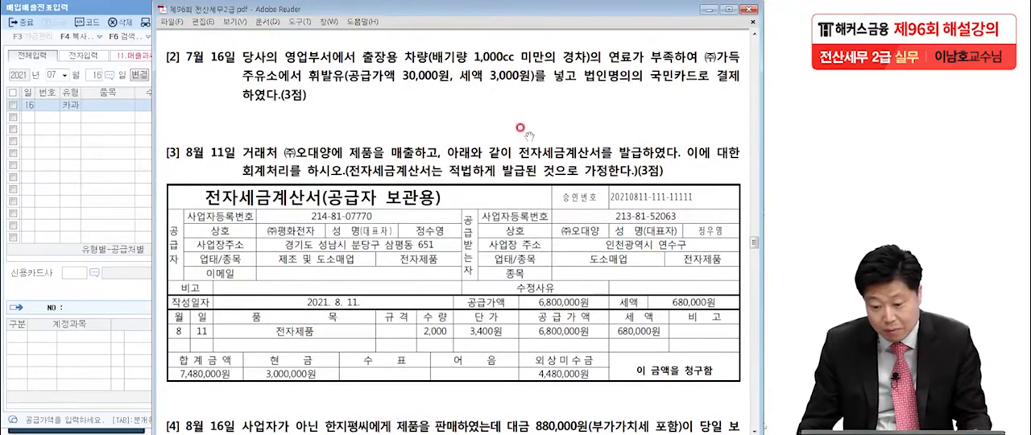
pyautogui.click(128, 179)
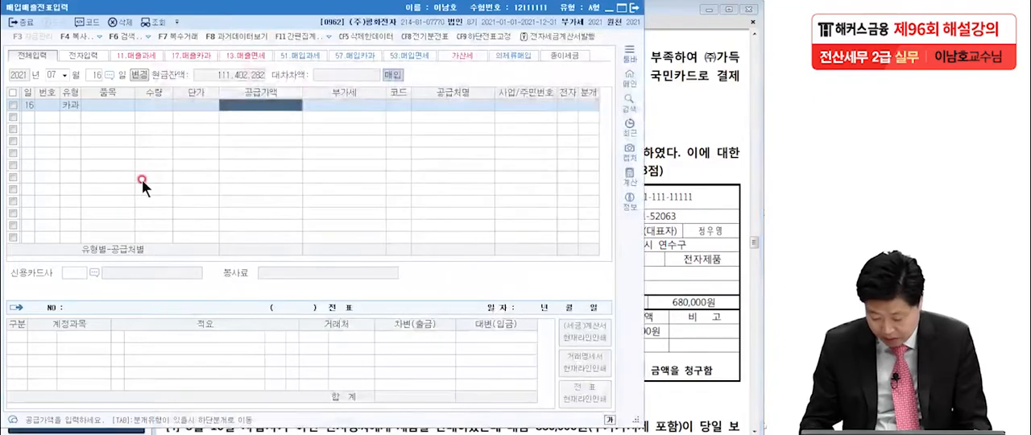
pyautogui.write('33000')
pyautogui.press('Return')
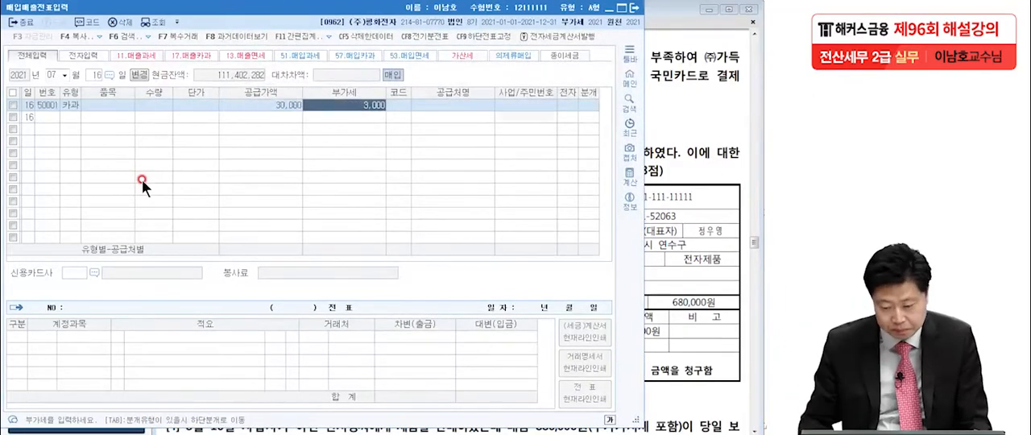
pyautogui.press('Return')
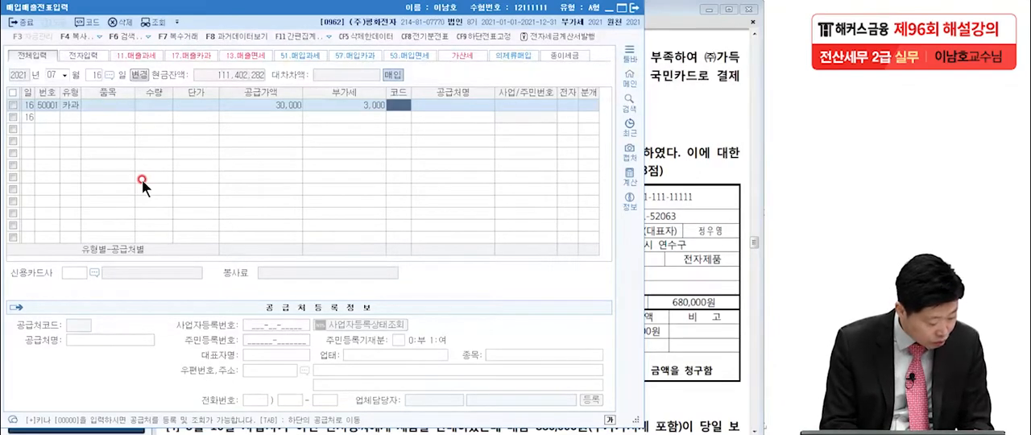
# Set the voucher's supplier to (주)가득주유소 and its credit card company to 국민카드
pyautogui.write('가득')
pyautogui.press('Return')
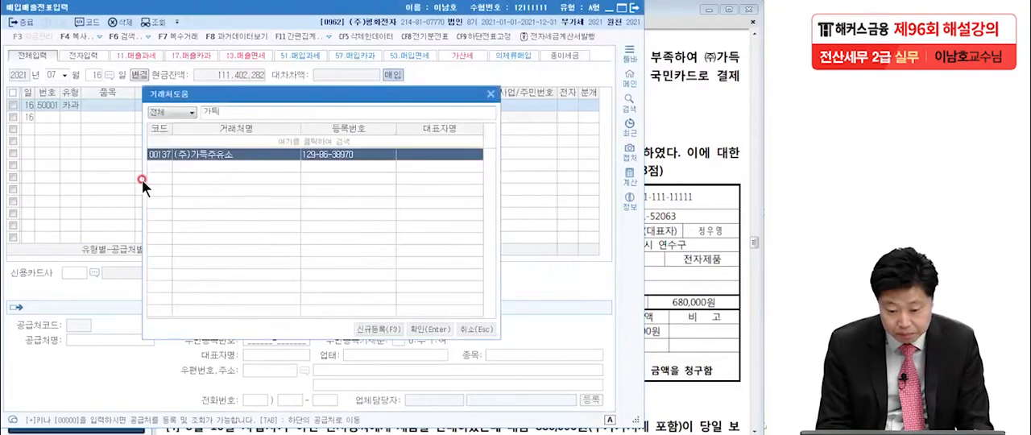
pyautogui.press('Return')
pyautogui.press('Return')
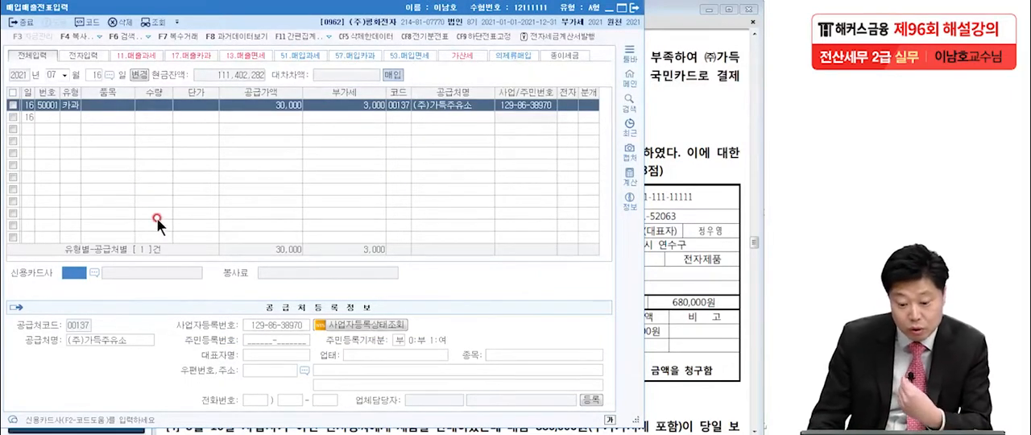
pyautogui.click(94, 271)
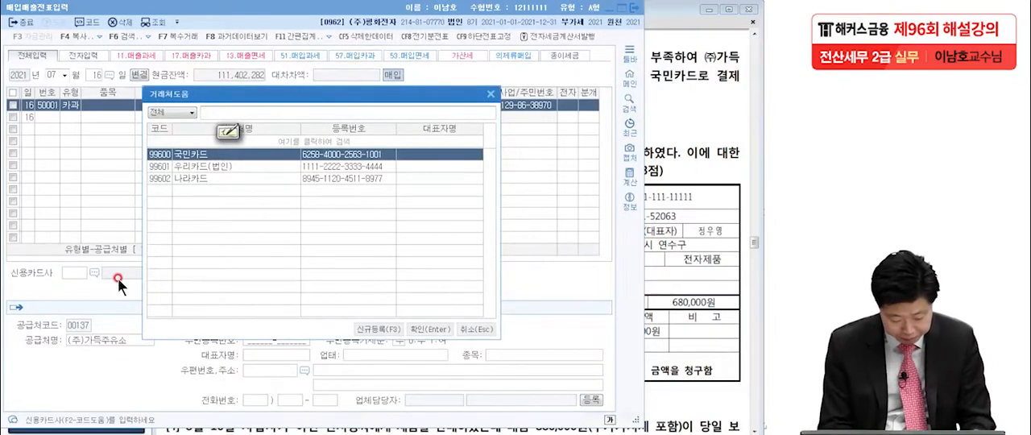
pyautogui.write('국민')
pyautogui.press('Return')
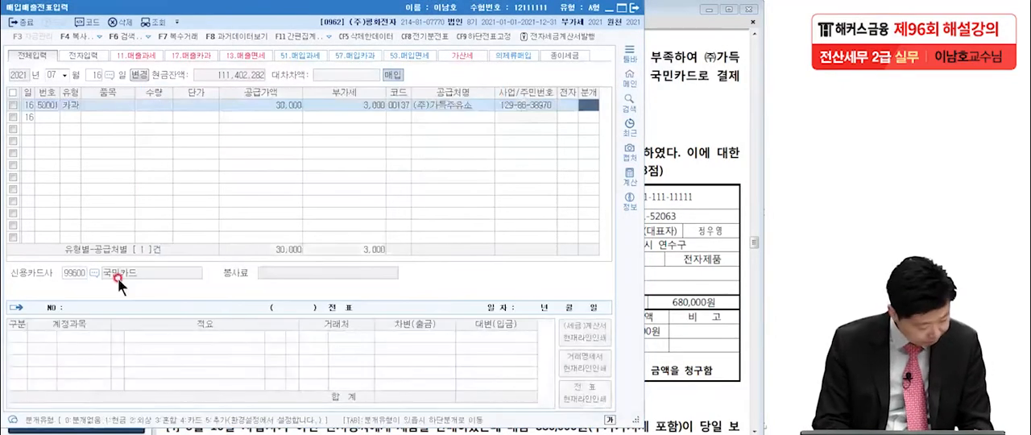
# Set the voucher's journal type to 3 혼합 and change the 30,000 debit account from 원재료 to 0822 차량유지비 (판매관리비)
pyautogui.write('3')
pyautogui.press('Return')
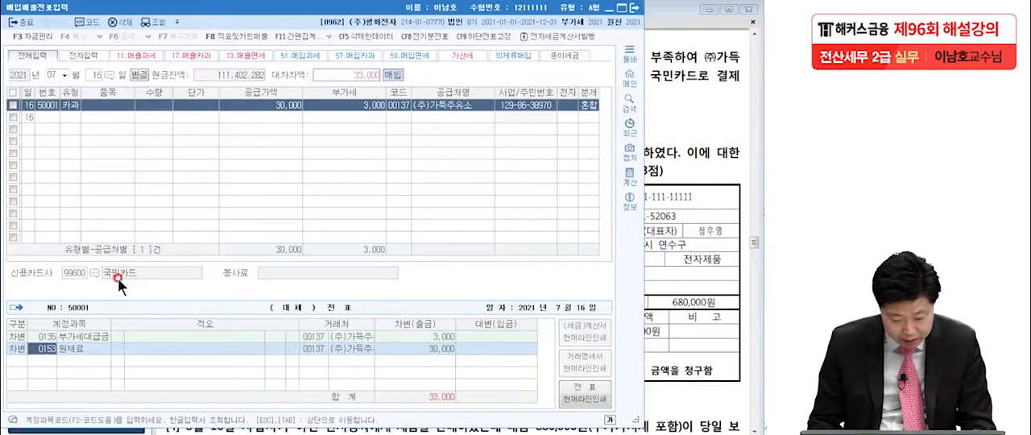
pyautogui.press('F2')
pyautogui.write('차량')
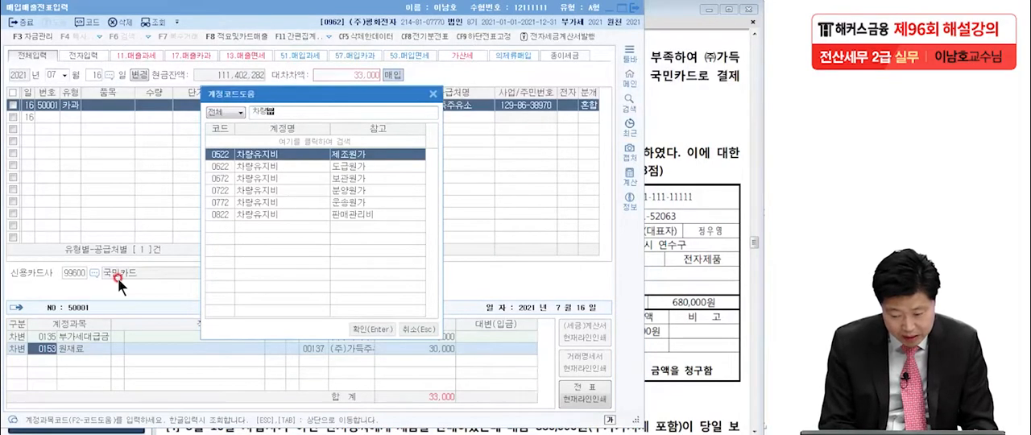
pyautogui.click(280, 213)
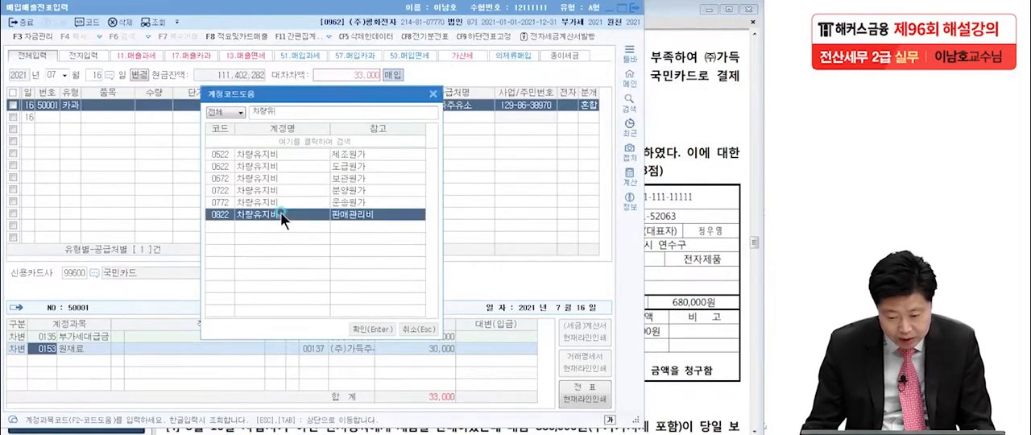
pyautogui.doubleClick(280, 213)
# Add a credit line for 미지급금 with 33,000 to the July 16 journal entry
pyautogui.write('4')
pyautogui.press('Return')
pyautogui.write('미지급')
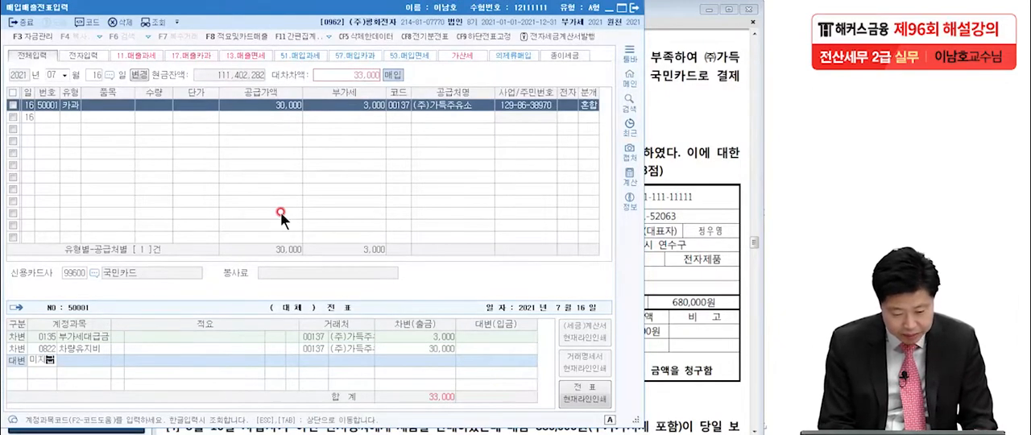
pyautogui.press('Return')
pyautogui.press('Return')
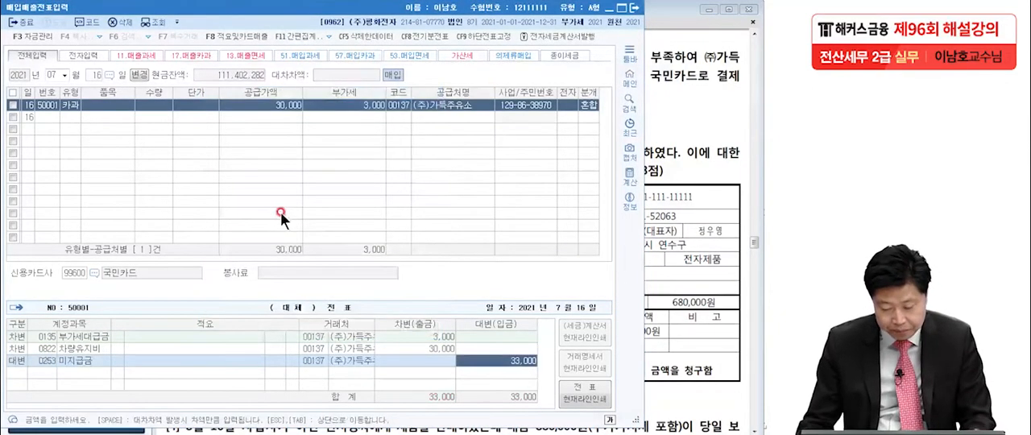
# Change the counterparty of the 미지급금 line to 99600 국민카드
pyautogui.click(319, 360)
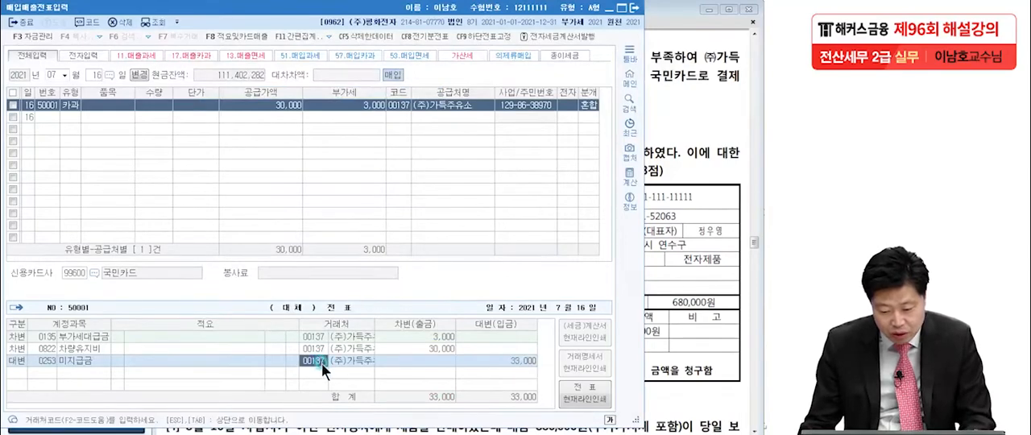
pyautogui.press('F2')
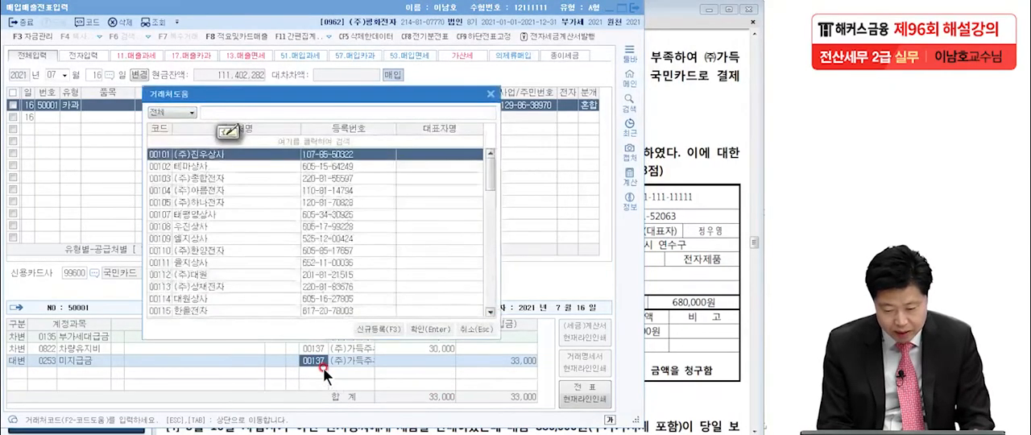
pyautogui.write('카')
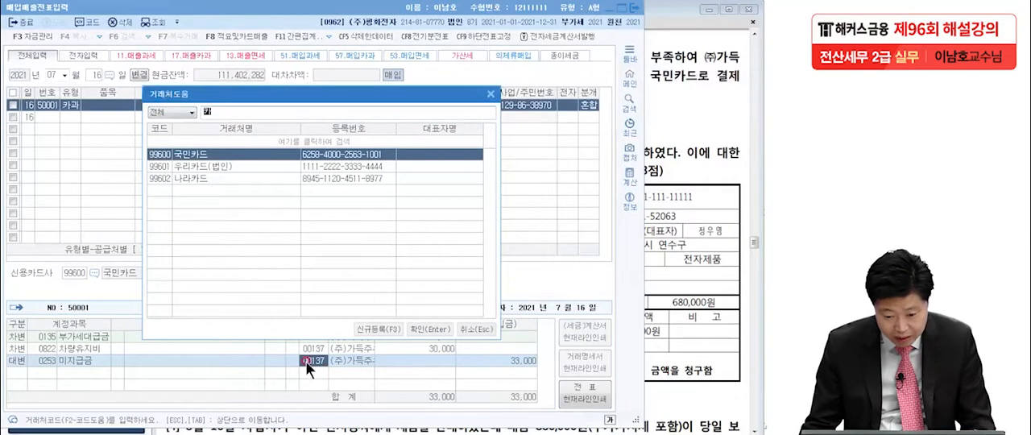
pyautogui.click(411, 330)
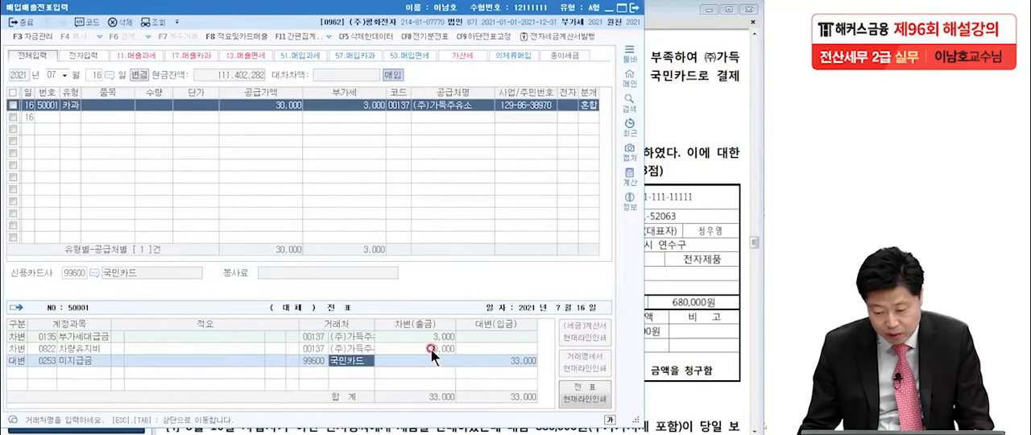
pyautogui.click(475, 386)
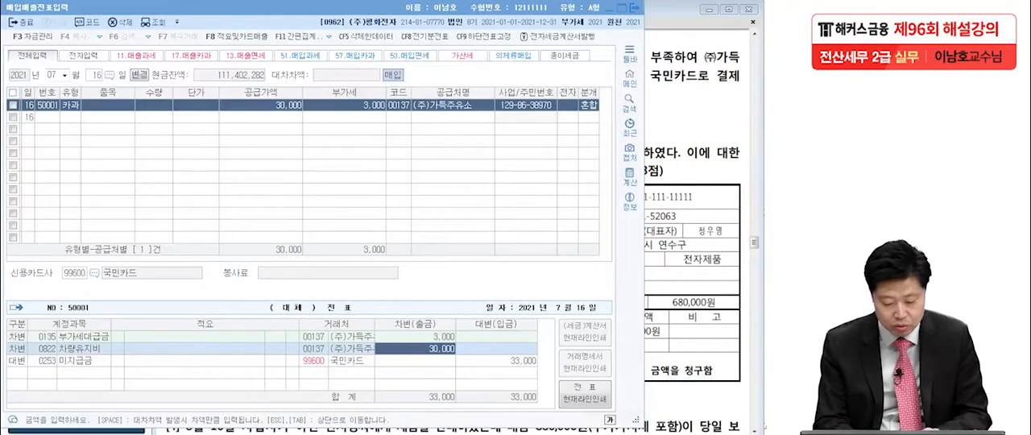
# Circle the 카과 type, the supplier, the 국민카드 counterparty and the 신용카드사 field on the voucher, and clear the marks
pyautogui.moveTo(87, 113); pyautogui.dragTo(82, 134)
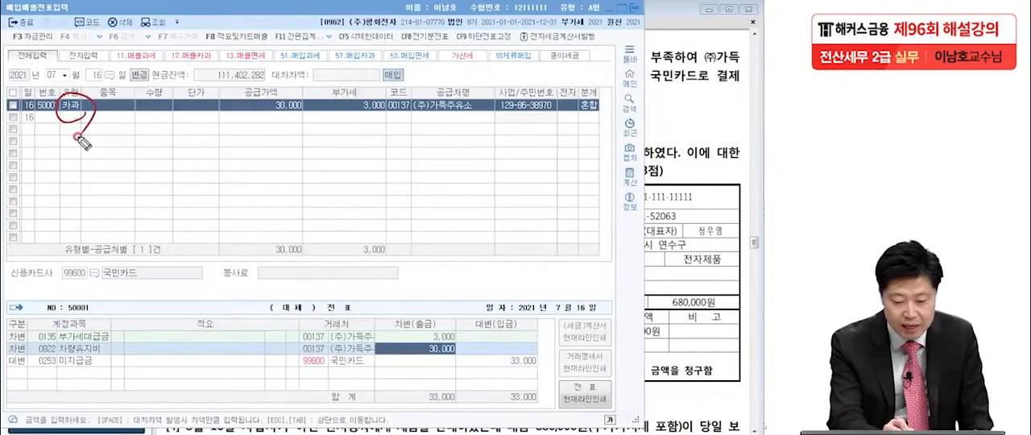
pyautogui.moveTo(483, 119); pyautogui.dragTo(506, 112)
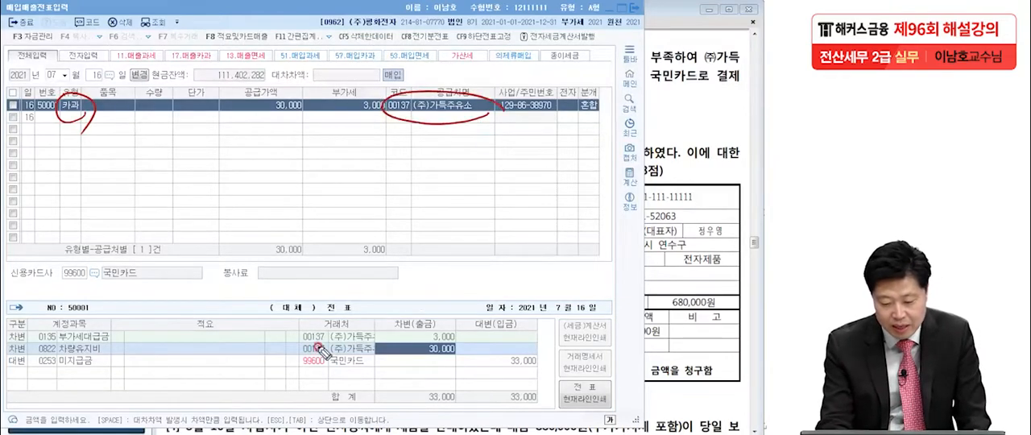
pyautogui.moveTo(376, 367)
pyautogui.mouseDown()
pyautogui.moveTo(288, 364)
pyautogui.moveTo(374, 356)
pyautogui.mouseUp()
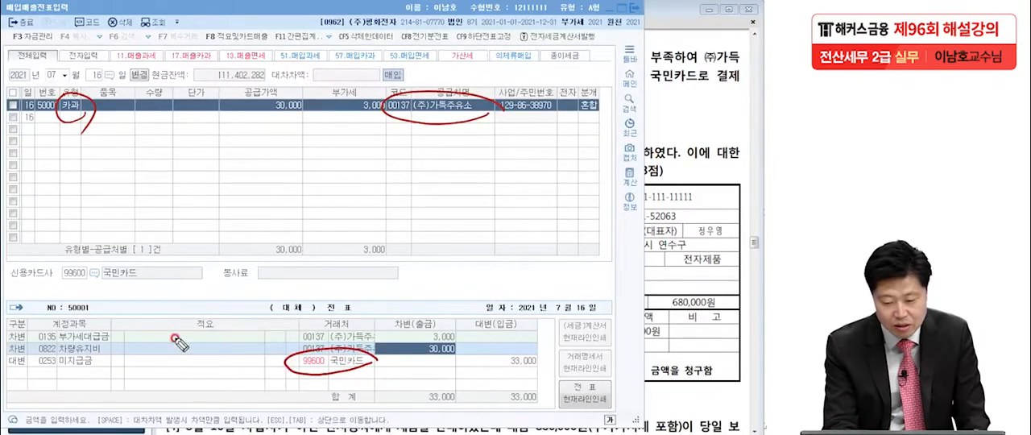
pyautogui.moveTo(181, 290)
pyautogui.mouseDown()
pyautogui.moveTo(48, 302)
pyautogui.moveTo(205, 262)
pyautogui.moveTo(168, 305)
pyautogui.mouseUp()
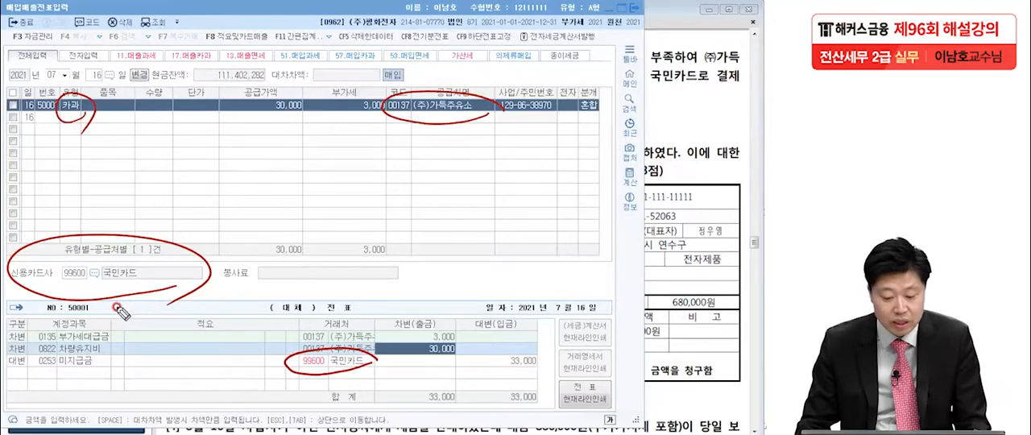
pyautogui.press('Escape')
# Show question [3] in the exam PDF, underline the invoice's 세액 680,000원 and handwrite a circled 11 beside it
pyautogui.click(683, 223)
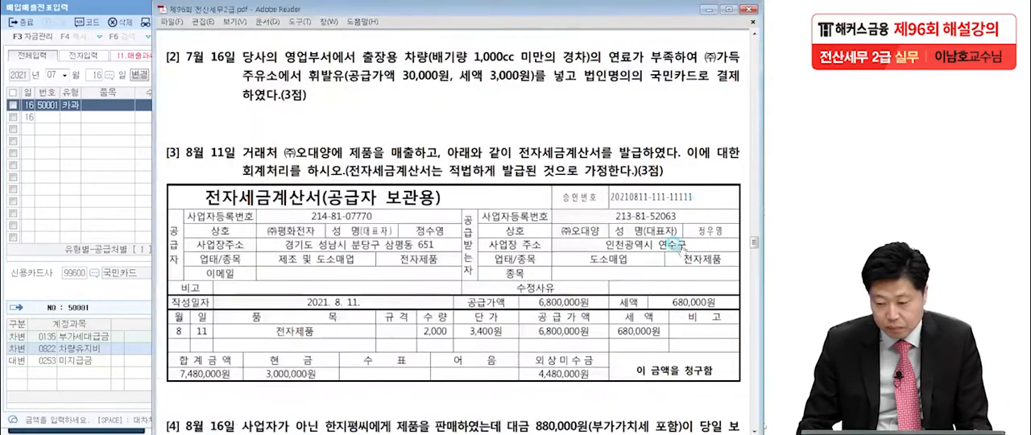
pyautogui.scroll(-2, 654, 225)
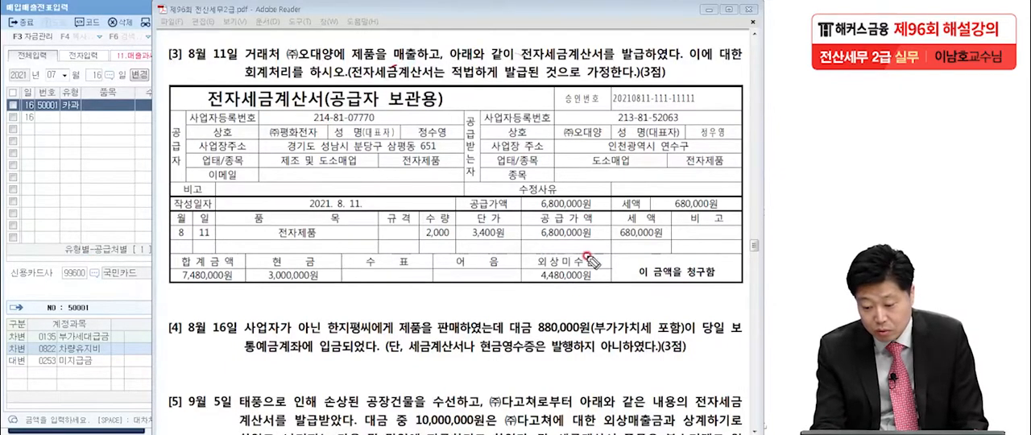
pyautogui.moveTo(616, 240); pyautogui.dragTo(672, 239)
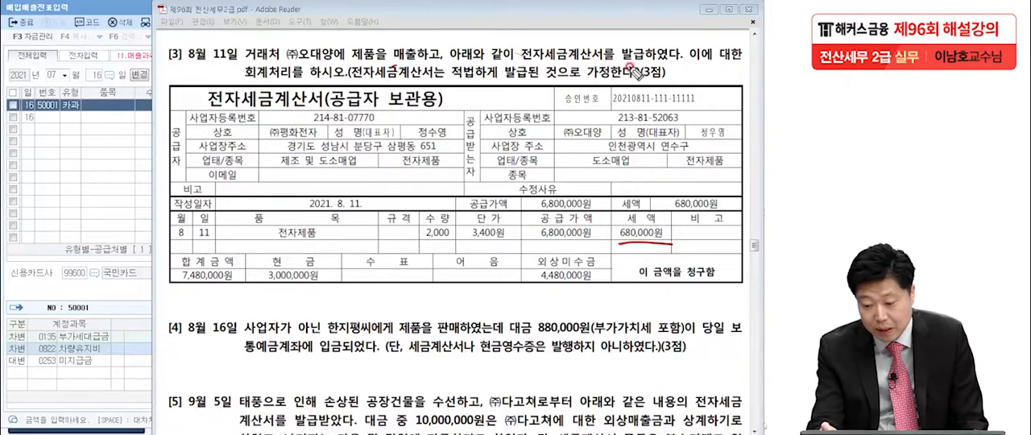
pyautogui.moveTo(87, 150); pyautogui.dragTo(87, 201)
pyautogui.moveTo(109, 149)
pyautogui.mouseDown()
pyautogui.moveTo(109, 189)
pyautogui.moveTo(48, 165)
pyautogui.moveTo(129, 140)
pyautogui.mouseUp()
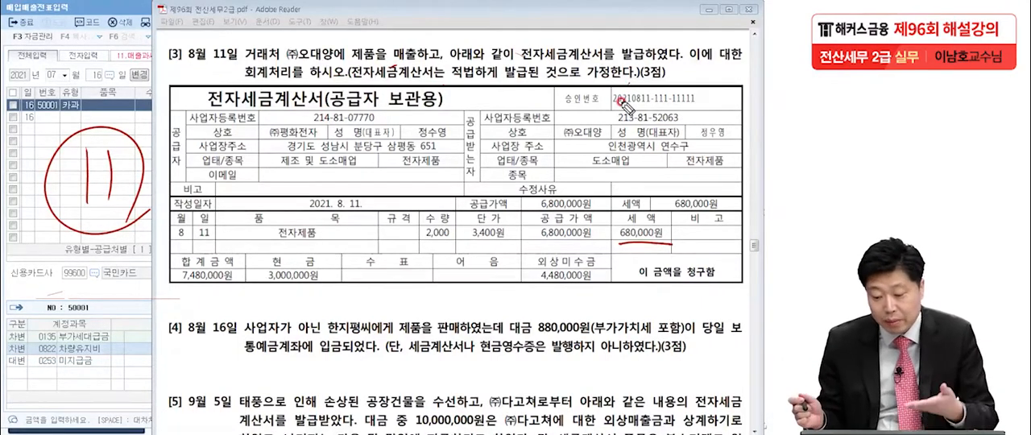
# Mark the invoice's 공급가액, circle 합계금액, 현금 and 외상미수금, and underline the item from 전자제품 to the unit price
pyautogui.moveTo(522, 244); pyautogui.dragTo(586, 254)
pyautogui.moveTo(244, 282)
pyautogui.mouseDown()
pyautogui.moveTo(165, 274)
pyautogui.moveTo(242, 268)
pyautogui.mouseUp()
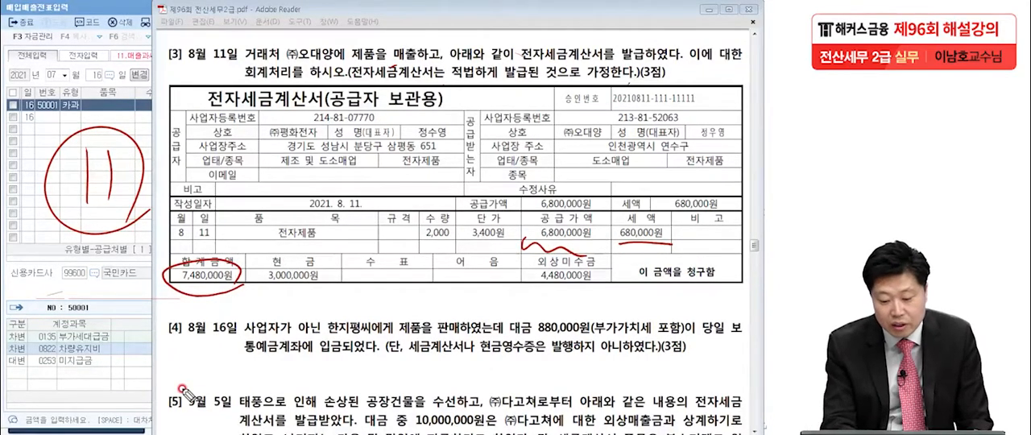
pyautogui.moveTo(316, 256); pyautogui.dragTo(271, 295)
pyautogui.moveTo(586, 311)
pyautogui.mouseDown()
pyautogui.moveTo(558, 284)
pyautogui.moveTo(619, 271)
pyautogui.moveTo(630, 296)
pyautogui.mouseUp()
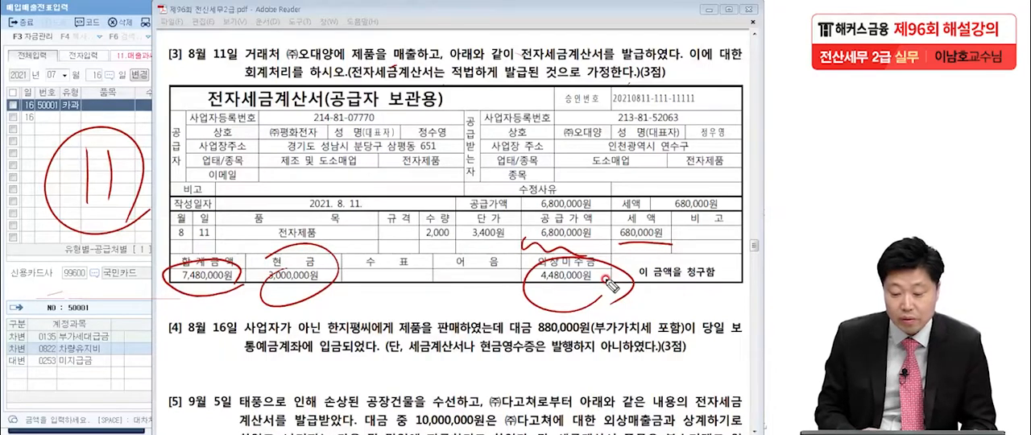
pyautogui.moveTo(247, 243); pyautogui.dragTo(522, 243)
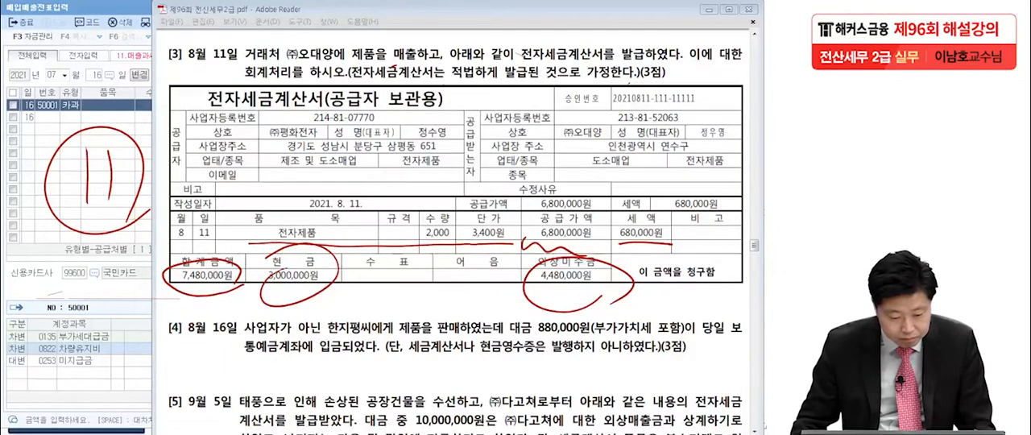
# Clear the handwritten marks, set the KcLep voucher date to August 11, and choose voucher type 11 과세
pyautogui.press('Escape')
pyautogui.click(51, 175)
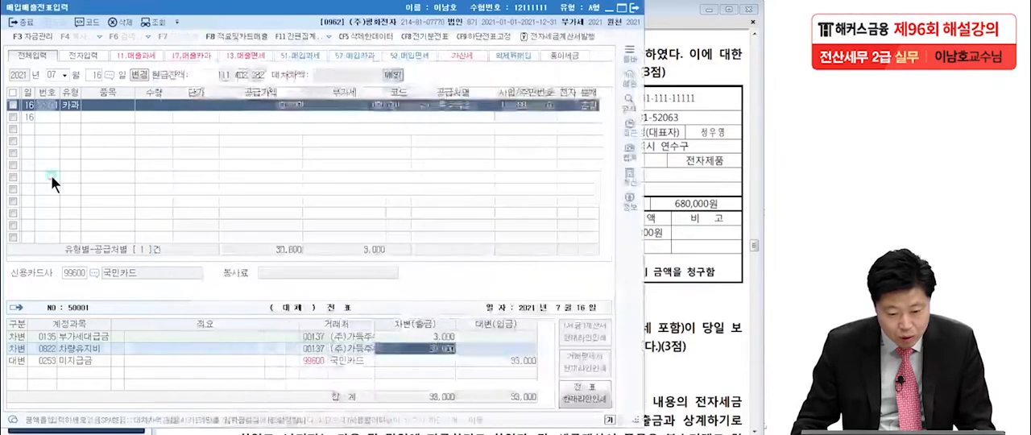
pyautogui.click(53, 76)
pyautogui.write('08')
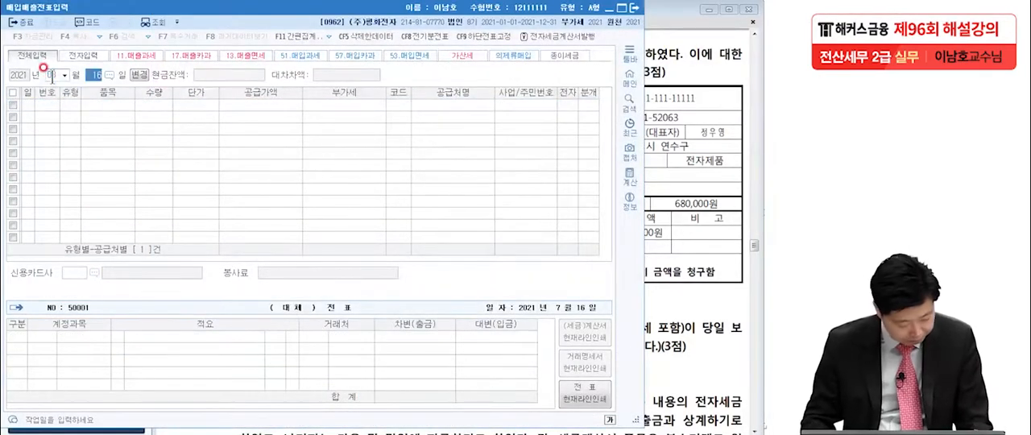
pyautogui.write('1')
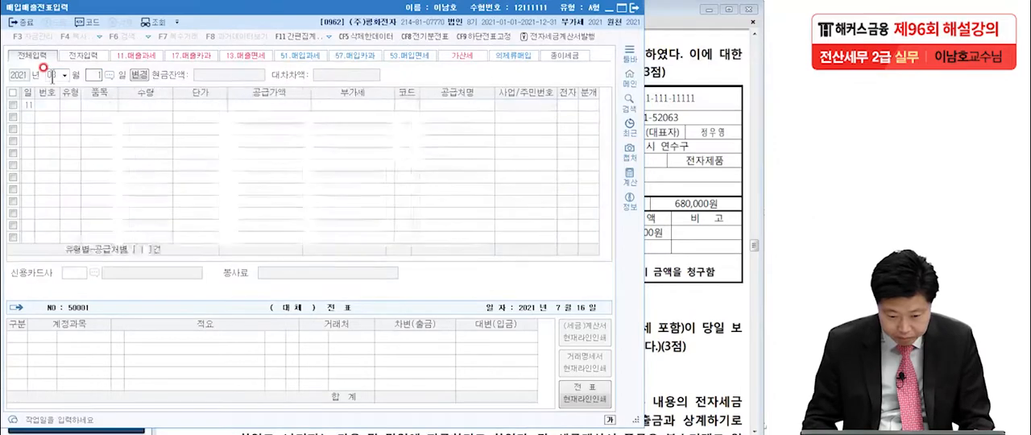
pyautogui.write('111')
pyautogui.press('Return')
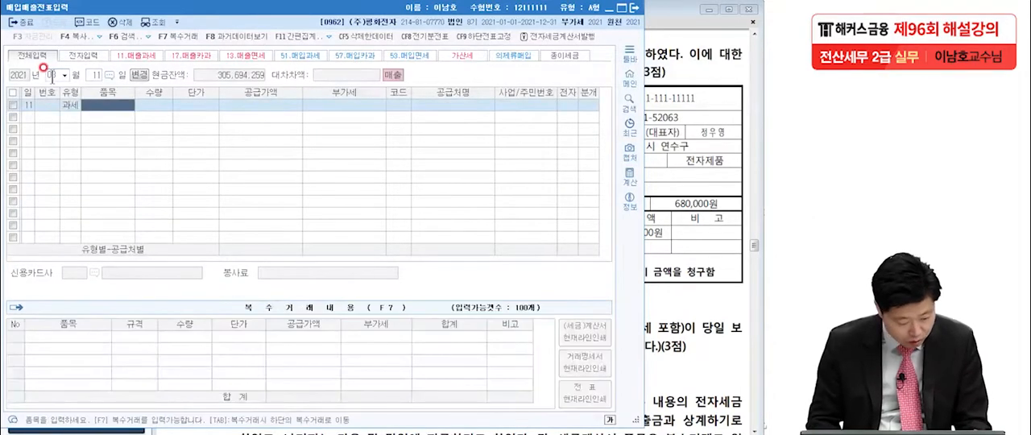
pyautogui.write('ㅈ전자제품')
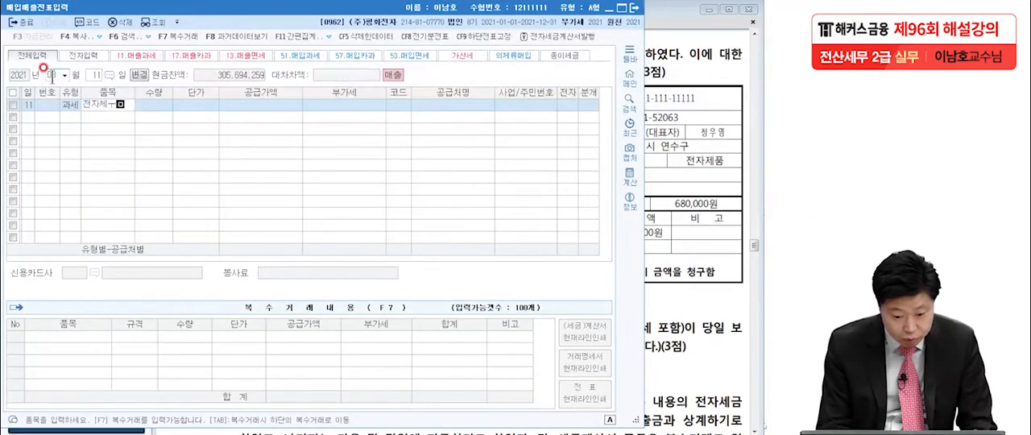
pyautogui.press('Return')
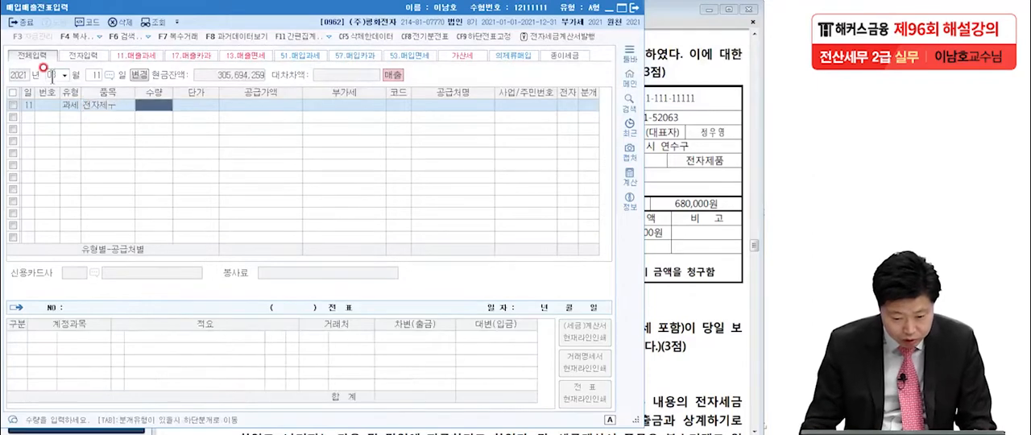
# Enter the item 전자제품 with a quantity of 2,000 and a unit price of 3,400 on the August 11 voucher
pyautogui.click(97, 106)
pyautogui.write('전자제품')
pyautogui.press('Return')
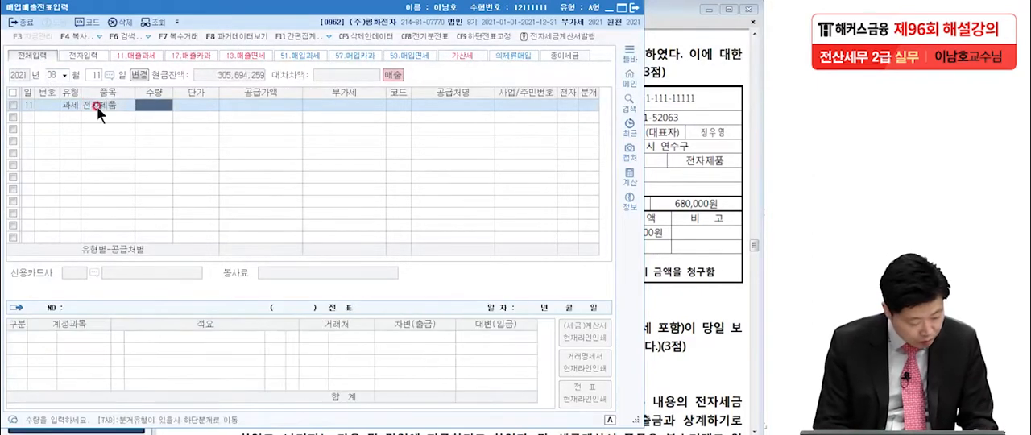
pyautogui.write('2000')
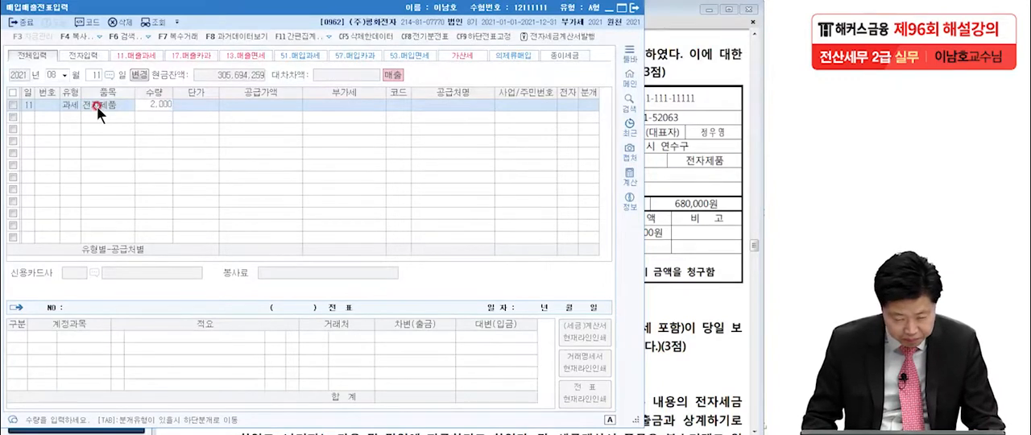
pyautogui.press('Return')
pyautogui.write('3,40')
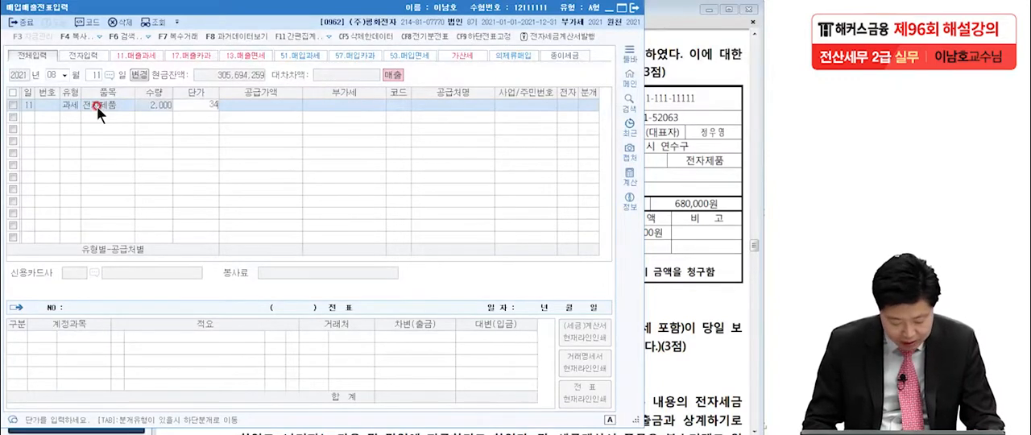
pyautogui.write('0')
pyautogui.press('Return')
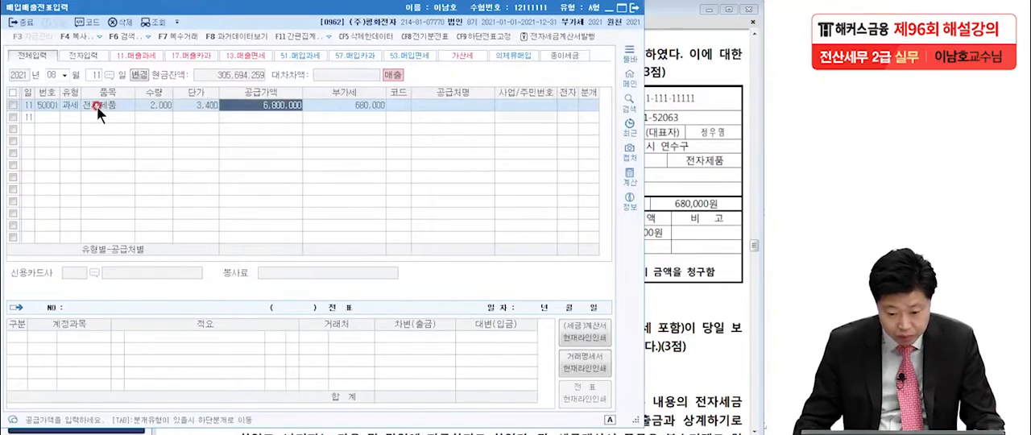
# Assign the customer (주)오대양 to the August 11 sales voucher
pyautogui.click(332, 105)
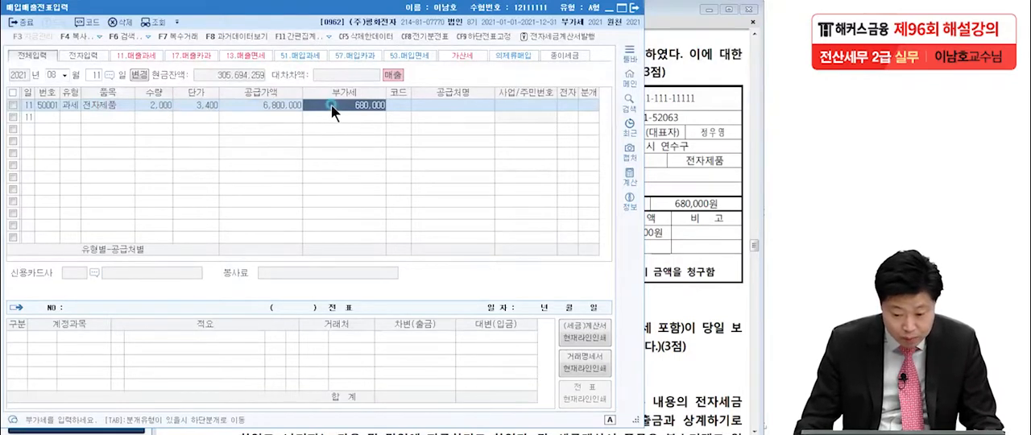
pyautogui.click(400, 104)
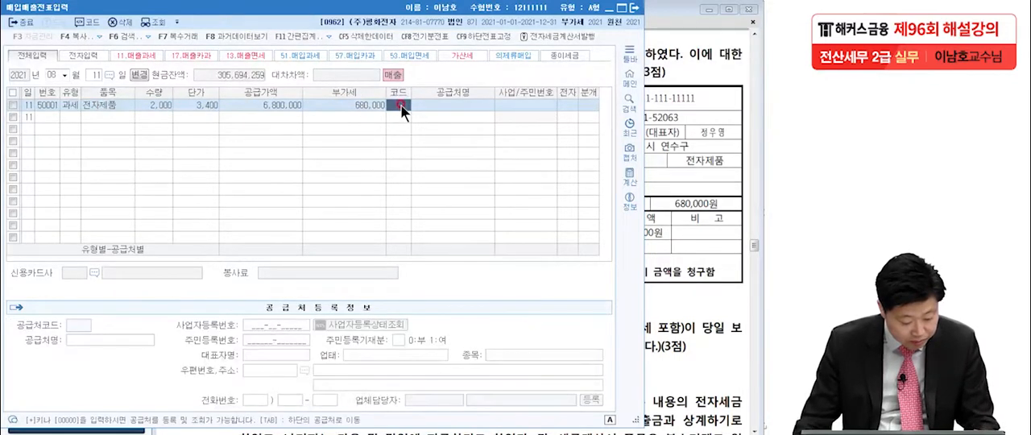
pyautogui.write('오레')
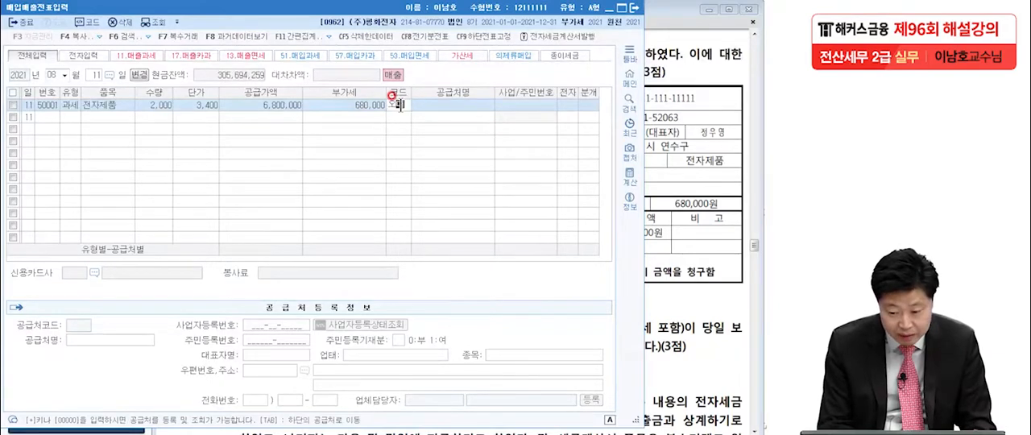
pyautogui.press('Return')
pyautogui.press('Return')
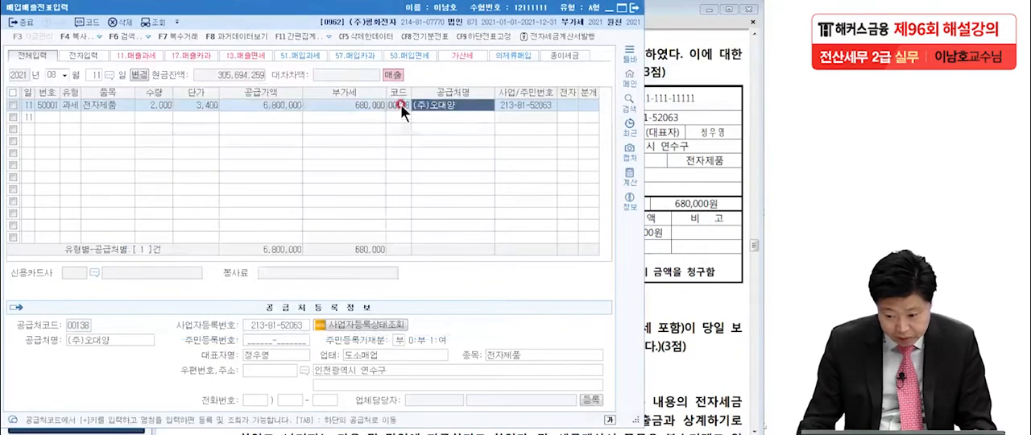
# Mark the August 11 voucher as an electronic tax invoice (여) and set its journal type to 혼합
pyautogui.click(562, 110)
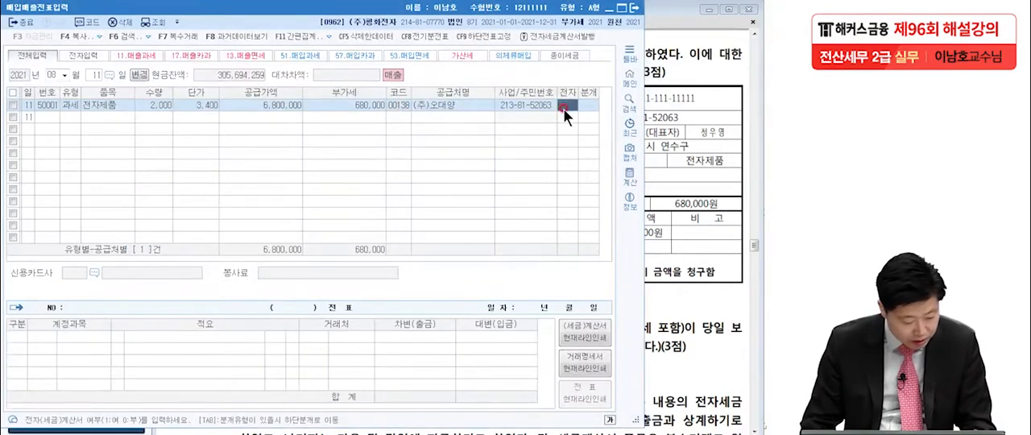
pyautogui.write('1')
pyautogui.press('Return')
pyautogui.write('3')
pyautogui.press('Return')
# Add a debit line for 현금 with an amount of 3,000,000 to the August 11 journal entry
pyautogui.press('Return')
pyautogui.press('Return')
pyautogui.press('Return')
pyautogui.press('Return')
pyautogui.press('Return')
pyautogui.write('3')
pyautogui.press('Return')
pyautogui.write('현금')
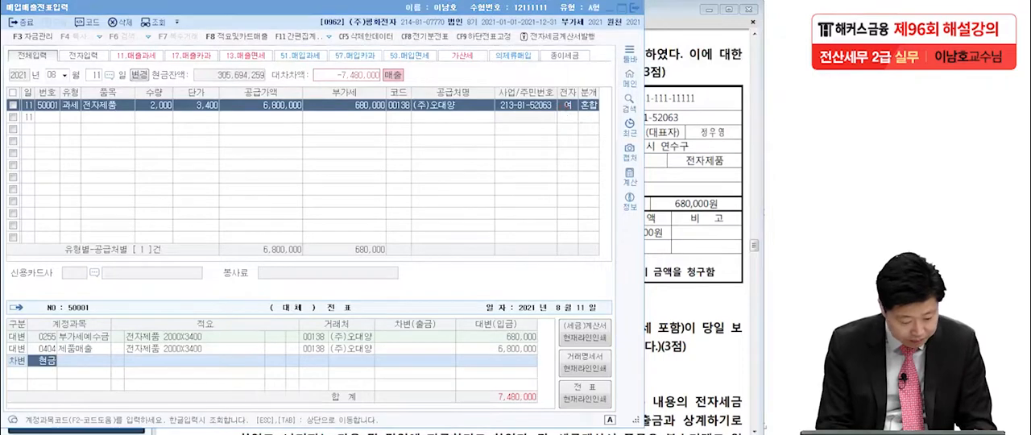
pyautogui.press('Return')
pyautogui.press('Return')
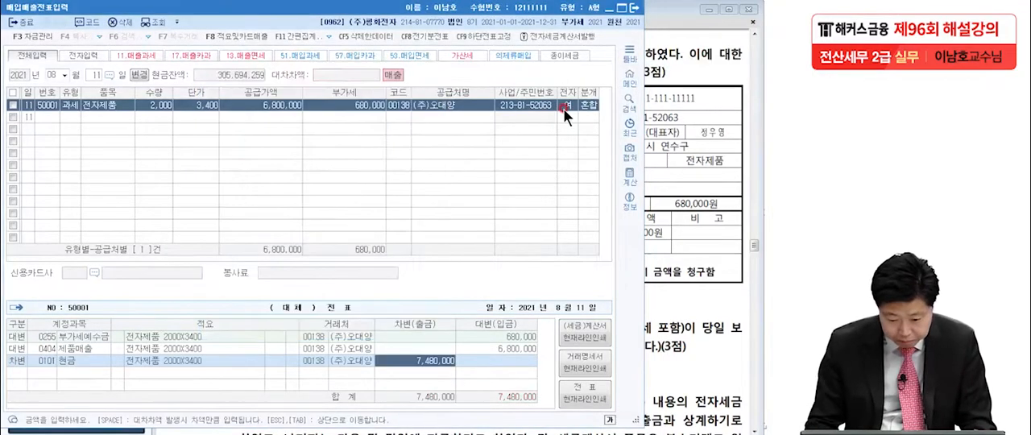
pyautogui.write('3,')
pyautogui.write('000,00')
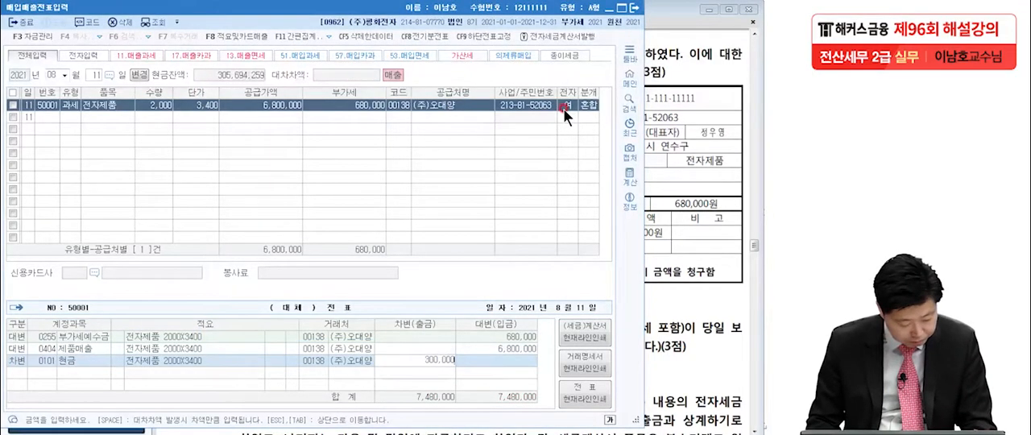
pyautogui.write('0')
pyautogui.press('Return')
# Add a debit line for 외상매출금 with the remaining 4,480,000 to the August 11 journal entry
pyautogui.write('3')
pyautogui.press('Return')
pyautogui.write('외상매')
pyautogui.press('Return')
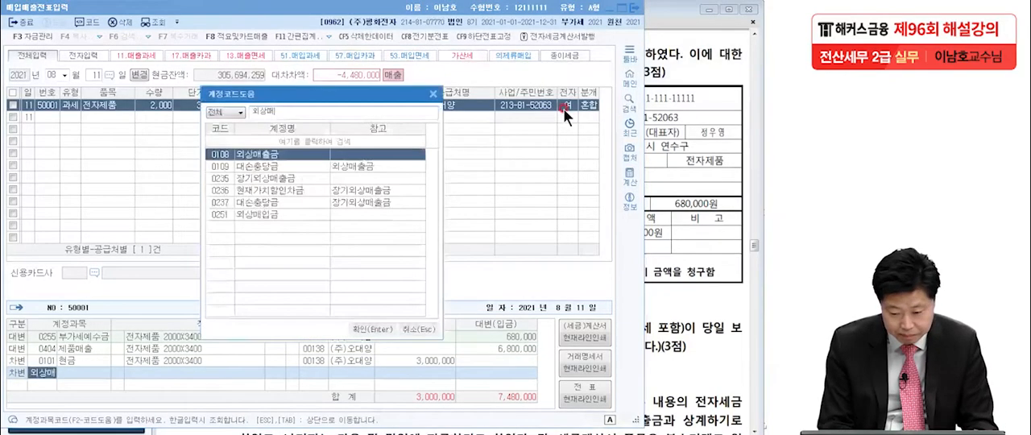
pyautogui.press('Return')
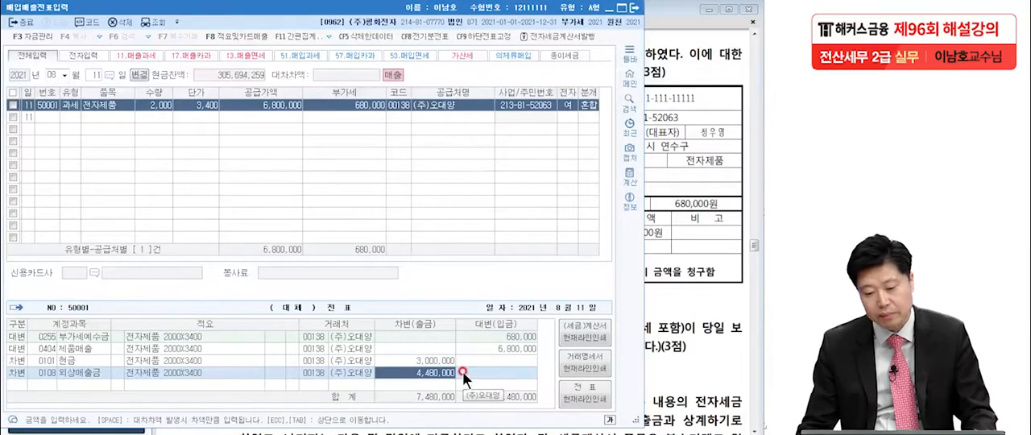
# Show question [4] in the exam PDF, mark its payment details and underline the condition that no tax invoice or cash receipt was issued
pyautogui.click(670, 289)
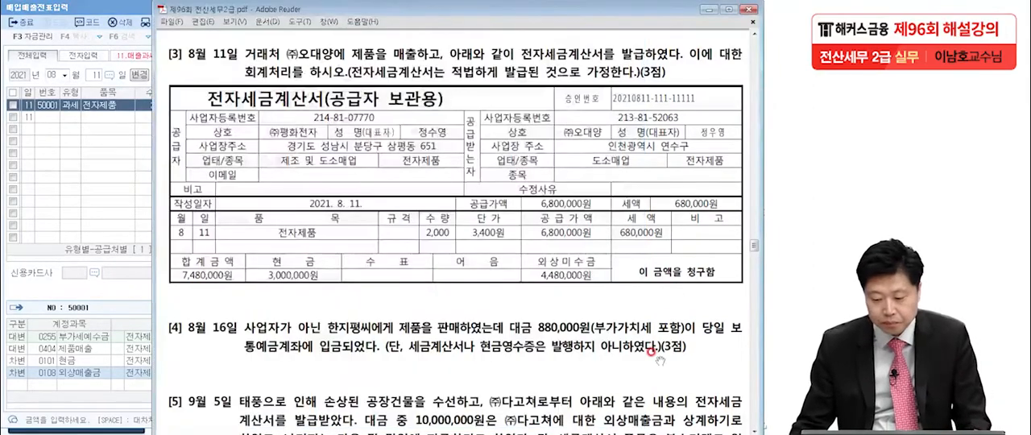
pyautogui.scroll(-5, 651, 351)
pyautogui.moveTo(651, 351); pyautogui.dragTo(650, 232)
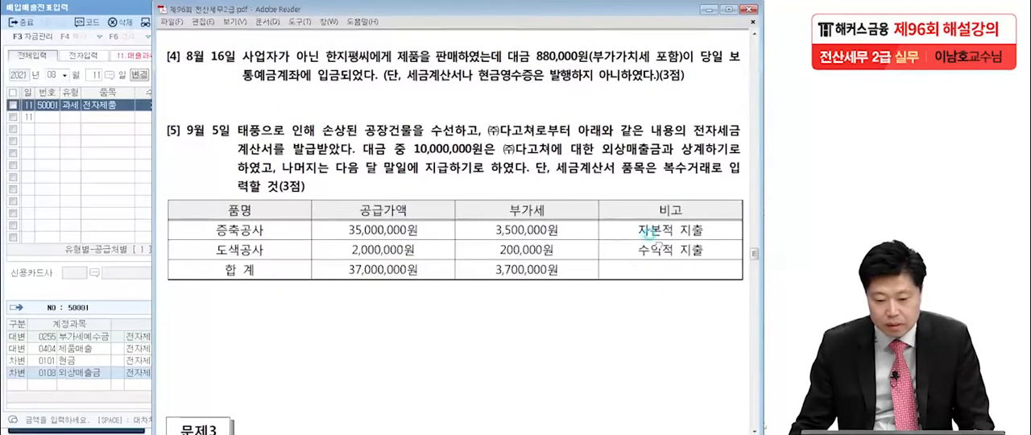
pyautogui.click(3, 250)
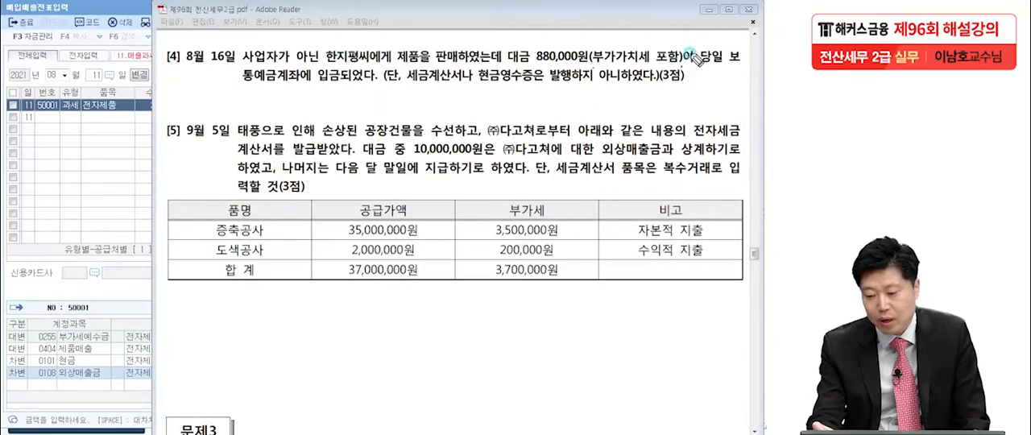
pyautogui.moveTo(324, 84); pyautogui.dragTo(322, 87)
pyautogui.click(381, 87)
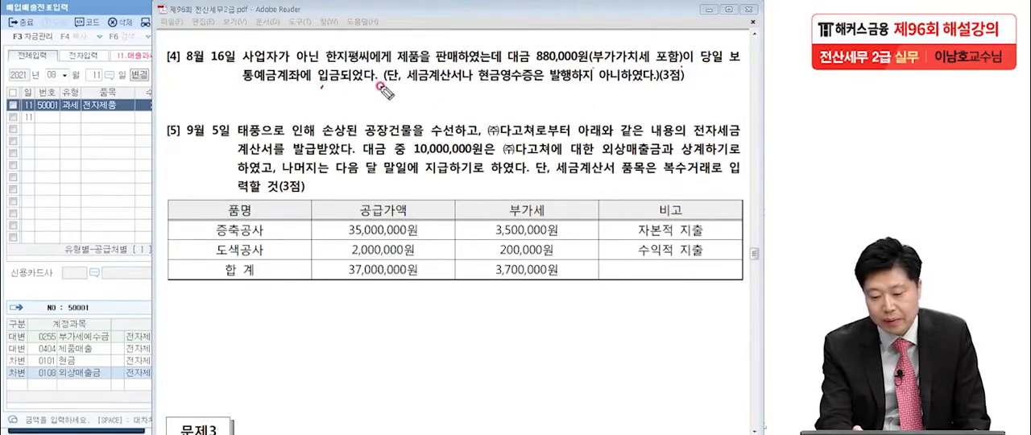
pyautogui.click(540, 92)
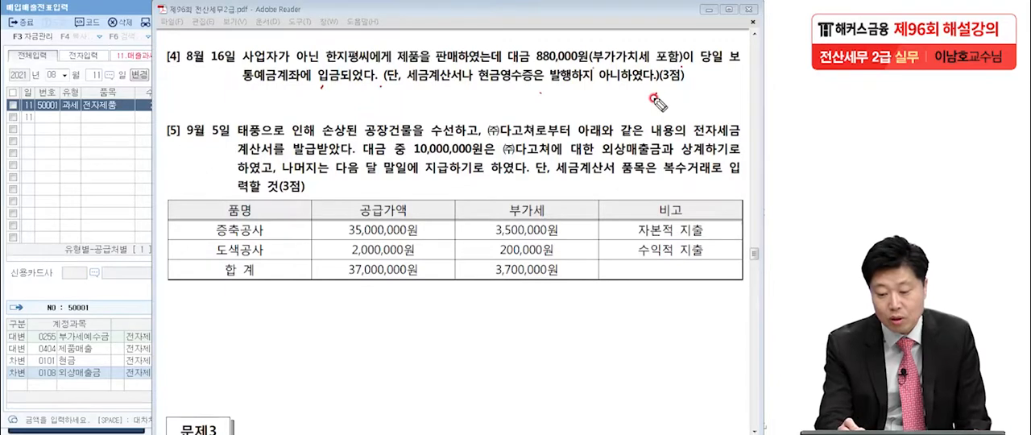
pyautogui.moveTo(412, 100); pyautogui.dragTo(676, 95)
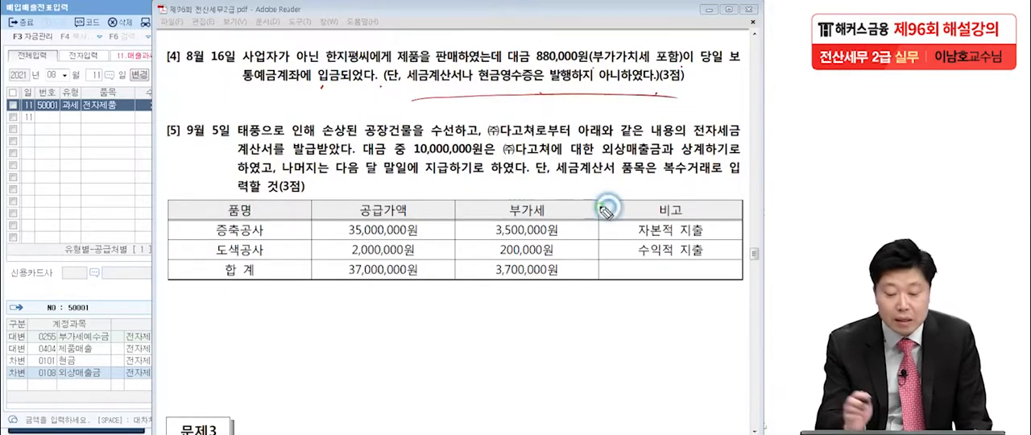
# Handwrite a circled 14 beside question [4] as the voucher type
pyautogui.moveTo(71, 172); pyautogui.dragTo(69, 233)
pyautogui.moveTo(119, 171)
pyautogui.mouseDown()
pyautogui.moveTo(153, 203)
pyautogui.moveTo(123, 221)
pyautogui.mouseUp()
pyautogui.moveTo(150, 165); pyautogui.dragTo(145, 235)
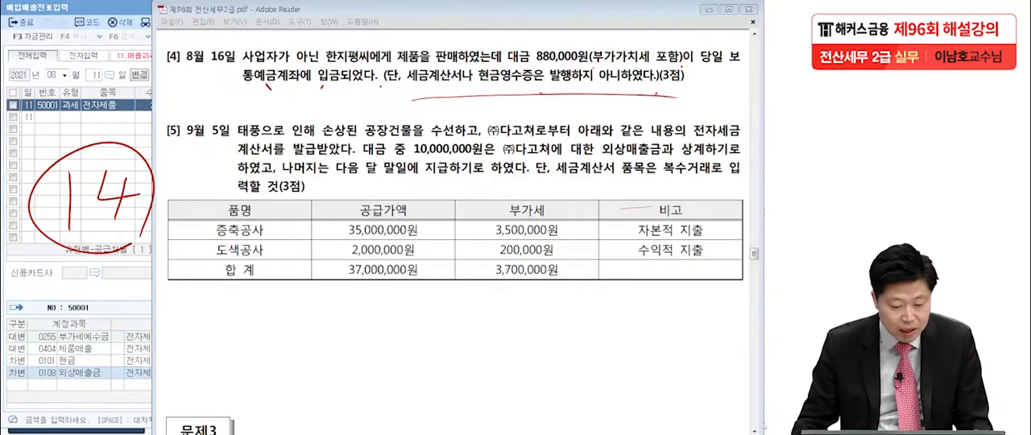
# Clear the handwritten marks, set the KcLep voucher date to August 16, and choose voucher type 14 건별
pyautogui.click(121, 182)
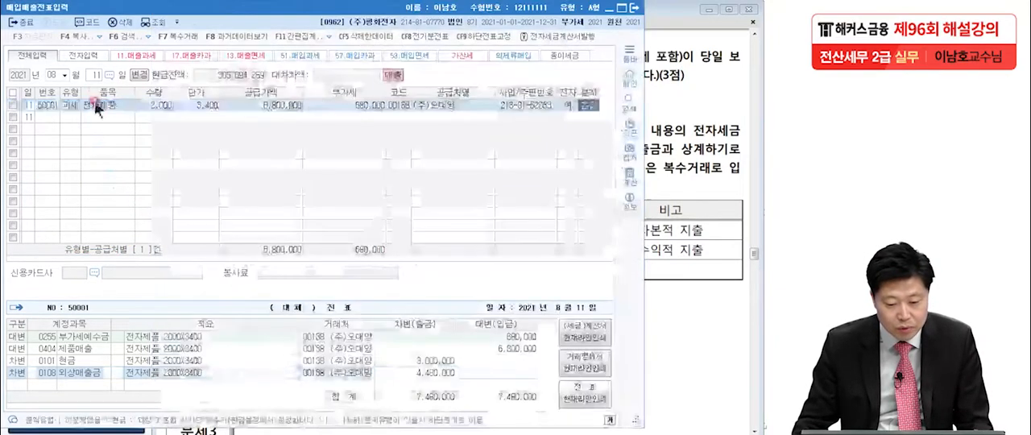
pyautogui.click(95, 74)
pyautogui.write('16')
pyautogui.press('Return')
pyautogui.write('1')
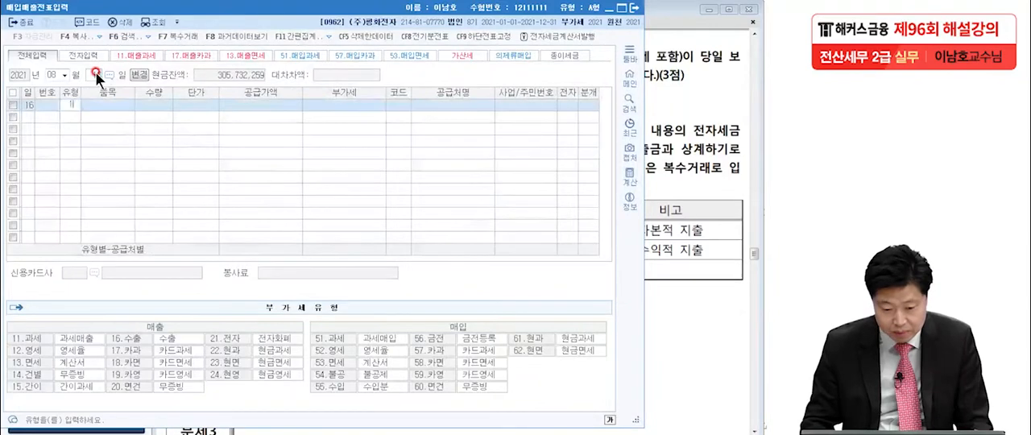
pyautogui.write('4')
pyautogui.press('Return')
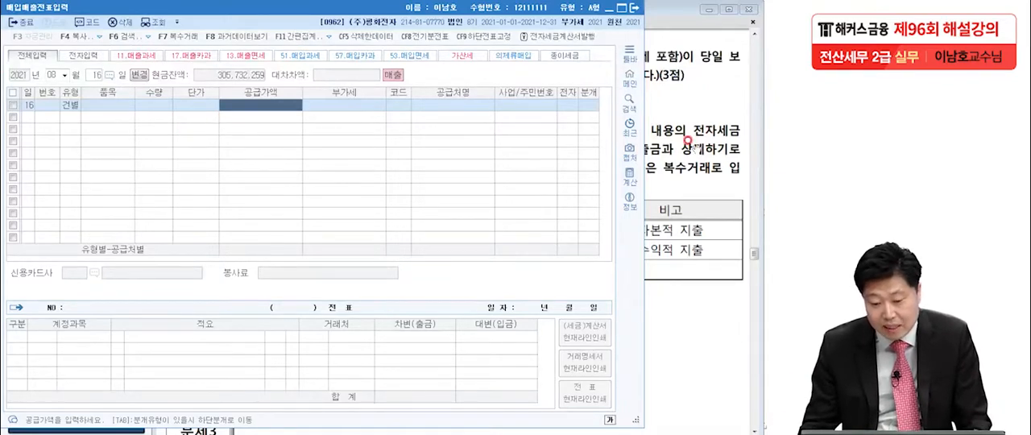
# Check question [4] in the exam PDF and enter the VAT-inclusive 880,000 as the August 16 voucher's 공급가액
pyautogui.click(688, 141)
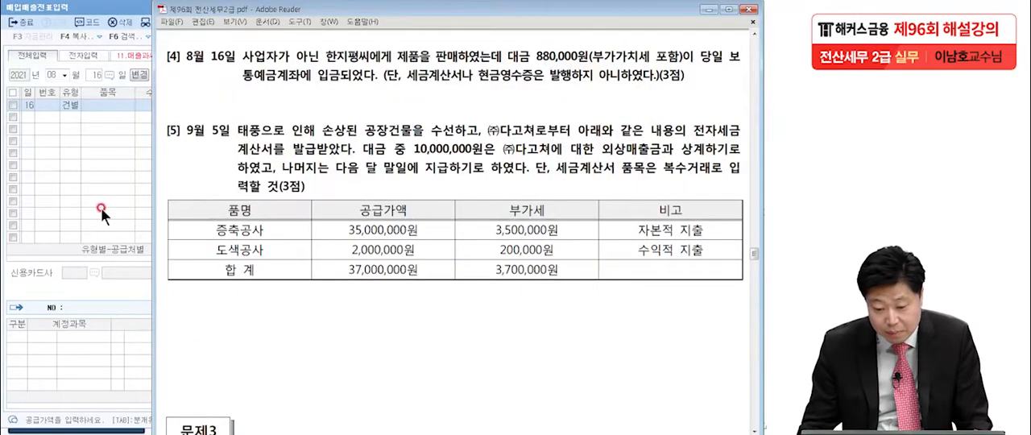
pyautogui.click(78, 200)
pyautogui.write('8800200')
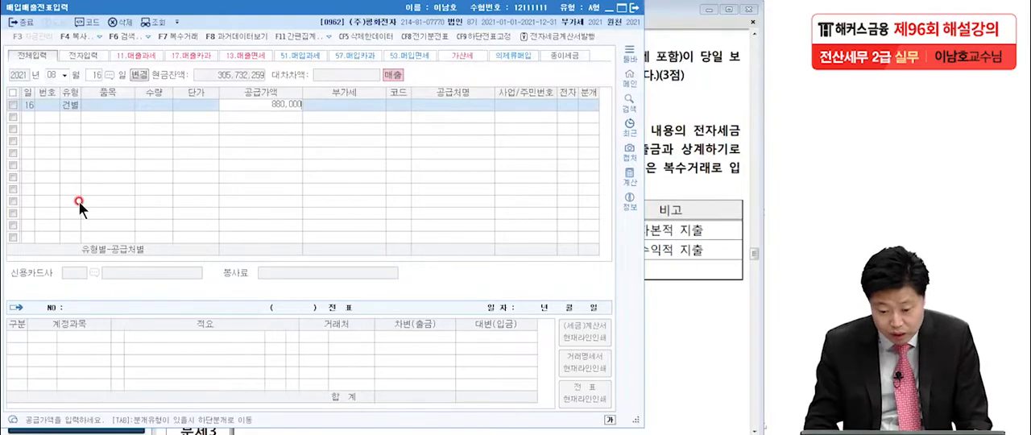
pyautogui.press('Return')
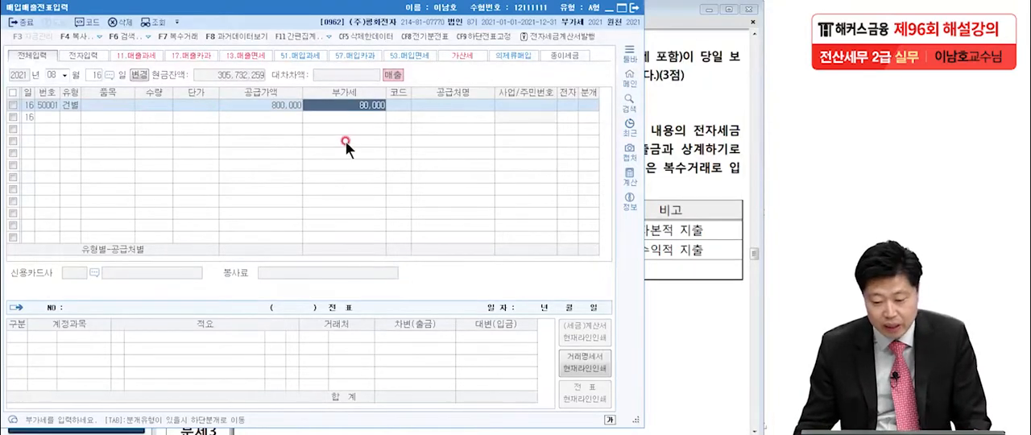
# Look up the individual buyer from question [4] by name and assign that customer to the August 16 voucher
pyautogui.click(397, 104)
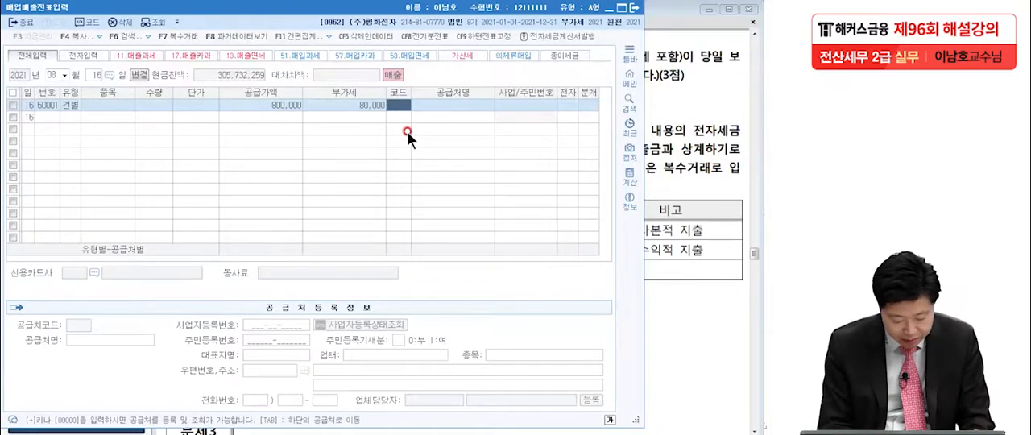
pyautogui.press('F2')
pyautogui.write('한지')
pyautogui.press('Return')
# Set the August 16 voucher's journal type to 혼합 and add a debit line for 보통예금 with 880,000
pyautogui.press('Return')
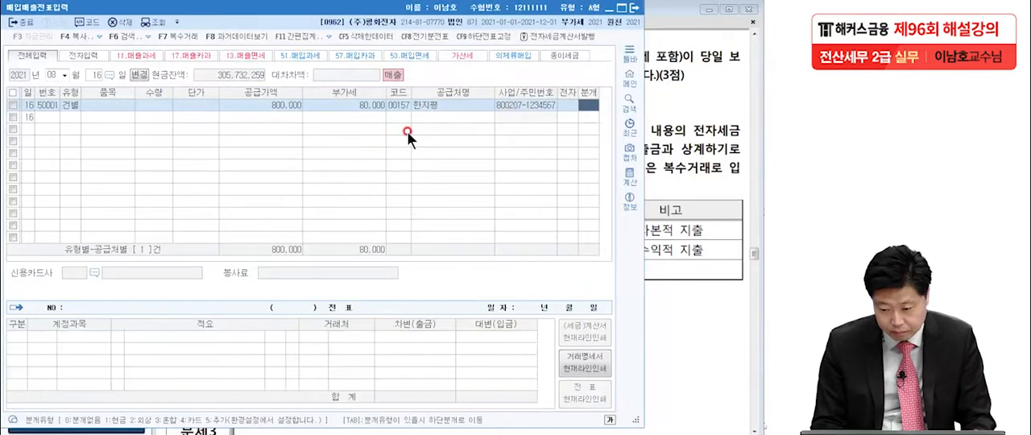
pyautogui.press('3')
pyautogui.press('Return')
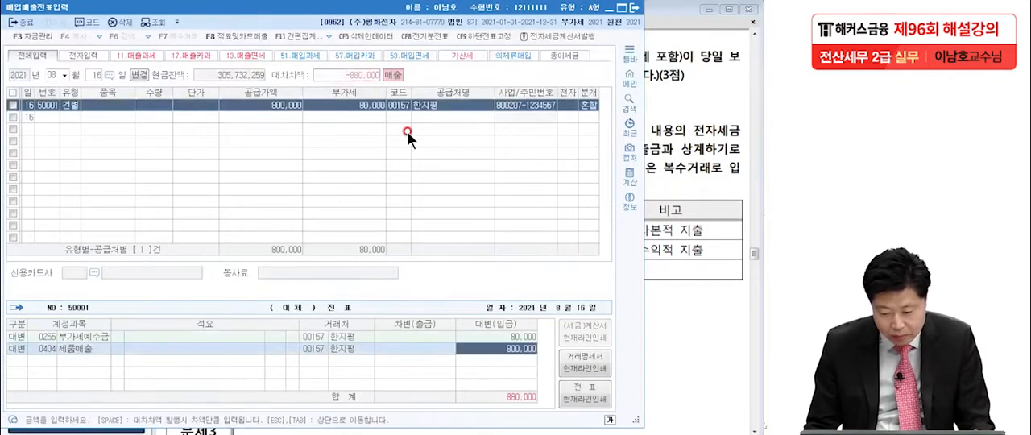
pyautogui.press('Return')
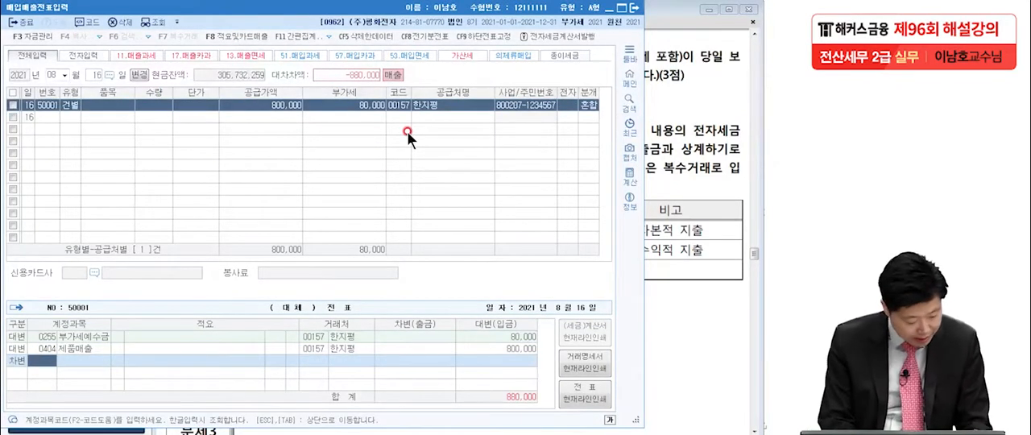
pyautogui.write('보통')
pyautogui.press('Return')
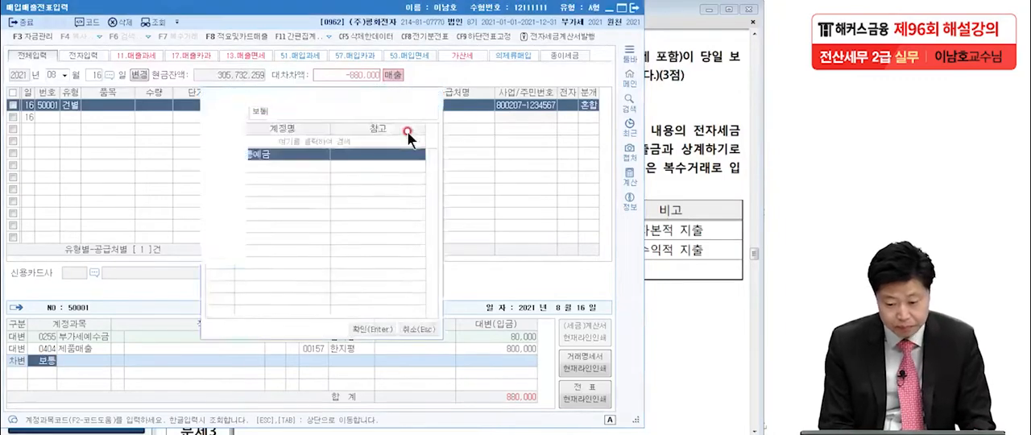
pyautogui.press('Return')
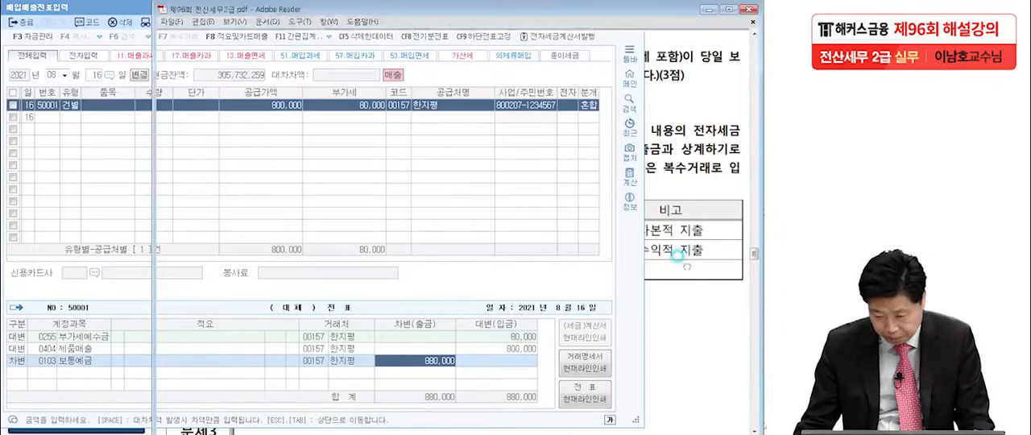
# Show question [5] in the exam PDF, underline the instruction on entering the tax invoice items, and circle 복수거래
pyautogui.click(676, 255)
pyautogui.scroll(-2, 640, 335)
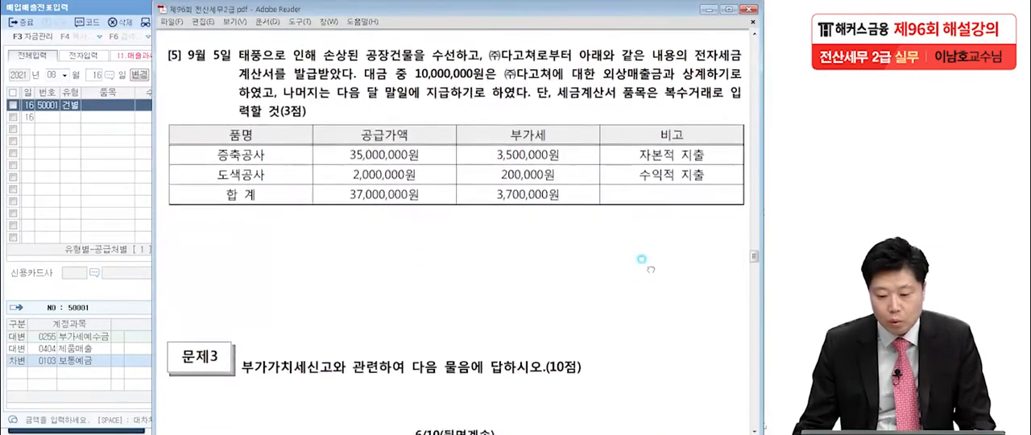
pyautogui.click(1, 221)
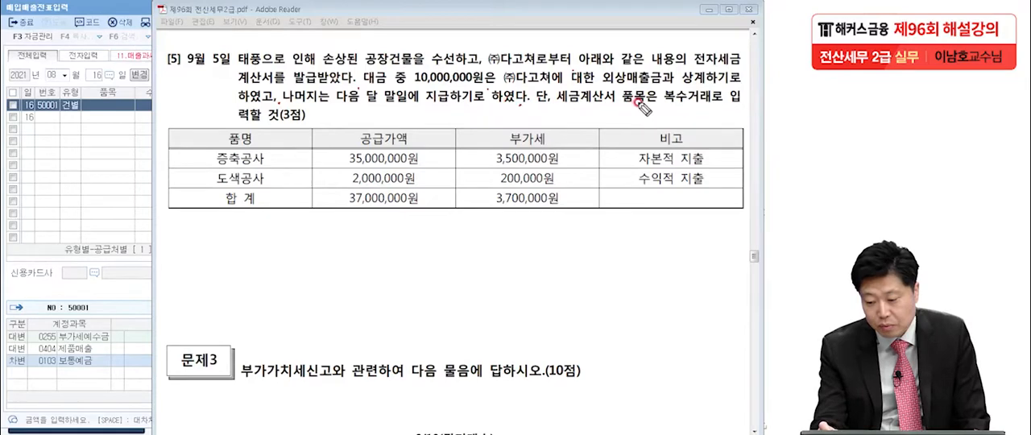
pyautogui.click(328, 120)
pyautogui.moveTo(675, 112); pyautogui.dragTo(693, 103)
pyautogui.moveTo(557, 112); pyautogui.dragTo(742, 103)
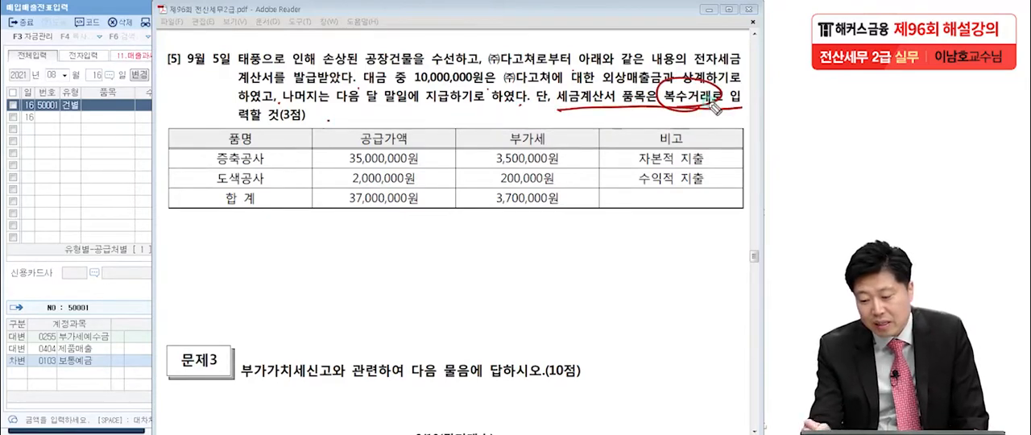
pyautogui.moveTo(241, 126); pyautogui.dragTo(290, 124)
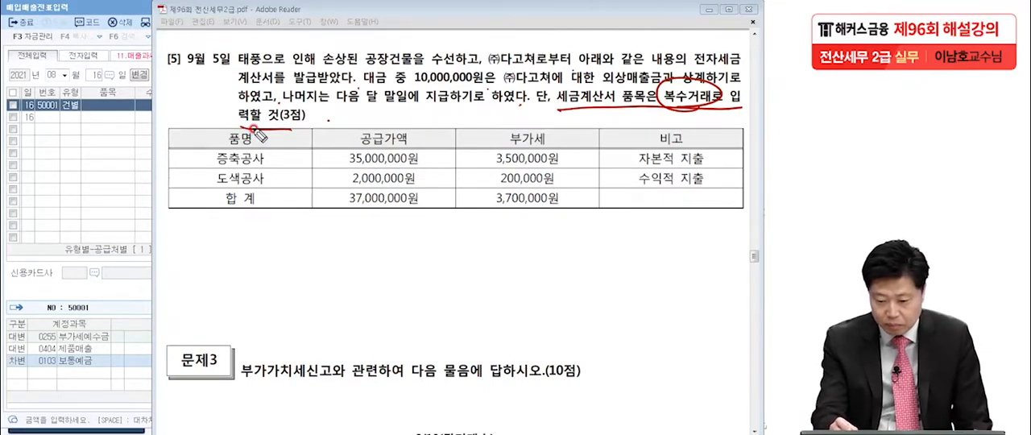
# Mark the 증축공사 and 도색공사 rows beside their 부가세 amounts and underline the total 부가세 of 3,700,000원
pyautogui.click(586, 159)
pyautogui.click(589, 189)
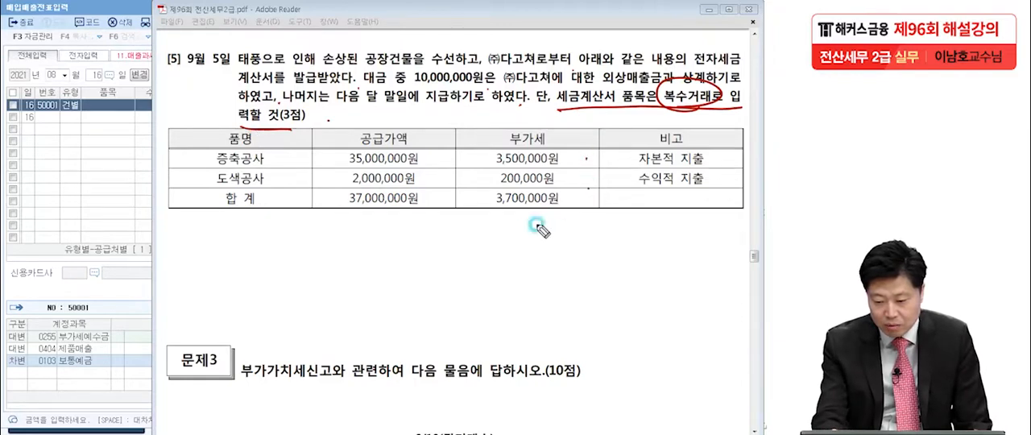
pyautogui.moveTo(475, 218); pyautogui.dragTo(567, 216)
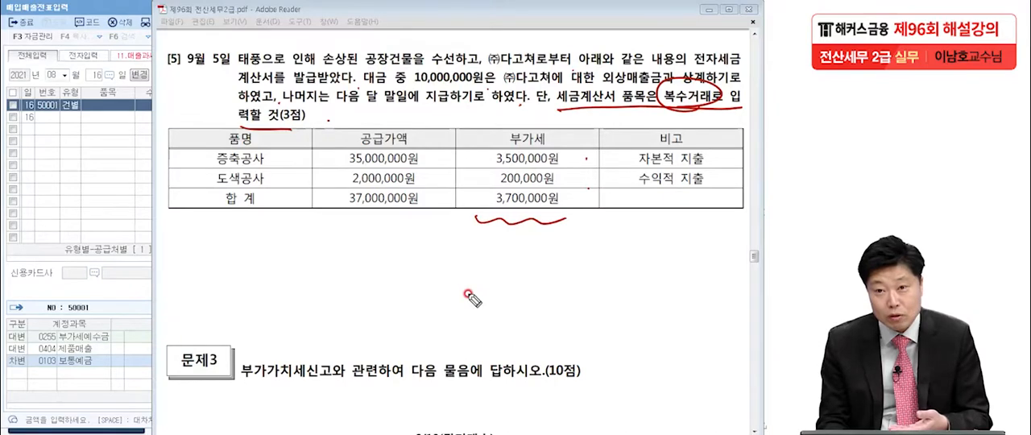
# Write the purchase type code 51 over the voucher list and circle it
pyautogui.moveTo(58, 148); pyautogui.dragTo(64, 192)
pyautogui.moveTo(60, 145); pyautogui.dragTo(79, 144)
pyautogui.moveTo(87, 143); pyautogui.dragTo(97, 197)
pyautogui.moveTo(113, 128); pyautogui.dragTo(122, 192)
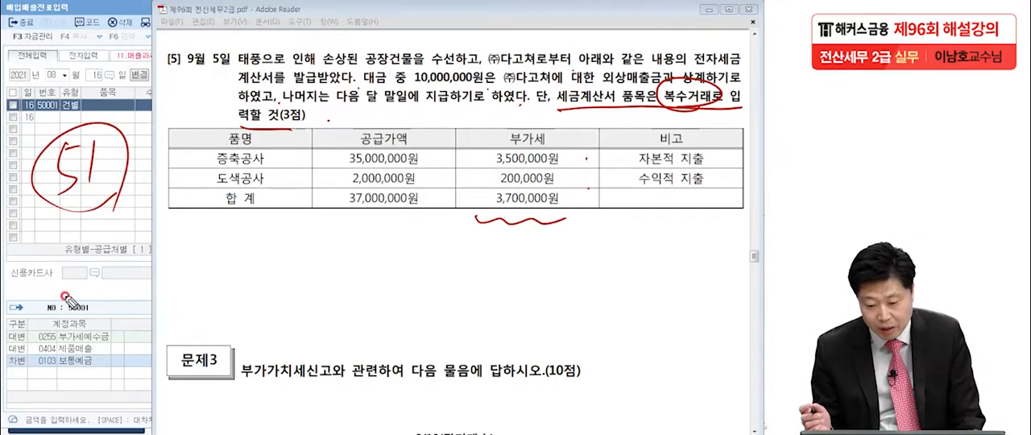
# Circle 자본적 지출 and 수익적 지출, label them 건물 and 수선비 (500), and underline 공장건물 in the question text
pyautogui.moveTo(717, 166)
pyautogui.mouseDown()
pyautogui.moveTo(644, 169)
pyautogui.moveTo(715, 153)
pyautogui.mouseUp()
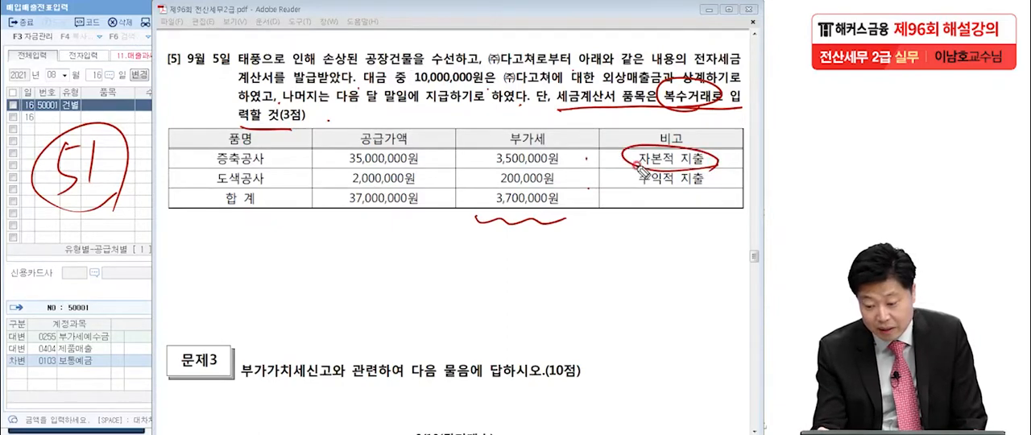
pyautogui.moveTo(580, 144)
pyautogui.mouseDown()
pyautogui.moveTo(595, 168)
pyautogui.moveTo(635, 158)
pyautogui.moveTo(637, 174)
pyautogui.mouseUp()
pyautogui.moveTo(678, 204)
pyautogui.mouseDown()
pyautogui.moveTo(638, 172)
pyautogui.moveTo(692, 208)
pyautogui.mouseUp()
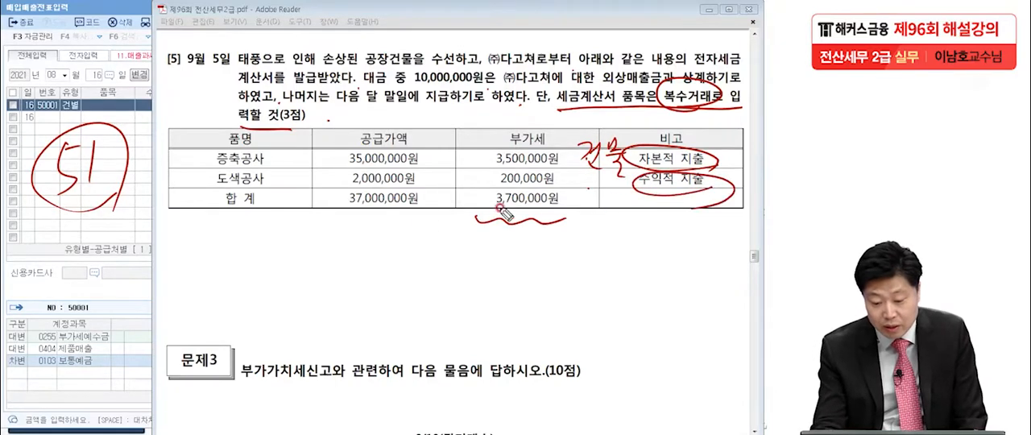
pyautogui.moveTo(584, 181)
pyautogui.mouseDown()
pyautogui.moveTo(576, 207)
pyautogui.moveTo(596, 197)
pyautogui.moveTo(617, 216)
pyautogui.moveTo(624, 200)
pyautogui.mouseUp()
pyautogui.moveTo(642, 193); pyautogui.dragTo(630, 232)
pyautogui.moveTo(361, 73); pyautogui.dragTo(396, 74)
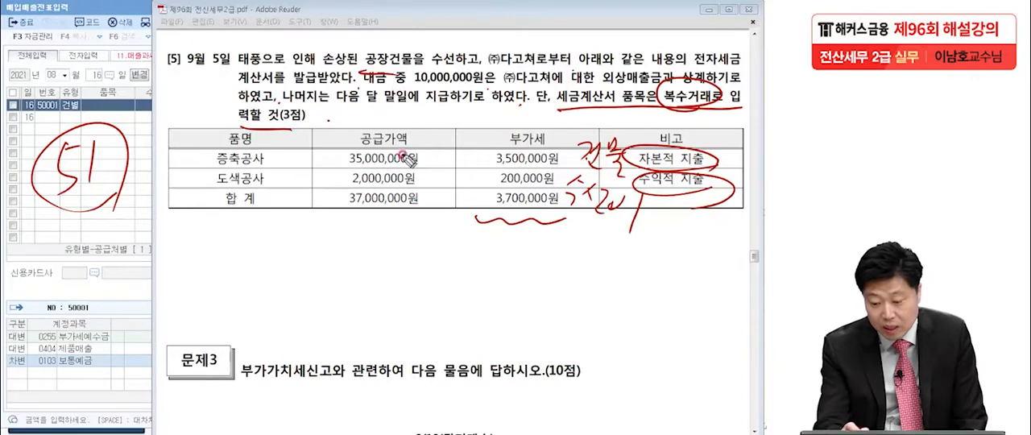
pyautogui.moveTo(651, 218); pyautogui.dragTo(712, 234)
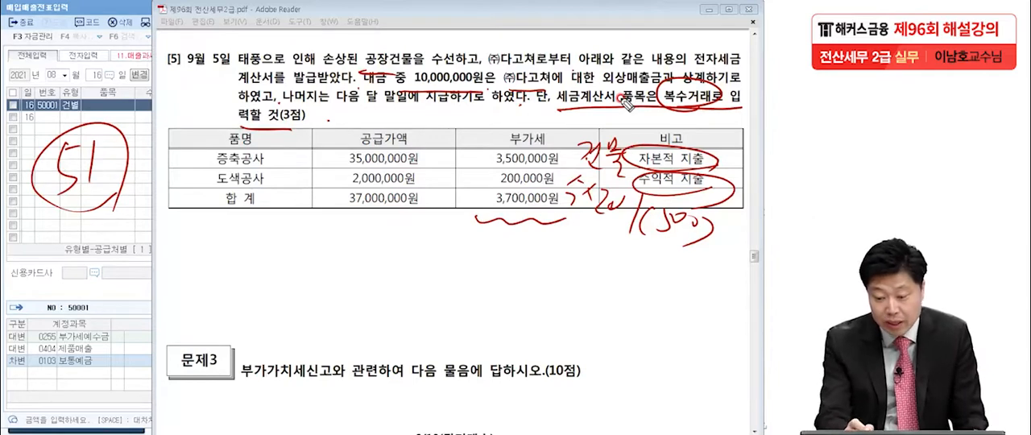
# Write the credit accounts (대) 외상매출금 and 미지급금 below the table, circle a mark beside each, and clear all pen annotations
pyautogui.moveTo(420, 256); pyautogui.dragTo(416, 300)
pyautogui.moveTo(427, 270); pyautogui.dragTo(475, 292)
pyautogui.moveTo(487, 264); pyautogui.dragTo(483, 302)
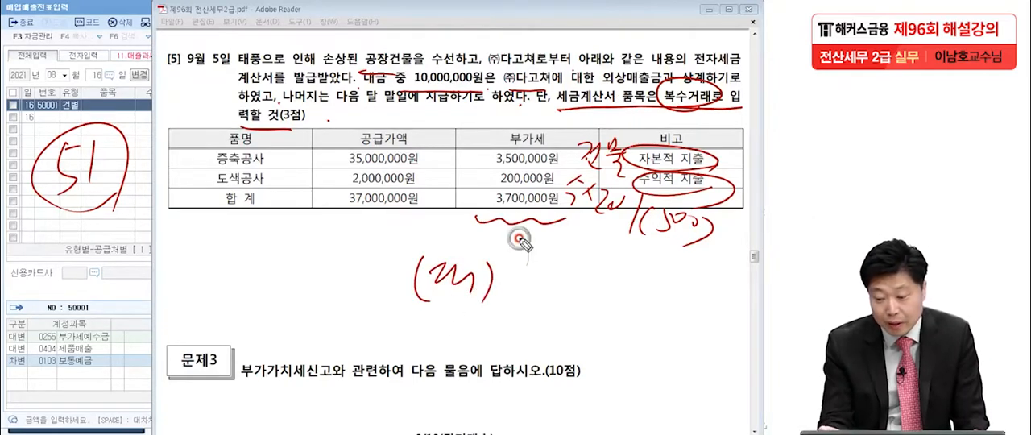
pyautogui.moveTo(516, 264)
pyautogui.mouseDown()
pyautogui.moveTo(522, 295)
pyautogui.moveTo(564, 278)
pyautogui.moveTo(604, 298)
pyautogui.mouseUp()
pyautogui.moveTo(614, 265)
pyautogui.mouseDown()
pyautogui.moveTo(622, 307)
pyautogui.moveTo(642, 288)
pyautogui.moveTo(651, 305)
pyautogui.mouseUp()
pyautogui.moveTo(650, 273); pyautogui.dragTo(669, 300)
pyautogui.moveTo(710, 278); pyautogui.dragTo(700, 282)
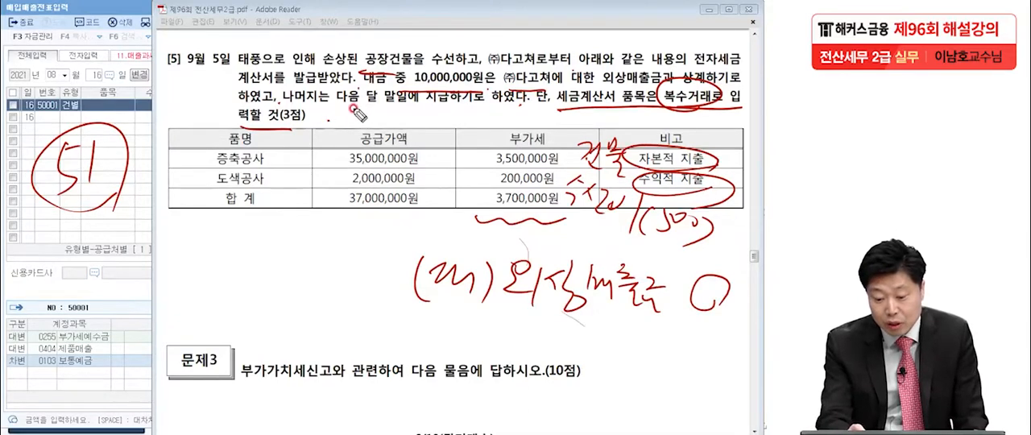
pyautogui.moveTo(504, 322)
pyautogui.mouseDown()
pyautogui.moveTo(527, 355)
pyautogui.moveTo(576, 364)
pyautogui.mouseUp()
pyautogui.moveTo(600, 322)
pyautogui.mouseDown()
pyautogui.moveTo(597, 354)
pyautogui.moveTo(631, 337)
pyautogui.moveTo(699, 342)
pyautogui.moveTo(693, 352)
pyautogui.mouseUp()
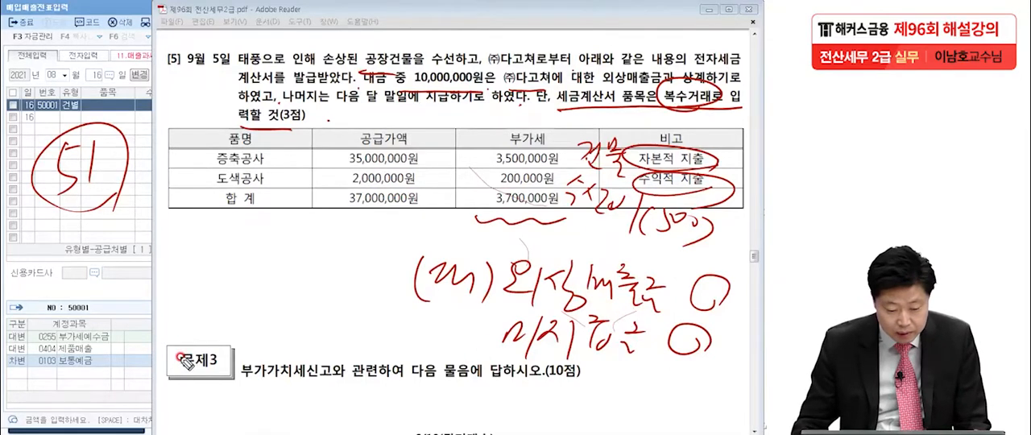
pyautogui.press('Escape')
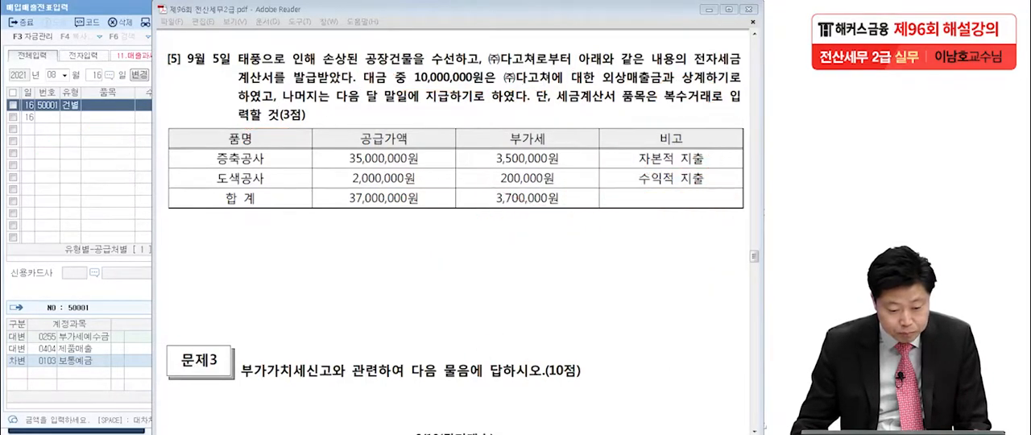
# Switch the voucher entry to September 5 and start a purchase line of type 51 (과세)
pyautogui.click(97, 178)
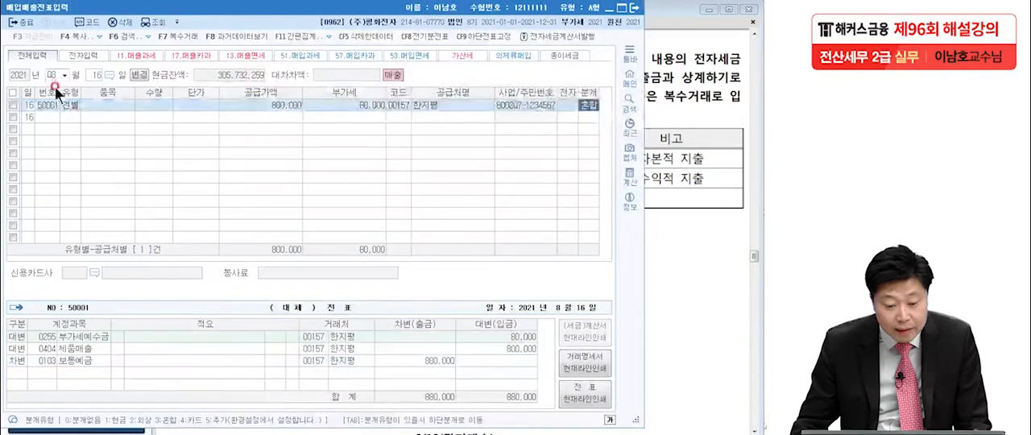
pyautogui.write('09')
pyautogui.press('Return')
pyautogui.write('5')
pyautogui.press('Return')
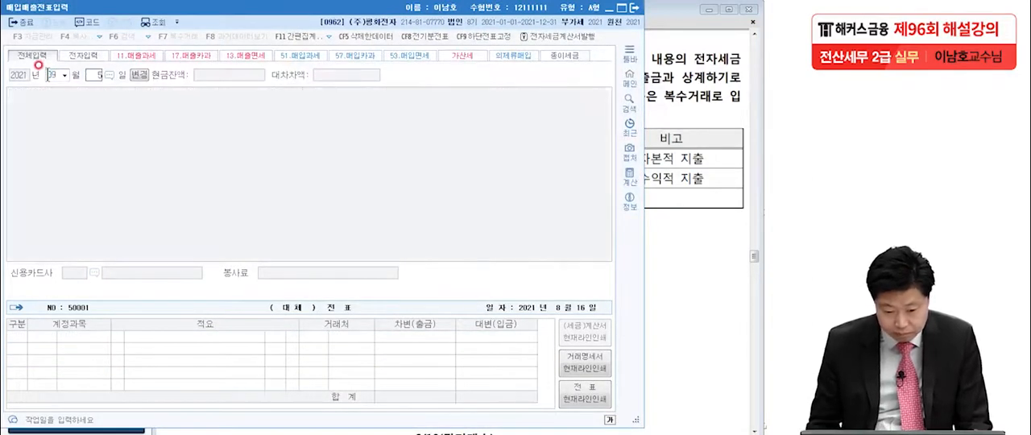
pyautogui.write('51')
pyautogui.press('Return')
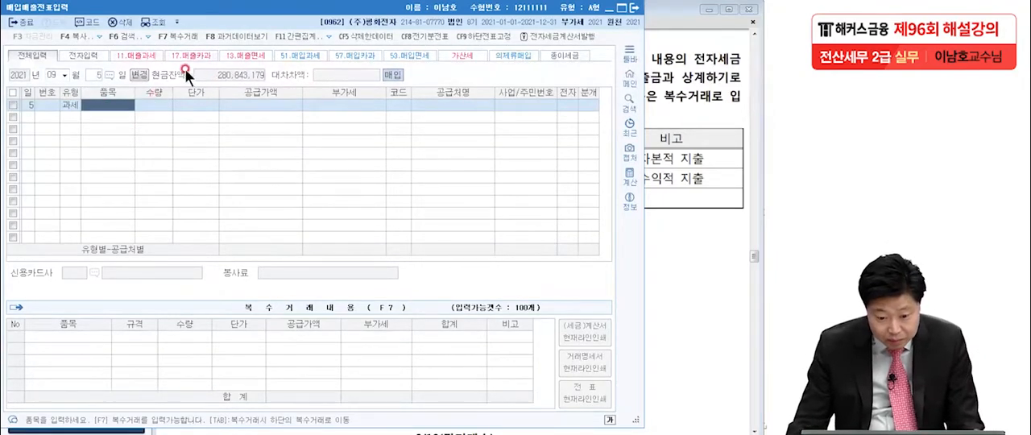
# Start 복수거래 entry for the September 5 voucher and add the item 증축공사 with a 공급가액 of 35,000,000
pyautogui.click(177, 35)
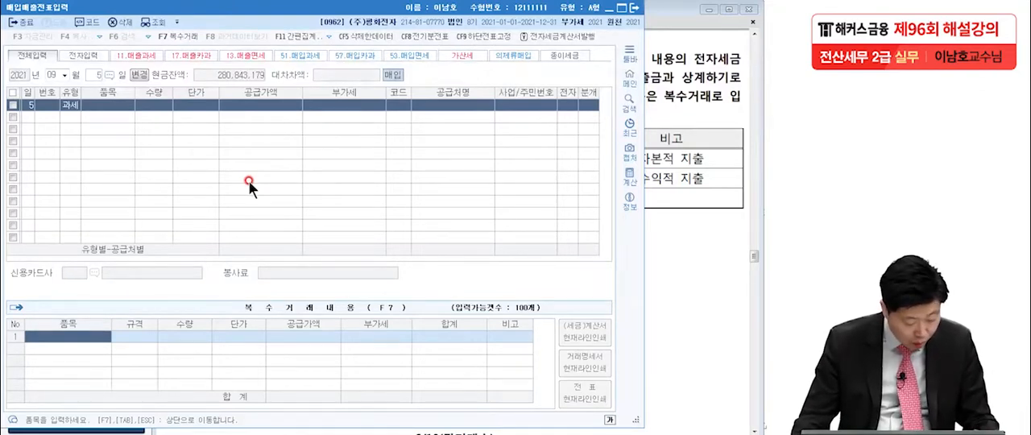
pyautogui.click(700, 194)
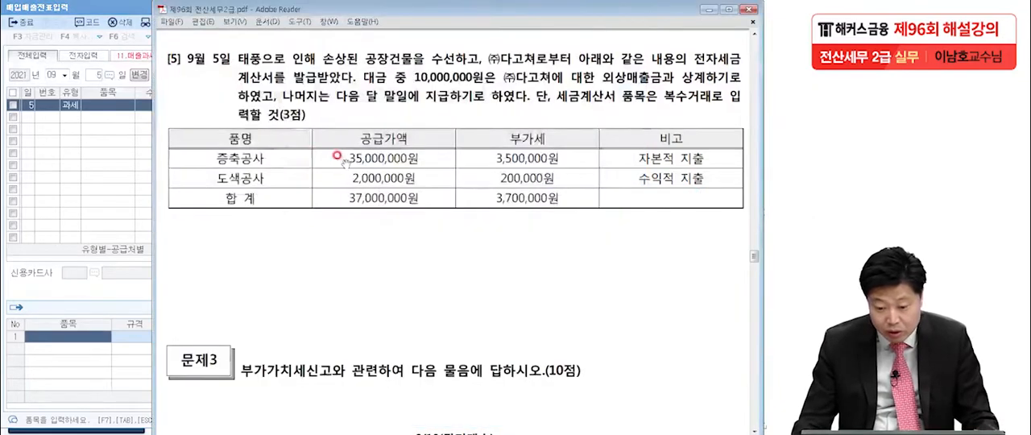
pyautogui.click(65, 338)
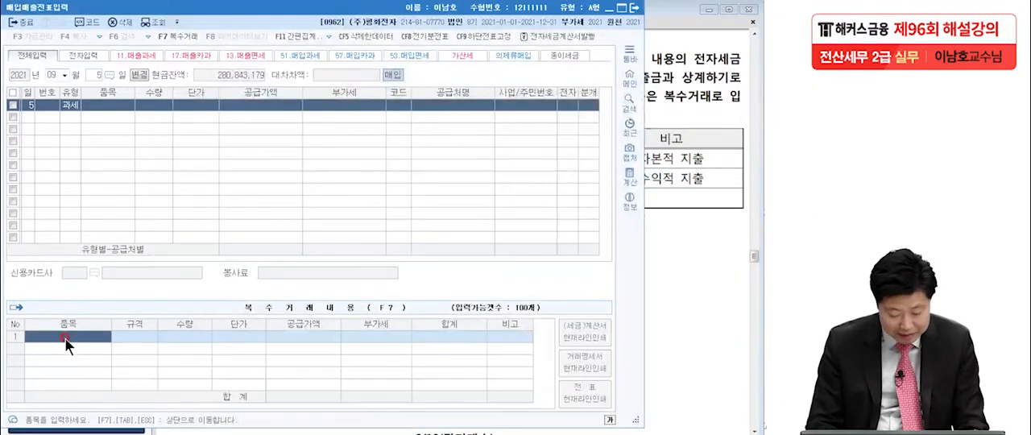
pyautogui.write('증축공사')
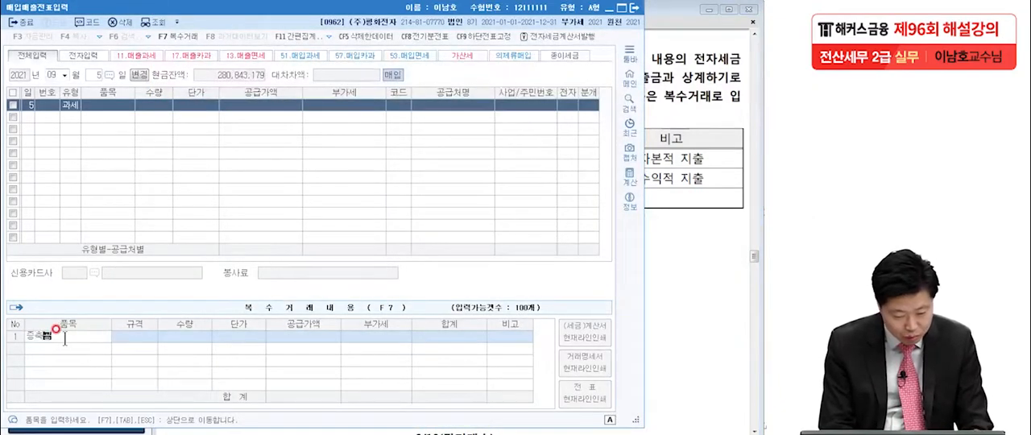
pyautogui.press('Return')
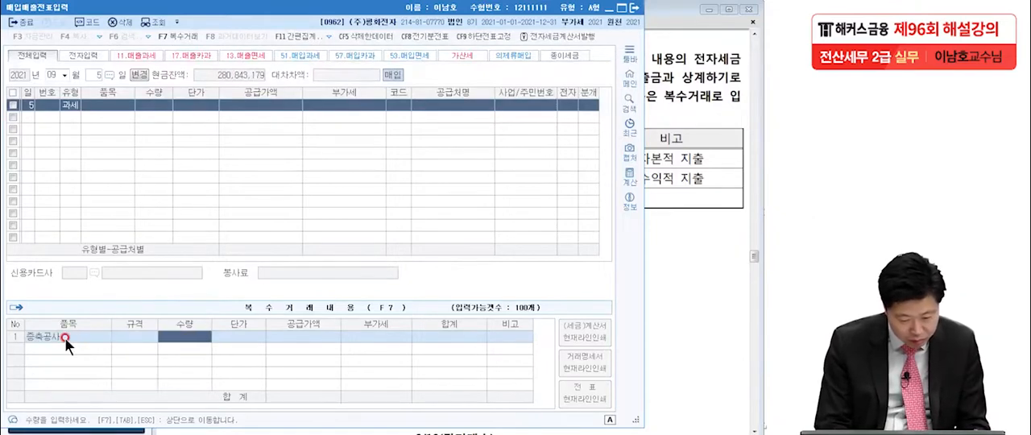
pyautogui.press('Return')
pyautogui.press('Return')
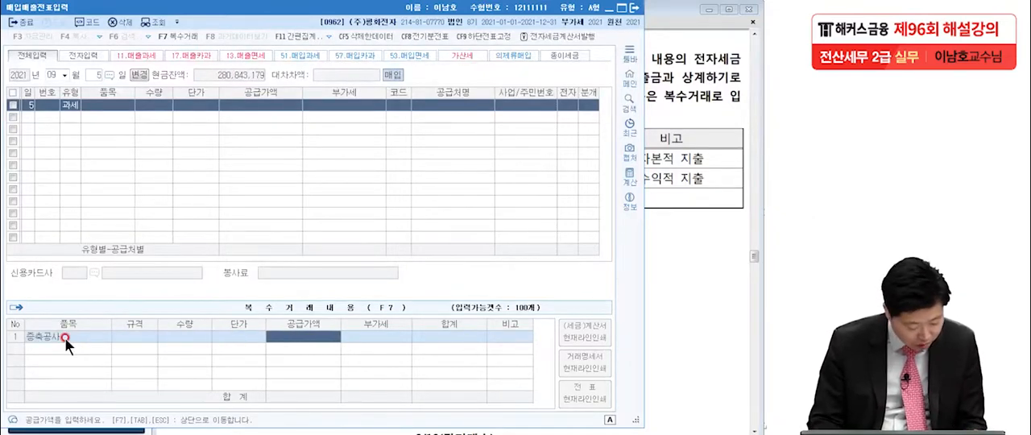
pyautogui.write('35')
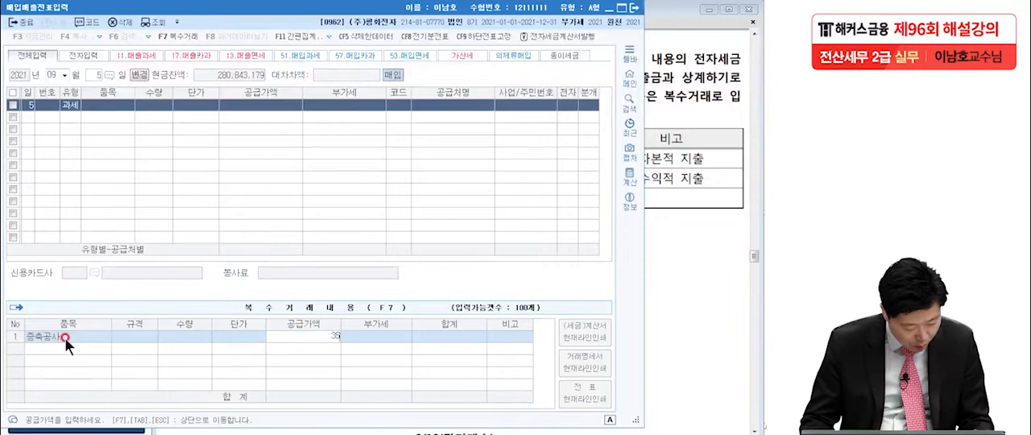
pyautogui.write(',000,000')
pyautogui.press('Return')
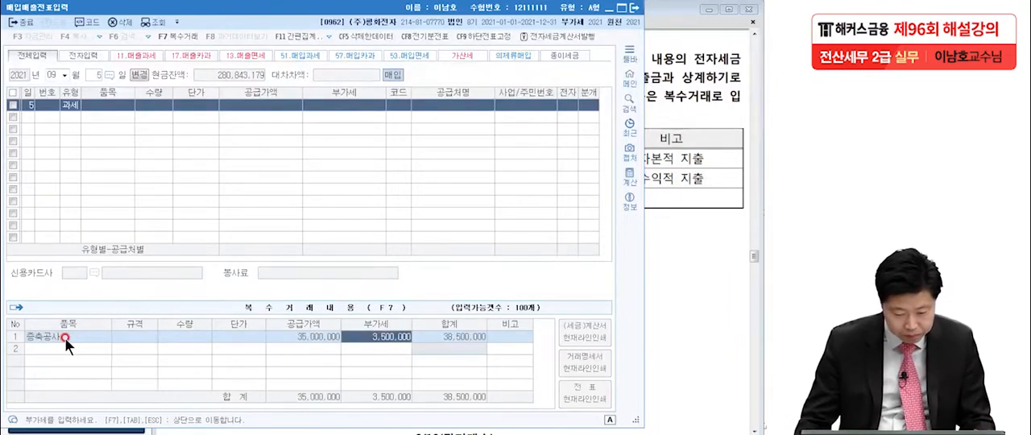
# Add 도색공사 as the second item with a 공급가액 of 2,000,000 and return to the voucher line
pyautogui.click(63, 352)
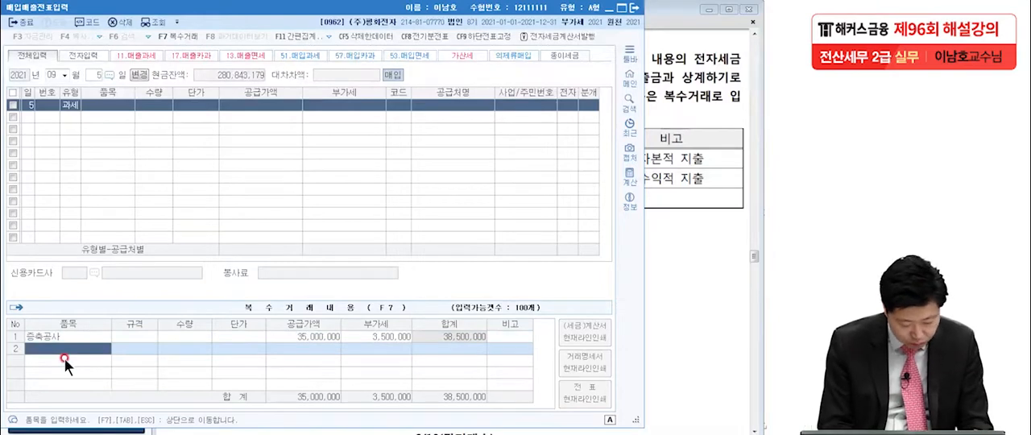
pyautogui.write('도색')
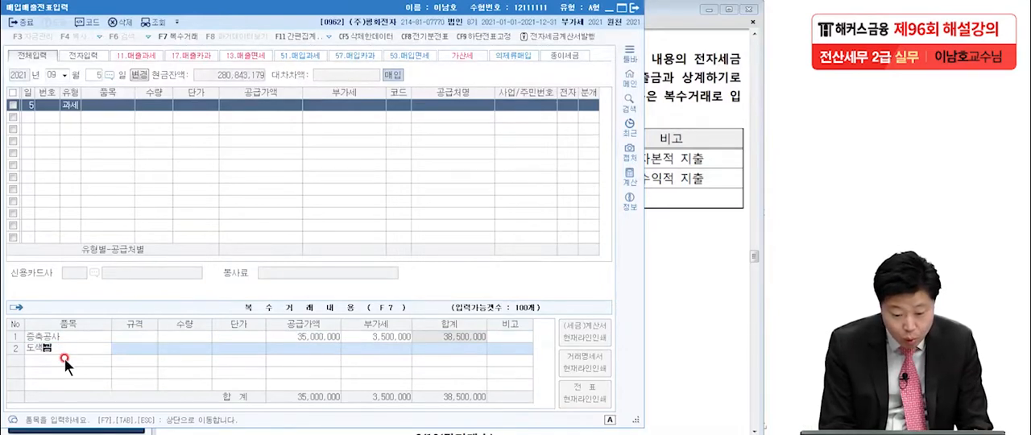
pyautogui.write('공사')
pyautogui.press('Return')
pyautogui.press('Return')
pyautogui.press('Return')
pyautogui.press('Return')
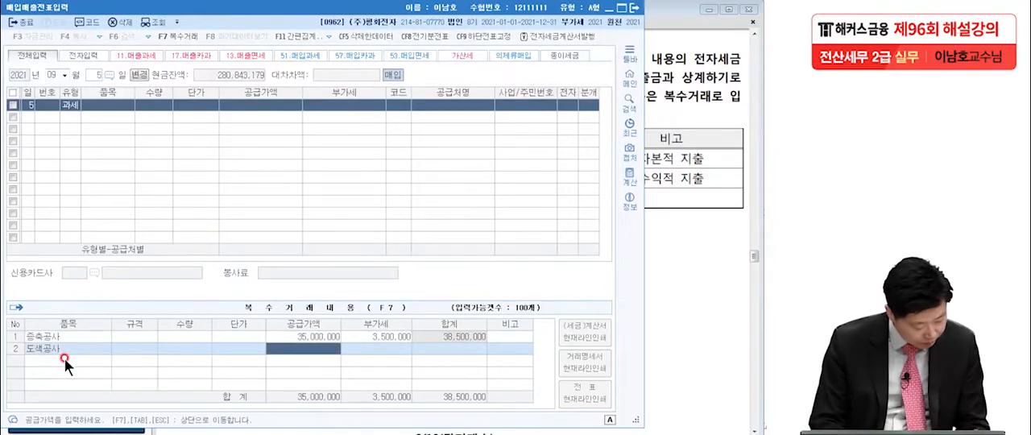
pyautogui.write('2,00')
pyautogui.write('0,000')
pyautogui.press('Return')
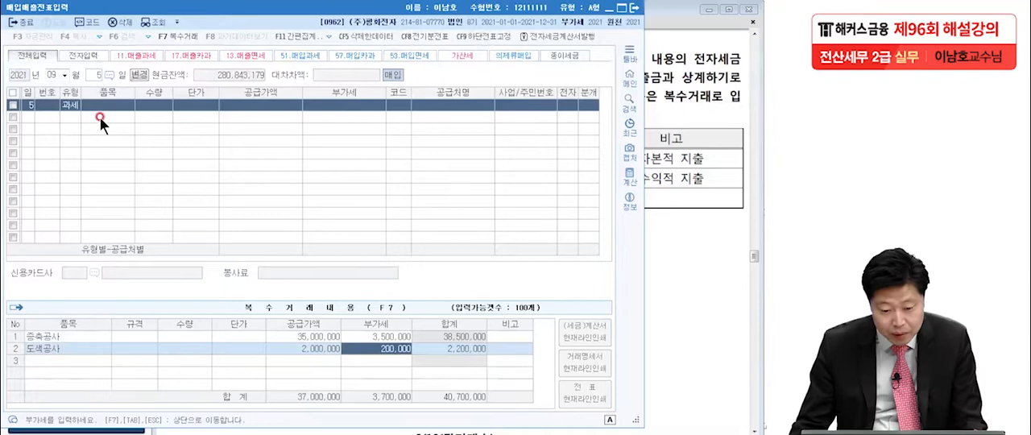
pyautogui.press('Escape')
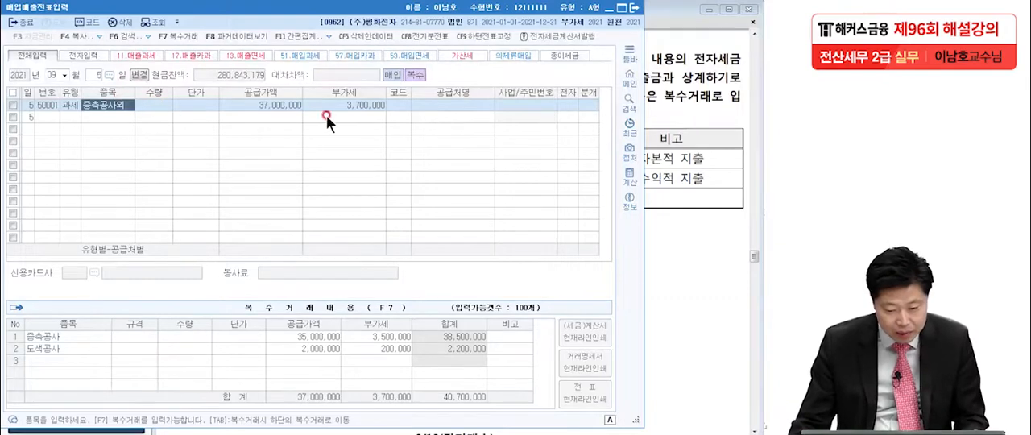
# Look up (주)다고쳐 among the trading partners and assign it as the September 5 voucher's supplier
pyautogui.click(387, 106)
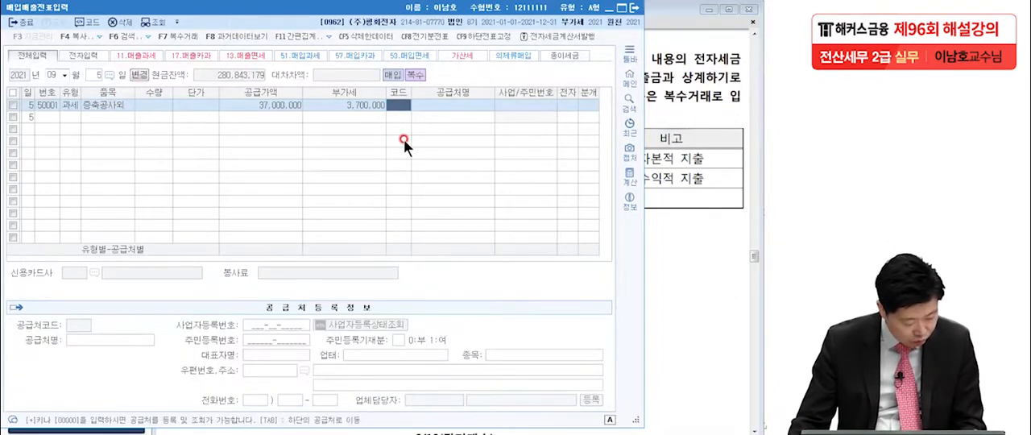
pyautogui.press('F2')
pyautogui.write('다')
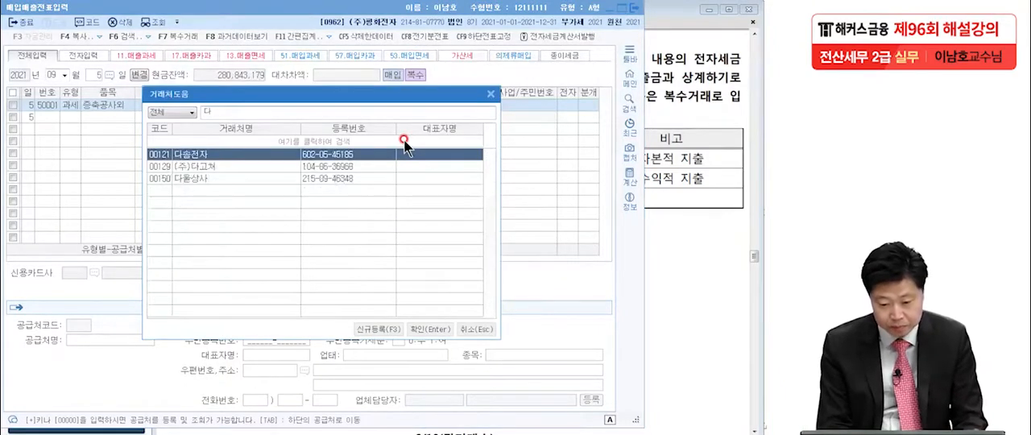
pyautogui.press('Down')
pyautogui.press('Return')
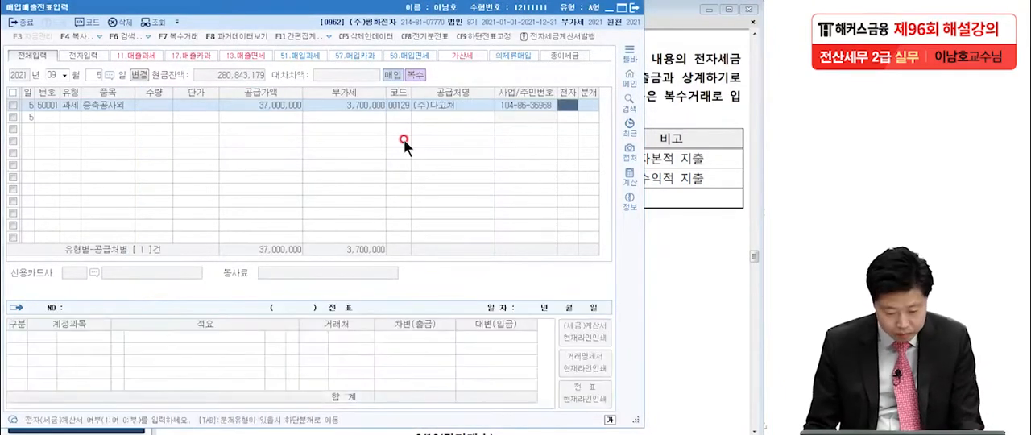
# Mark the September 5 voucher as electronic (여) and set its journal type to 혼합
pyautogui.write('15')
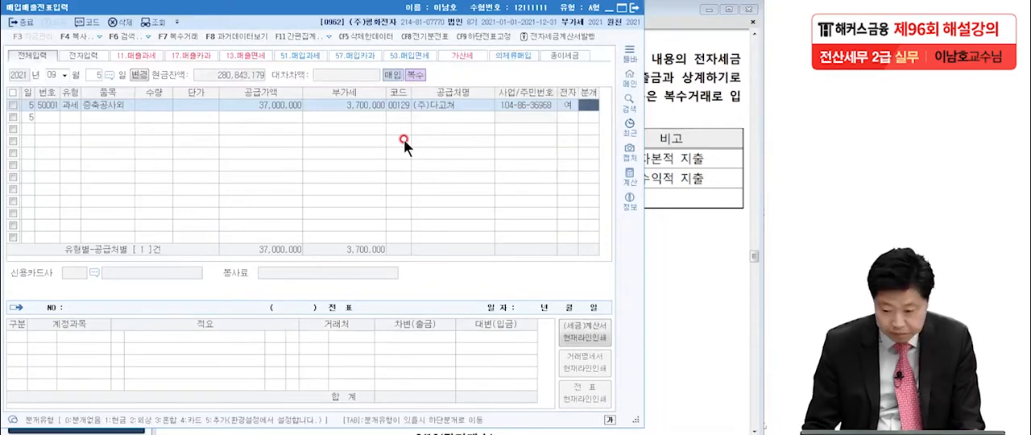
pyautogui.write('3')
pyautogui.press('Return')
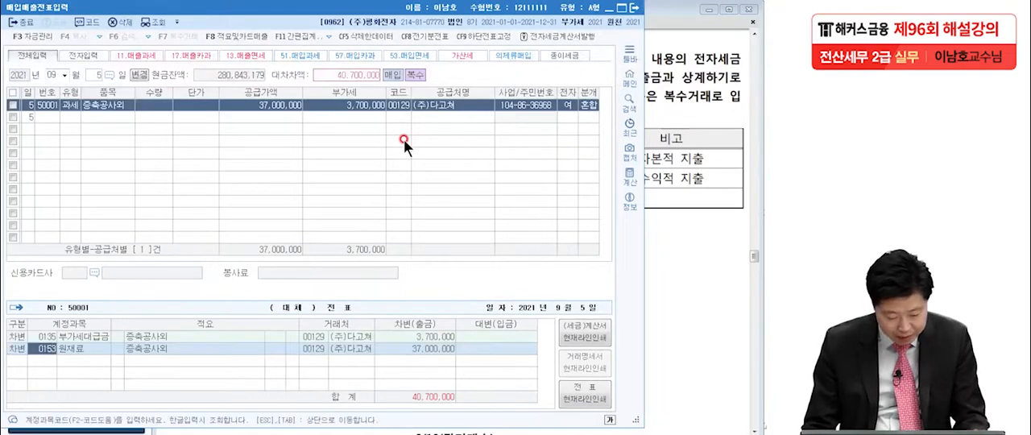
# Replace the 원재료 debit account with 건물 (0202) and set its amount to 35,000,000
pyautogui.press('F2')
pyautogui.write('물')
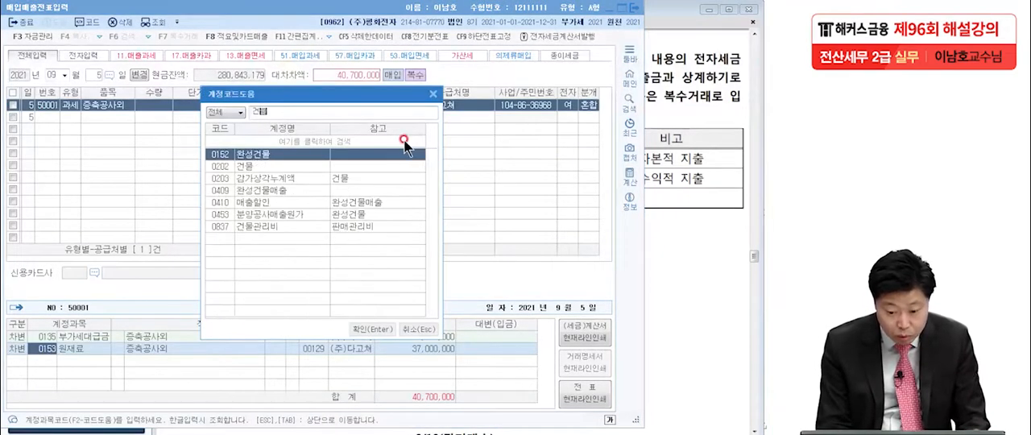
pyautogui.click(329, 165)
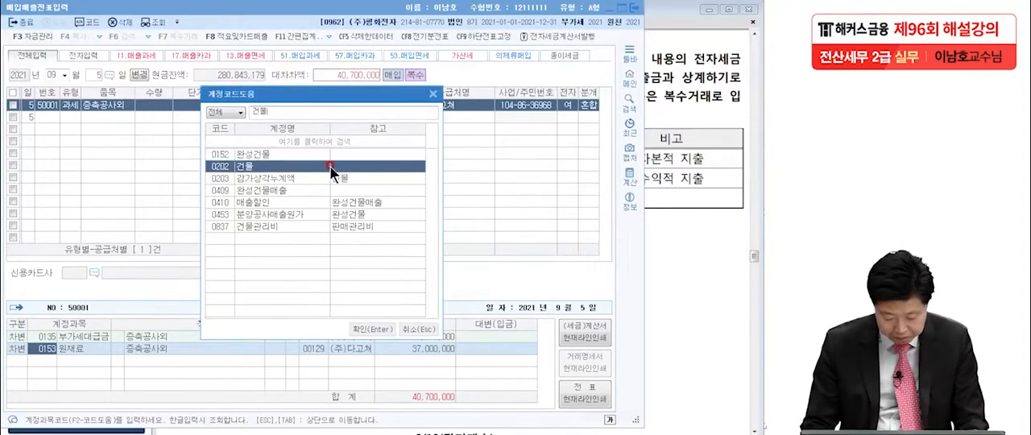
pyautogui.press('Return')
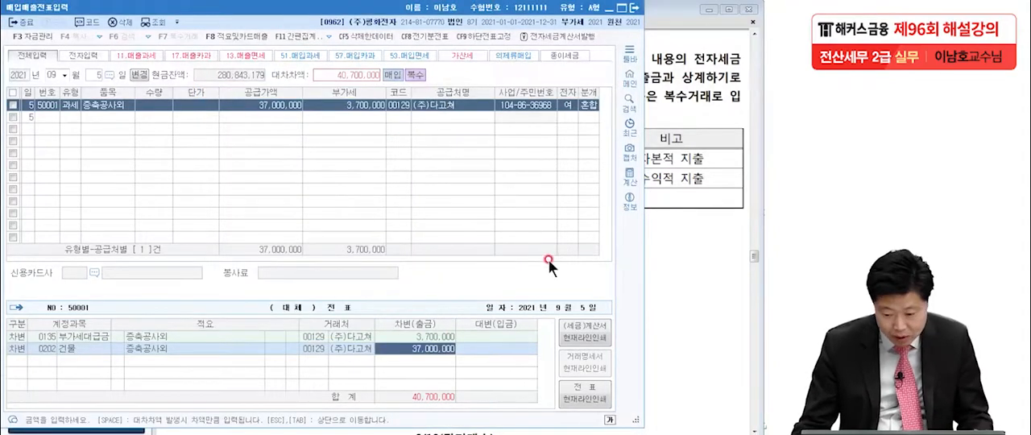
pyautogui.write('35,000,000')
pyautogui.press('Return')
# Add a debit line for 수선비 (0520) with an amount of 2,000,000 to the September 5 voucher's journal entry
pyautogui.write('3')
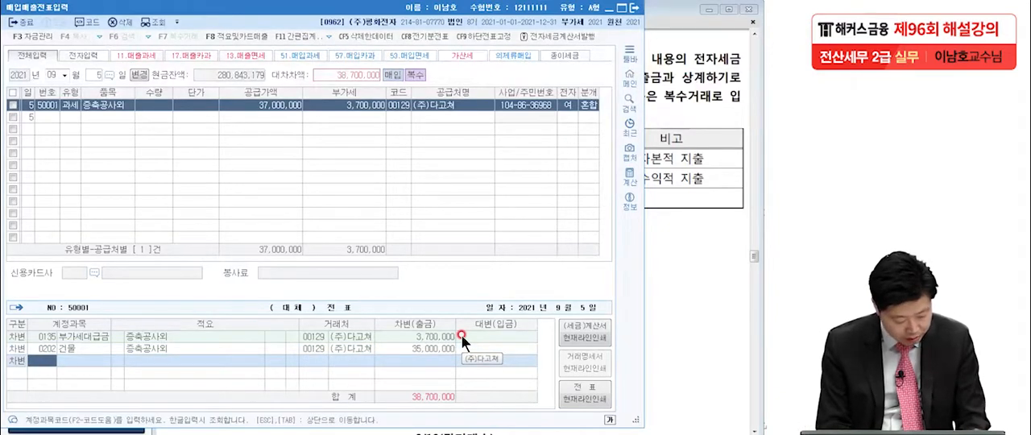
pyautogui.write('수선비')
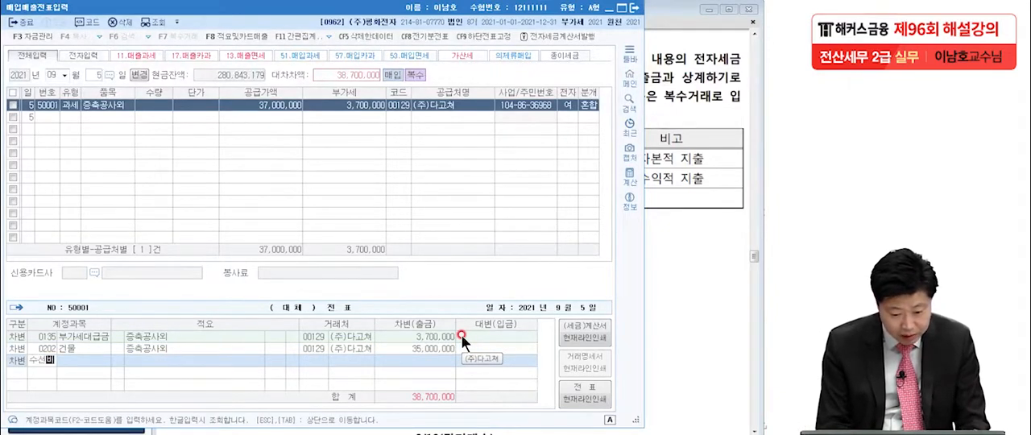
pyautogui.press('Return')
pyautogui.press('Return')
pyautogui.press('Return')
pyautogui.press('Return')
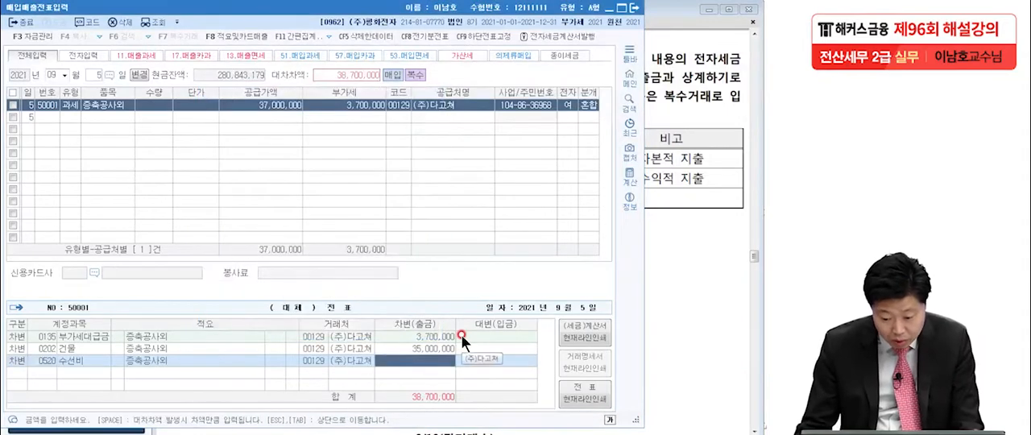
pyautogui.write('2000')
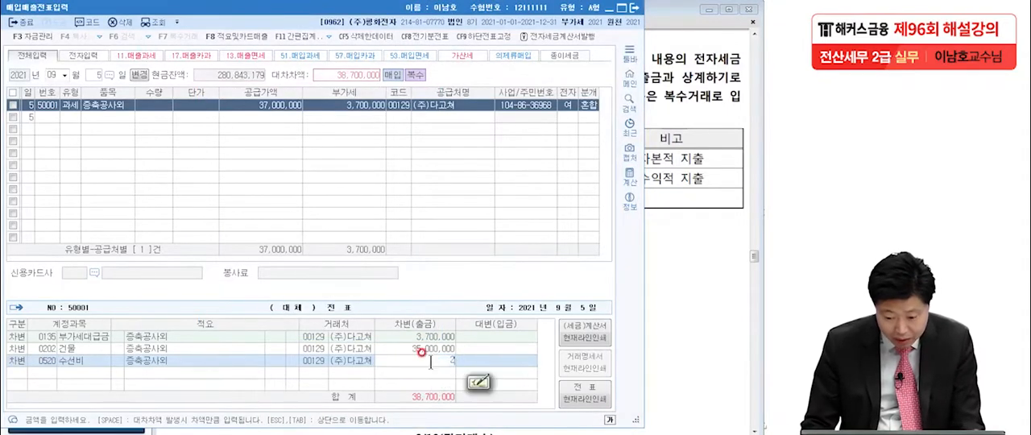
pyautogui.press('Return')
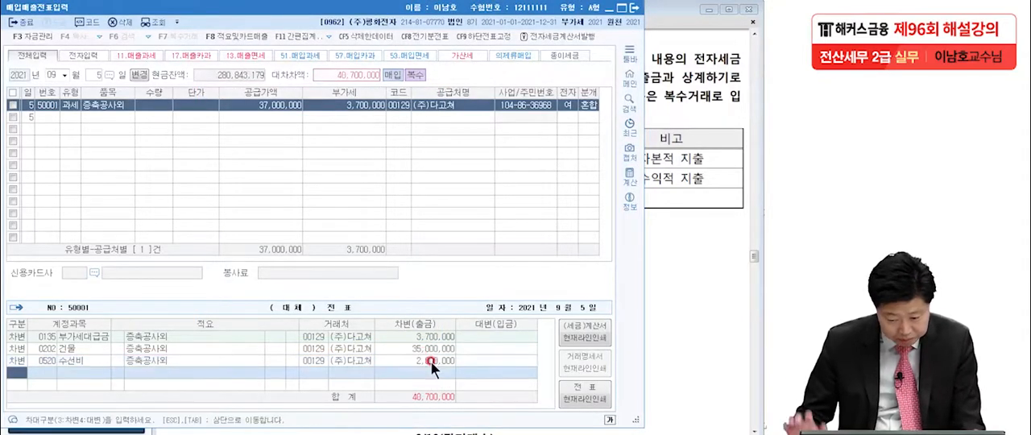
# Add a credit line for 외상매출금 (0108) against (주)다고쳐 with an amount of 10,000,000
pyautogui.write('4')
pyautogui.press('Return')
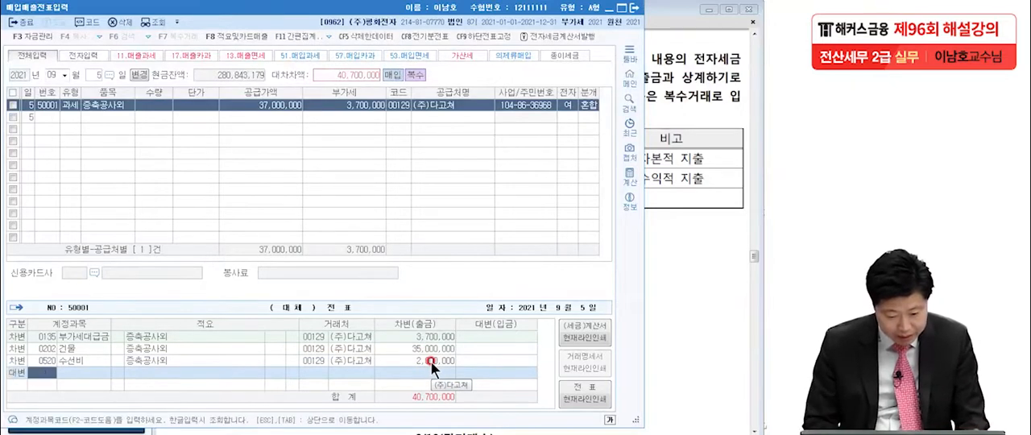
pyautogui.write('외')
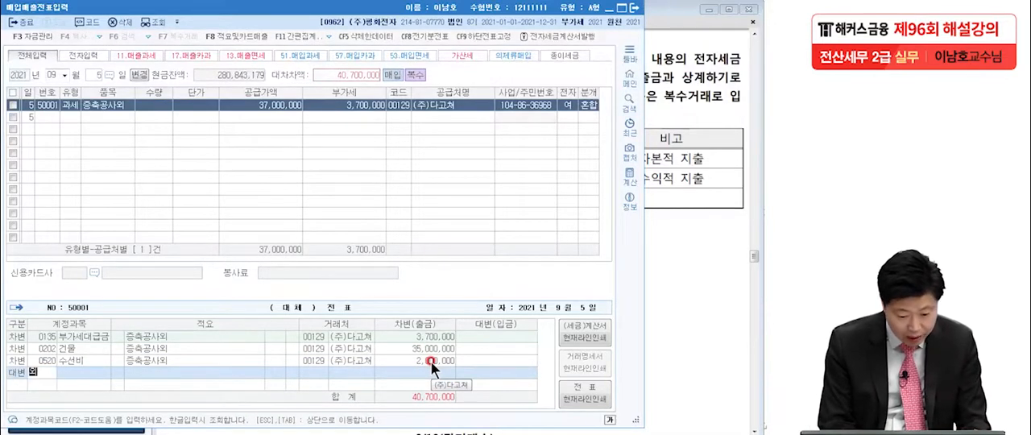
pyautogui.write('상매')
pyautogui.press('Return')
pyautogui.press('Return')
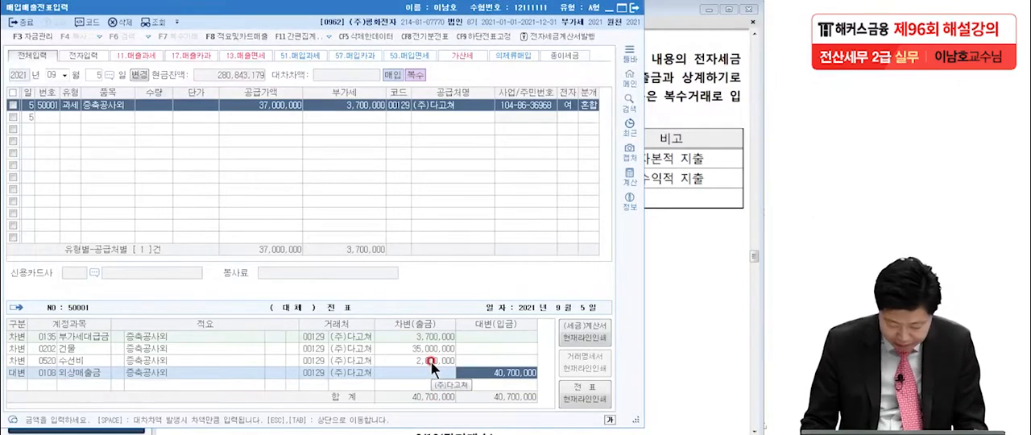
pyautogui.write('10,000,00')
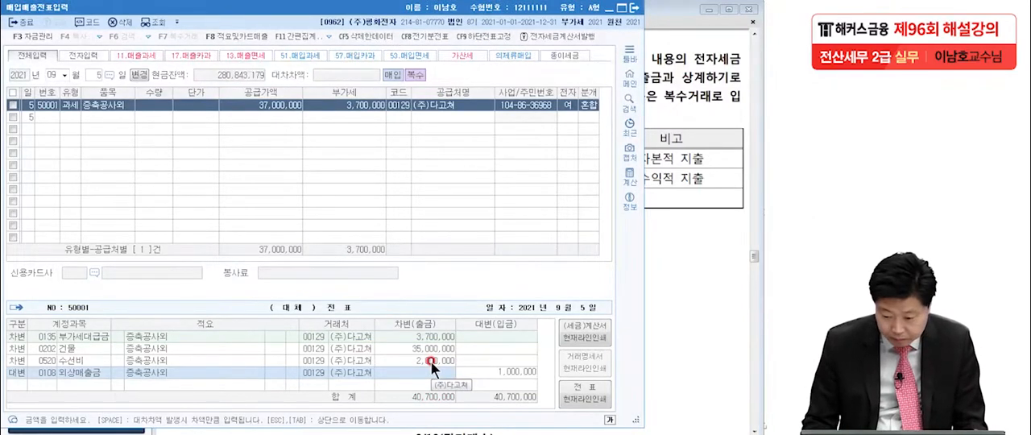
pyautogui.write('0')
pyautogui.press('Return')
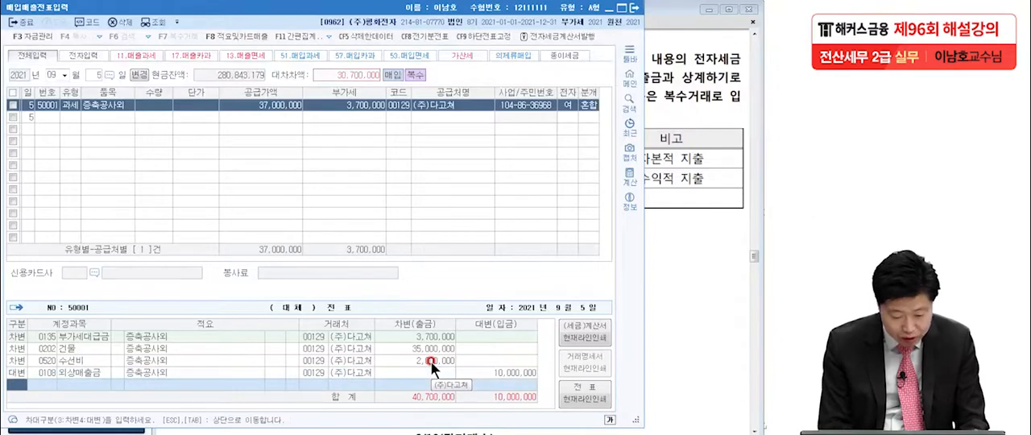
# Add a credit line for 미지급금 (0253) with the remaining 30,700,000
pyautogui.press('4')
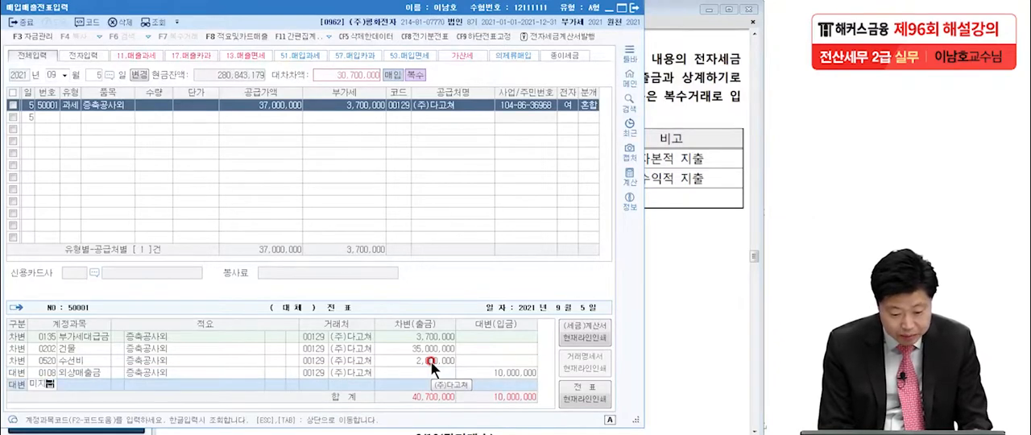
pyautogui.write('미지')
pyautogui.press('Return')
pyautogui.press('Return')
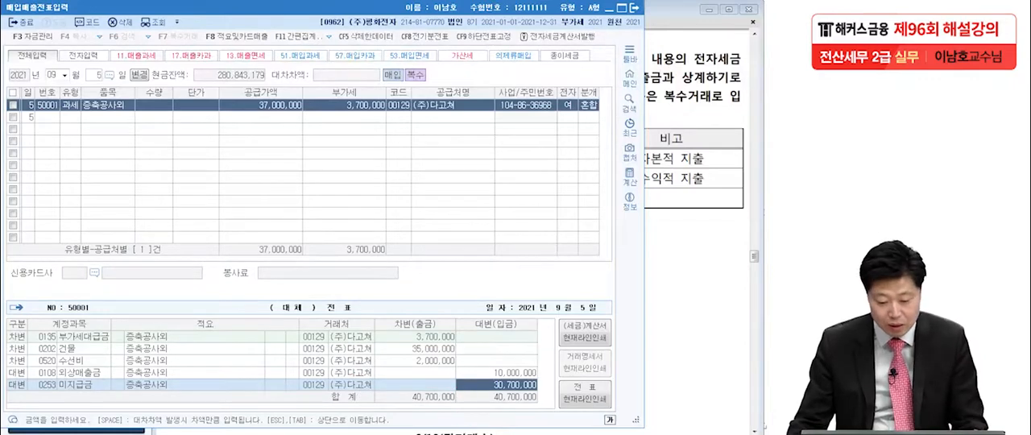
# Check the September 5 voucher against question [5] in the exam PDF and close the 매입매출전표입력 window
pyautogui.click(654, 290)
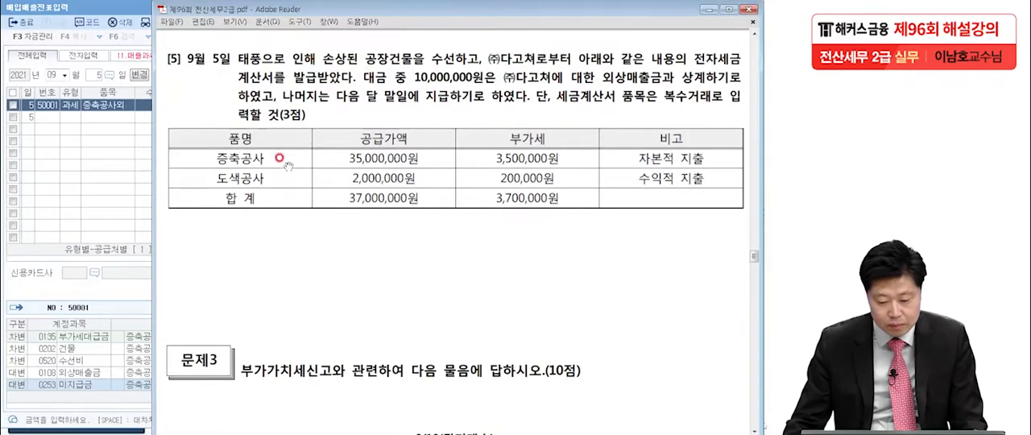
pyautogui.click(100, 10)
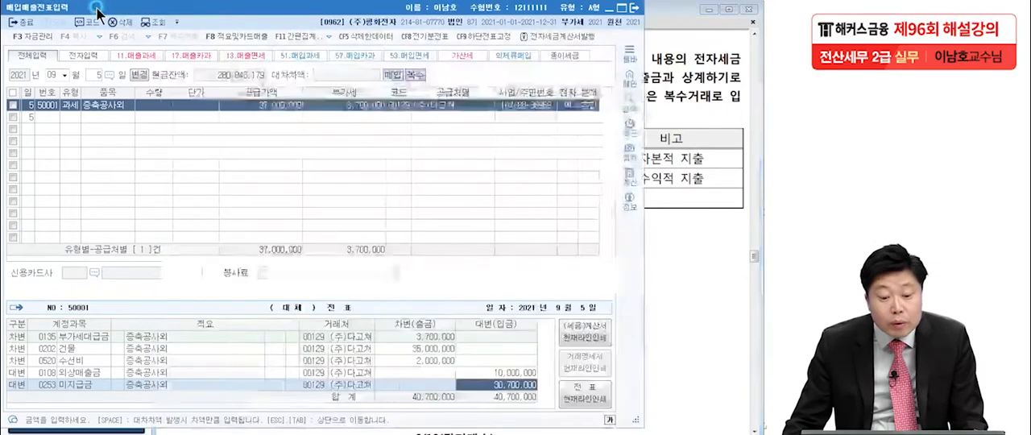
pyautogui.click(635, 8)
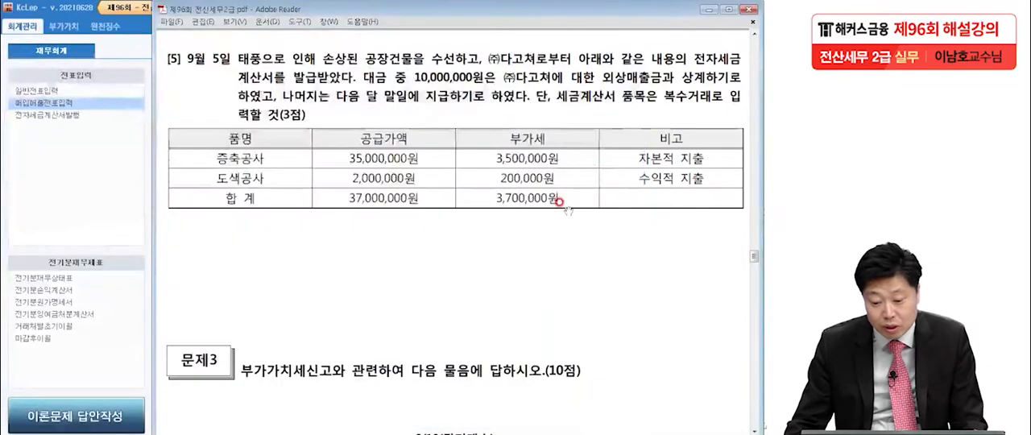
# Go to Problem 3 question [1] in the exam PDF and underline 대손세액공제신고서 with the pen
pyautogui.scroll(-7, 537, 247)
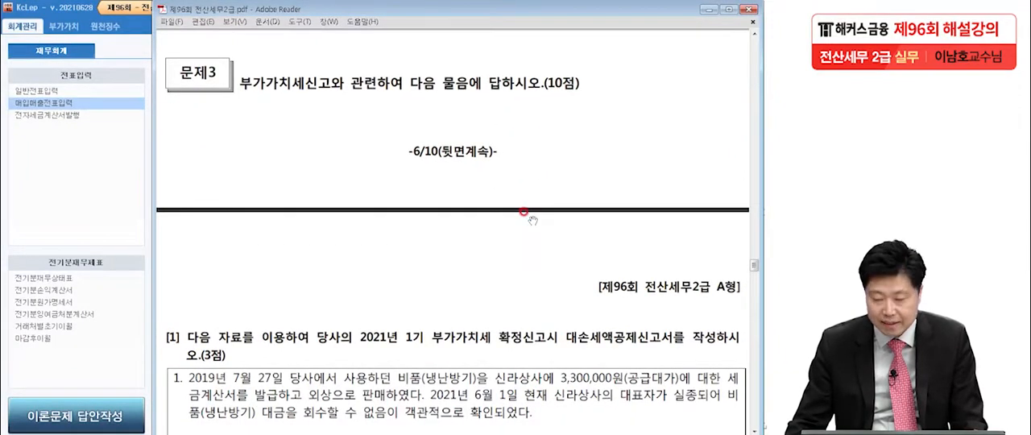
pyautogui.scroll(-7, 523, 214)
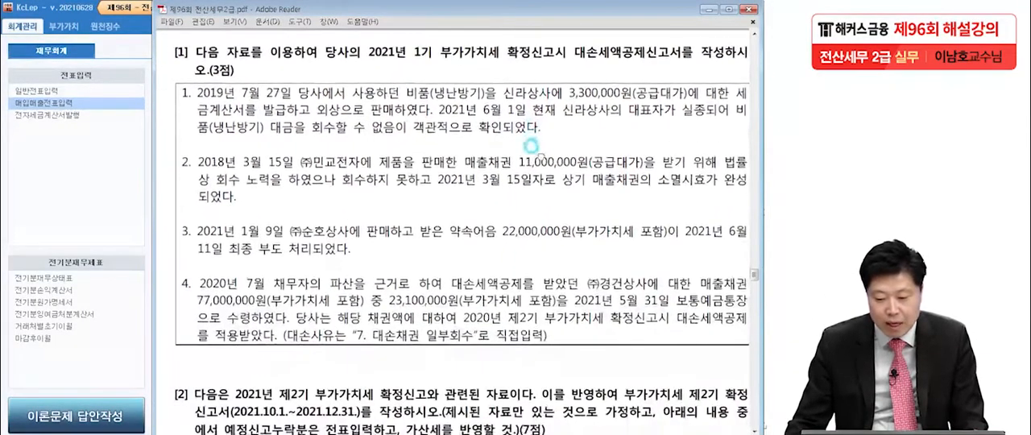
pyautogui.moveTo(520, 150); pyautogui.dragTo(521, 153)
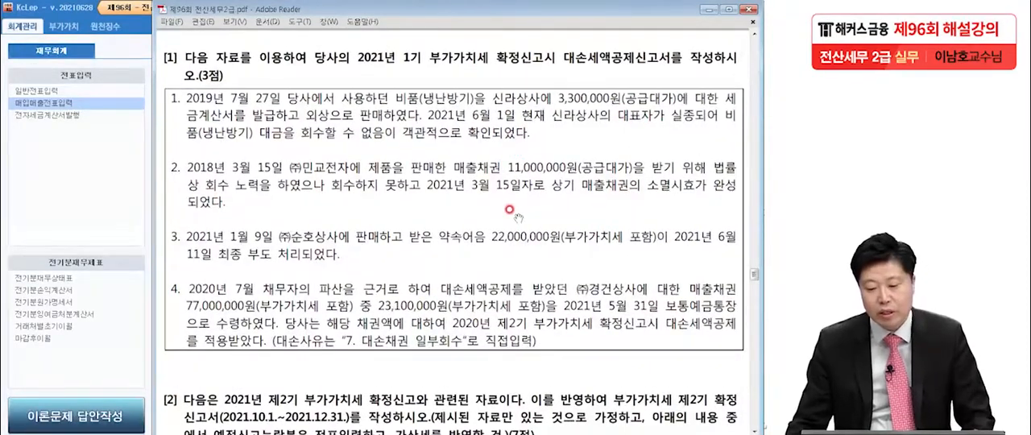
pyautogui.click(401, 55)
pyautogui.click(491, 55)
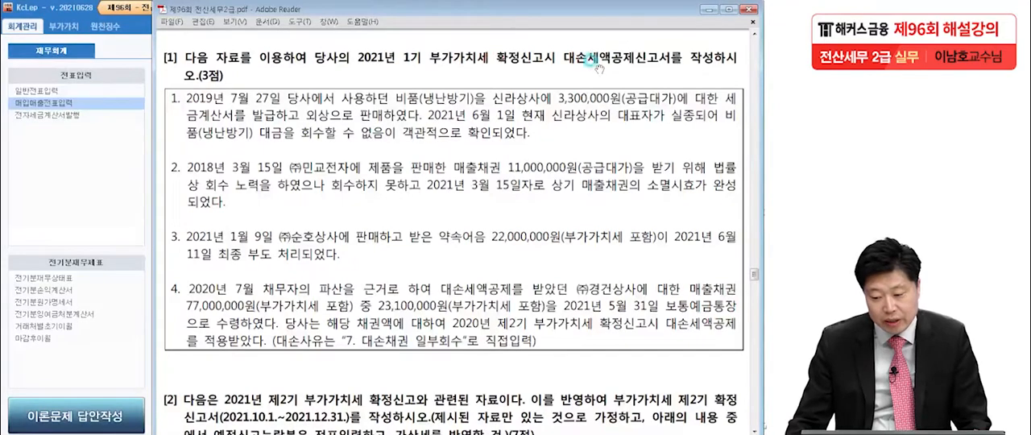
pyautogui.hotkey('ctrl', '2')
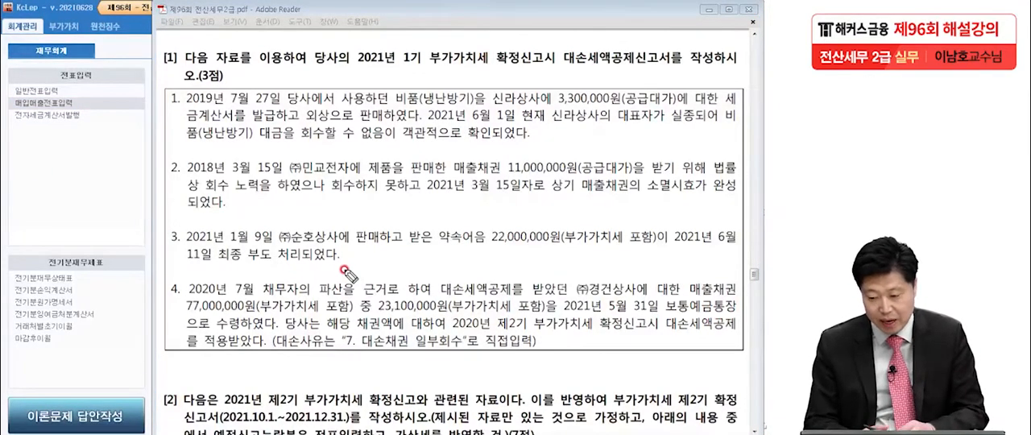
pyautogui.moveTo(552, 78); pyautogui.dragTo(672, 73)
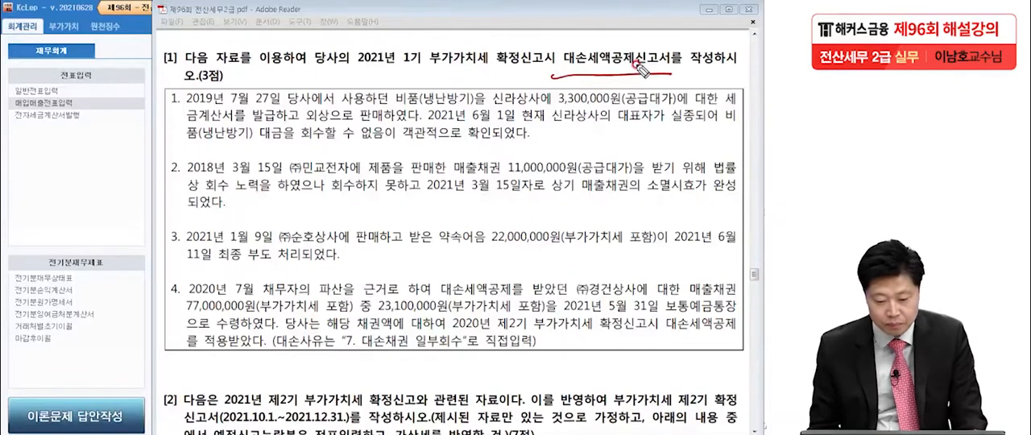
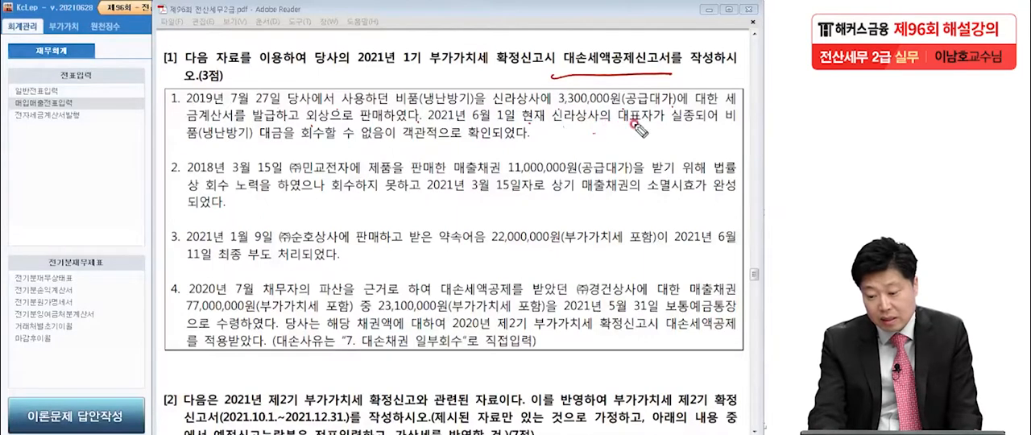
# Mark up item 1 with the pen: underline 실종 and 객관적으로 확인되었다, flag the item in the margin and circle 3,300,000원
pyautogui.moveTo(698, 126); pyautogui.dragTo(653, 130)
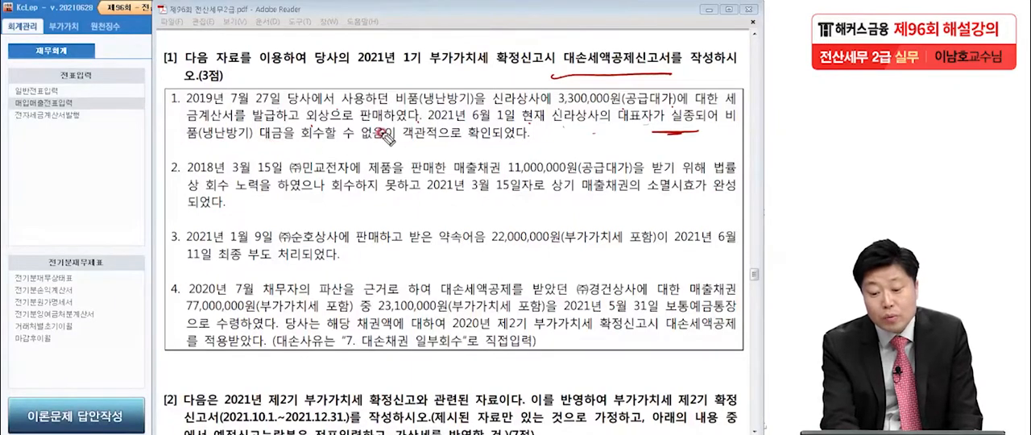
pyautogui.moveTo(401, 148)
pyautogui.mouseDown()
pyautogui.moveTo(504, 151)
pyautogui.moveTo(477, 155)
pyautogui.mouseUp()
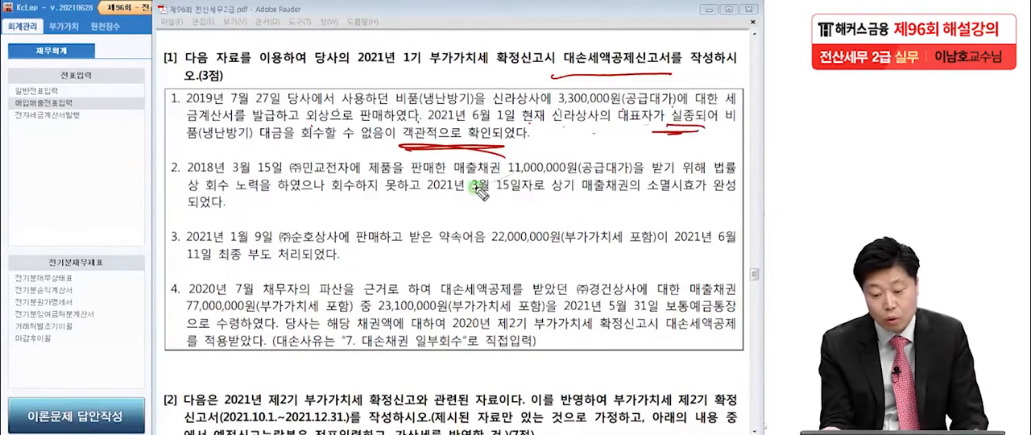
pyautogui.moveTo(422, 154); pyautogui.dragTo(509, 152)
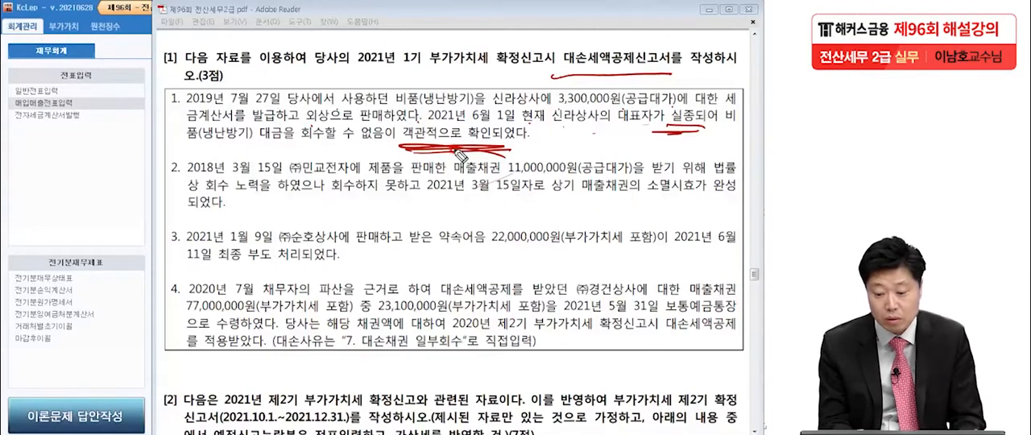
pyautogui.moveTo(152, 111)
pyautogui.mouseDown()
pyautogui.moveTo(113, 121)
pyautogui.moveTo(128, 142)
pyautogui.mouseUp()
pyautogui.moveTo(554, 109)
pyautogui.mouseDown()
pyautogui.moveTo(608, 108)
pyautogui.moveTo(582, 122)
pyautogui.mouseUp()
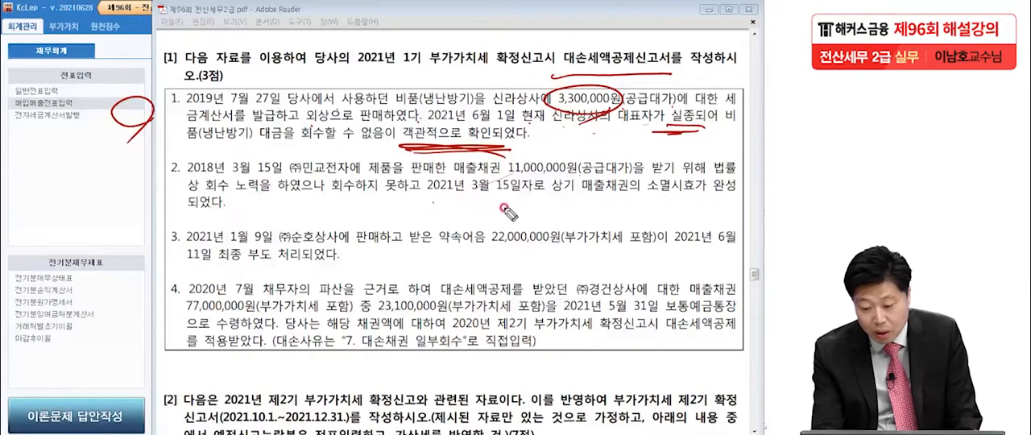
# Mark up item 2: underline 2021년 3월 15일자로 and 소멸시효가 완성, flag the item in the margin and circle 11,000,000원
pyautogui.moveTo(432, 194); pyautogui.dragTo(533, 197)
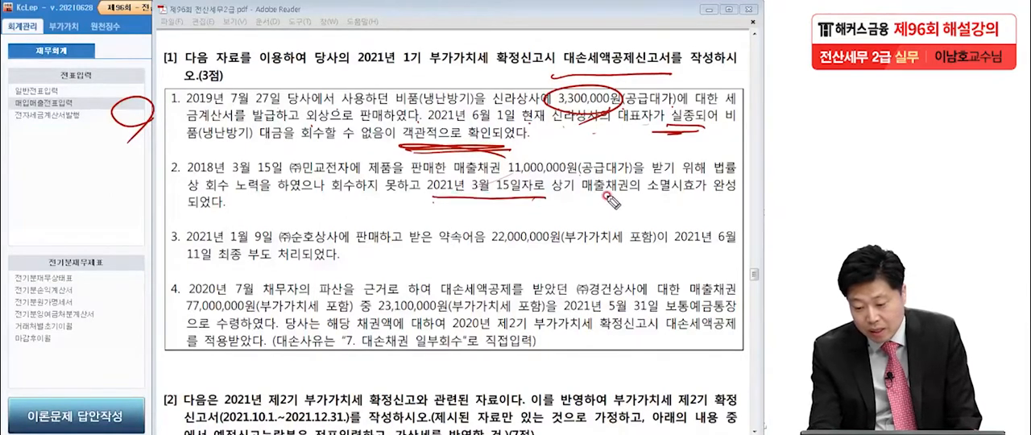
pyautogui.moveTo(647, 194); pyautogui.dragTo(737, 194)
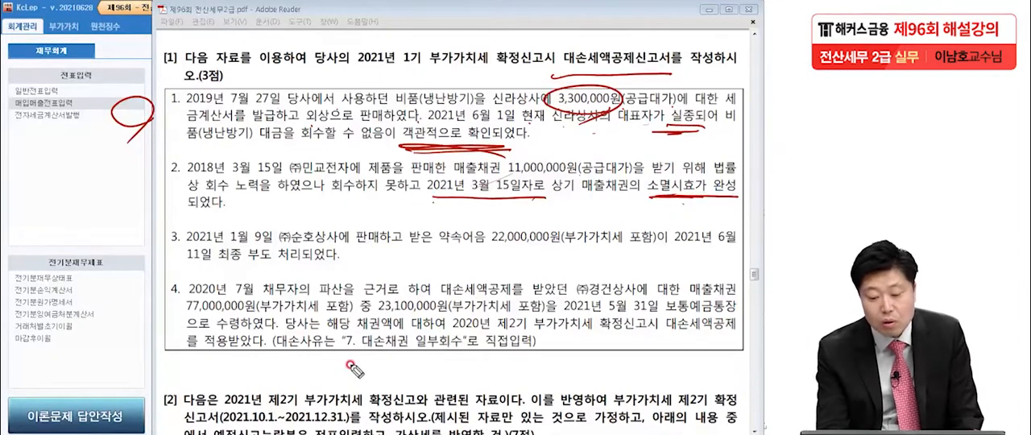
pyautogui.moveTo(150, 168)
pyautogui.mouseDown()
pyautogui.moveTo(106, 186)
pyautogui.moveTo(133, 205)
pyautogui.mouseUp()
pyautogui.moveTo(568, 173)
pyautogui.mouseDown()
pyautogui.moveTo(504, 168)
pyautogui.moveTo(574, 181)
pyautogui.mouseUp()
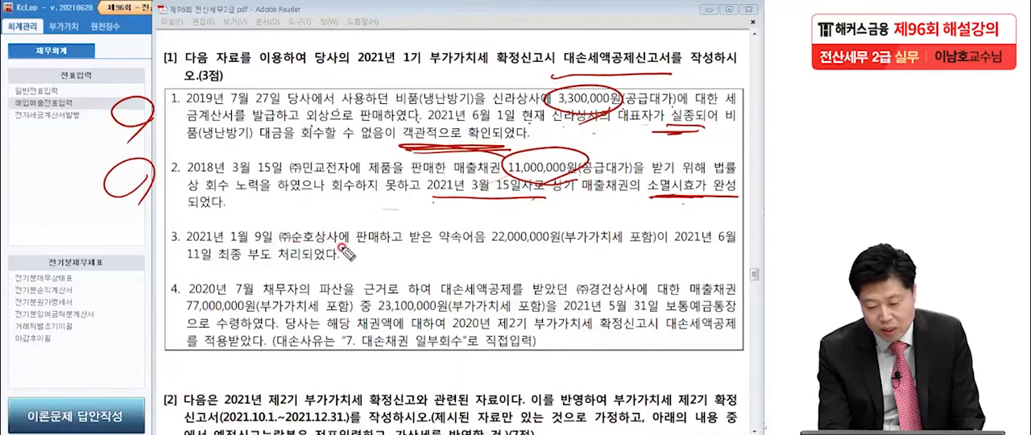
# Mark up item 3: underline the 22,000,000원 약속어음 and its 6월 11일 부도, write and circle 12/12, and cross the item out in the margin
pyautogui.moveTo(435, 252); pyautogui.dragTo(659, 253)
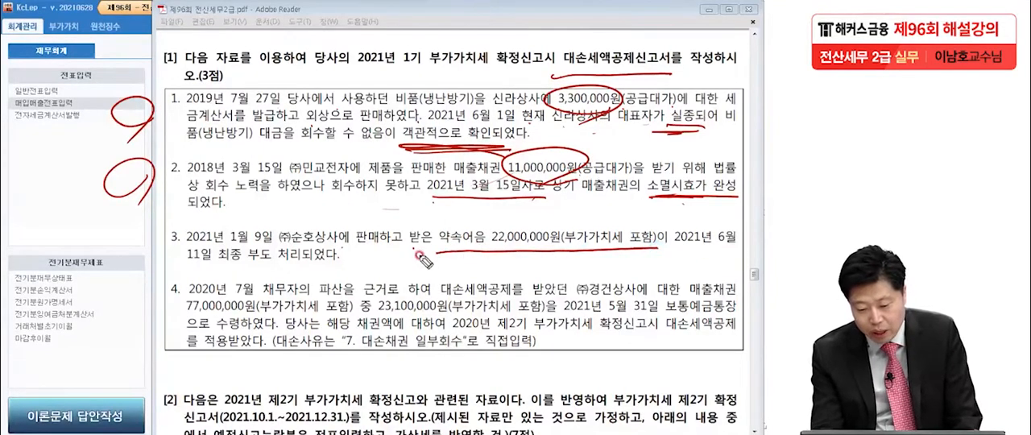
pyautogui.moveTo(179, 266); pyautogui.dragTo(316, 263)
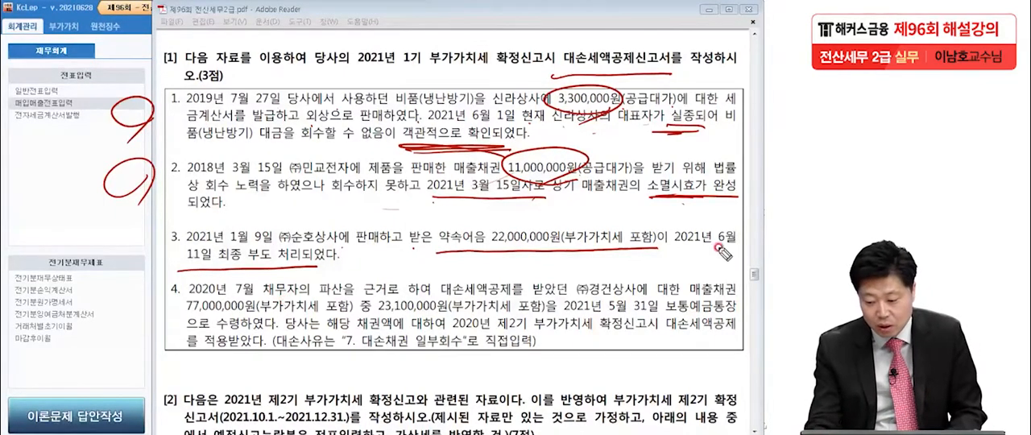
pyautogui.moveTo(716, 249); pyautogui.dragTo(742, 251)
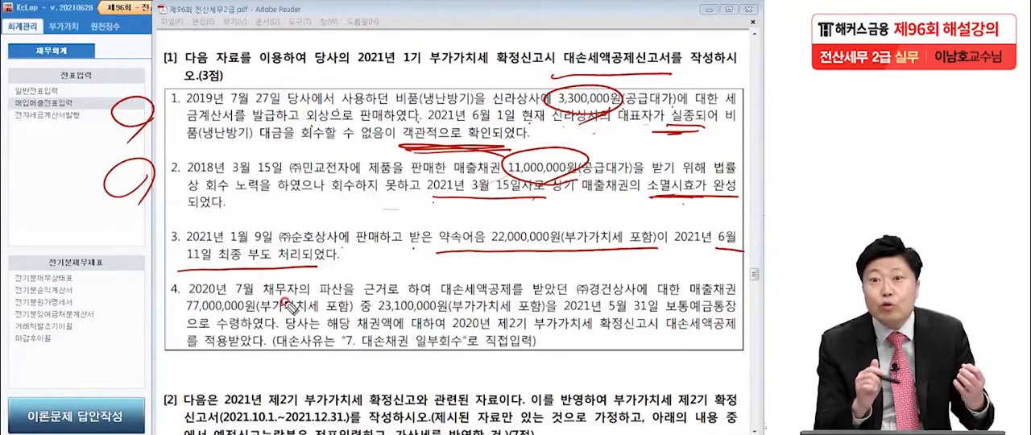
pyautogui.moveTo(399, 251)
pyautogui.mouseDown()
pyautogui.moveTo(400, 275)
pyautogui.moveTo(443, 252)
pyautogui.mouseUp()
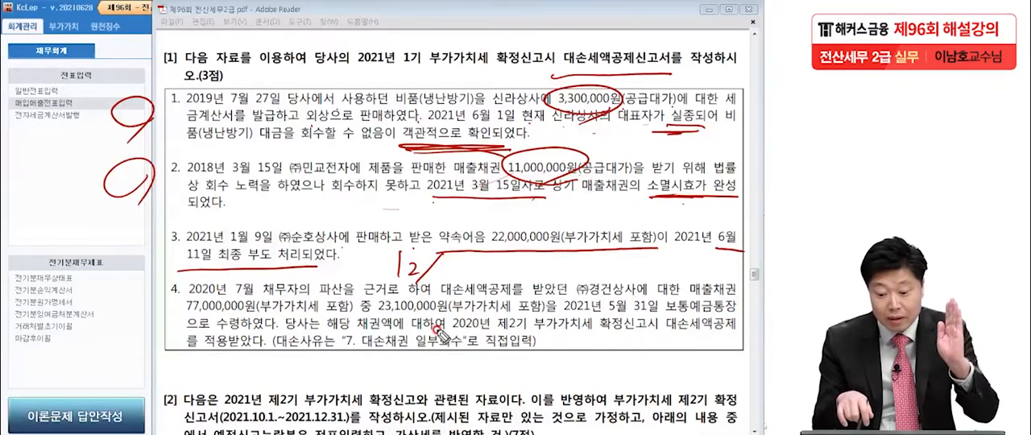
pyautogui.moveTo(442, 271)
pyautogui.mouseDown()
pyautogui.moveTo(463, 279)
pyautogui.moveTo(389, 283)
pyautogui.moveTo(486, 274)
pyautogui.moveTo(431, 304)
pyautogui.mouseUp()
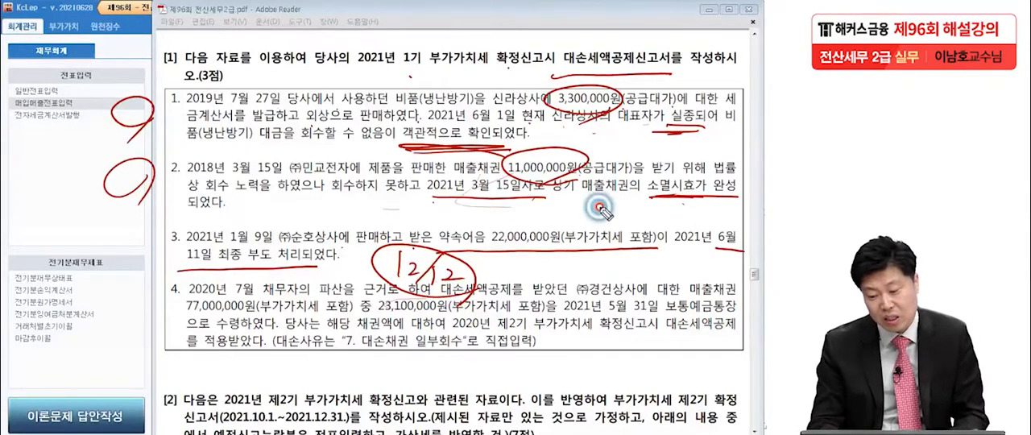
pyautogui.moveTo(622, 206); pyautogui.dragTo(671, 210)
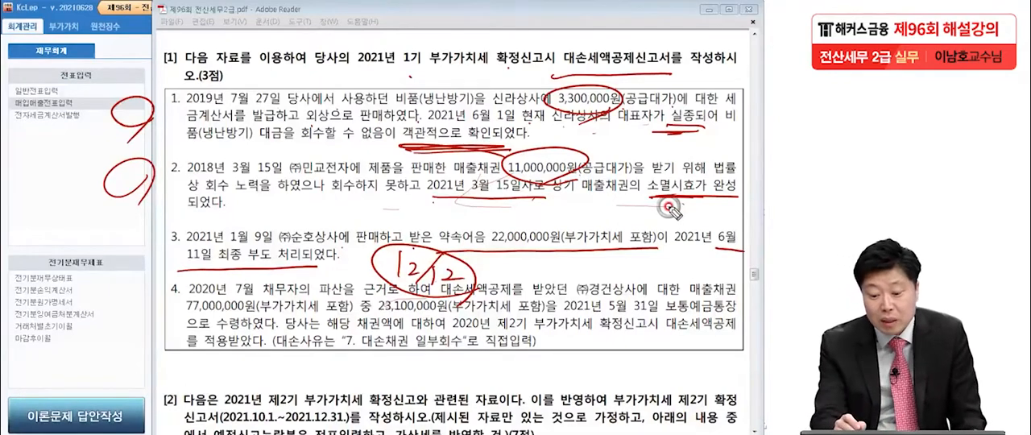
pyautogui.moveTo(156, 232); pyautogui.dragTo(111, 282)
pyautogui.moveTo(119, 234); pyautogui.dragTo(159, 279)
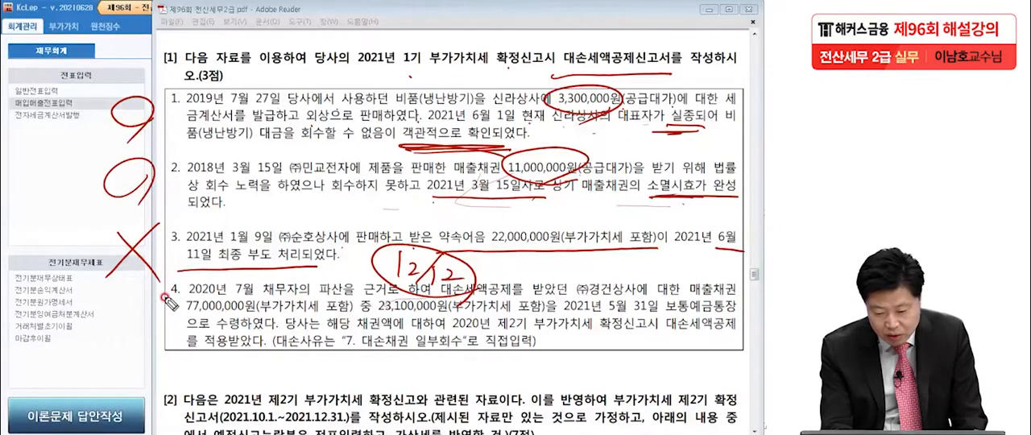
# Mark up item 4: underline 대손세액공제, 23,100,000원 and 7. 대손채권 일부회수, flag it with (-), and re-emphasise 대손세액공제신고서 and items 1 and 2
pyautogui.moveTo(443, 300)
pyautogui.mouseDown()
pyautogui.moveTo(535, 301)
pyautogui.moveTo(451, 303)
pyautogui.mouseUp()
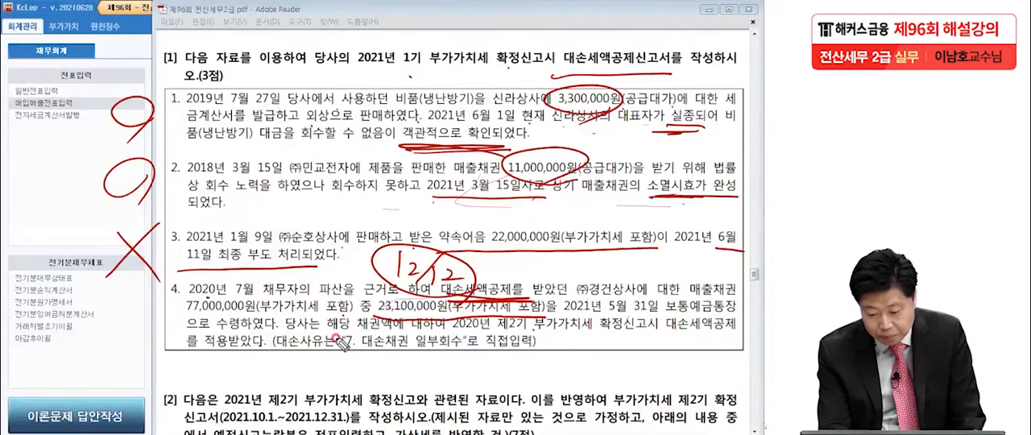
pyautogui.moveTo(343, 353); pyautogui.dragTo(467, 357)
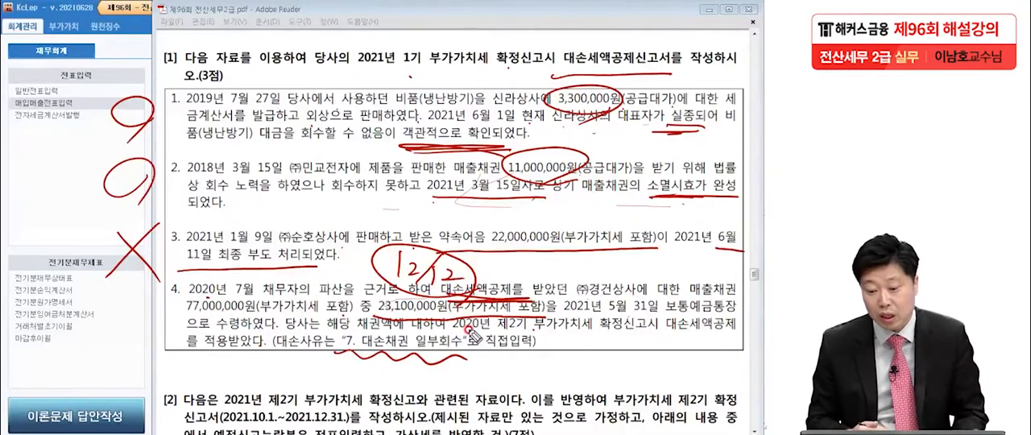
pyautogui.moveTo(564, 77); pyautogui.dragTo(670, 73)
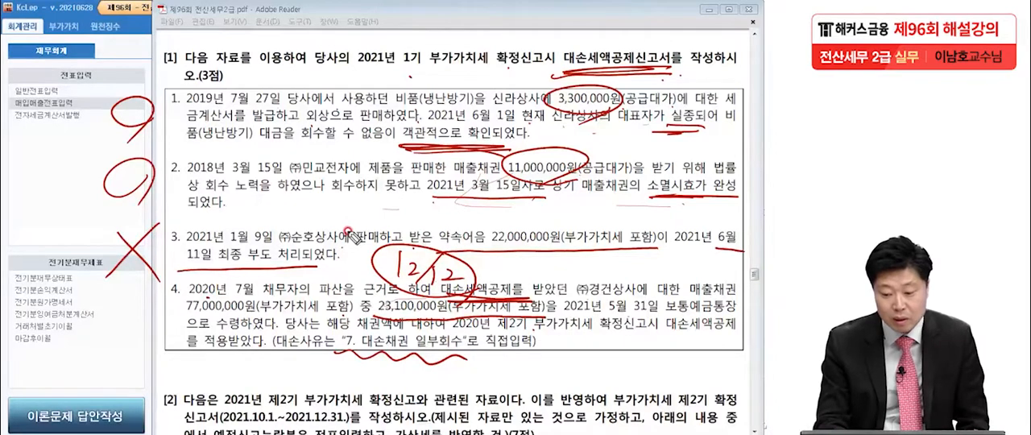
pyautogui.moveTo(153, 128)
pyautogui.mouseDown()
pyautogui.moveTo(168, 144)
pyautogui.moveTo(153, 201)
pyautogui.mouseUp()
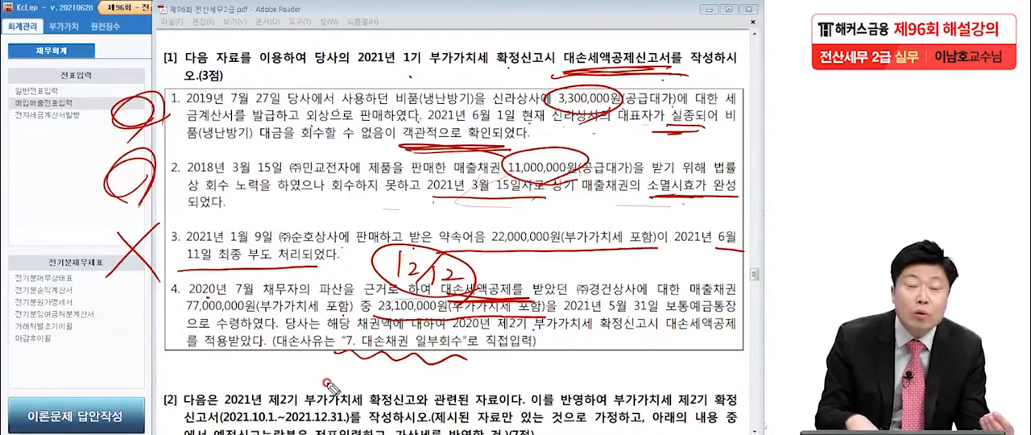
pyautogui.moveTo(536, 336); pyautogui.dragTo(545, 345)
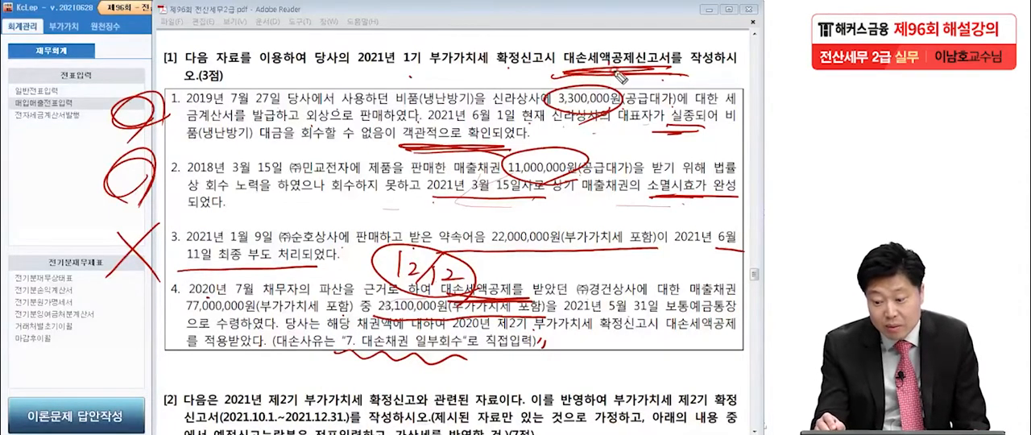
pyautogui.moveTo(131, 304); pyautogui.dragTo(119, 364)
pyautogui.moveTo(121, 330)
pyautogui.mouseDown()
pyautogui.moveTo(135, 325)
pyautogui.moveTo(150, 368)
pyautogui.mouseUp()
pyautogui.click(401, 342)
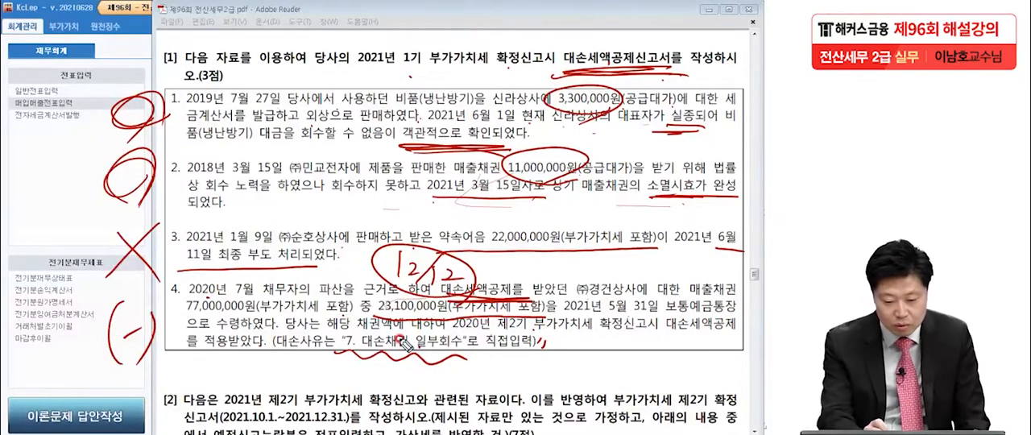
pyautogui.moveTo(80, 338)
pyautogui.mouseDown()
pyautogui.moveTo(53, 333)
pyautogui.moveTo(71, 364)
pyautogui.mouseUp()
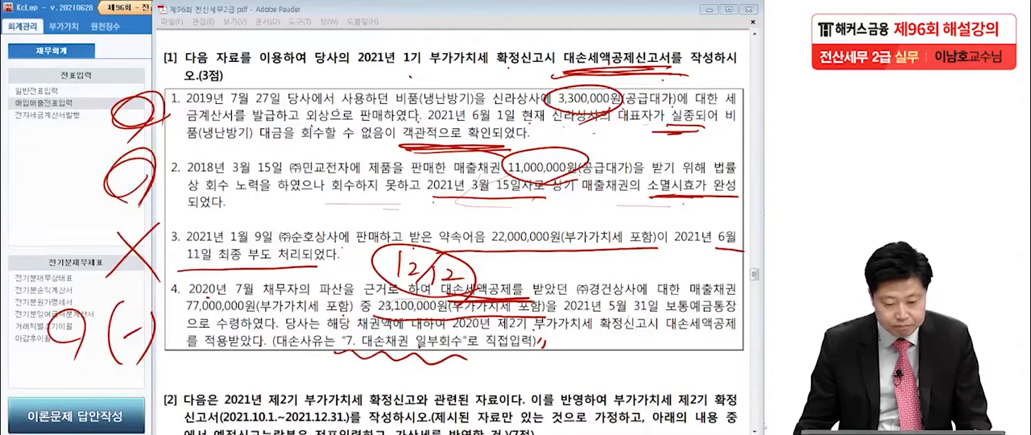
# Clear the pen marks, switch to KcLep and open the 대손세액공제신고서 from the 부가가치 forms
pyautogui.press('Escape')
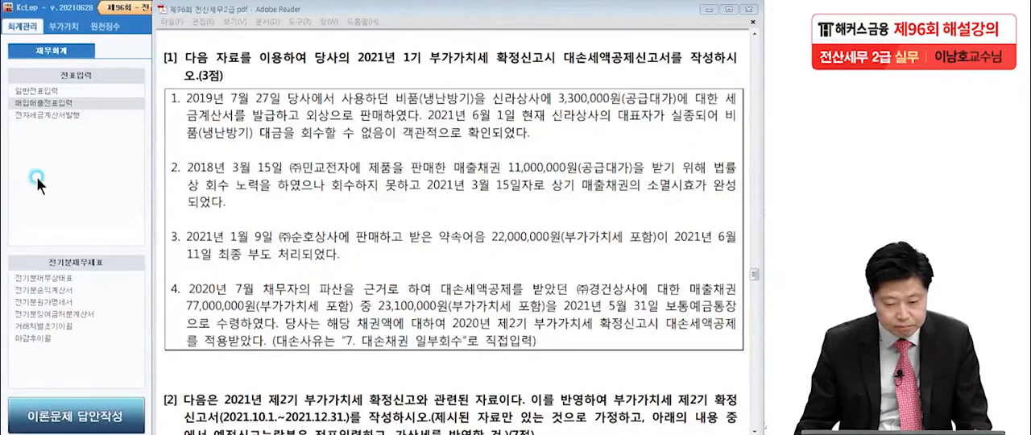
pyautogui.click(80, 177)
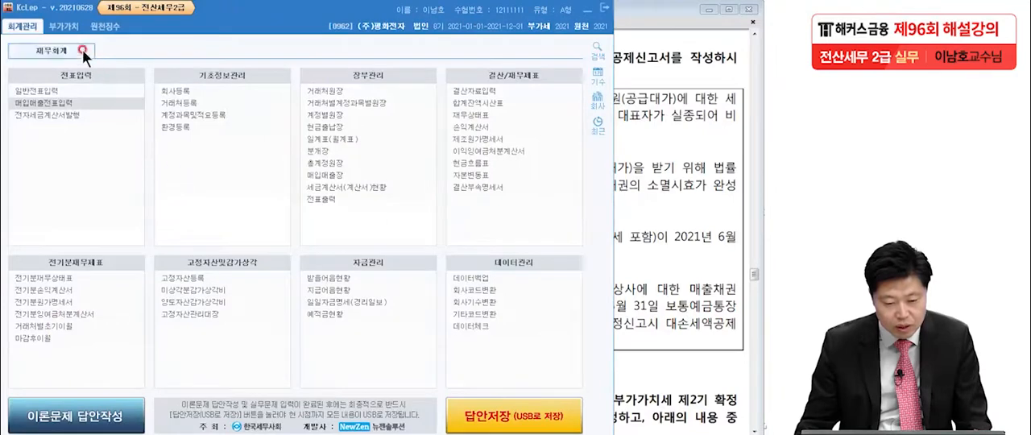
pyautogui.click(70, 29)
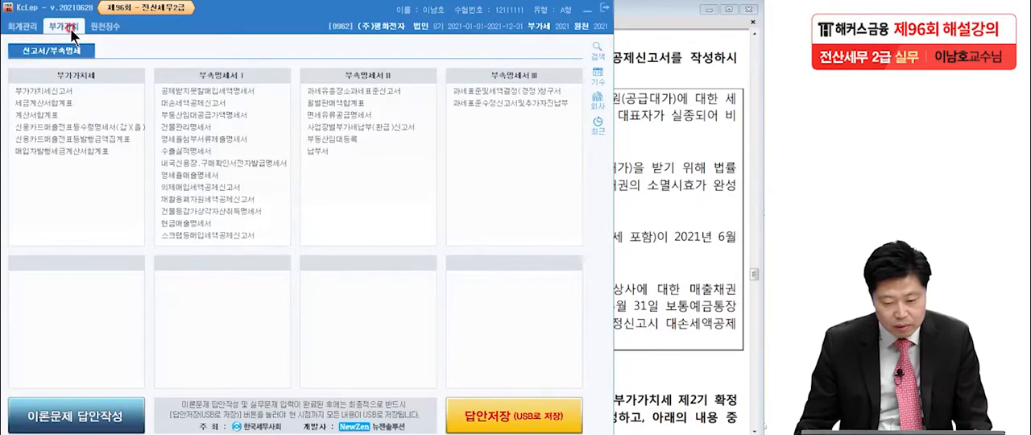
pyautogui.click(170, 103)
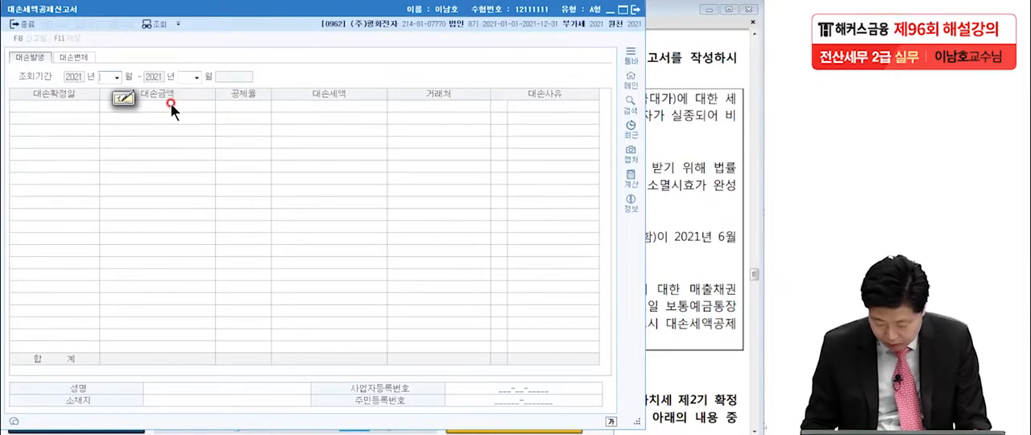
# Set the 대손세액공제신고서 inquiry period to April through June 2021
pyautogui.write('4')
pyautogui.press('Return')
pyautogui.write('6')
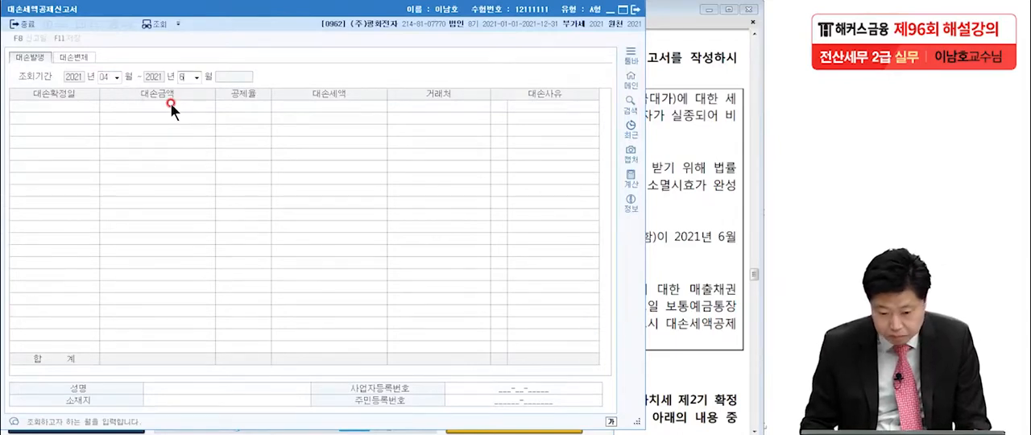
pyautogui.press('Return')
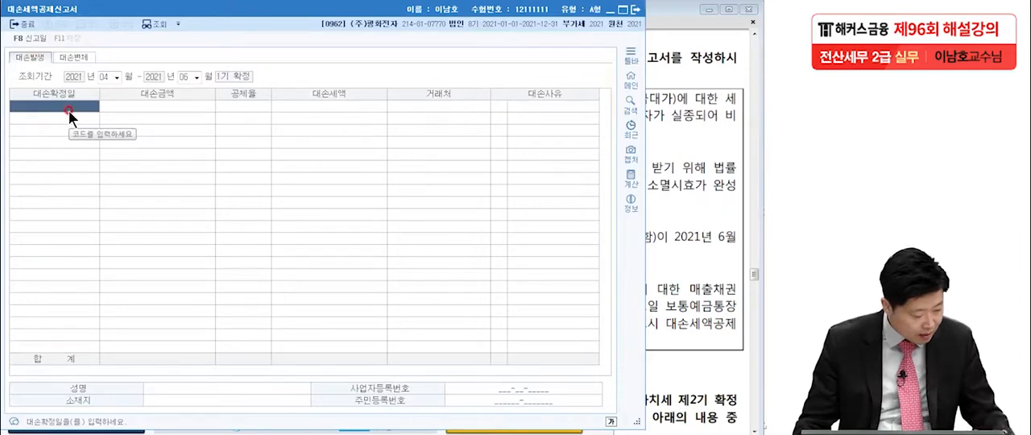
# Check item 1 in the exam PDF and enter 대손확정일 2021-06-01 with a 대손금액 of 3,300,000 in the first row
pyautogui.click(657, 125)
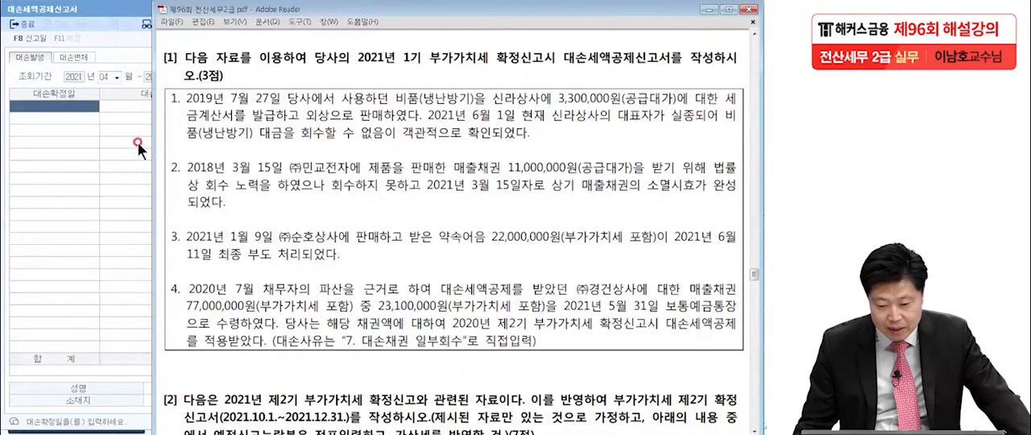
pyautogui.click(54, 106)
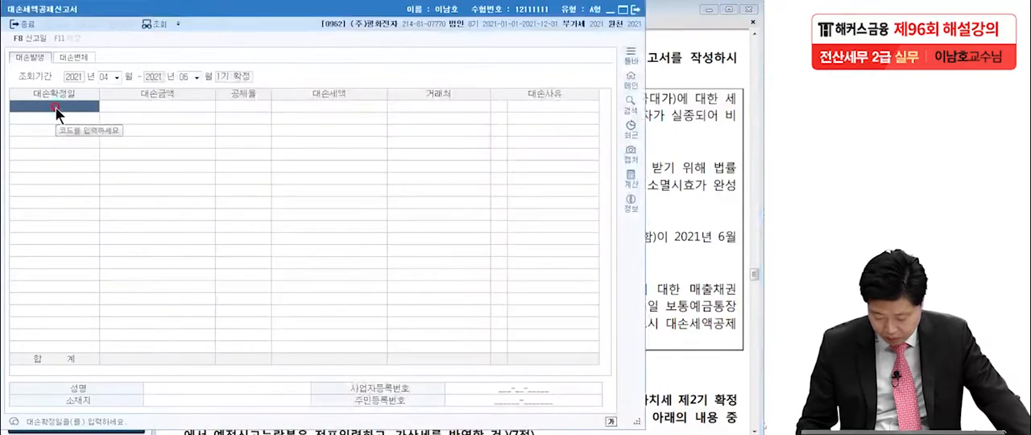
pyautogui.write('2021-06-01')
pyautogui.press('Return')
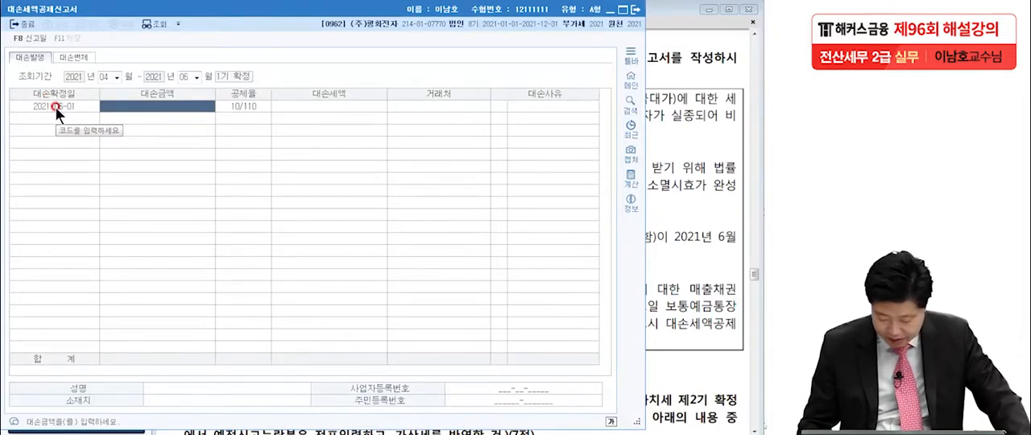
pyautogui.write('3300000')
pyautogui.press('Return')
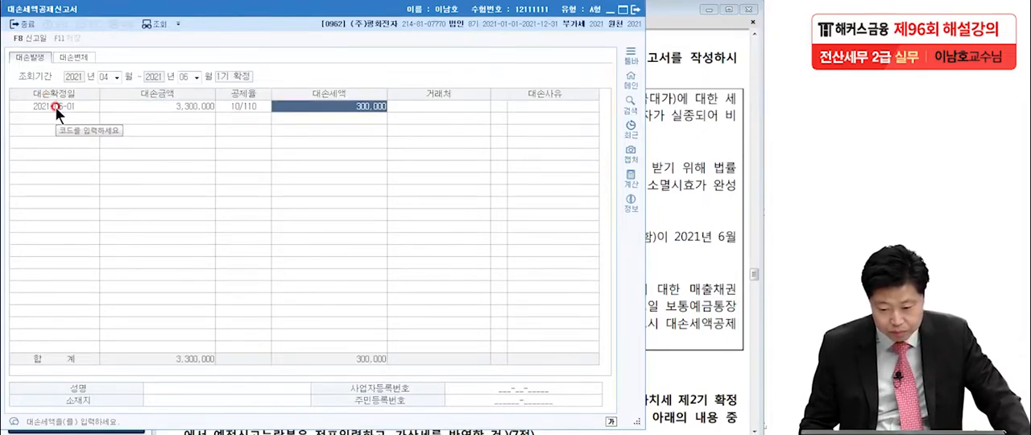
pyautogui.press('Return')
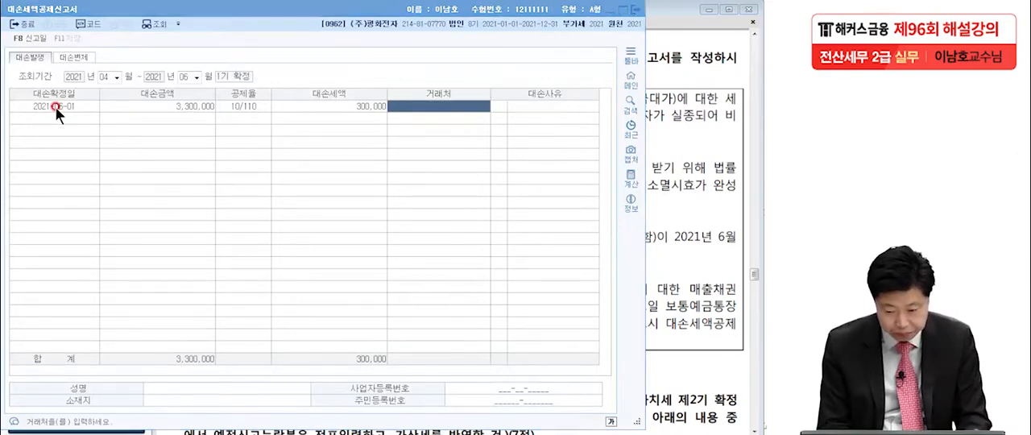
# Complete the first row with 거래처 신라상사 and 대손사유 3 (사망,실종), and go to the second row
pyautogui.write('신라')
pyautogui.press('Return')
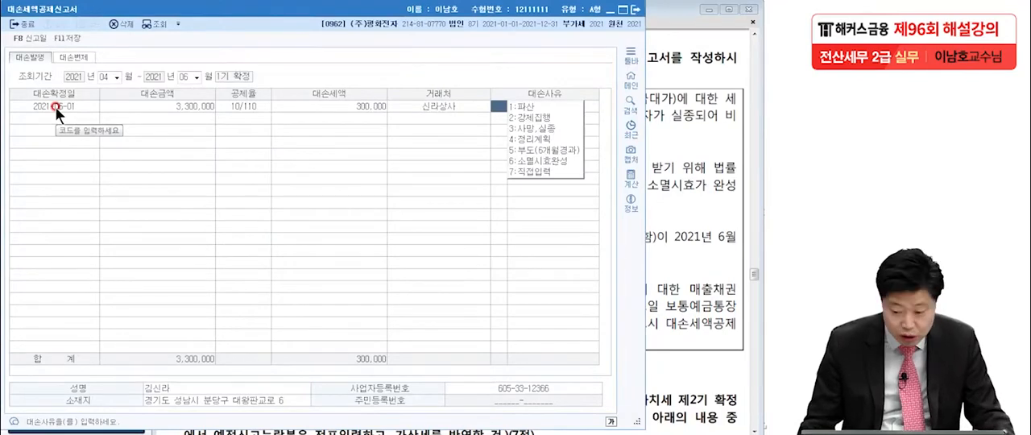
pyautogui.click(531, 128)
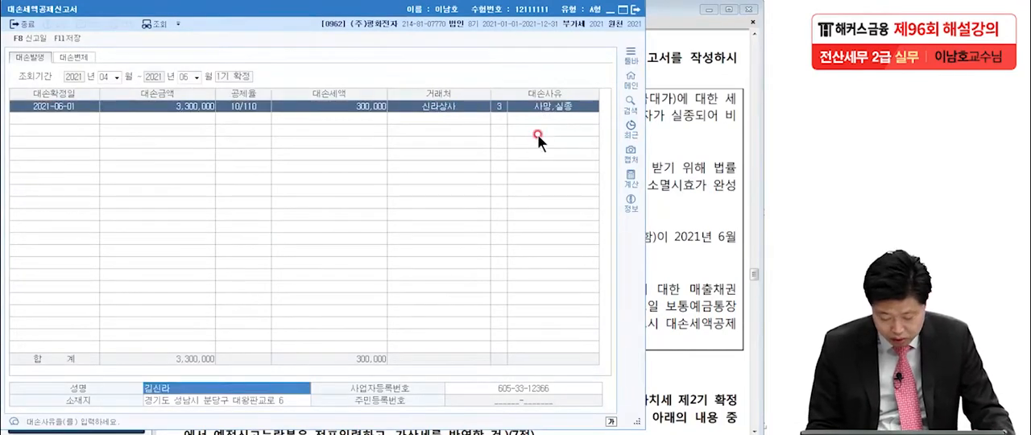
pyautogui.click(57, 118)
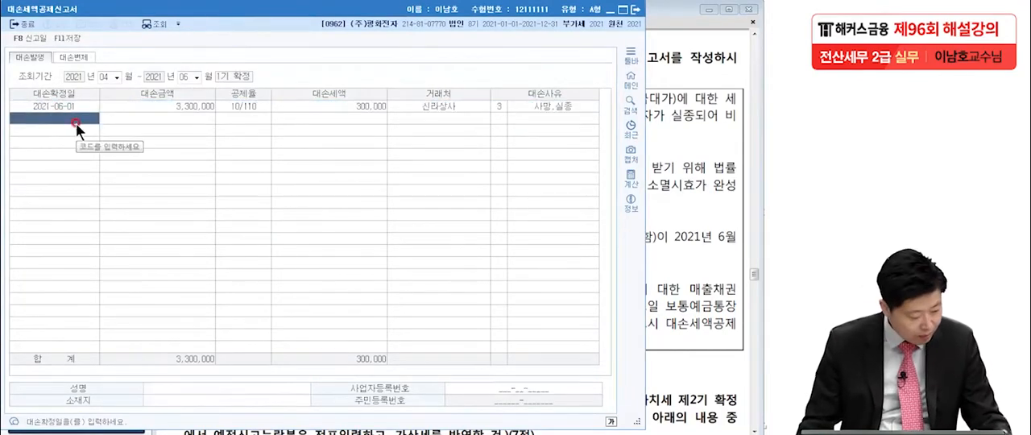
# Check item 2 in the exam PDF and enter 대손확정일 2021-03-15 with a 대손금액 of 11,000,000 in the second row
pyautogui.click(651, 138)
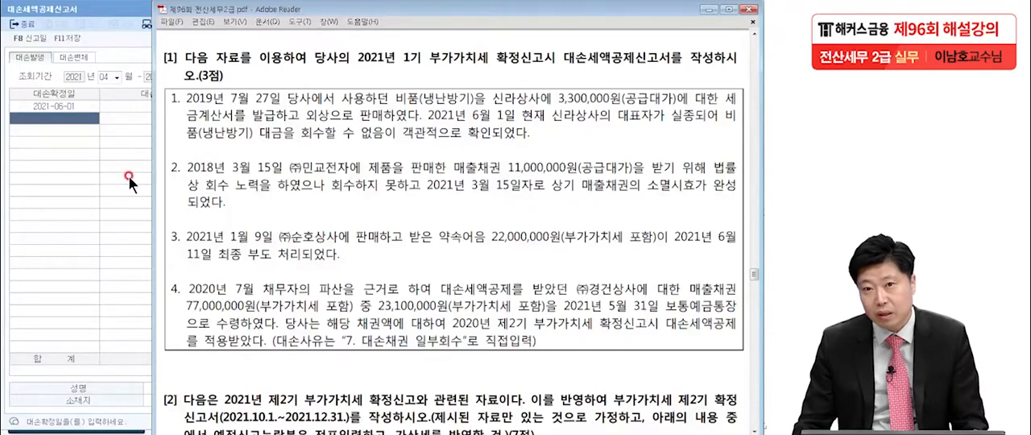
pyautogui.click(53, 122)
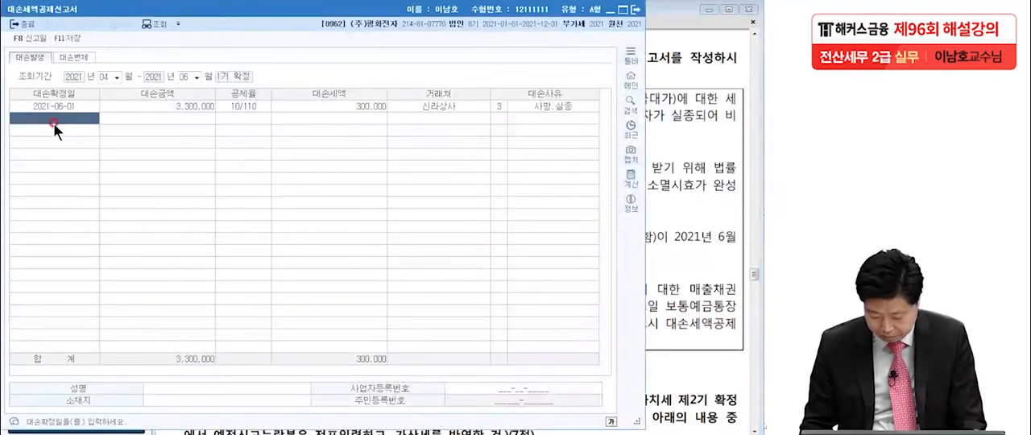
pyautogui.click(53, 123)
pyautogui.write('2021-0')
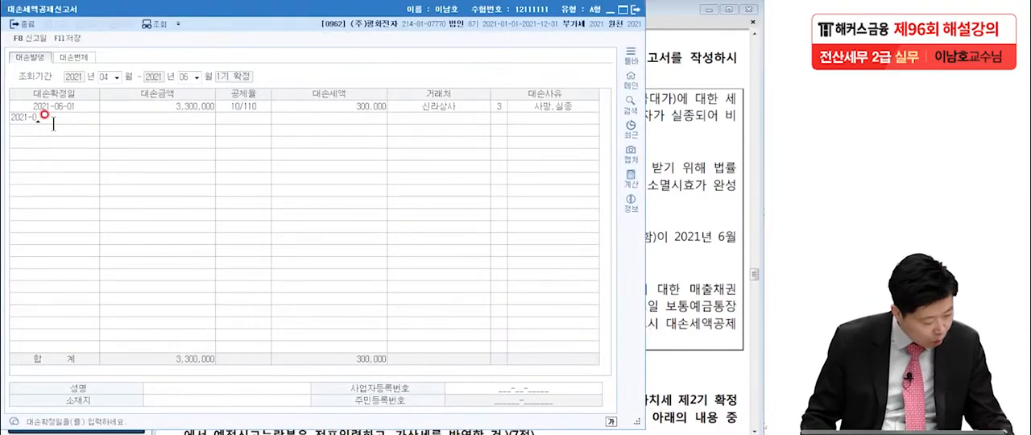
pyautogui.write('6-')
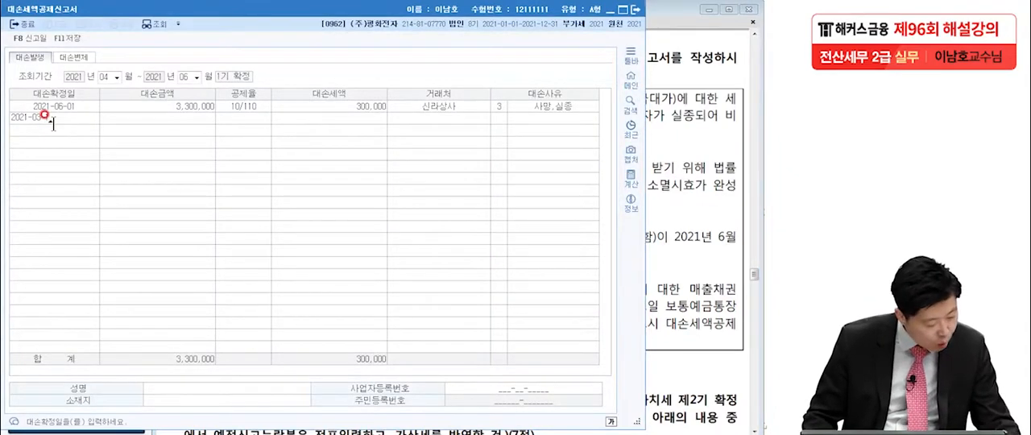
pyautogui.write('15')
pyautogui.press('Return')
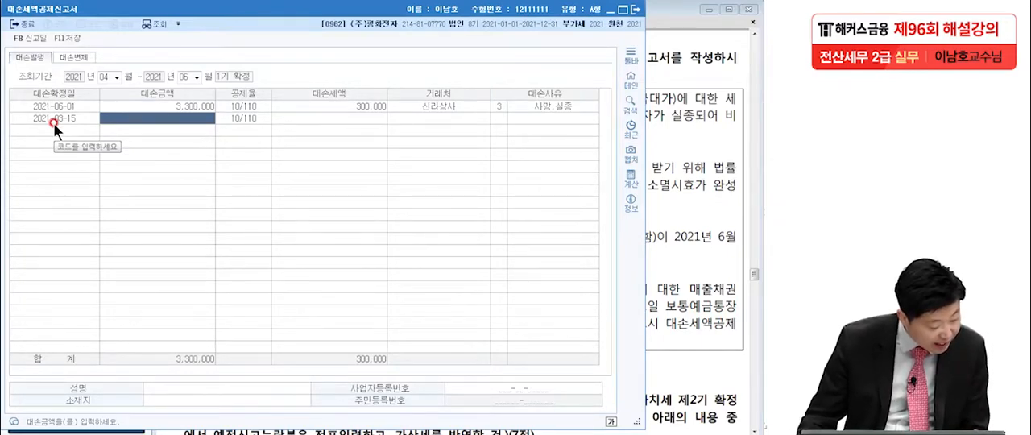
pyautogui.write('11,000,000')
pyautogui.press('Return')
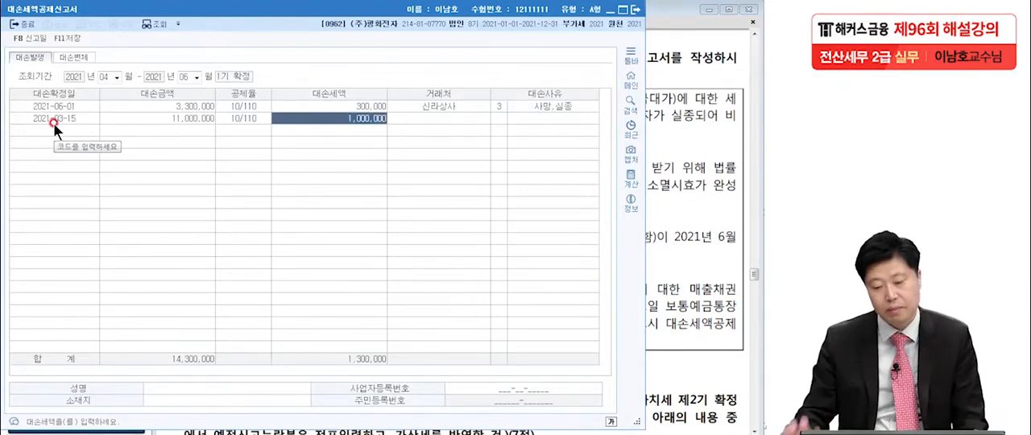
# Complete the second row with 거래처 (주)민교전자 and 대손사유 6 (소멸시효완성), and go to the third row
pyautogui.click(420, 120)
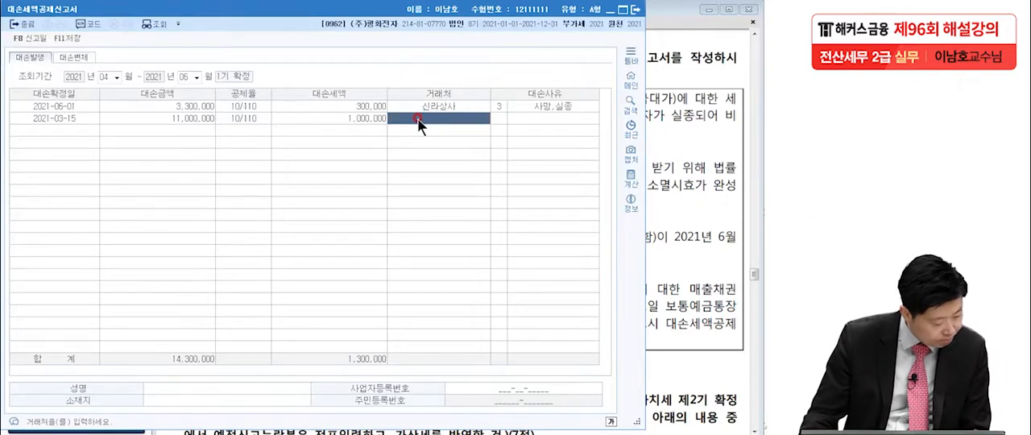
pyautogui.write('민')
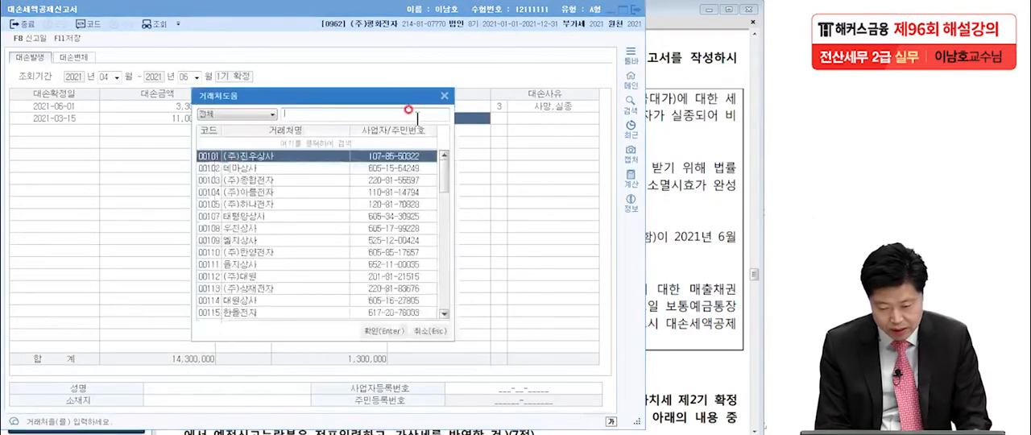
pyautogui.press('Return')
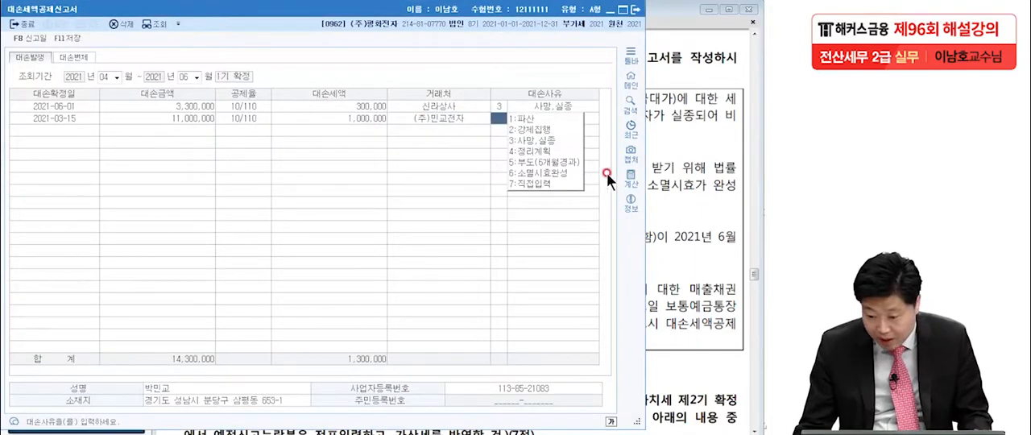
pyautogui.click(543, 173)
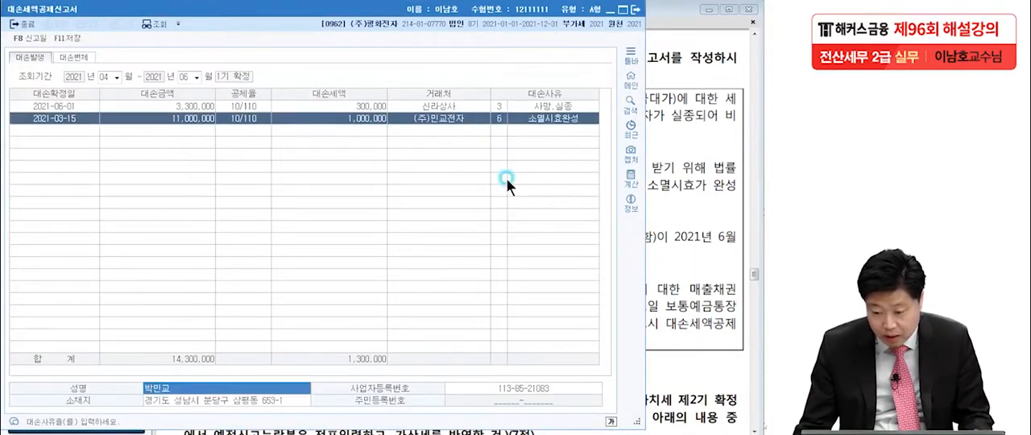
pyautogui.click(65, 131)
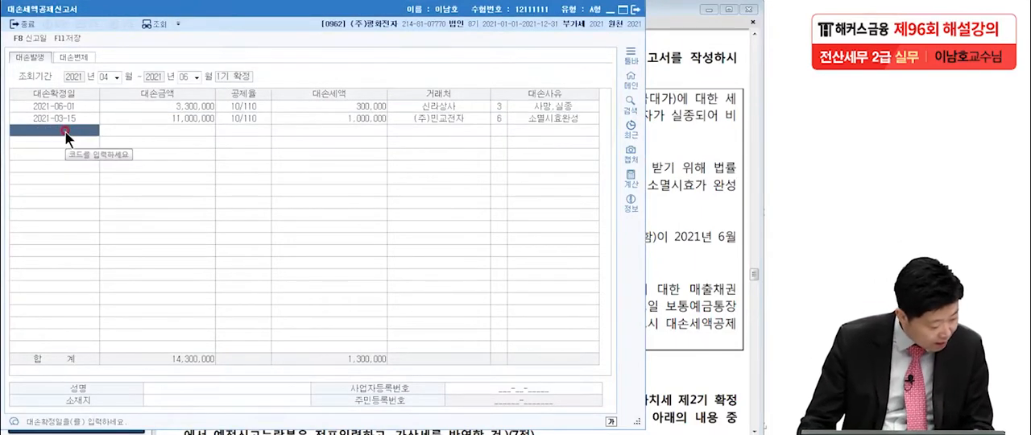
# Check item 4 in the exam PDF and enter 2021-05-31 as the third row's 대손확정일
pyautogui.click(735, 165)
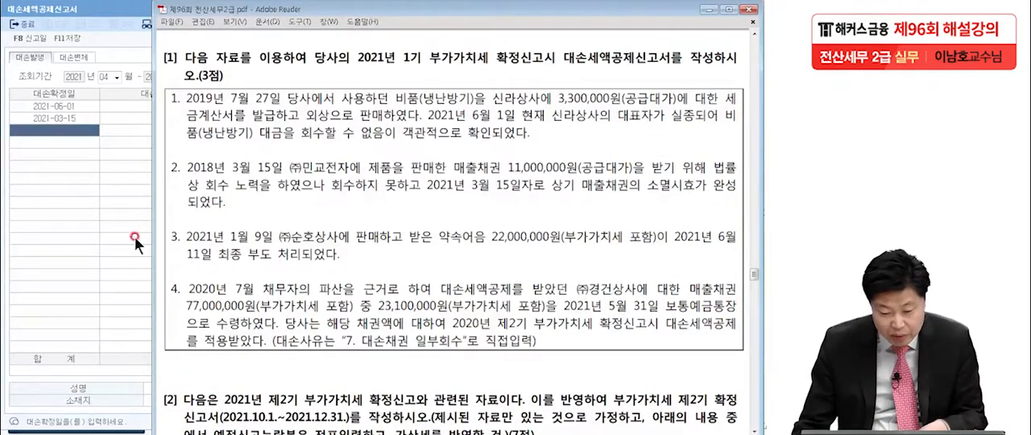
pyautogui.click(79, 207)
pyautogui.write('2021-05-31')
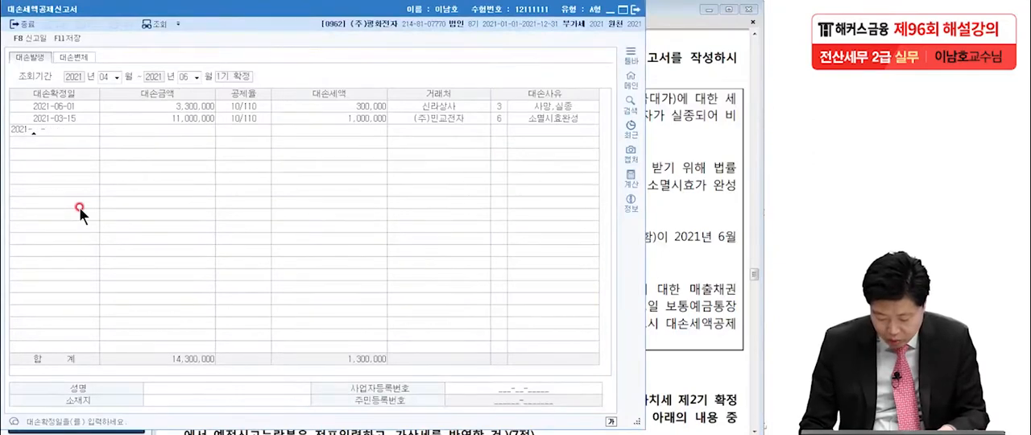
pyautogui.press('Return')
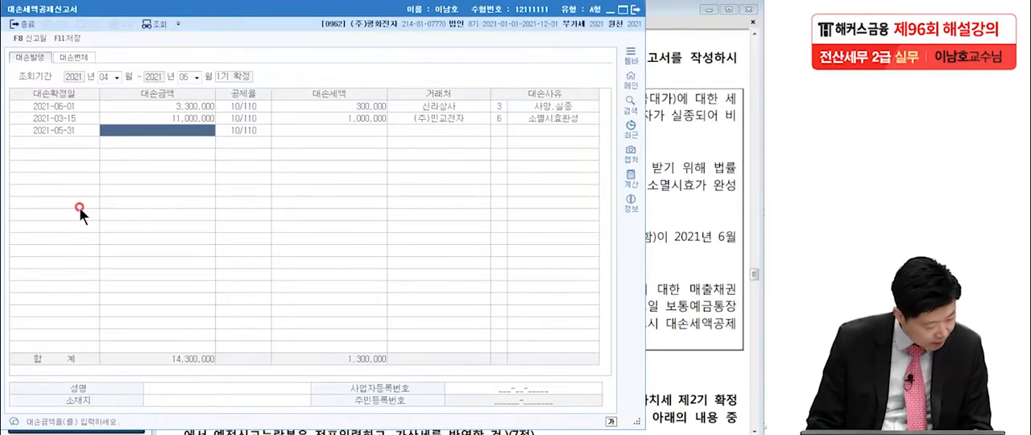
# Recheck the recovered amount in the exam PDF and enter -23,100,000 as the third row's 대손금액
pyautogui.click(669, 176)
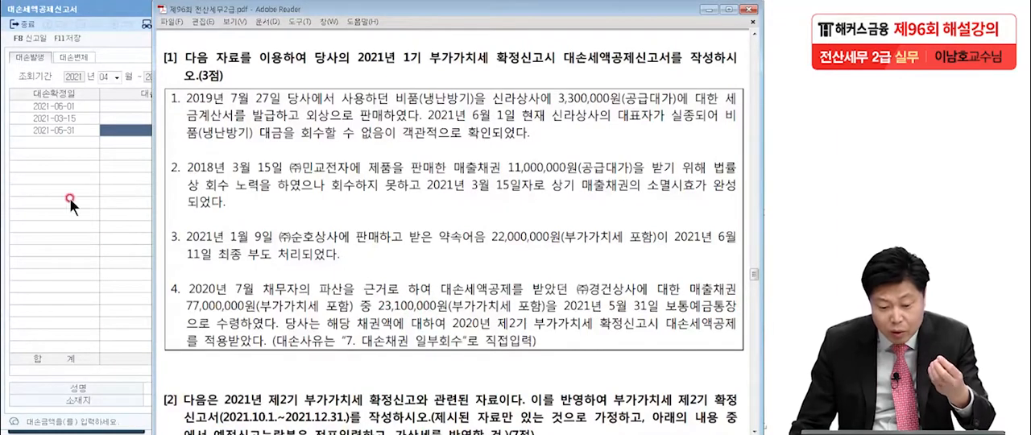
pyautogui.click(131, 129)
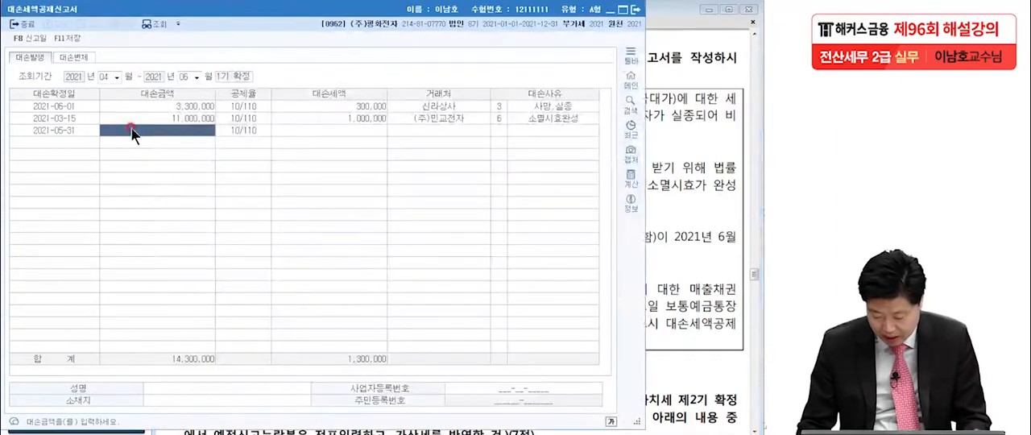
pyautogui.write('-23,1')
pyautogui.write('000000')
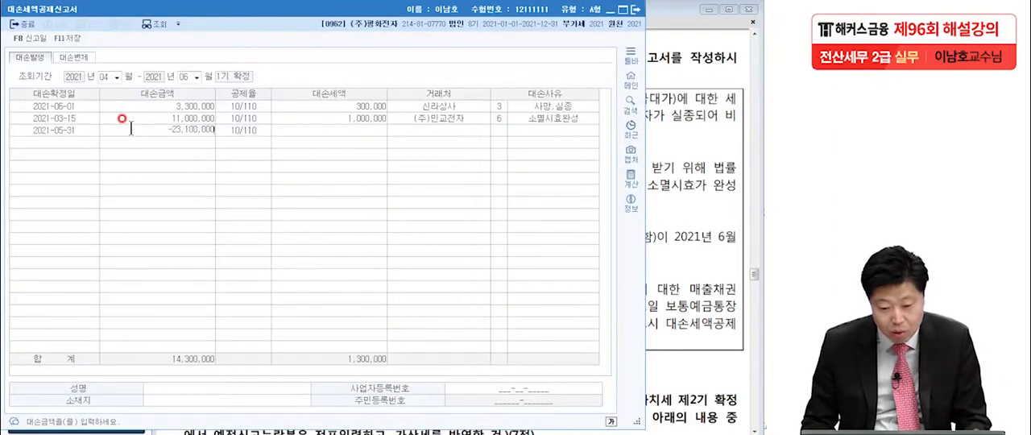
pyautogui.press('Return')
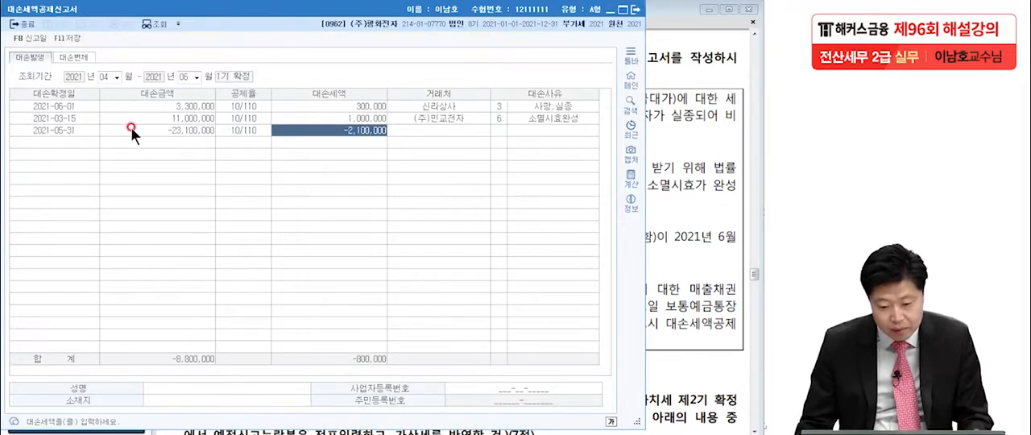
pyautogui.click(189, 128)
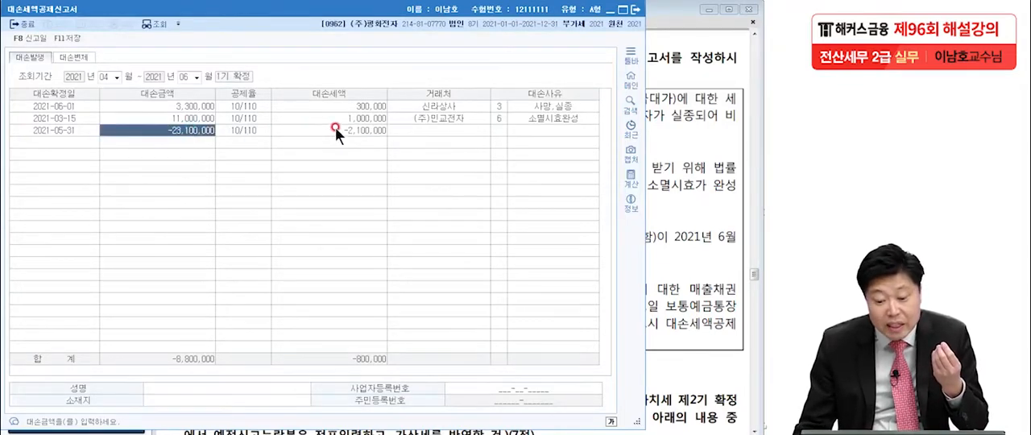
pyautogui.click(352, 130)
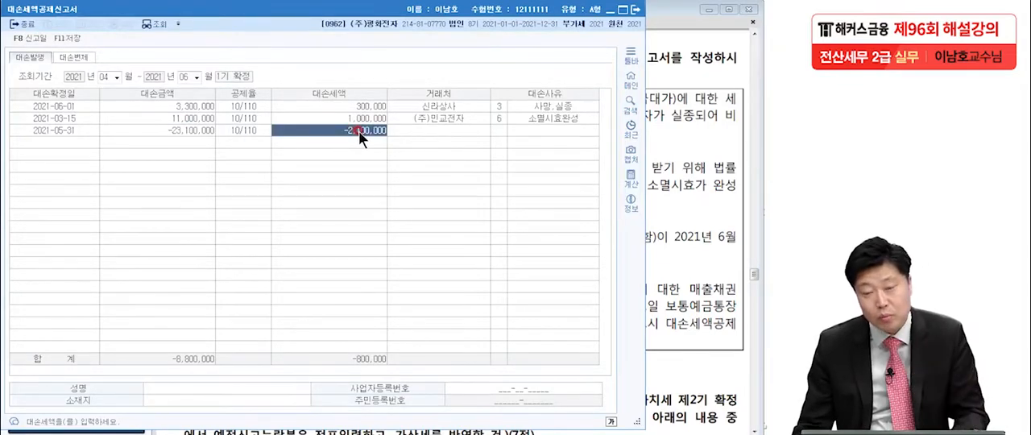
# Look up 경건 to set the third row's 거래처 to (주)경건상사, and choose 대손사유 7 (직접입력)
pyautogui.click(405, 134)
pyautogui.press('F2')
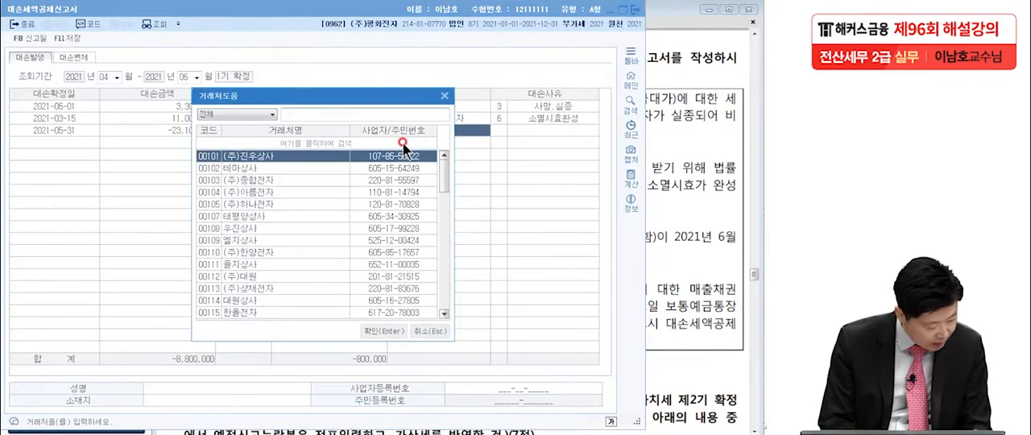
pyautogui.write('ㄱ')
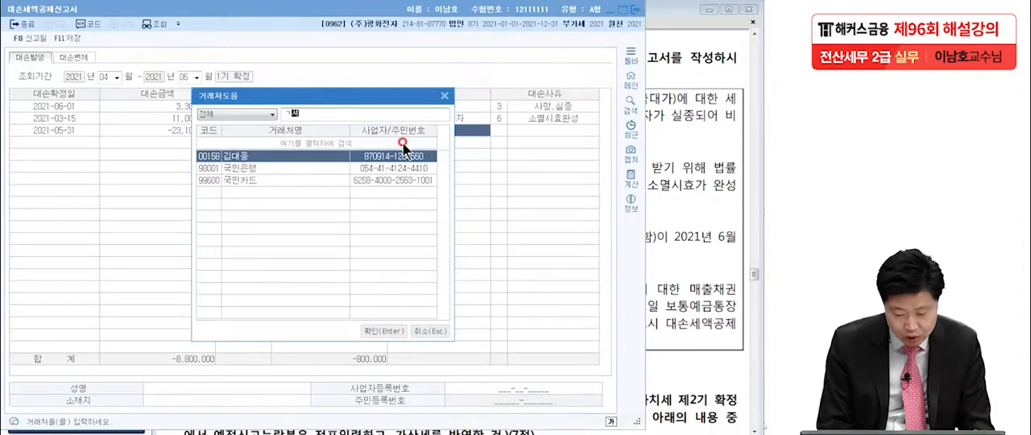
pyautogui.write('ㅕㅇ')
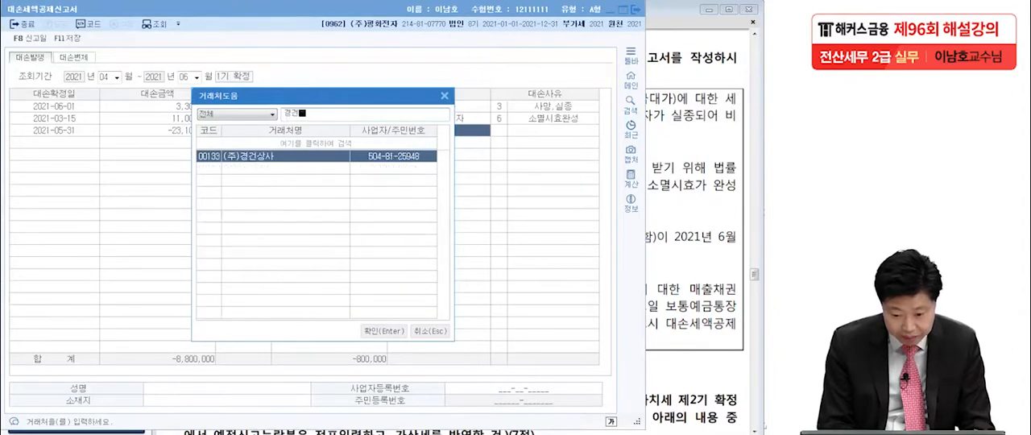
pyautogui.press('Return')
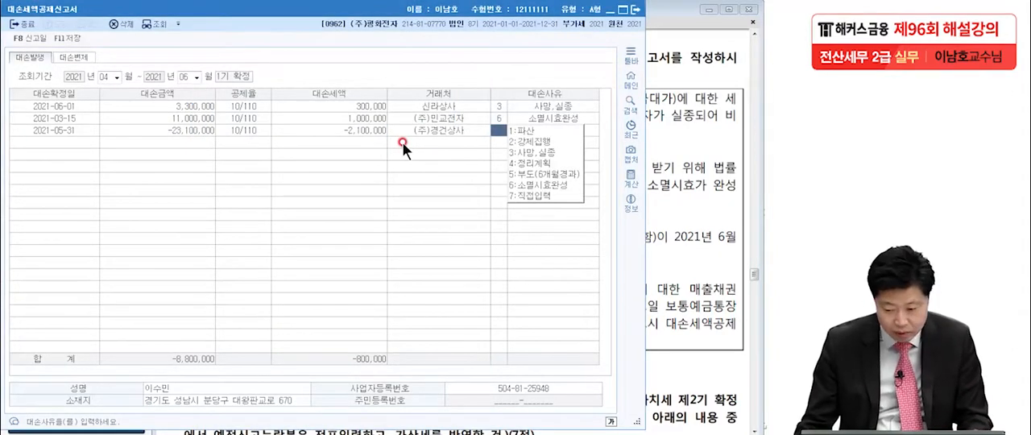
pyautogui.click(529, 194)
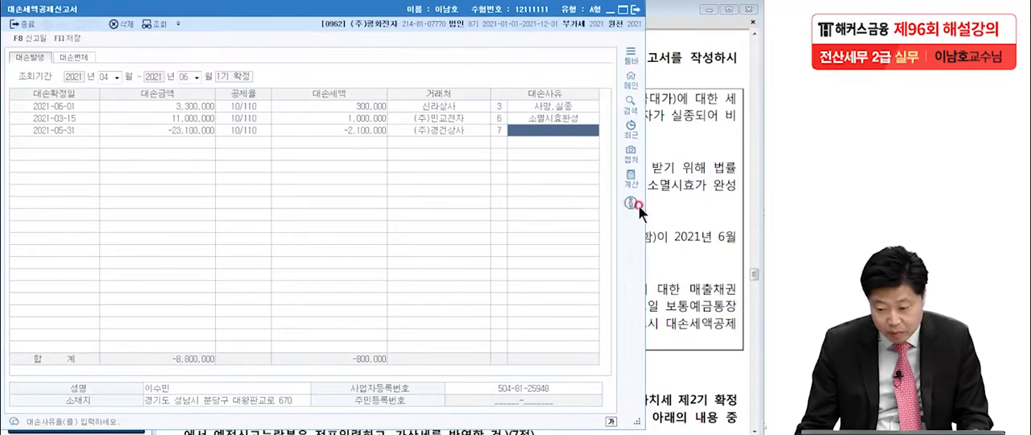
# Check the reason wording in the exam PDF, enter 대손채권 일부회수 as the third row's 대손사유, and go to the fourth row
pyautogui.click(659, 208)
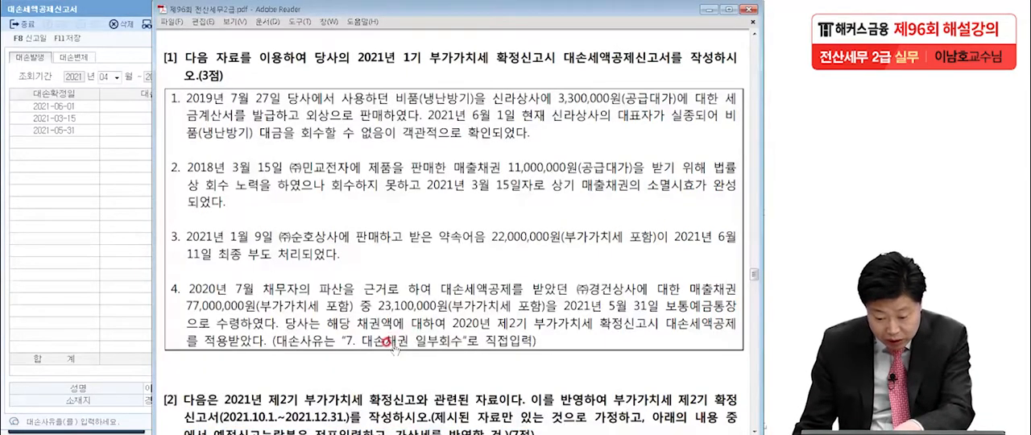
pyautogui.click(115, 281)
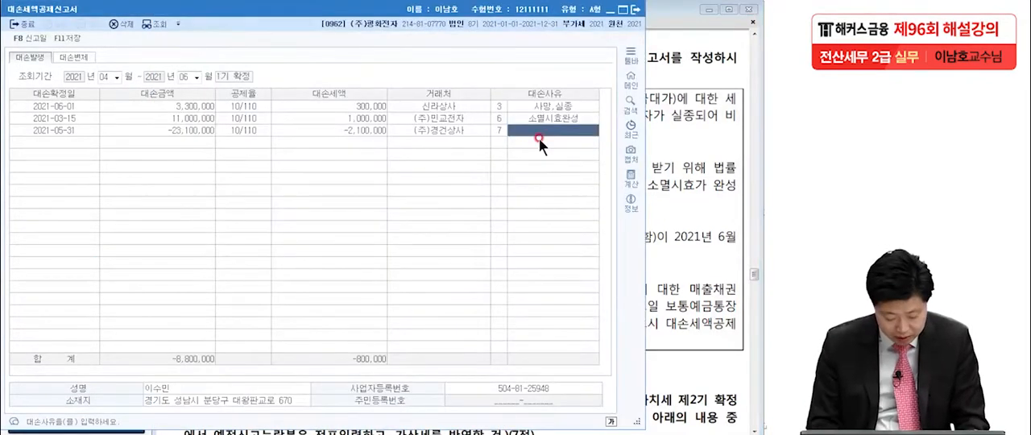
pyautogui.write('ㄷ')
pyautogui.write('손채권 ㅎ')
pyautogui.write('일부회수')
pyautogui.press('Return')
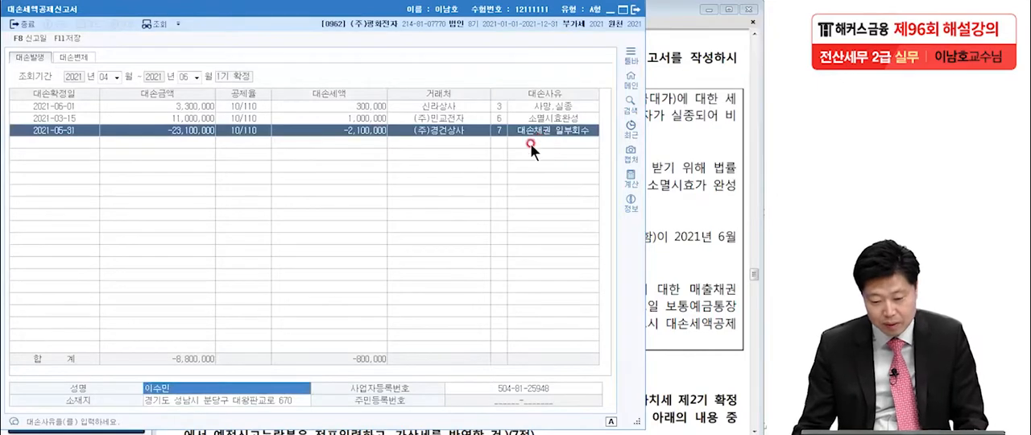
pyautogui.click(191, 139)
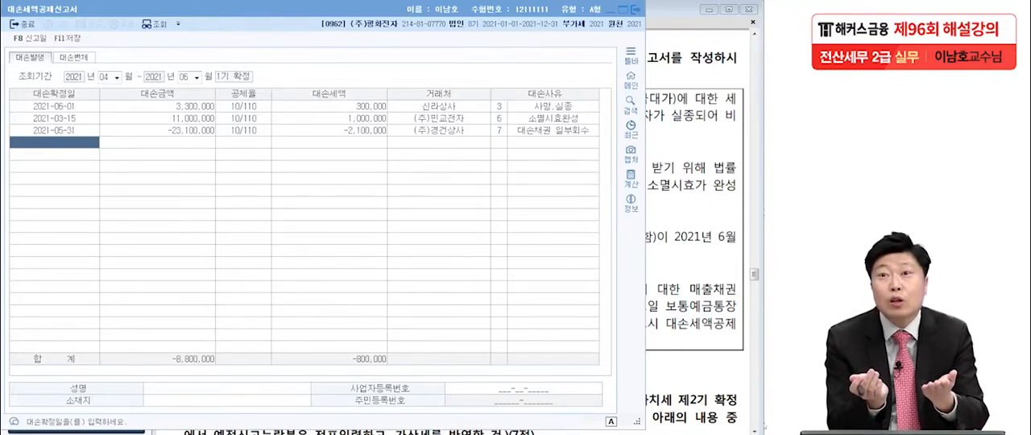
# Circle the three rows' 대손세액 amounts and their 합계 with the pen
pyautogui.moveTo(384, 118)
pyautogui.mouseDown()
pyautogui.moveTo(328, 113)
pyautogui.moveTo(388, 97)
pyautogui.moveTo(371, 124)
pyautogui.mouseUp()
pyautogui.click(355, 108)
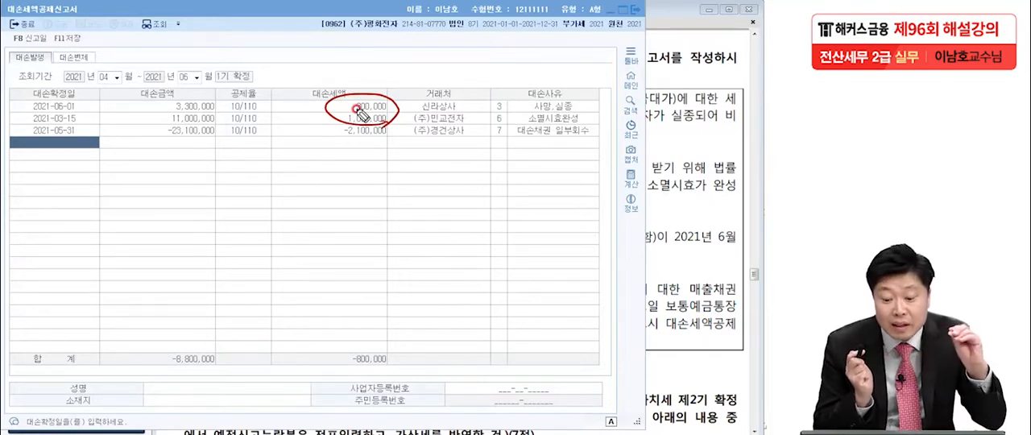
pyautogui.moveTo(387, 142)
pyautogui.mouseDown()
pyautogui.moveTo(334, 137)
pyautogui.moveTo(379, 127)
pyautogui.mouseUp()
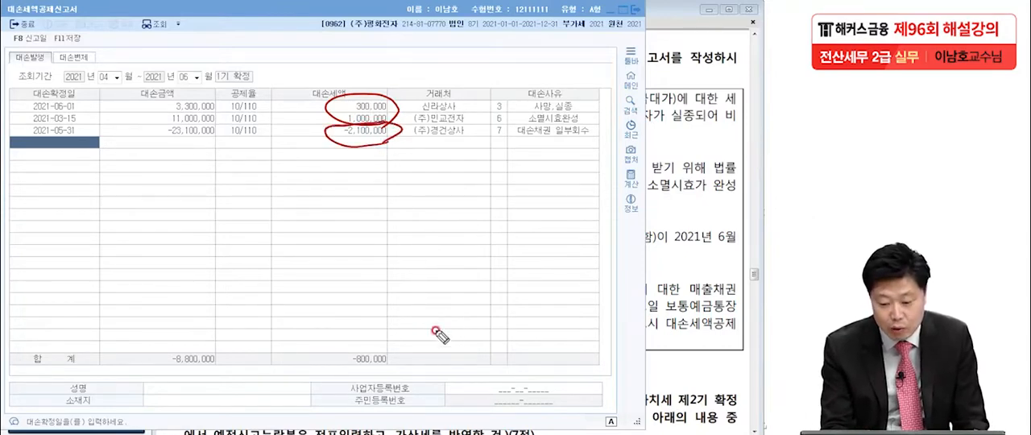
pyautogui.moveTo(405, 371)
pyautogui.mouseDown()
pyautogui.moveTo(396, 356)
pyautogui.moveTo(370, 379)
pyautogui.mouseUp()
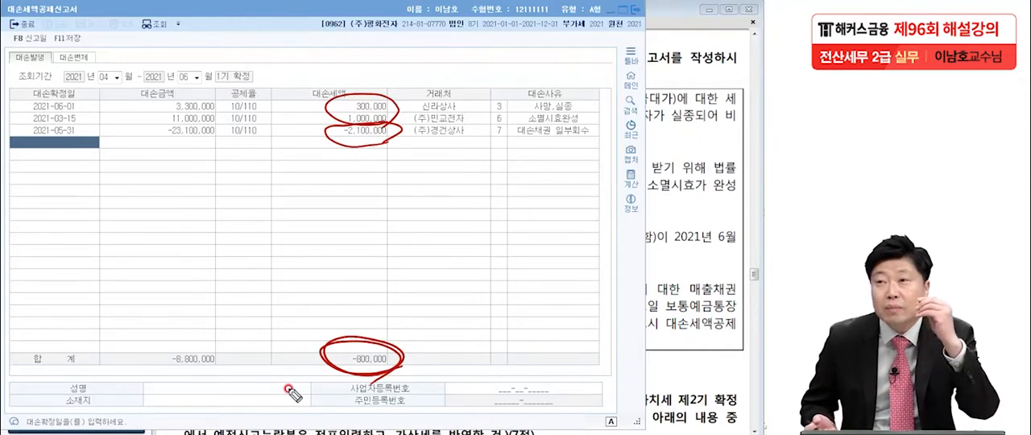
pyautogui.moveTo(396, 361); pyautogui.dragTo(427, 339)
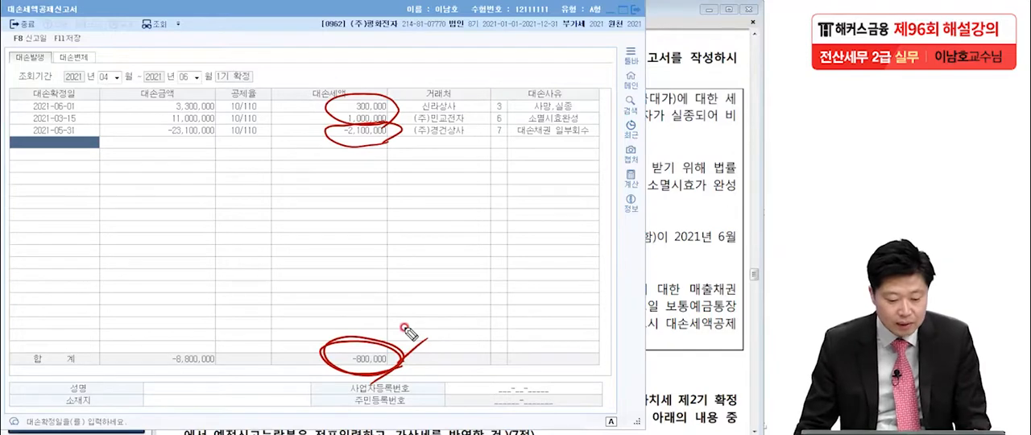
# Clear the pen marks and save the 대손세액공제신고서
pyautogui.press('Escape')
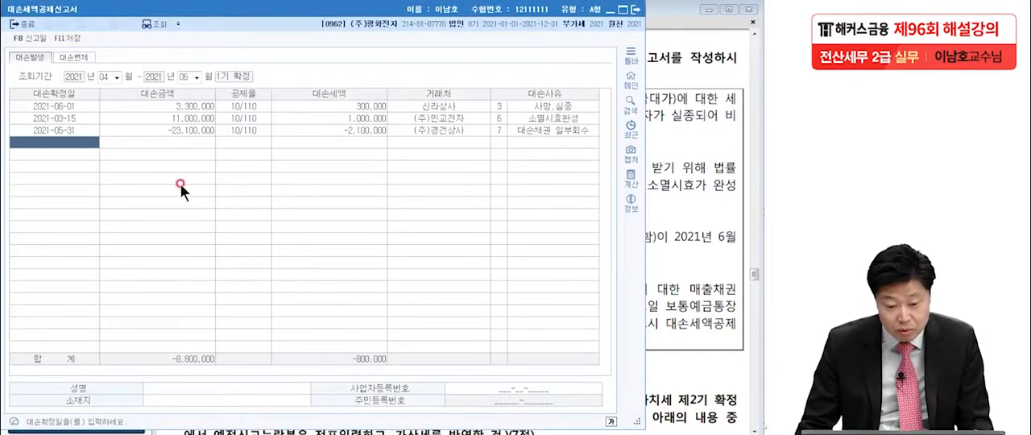
pyautogui.click(65, 39)
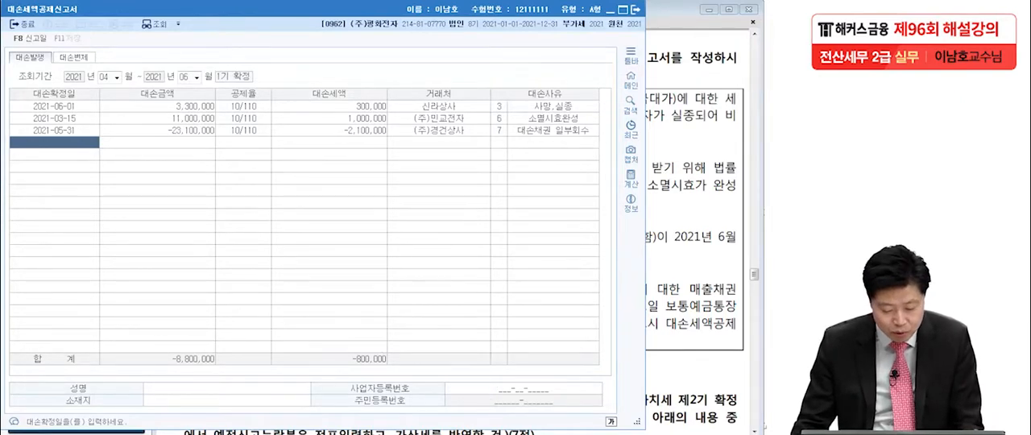
# Open the 부가가치세신고서 and load the period from 4월 1일 to 6월 30일, 2021
pyautogui.press('Escape')
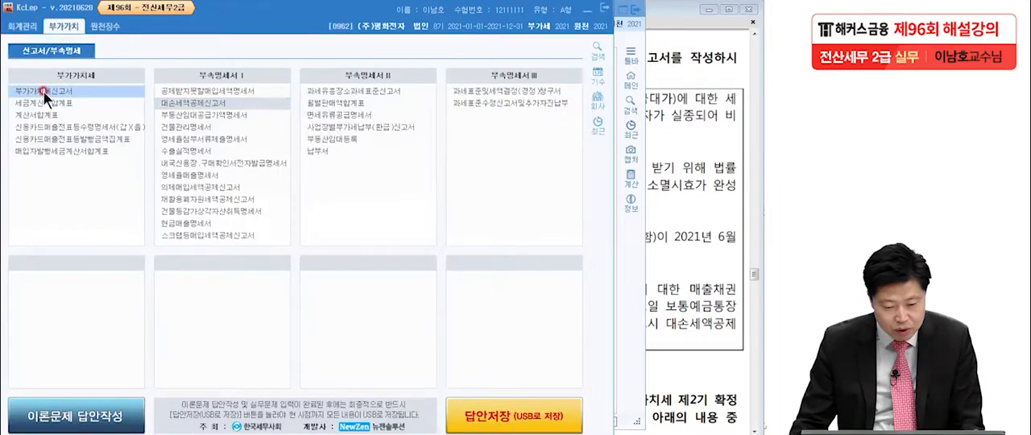
pyautogui.click(55, 95)
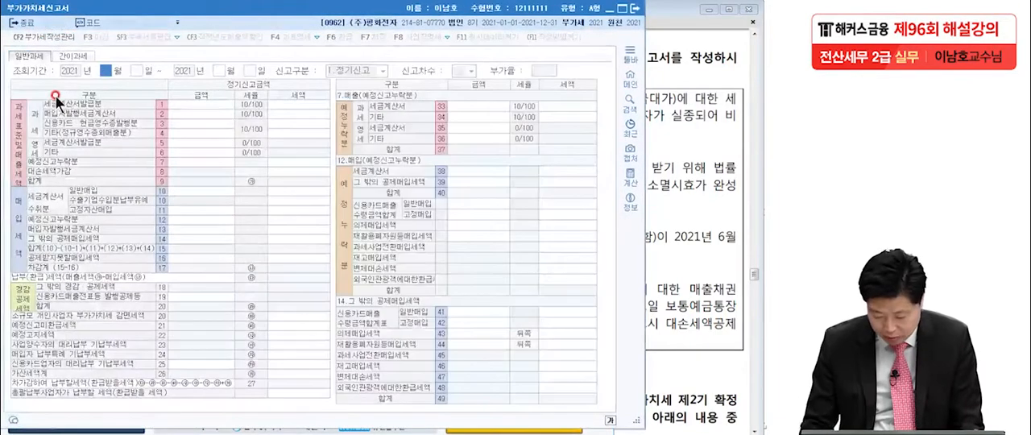
pyautogui.write('4')
pyautogui.press('Return')
pyautogui.press('Return')
pyautogui.write('6')
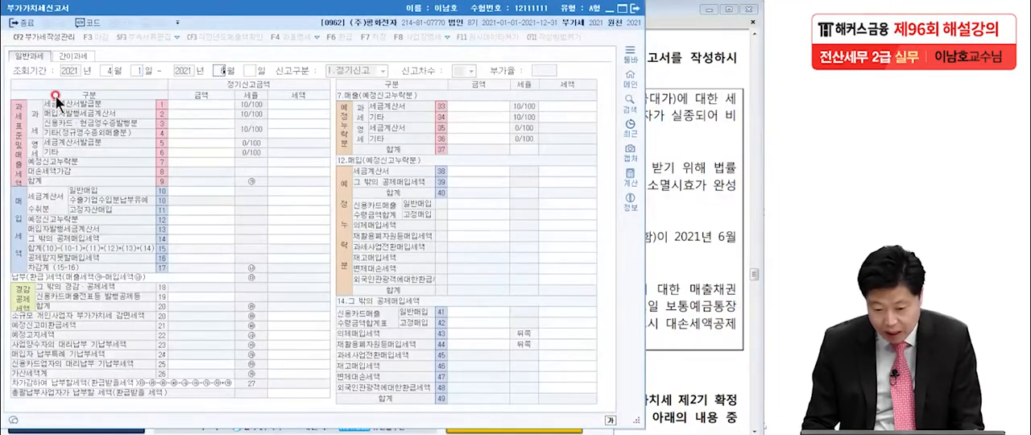
pyautogui.press('Return')
pyautogui.press('Return')
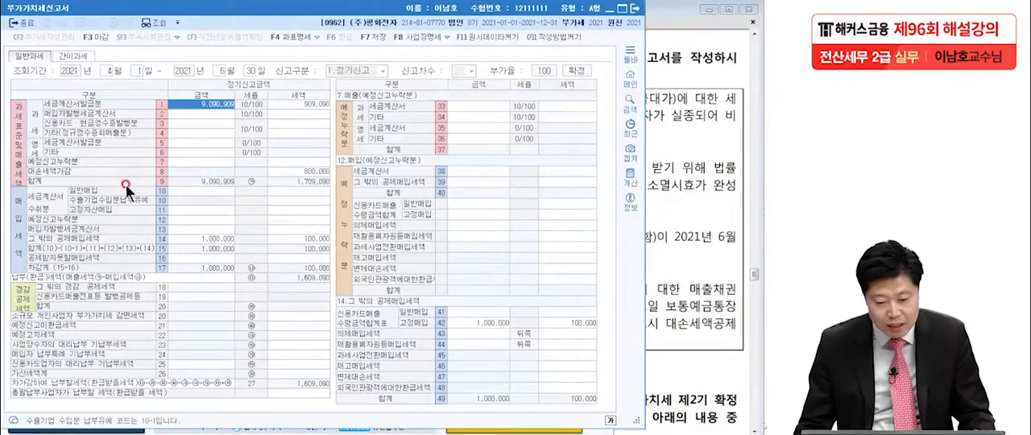
# Mark the 대손세액가감 row's label, empty 금액 cell and 세액 amount with the pen
pyautogui.click(76, 433)
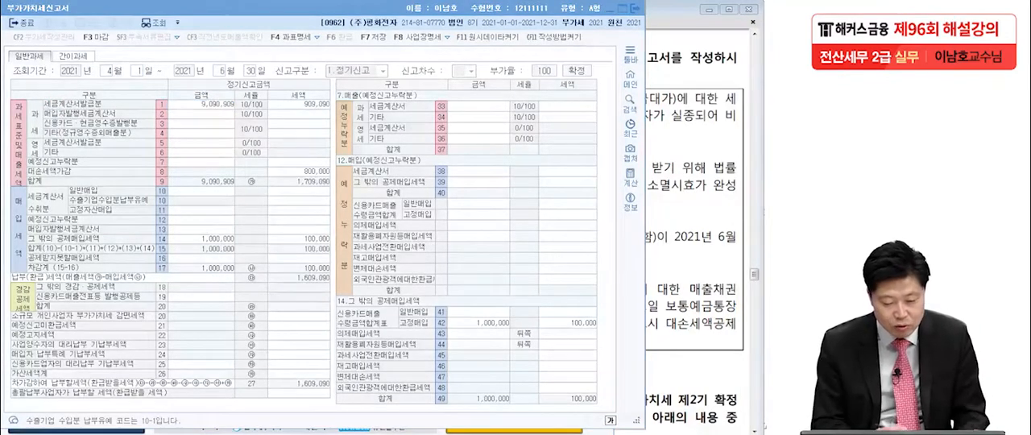
pyautogui.moveTo(81, 173)
pyautogui.mouseDown()
pyautogui.moveTo(29, 170)
pyautogui.moveTo(84, 173)
pyautogui.mouseUp()
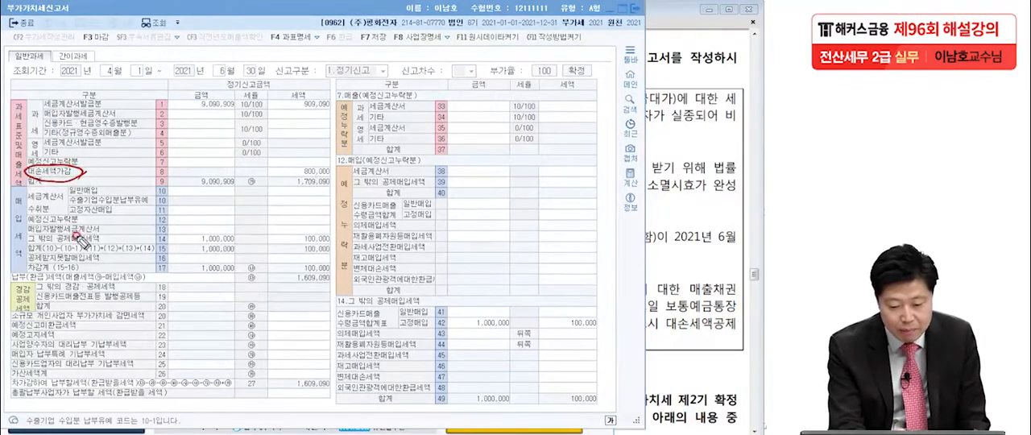
pyautogui.moveTo(169, 171)
pyautogui.mouseDown()
pyautogui.moveTo(235, 166)
pyautogui.moveTo(171, 177)
pyautogui.mouseUp()
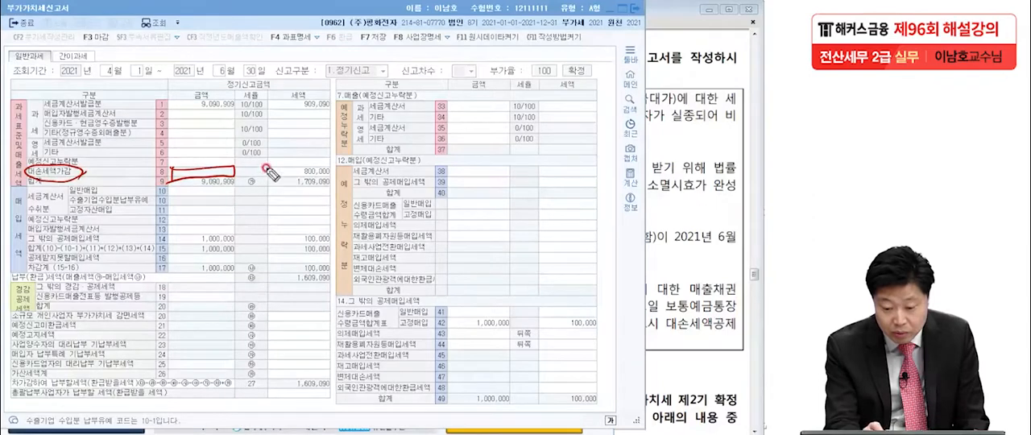
pyautogui.moveTo(283, 165)
pyautogui.mouseDown()
pyautogui.moveTo(355, 164)
pyautogui.moveTo(292, 179)
pyautogui.moveTo(285, 169)
pyautogui.mouseUp()
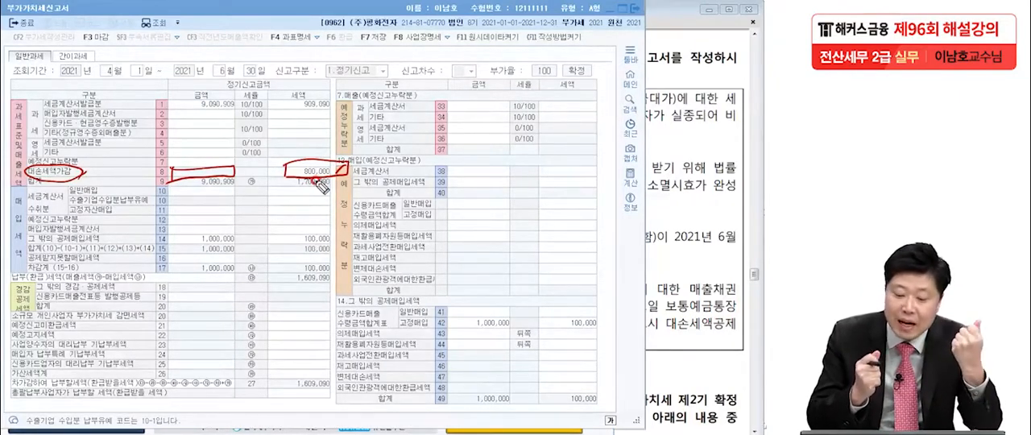
pyautogui.moveTo(296, 176); pyautogui.dragTo(330, 179)
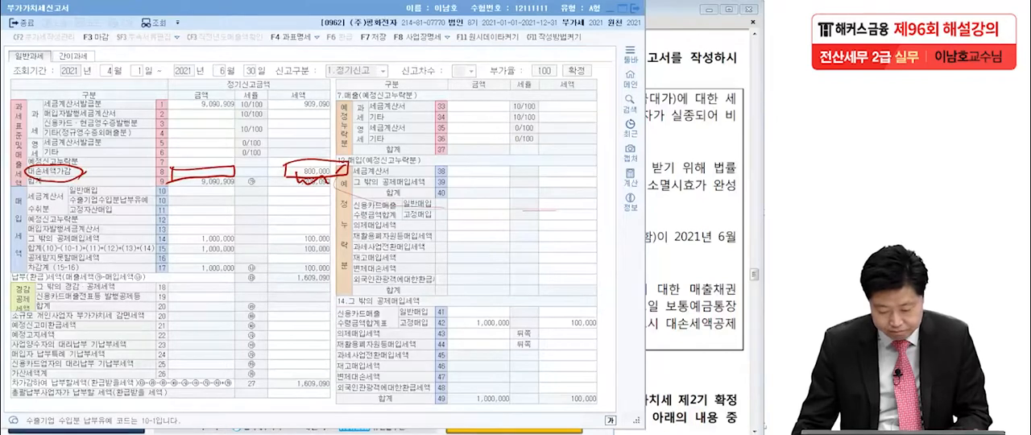
# Compare the marked 세액 with the 대손세액 합계 in the 대손세액공제신고서, return to the 부가가치세신고서 and clear the pen marks
pyautogui.hotkey('alt', 'Tab')
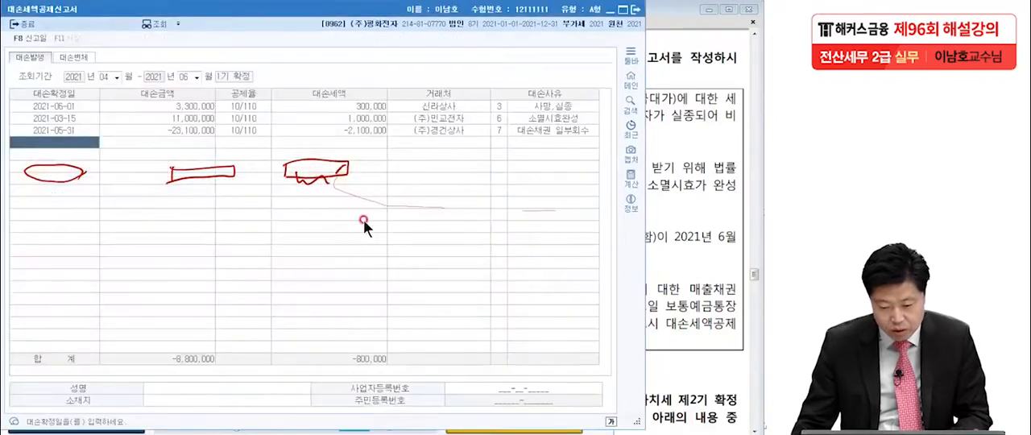
pyautogui.click(360, 359)
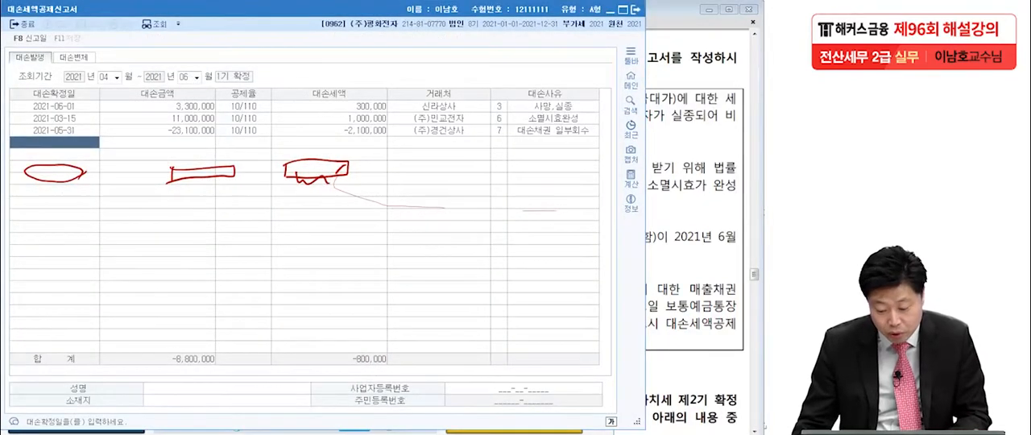
pyautogui.hotkey('alt', 'Tab')
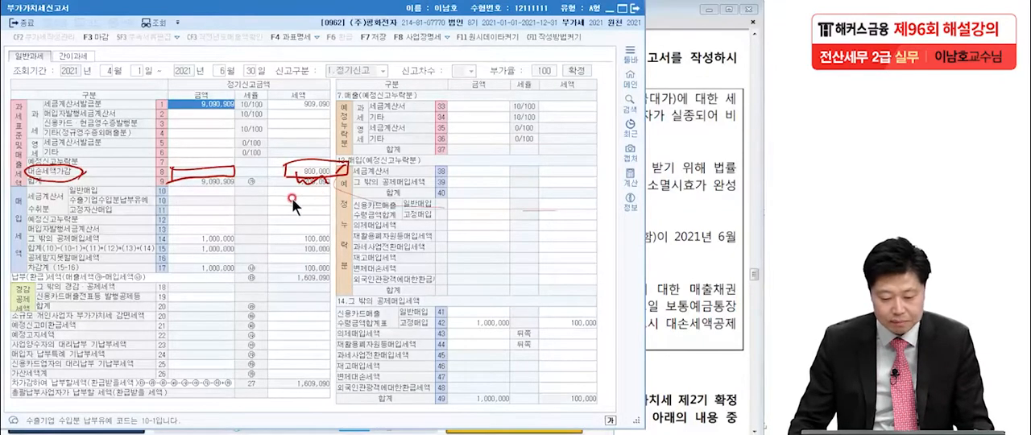
pyautogui.press('Escape')
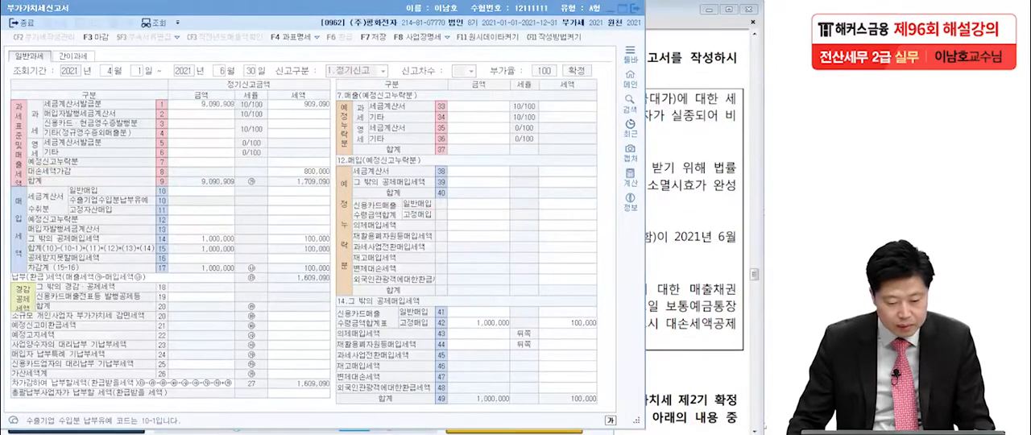
# Close the 부가가치세신고서 with its data saved, and close the 대손세액공제신고서
pyautogui.click(636, 8)
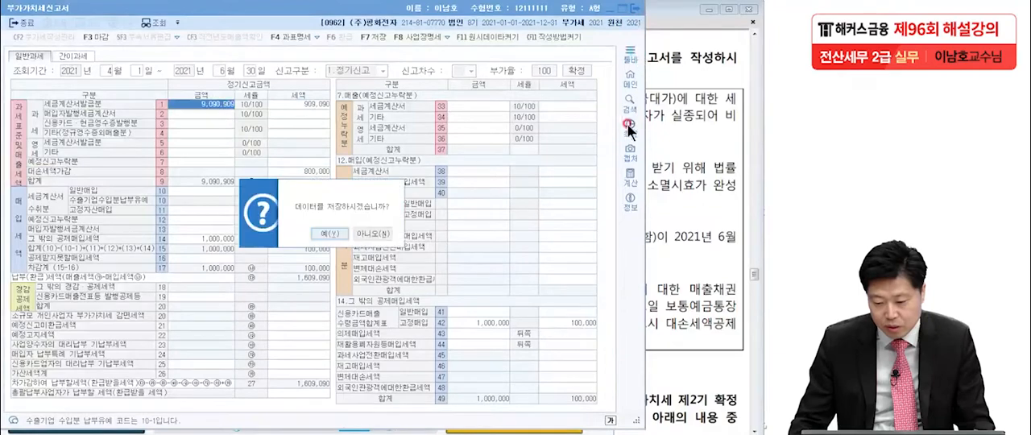
pyautogui.click(337, 233)
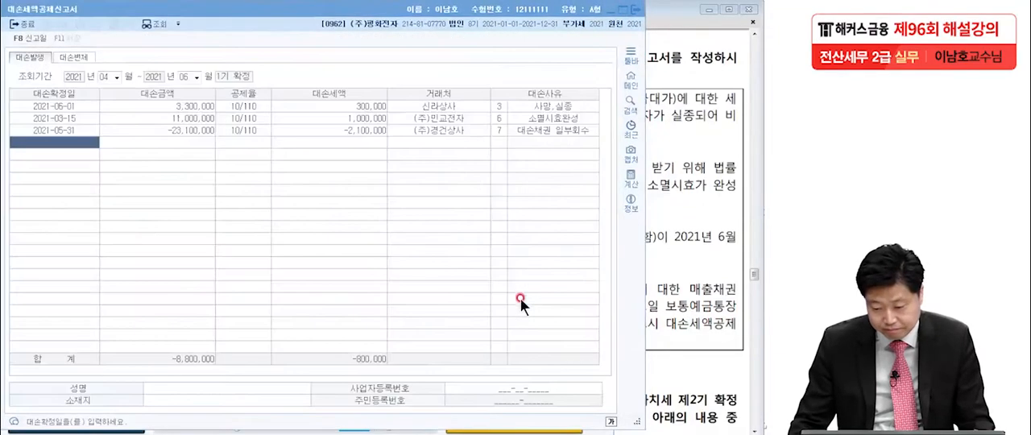
pyautogui.click(636, 9)
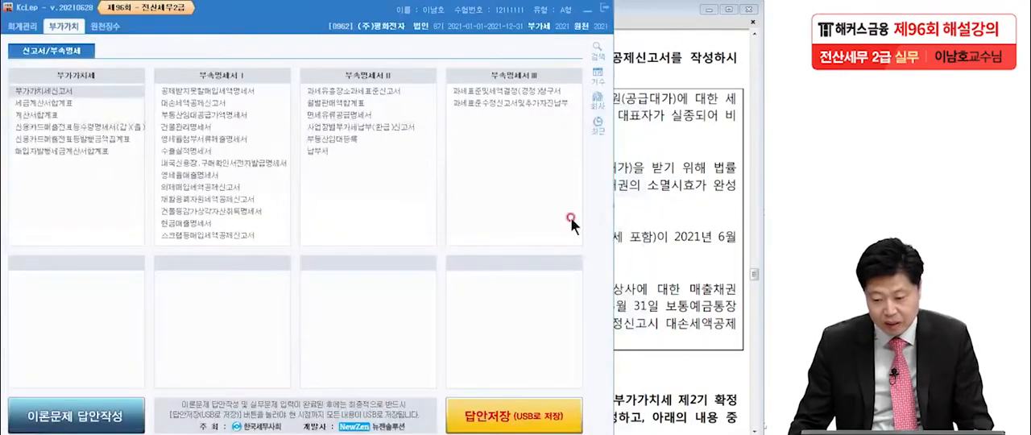
# Bring up question [2] in the exam PDF and underline its instructions on 제시된 자료, 예정신고누락분 전표입력 and 가산세 반영
pyautogui.click(632, 211)
pyautogui.scroll(-10, 624, 274)
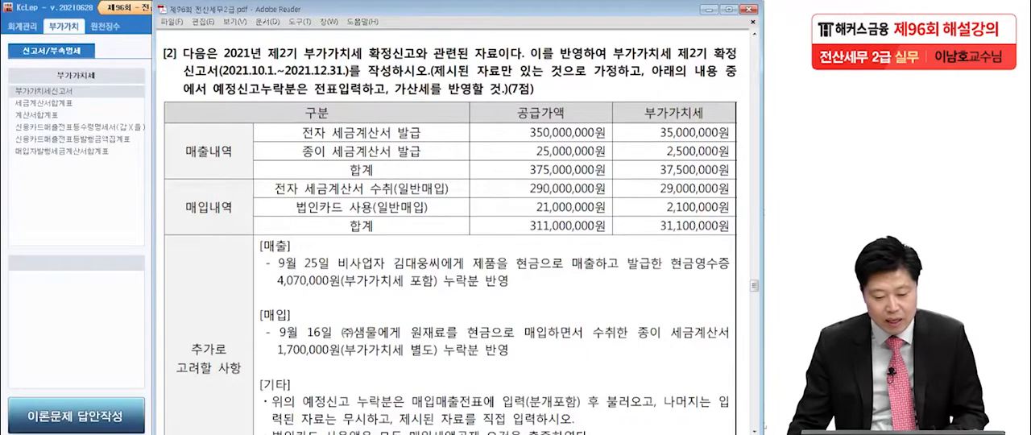
pyautogui.hotkey('alt', 'Tab')
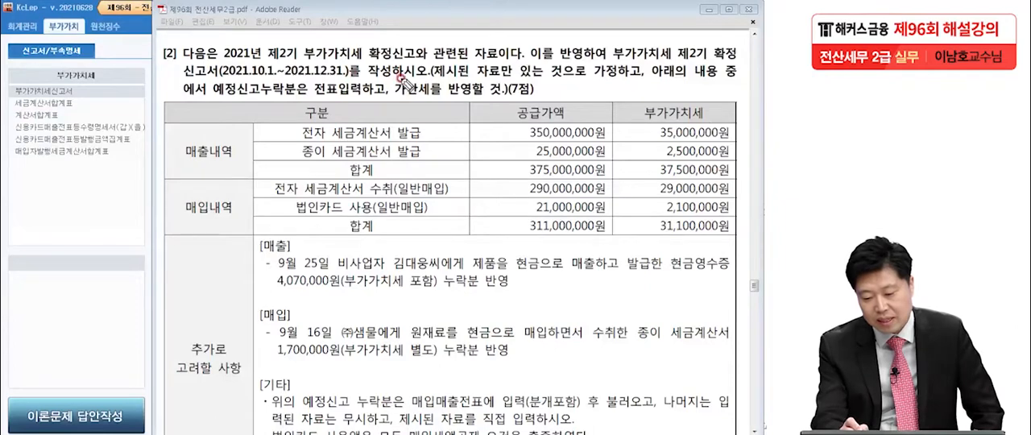
pyautogui.moveTo(437, 78); pyautogui.dragTo(617, 79)
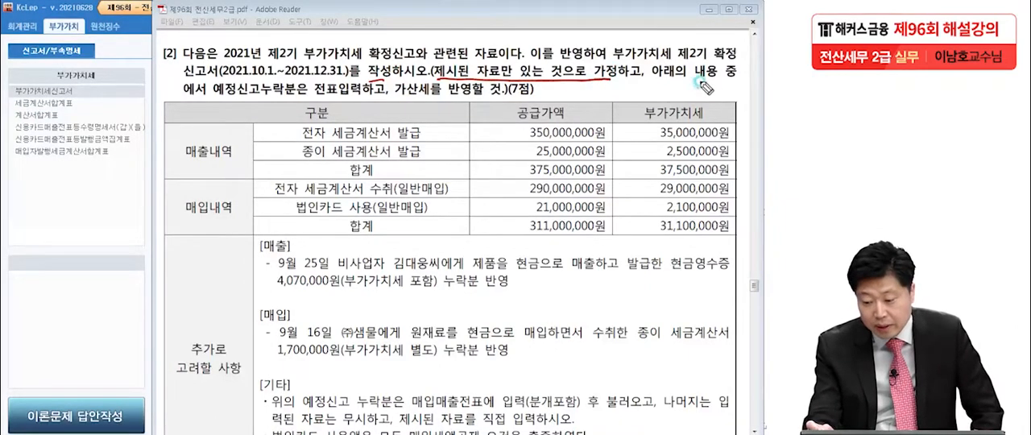
pyautogui.moveTo(213, 98)
pyautogui.mouseDown()
pyautogui.moveTo(301, 99)
pyautogui.moveTo(235, 81)
pyautogui.moveTo(309, 103)
pyautogui.moveTo(481, 100)
pyautogui.mouseUp()
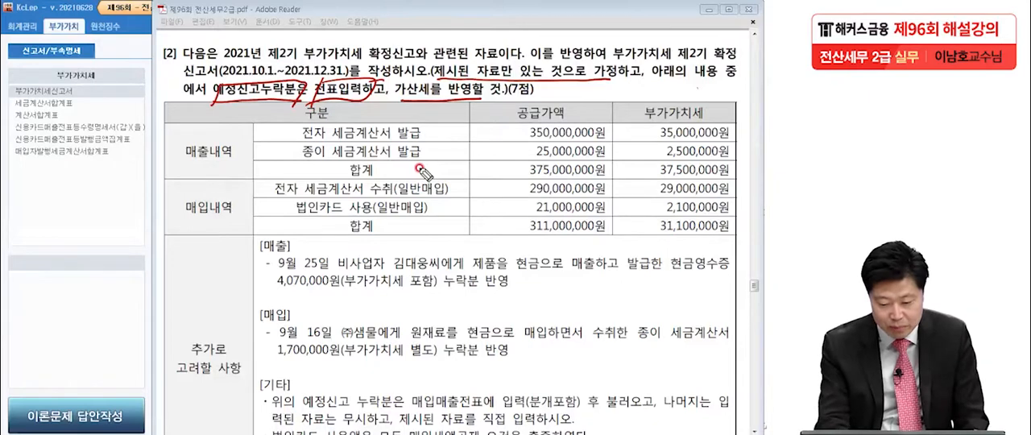
# Circle the [매출] and [매입] headings, mark their omitted items and 전표입력 with the pen, and clear the marks
pyautogui.moveTo(283, 232); pyautogui.dragTo(297, 259)
pyautogui.moveTo(282, 305); pyautogui.dragTo(278, 310)
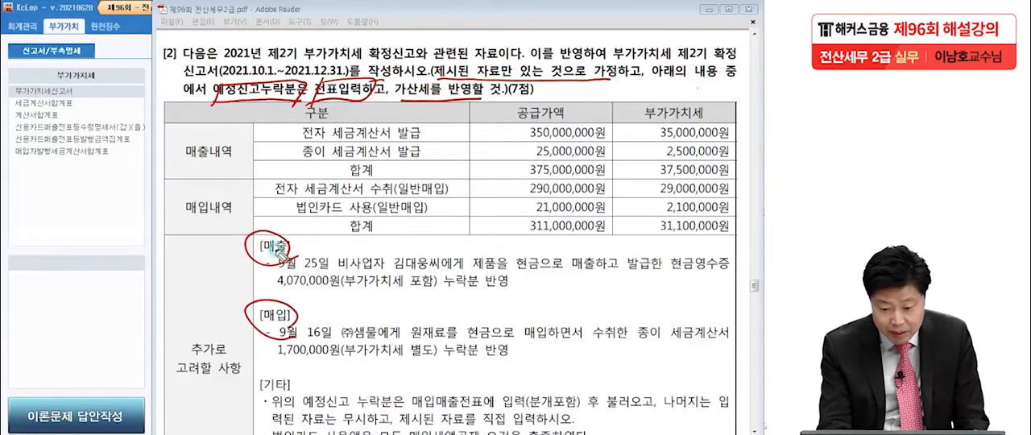
pyautogui.click(522, 288)
pyautogui.click(533, 374)
pyautogui.click(528, 292)
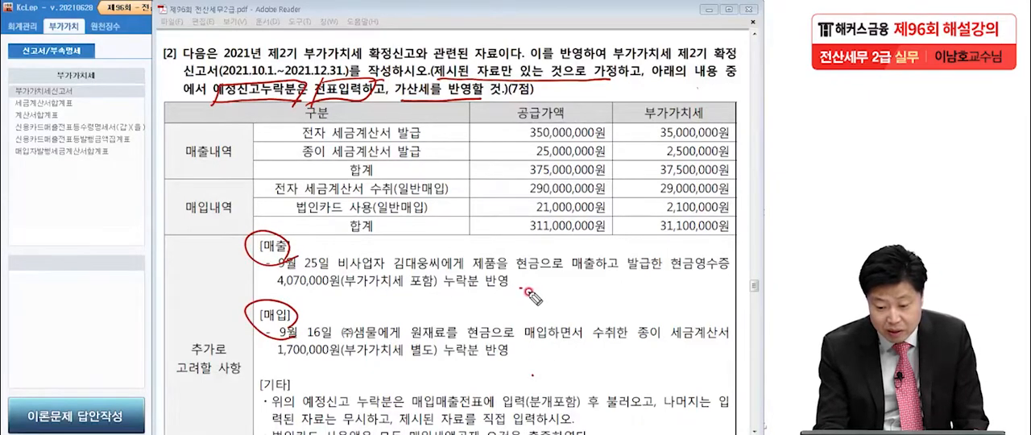
pyautogui.moveTo(315, 100); pyautogui.dragTo(373, 100)
pyautogui.click(525, 289)
pyautogui.click(528, 369)
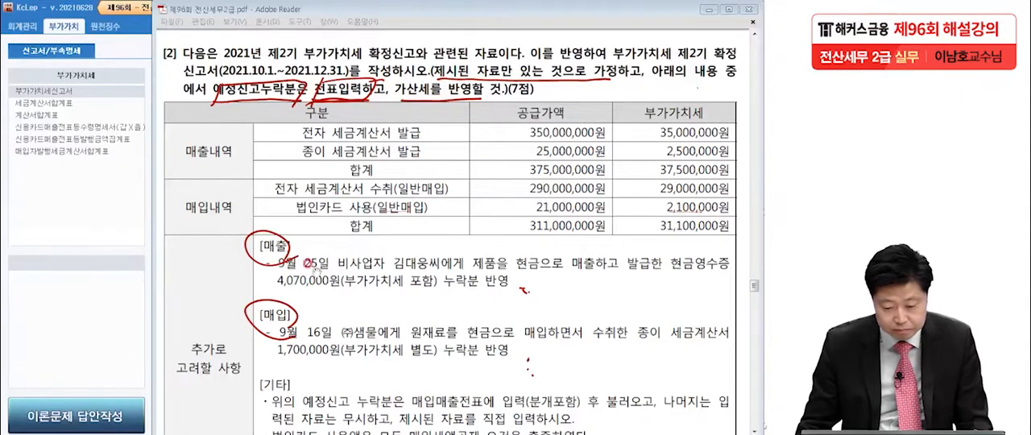
pyautogui.press('Escape')
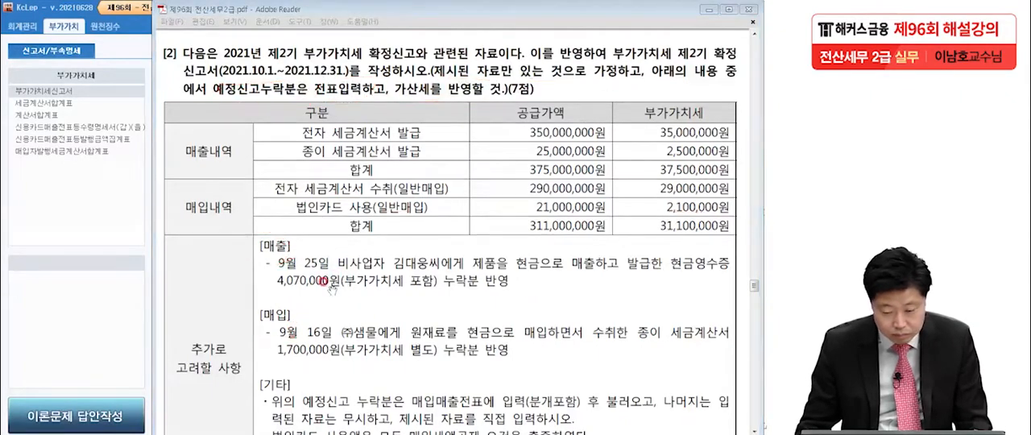
# Review question [2]'s additional conditions, open 매입매출전표입력 and start an entry dated 2021년 9월 25일
pyautogui.scroll(-2, 347, 314)
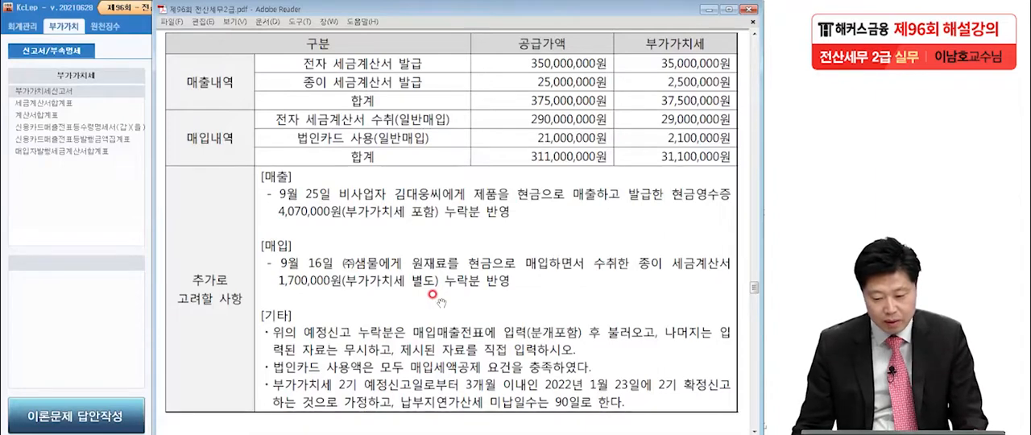
pyautogui.click(87, 187)
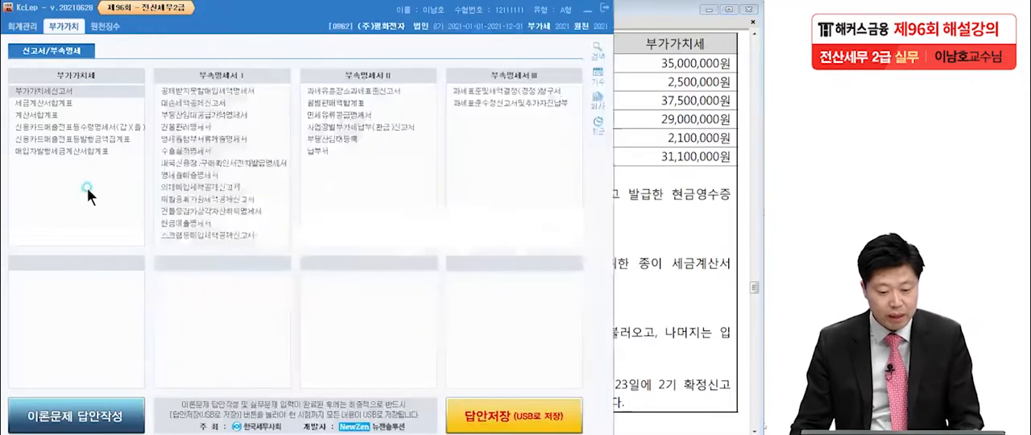
pyautogui.click(21, 29)
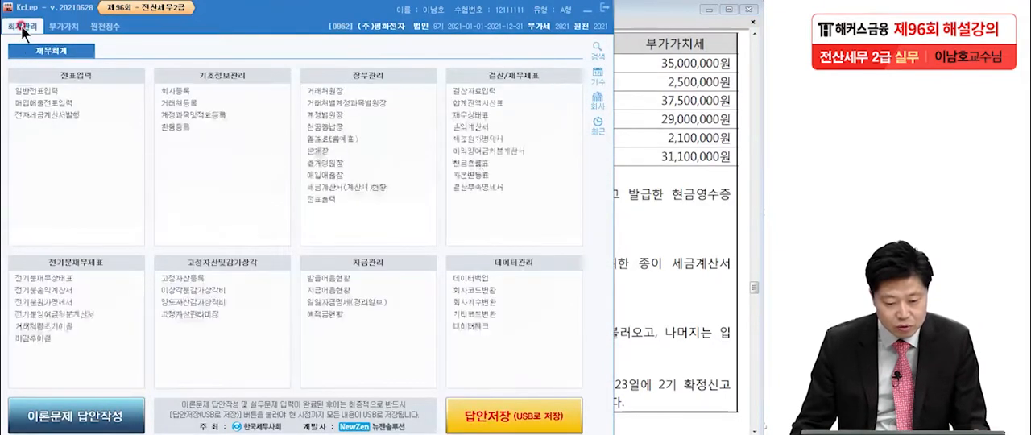
pyautogui.click(46, 102)
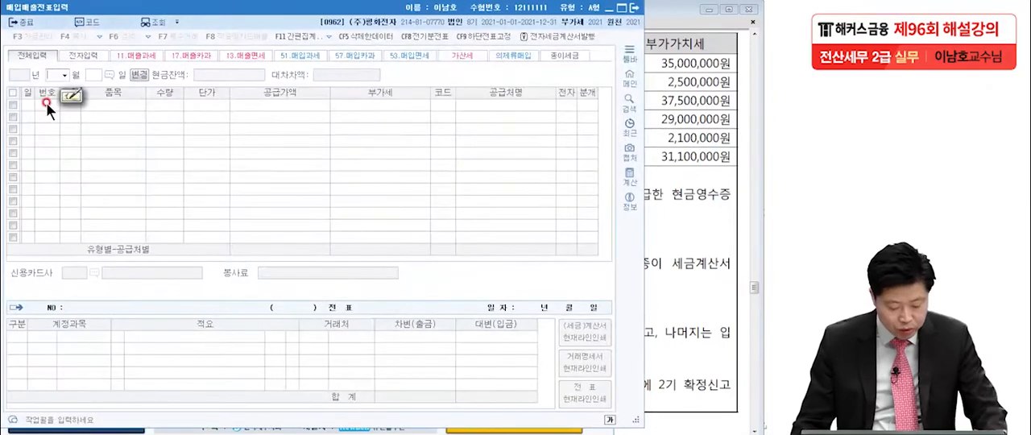
pyautogui.click(670, 201)
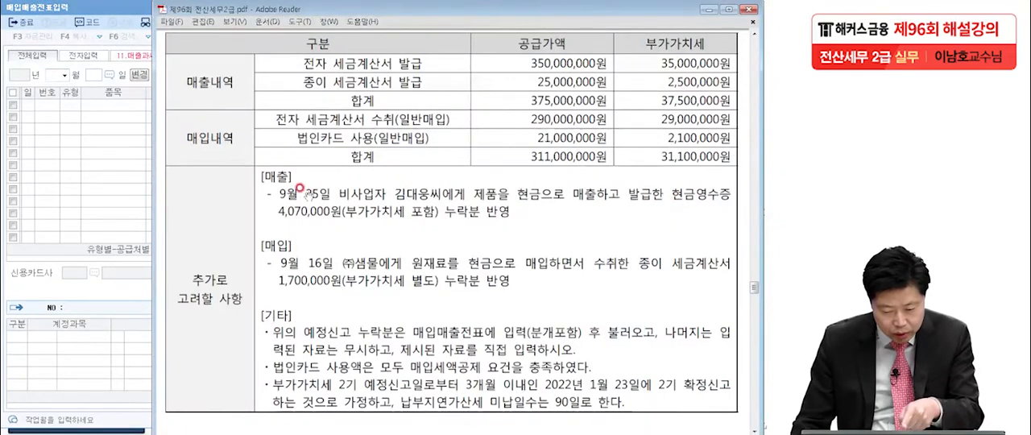
pyautogui.click(93, 168)
pyautogui.write('0925')
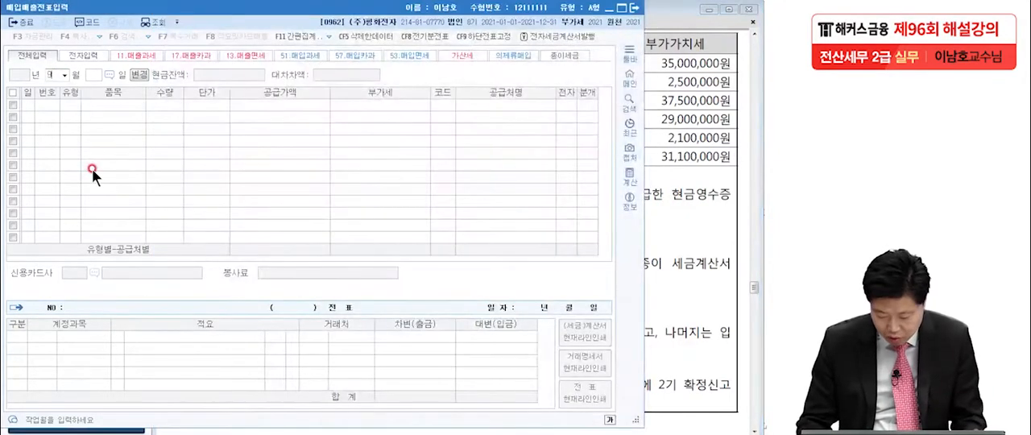
pyautogui.press('Return')
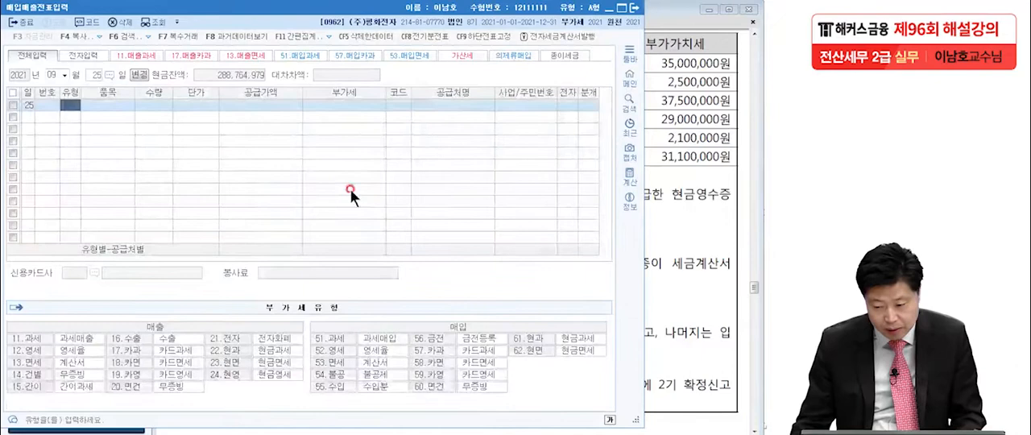
# Bring up the exam PDF and underline 9월 25일, 부가가치세 포함 and 현금영수증 in the [매출] item with the pen
pyautogui.click(661, 204)
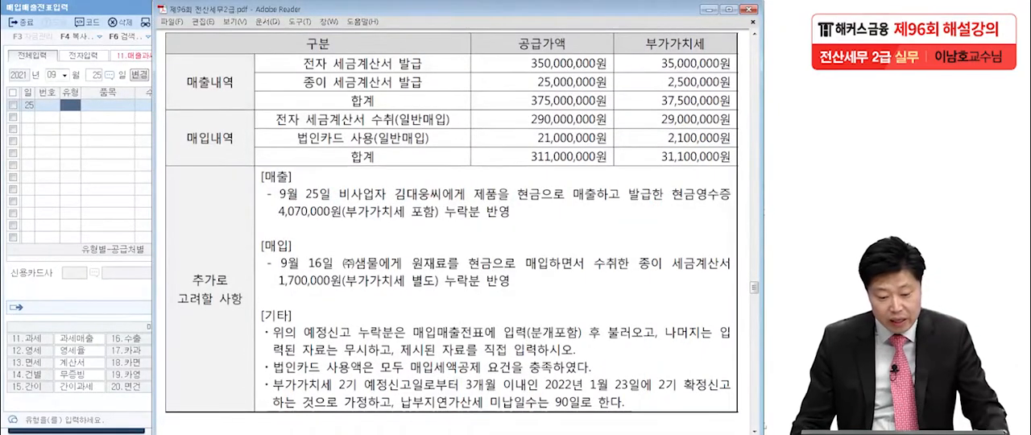
pyautogui.hotkey('alt', 'Tab')
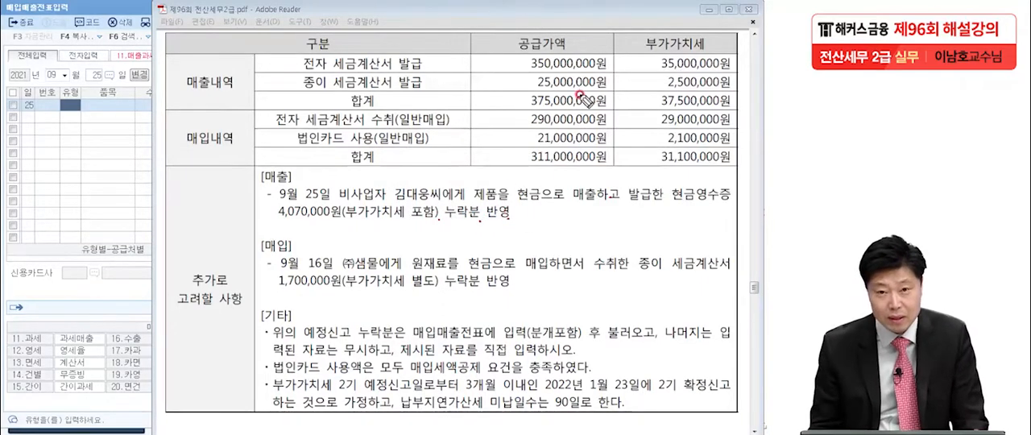
pyautogui.moveTo(268, 207); pyautogui.dragTo(330, 198)
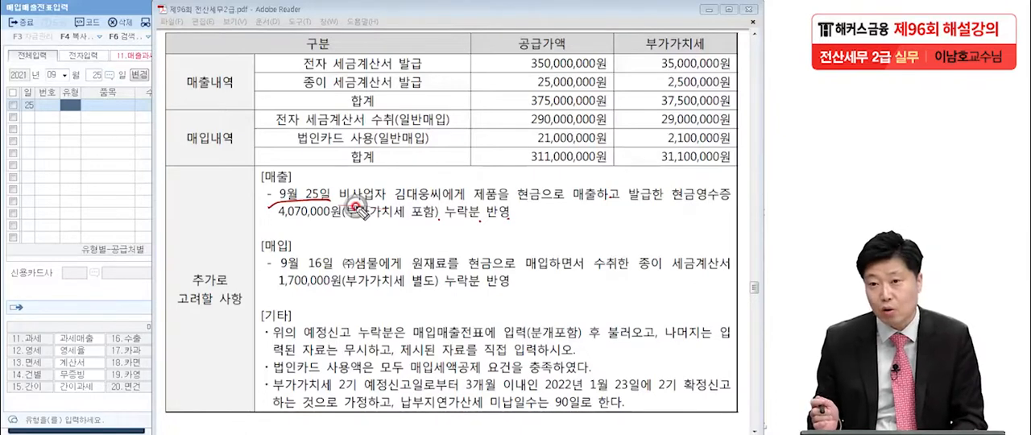
pyautogui.moveTo(355, 207); pyautogui.dragTo(367, 207)
pyautogui.click(509, 220)
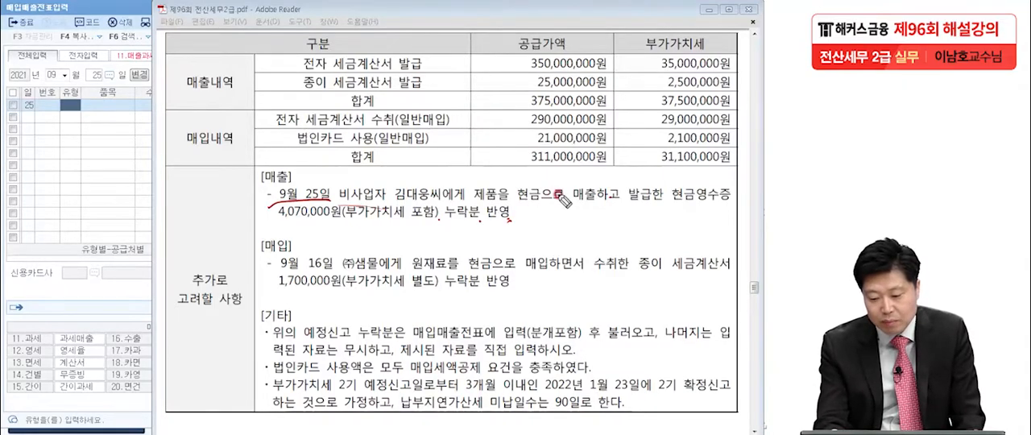
pyautogui.moveTo(346, 230); pyautogui.dragTo(439, 228)
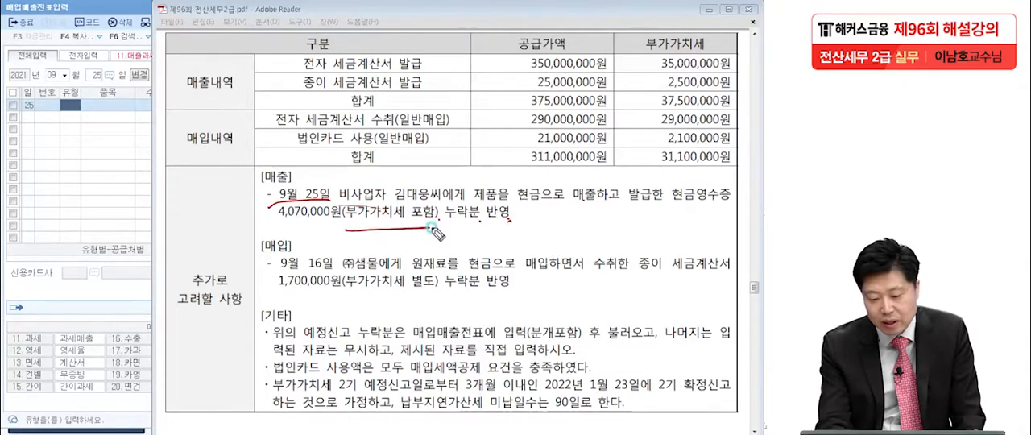
pyautogui.moveTo(651, 206); pyautogui.dragTo(729, 204)
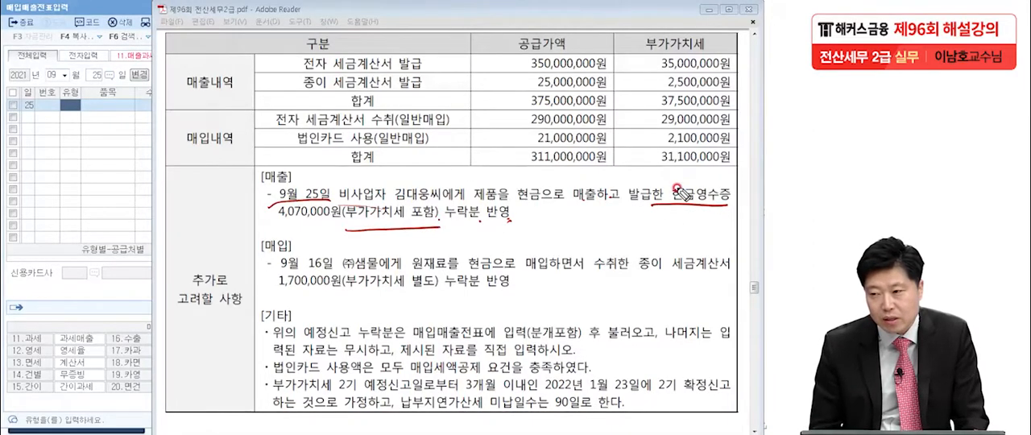
# Write and circle type code 22 over the voucher grid, circle 현금 in the [매출] item, and clear the pen marks
pyautogui.moveTo(86, 191); pyautogui.dragTo(121, 214)
pyautogui.moveTo(121, 191)
pyautogui.mouseDown()
pyautogui.moveTo(142, 208)
pyautogui.moveTo(145, 192)
pyautogui.moveTo(141, 246)
pyautogui.mouseUp()
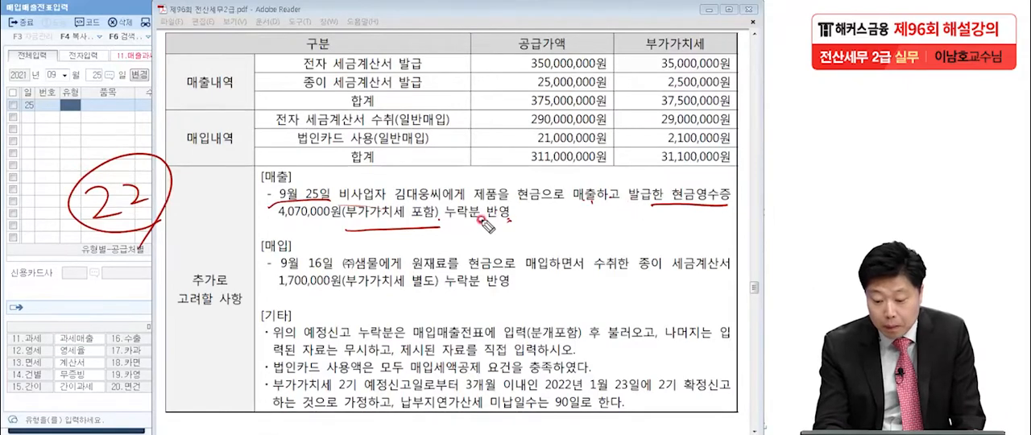
pyautogui.moveTo(496, 192)
pyautogui.mouseDown()
pyautogui.moveTo(532, 206)
pyautogui.moveTo(507, 227)
pyautogui.mouseUp()
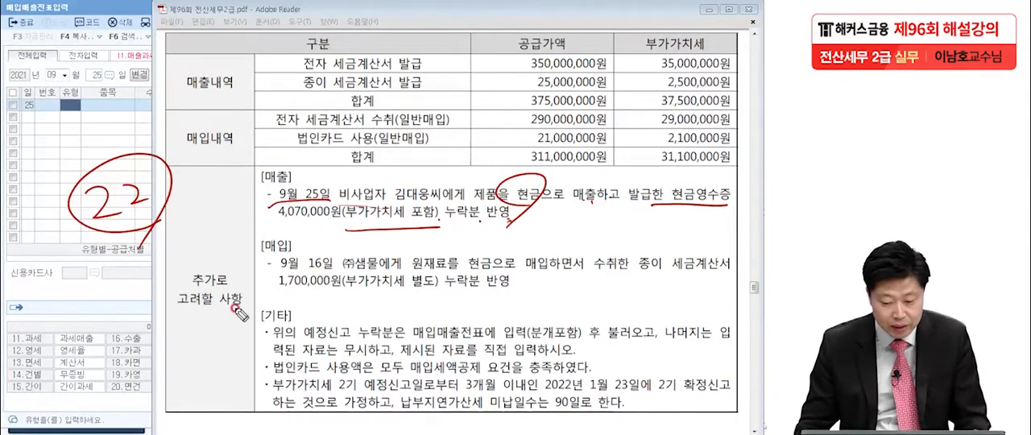
pyautogui.press('Escape')
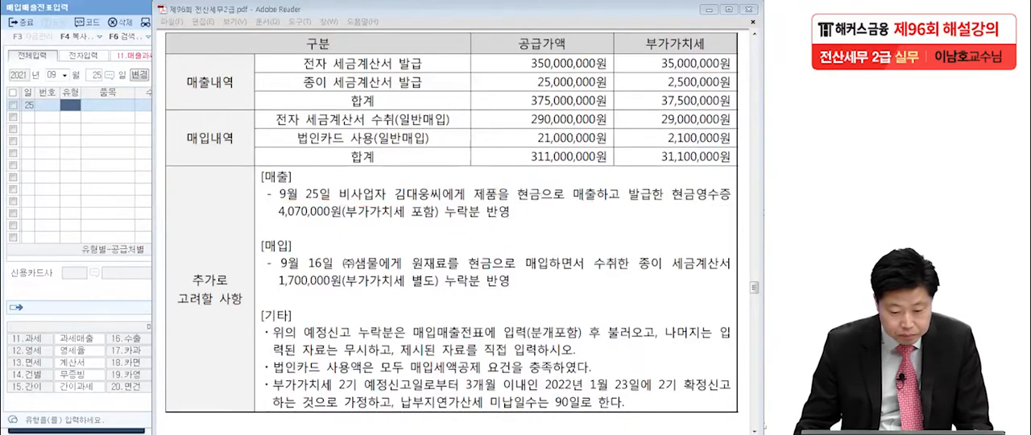
# Set the September 25 entry's 유형 to 22.현과 and enter the VAT-inclusive amount of 4,070,000원 as its 공급가액
pyautogui.click(72, 158)
pyautogui.write('22')
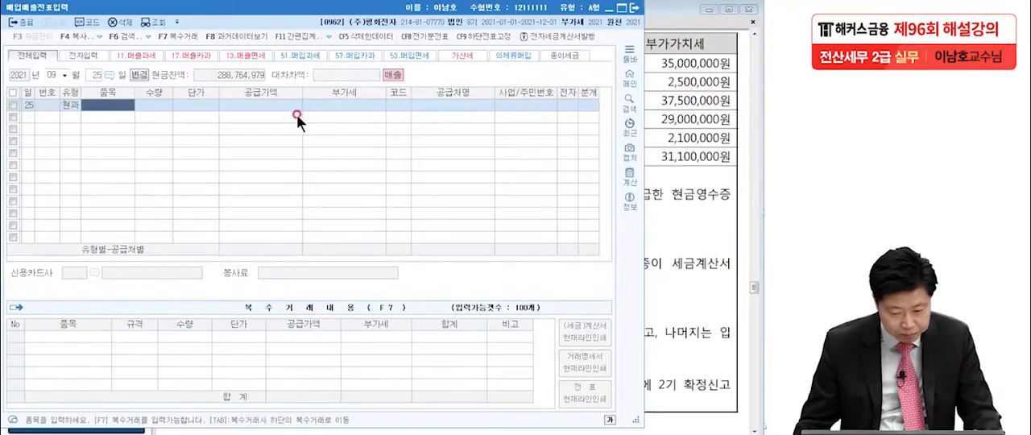
pyautogui.click(277, 107)
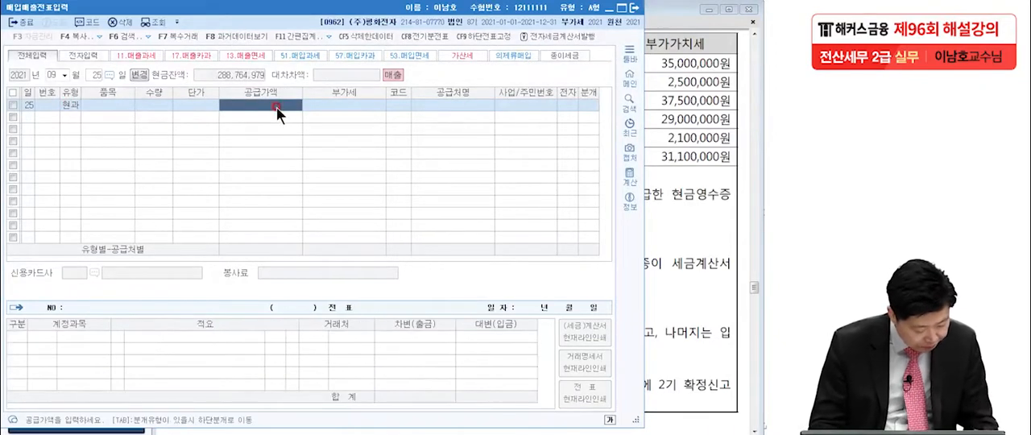
pyautogui.write('4070')
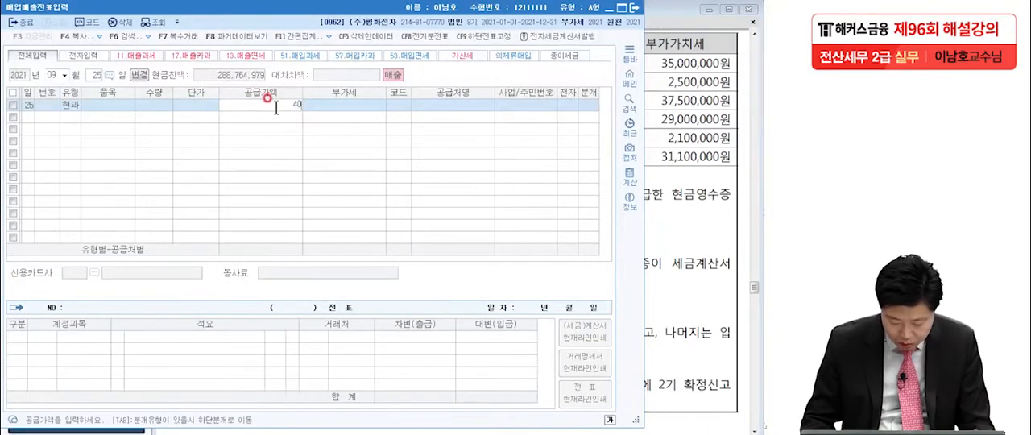
pyautogui.press('Return')
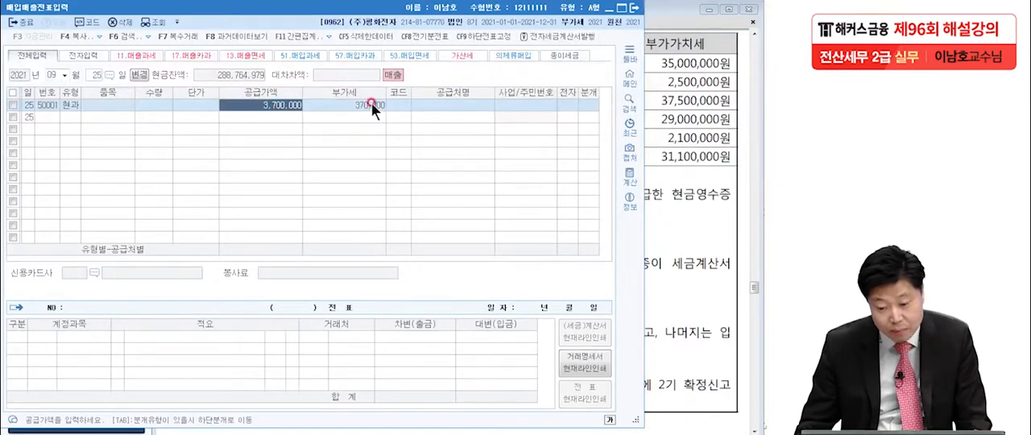
# Assign the individual customer named in the [매출] item as 공급처 and set the entry's 분개 to 혼합
pyautogui.click(372, 105)
pyautogui.click(398, 105)
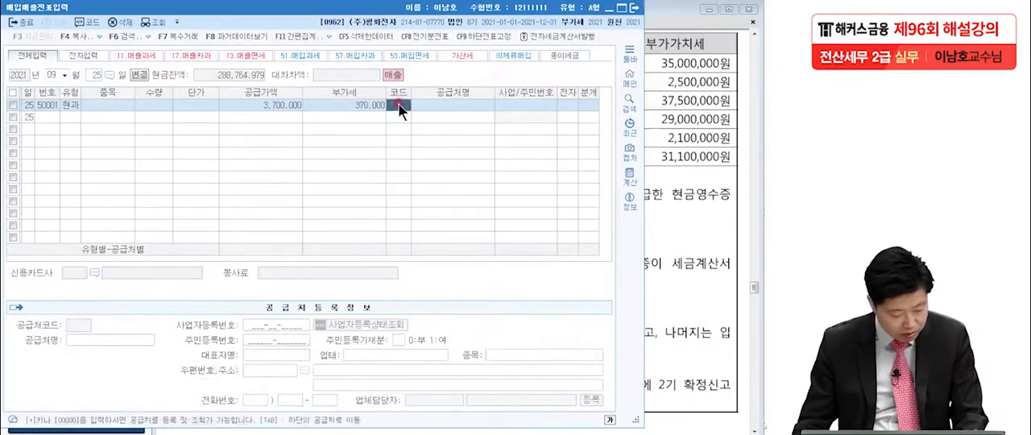
pyautogui.write('김대')
pyautogui.press('Return')
pyautogui.press('Return')
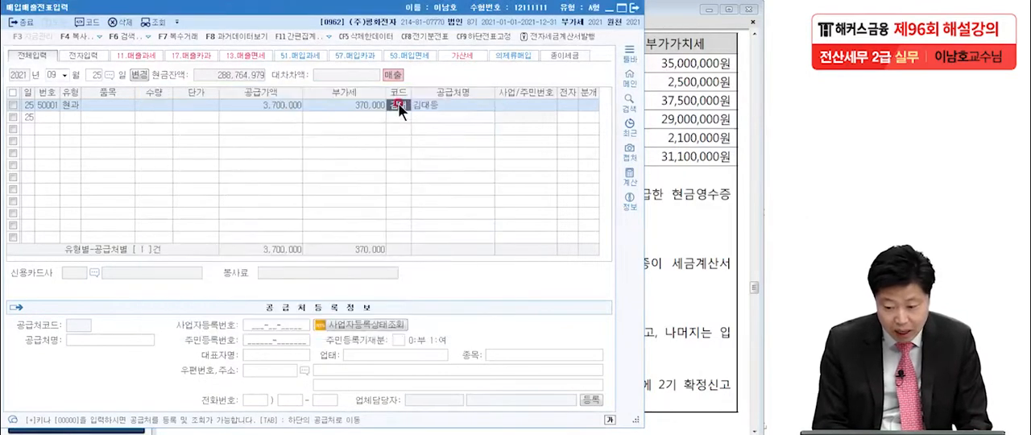
pyautogui.write('3')
pyautogui.press('Return')
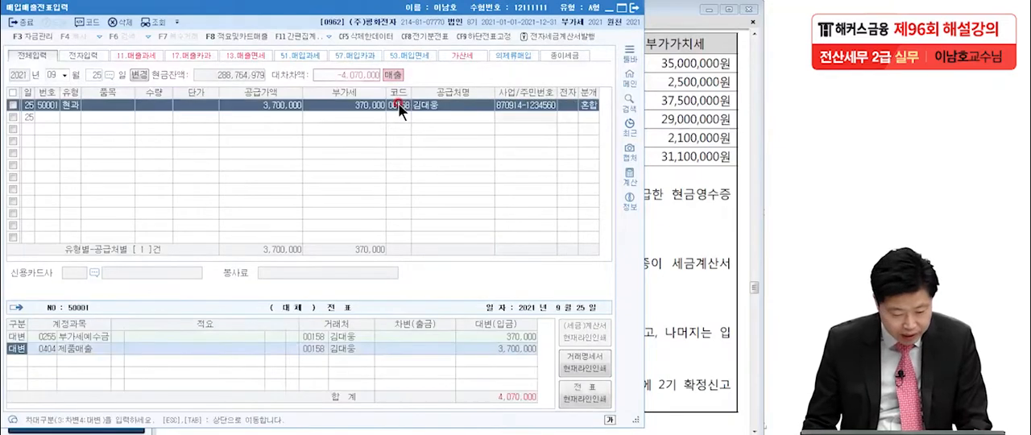
# Add a 차변 line for 현금 of 4,070,000원 to the journal entry and return to the voucher row
pyautogui.write('3')
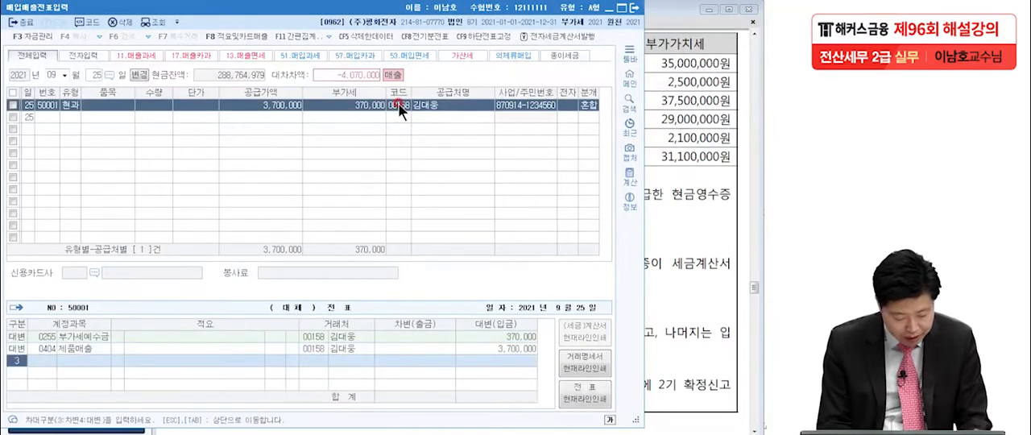
pyautogui.press('Return')
pyautogui.write('현금')
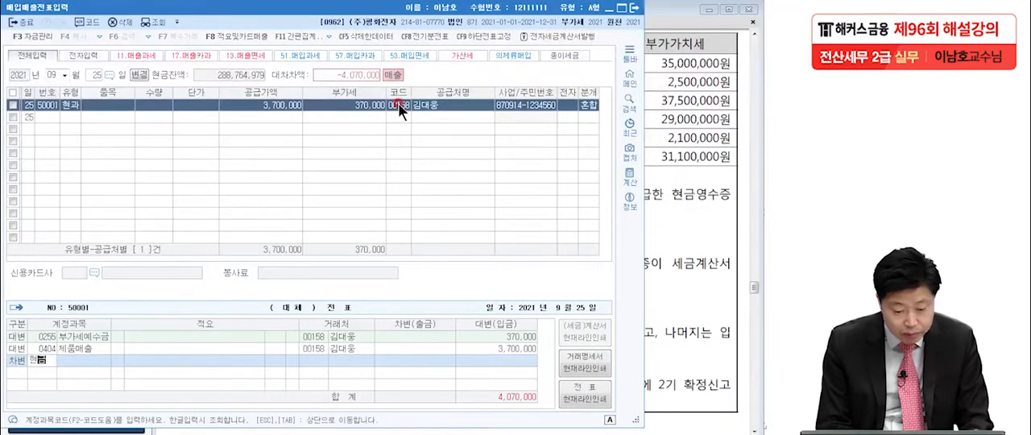
pyautogui.press('Return')
pyautogui.press('Return')
pyautogui.press('Return')
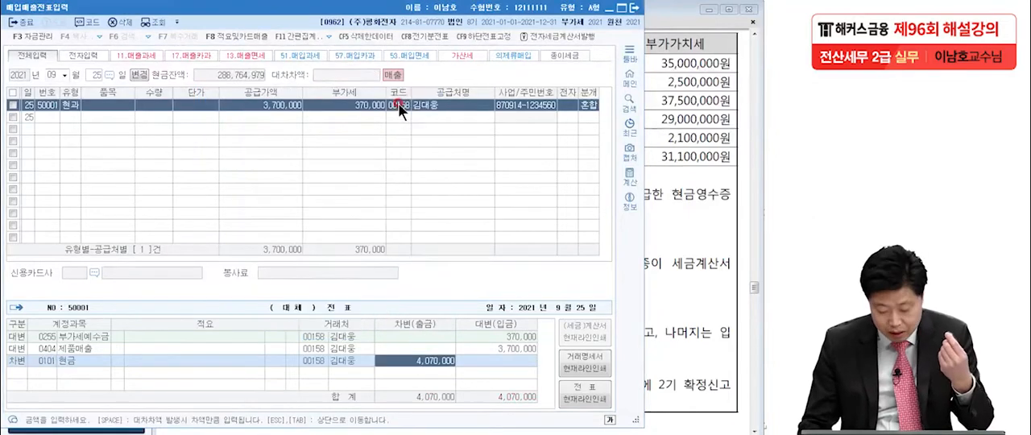
pyautogui.press('Tab')
pyautogui.click(258, 105)
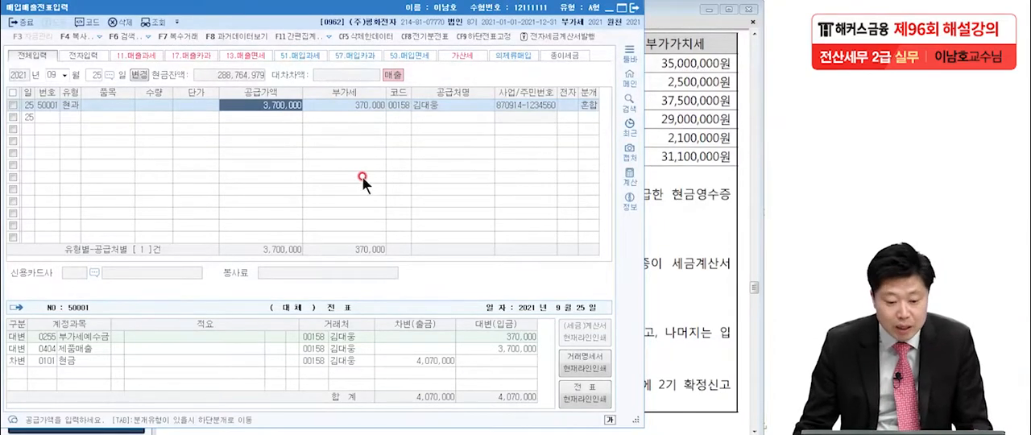
# Mark the September 25 sales voucher as 예정신고누락분 with 확정신고 개시년월 set to 2021년 10월
pyautogui.click(13, 105)
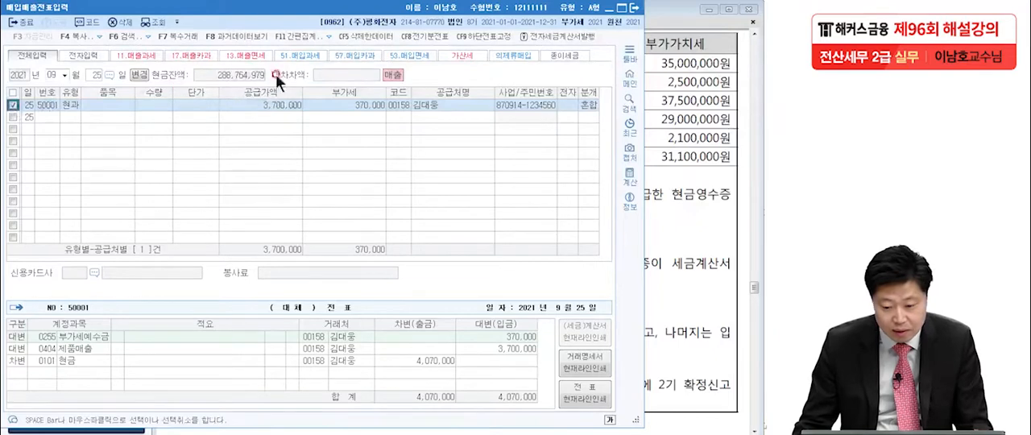
pyautogui.click(328, 34)
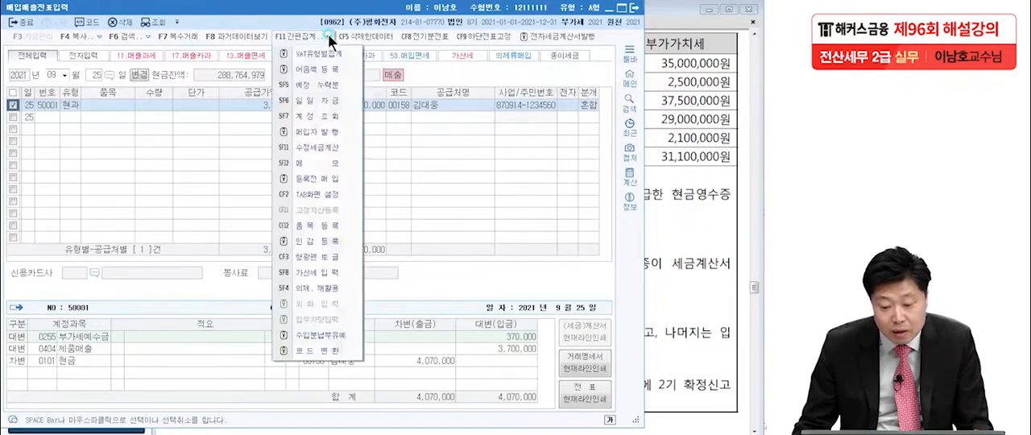
pyautogui.click(324, 81)
pyautogui.write('2021')
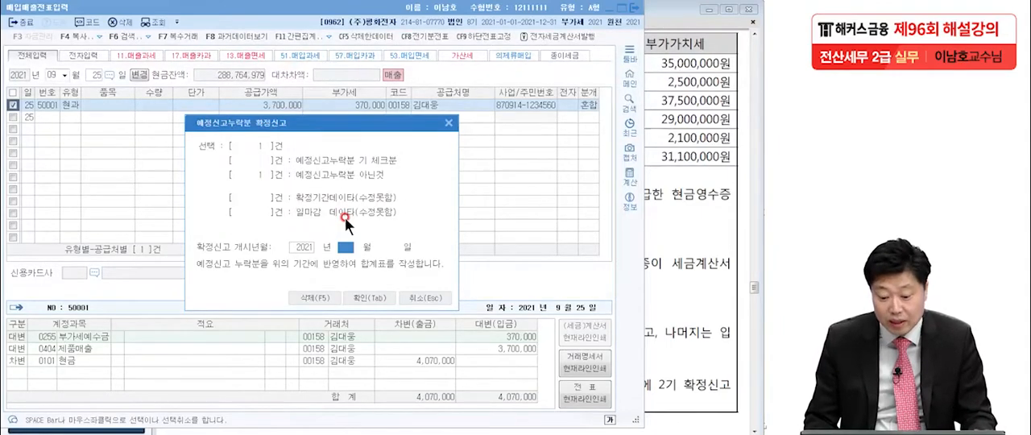
pyautogui.write('10')
pyautogui.press('Return')
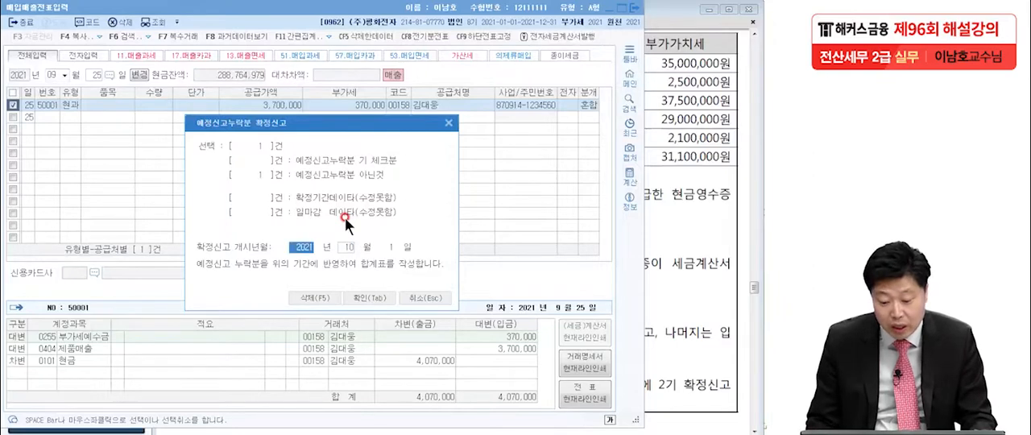
pyautogui.click(370, 295)
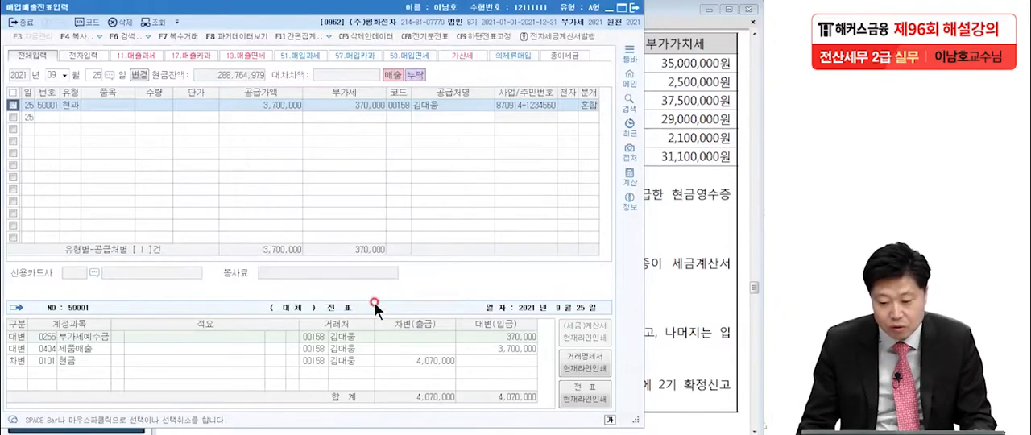
pyautogui.click(122, 106)
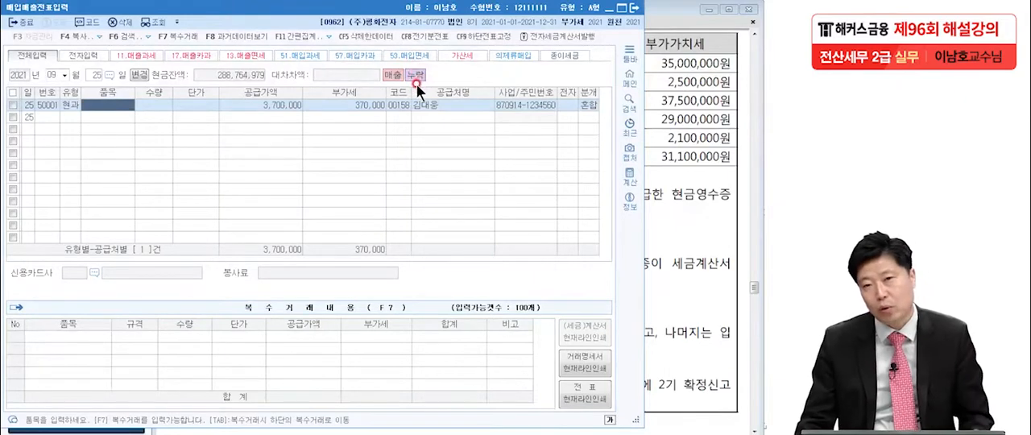
# Check the [매입] item in the exam PDF and start a new voucher entry dated 2021년 9월 16일
pyautogui.click(650, 137)
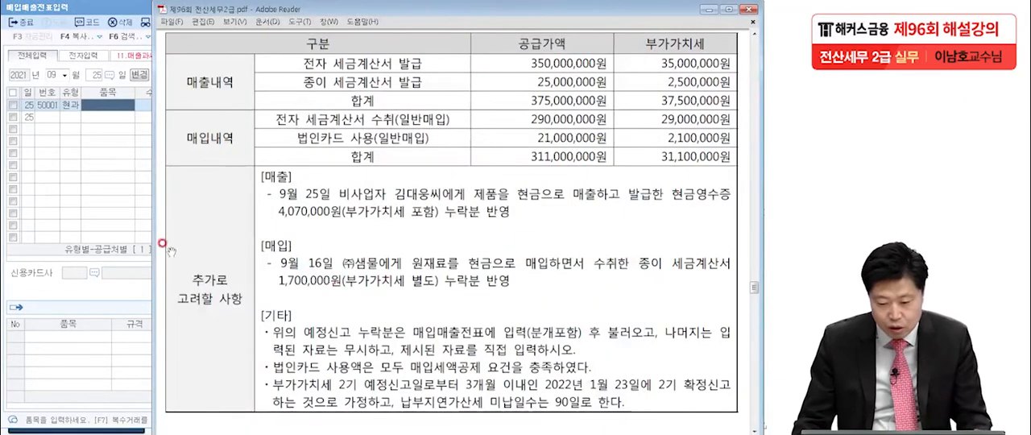
pyautogui.click(81, 201)
pyautogui.click(91, 73)
pyautogui.write('16')
pyautogui.press('Return')
# In the PDF's [매입] item, mark 원재료, 별도 and 종이 세금계산서 with the pen, write 51, and clear the marks
pyautogui.click(668, 218)
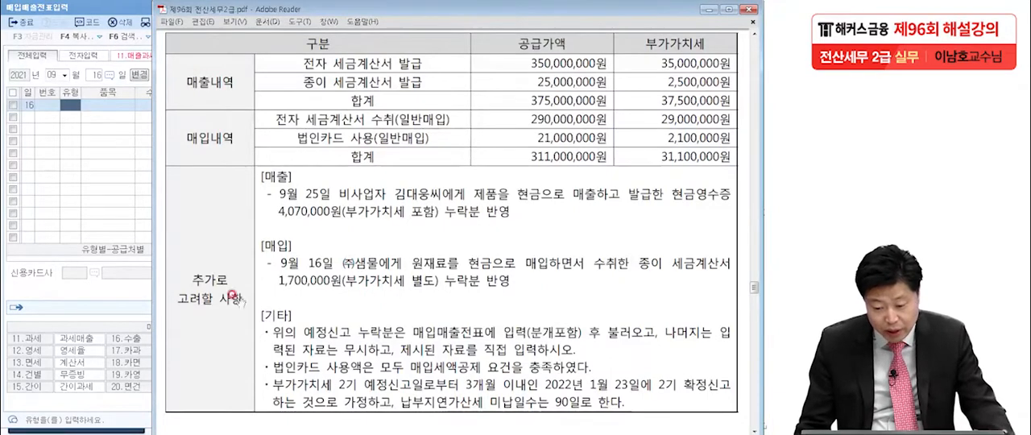
pyautogui.hotkey('alt', 'Tab')
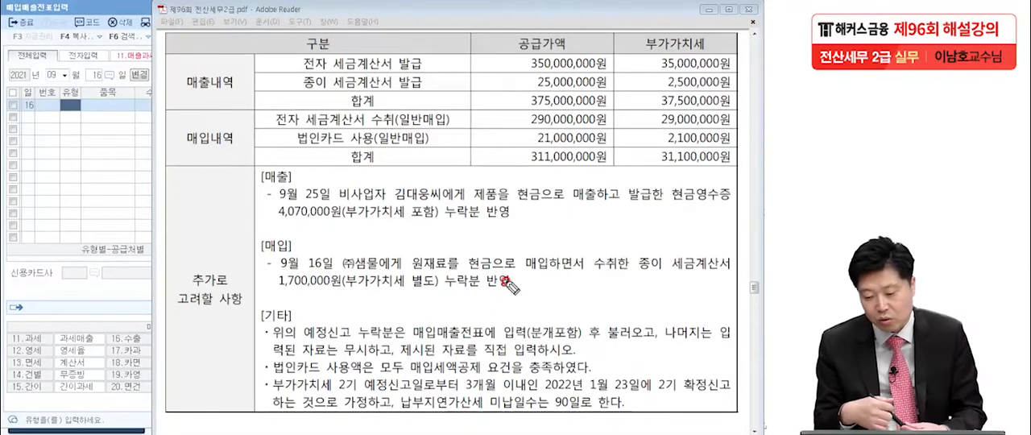
pyautogui.moveTo(105, 203)
pyautogui.mouseDown()
pyautogui.moveTo(81, 245)
pyautogui.moveTo(126, 238)
pyautogui.mouseUp()
pyautogui.moveTo(112, 270)
pyautogui.mouseDown()
pyautogui.moveTo(49, 247)
pyautogui.moveTo(129, 261)
pyautogui.mouseUp()
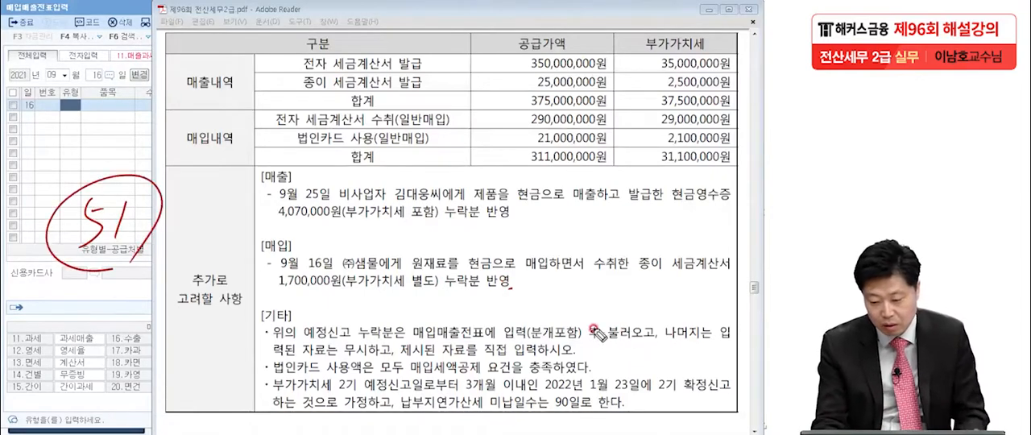
pyautogui.moveTo(413, 290); pyautogui.dragTo(448, 290)
pyautogui.moveTo(681, 275); pyautogui.dragTo(672, 275)
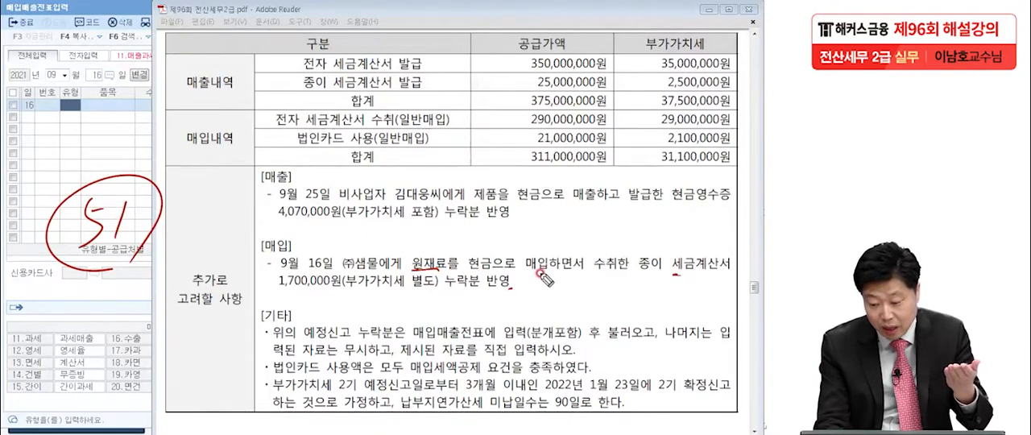
pyautogui.moveTo(729, 264); pyautogui.dragTo(672, 275)
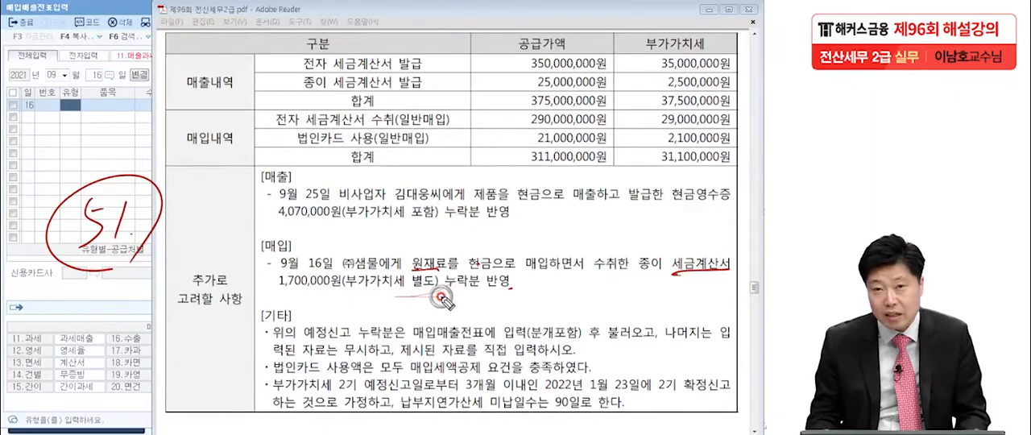
pyautogui.moveTo(657, 243)
pyautogui.mouseDown()
pyautogui.moveTo(646, 281)
pyautogui.moveTo(661, 288)
pyautogui.mouseUp()
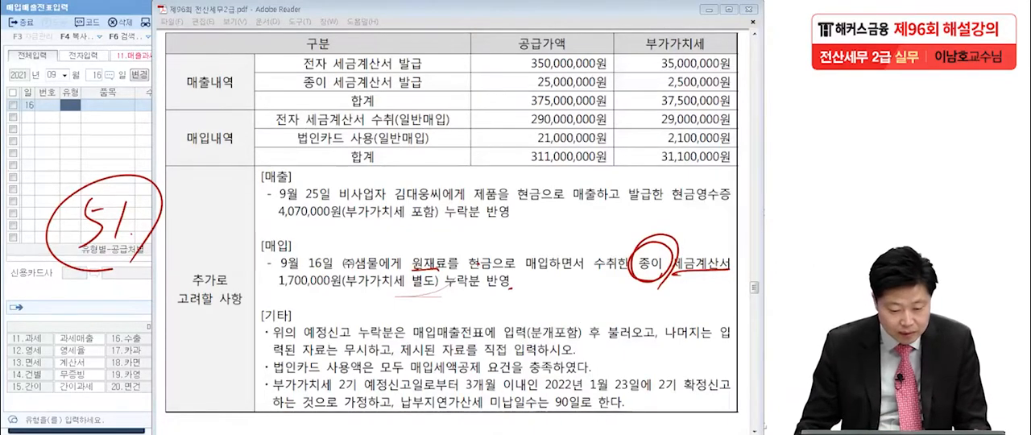
pyautogui.press('Escape')
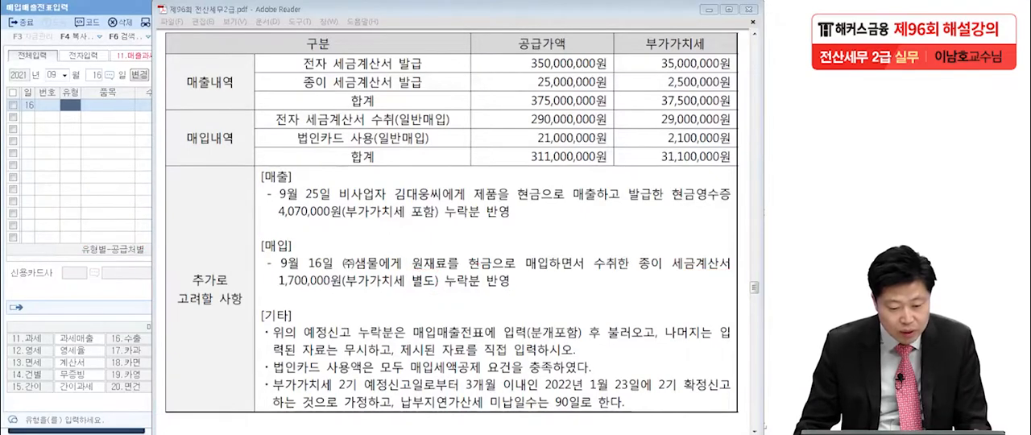
# Return to KcLep and set the September 16 purchase voucher to type 51.과세 with a 공급가액 of 1,700,000원
pyautogui.click(50, 175)
pyautogui.write('51')
pyautogui.press('Return')
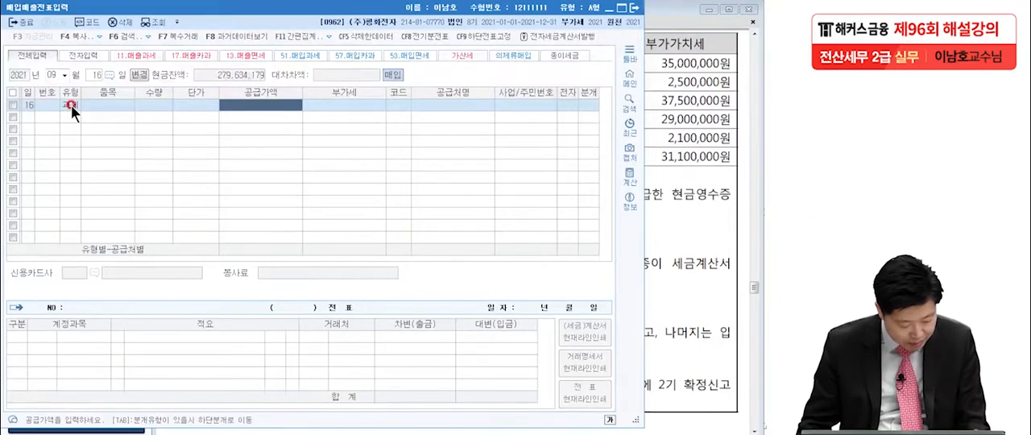
pyautogui.write('170')
pyautogui.write('00,000')
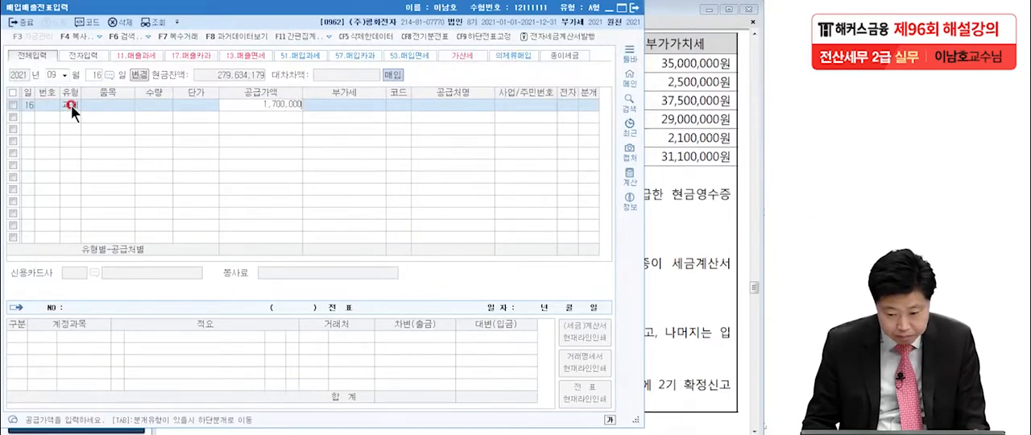
pyautogui.press('Return')
pyautogui.press('Return')
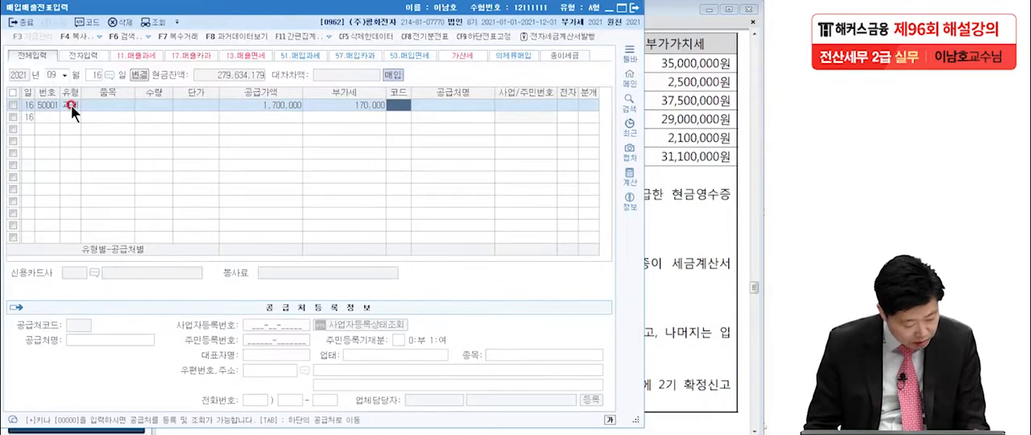
# Set the voucher's 공급처 to (주)샘물 and leave the 전자 field blank for the paper tax invoice
pyautogui.write('새')
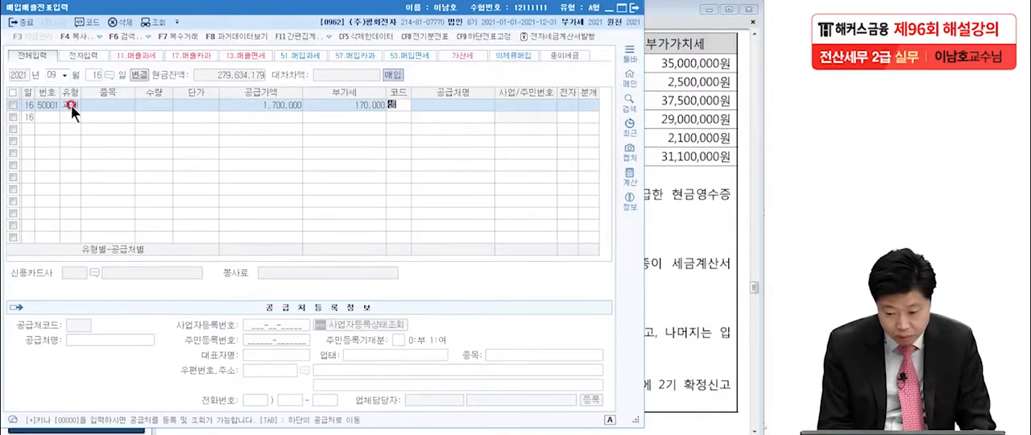
pyautogui.press('Return')
pyautogui.press('Return')
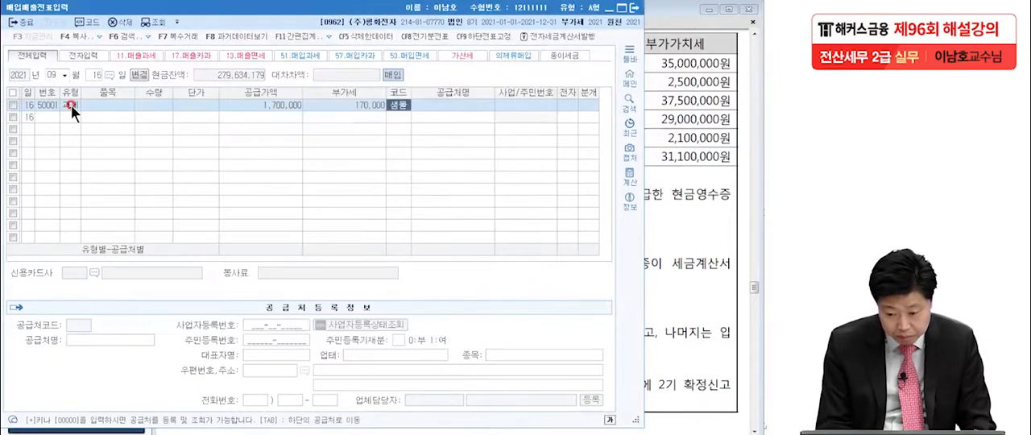
pyautogui.press('Return')
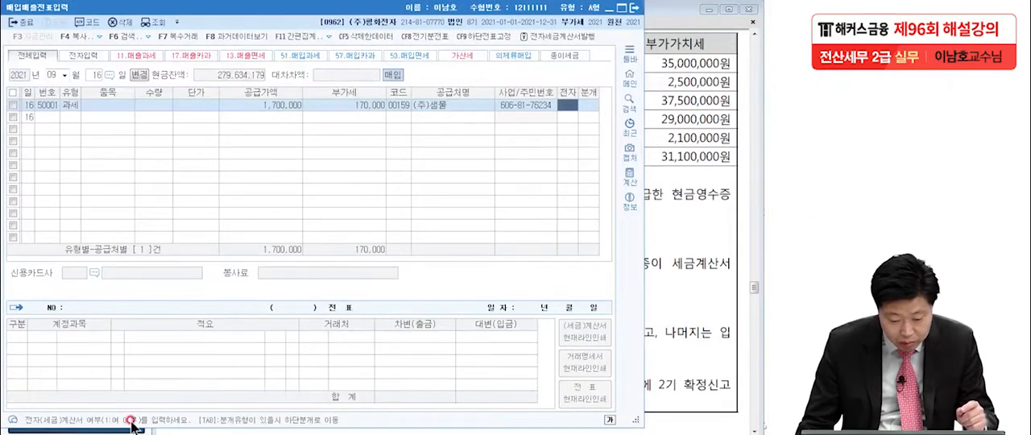
pyautogui.press('Return')
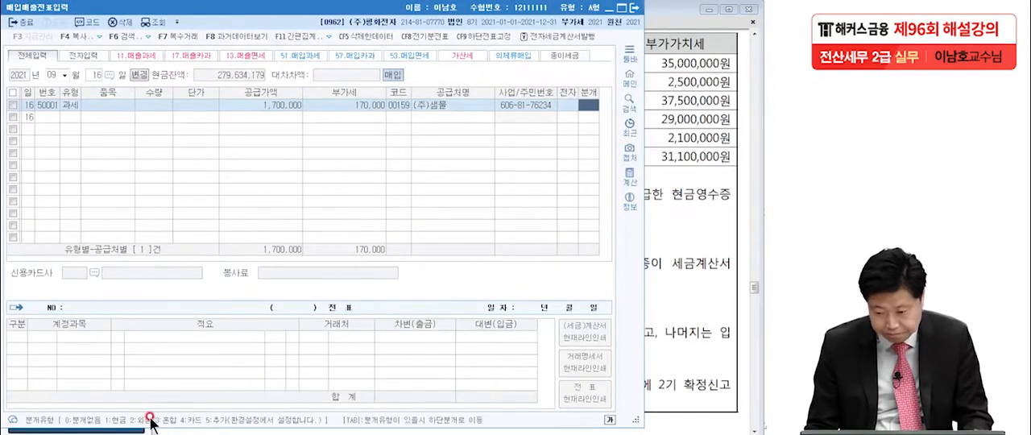
# Set the voucher's 분개 type to 혼합 and add a 대변 line for 현금 of 1,870,000원
pyautogui.write('3')
pyautogui.press('Return')
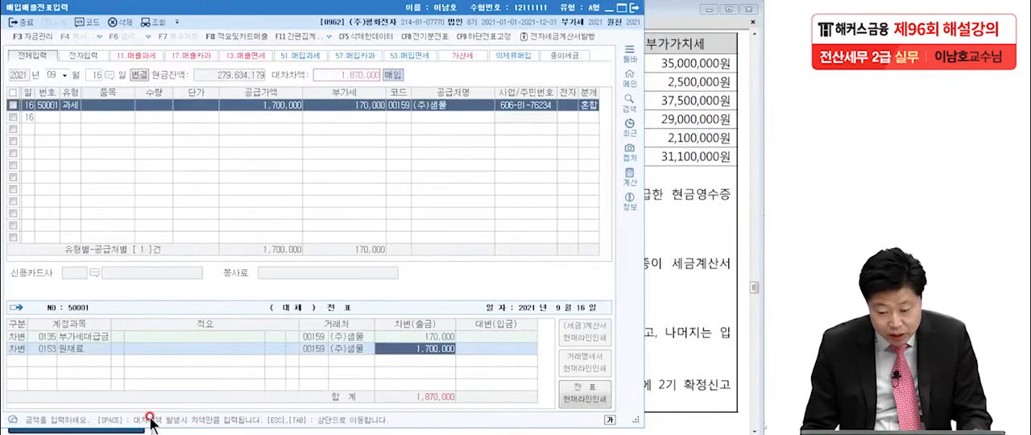
pyautogui.write('4현금')
pyautogui.press('Return')
pyautogui.press('Return')
pyautogui.press('Return')
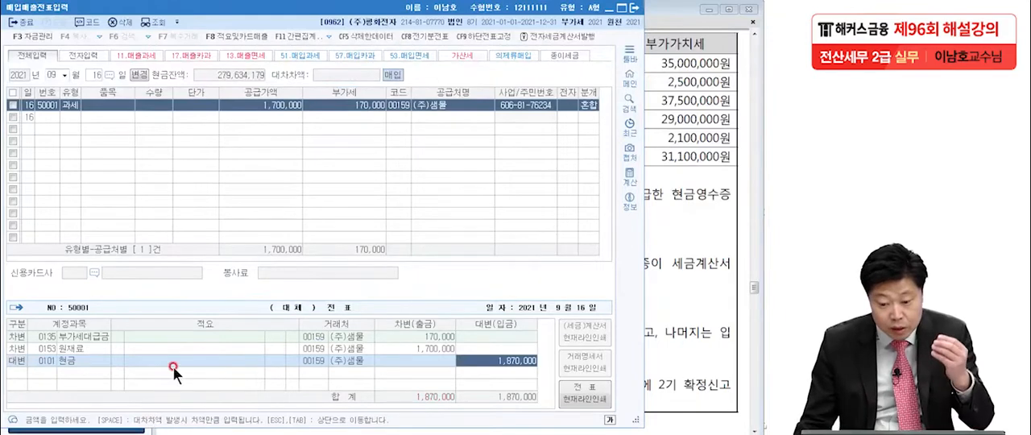
# Mark the September 16 purchase voucher as 예정신고누락분 with 확정신고 개시년월 set to 2021년 10월
pyautogui.click(12, 104)
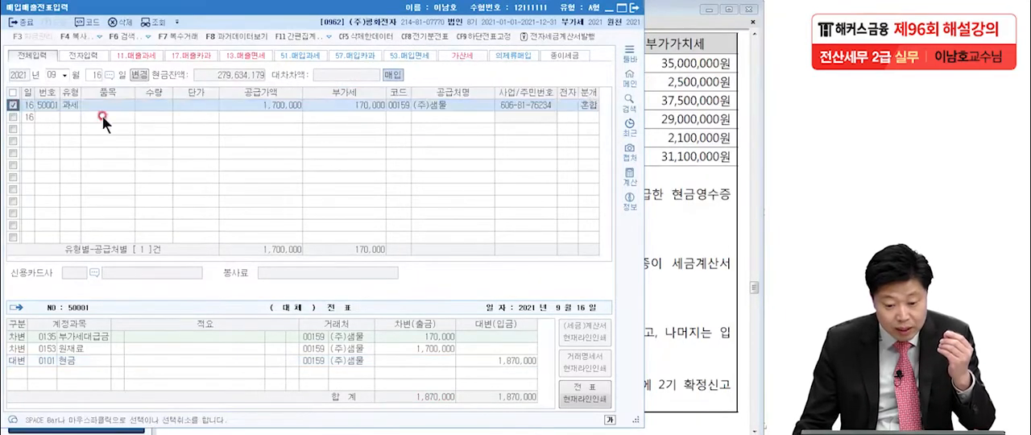
pyautogui.click(330, 37)
pyautogui.click(312, 85)
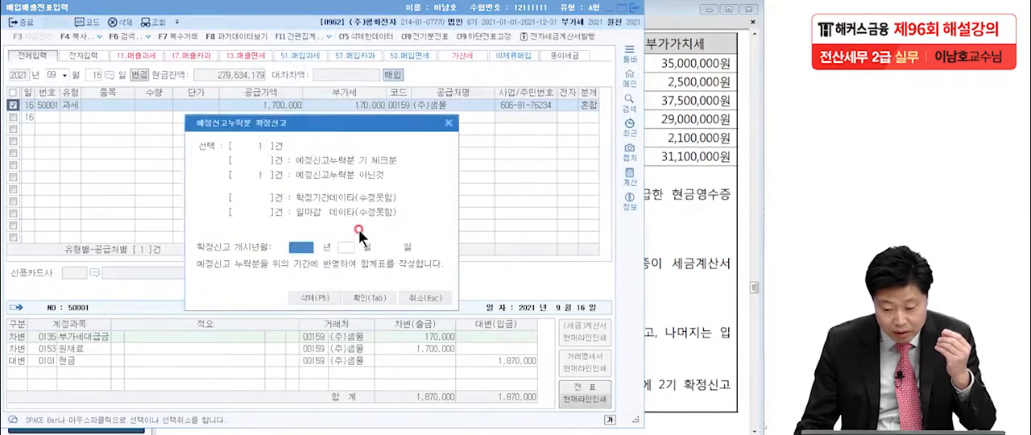
pyautogui.write('2021')
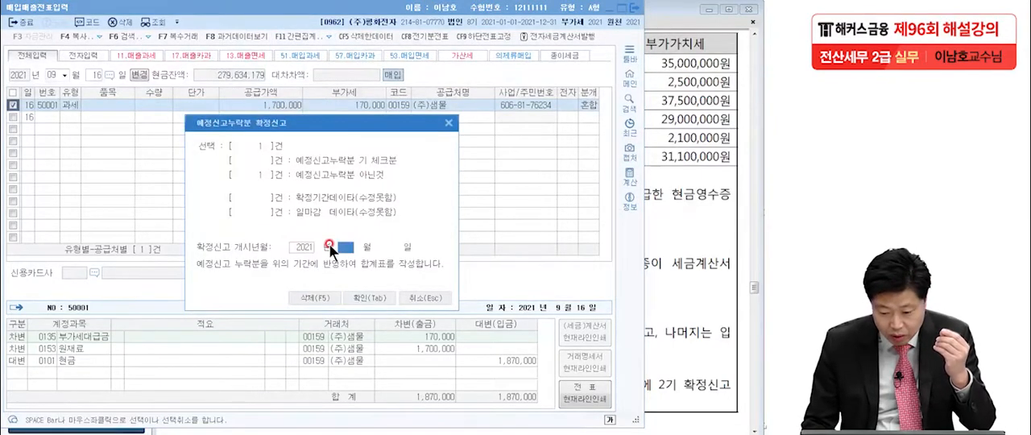
pyautogui.write('0')
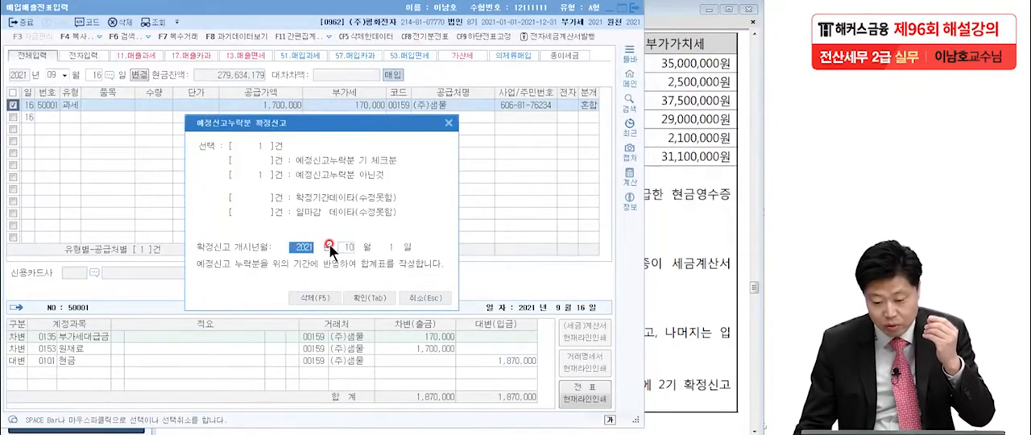
pyautogui.click(361, 297)
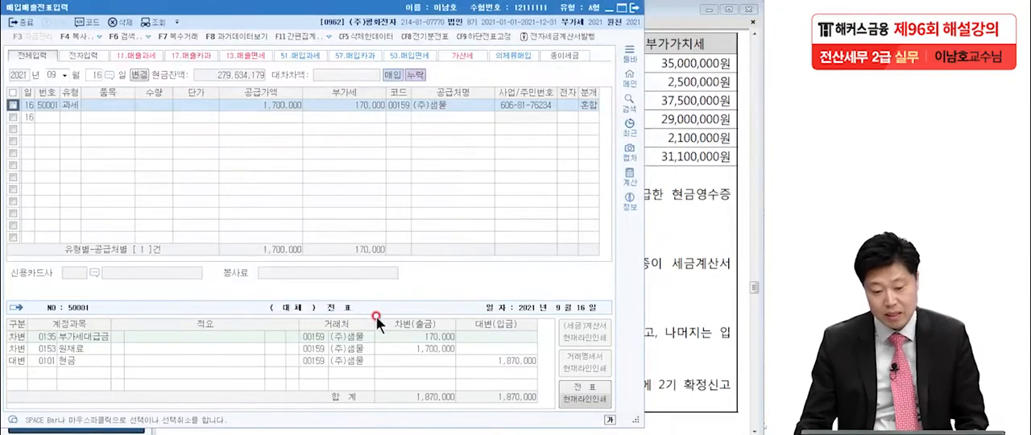
pyautogui.click(275, 102)
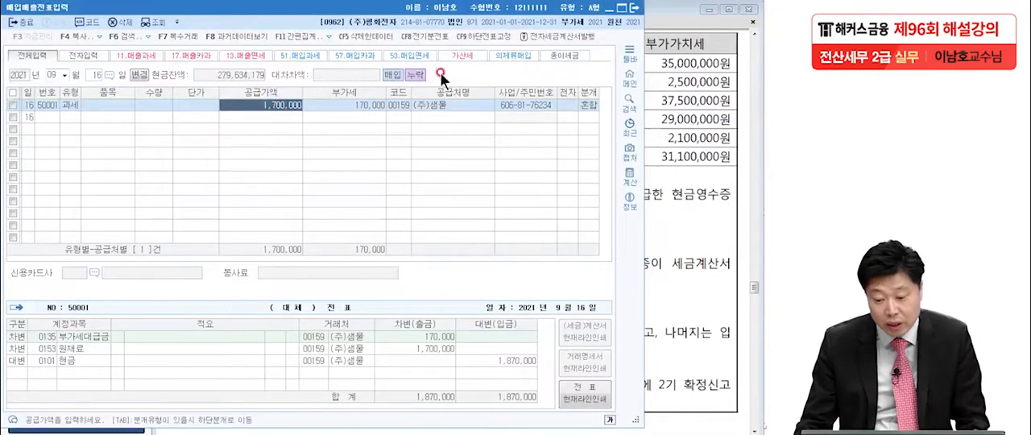
# Review the omitted sales and purchase items in the exam PDF and close the 매입매출전표입력 window in KcLep
pyautogui.click(660, 212)
pyautogui.click(522, 227)
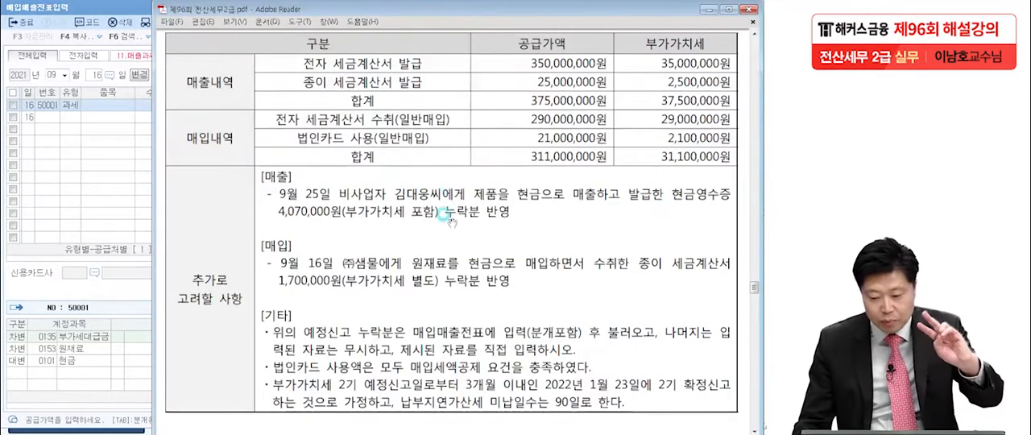
pyautogui.click(441, 270)
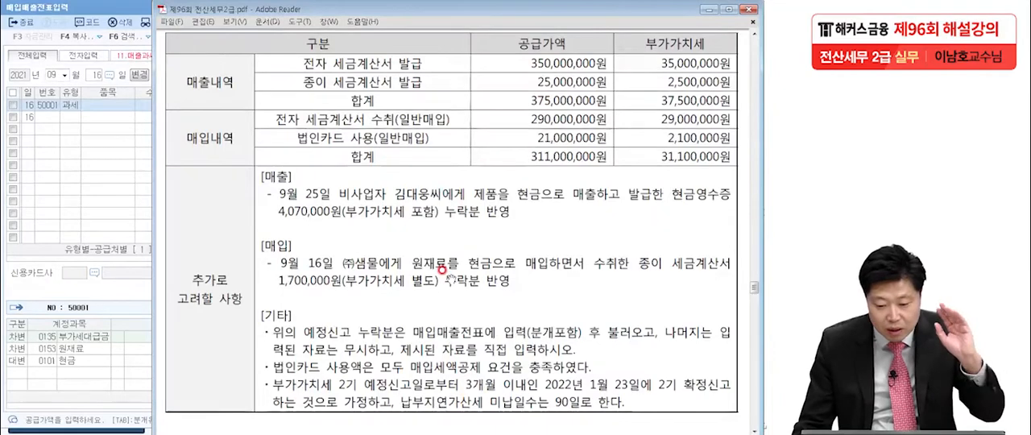
pyautogui.click(93, 7)
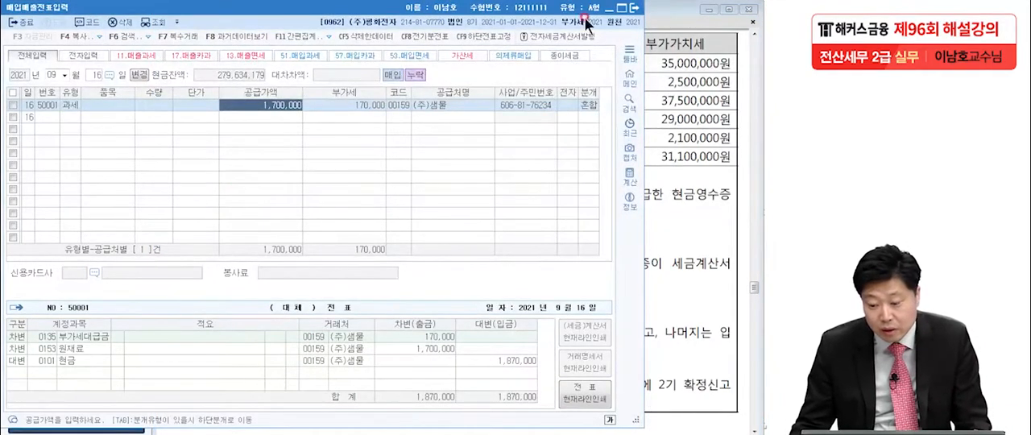
pyautogui.click(634, 8)
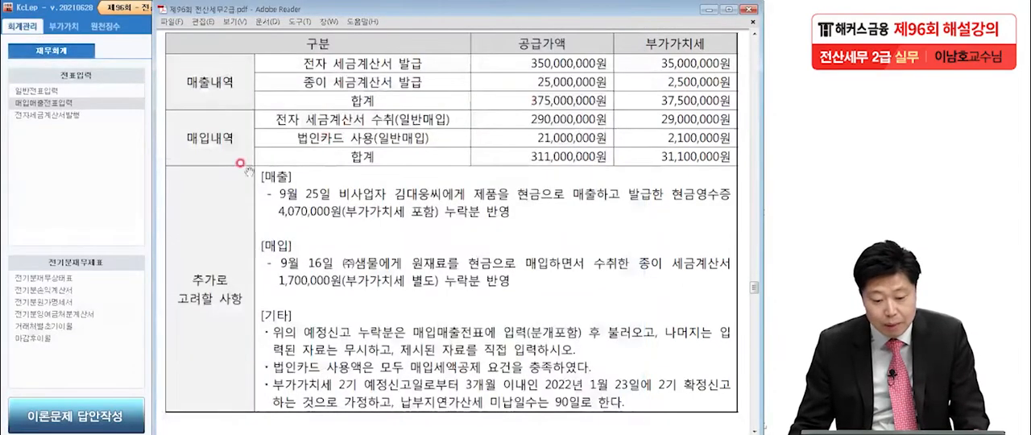
# Open the 부가가치세신고서 and load the period from October 1 to December 31, 2021
pyautogui.click(99, 172)
pyautogui.click(71, 26)
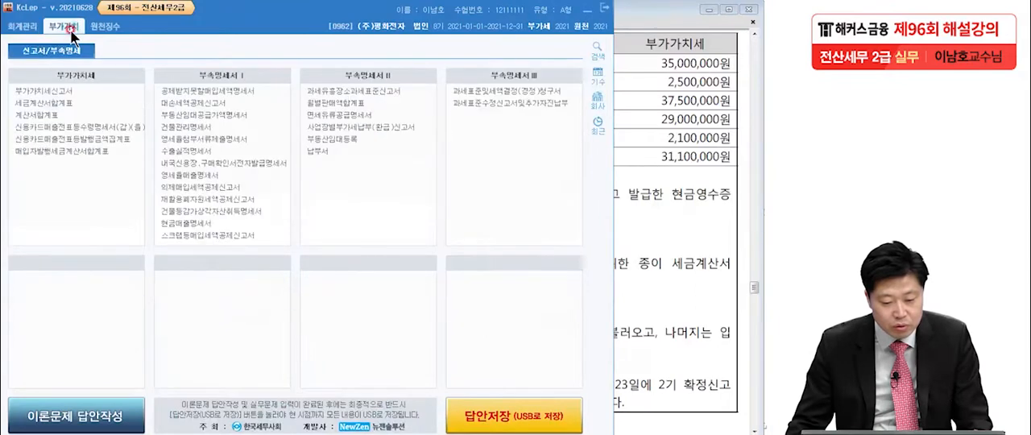
pyautogui.click(62, 92)
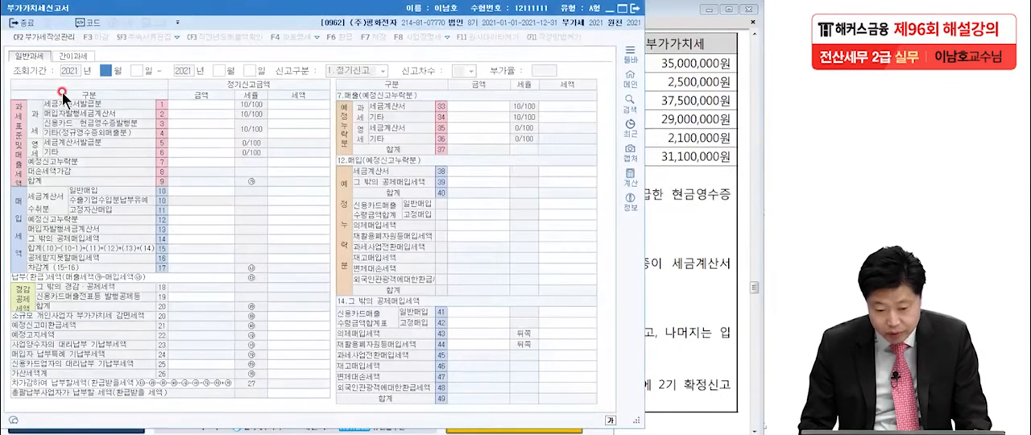
pyautogui.write('10')
pyautogui.press('Return')
pyautogui.press('Return')
pyautogui.write('12')
pyautogui.press('Return')
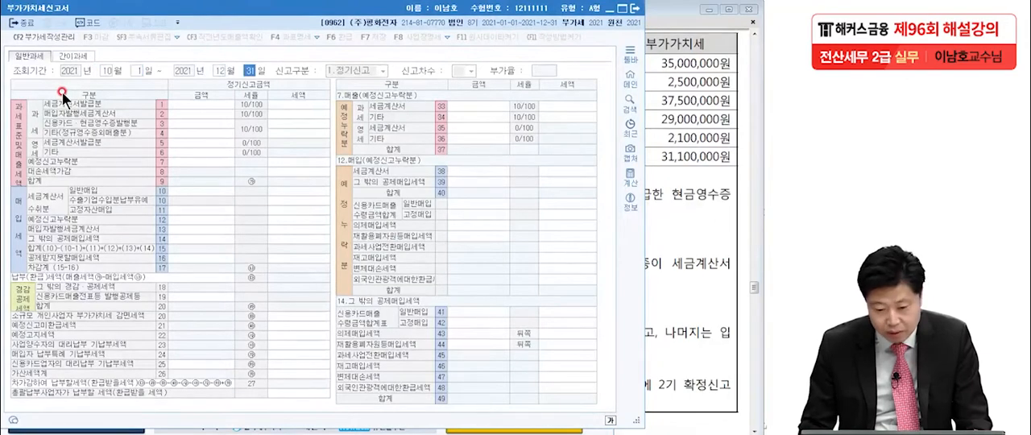
pyautogui.press('Return')
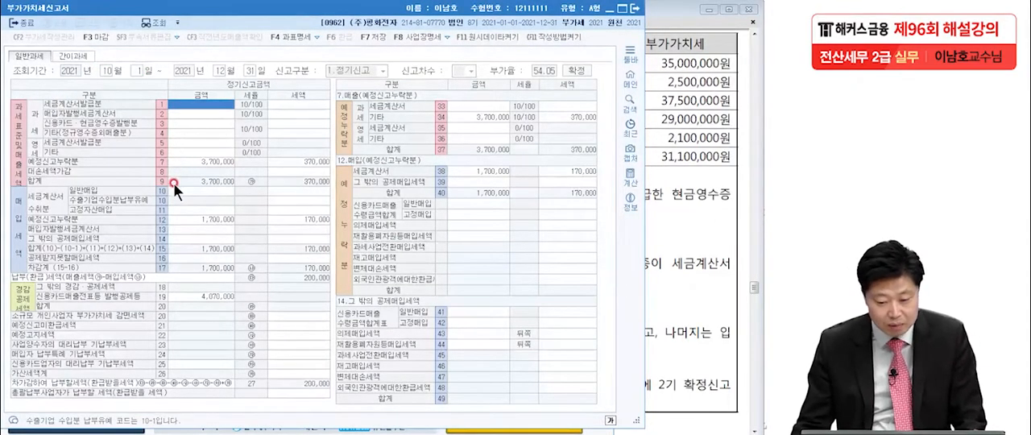
# Mark the 매출 and 매입 예정신고누락분 amounts and taxes in the return with the pen, and clear the marks
pyautogui.hotkey('ctrl', '2')
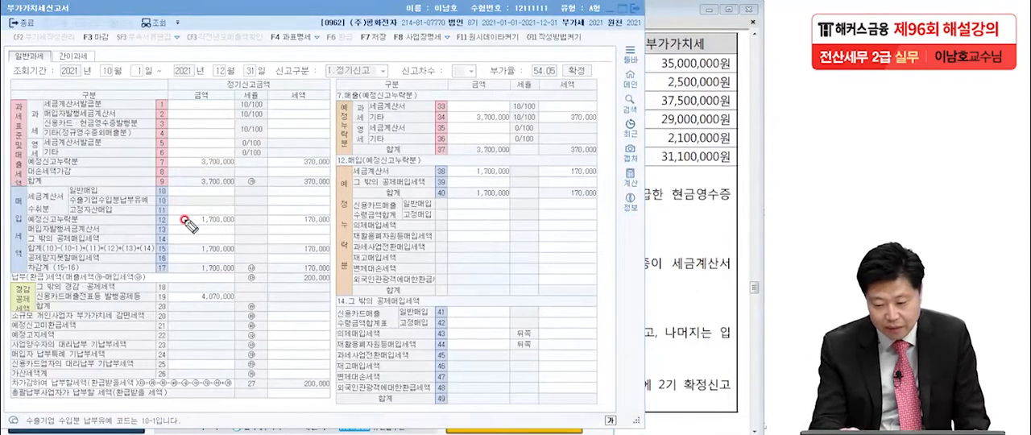
pyautogui.click(420, 96)
pyautogui.moveTo(459, 126); pyautogui.dragTo(597, 126)
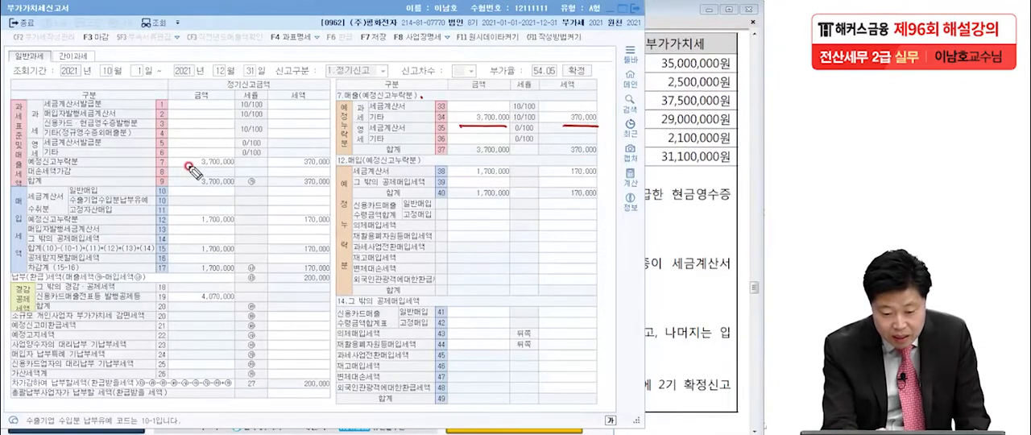
pyautogui.moveTo(184, 166); pyautogui.dragTo(329, 164)
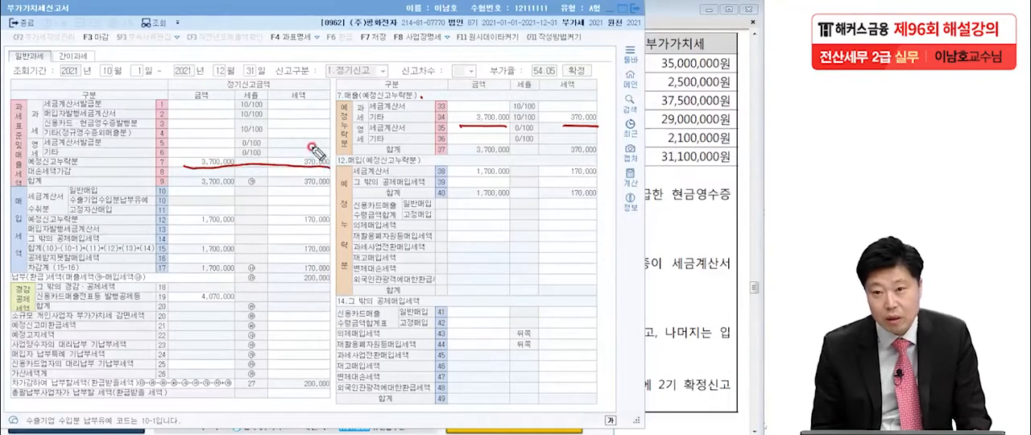
pyautogui.moveTo(515, 105)
pyautogui.mouseDown()
pyautogui.moveTo(471, 121)
pyautogui.moveTo(519, 109)
pyautogui.mouseUp()
pyautogui.moveTo(588, 105); pyautogui.dragTo(614, 119)
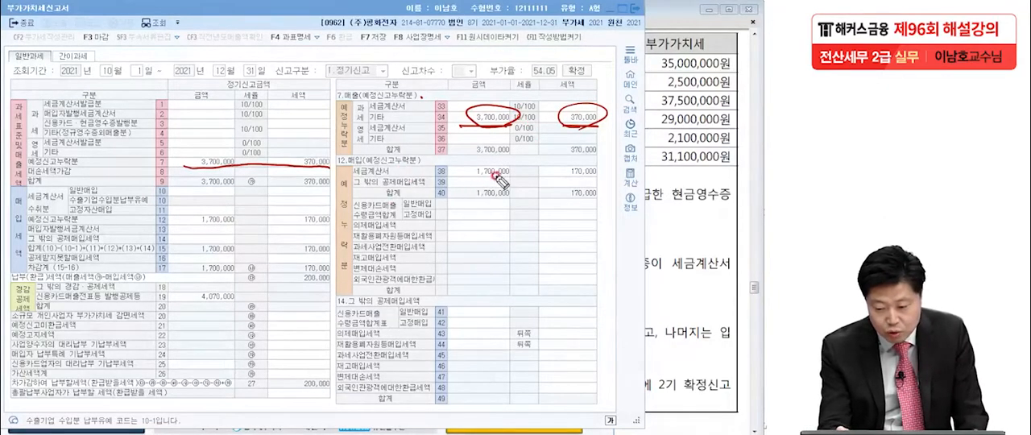
pyautogui.moveTo(518, 174); pyautogui.dragTo(509, 169)
pyautogui.moveTo(586, 182)
pyautogui.mouseDown()
pyautogui.moveTo(609, 165)
pyautogui.moveTo(566, 185)
pyautogui.mouseUp()
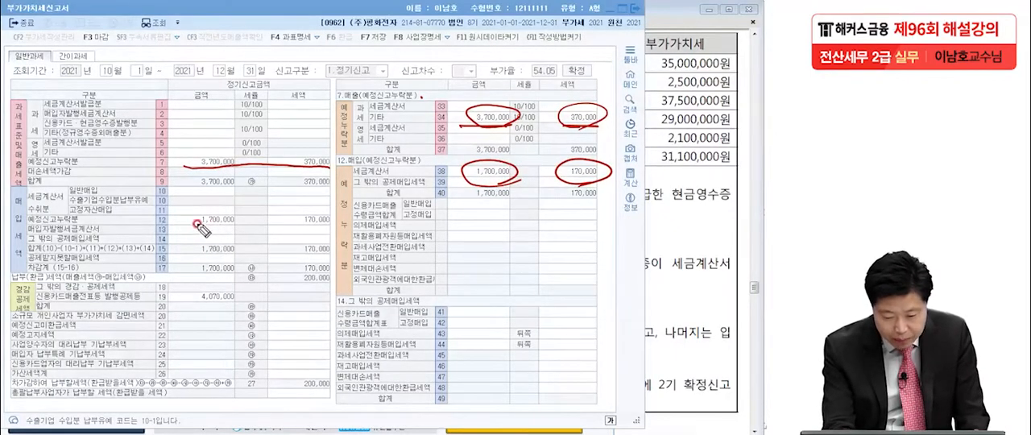
pyautogui.moveTo(182, 228); pyautogui.dragTo(332, 227)
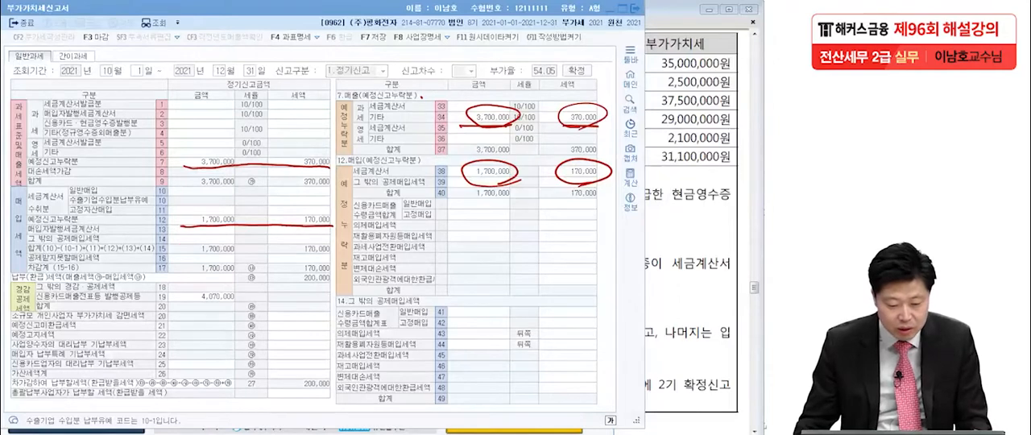
pyautogui.press('Escape')
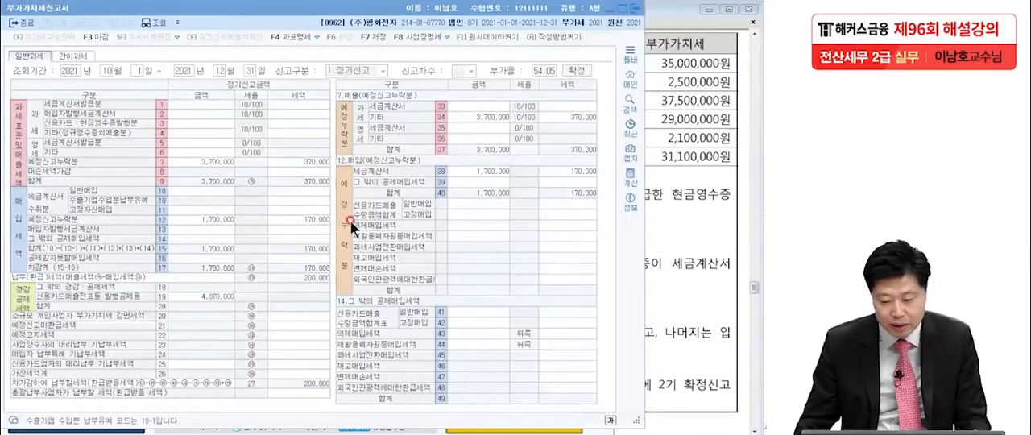
# Check the 매출내역 total in the exam PDF and enter 375,000,000 as the amount of 과세 세금계산서발급분 in the return
pyautogui.click(672, 229)
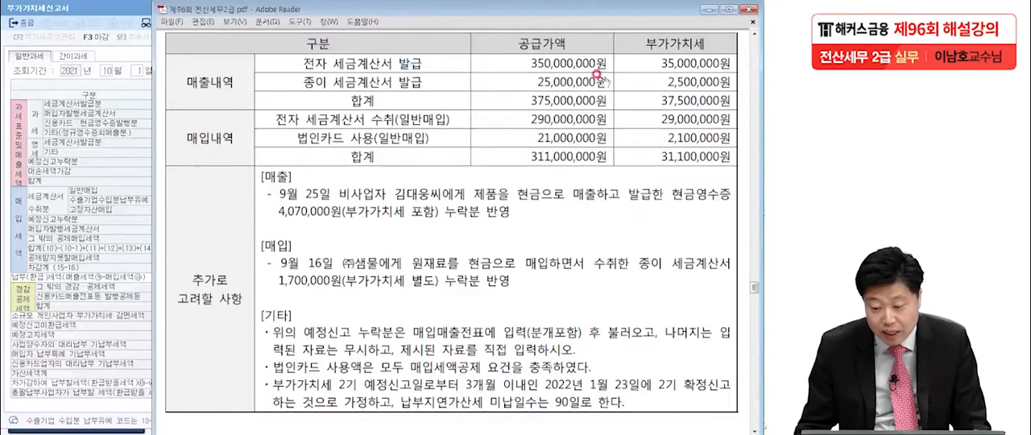
pyautogui.click(121, 136)
pyautogui.write('375,00')
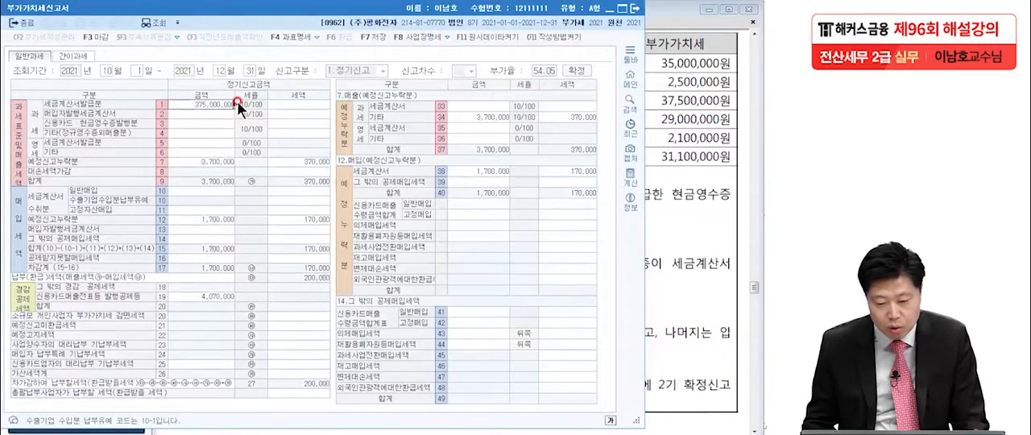
pyautogui.write('0,000')
pyautogui.press('Return')
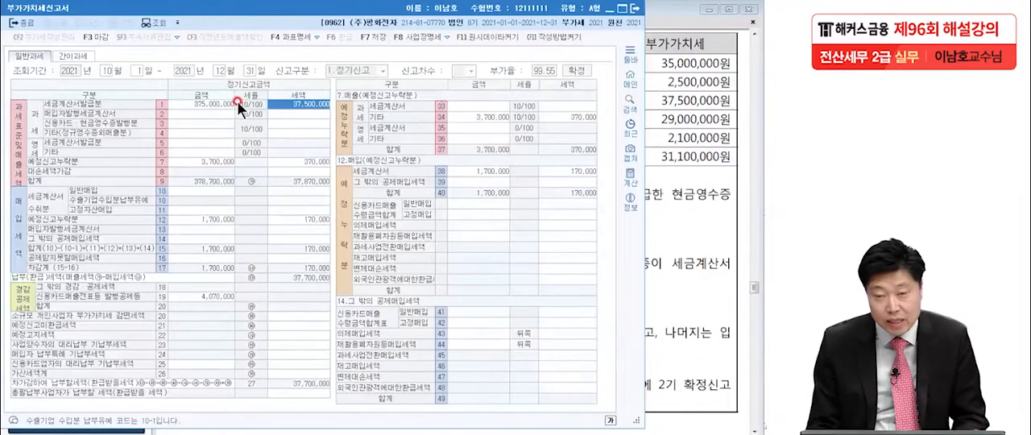
# Review the 매입내역 rows and the 기타 conditions in the exam PDF, marking the 법인카드 tax and the 90일 미납일수, and clear the marks
pyautogui.click(717, 140)
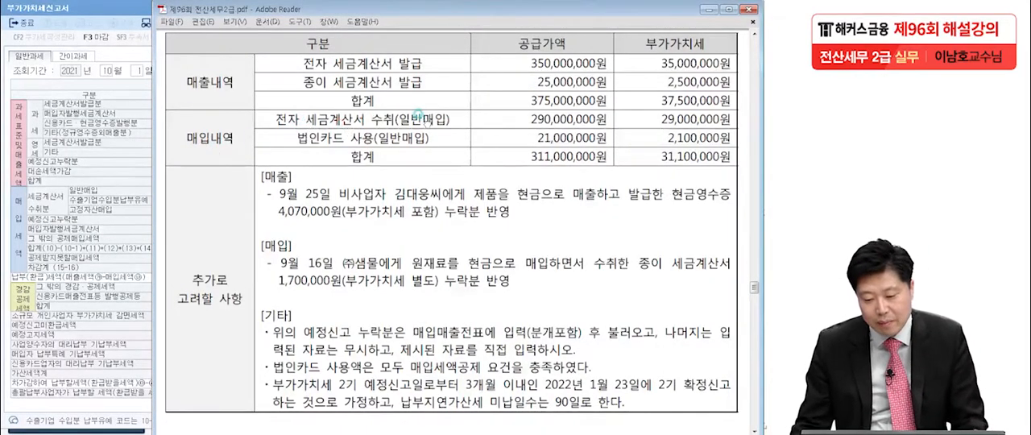
pyautogui.moveTo(556, 119); pyautogui.dragTo(570, 122)
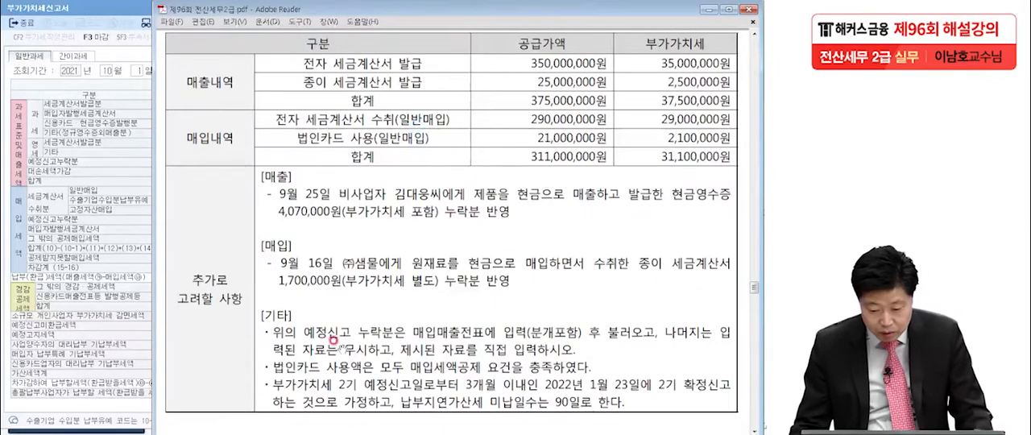
pyautogui.click(97, 434)
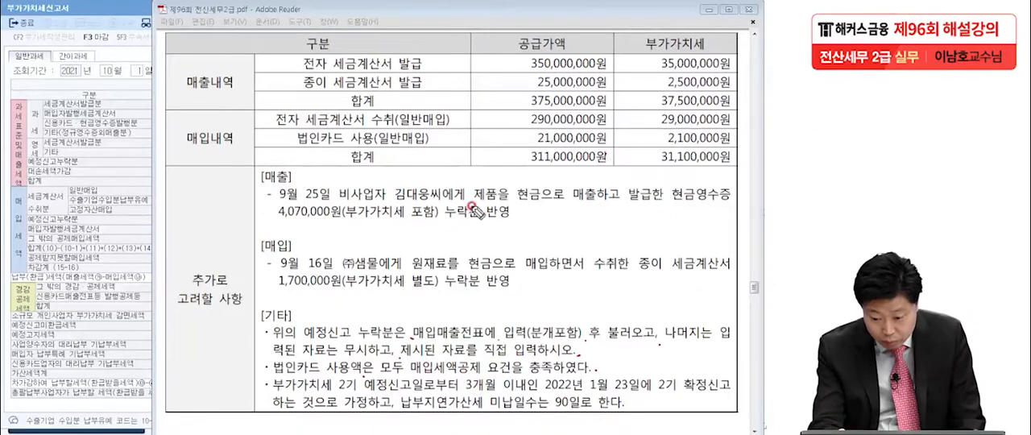
pyautogui.click(426, 148)
pyautogui.click(228, 148)
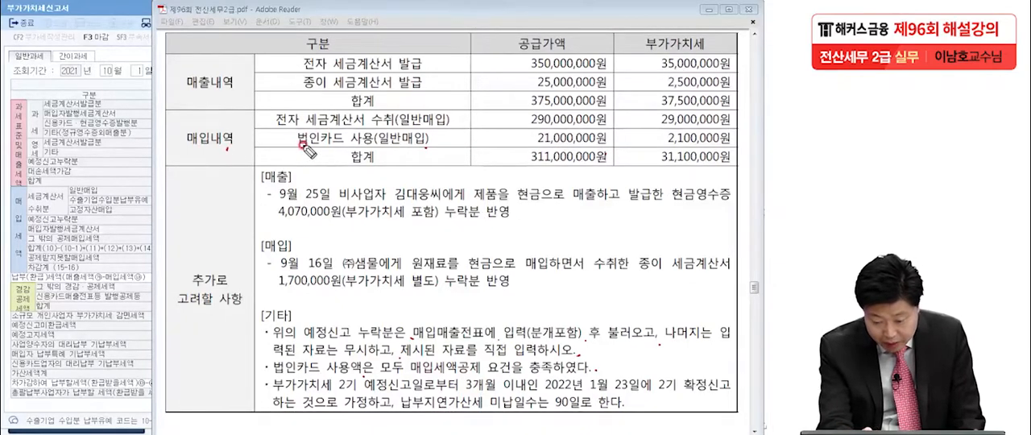
pyautogui.moveTo(387, 145); pyautogui.dragTo(431, 144)
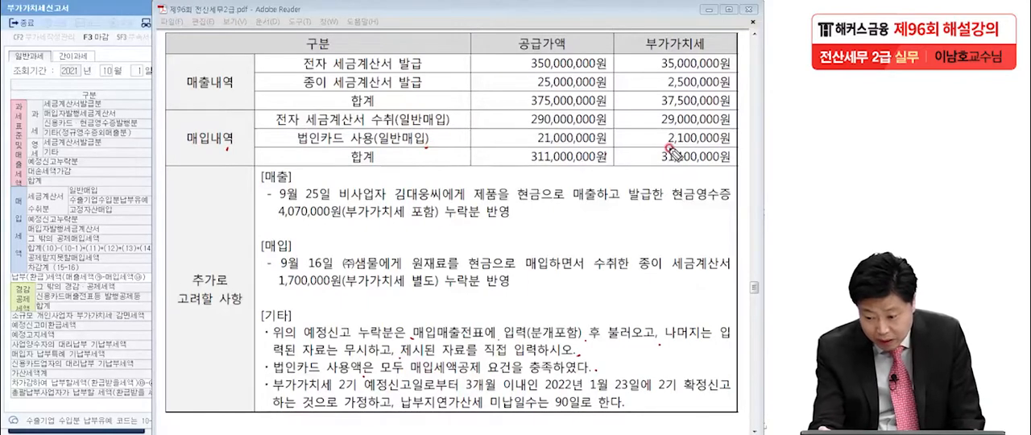
pyautogui.moveTo(667, 149)
pyautogui.mouseDown()
pyautogui.moveTo(729, 149)
pyautogui.moveTo(697, 157)
pyautogui.mouseUp()
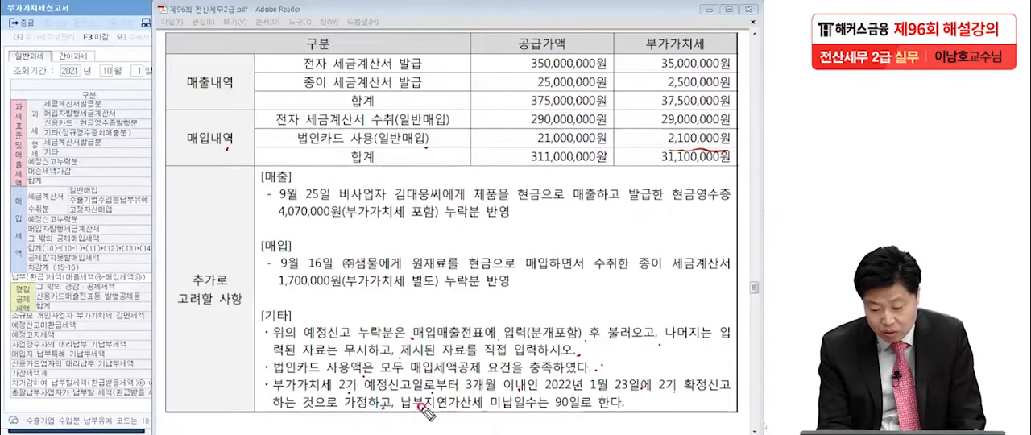
pyautogui.moveTo(556, 407); pyautogui.dragTo(578, 407)
pyautogui.click(625, 409)
pyautogui.click(601, 406)
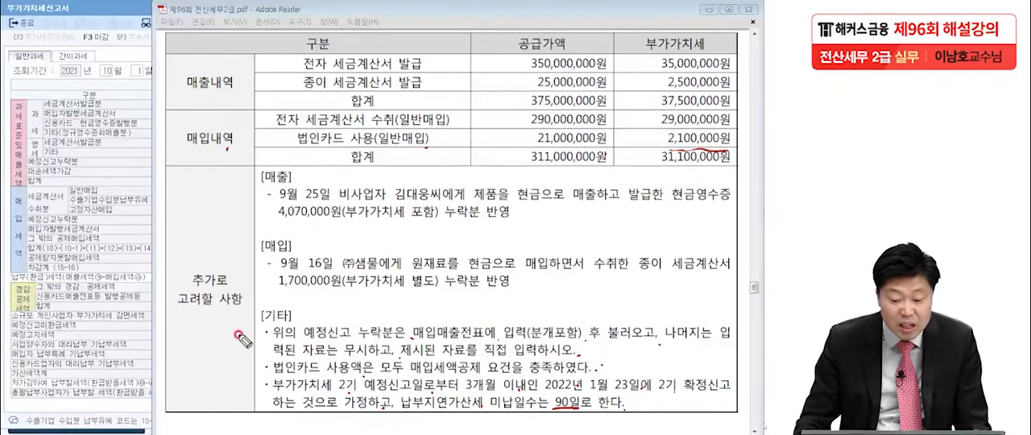
pyautogui.click(2, 343)
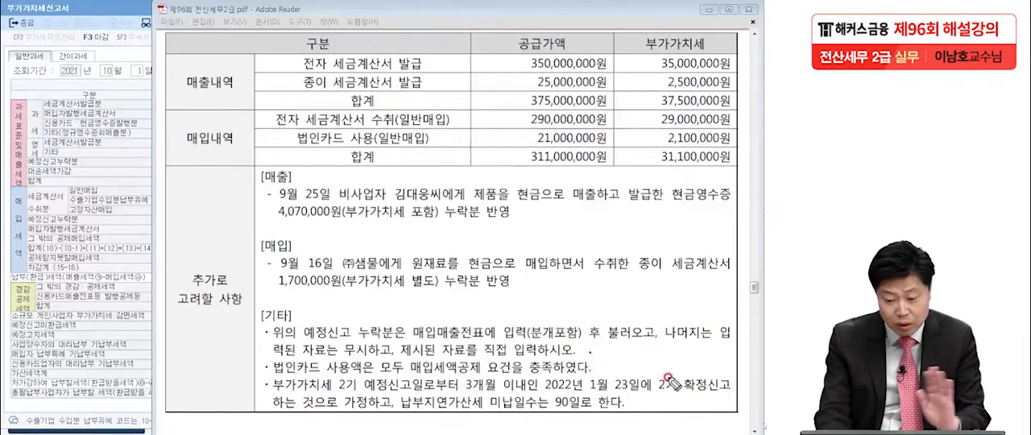
# Mark the 전자 세금계산서 수취(일반매입) row with its supply amount and tax in the exam PDF, and clear the marks
pyautogui.moveTo(272, 129); pyautogui.dragTo(465, 136)
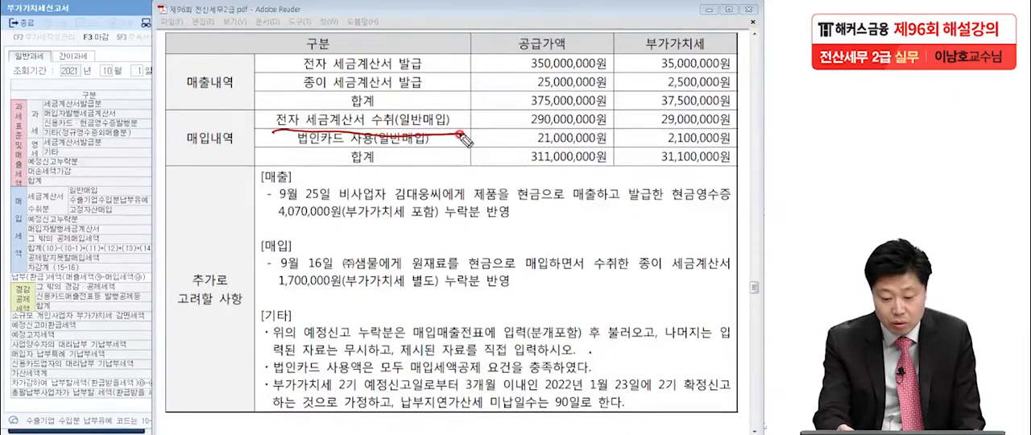
pyautogui.moveTo(435, 130)
pyautogui.mouseDown()
pyautogui.moveTo(467, 109)
pyautogui.moveTo(428, 134)
pyautogui.mouseUp()
pyautogui.moveTo(364, 130); pyautogui.dragTo(373, 127)
pyautogui.moveTo(548, 202); pyautogui.dragTo(619, 202)
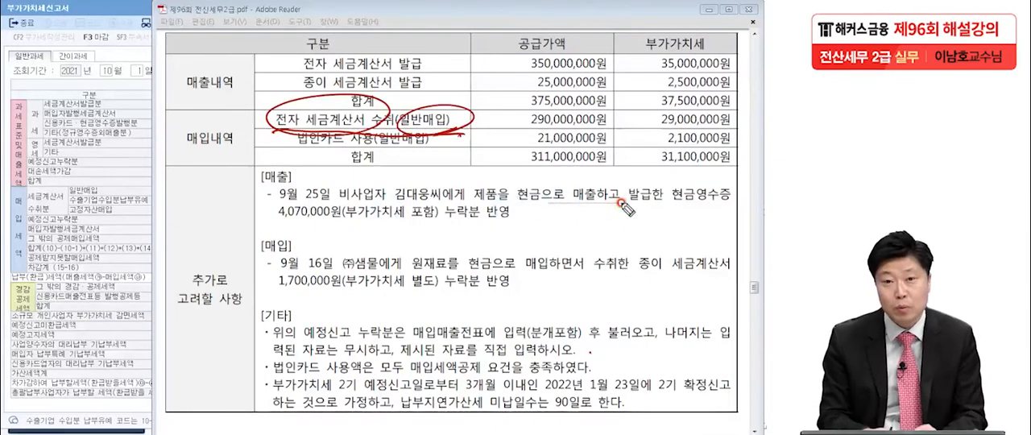
pyautogui.moveTo(517, 130); pyautogui.dragTo(729, 124)
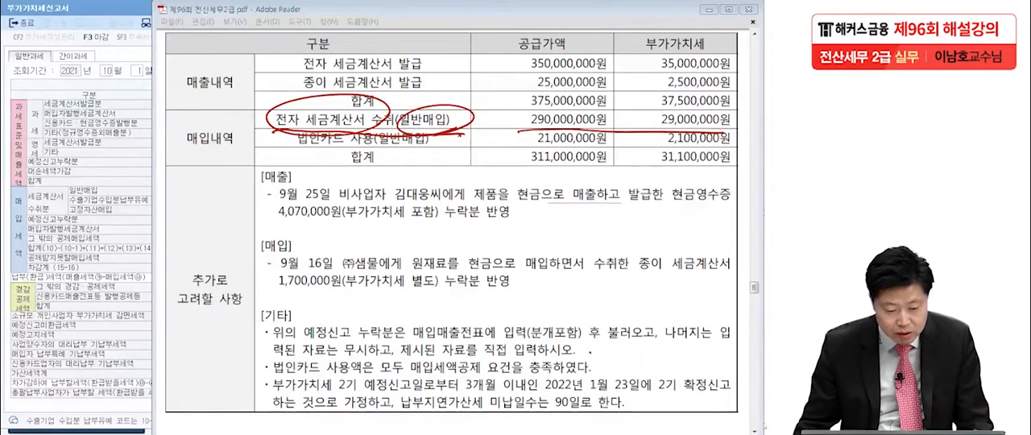
pyautogui.press('Escape')
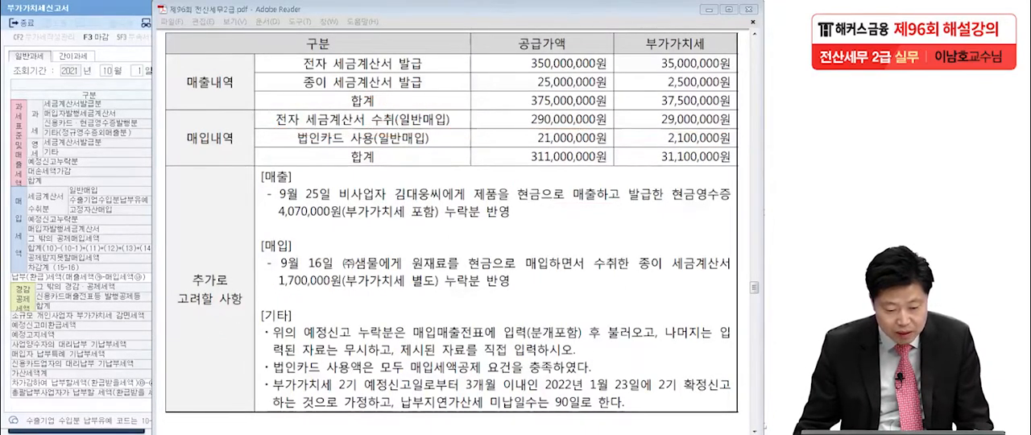
# Enter 290,000,000 as the amount and 29,000,000 as the tax of the 세금계산서 수취분 일반매입 row in the return
pyautogui.click(89, 240)
pyautogui.click(216, 187)
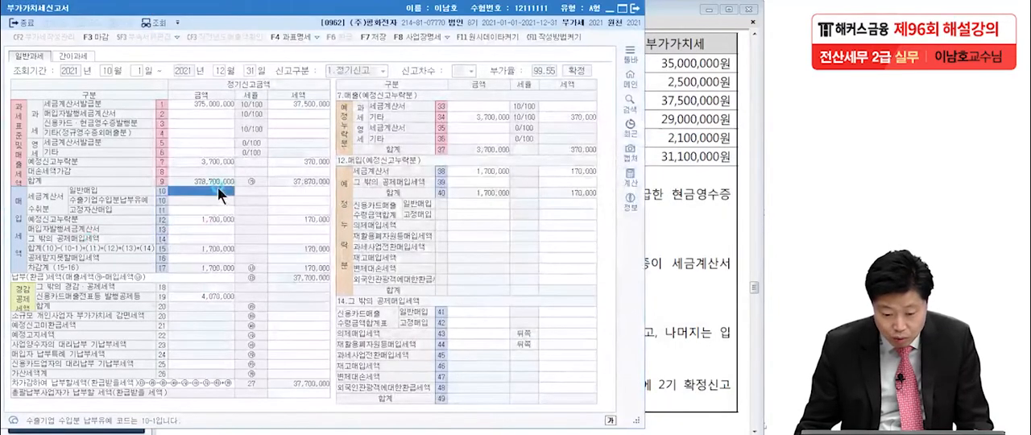
pyautogui.write('290,000,000')
pyautogui.press('Return')
pyautogui.write('290,000,')
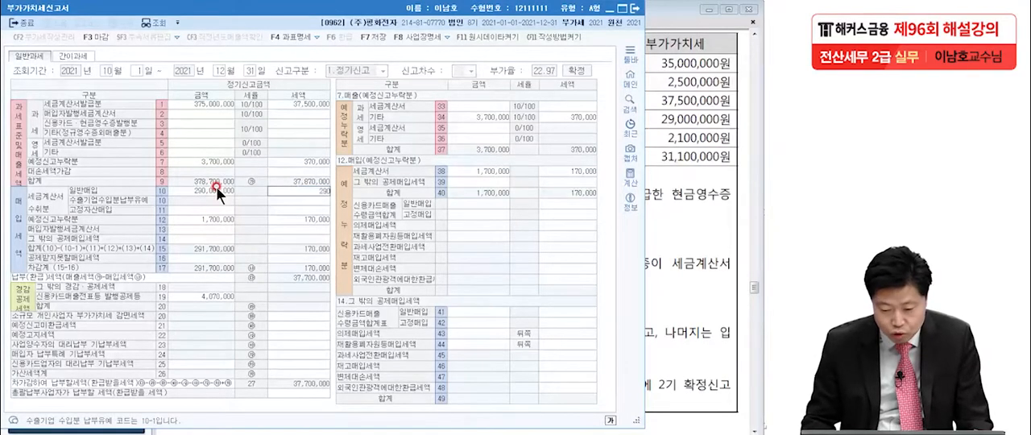
pyautogui.write('00')
pyautogui.press('Return')
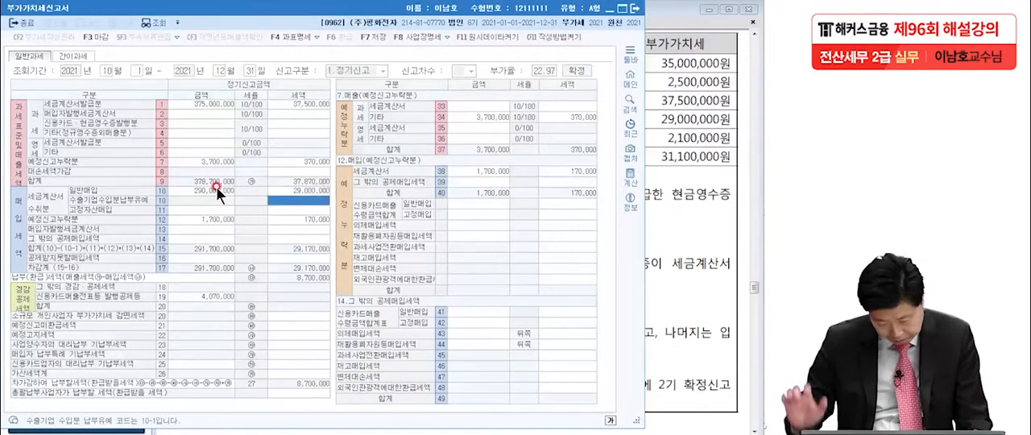
# Check the 법인카드 purchases in the exam PDF and enter 21,000,000 with 2,100,000 tax as 신용카드매출 수령금액합계표 일반매입 under 그 밖의 공제매입세액
pyautogui.click(670, 199)
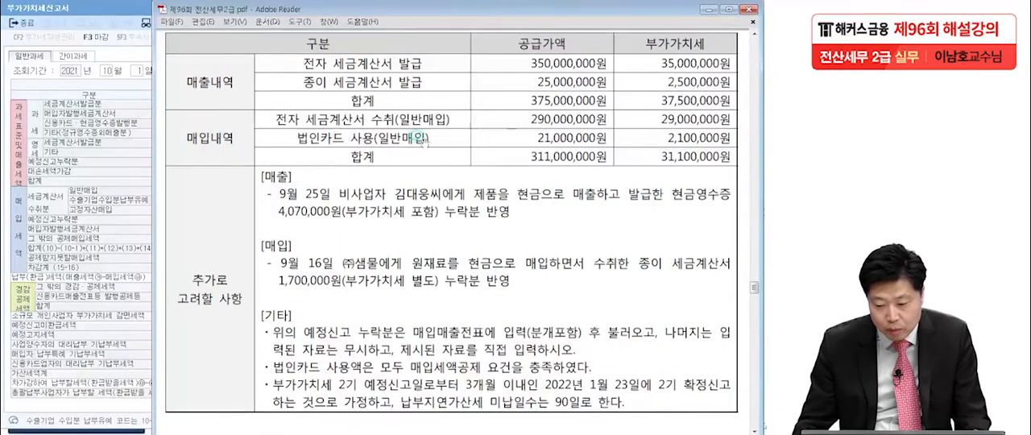
pyautogui.click(136, 249)
pyautogui.click(173, 238)
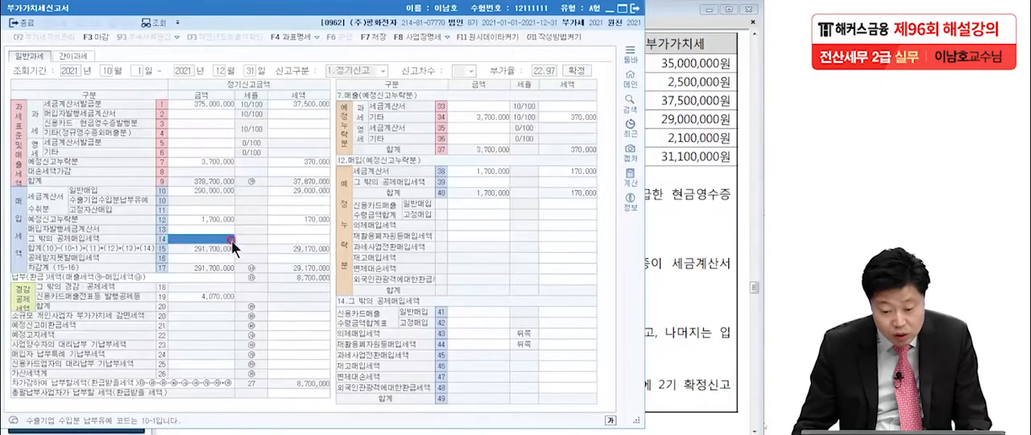
pyautogui.click(297, 236)
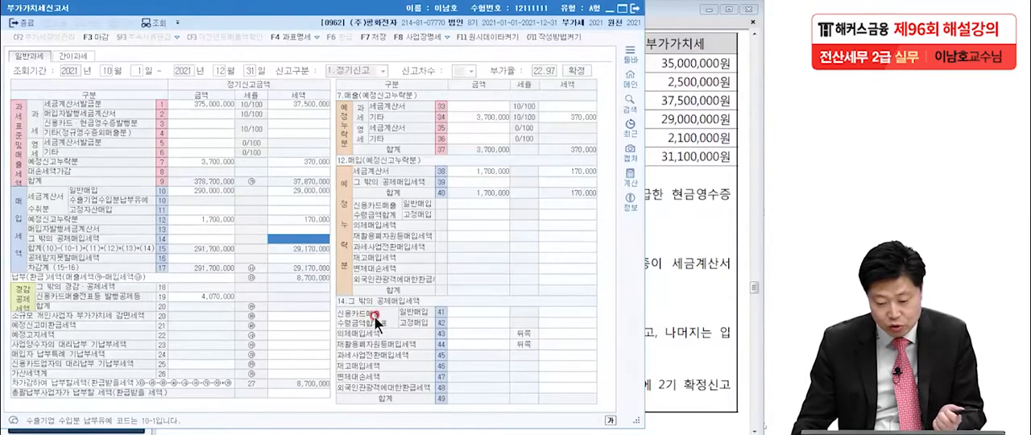
pyautogui.click(455, 312)
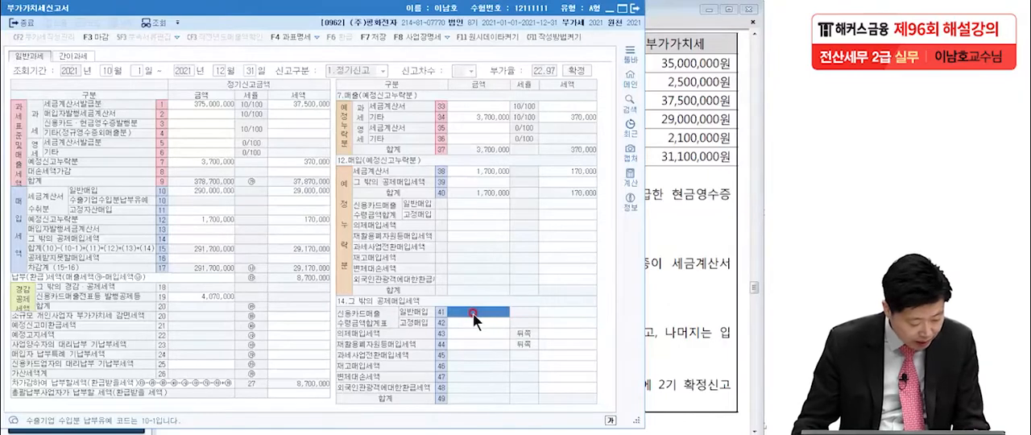
pyautogui.write('2')
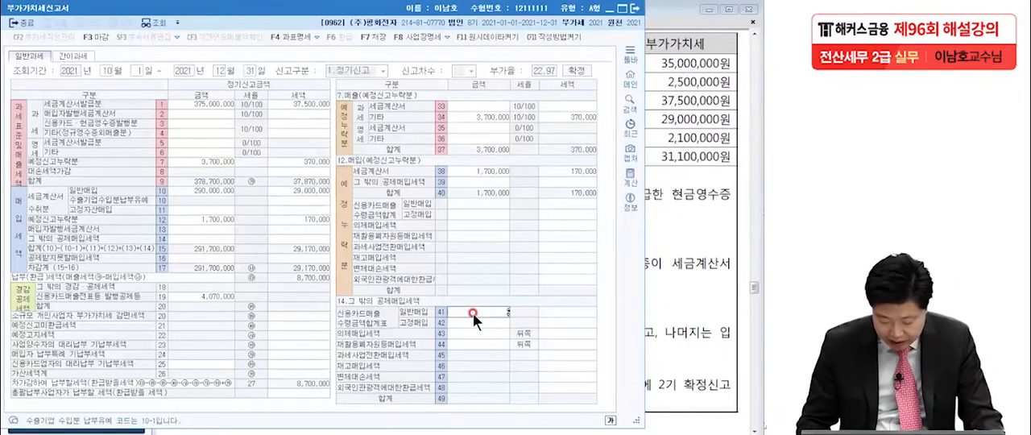
pyautogui.write('1,000,000')
pyautogui.press('Return')
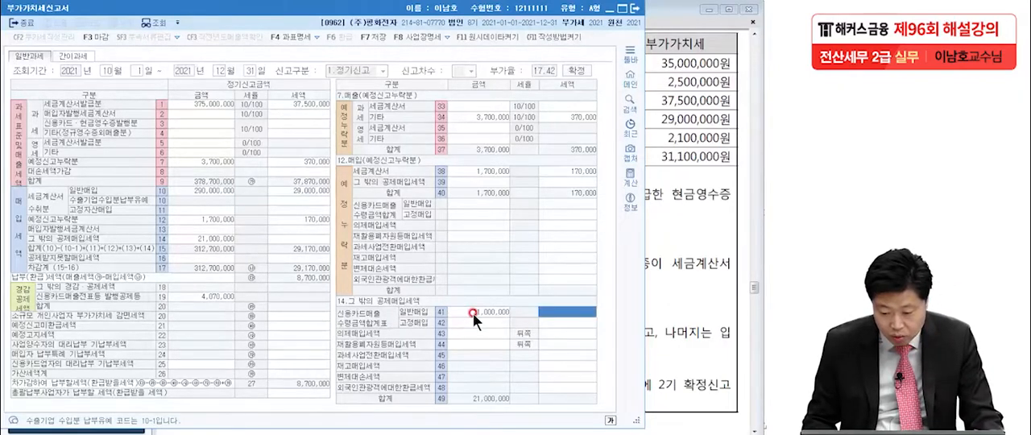
pyautogui.write('2100000')
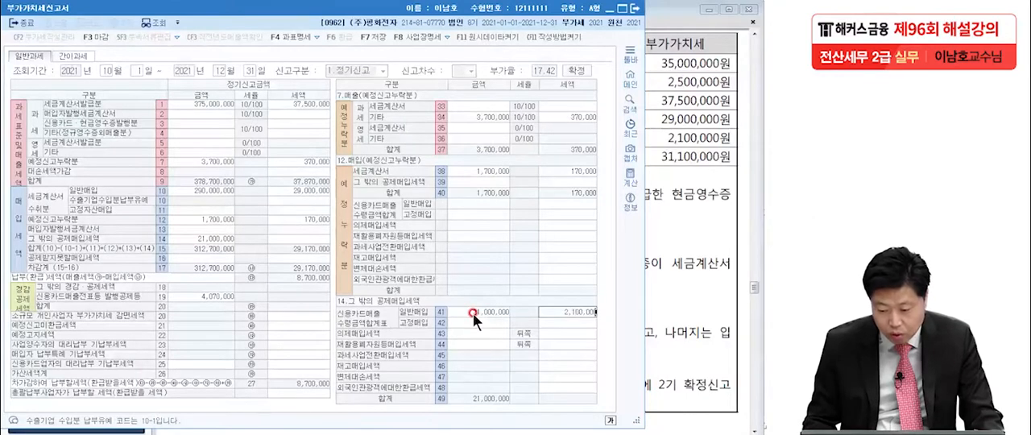
pyautogui.press('Return')
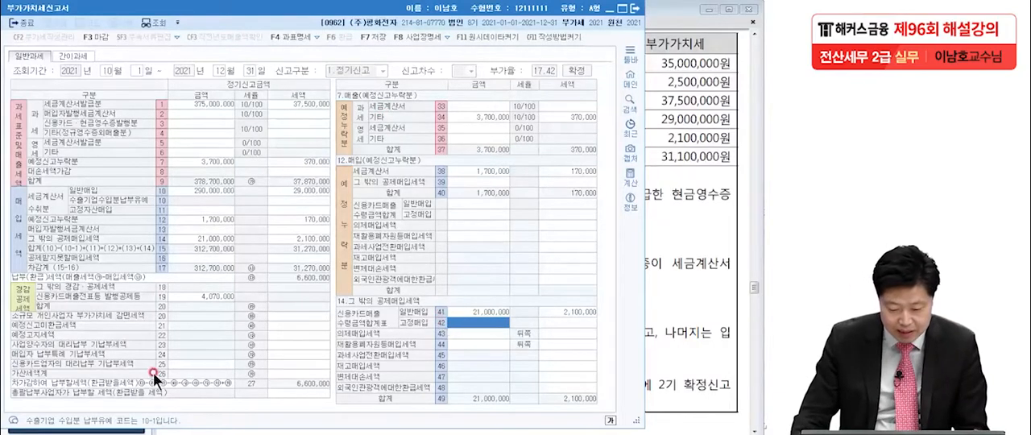
# In the 가산세명세, enter 25,000,000 for 세금계산서 미발급 등 and set its penalty tax to 250,000
pyautogui.click(305, 375)
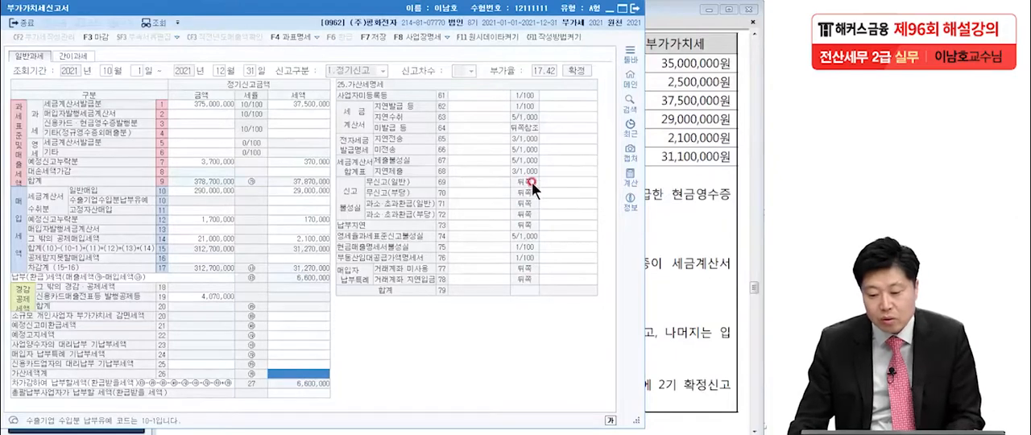
pyautogui.click(484, 128)
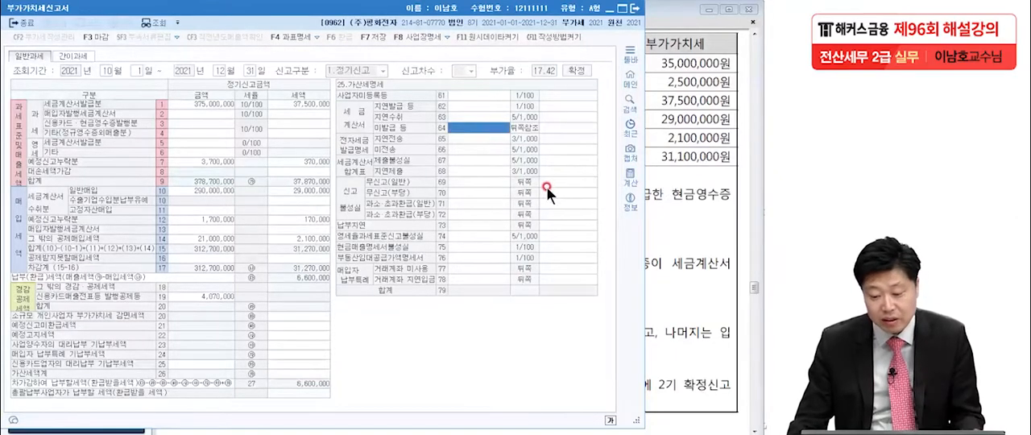
pyautogui.click(679, 190)
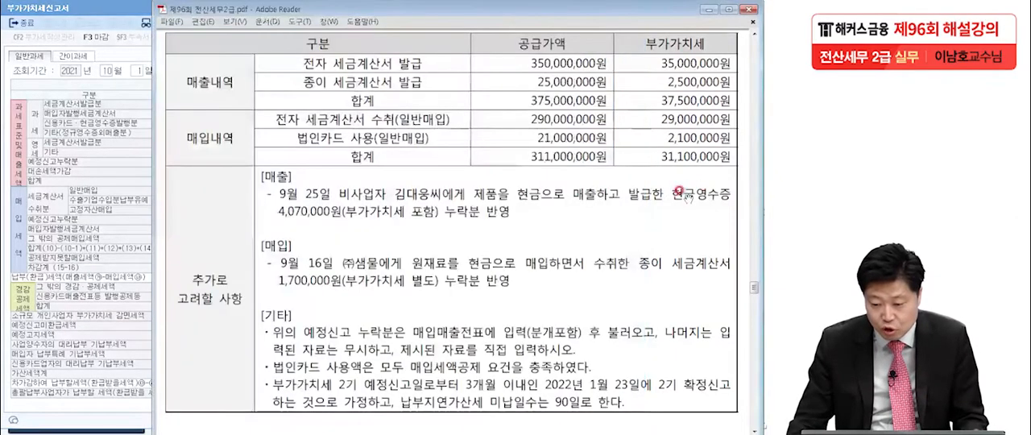
pyautogui.click(114, 202)
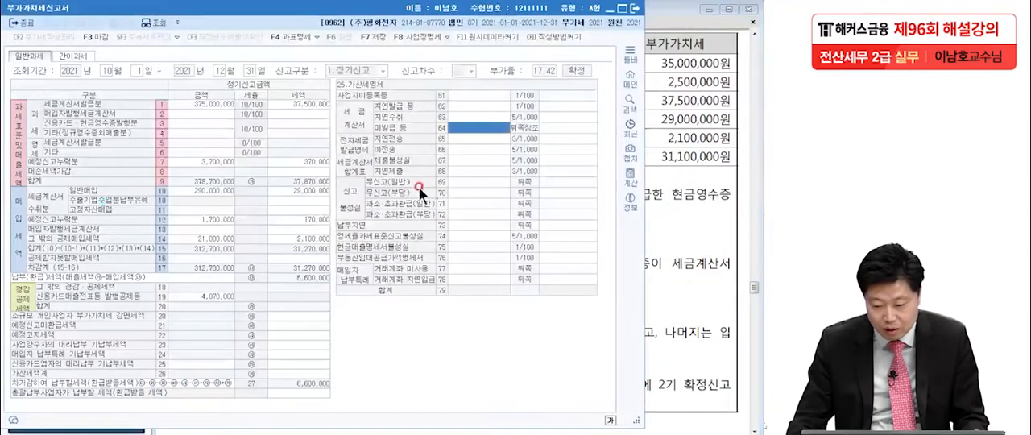
pyautogui.write('25000000')
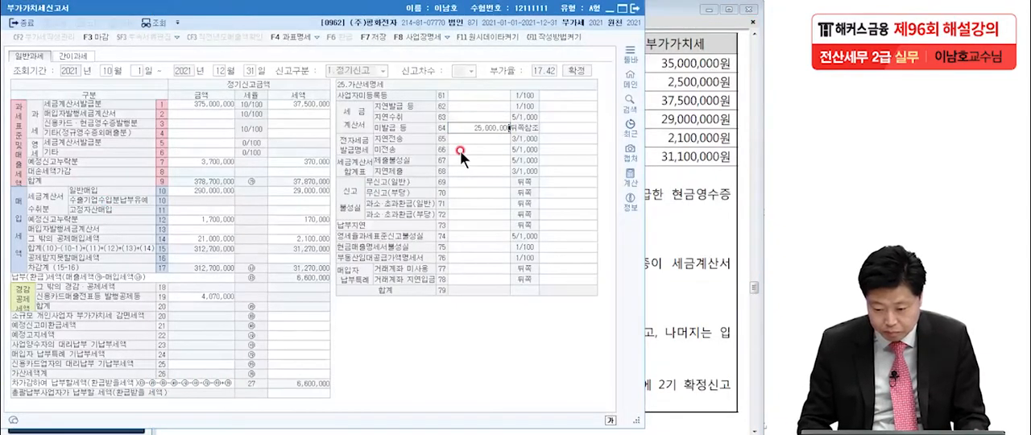
pyautogui.press('Return')
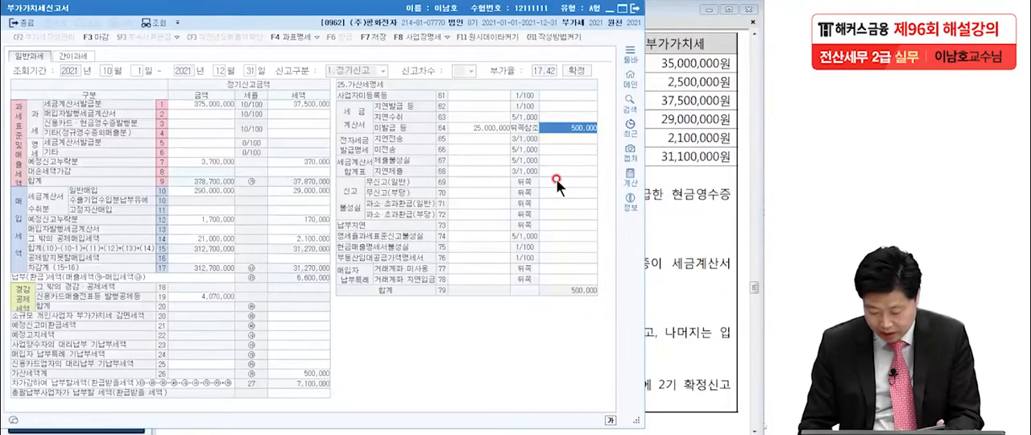
pyautogui.write('250000')
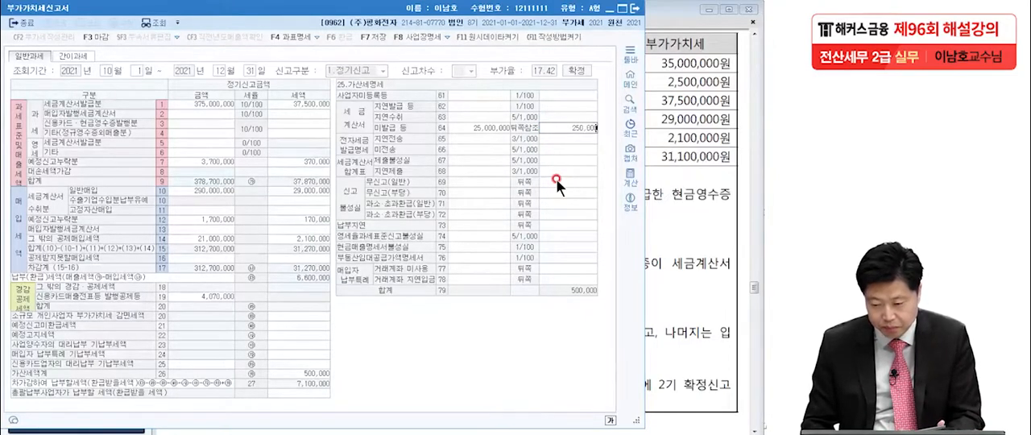
pyautogui.press('Return')
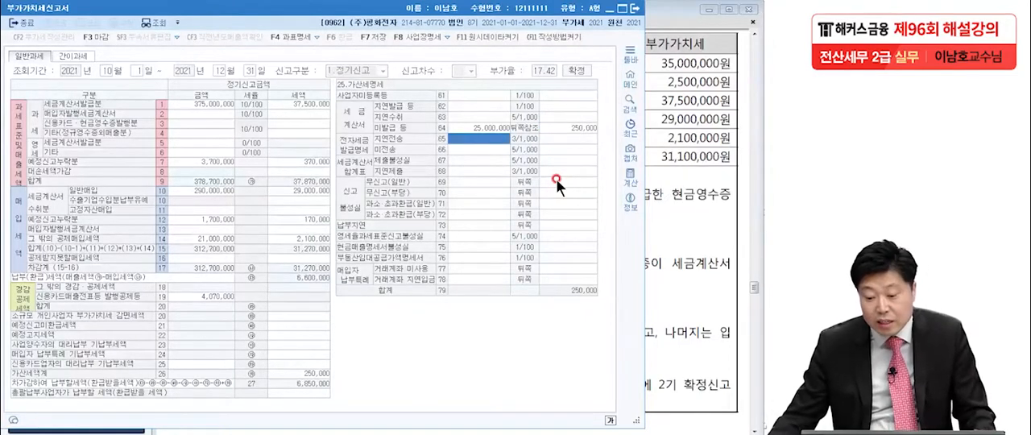
# Check the exam PDF's omission notes, and circle the omitted sales tax 370,000 and purchase tax 170,000 in the return's 예정신고누락분 breakdown
pyautogui.click(650, 206)
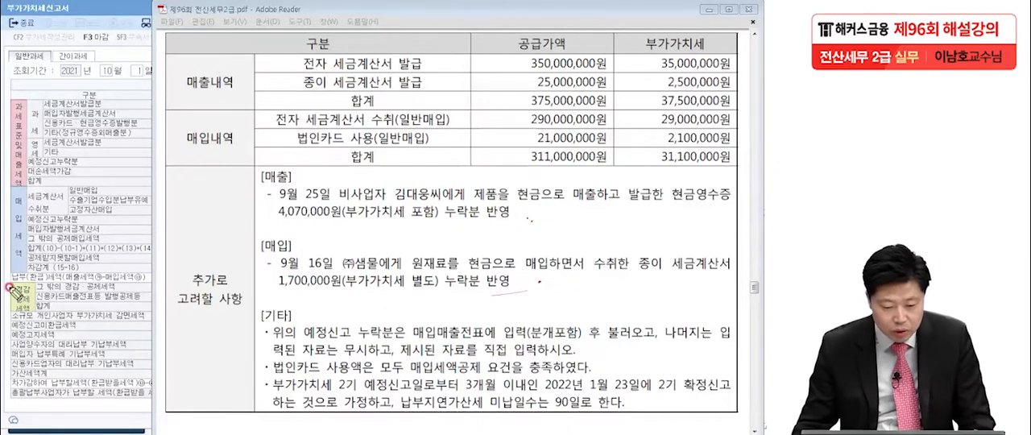
pyautogui.click(62, 294)
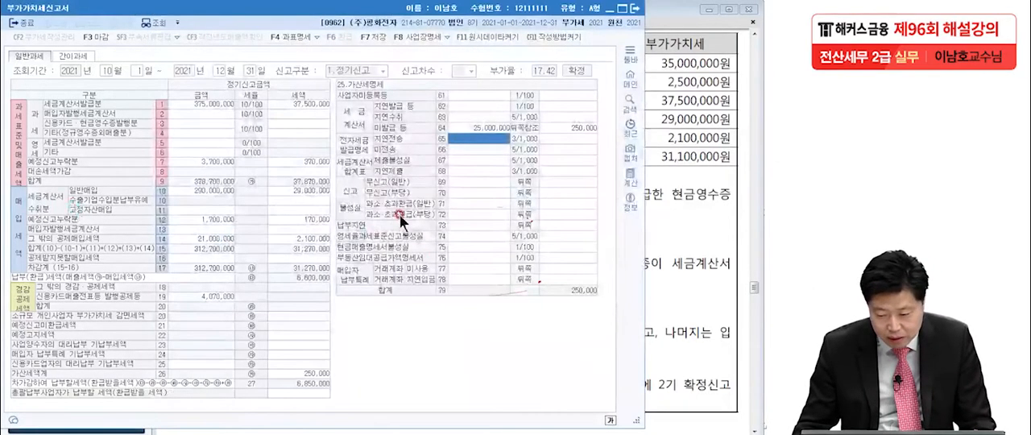
pyautogui.click(214, 155)
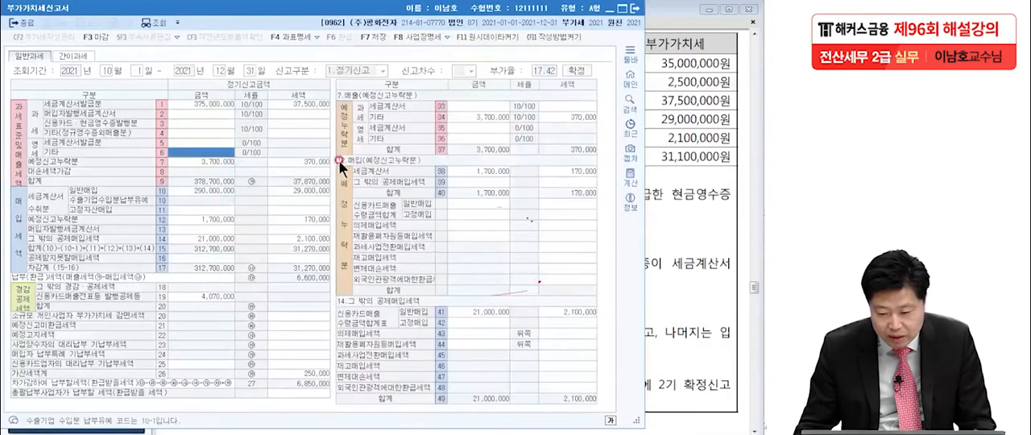
pyautogui.hotkey('ctrl', '2')
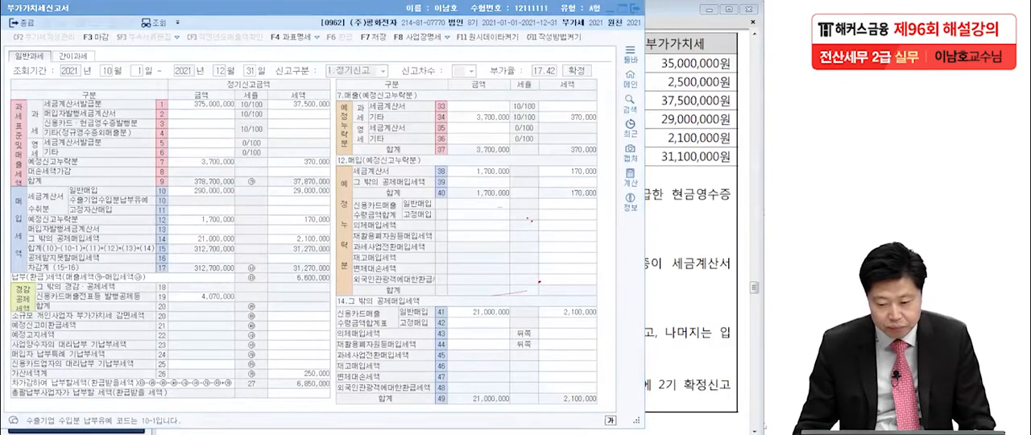
pyautogui.click(419, 107)
pyautogui.moveTo(603, 125)
pyautogui.mouseDown()
pyautogui.moveTo(567, 116)
pyautogui.moveTo(609, 117)
pyautogui.mouseUp()
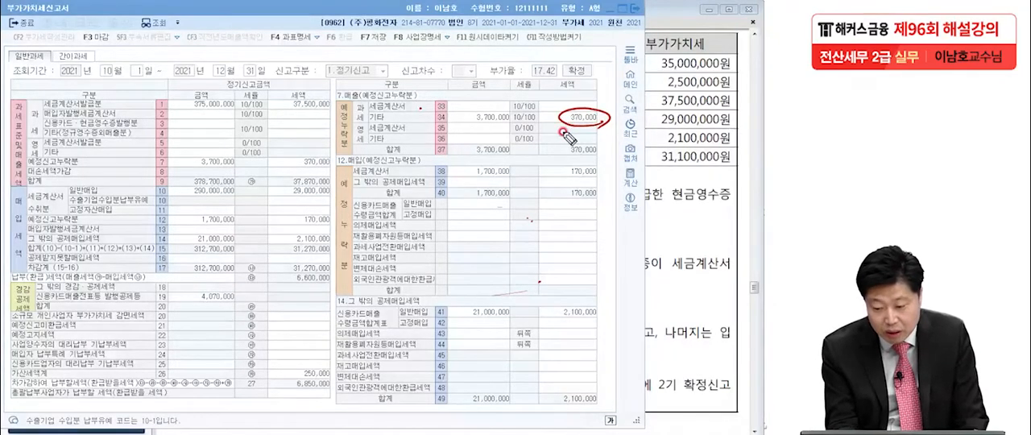
pyautogui.moveTo(614, 171)
pyautogui.mouseDown()
pyautogui.moveTo(596, 161)
pyautogui.moveTo(600, 179)
pyautogui.mouseUp()
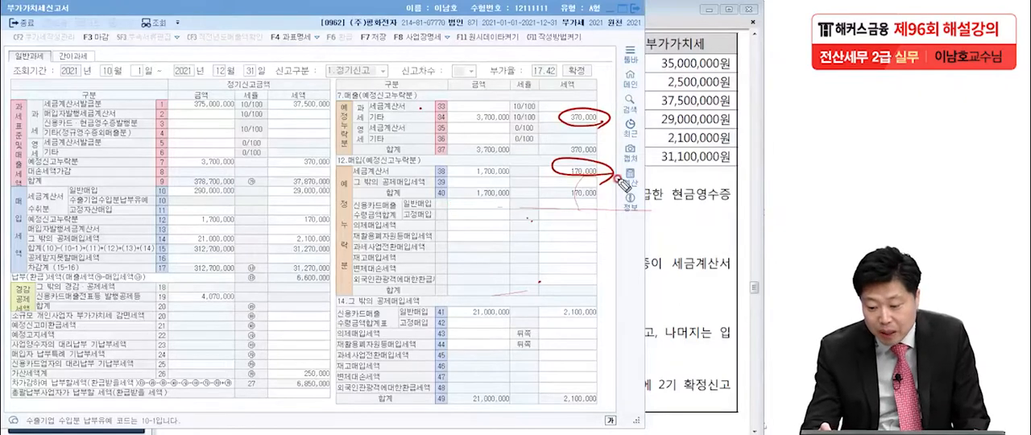
# Handwrite the under-reporting penalty calculation over the return: 200,000 × 10% × (100% − 75%) = 5,000, circling the result
pyautogui.moveTo(100, 145); pyautogui.dragTo(122, 169)
pyautogui.moveTo(133, 143)
pyautogui.mouseDown()
pyautogui.moveTo(188, 150)
pyautogui.moveTo(242, 135)
pyautogui.mouseUp()
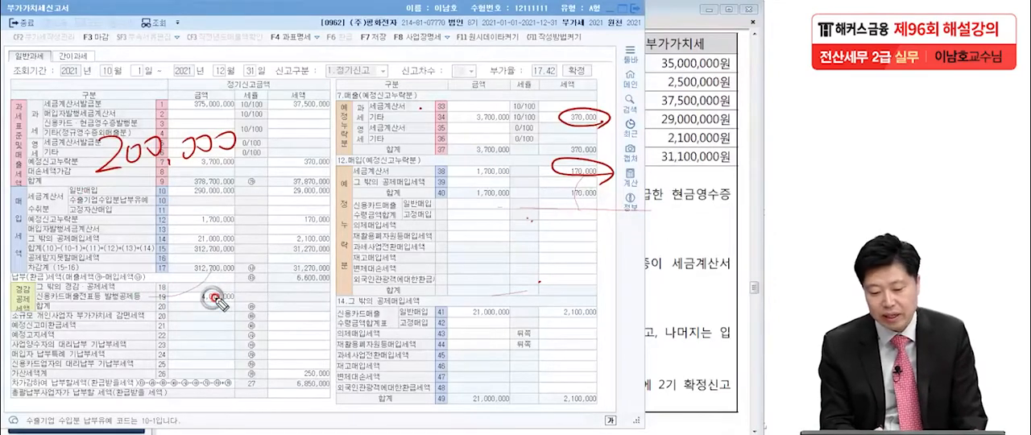
pyautogui.moveTo(270, 119); pyautogui.dragTo(303, 153)
pyautogui.moveTo(304, 113)
pyautogui.mouseDown()
pyautogui.moveTo(269, 148)
pyautogui.moveTo(309, 145)
pyautogui.mouseUp()
pyautogui.moveTo(325, 117); pyautogui.dragTo(330, 129)
pyautogui.moveTo(371, 82); pyautogui.dragTo(338, 129)
pyautogui.moveTo(348, 87); pyautogui.dragTo(344, 91)
pyautogui.moveTo(421, 97); pyautogui.dragTo(392, 147)
pyautogui.moveTo(400, 100); pyautogui.dragTo(440, 138)
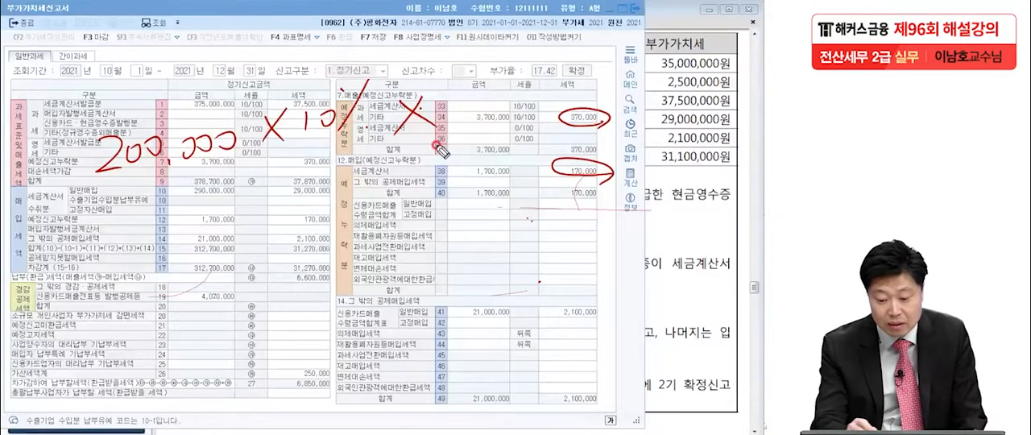
pyautogui.moveTo(446, 85); pyautogui.dragTo(450, 105)
pyautogui.moveTo(456, 88); pyautogui.dragTo(467, 87)
pyautogui.moveTo(494, 76)
pyautogui.mouseDown()
pyautogui.moveTo(480, 105)
pyautogui.moveTo(522, 90)
pyautogui.moveTo(549, 98)
pyautogui.mouseUp()
pyautogui.click(478, 83)
pyautogui.click(494, 106)
pyautogui.moveTo(552, 79)
pyautogui.mouseDown()
pyautogui.moveTo(567, 76)
pyautogui.moveTo(578, 99)
pyautogui.mouseUp()
pyautogui.moveTo(439, 81); pyautogui.dragTo(442, 121)
pyautogui.moveTo(597, 63)
pyautogui.mouseDown()
pyautogui.moveTo(602, 103)
pyautogui.moveTo(636, 80)
pyautogui.mouseUp()
pyautogui.moveTo(729, 54)
pyautogui.mouseDown()
pyautogui.moveTo(669, 92)
pyautogui.moveTo(742, 74)
pyautogui.mouseUp()
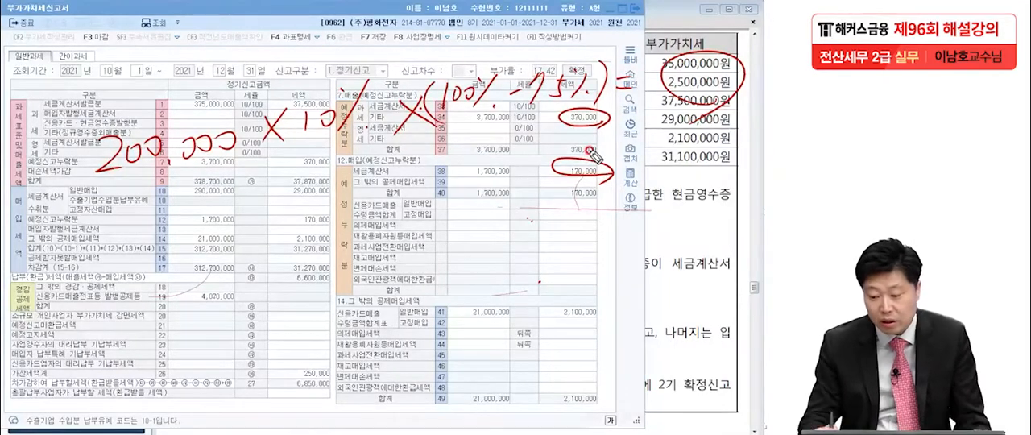
pyautogui.moveTo(703, 63)
pyautogui.mouseDown()
pyautogui.moveTo(687, 90)
pyautogui.moveTo(712, 81)
pyautogui.moveTo(702, 78)
pyautogui.mouseUp()
pyautogui.moveTo(716, 77); pyautogui.dragTo(715, 78)
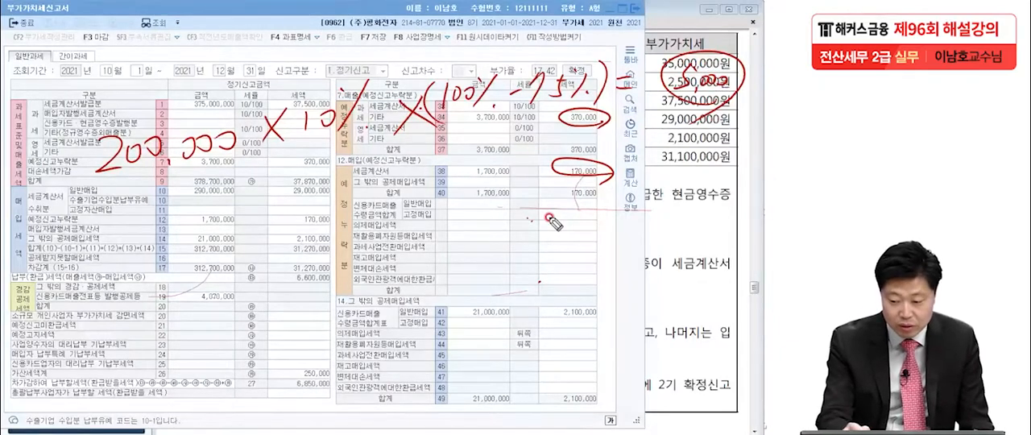
# Handwrite the late-payment penalty calculation below it: 200,000 × 25/100,000 × 90 = 4,500, circling the result
pyautogui.moveTo(100, 225)
pyautogui.mouseDown()
pyautogui.moveTo(138, 251)
pyautogui.moveTo(196, 234)
pyautogui.mouseUp()
pyautogui.moveTo(230, 206); pyautogui.dragTo(253, 245)
pyautogui.moveTo(278, 217)
pyautogui.mouseDown()
pyautogui.moveTo(419, 195)
pyautogui.moveTo(324, 255)
pyautogui.moveTo(403, 248)
pyautogui.mouseUp()
pyautogui.moveTo(304, 171); pyautogui.dragTo(329, 193)
pyautogui.moveTo(380, 158); pyautogui.dragTo(364, 190)
pyautogui.moveTo(427, 195); pyautogui.dragTo(448, 228)
pyautogui.moveTo(464, 177); pyautogui.dragTo(432, 230)
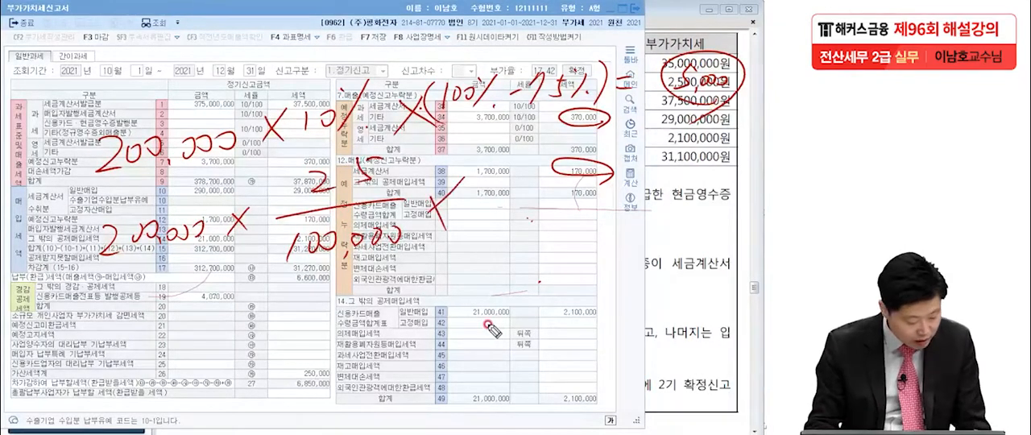
pyautogui.moveTo(506, 202)
pyautogui.mouseDown()
pyautogui.moveTo(487, 229)
pyautogui.moveTo(566, 210)
pyautogui.mouseUp()
pyautogui.moveTo(548, 226); pyautogui.dragTo(581, 222)
pyautogui.moveTo(588, 214)
pyautogui.mouseDown()
pyautogui.moveTo(595, 221)
pyautogui.moveTo(600, 210)
pyautogui.mouseUp()
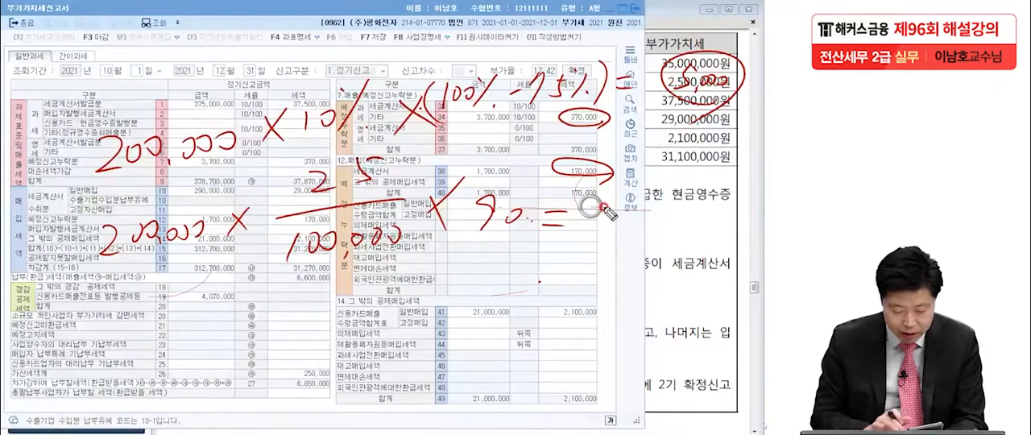
pyautogui.moveTo(608, 212)
pyautogui.mouseDown()
pyautogui.moveTo(630, 199)
pyautogui.moveTo(654, 216)
pyautogui.moveTo(712, 198)
pyautogui.mouseUp()
pyautogui.moveTo(725, 225)
pyautogui.mouseDown()
pyautogui.moveTo(657, 248)
pyautogui.moveTo(734, 233)
pyautogui.mouseUp()
pyautogui.moveTo(735, 99); pyautogui.dragTo(733, 105)
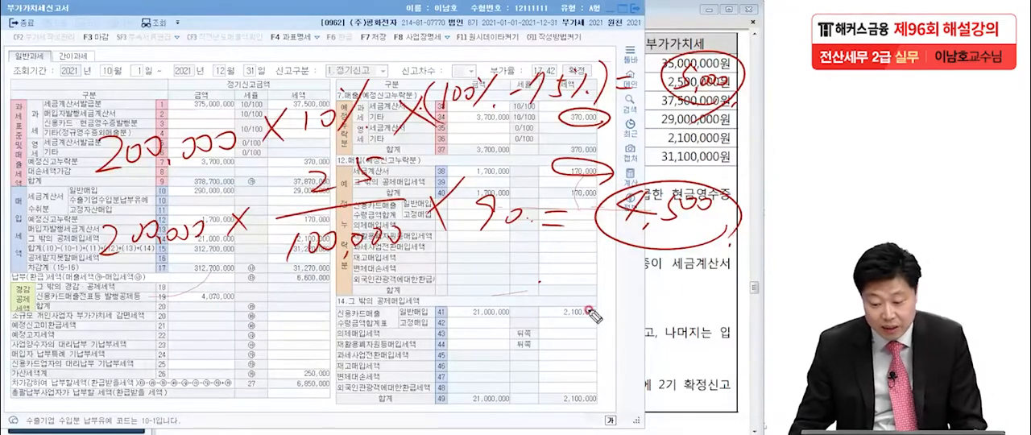
# Reopen the 가산세명세, clear the handwriting, and enter 200,000 with a 5,000 penalty for 과소·초과환급(일반)
pyautogui.click(491, 331)
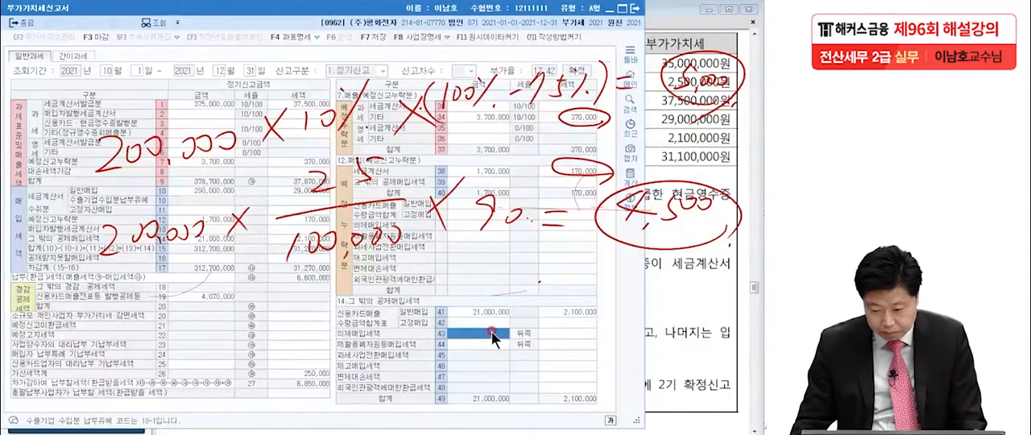
pyautogui.click(283, 371)
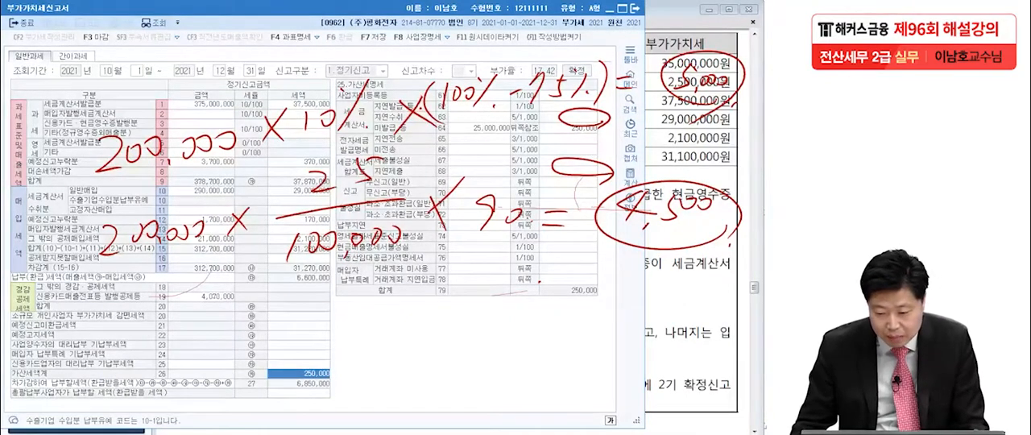
pyautogui.press('Escape')
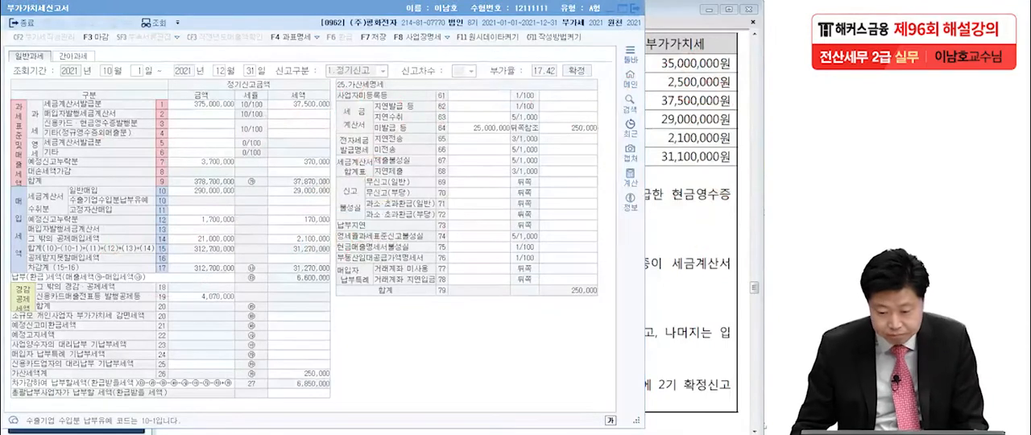
pyautogui.click(456, 204)
pyautogui.write('200,0')
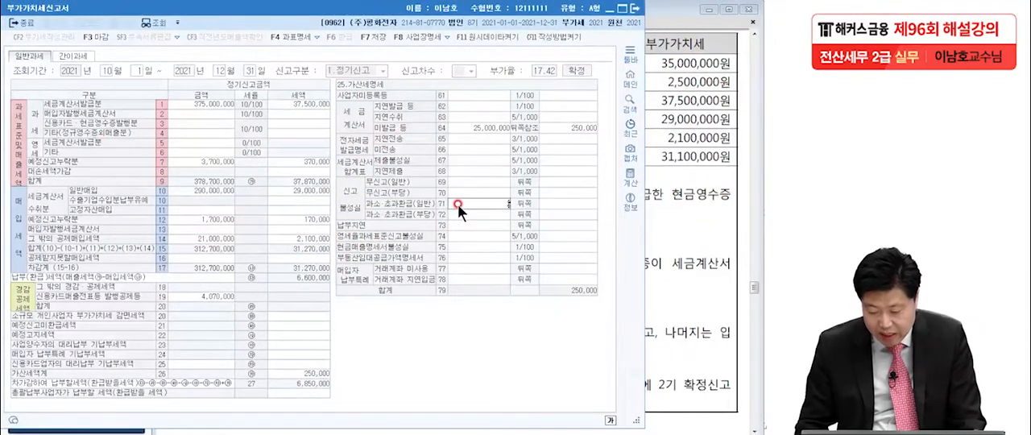
pyautogui.write('00')
pyautogui.press('Return')
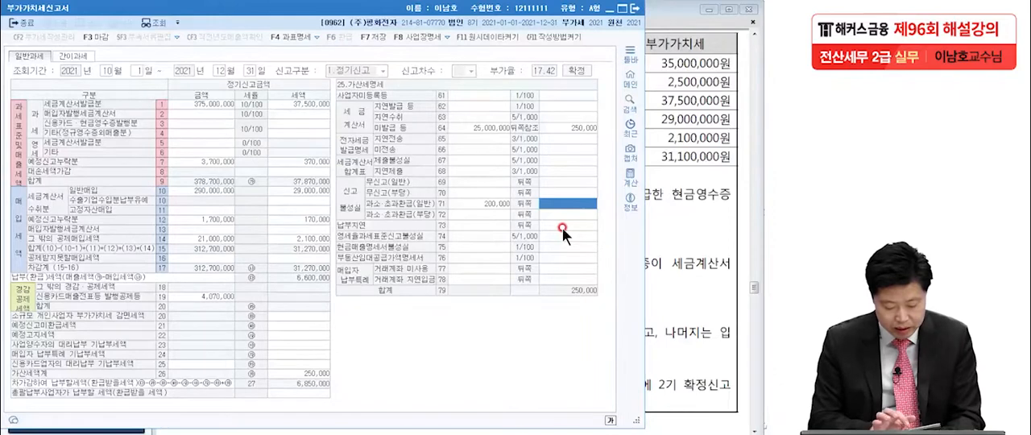
pyautogui.write('5,000')
pyautogui.press('Return')
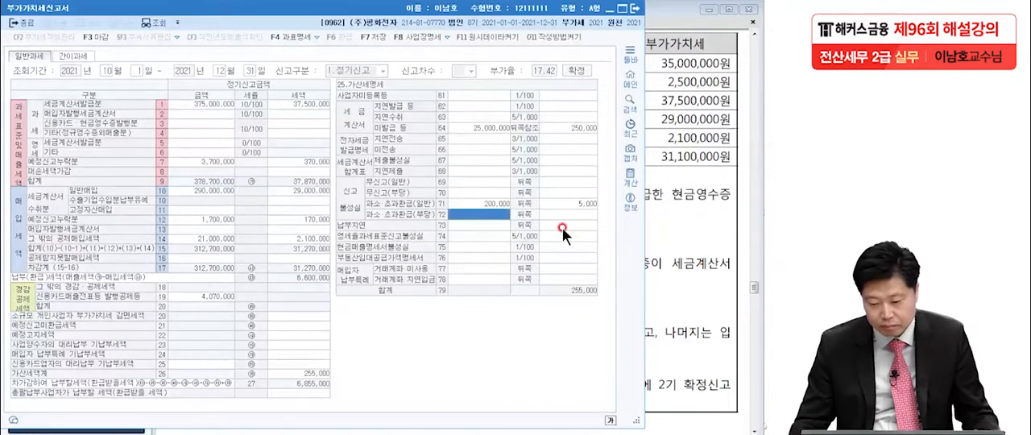
# Enter 200,000 as the 납부지연 amount and move the 납부지연일수 계산 dialog aside
pyautogui.click(507, 228)
pyautogui.write('200,000')
pyautogui.press('Return')
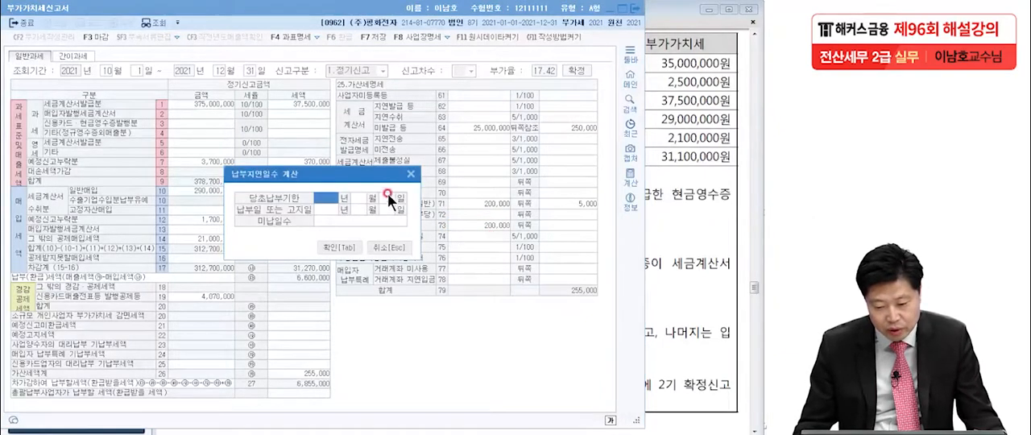
pyautogui.moveTo(347, 173); pyautogui.dragTo(310, 151)
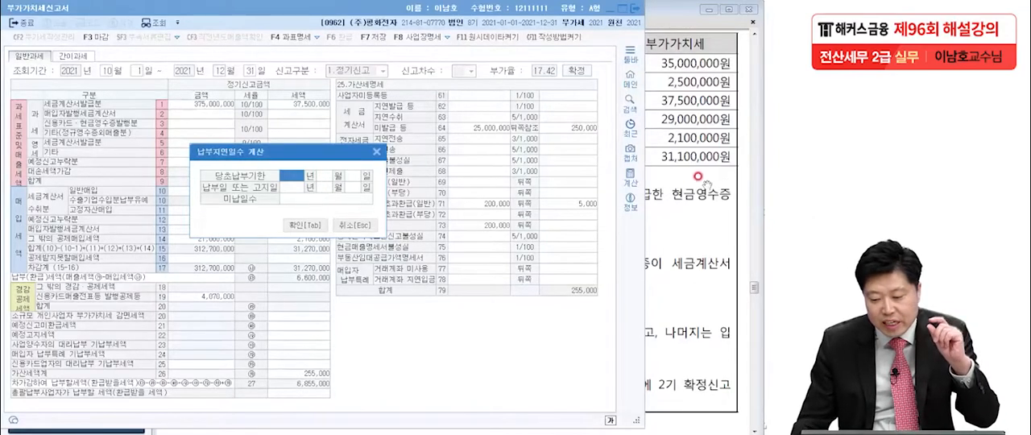
# Check the filing conditions in the exam PDF and set the 당초납부기한 to 2021-10-25
pyautogui.click(687, 206)
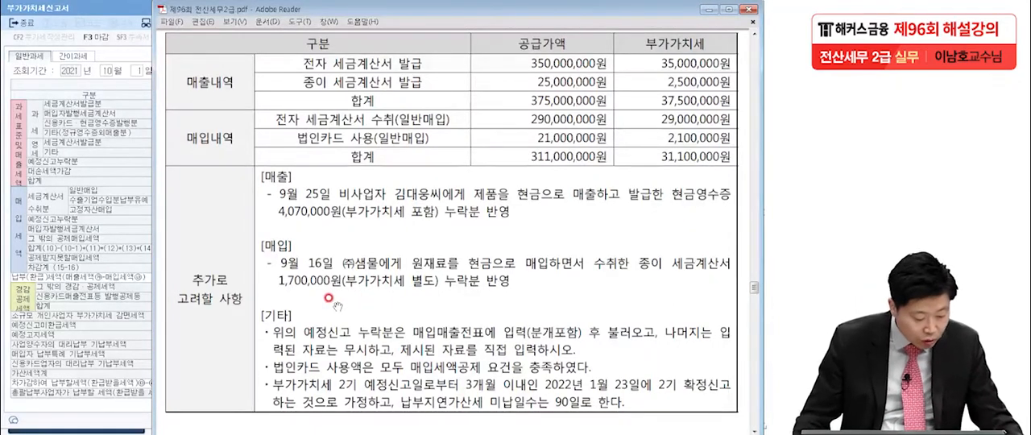
pyautogui.click(108, 240)
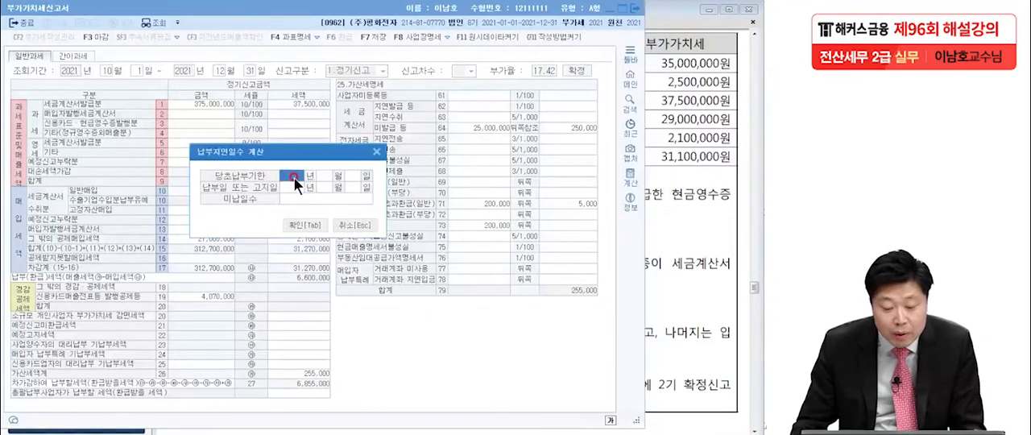
pyautogui.write('2021')
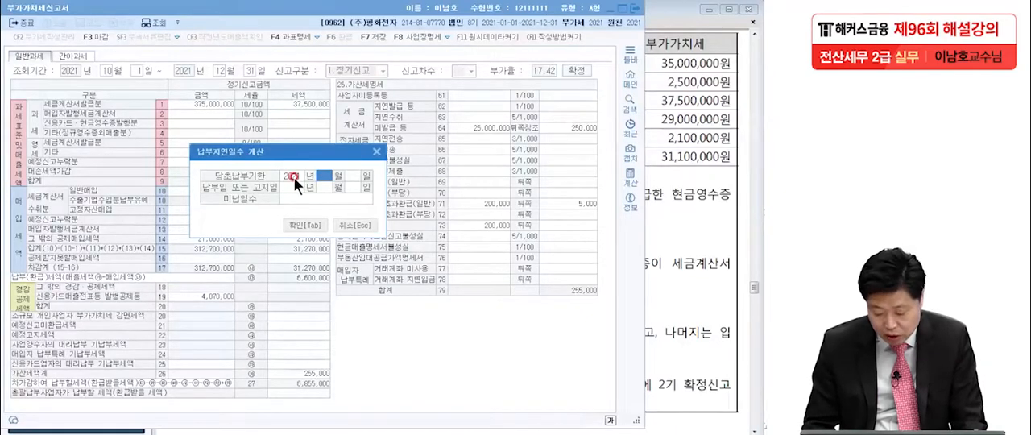
pyautogui.write('1025')
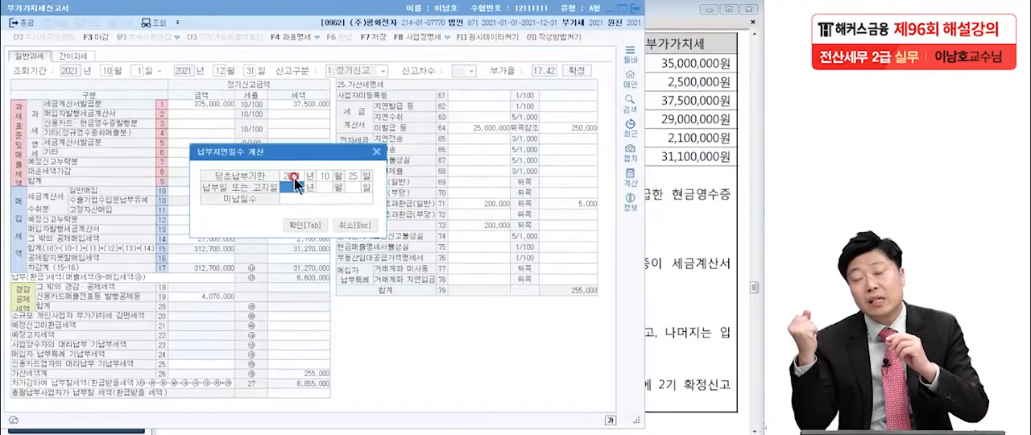
pyautogui.click(325, 175)
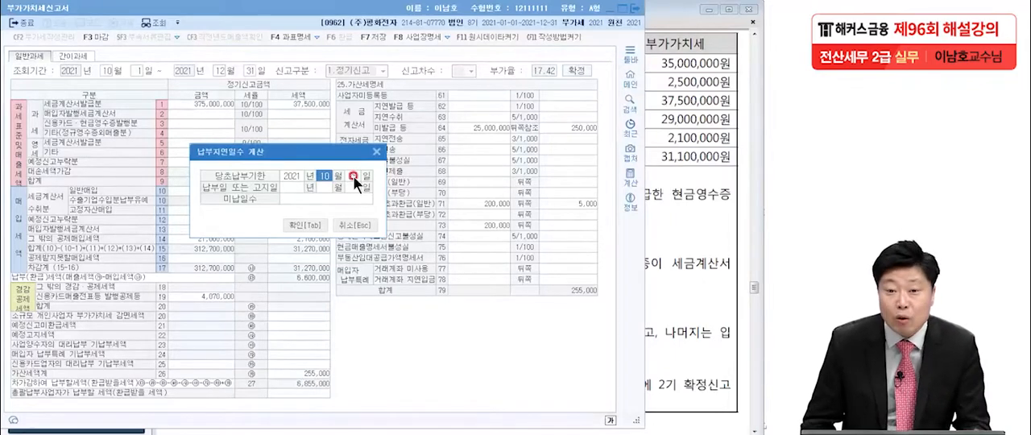
pyautogui.click(353, 175)
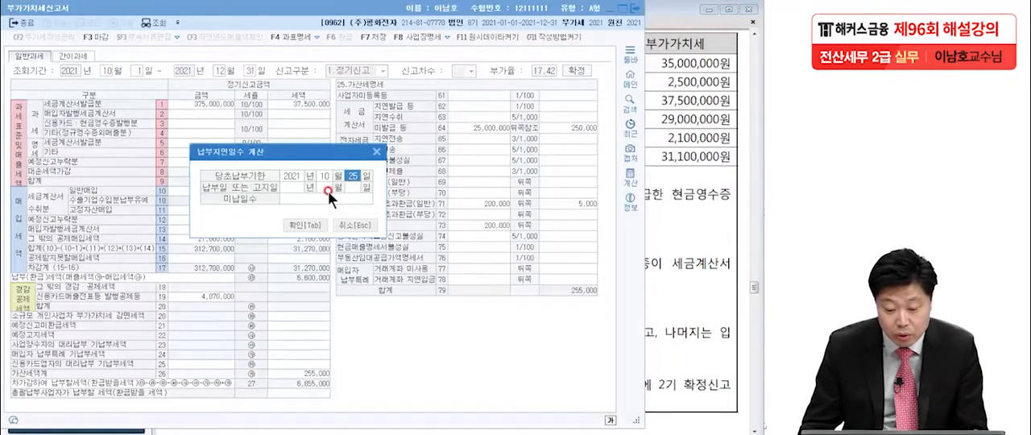
# Look up the 2기 확정신고 filing date in the exam PDF and set the 납부일 또는 고지일 to 2022-01-23
pyautogui.click(296, 187)
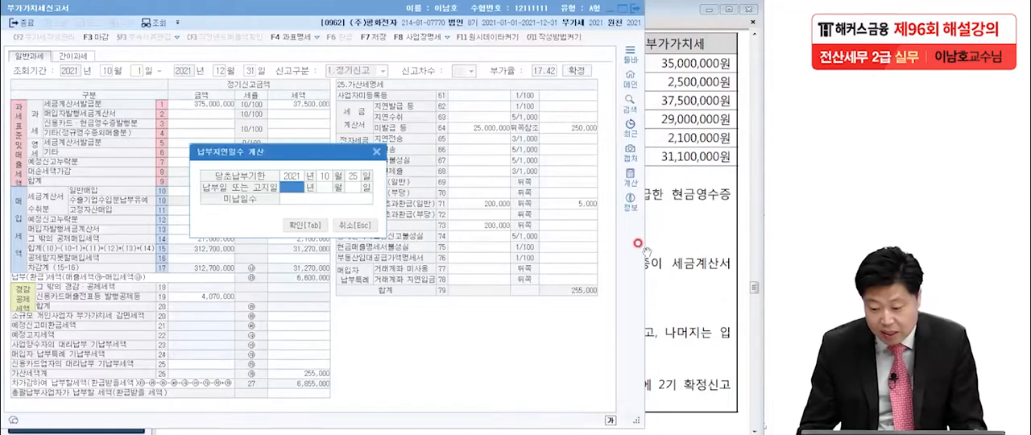
pyautogui.click(643, 247)
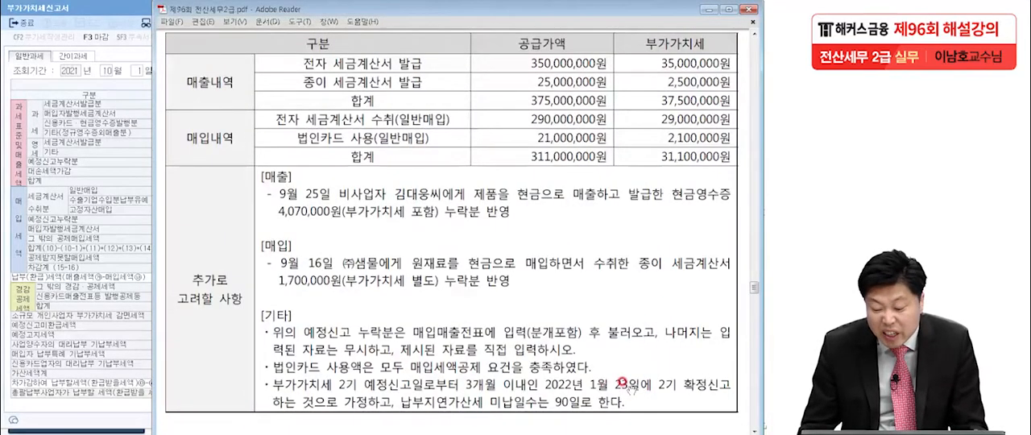
pyautogui.click(78, 280)
pyautogui.click(286, 190)
pyautogui.write('2022')
pyautogui.write('1')
pyautogui.press('Return')
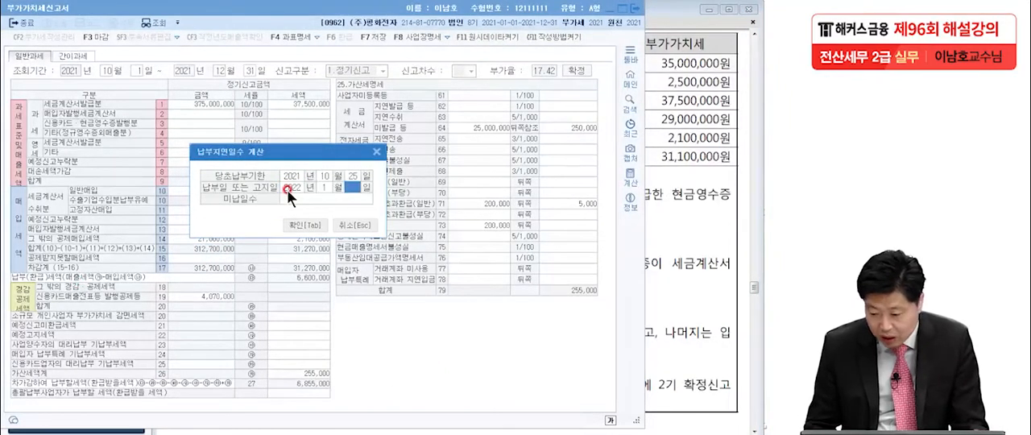
pyautogui.write('23')
pyautogui.press('Return')
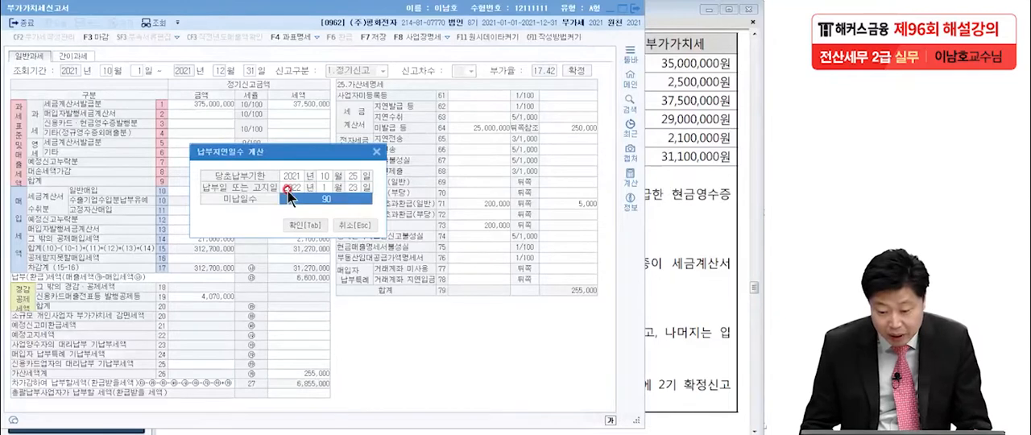
# Compare the 미납일수 and both dates in the 납부지연일수 계산 dialog with the conditions in the exam PDF
pyautogui.click(689, 300)
pyautogui.click(296, 211)
pyautogui.click(69, 245)
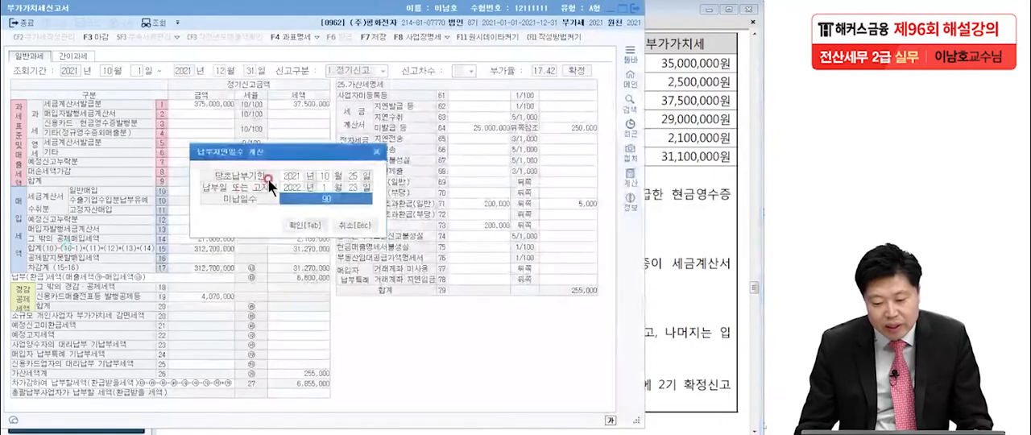
pyautogui.click(311, 177)
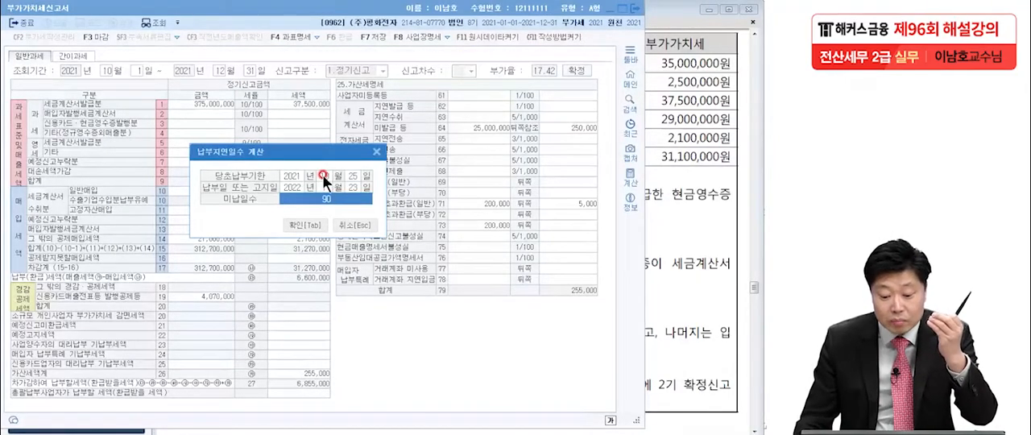
pyautogui.click(346, 176)
pyautogui.click(349, 188)
pyautogui.click(346, 198)
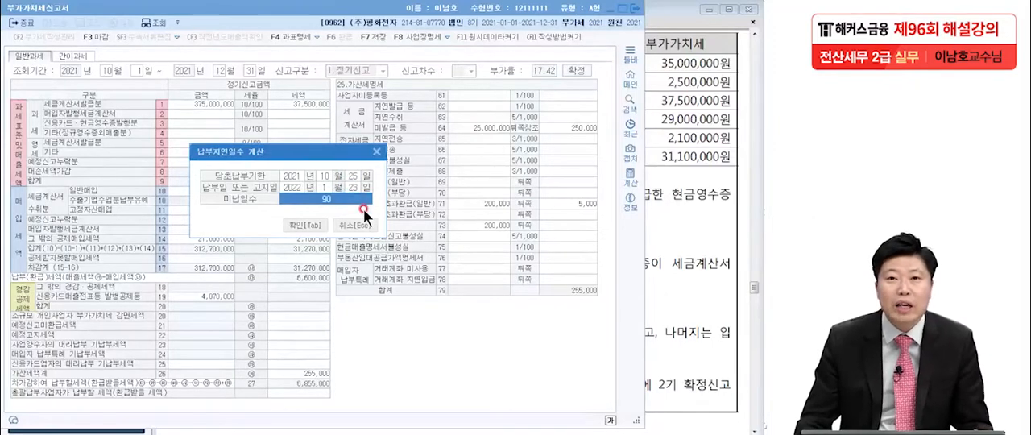
pyautogui.click(324, 175)
pyautogui.click(354, 179)
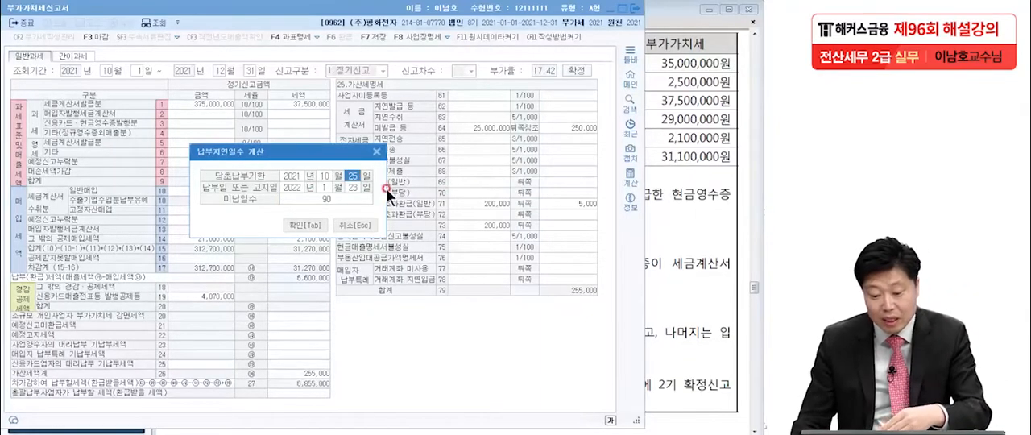
# Check the two dates and apply the 납부지연일수 계산 with 90 미납일수 to the 납부지연 penalty
pyautogui.click(347, 189)
pyautogui.press('Return')
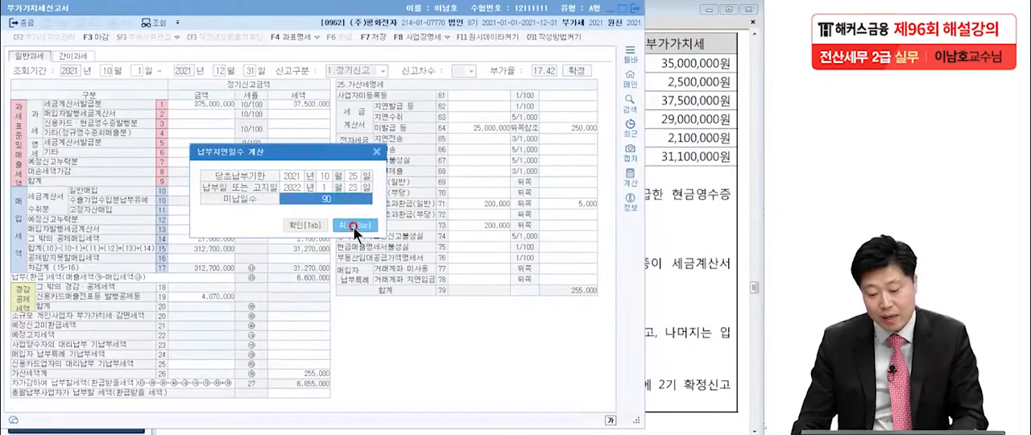
pyautogui.click(309, 224)
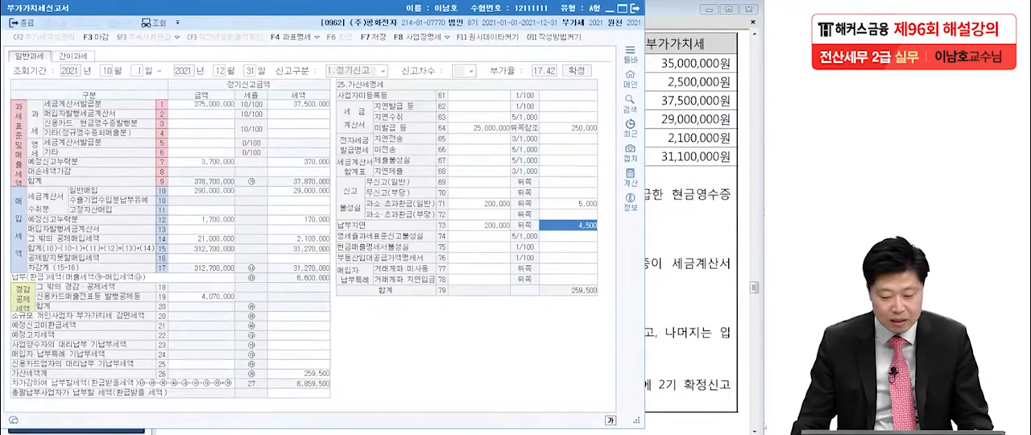
# Circle the 가산세 합계 and the final 차가감 납부할세액 on the return to review them, and clear the marks
pyautogui.hotkey('alt', 'Tab')
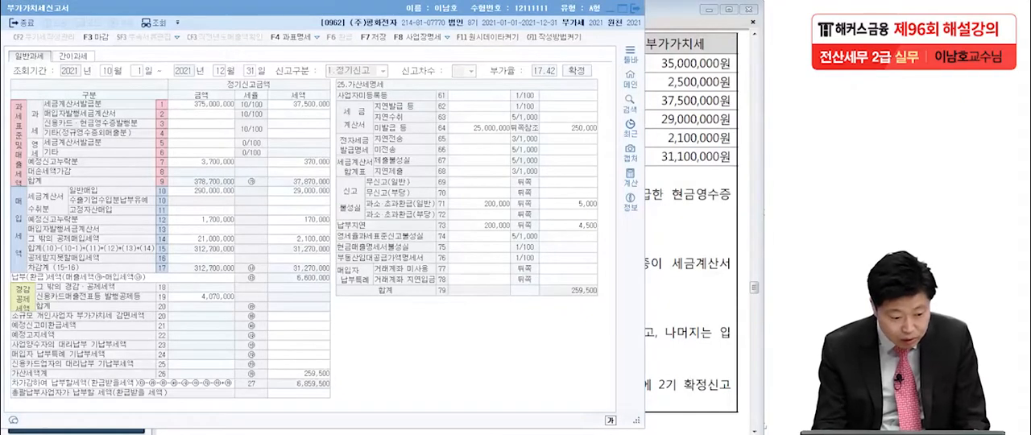
pyautogui.moveTo(612, 311)
pyautogui.mouseDown()
pyautogui.moveTo(544, 305)
pyautogui.moveTo(624, 296)
pyautogui.mouseUp()
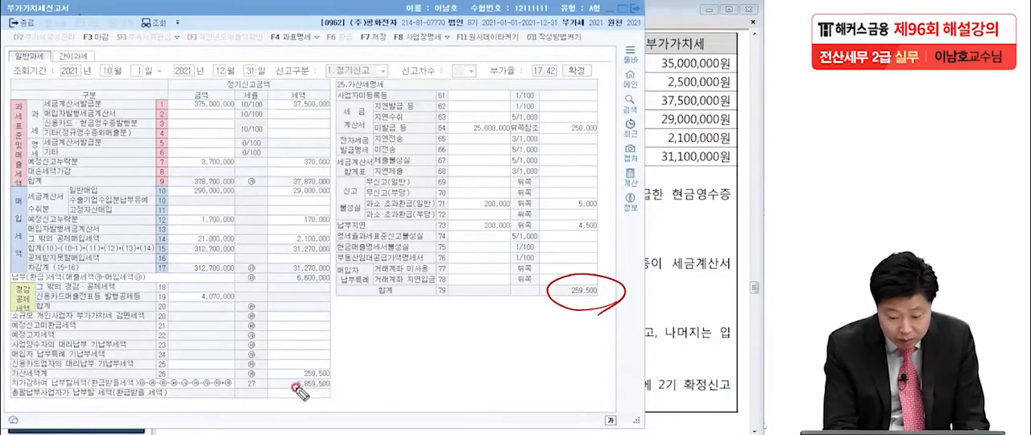
pyautogui.moveTo(330, 395)
pyautogui.mouseDown()
pyautogui.moveTo(275, 393)
pyautogui.moveTo(282, 375)
pyautogui.moveTo(336, 383)
pyautogui.mouseUp()
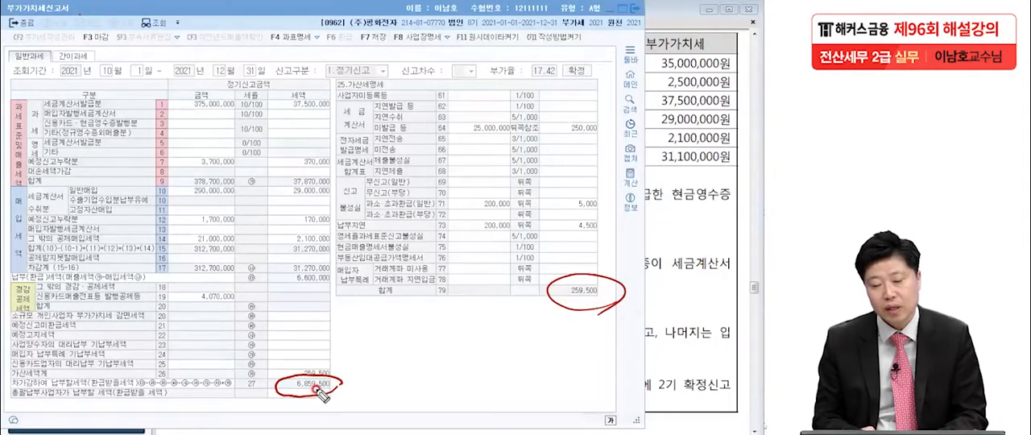
pyautogui.press('Escape')
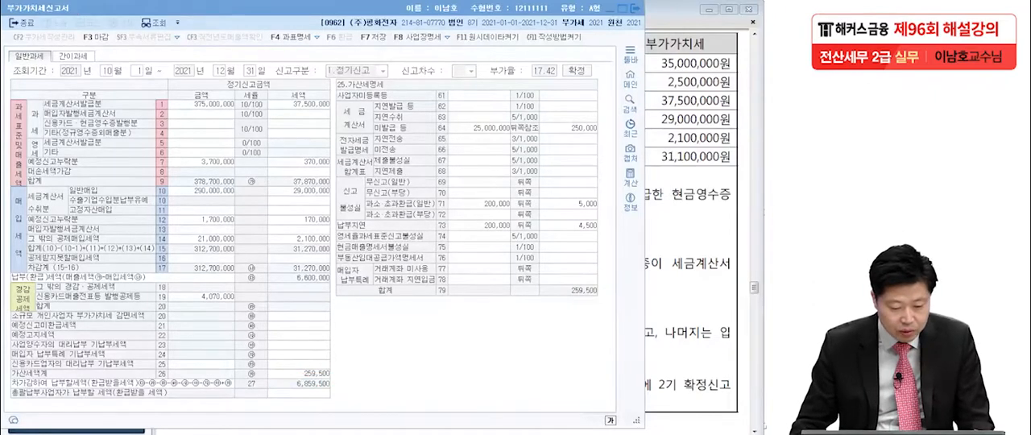
# Close the 부가가치세신고서 and save its data
pyautogui.click(464, 170)
pyautogui.click(637, 8)
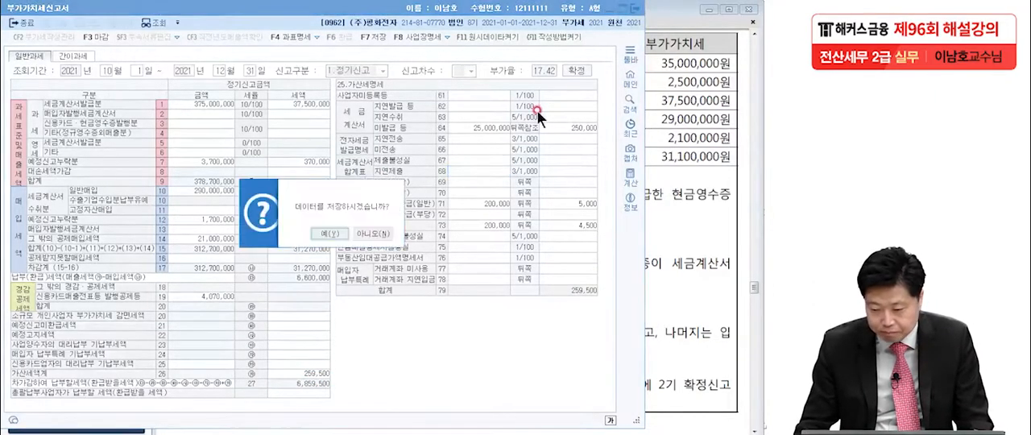
pyautogui.click(329, 233)
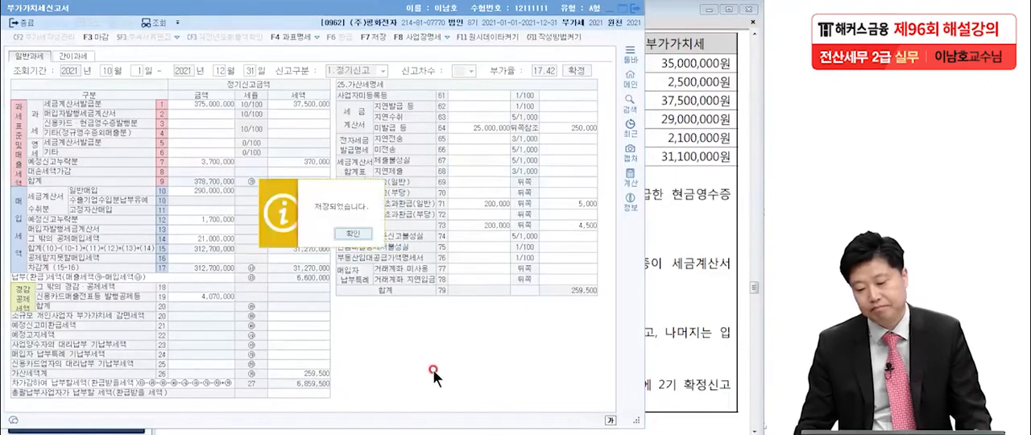
pyautogui.click(353, 237)
# Read Problem 4 question [1] on the truck insurance in the exam PDF and mark its key conditions, including 선급비용
pyautogui.click(383, 298)
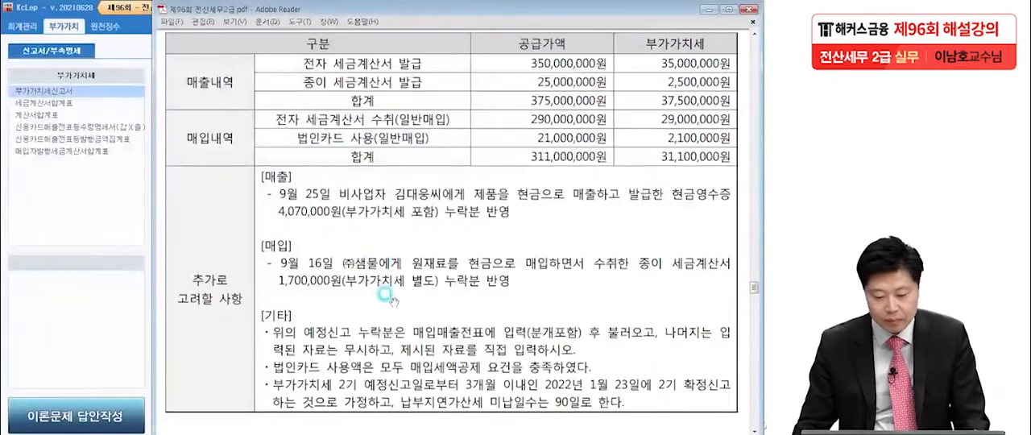
pyautogui.scroll(-3, 392, 306)
pyautogui.scroll(-12, 392, 306)
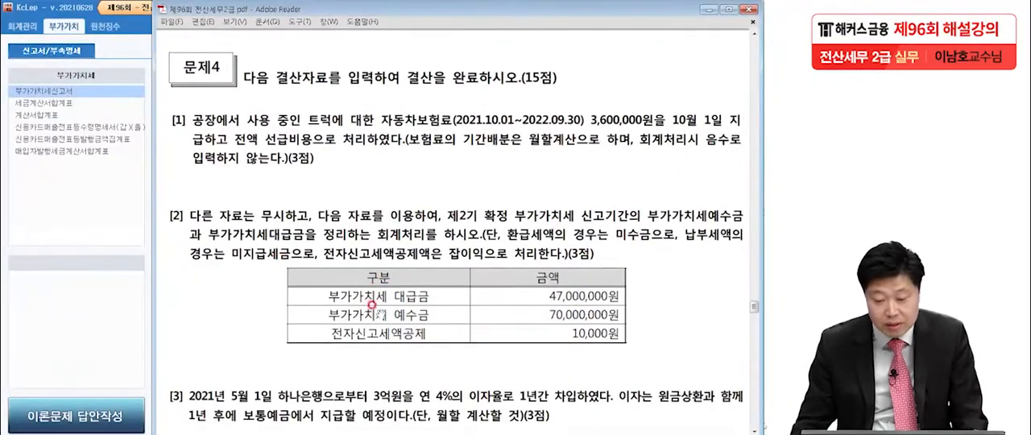
pyautogui.scroll(-2, 370, 314)
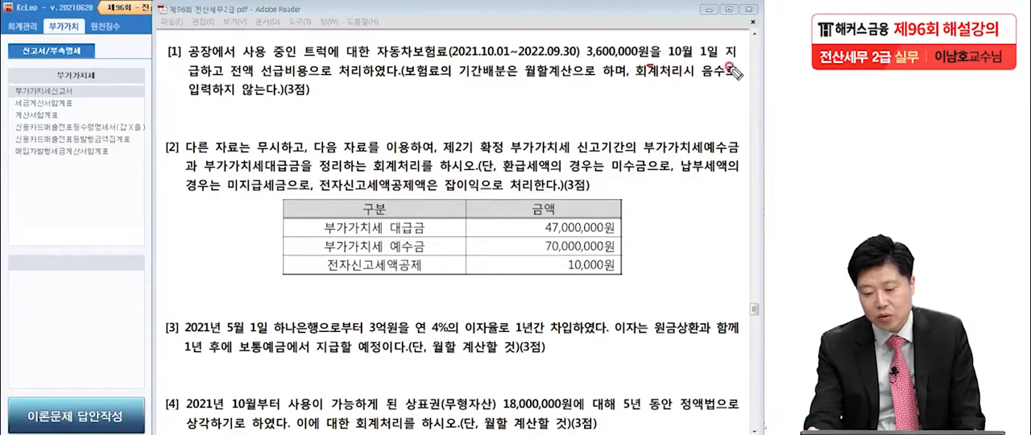
pyautogui.moveTo(282, 88); pyautogui.dragTo(274, 92)
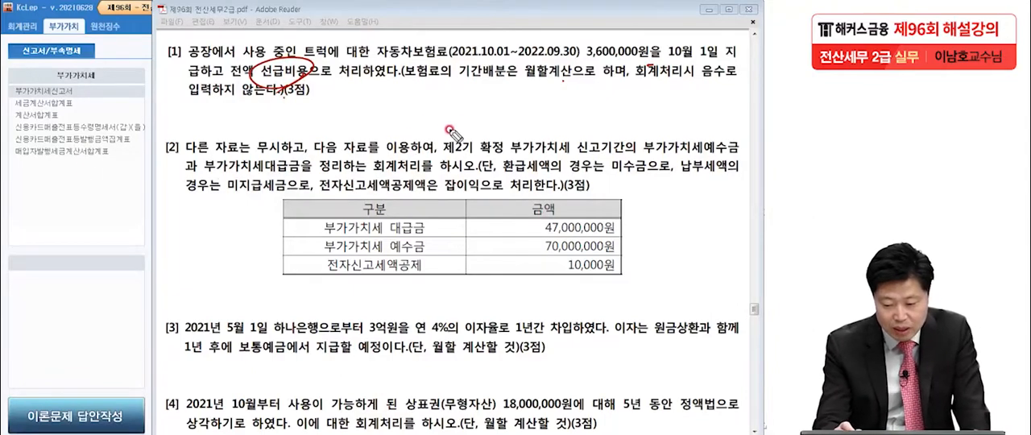
# Handwrite over question [1] a payment entry with credit 현금 3,600,000 and a debit line for 보험료(500)
pyautogui.moveTo(453, 128); pyautogui.dragTo(507, 146)
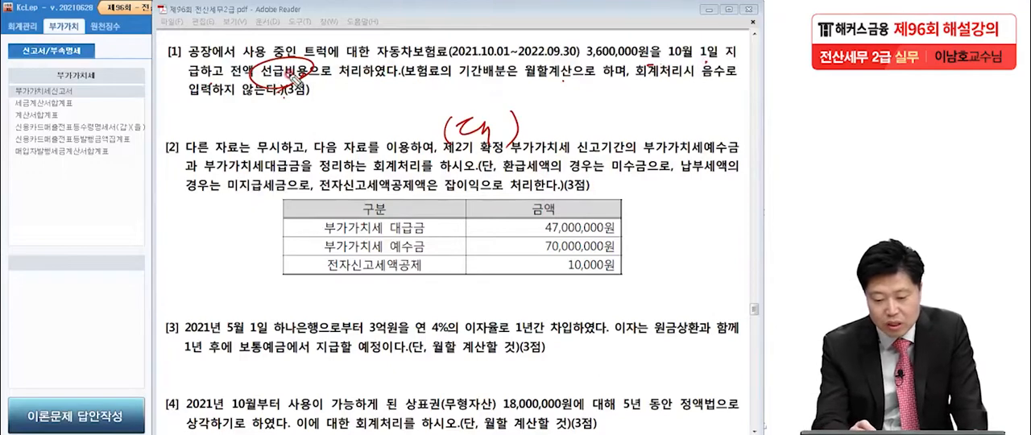
pyautogui.moveTo(532, 108)
pyautogui.mouseDown()
pyautogui.moveTo(547, 135)
pyautogui.moveTo(576, 120)
pyautogui.moveTo(628, 121)
pyautogui.moveTo(644, 139)
pyautogui.moveTo(738, 130)
pyautogui.mouseUp()
pyautogui.moveTo(72, 130)
pyautogui.mouseDown()
pyautogui.moveTo(62, 148)
pyautogui.moveTo(75, 166)
pyautogui.mouseUp()
pyautogui.moveTo(88, 126); pyautogui.dragTo(94, 127)
pyautogui.moveTo(83, 138); pyautogui.dragTo(100, 157)
pyautogui.moveTo(111, 129); pyautogui.dragTo(131, 164)
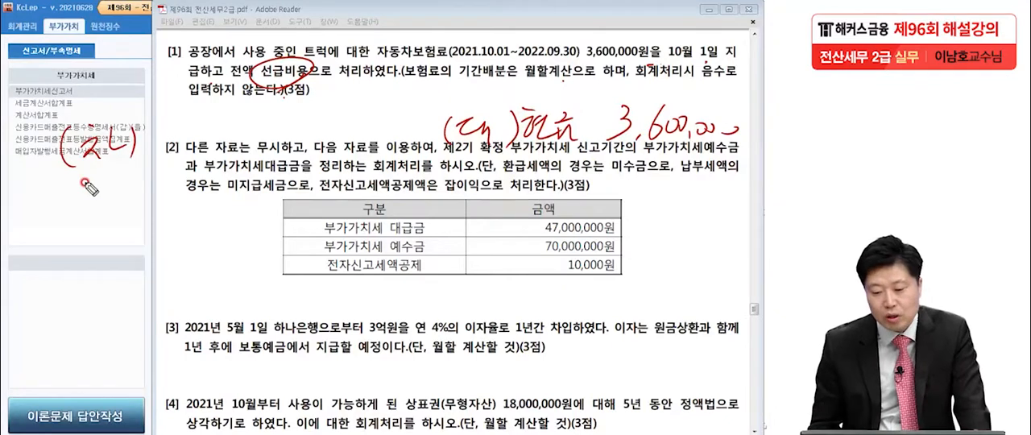
pyautogui.moveTo(161, 125)
pyautogui.mouseDown()
pyautogui.moveTo(173, 145)
pyautogui.moveTo(197, 123)
pyautogui.moveTo(203, 150)
pyautogui.mouseUp()
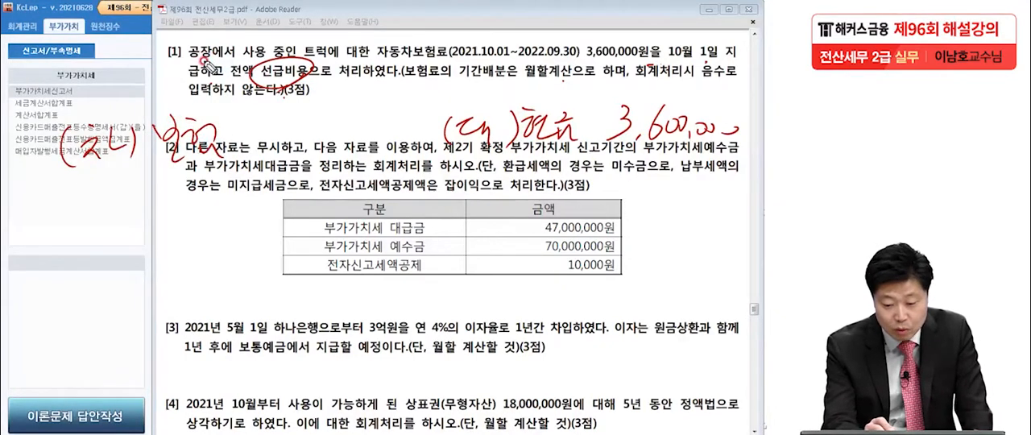
pyautogui.moveTo(239, 135)
pyautogui.mouseDown()
pyautogui.moveTo(250, 153)
pyautogui.moveTo(266, 133)
pyautogui.moveTo(291, 129)
pyautogui.mouseUp()
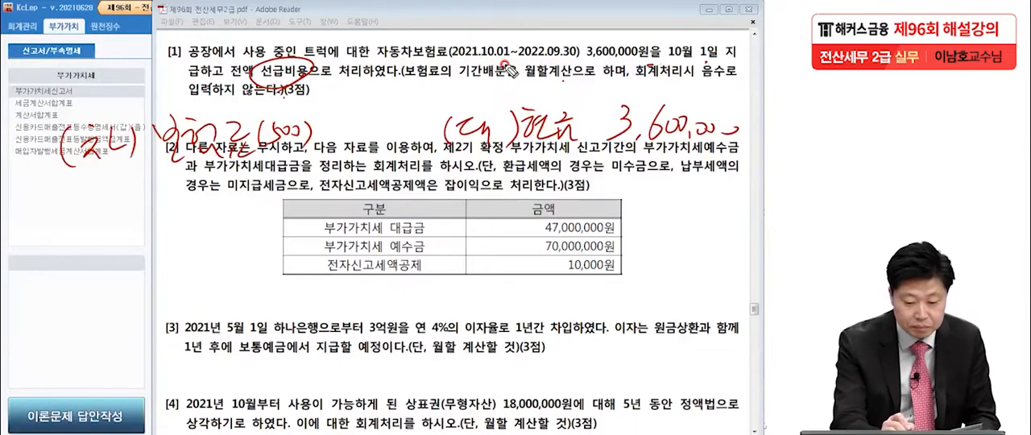
# Note the monthly premium of 300,000 and split the debit into 보험료 900,000 and 선급비용 2,700,000
pyautogui.moveTo(70, 66); pyautogui.dragTo(76, 80)
pyautogui.moveTo(66, 85)
pyautogui.mouseDown()
pyautogui.moveTo(51, 74)
pyautogui.moveTo(71, 87)
pyautogui.moveTo(166, 77)
pyautogui.moveTo(162, 93)
pyautogui.mouseUp()
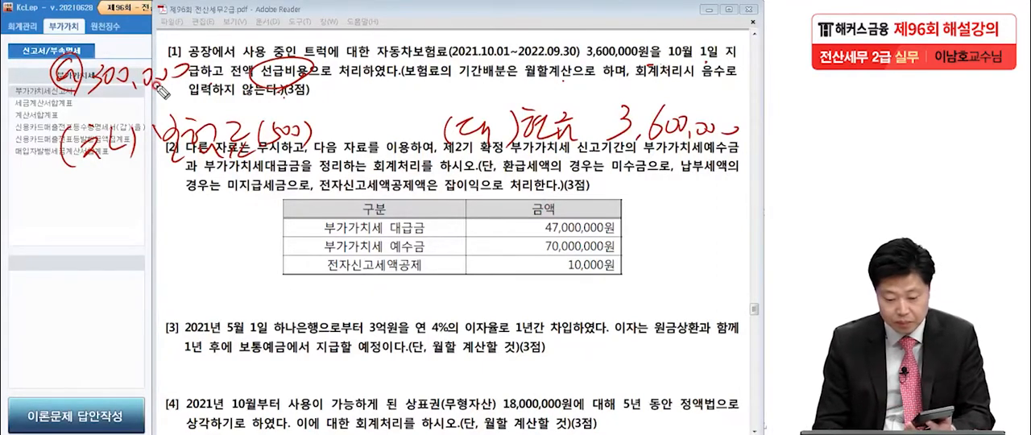
pyautogui.moveTo(346, 119)
pyautogui.mouseDown()
pyautogui.moveTo(340, 137)
pyautogui.moveTo(436, 129)
pyautogui.mouseUp()
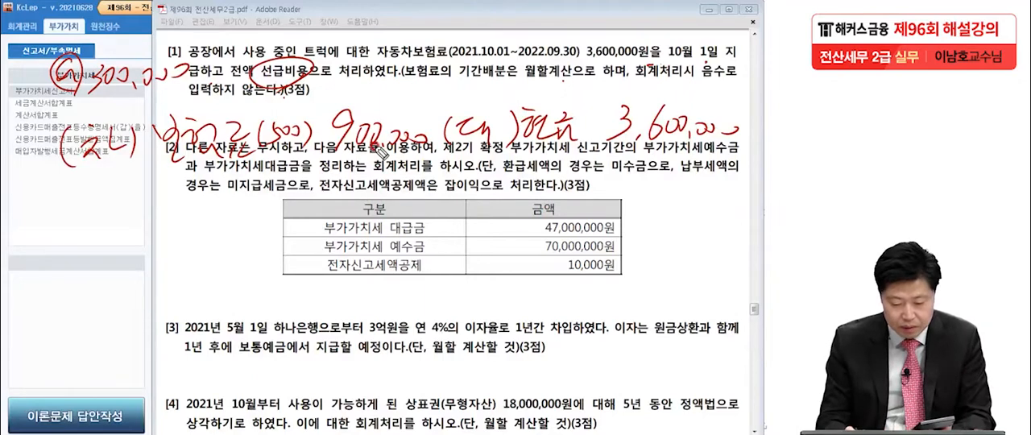
pyautogui.moveTo(324, 172)
pyautogui.mouseDown()
pyautogui.moveTo(324, 189)
pyautogui.moveTo(338, 189)
pyautogui.mouseUp()
pyautogui.moveTo(347, 184); pyautogui.dragTo(357, 175)
pyautogui.moveTo(359, 166)
pyautogui.mouseDown()
pyautogui.moveTo(369, 185)
pyautogui.moveTo(445, 189)
pyautogui.mouseUp()
pyautogui.moveTo(161, 167)
pyautogui.mouseDown()
pyautogui.moveTo(187, 197)
pyautogui.moveTo(203, 187)
pyautogui.moveTo(228, 203)
pyautogui.moveTo(267, 192)
pyautogui.moveTo(278, 211)
pyautogui.moveTo(245, 219)
pyautogui.mouseUp()
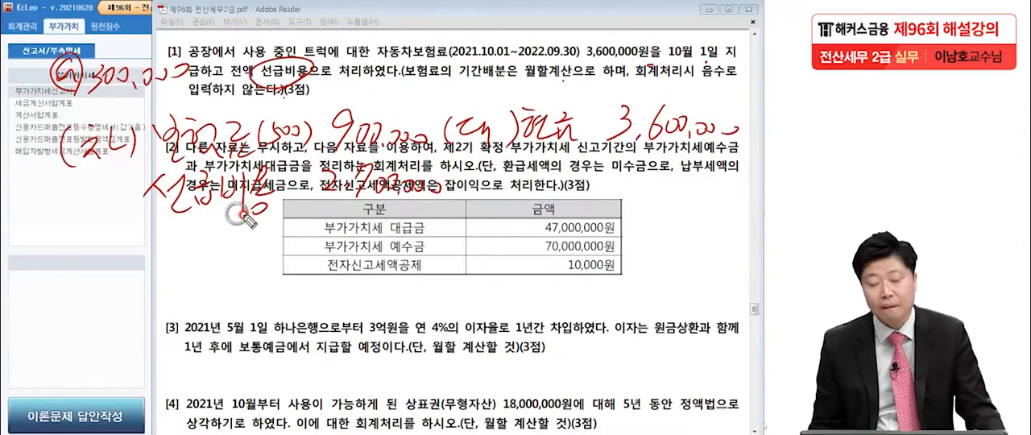
# Below a dividing line, handwrite the entry treating everything as prepaid: debit 선급비용 3,600,000, credit 현금 3,600,000
pyautogui.moveTo(8, 227); pyautogui.dragTo(717, 227)
pyautogui.moveTo(474, 236); pyautogui.dragTo(464, 283)
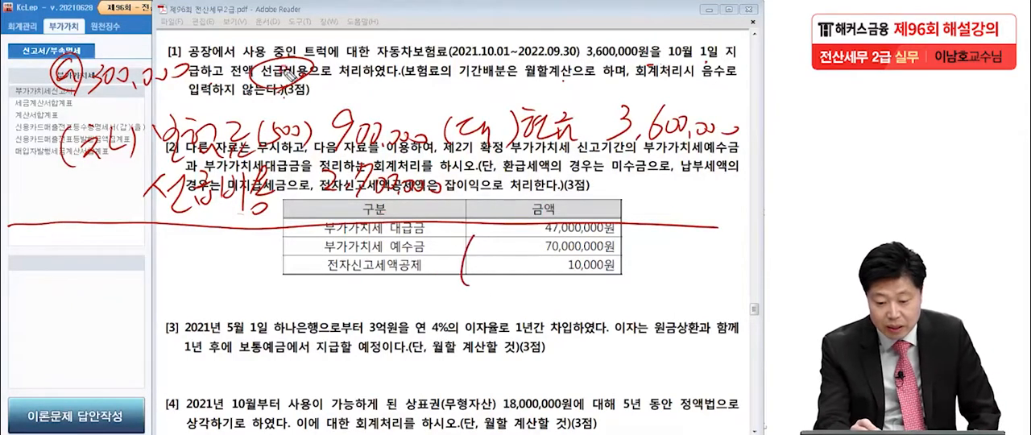
pyautogui.moveTo(487, 242)
pyautogui.mouseDown()
pyautogui.moveTo(532, 278)
pyautogui.moveTo(541, 265)
pyautogui.mouseUp()
pyautogui.moveTo(567, 242)
pyautogui.mouseDown()
pyautogui.moveTo(596, 266)
pyautogui.moveTo(616, 242)
pyautogui.moveTo(633, 278)
pyautogui.moveTo(648, 256)
pyautogui.moveTo(746, 264)
pyautogui.mouseUp()
pyautogui.moveTo(93, 249)
pyautogui.mouseDown()
pyautogui.moveTo(151, 266)
pyautogui.moveTo(226, 251)
pyautogui.moveTo(235, 278)
pyautogui.moveTo(268, 249)
pyautogui.moveTo(313, 284)
pyautogui.mouseUp()
pyautogui.moveTo(342, 240)
pyautogui.mouseDown()
pyautogui.moveTo(354, 277)
pyautogui.moveTo(393, 242)
pyautogui.moveTo(412, 260)
pyautogui.moveTo(453, 260)
pyautogui.mouseUp()
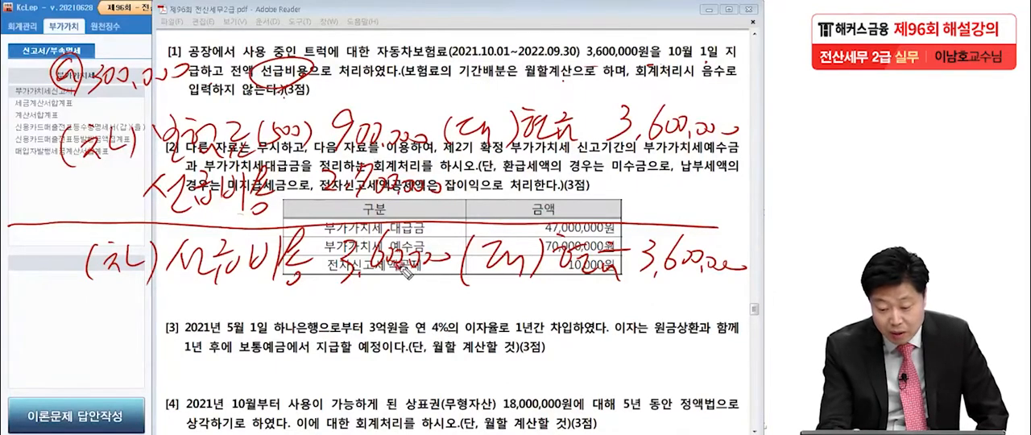
# Handwrite and underline the 12/31 adjusting entry: debit 보험료(500) 900,000, credit 선급비용 900,000
pyautogui.moveTo(39, 319)
pyautogui.mouseDown()
pyautogui.moveTo(36, 354)
pyautogui.moveTo(62, 322)
pyautogui.moveTo(48, 376)
pyautogui.moveTo(101, 363)
pyautogui.moveTo(109, 383)
pyautogui.moveTo(168, 383)
pyautogui.mouseUp()
pyautogui.moveTo(483, 345)
pyautogui.mouseDown()
pyautogui.moveTo(481, 373)
pyautogui.moveTo(555, 354)
pyautogui.moveTo(558, 382)
pyautogui.mouseUp()
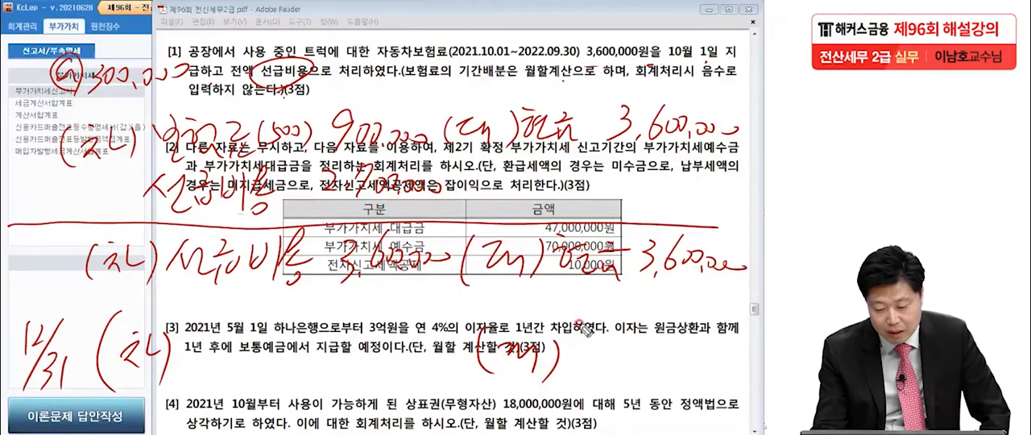
pyautogui.moveTo(674, 339)
pyautogui.mouseDown()
pyautogui.moveTo(668, 354)
pyautogui.moveTo(749, 355)
pyautogui.mouseUp()
pyautogui.moveTo(573, 304)
pyautogui.mouseDown()
pyautogui.moveTo(581, 344)
pyautogui.moveTo(596, 322)
pyautogui.moveTo(608, 345)
pyautogui.moveTo(637, 327)
pyautogui.moveTo(654, 359)
pyautogui.moveTo(665, 342)
pyautogui.moveTo(623, 351)
pyautogui.mouseUp()
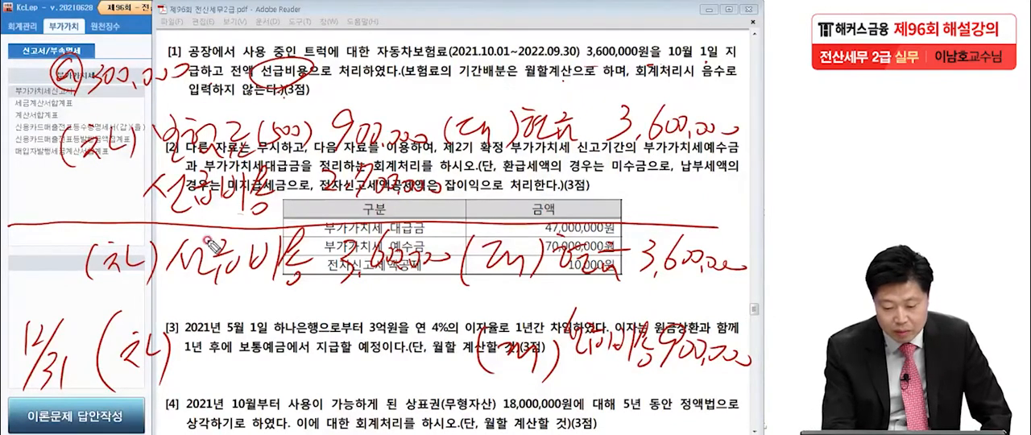
pyautogui.moveTo(198, 350)
pyautogui.mouseDown()
pyautogui.moveTo(225, 326)
pyautogui.moveTo(252, 332)
pyautogui.moveTo(266, 363)
pyautogui.moveTo(318, 342)
pyautogui.moveTo(336, 371)
pyautogui.mouseUp()
pyautogui.moveTo(366, 318)
pyautogui.mouseDown()
pyautogui.moveTo(361, 361)
pyautogui.moveTo(381, 338)
pyautogui.moveTo(427, 352)
pyautogui.mouseUp()
pyautogui.moveTo(28, 407)
pyautogui.mouseDown()
pyautogui.moveTo(190, 390)
pyautogui.moveTo(742, 377)
pyautogui.mouseUp()
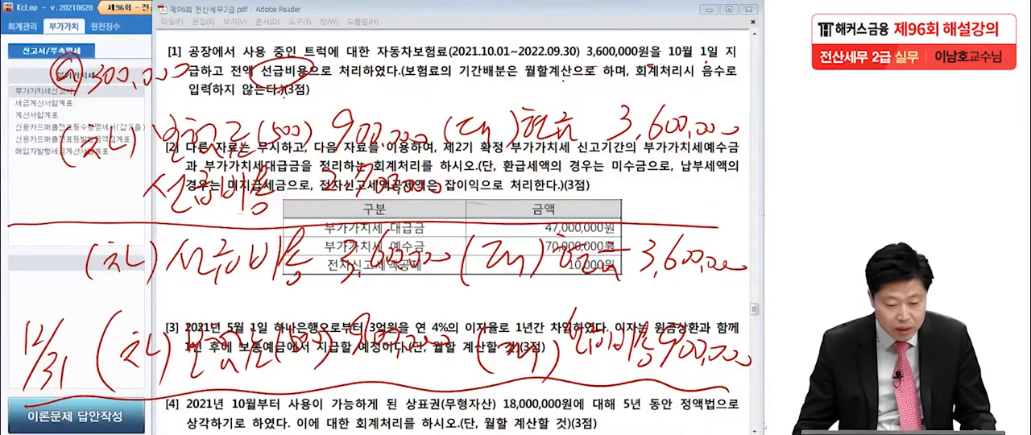
# Erase the upper handwritten notes and open 일반전표입력 in KcLep for December 31, 2021
pyautogui.moveTo(121, 85)
pyautogui.mouseDown()
pyautogui.moveTo(292, 79)
pyautogui.moveTo(240, 132)
pyautogui.moveTo(688, 155)
pyautogui.moveTo(526, 264)
pyautogui.moveTo(650, 240)
pyautogui.moveTo(625, 278)
pyautogui.moveTo(371, 252)
pyautogui.moveTo(266, 181)
pyautogui.moveTo(205, 189)
pyautogui.moveTo(193, 145)
pyautogui.moveTo(52, 138)
pyautogui.moveTo(702, 116)
pyautogui.moveTo(467, 200)
pyautogui.moveTo(495, 148)
pyautogui.moveTo(564, 121)
pyautogui.moveTo(443, 273)
pyautogui.moveTo(178, 265)
pyautogui.moveTo(192, 187)
pyautogui.moveTo(194, 196)
pyautogui.mouseUp()
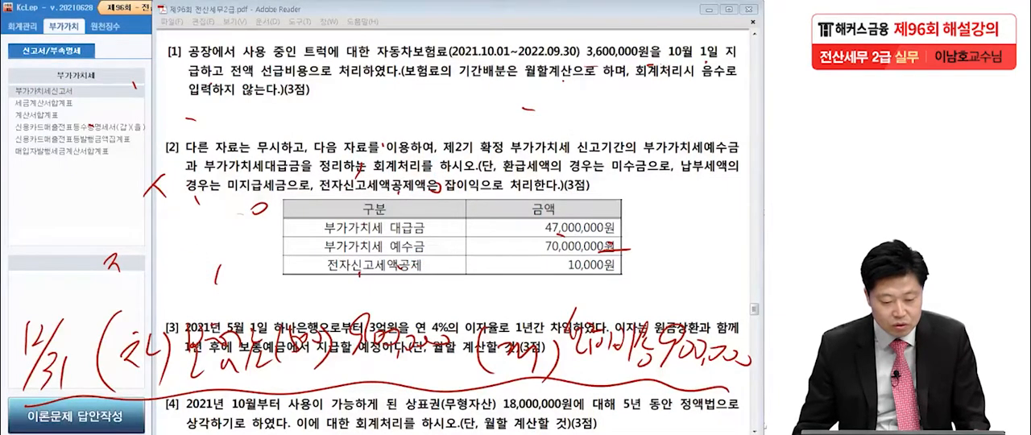
pyautogui.click(114, 202)
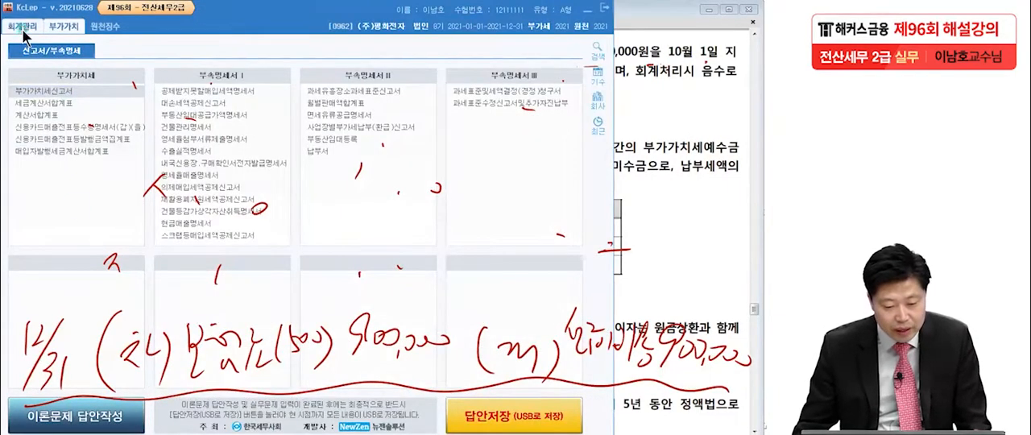
pyautogui.click(24, 27)
pyautogui.click(53, 94)
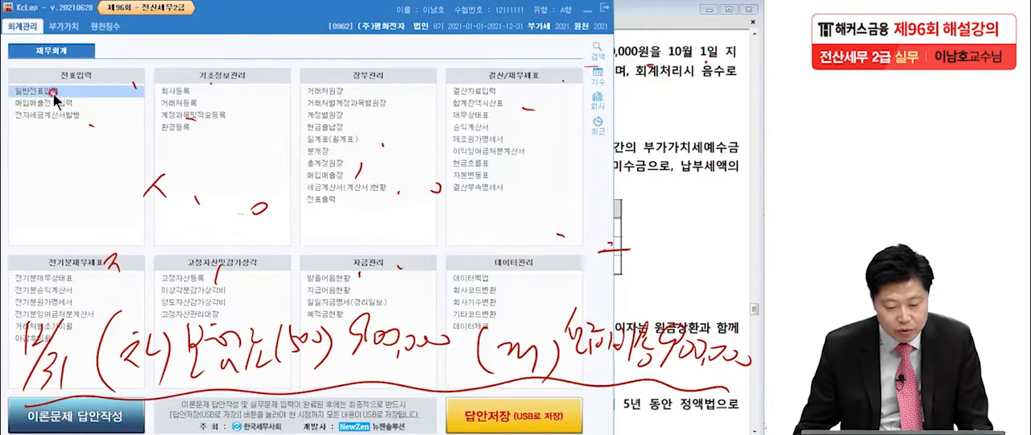
pyautogui.write('12313')
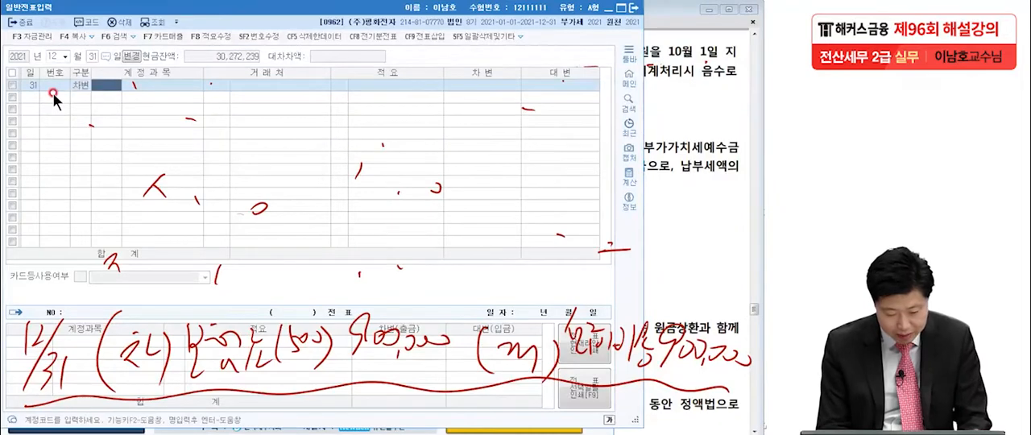
pyautogui.write('보험')
# Enter the debit line with account 0521 보험료 (제조원가) and an amount of 900,000
pyautogui.press('Return')
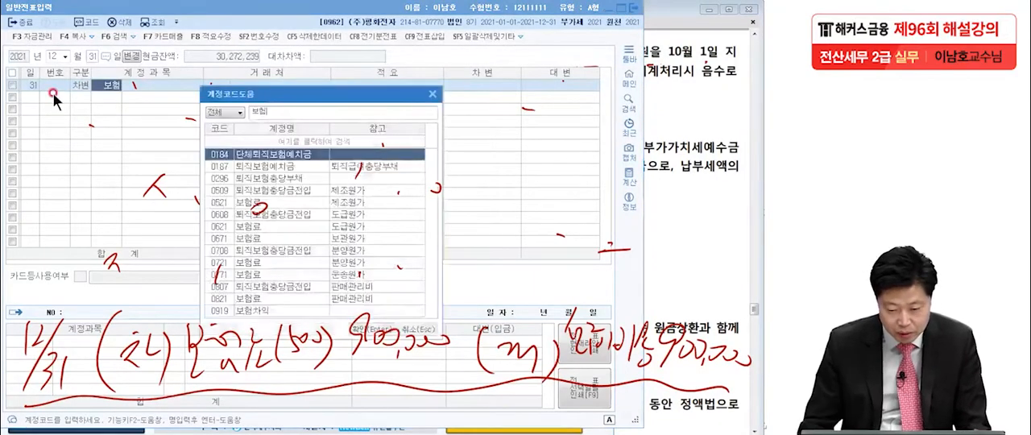
pyautogui.write('료')
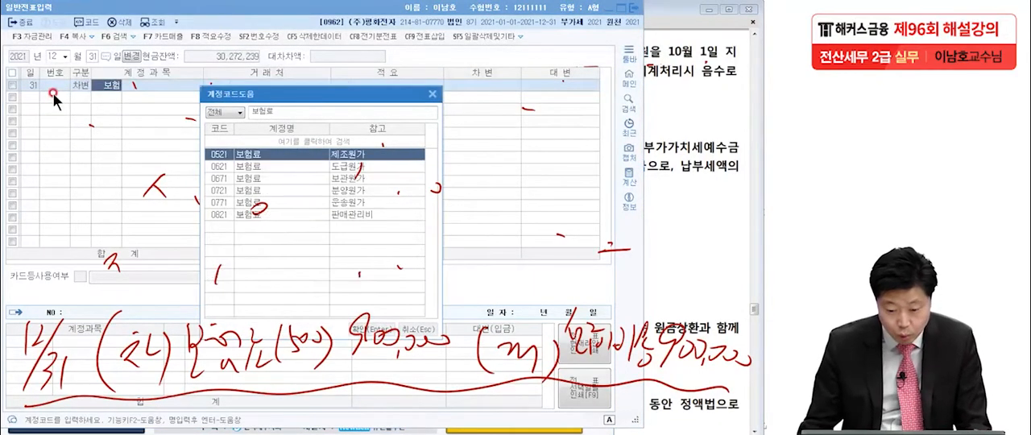
pyautogui.press('Return')
pyautogui.click(489, 85)
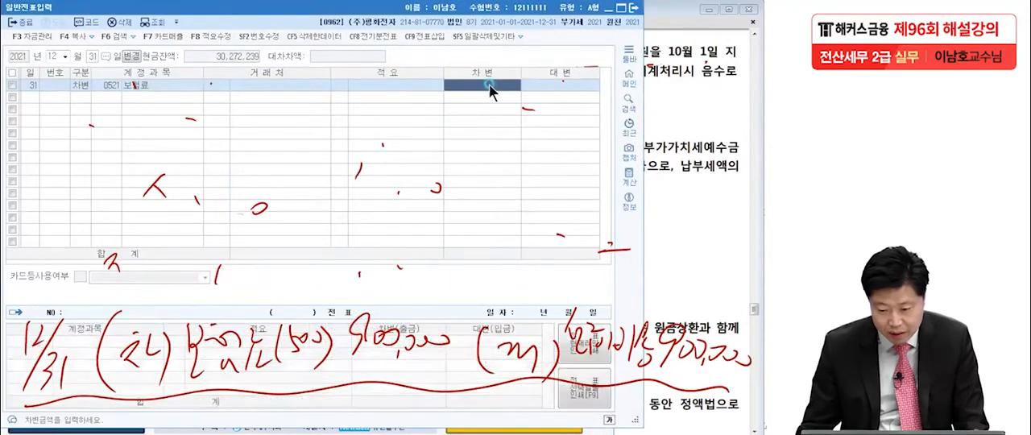
pyautogui.write('900')
pyautogui.press('Return')
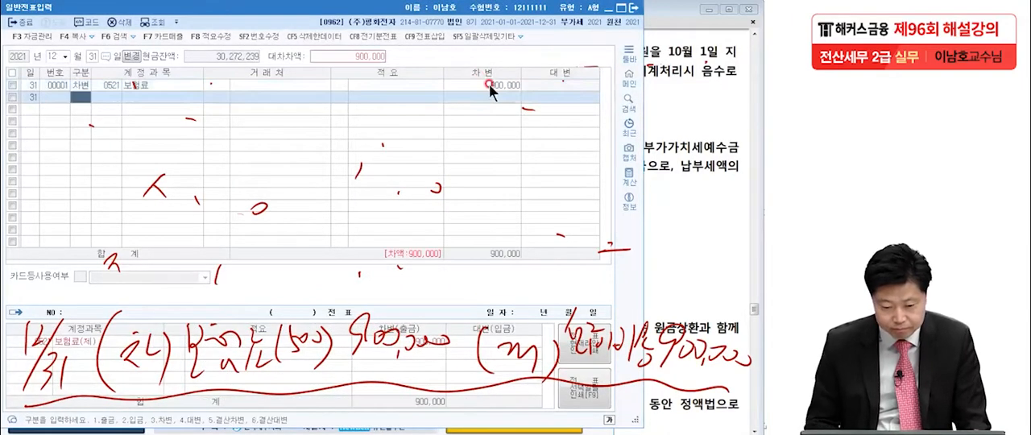
# Enter the credit line with account 0133 선급비용 for 900,000 to balance the voucher
pyautogui.write('4')
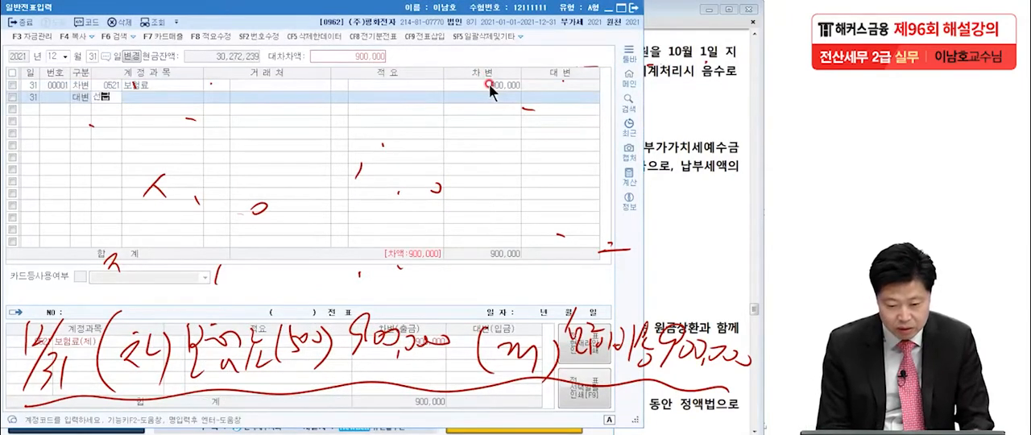
pyautogui.press('Return')
pyautogui.write('비')
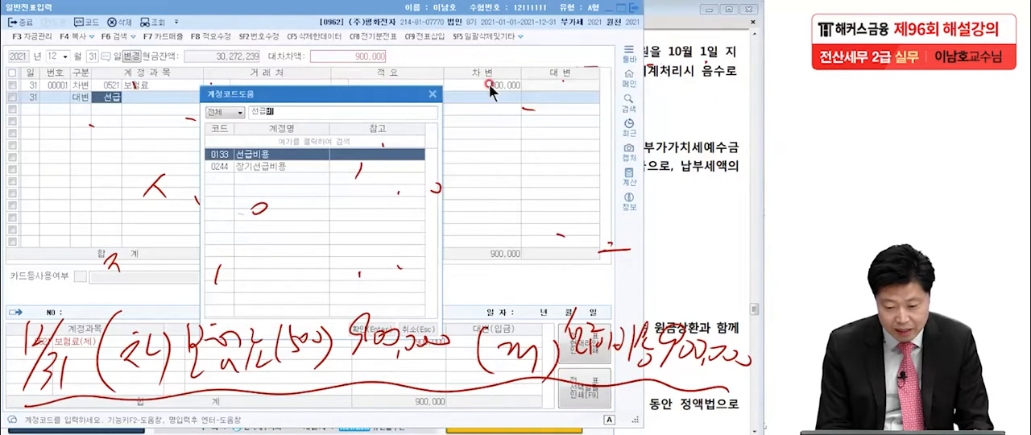
pyautogui.press('Return')
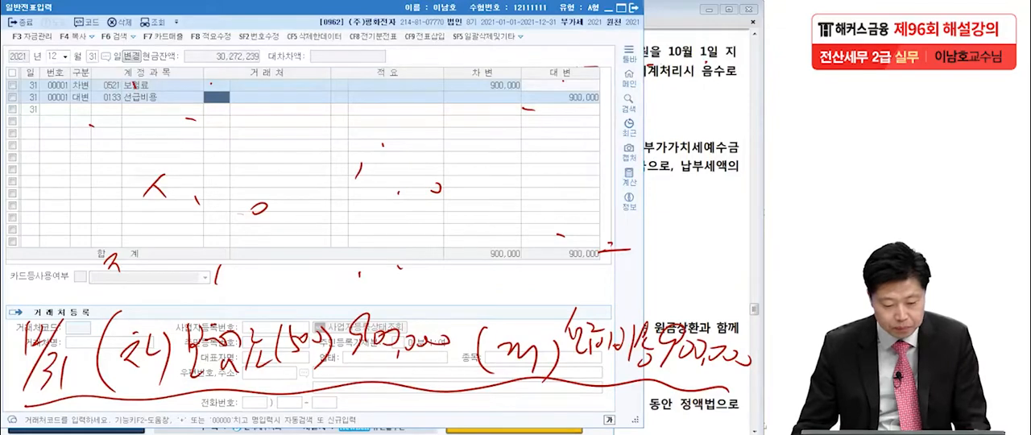
# Return to the exam PDF and bring up Problem 4 question [2] on the 제2기 확정 부가가치세 settlement
pyautogui.click(257, 206)
pyautogui.click(685, 229)
pyautogui.scroll(-4, 640, 233)
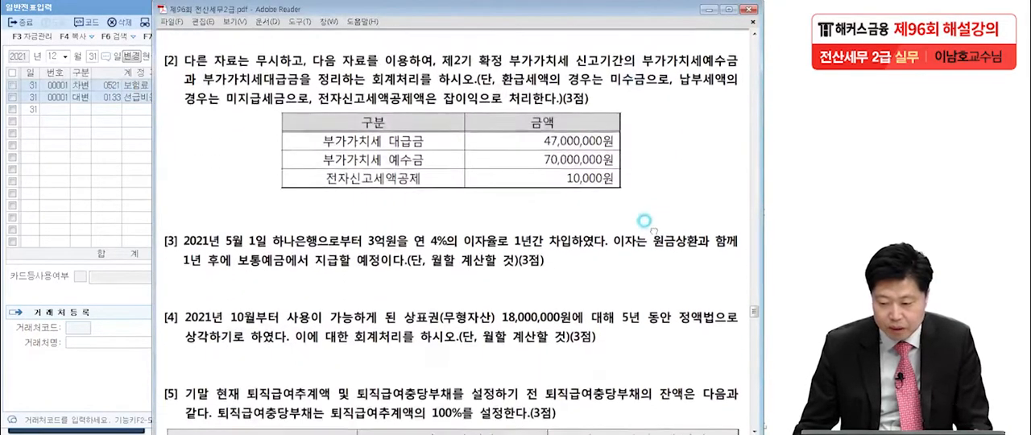
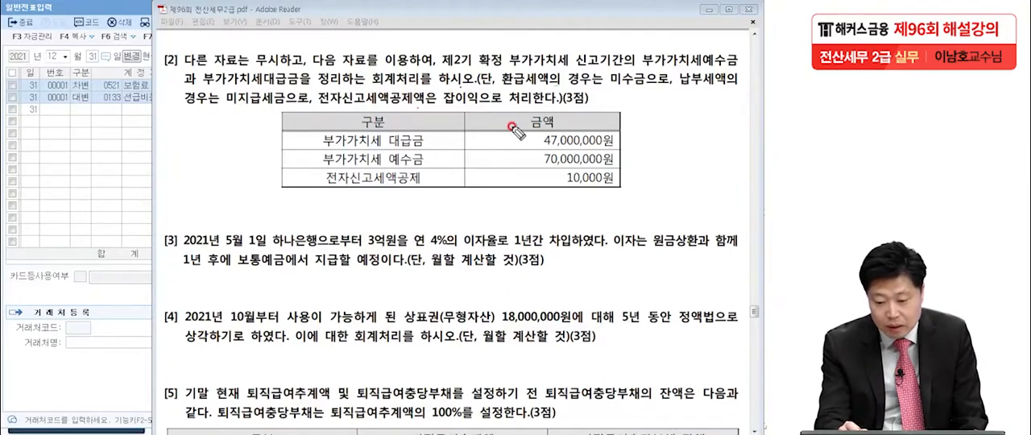
# Handwrite the VAT settlement entry below the question [2] table: debit VAT예수금 70,000,000 and credit VAT대급금 47,000,000
pyautogui.click(616, 164)
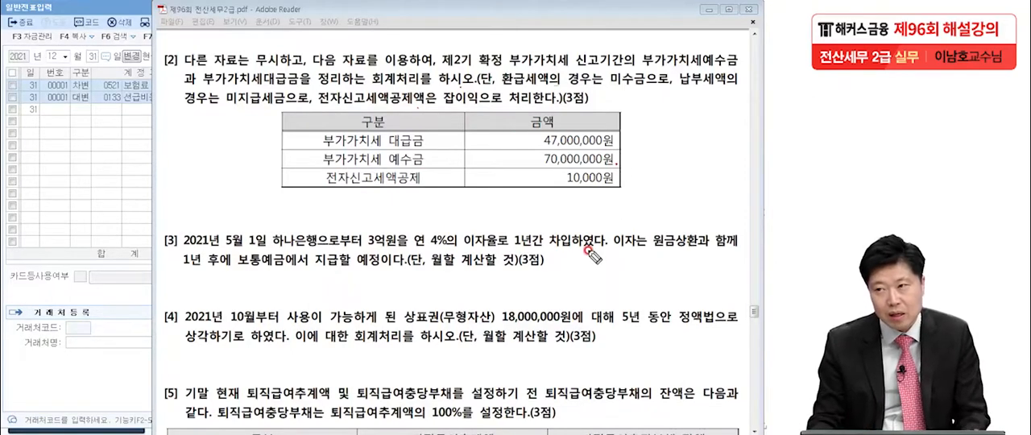
pyautogui.moveTo(71, 197)
pyautogui.mouseDown()
pyautogui.moveTo(60, 211)
pyautogui.moveTo(120, 251)
pyautogui.mouseUp()
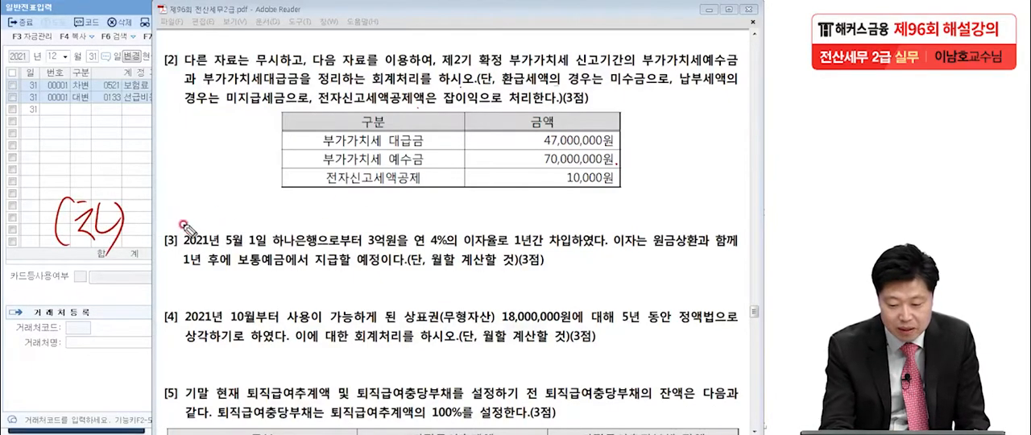
pyautogui.moveTo(132, 198)
pyautogui.mouseDown()
pyautogui.moveTo(153, 190)
pyautogui.moveTo(167, 227)
pyautogui.moveTo(212, 207)
pyautogui.moveTo(230, 229)
pyautogui.moveTo(246, 205)
pyautogui.moveTo(266, 212)
pyautogui.moveTo(259, 228)
pyautogui.moveTo(282, 224)
pyautogui.mouseUp()
pyautogui.moveTo(311, 198)
pyautogui.mouseDown()
pyautogui.moveTo(329, 222)
pyautogui.moveTo(456, 219)
pyautogui.moveTo(498, 233)
pyautogui.mouseUp()
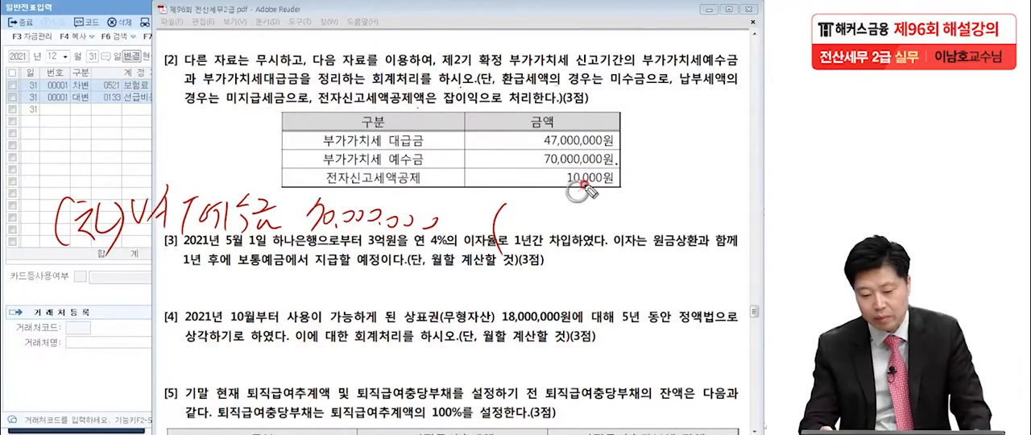
pyautogui.moveTo(502, 212); pyautogui.dragTo(514, 225)
pyautogui.moveTo(517, 214); pyautogui.dragTo(532, 235)
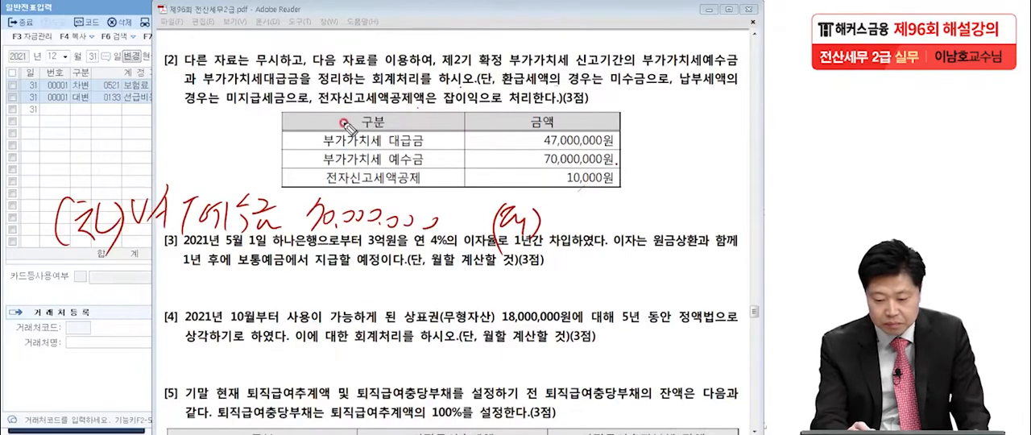
pyautogui.moveTo(547, 206)
pyautogui.mouseDown()
pyautogui.moveTo(581, 229)
pyautogui.moveTo(596, 208)
pyautogui.moveTo(598, 220)
pyautogui.moveTo(631, 211)
pyautogui.moveTo(640, 229)
pyautogui.moveTo(654, 208)
pyautogui.moveTo(685, 208)
pyautogui.moveTo(691, 222)
pyautogui.moveTo(699, 211)
pyautogui.moveTo(755, 214)
pyautogui.mouseUp()
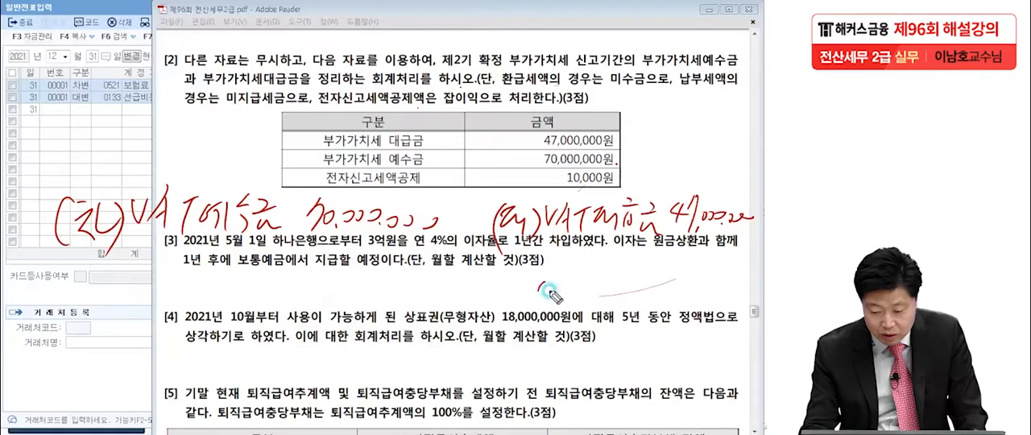
# Add handwritten credit notes for 미지급세금 23,000,000 and, for the 전자신고세액공제, 잡이익 10,000
pyautogui.moveTo(538, 281); pyautogui.dragTo(541, 297)
pyautogui.moveTo(539, 283); pyautogui.dragTo(553, 295)
pyautogui.moveTo(561, 277)
pyautogui.mouseDown()
pyautogui.moveTo(559, 304)
pyautogui.moveTo(604, 292)
pyautogui.moveTo(615, 310)
pyautogui.moveTo(626, 291)
pyautogui.moveTo(660, 288)
pyautogui.moveTo(682, 301)
pyautogui.moveTo(689, 287)
pyautogui.moveTo(687, 305)
pyautogui.moveTo(698, 280)
pyautogui.moveTo(708, 310)
pyautogui.moveTo(715, 298)
pyautogui.moveTo(755, 300)
pyautogui.mouseUp()
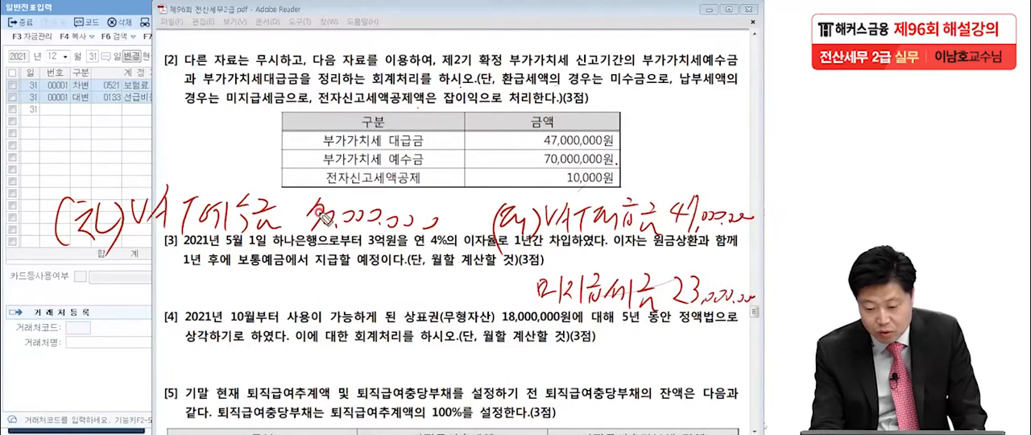
pyautogui.click(427, 184)
pyautogui.moveTo(590, 169); pyautogui.dragTo(602, 179)
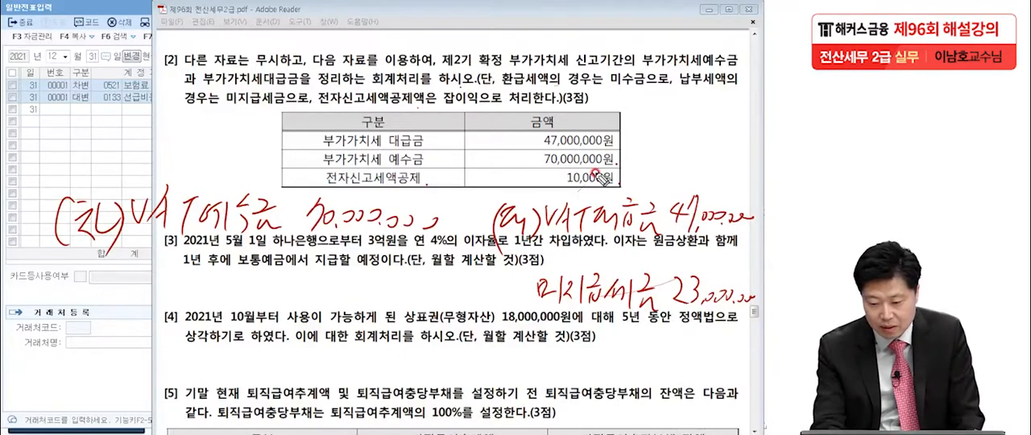
pyautogui.moveTo(544, 241)
pyautogui.mouseDown()
pyautogui.moveTo(564, 273)
pyautogui.moveTo(592, 256)
pyautogui.moveTo(635, 266)
pyautogui.mouseUp()
pyautogui.moveTo(691, 243)
pyautogui.mouseDown()
pyautogui.moveTo(700, 257)
pyautogui.moveTo(747, 256)
pyautogui.mouseUp()
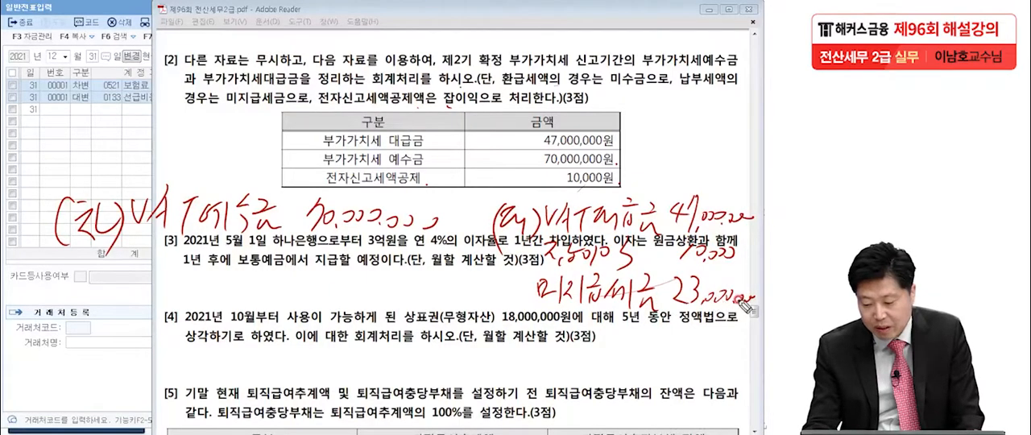
# Write 22,990,000 below the 미지급세금 note and strike out the 23,000,000 figure
pyautogui.moveTo(730, 303); pyautogui.dragTo(712, 300)
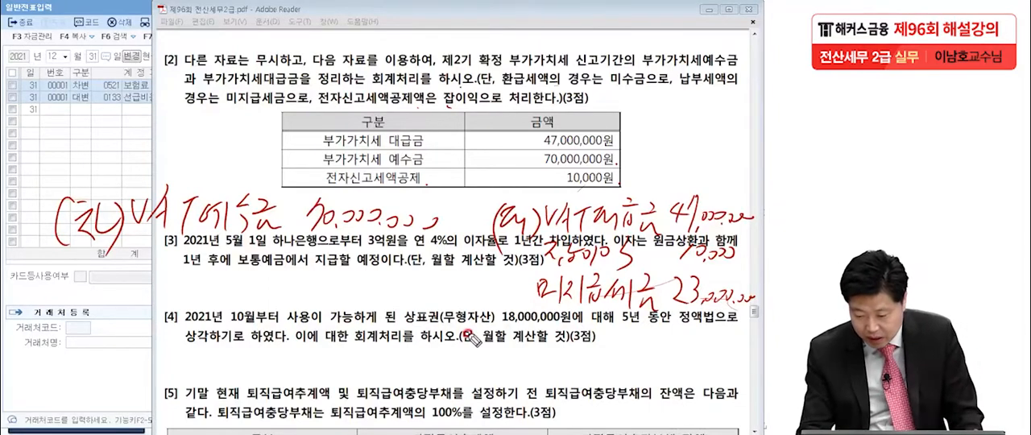
pyautogui.moveTo(598, 331); pyautogui.dragTo(612, 345)
pyautogui.moveTo(617, 330)
pyautogui.mouseDown()
pyautogui.moveTo(640, 354)
pyautogui.moveTo(696, 343)
pyautogui.moveTo(740, 348)
pyautogui.mouseUp()
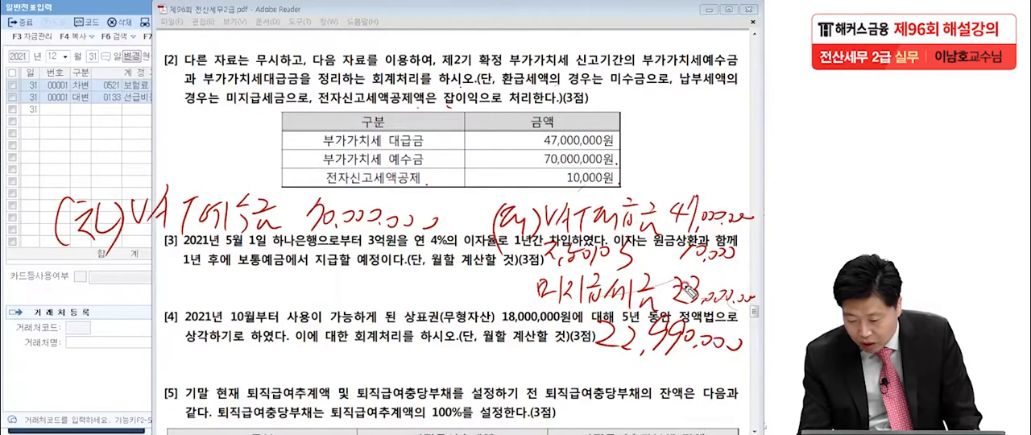
pyautogui.moveTo(718, 300); pyautogui.dragTo(728, 303)
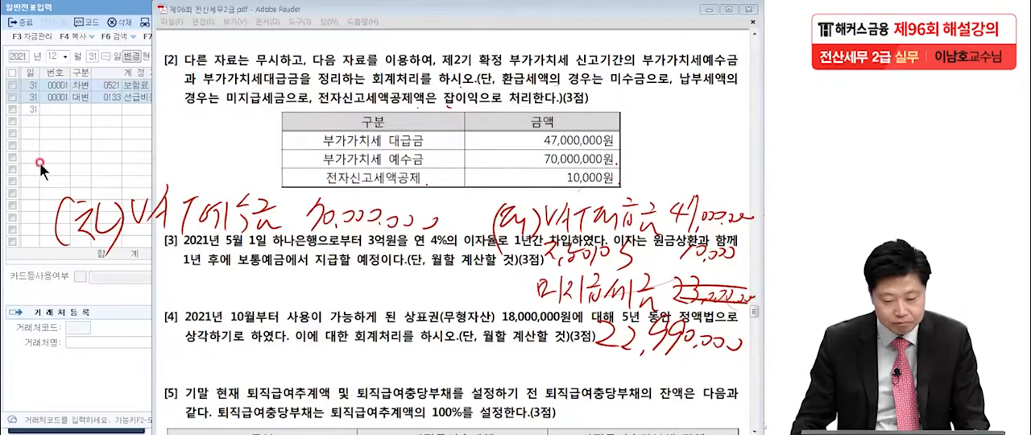
# In 일반전표입력, enter a December 31 debit line with account 0255 부가세예수금 for 70,000,000
pyautogui.click(59, 155)
pyautogui.click(89, 110)
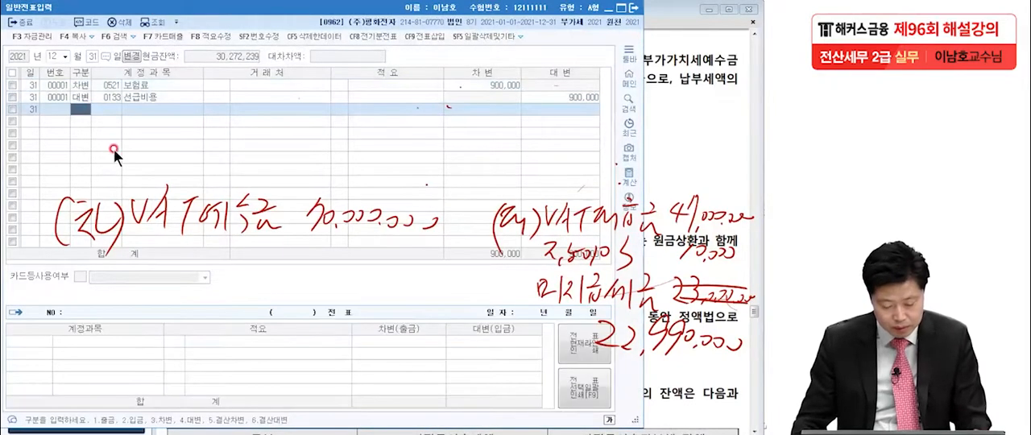
pyautogui.write('3')
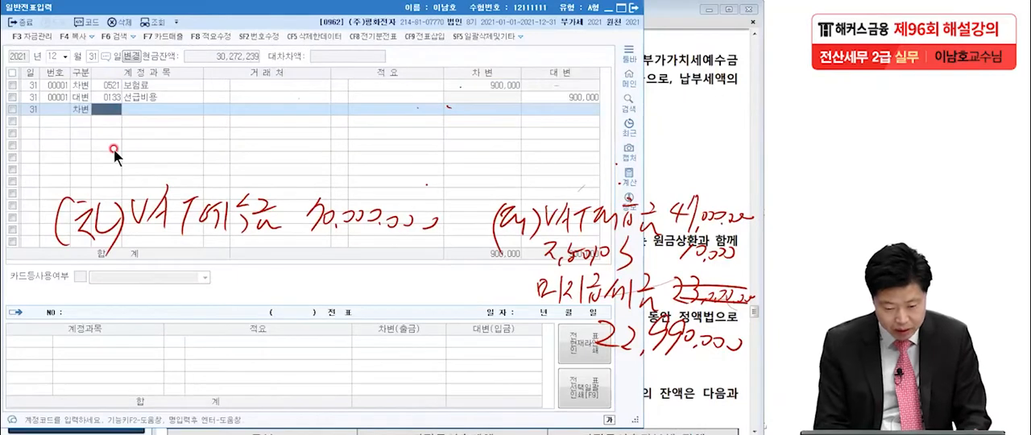
pyautogui.write('부가')
pyautogui.press('Return')
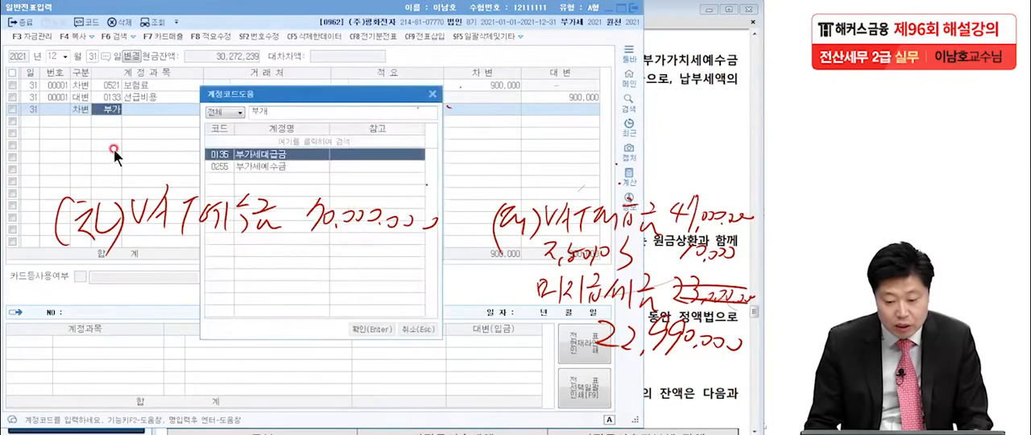
pyautogui.doubleClick(253, 165)
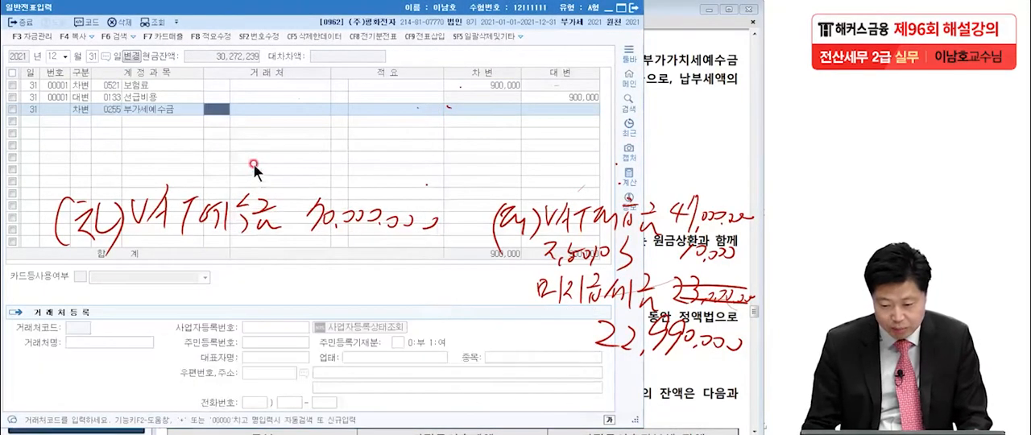
pyautogui.click(482, 109)
pyautogui.write('70')
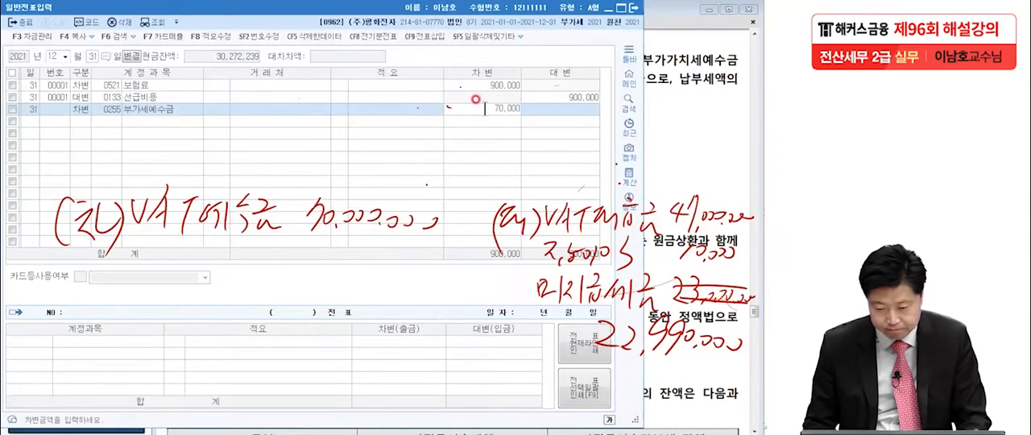
pyautogui.press('Return')
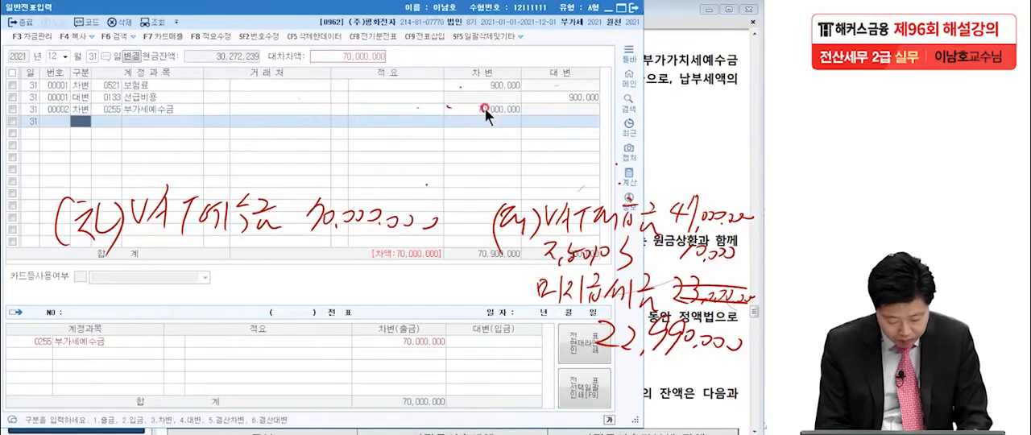
# Enter the credit line with account 0135 부가세대급금 and set its amount to 47,000,000
pyautogui.write('4')
pyautogui.write('부가세')
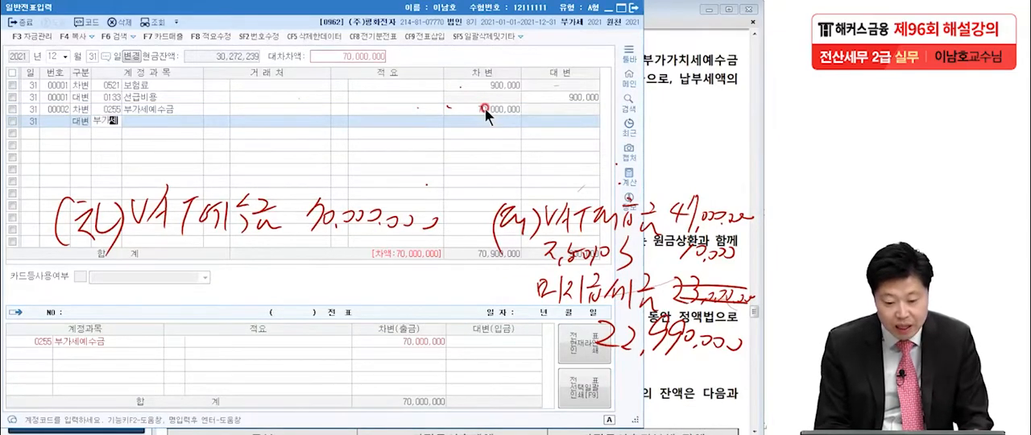
pyautogui.press('Return')
pyautogui.press('Return')
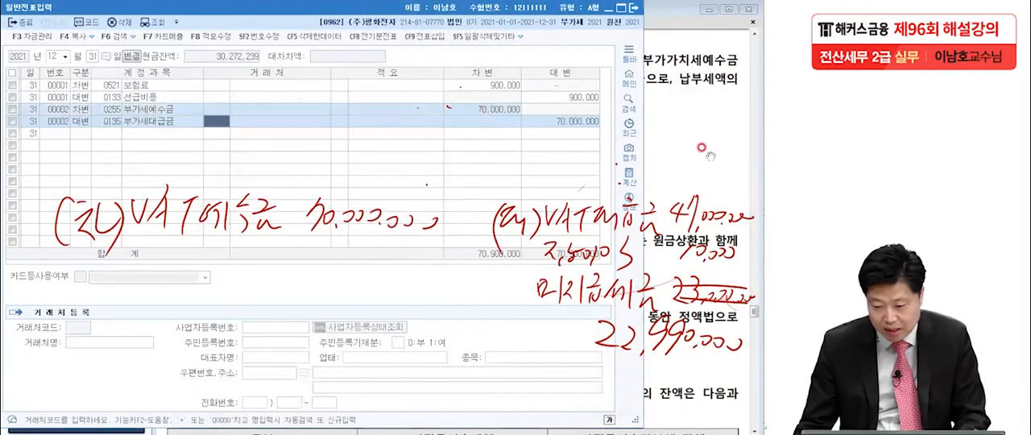
pyautogui.click(569, 121)
pyautogui.write('47,00')
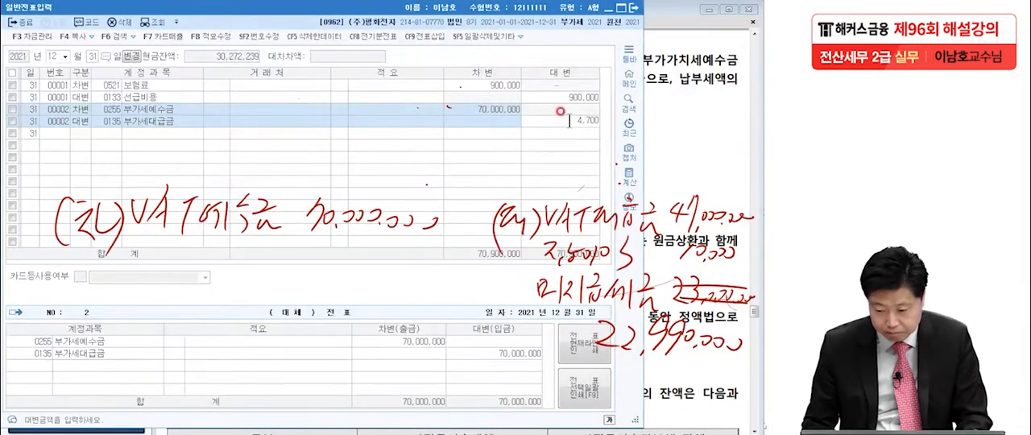
pyautogui.write('000')
pyautogui.press('Return')
# Enter a credit line with account 0930 잡이익 for 10,000
pyautogui.press('Return')
pyautogui.write('잡이')
pyautogui.press('Return')
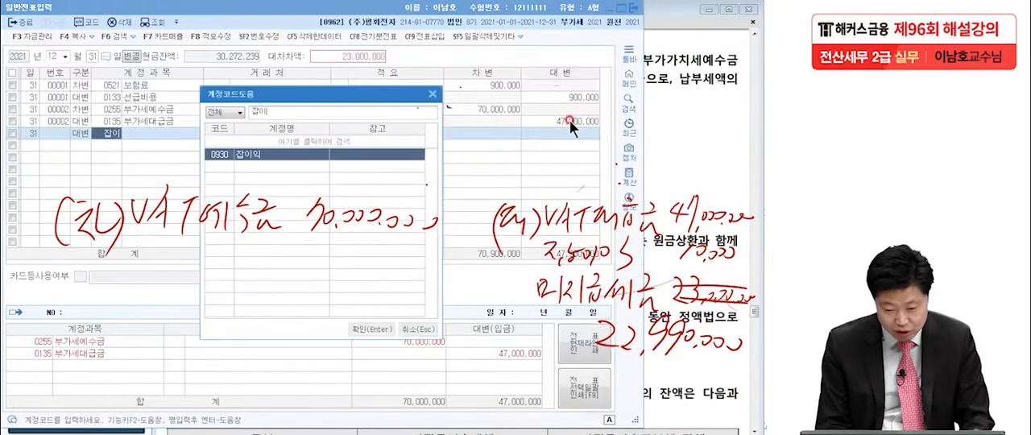
pyautogui.press('Return')
pyautogui.click(576, 130)
pyautogui.write('10,000')
# Enter the final credit line with account 0261 미지급세금 for 22,990,000 to balance the VAT voucher
pyautogui.press('Return')
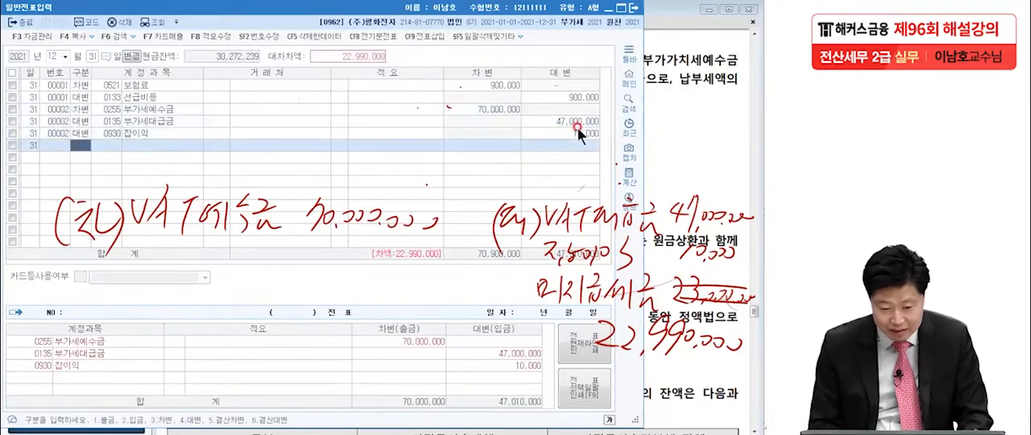
pyautogui.press('Return')
pyautogui.write('미지급')
pyautogui.press('Return')
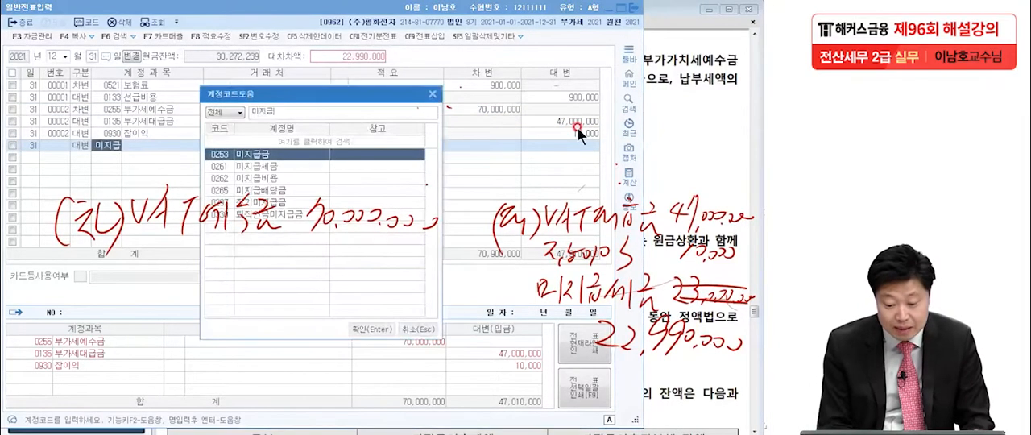
pyautogui.press('Return')
pyautogui.press('Return')
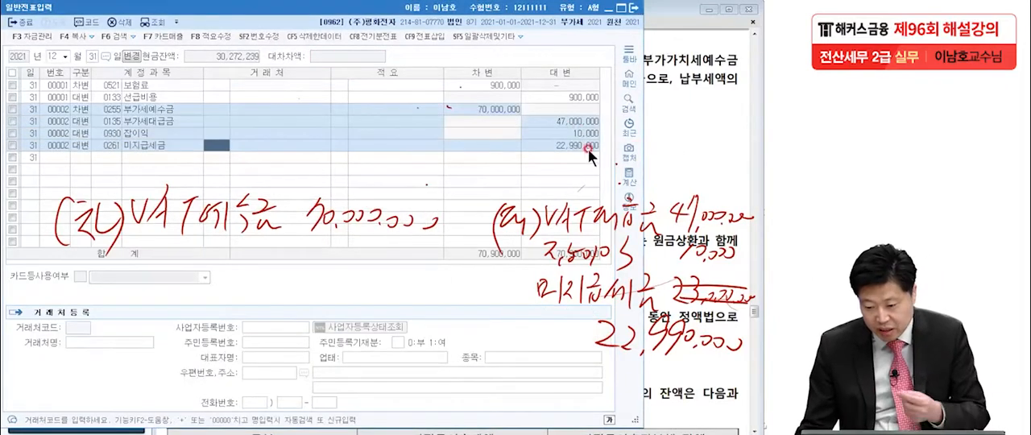
pyautogui.click(580, 146)
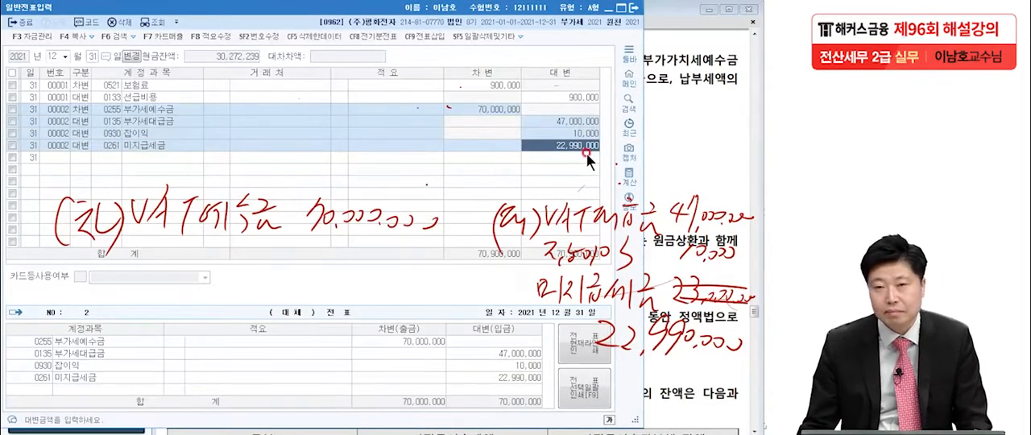
# Return to the exam PDF and bring up Problem 4 question [3] on the 하나은행 loan interest
pyautogui.click(657, 249)
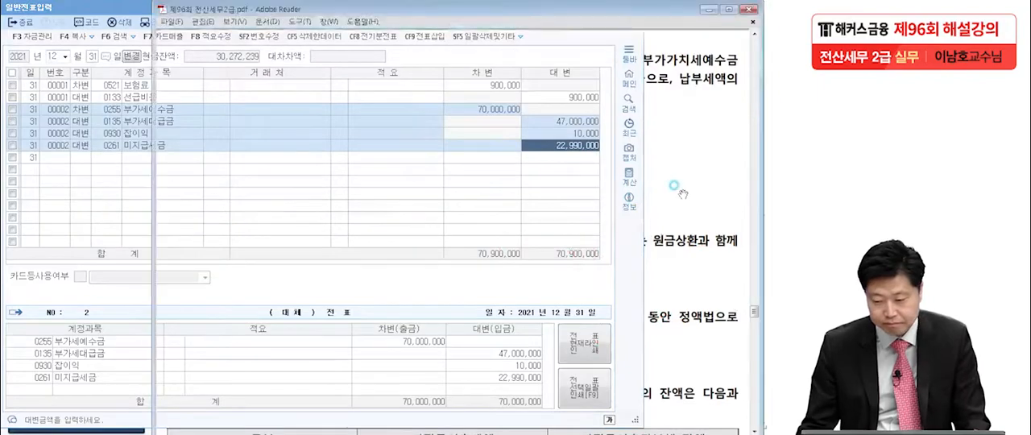
pyautogui.scroll(-3, 656, 252)
pyautogui.scroll(-2, 656, 252)
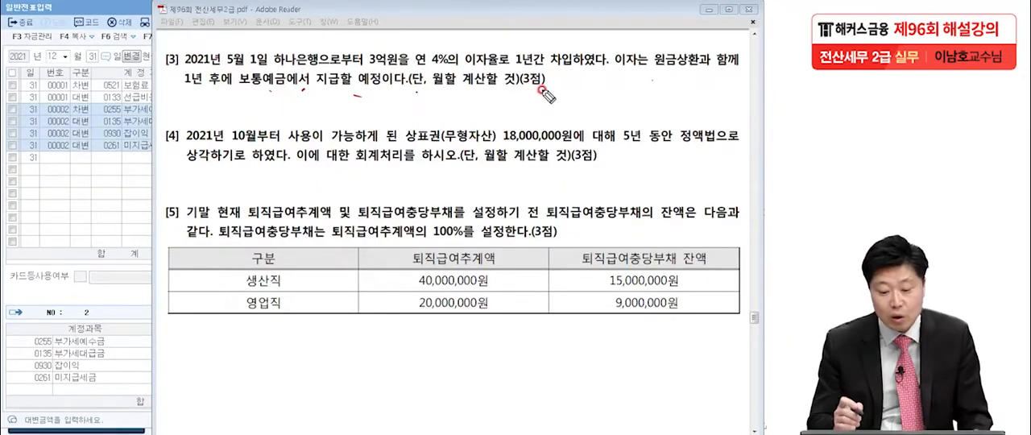
# Handwrite the question [3] entry with debit 이자비용 and credit 미지급비용, leaving circled blanks for the amounts
pyautogui.moveTo(77, 169)
pyautogui.mouseDown()
pyautogui.moveTo(71, 190)
pyautogui.moveTo(101, 182)
pyautogui.moveTo(121, 208)
pyautogui.moveTo(169, 221)
pyautogui.moveTo(273, 165)
pyautogui.moveTo(276, 224)
pyautogui.mouseUp()
pyautogui.moveTo(506, 167)
pyautogui.mouseDown()
pyautogui.moveTo(501, 206)
pyautogui.moveTo(547, 196)
pyautogui.moveTo(564, 211)
pyautogui.mouseUp()
pyautogui.moveTo(571, 171)
pyautogui.mouseDown()
pyautogui.moveTo(603, 211)
pyautogui.moveTo(622, 193)
pyautogui.moveTo(632, 207)
pyautogui.moveTo(709, 187)
pyautogui.moveTo(692, 216)
pyautogui.moveTo(699, 211)
pyautogui.mouseUp()
pyautogui.moveTo(448, 187)
pyautogui.mouseDown()
pyautogui.moveTo(437, 167)
pyautogui.moveTo(428, 198)
pyautogui.mouseUp()
pyautogui.moveTo(732, 204)
pyautogui.mouseDown()
pyautogui.moveTo(722, 172)
pyautogui.moveTo(736, 206)
pyautogui.mouseUp()
# Write the interest formula (300,000,000 × 4%) × 8/12 below the entry and fill in 8,000,000 as the 이자비용 amount
pyautogui.moveTo(66, 314)
pyautogui.mouseDown()
pyautogui.moveTo(81, 326)
pyautogui.moveTo(71, 343)
pyautogui.mouseUp()
pyautogui.moveTo(99, 315); pyautogui.dragTo(119, 319)
pyautogui.moveTo(142, 344)
pyautogui.mouseDown()
pyautogui.moveTo(218, 336)
pyautogui.moveTo(245, 320)
pyautogui.moveTo(300, 322)
pyautogui.moveTo(351, 302)
pyautogui.moveTo(339, 300)
pyautogui.moveTo(359, 327)
pyautogui.mouseUp()
pyautogui.moveTo(42, 306); pyautogui.dragTo(38, 367)
pyautogui.moveTo(395, 270); pyautogui.dragTo(407, 338)
pyautogui.moveTo(433, 310); pyautogui.dragTo(451, 334)
pyautogui.moveTo(451, 306); pyautogui.dragTo(431, 334)
pyautogui.moveTo(491, 319); pyautogui.dragTo(588, 317)
pyautogui.moveTo(518, 332)
pyautogui.mouseDown()
pyautogui.moveTo(509, 366)
pyautogui.moveTo(571, 367)
pyautogui.mouseUp()
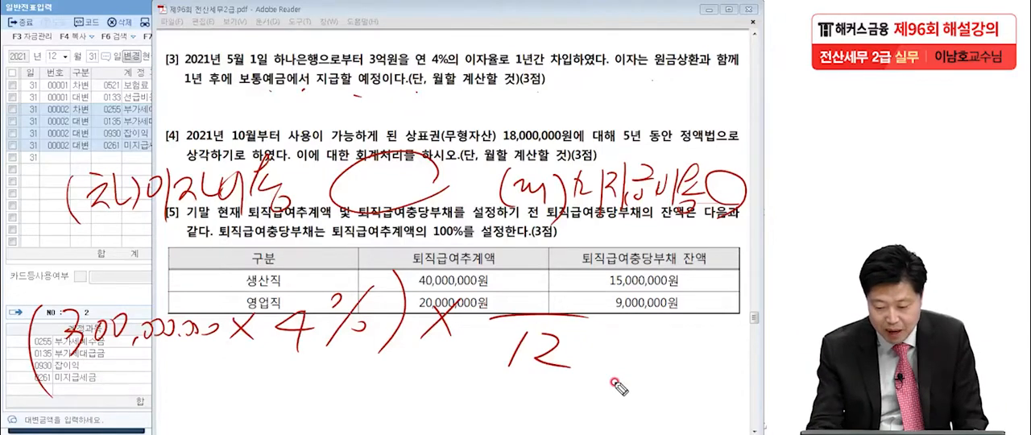
pyautogui.moveTo(548, 262); pyautogui.dragTo(547, 275)
pyautogui.moveTo(604, 328)
pyautogui.mouseDown()
pyautogui.moveTo(634, 327)
pyautogui.moveTo(625, 339)
pyautogui.mouseUp()
pyautogui.moveTo(691, 311)
pyautogui.mouseDown()
pyautogui.moveTo(707, 355)
pyautogui.moveTo(699, 308)
pyautogui.mouseUp()
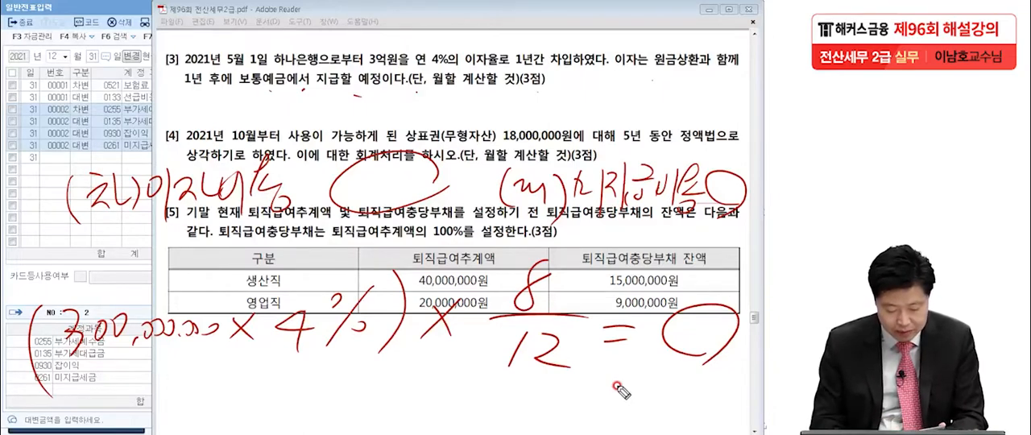
pyautogui.moveTo(372, 177)
pyautogui.mouseDown()
pyautogui.moveTo(364, 203)
pyautogui.moveTo(449, 187)
pyautogui.mouseUp()
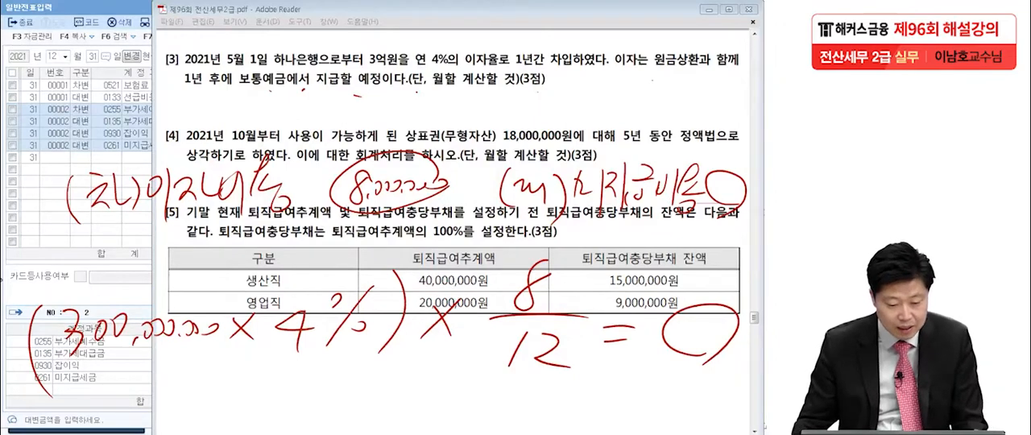
# In 일반전표입력, enter a December 31 debit line with account 0951 이자비용 for 8,000,000
pyautogui.click(77, 176)
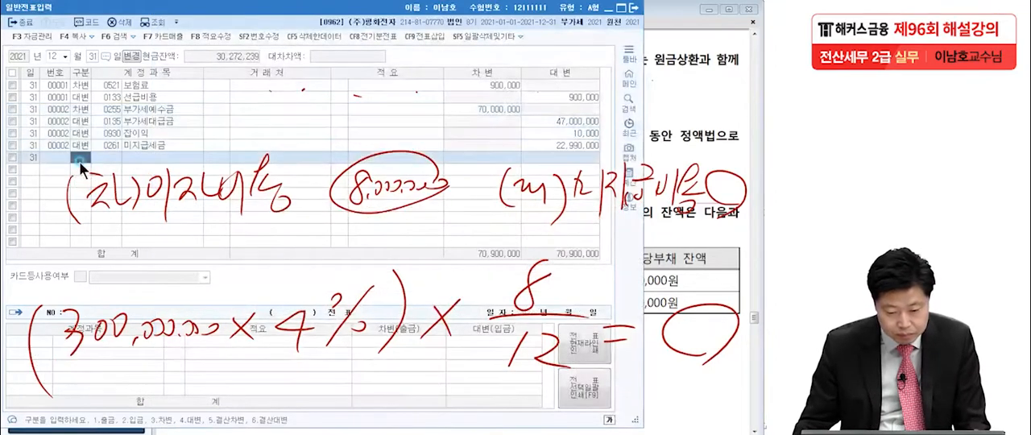
pyautogui.write('3')
pyautogui.press('Return')
pyautogui.write('이자비')
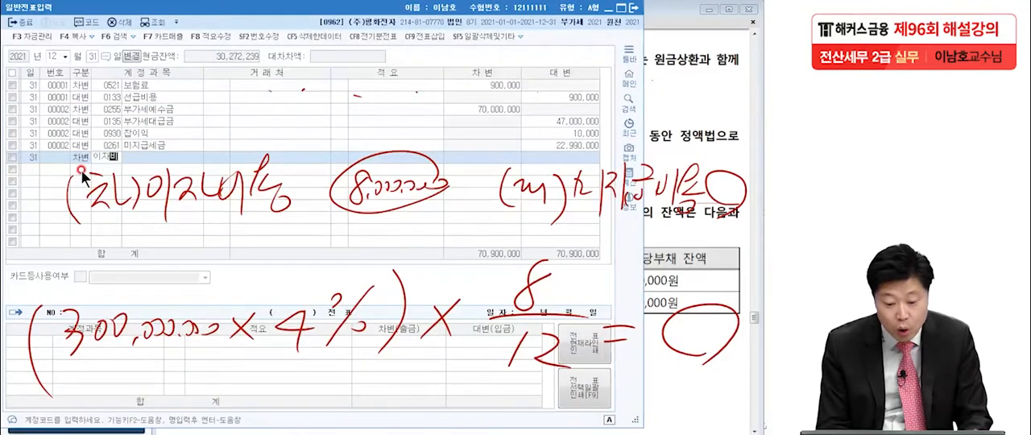
pyautogui.press('Return')
pyautogui.press('Return')
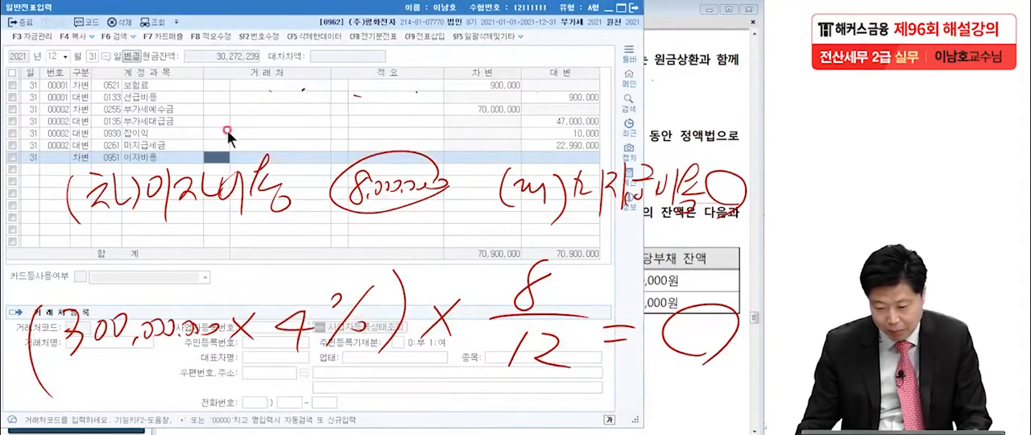
pyautogui.click(467, 155)
pyautogui.write('8,000,000')
# Enter the credit line with account 0262 미지급비용 for 8,000,000 to balance the interest voucher
pyautogui.press('Return')
pyautogui.write('4미지급')
pyautogui.press('Return')
pyautogui.press('Down')
pyautogui.press('Down')
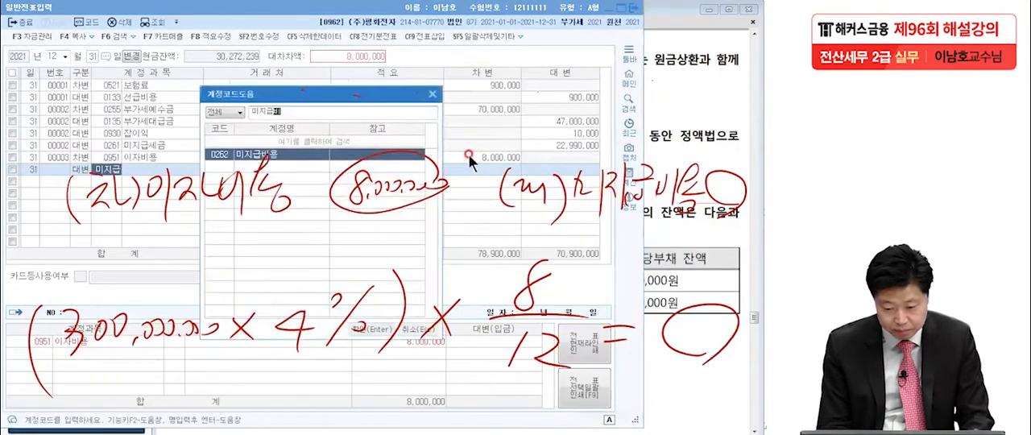
pyautogui.press('Return')
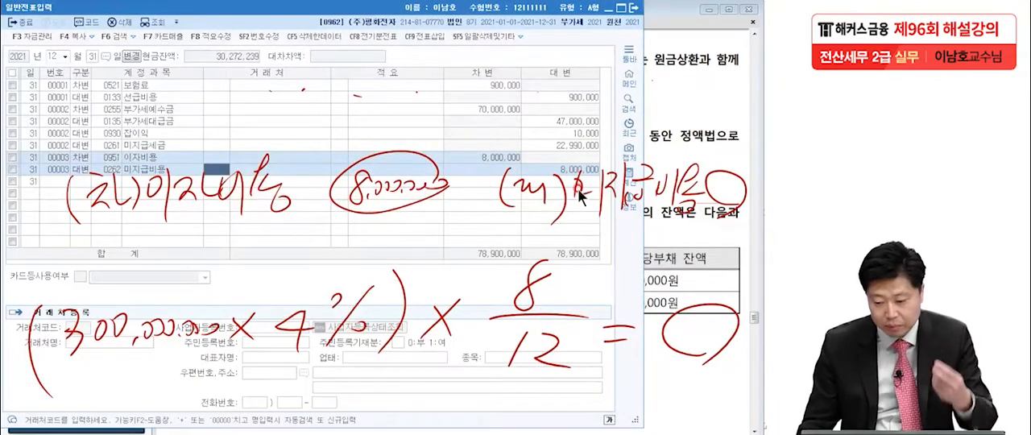
# Clear the handwriting, switch to the exam PDF in Adobe Reader and underline 5년 and 18,000,000원 in question [4]
pyautogui.press('Escape')
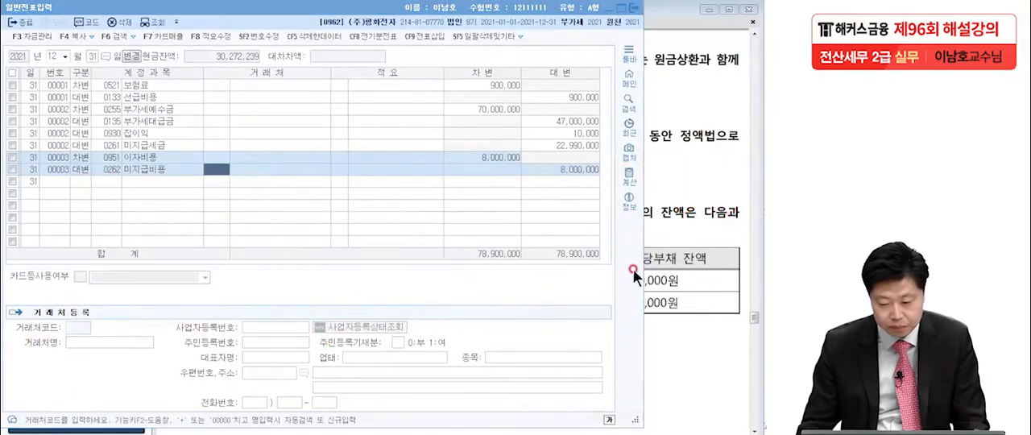
pyautogui.click(696, 264)
pyautogui.moveTo(654, 349); pyautogui.dragTo(653, 276)
pyautogui.click(114, 279)
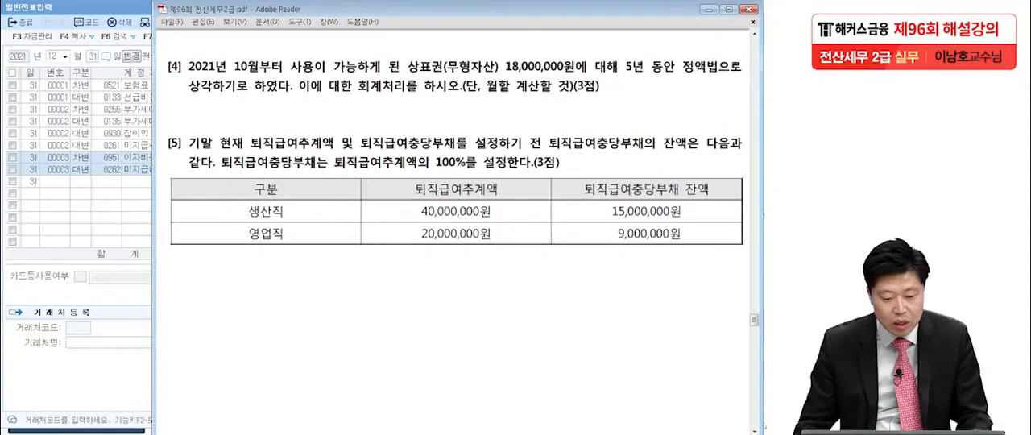
pyautogui.click(49, 262)
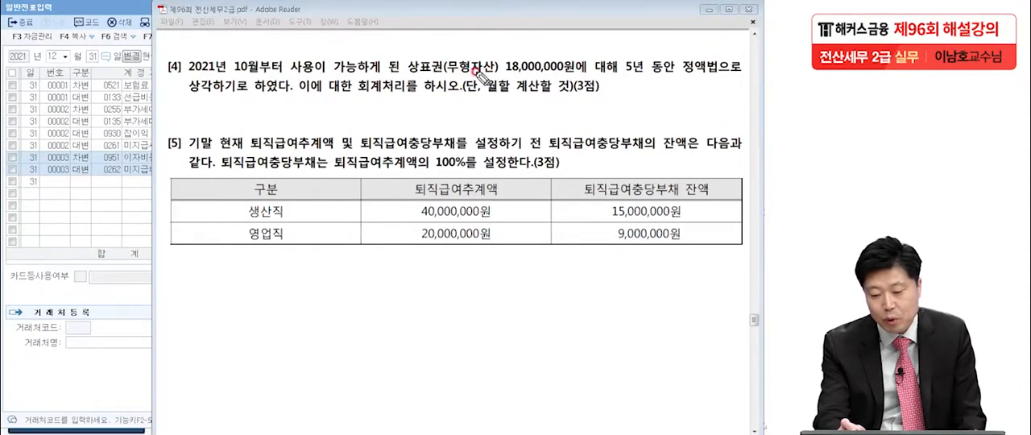
pyautogui.click(590, 78)
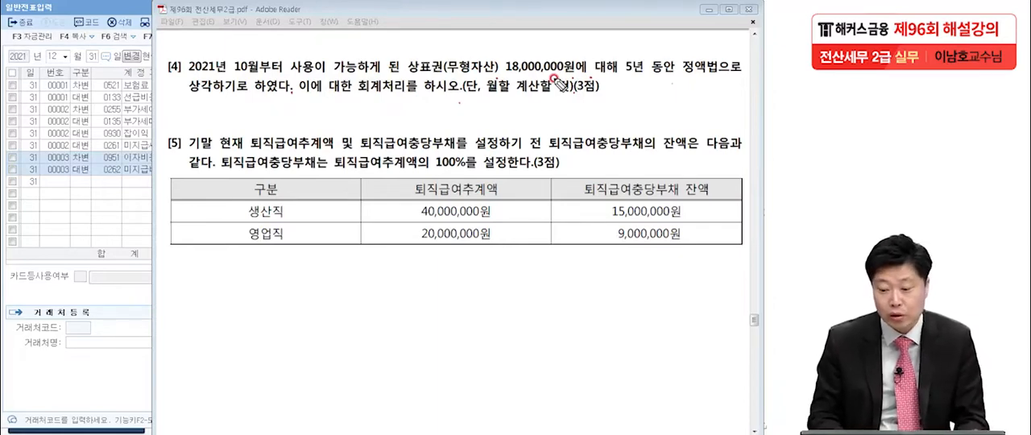
pyautogui.moveTo(620, 83); pyautogui.dragTo(643, 81)
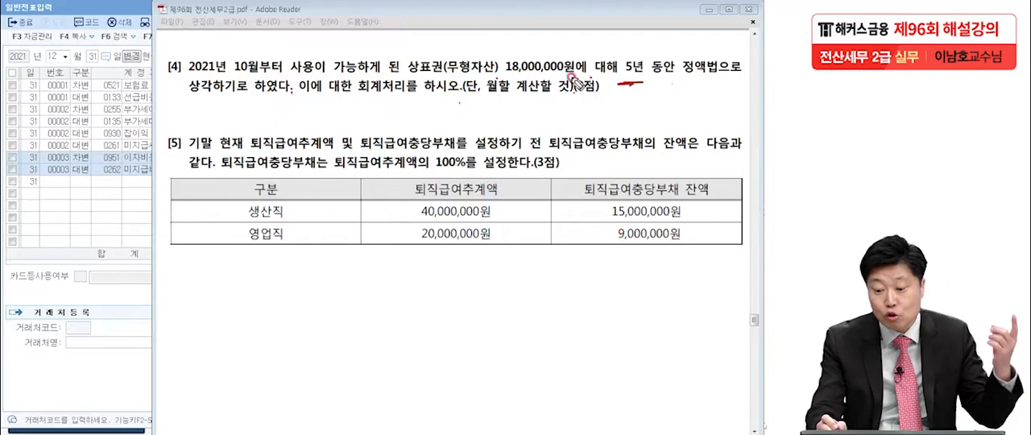
pyautogui.moveTo(503, 85); pyautogui.dragTo(574, 78)
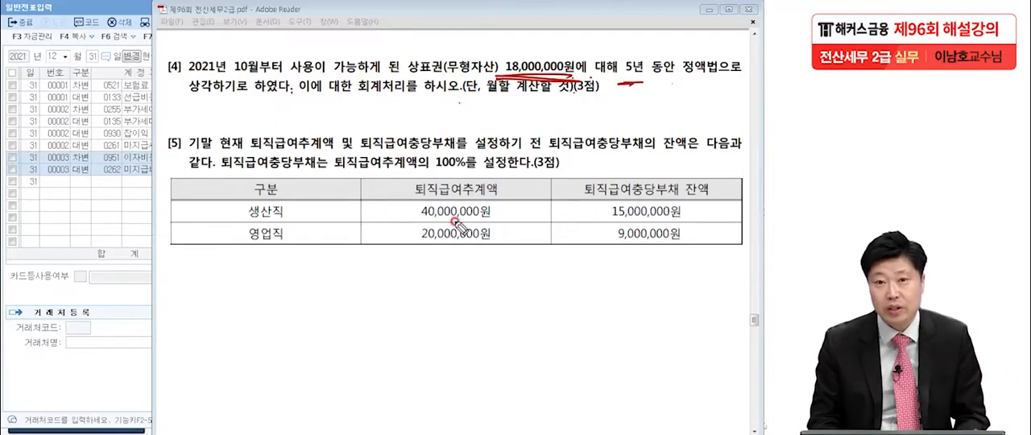
# Handwrite the straight-line amortization formula (18,000,000 − 0) ÷ 5 = below question [4]
pyautogui.moveTo(84, 245)
pyautogui.mouseDown()
pyautogui.moveTo(65, 290)
pyautogui.moveTo(110, 251)
pyautogui.mouseUp()
pyautogui.moveTo(109, 277); pyautogui.dragTo(108, 284)
pyautogui.moveTo(123, 261); pyautogui.dragTo(124, 262)
pyautogui.moveTo(137, 260); pyautogui.dragTo(139, 271)
pyautogui.moveTo(152, 259)
pyautogui.mouseDown()
pyautogui.moveTo(205, 270)
pyautogui.moveTo(376, 242)
pyautogui.moveTo(314, 302)
pyautogui.mouseUp()
pyautogui.moveTo(74, 228); pyautogui.dragTo(72, 342)
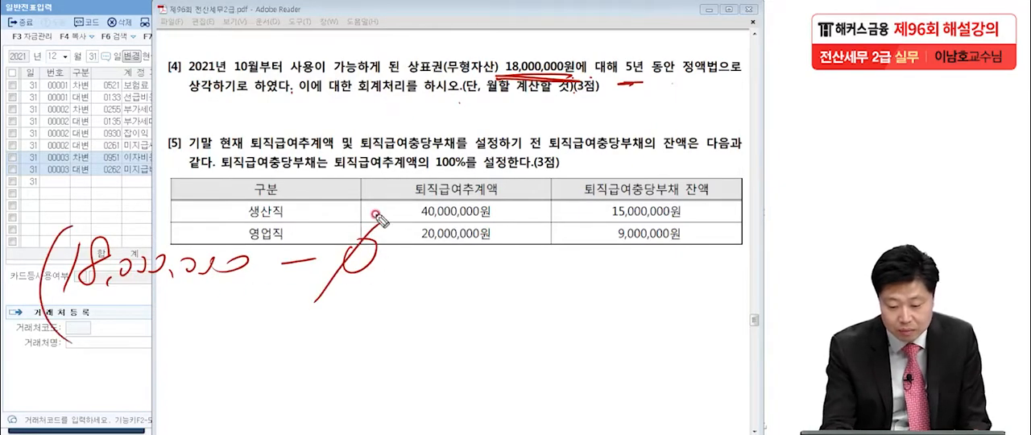
pyautogui.moveTo(385, 216); pyautogui.dragTo(377, 302)
pyautogui.moveTo(420, 271); pyautogui.dragTo(451, 268)
pyautogui.click(439, 250)
pyautogui.click(442, 300)
pyautogui.moveTo(498, 241); pyautogui.dragTo(492, 274)
pyautogui.moveTo(499, 246); pyautogui.dragTo(563, 257)
pyautogui.moveTo(548, 266); pyautogui.dragTo(565, 264)
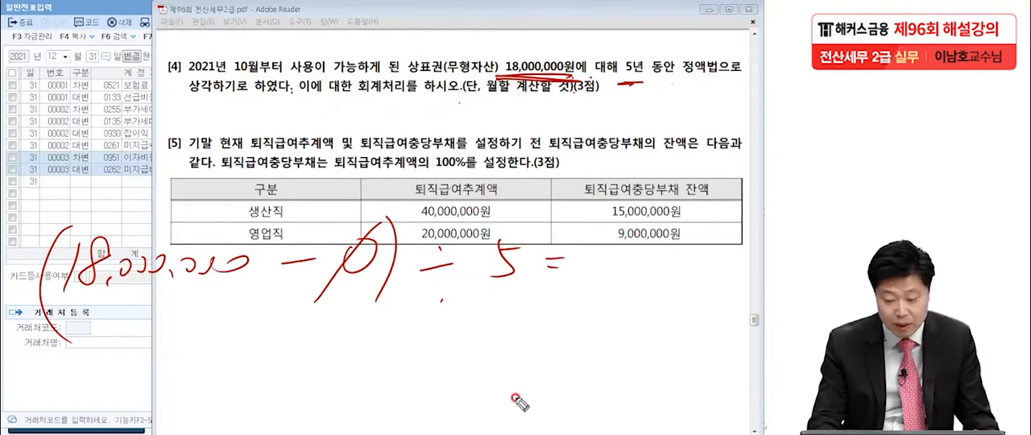
# Enclose the formula in braces followed by ×, write 3,600,000 beneath it, and underline 월할 계산할 것 and 10월
pyautogui.moveTo(63, 203)
pyautogui.mouseDown()
pyautogui.moveTo(31, 295)
pyautogui.moveTo(35, 330)
pyautogui.mouseUp()
pyautogui.moveTo(506, 202)
pyautogui.mouseDown()
pyautogui.moveTo(525, 230)
pyautogui.moveTo(506, 310)
pyautogui.mouseUp()
pyautogui.moveTo(224, 326)
pyautogui.mouseDown()
pyautogui.moveTo(232, 367)
pyautogui.moveTo(294, 343)
pyautogui.moveTo(364, 357)
pyautogui.mouseUp()
pyautogui.moveTo(572, 278)
pyautogui.mouseDown()
pyautogui.moveTo(556, 260)
pyautogui.moveTo(576, 264)
pyautogui.moveTo(566, 237)
pyautogui.mouseUp()
pyautogui.moveTo(488, 99); pyautogui.dragTo(555, 95)
pyautogui.moveTo(234, 79); pyautogui.dragTo(263, 77)
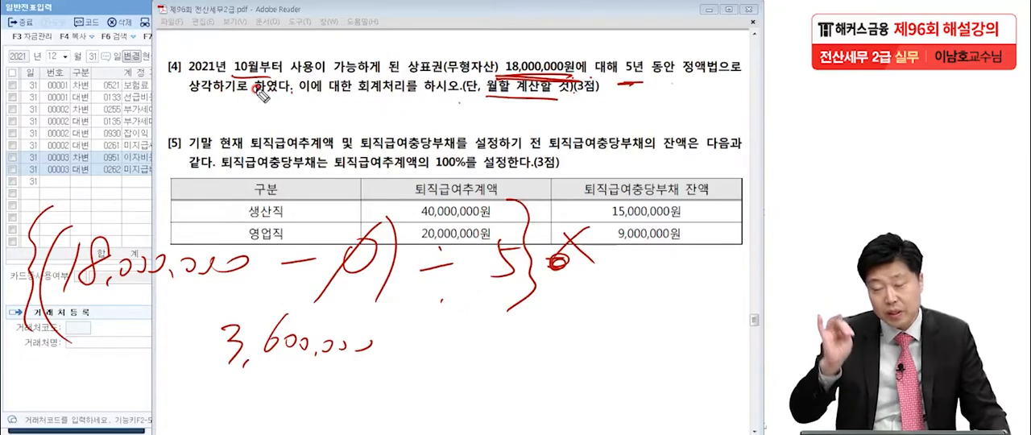
# Extend the formula with 3/12 = and a circled blank, and write 900,000 below it
pyautogui.moveTo(611, 252); pyautogui.dragTo(640, 249)
pyautogui.moveTo(615, 262)
pyautogui.mouseDown()
pyautogui.moveTo(615, 278)
pyautogui.moveTo(637, 281)
pyautogui.mouseUp()
pyautogui.moveTo(619, 200); pyautogui.dragTo(617, 231)
pyautogui.moveTo(652, 280)
pyautogui.mouseDown()
pyautogui.moveTo(674, 262)
pyautogui.moveTo(684, 335)
pyautogui.moveTo(673, 348)
pyautogui.mouseUp()
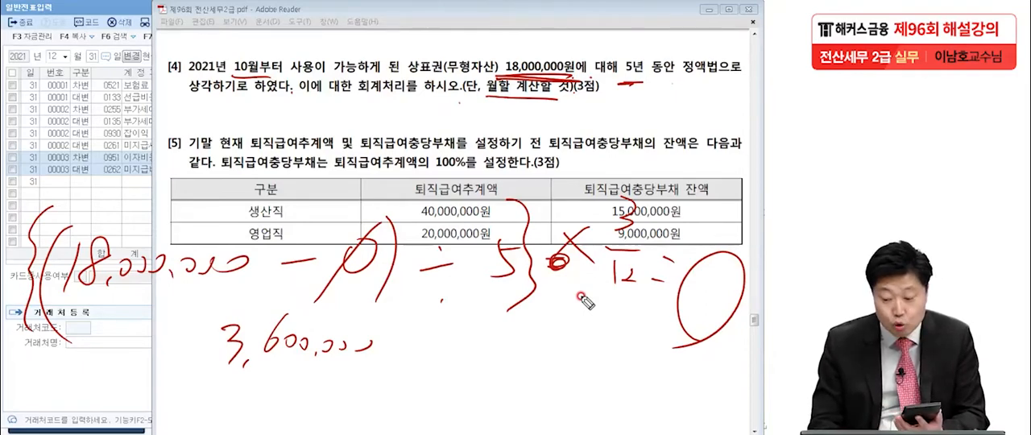
pyautogui.moveTo(623, 341)
pyautogui.mouseDown()
pyautogui.moveTo(619, 366)
pyautogui.moveTo(653, 354)
pyautogui.moveTo(683, 371)
pyautogui.mouseUp()
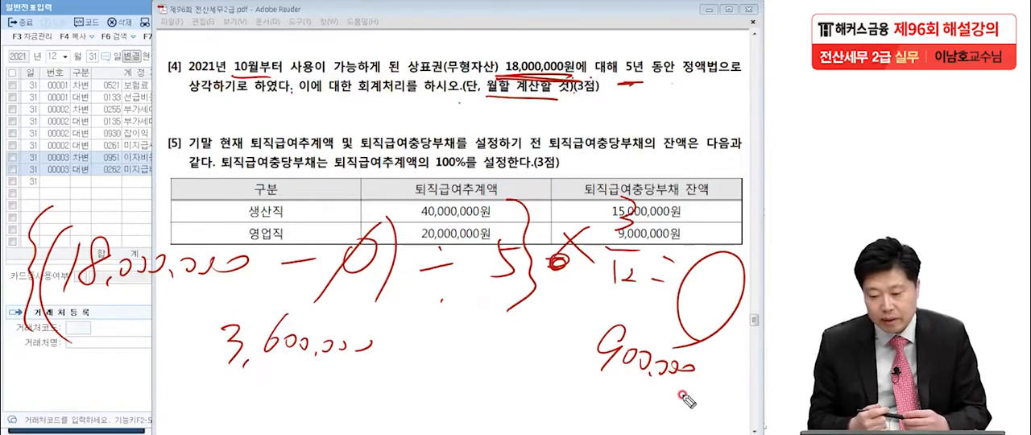
# Underline 상표권 in question [4] and add a bracketed handwritten note on classifying the expense as 판매비와관리비
pyautogui.moveTo(396, 90); pyautogui.dragTo(443, 77)
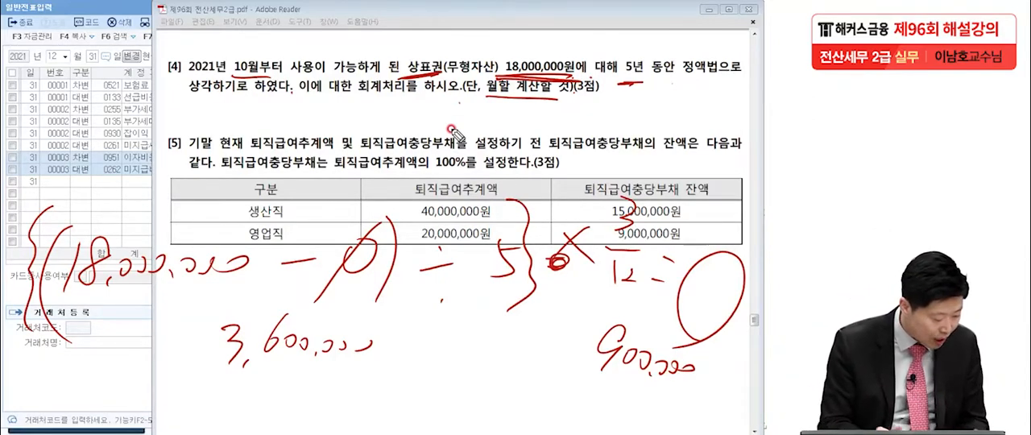
pyautogui.moveTo(293, 110); pyautogui.dragTo(297, 133)
pyautogui.moveTo(304, 108)
pyautogui.mouseDown()
pyautogui.moveTo(302, 129)
pyautogui.moveTo(320, 138)
pyautogui.mouseUp()
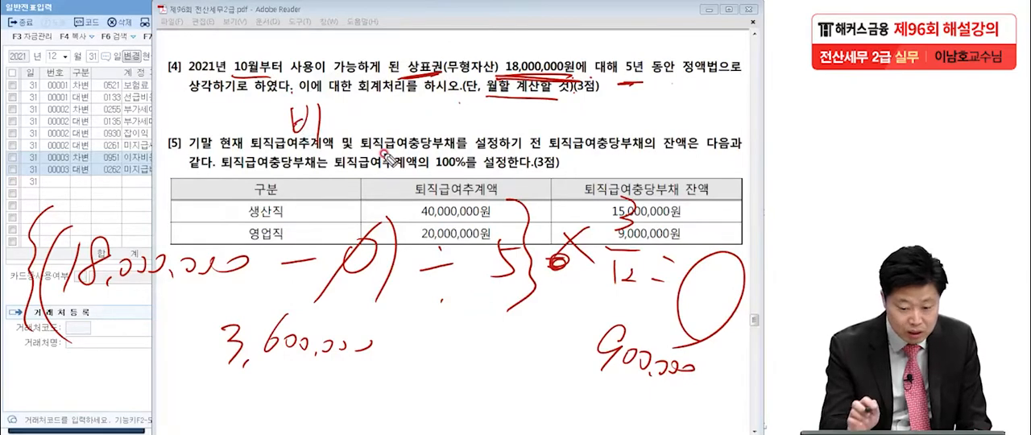
pyautogui.moveTo(385, 156)
pyautogui.mouseDown()
pyautogui.moveTo(342, 113)
pyautogui.moveTo(338, 135)
pyautogui.moveTo(354, 150)
pyautogui.moveTo(384, 119)
pyautogui.moveTo(381, 138)
pyautogui.moveTo(423, 108)
pyautogui.moveTo(413, 138)
pyautogui.moveTo(445, 113)
pyautogui.moveTo(478, 134)
pyautogui.moveTo(494, 119)
pyautogui.moveTo(514, 133)
pyautogui.moveTo(544, 123)
pyautogui.moveTo(595, 138)
pyautogui.moveTo(645, 121)
pyautogui.moveTo(665, 136)
pyautogui.moveTo(654, 119)
pyautogui.moveTo(683, 121)
pyautogui.moveTo(685, 137)
pyautogui.moveTo(691, 121)
pyautogui.moveTo(703, 142)
pyautogui.moveTo(728, 129)
pyautogui.moveTo(741, 145)
pyautogui.mouseUp()
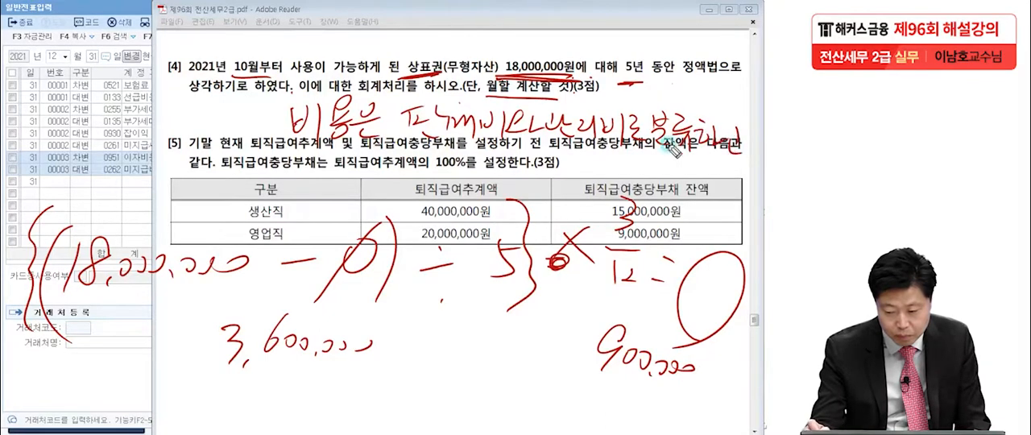
pyautogui.moveTo(262, 145)
pyautogui.mouseDown()
pyautogui.moveTo(336, 96)
pyautogui.moveTo(496, 84)
pyautogui.moveTo(754, 124)
pyautogui.moveTo(748, 142)
pyautogui.mouseUp()
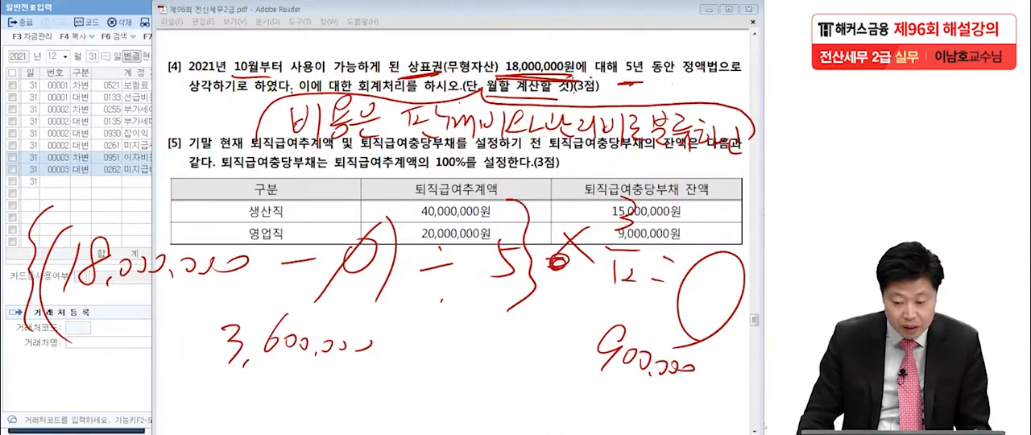
# Clear the handwriting, return to KcLep, close 일반전표입력 and open 결산자료입력
pyautogui.press('Escape')
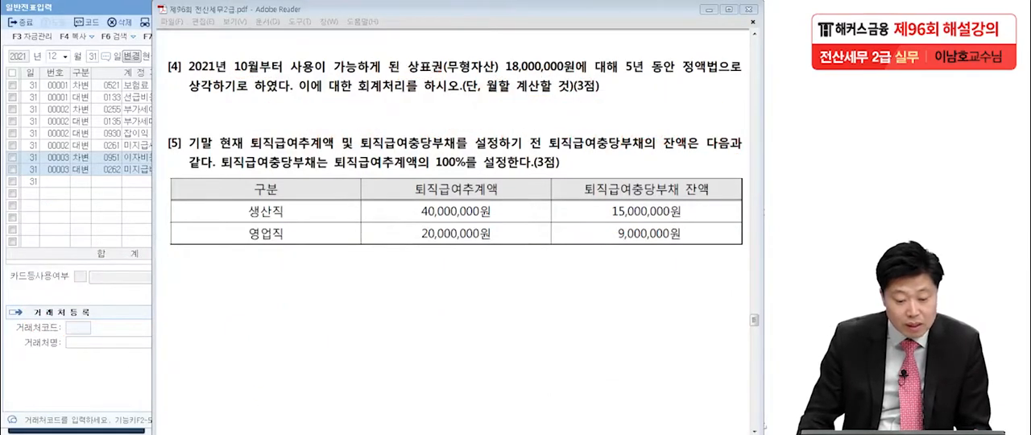
pyautogui.click(67, 186)
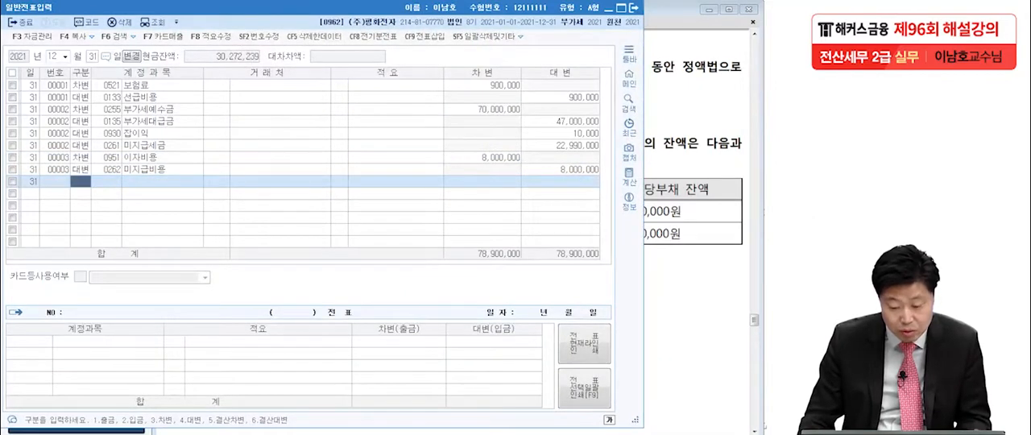
pyautogui.press('Escape')
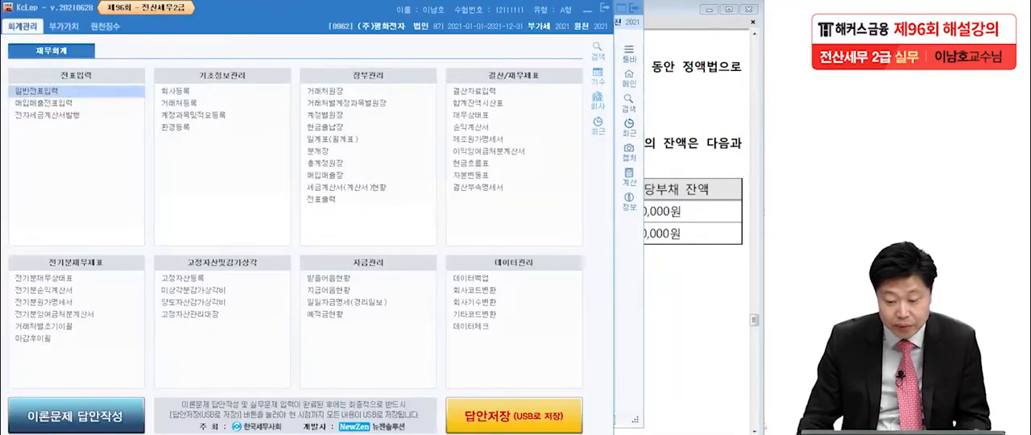
pyautogui.click(493, 91)
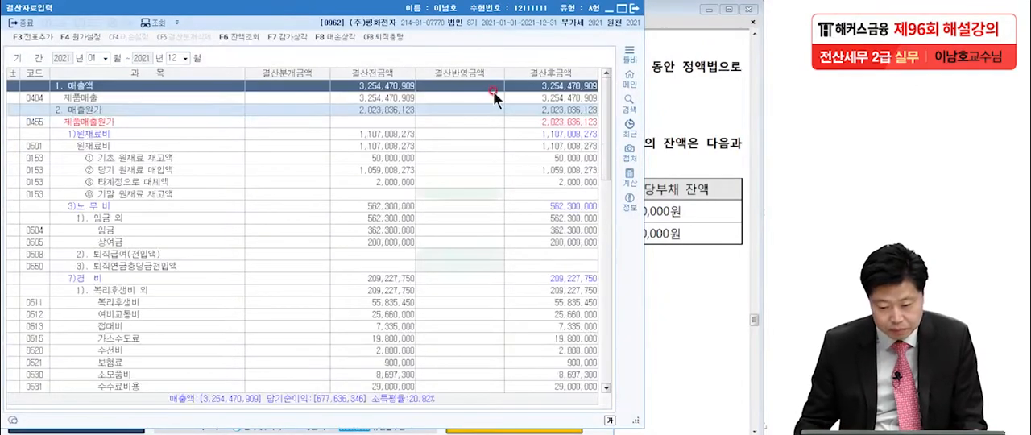
# Enter 900,000 as the 결산반영금액 for 상표권 under 0840 무형자산상각비 and add the closing entries to the vouchers
pyautogui.scroll(-15, 445, 180)
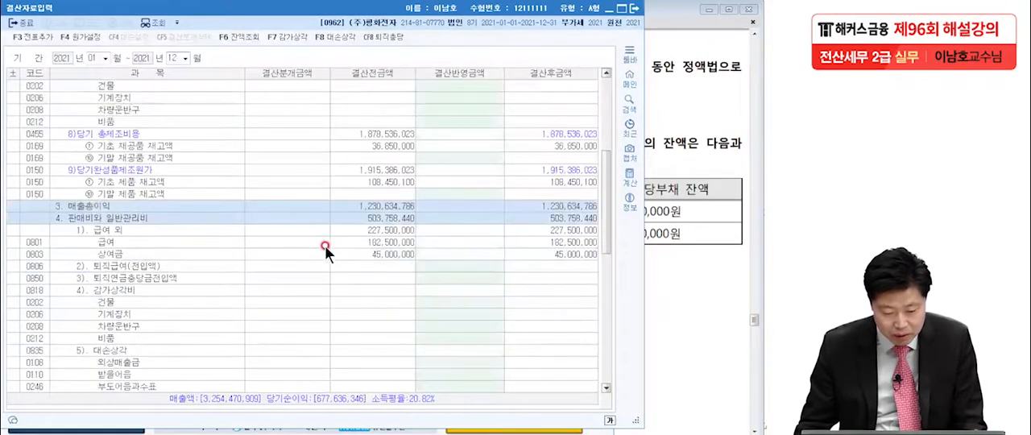
pyautogui.scroll(-3, 324, 246)
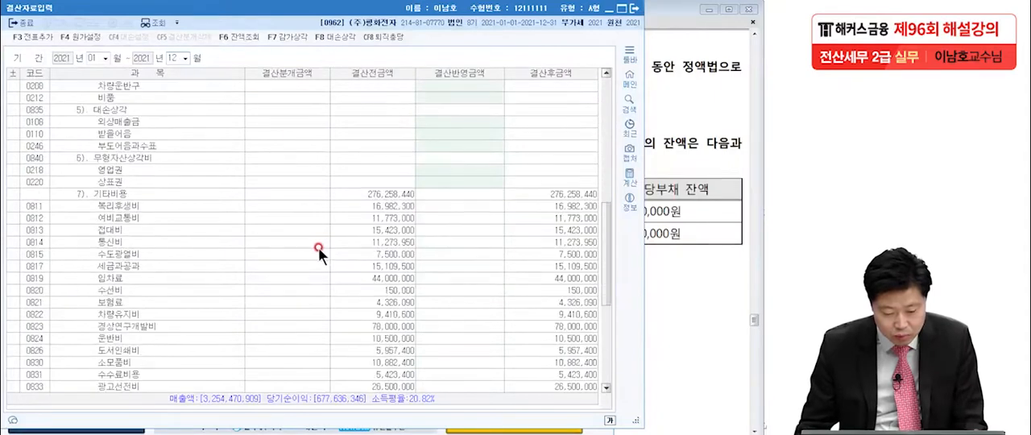
pyautogui.click(149, 161)
pyautogui.click(138, 183)
pyautogui.click(479, 184)
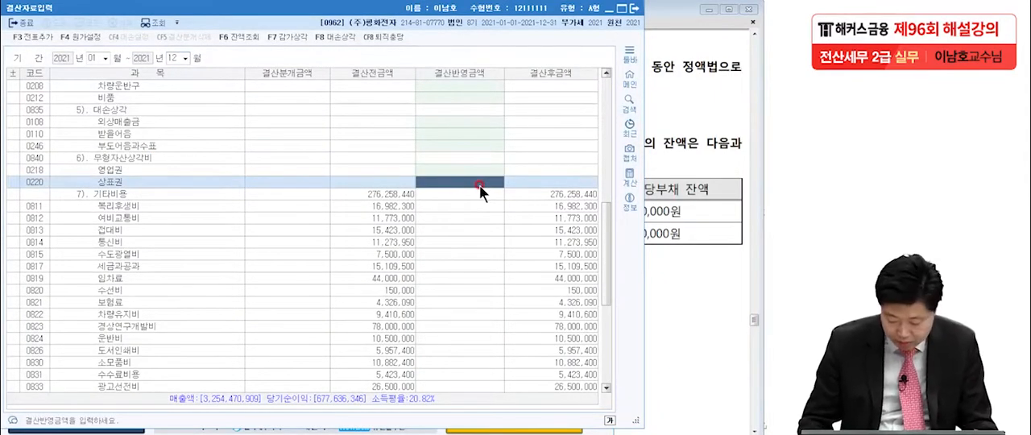
pyautogui.write('10000')
pyautogui.press('Return')
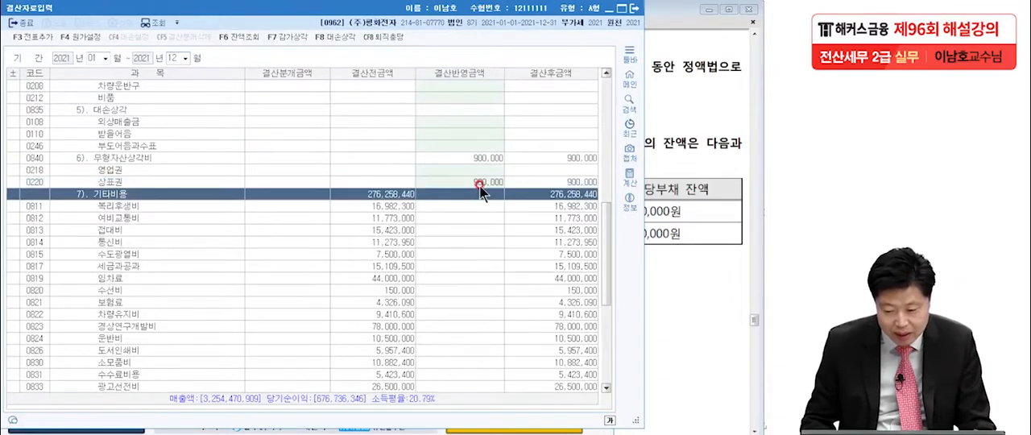
pyautogui.click(24, 37)
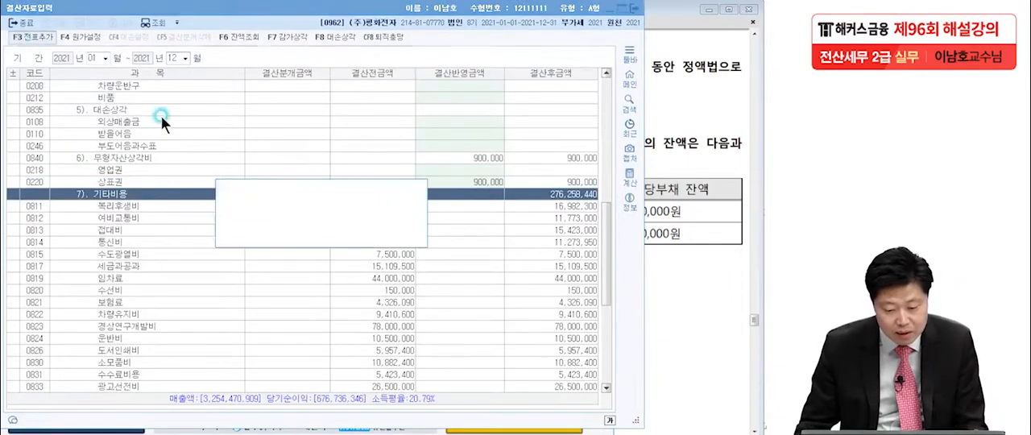
pyautogui.click(363, 230)
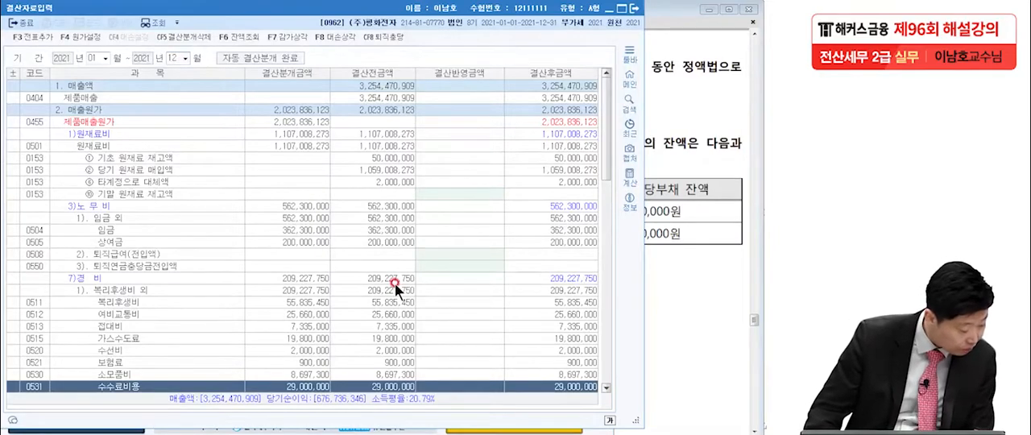
# In the exam PDF's question [5], mark arrows from the balances to the estimates and write 25,000,000 for 생산직 and 11,000,000 for 영업직
pyautogui.click(649, 263)
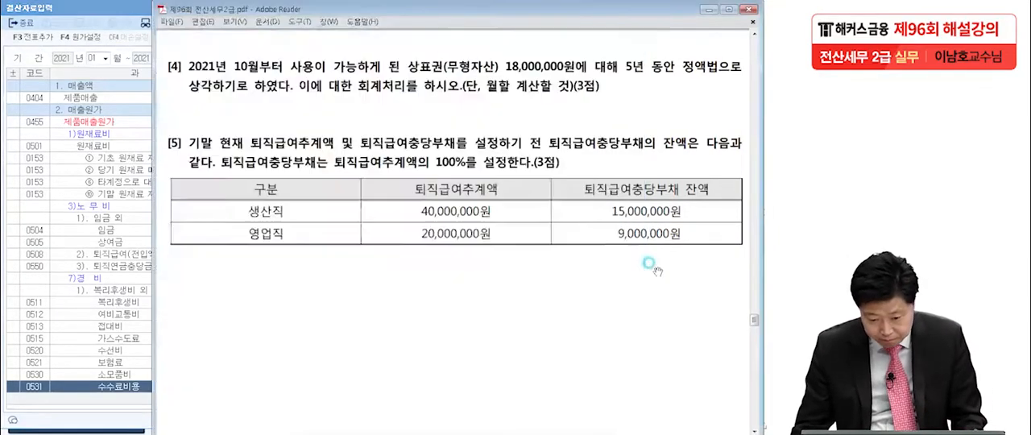
pyautogui.scroll(-3, 568, 314)
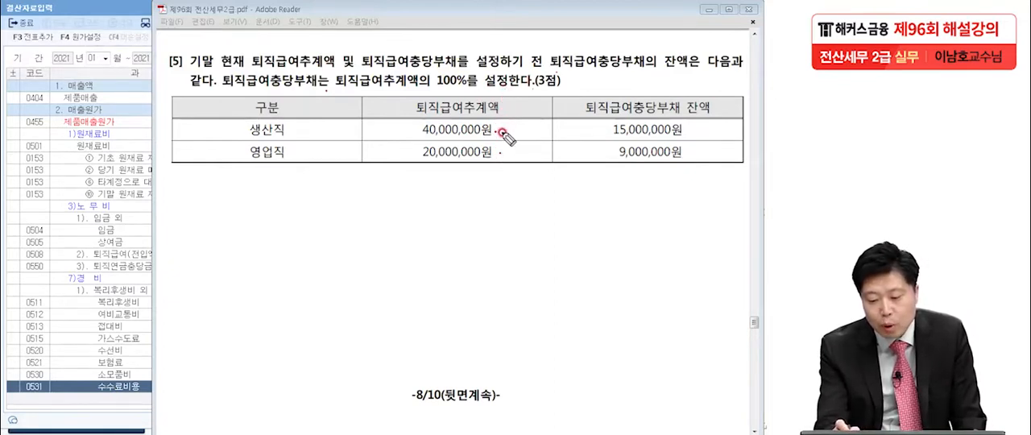
pyautogui.moveTo(501, 134); pyautogui.dragTo(498, 154)
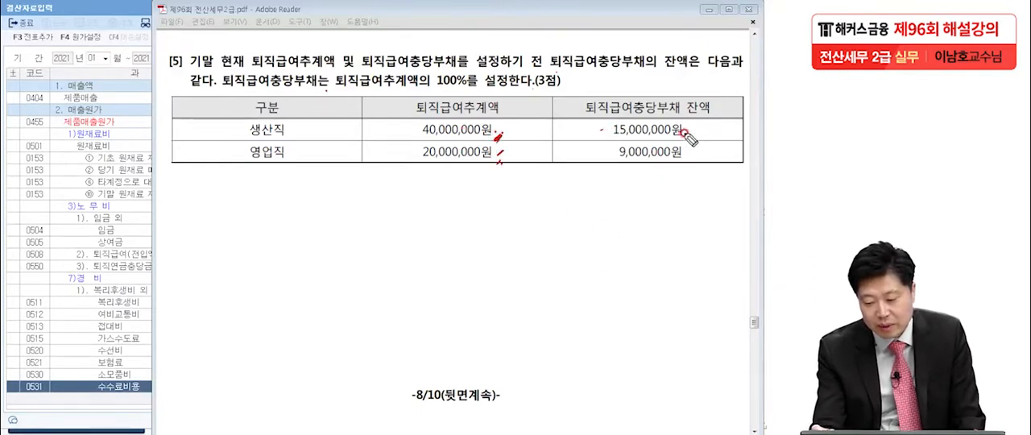
pyautogui.moveTo(600, 130)
pyautogui.mouseDown()
pyautogui.moveTo(529, 134)
pyautogui.moveTo(550, 140)
pyautogui.mouseUp()
pyautogui.moveTo(600, 156)
pyautogui.mouseDown()
pyautogui.moveTo(536, 156)
pyautogui.moveTo(557, 168)
pyautogui.mouseUp()
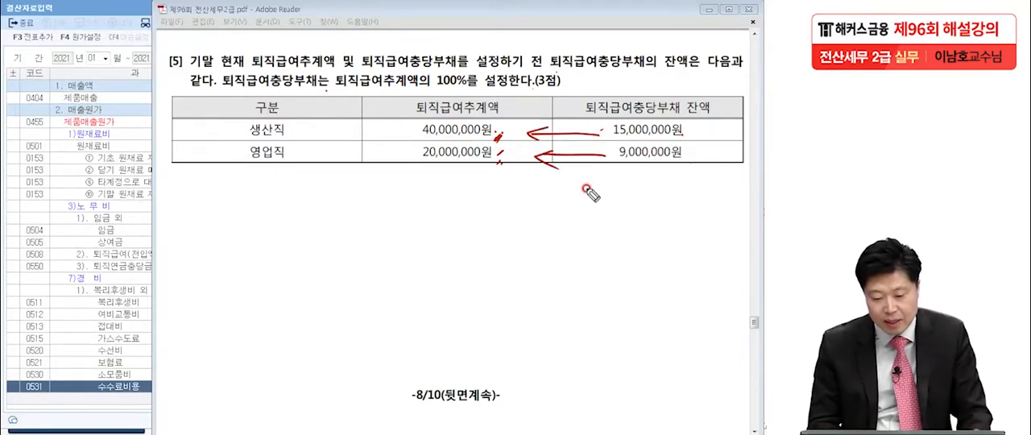
pyautogui.moveTo(298, 124)
pyautogui.mouseDown()
pyautogui.moveTo(309, 134)
pyautogui.moveTo(403, 127)
pyautogui.mouseUp()
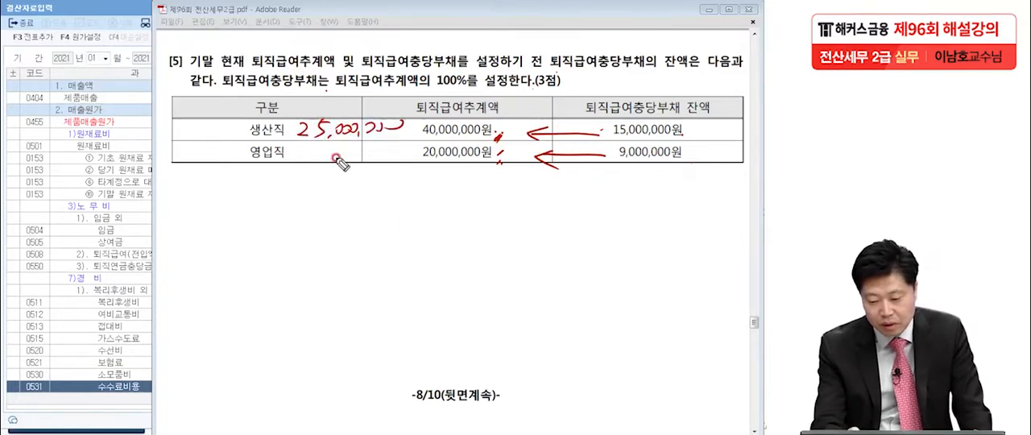
pyautogui.moveTo(296, 150)
pyautogui.mouseDown()
pyautogui.moveTo(300, 164)
pyautogui.moveTo(352, 155)
pyautogui.moveTo(396, 171)
pyautogui.mouseUp()
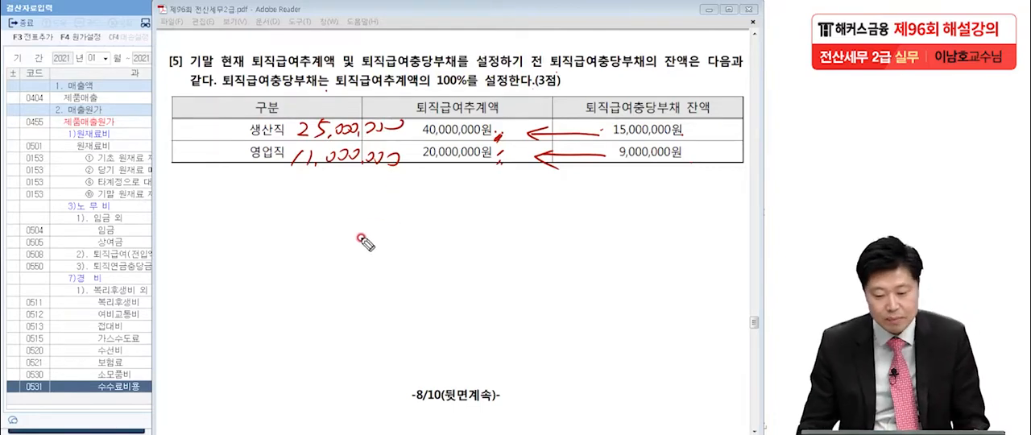
# Back in 결산자료입력, open the 퇴직충당부채 window and enter 40,000,000 as the 퇴직급여추계액 for 0508 퇴직급여 (제조)
pyautogui.click(105, 13)
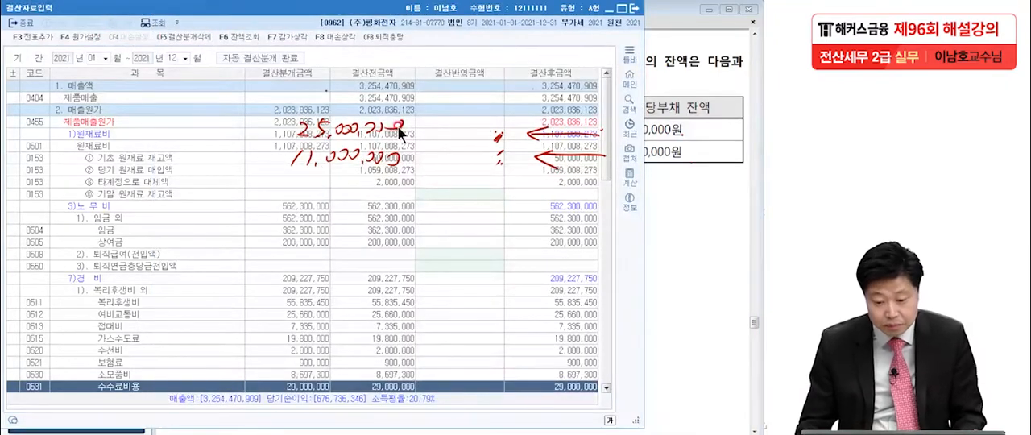
pyautogui.click(386, 38)
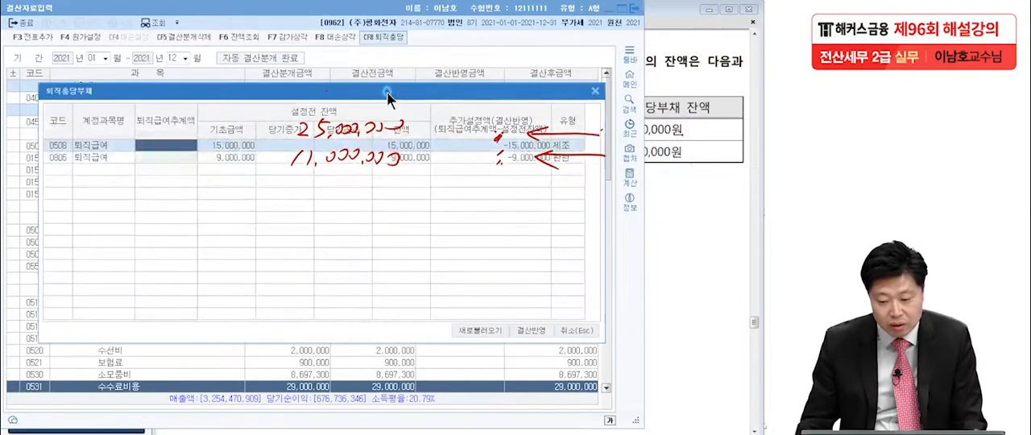
pyautogui.moveTo(388, 157); pyautogui.dragTo(381, 221)
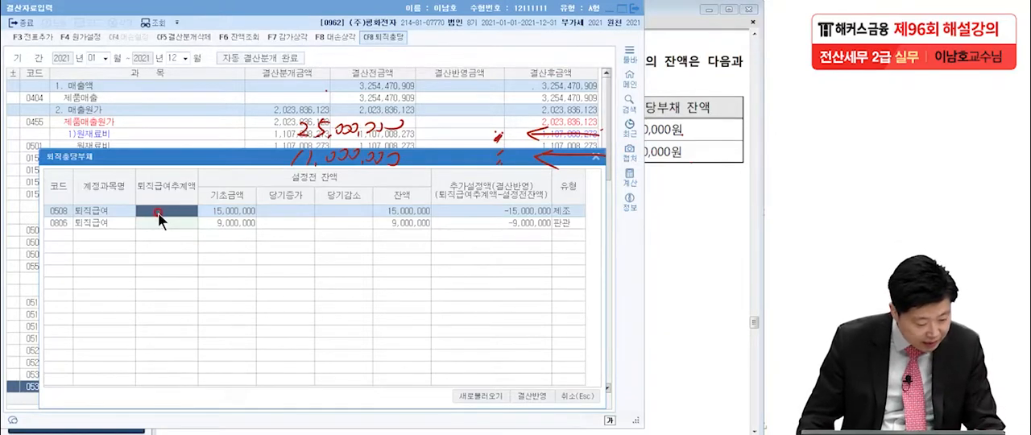
pyautogui.write('40,000,000')
pyautogui.press('Return')
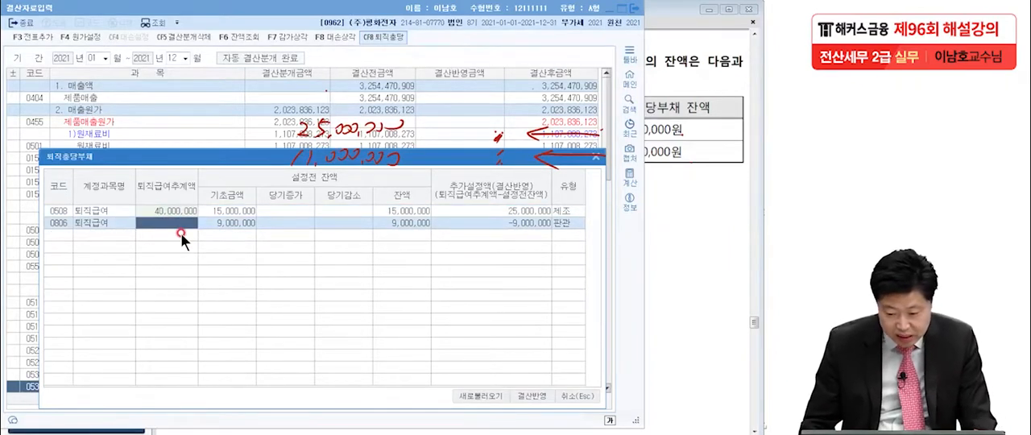
# Enter 20,000,000 as the 퇴직급여추계액 for 0806 퇴직급여 (판관) and apply the 퇴직충당부채 provisions to the closing data
pyautogui.write('20,000,0')
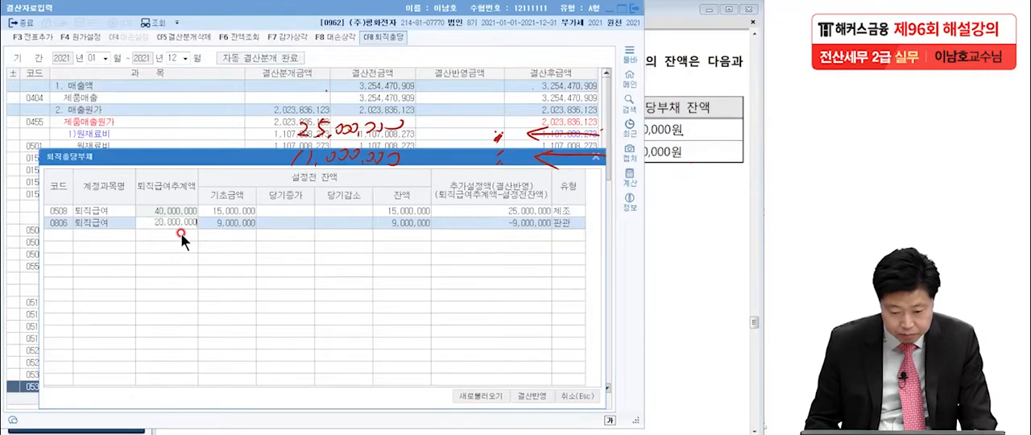
pyautogui.write('00')
pyautogui.press('Return')
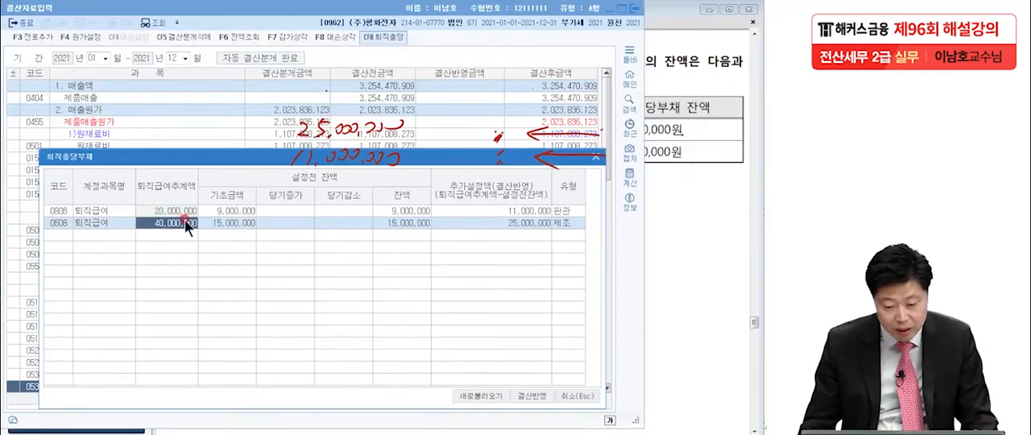
pyautogui.click(183, 211)
pyautogui.click(180, 198)
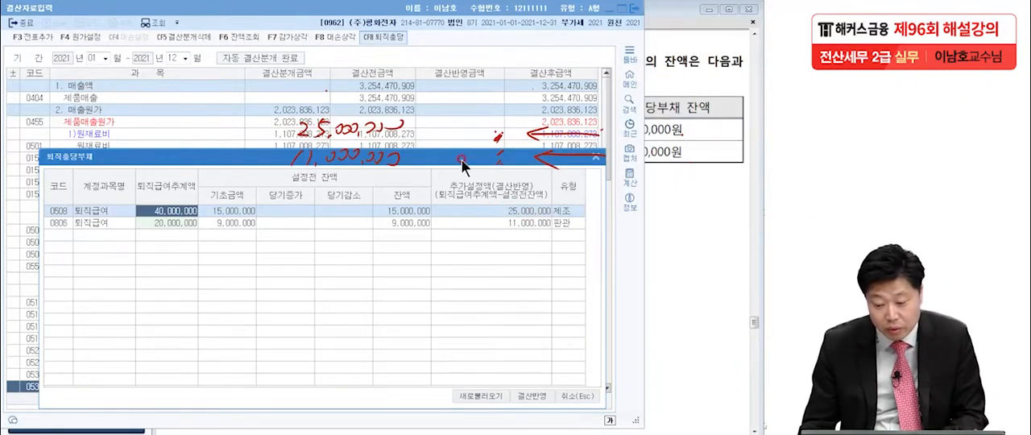
pyautogui.moveTo(450, 162); pyautogui.dragTo(453, 96)
pyautogui.click(531, 323)
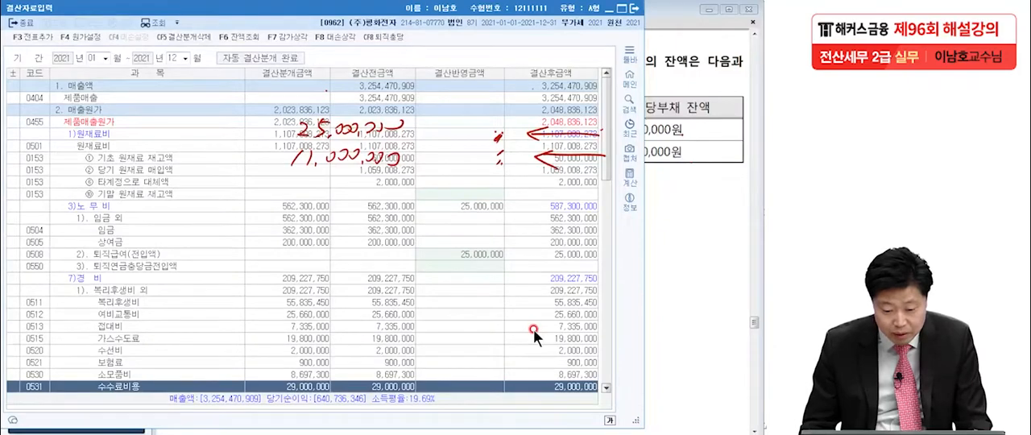
# Check the reflected 퇴직급여(전입액) amounts for manufacturing and selling expenses, and add the closing entries to the general vouchers
pyautogui.click(444, 254)
pyautogui.scroll(-10, 442, 281)
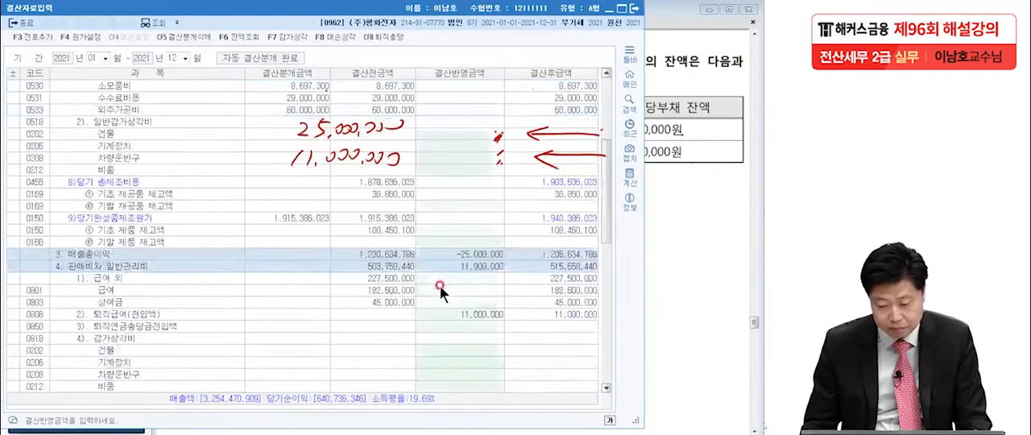
pyautogui.click(452, 266)
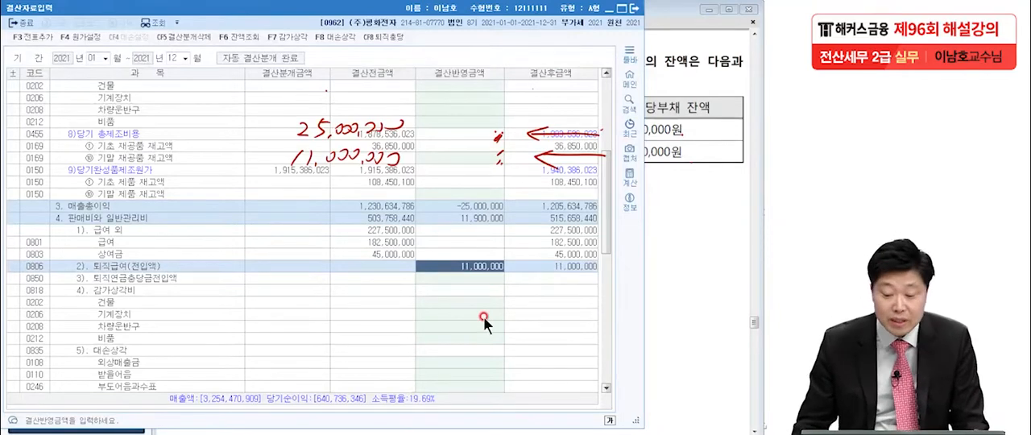
pyautogui.click(29, 37)
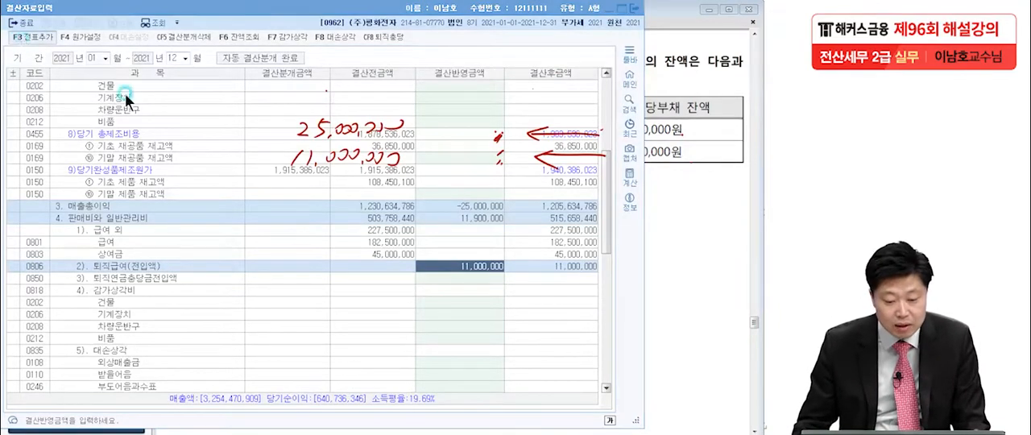
pyautogui.click(337, 251)
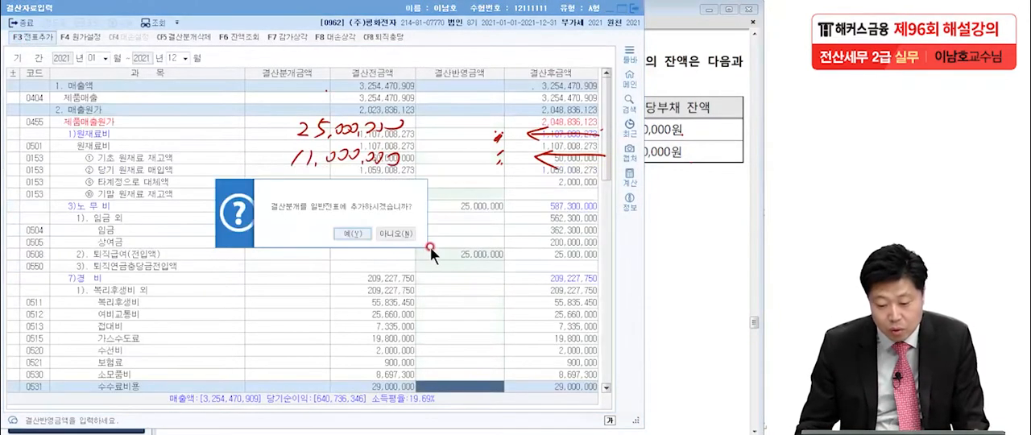
pyautogui.click(366, 232)
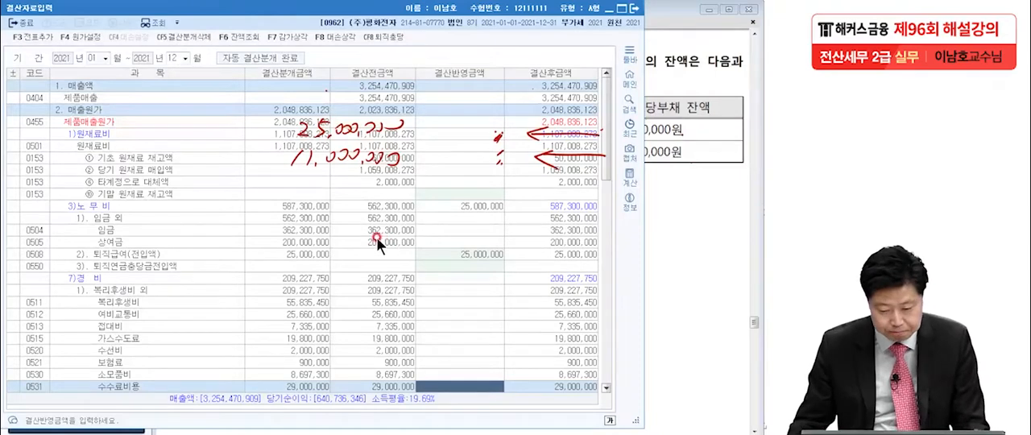
# Clear the handwriting, close 결산자료입력 and 일반전표입력, and bring up question [1] of 문제5 in the exam PDF
pyautogui.press('Escape')
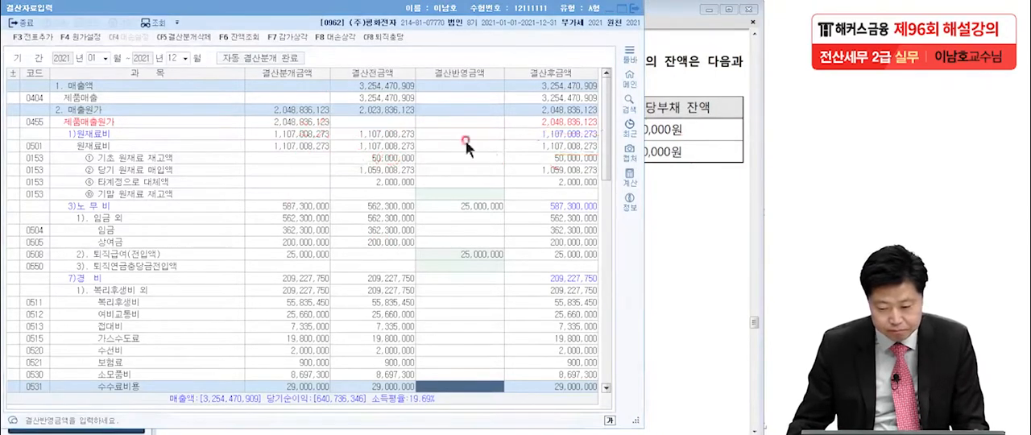
pyautogui.click(635, 10)
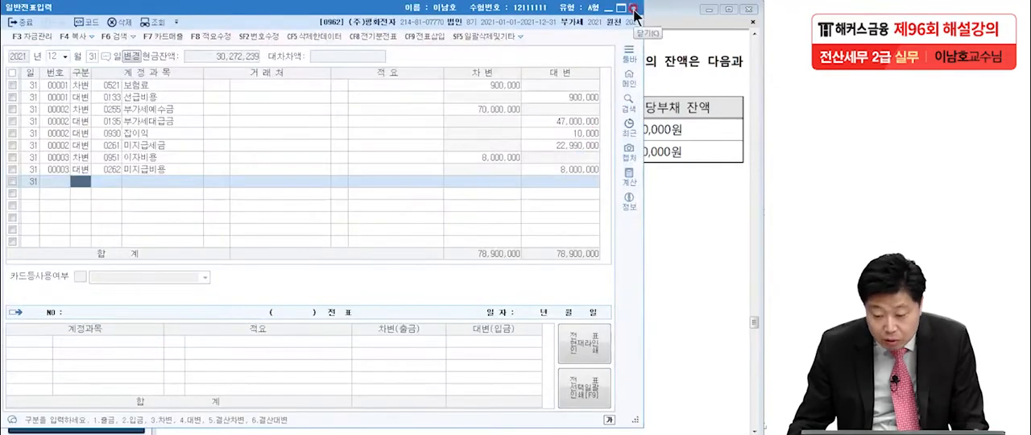
pyautogui.click(627, 199)
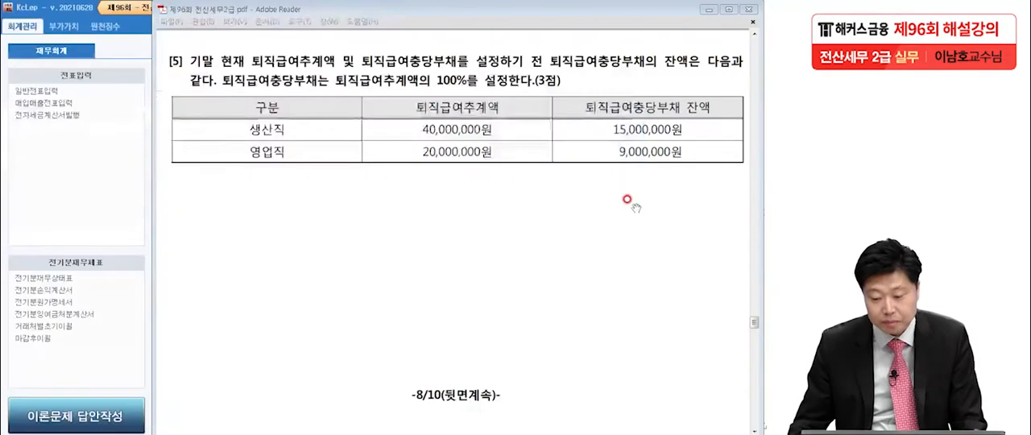
pyautogui.scroll(-8, 627, 199)
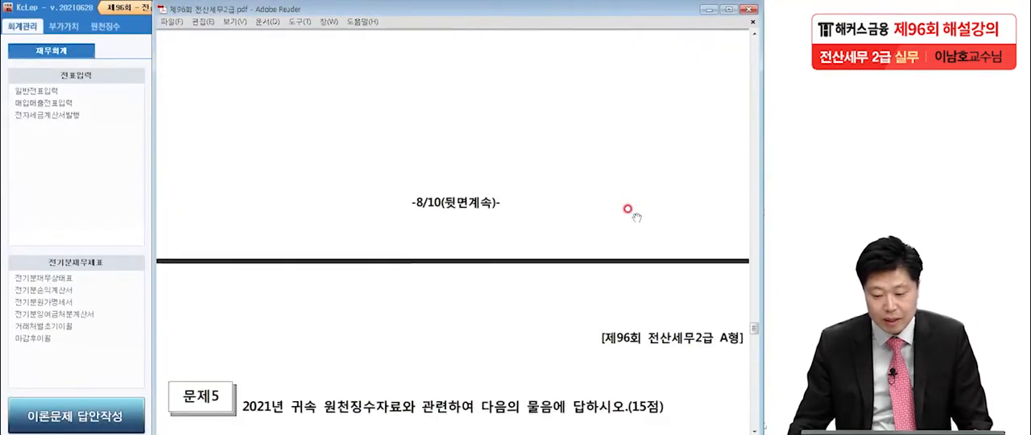
pyautogui.scroll(-4, 627, 213)
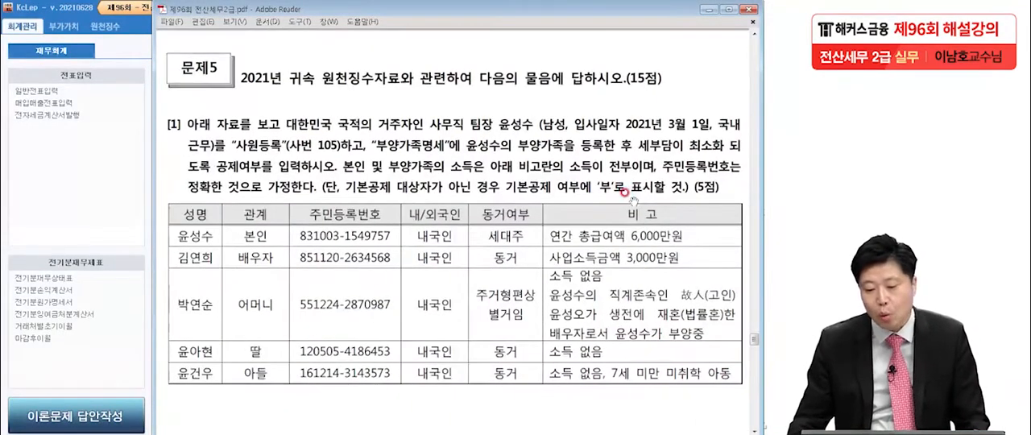
pyautogui.scroll(-2, 633, 201)
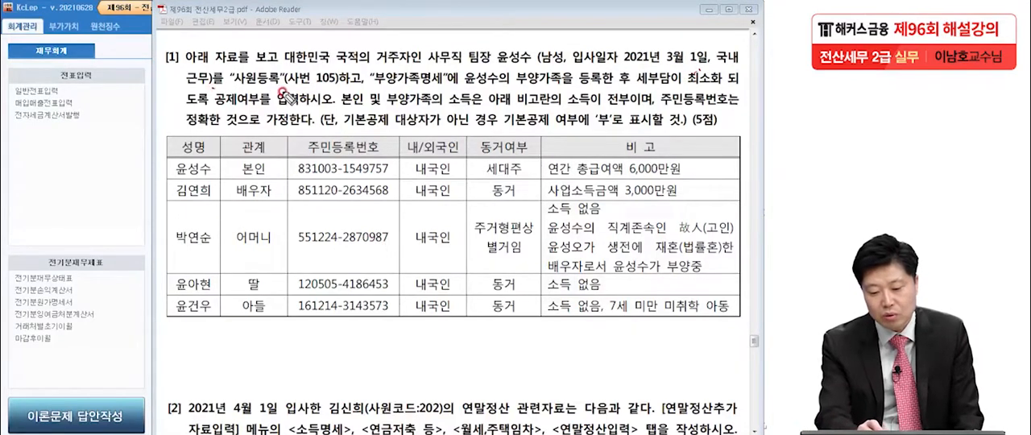
# Underline 사원등록 (사번 105), 부양가족명세 and 공제여부를 입력 in the text of question [1]
pyautogui.moveTo(231, 88); pyautogui.dragTo(338, 84)
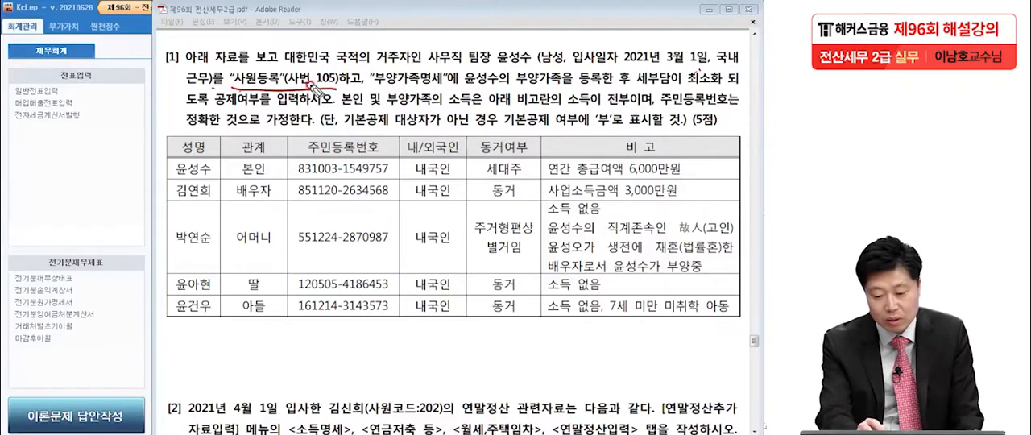
pyautogui.moveTo(372, 83); pyautogui.dragTo(456, 82)
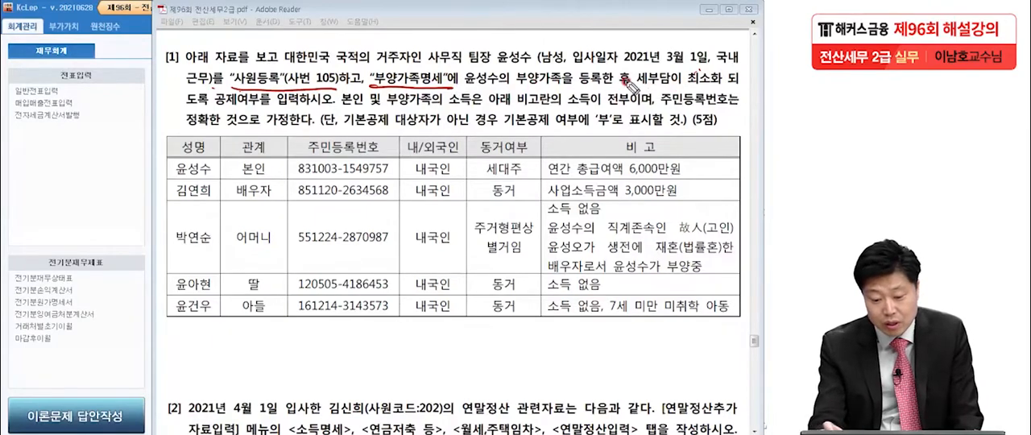
pyautogui.moveTo(216, 123); pyautogui.dragTo(301, 120)
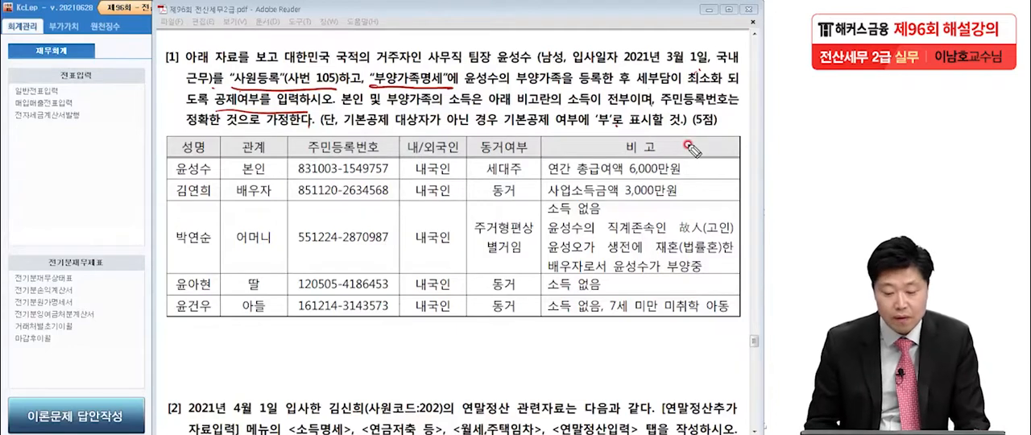
# Clear the underlines, return to KcLep and open 사원등록 from the 원천징수 module
pyautogui.press('Escape')
pyautogui.click(56, 191)
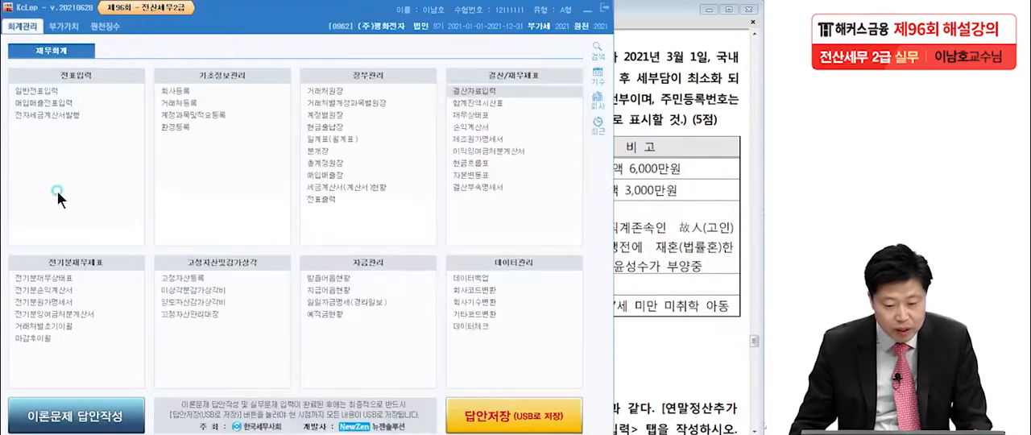
pyautogui.click(99, 24)
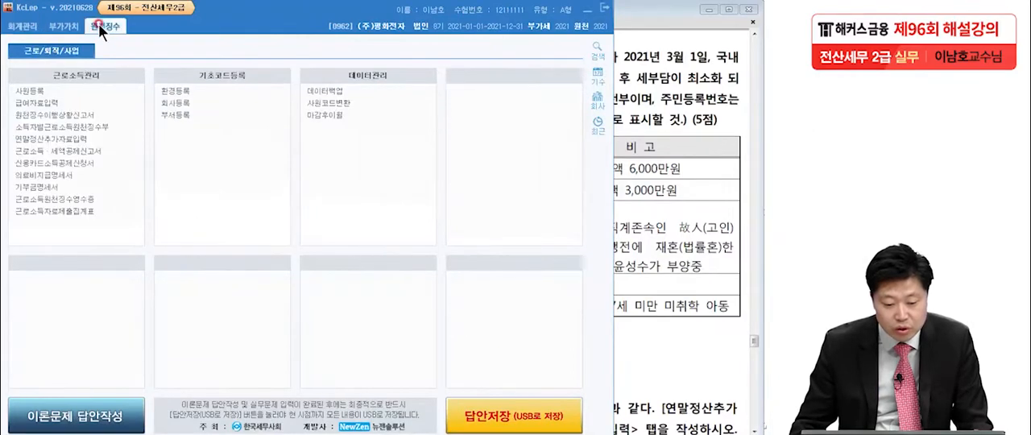
pyautogui.click(48, 89)
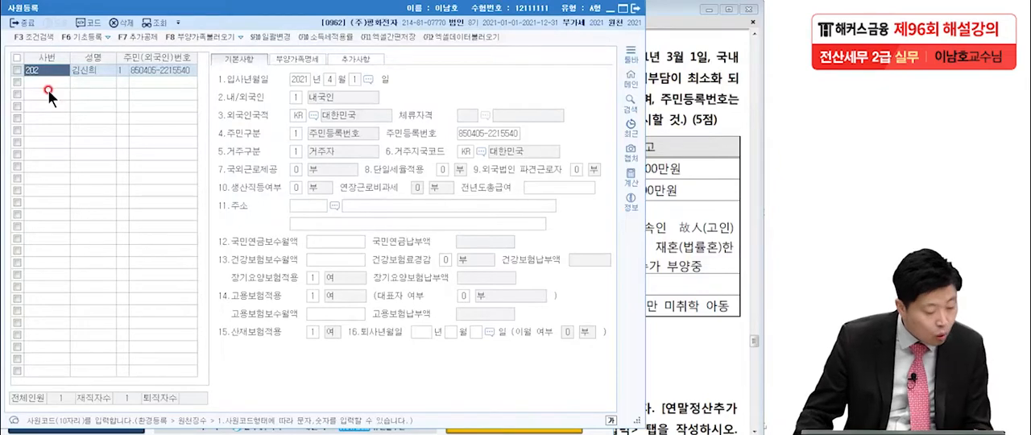
# Register a new employee with 사번 105, entering the employee's name and resident registration number from question [1]
pyautogui.click(53, 79)
pyautogui.write('105')
pyautogui.press('Return')
pyautogui.write('문설수')
pyautogui.press('Return')
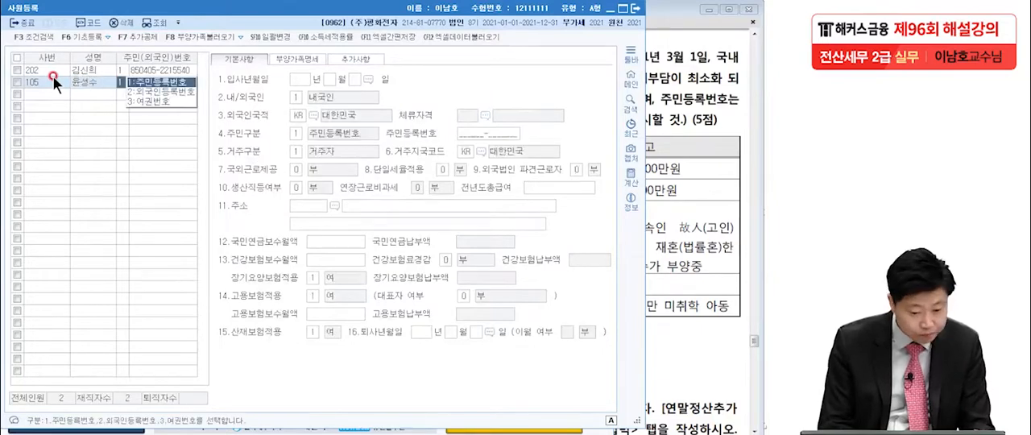
pyautogui.press('Return')
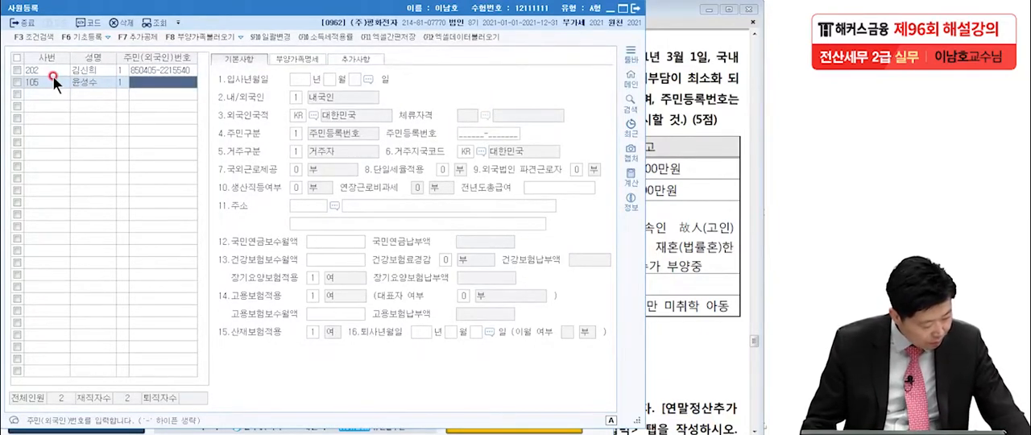
pyautogui.write('83')
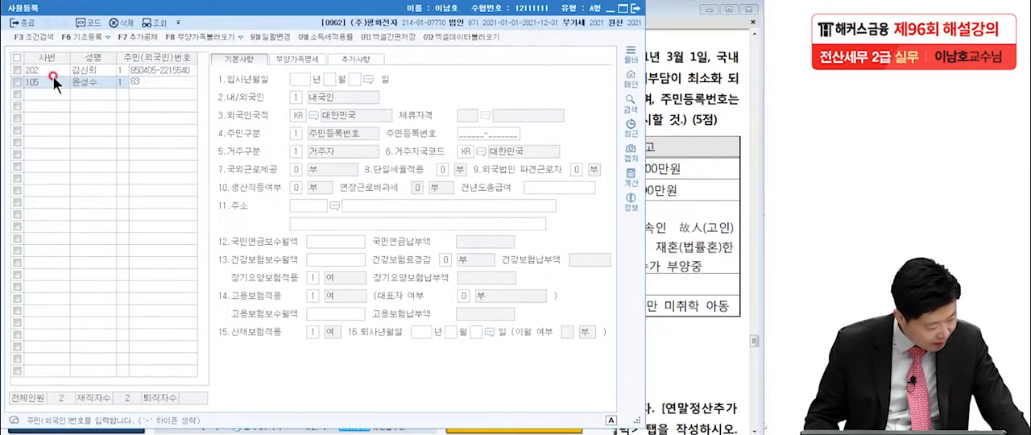
pyautogui.write('1003')
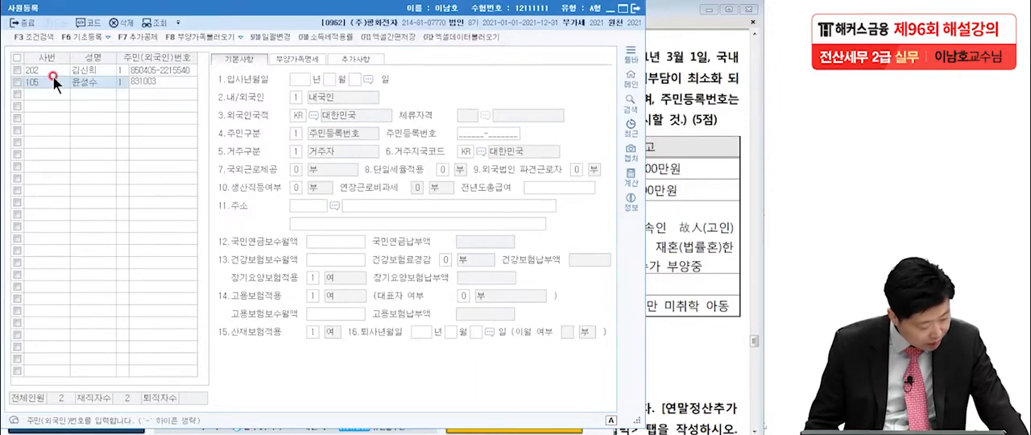
pyautogui.write('-1549')
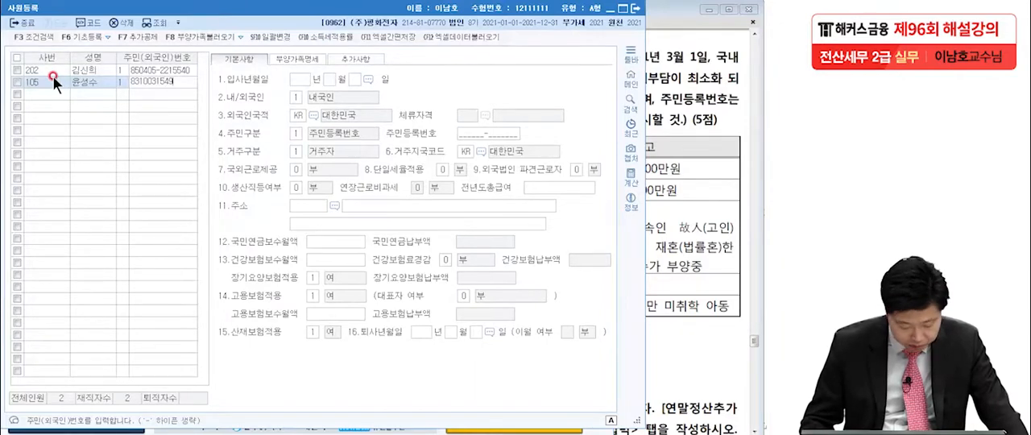
pyautogui.write('757')
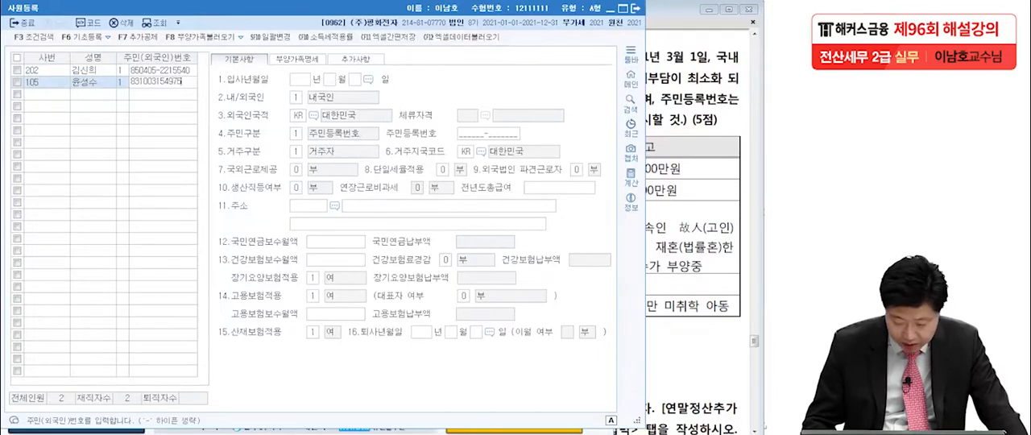
pyautogui.press('Return')
# Set employee 105's 입사년월일 to 2021년 3월 1일 and check the basic details against the exam PDF
pyautogui.write('2021 년 ')
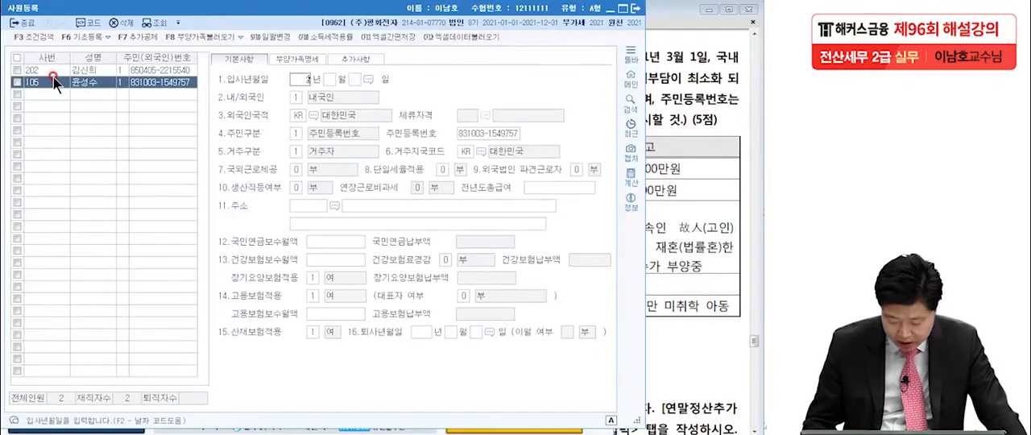
pyautogui.write('3')
pyautogui.press('Return')
pyautogui.write('1')
pyautogui.press('Return')
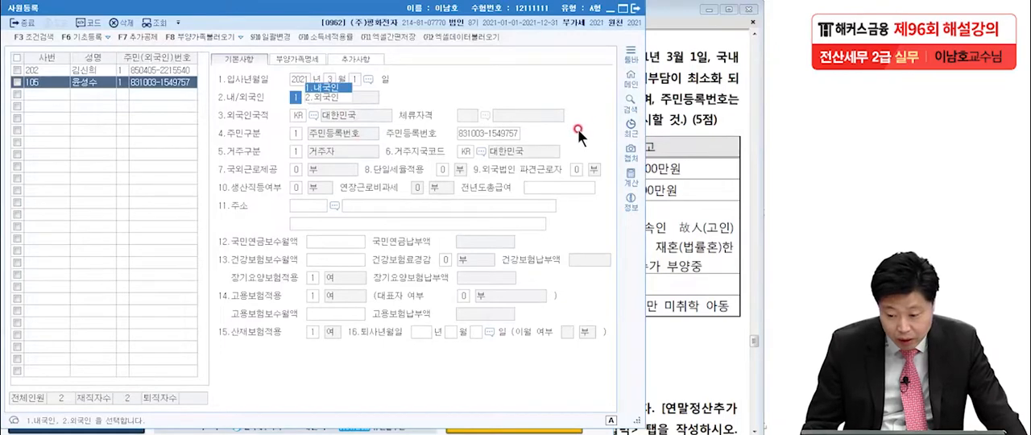
pyautogui.click(695, 92)
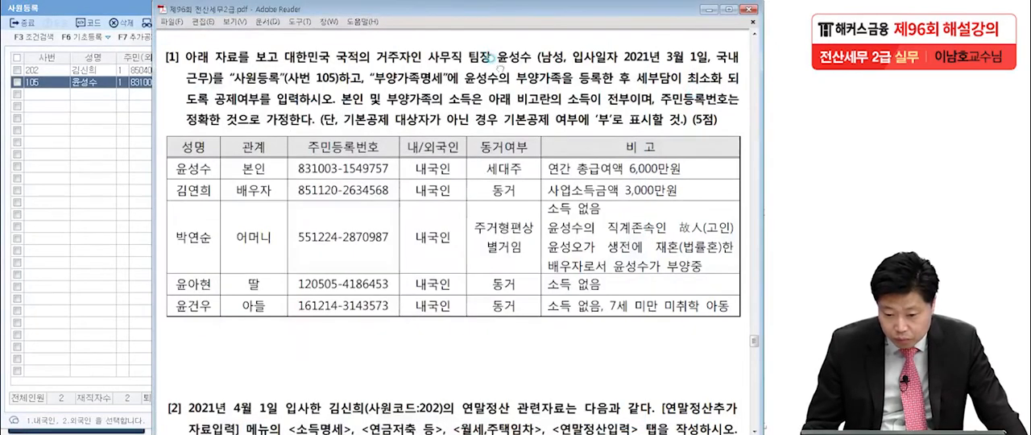
pyautogui.click(99, 85)
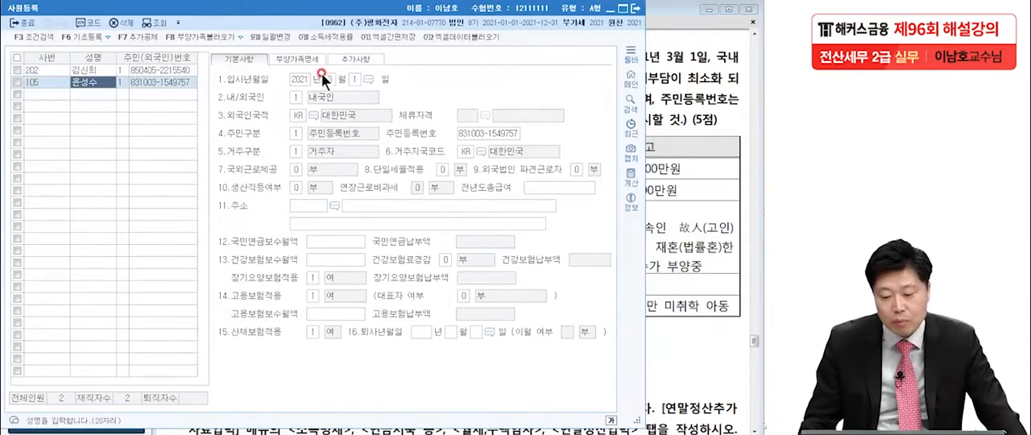
# Open employee 105's 부양가족명세 and check the family table of question [1] in the exam PDF
pyautogui.click(296, 57)
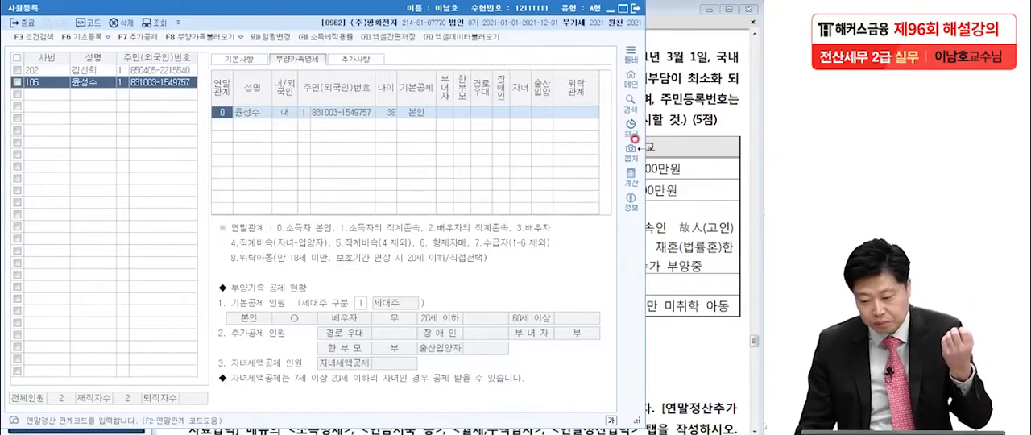
pyautogui.click(654, 152)
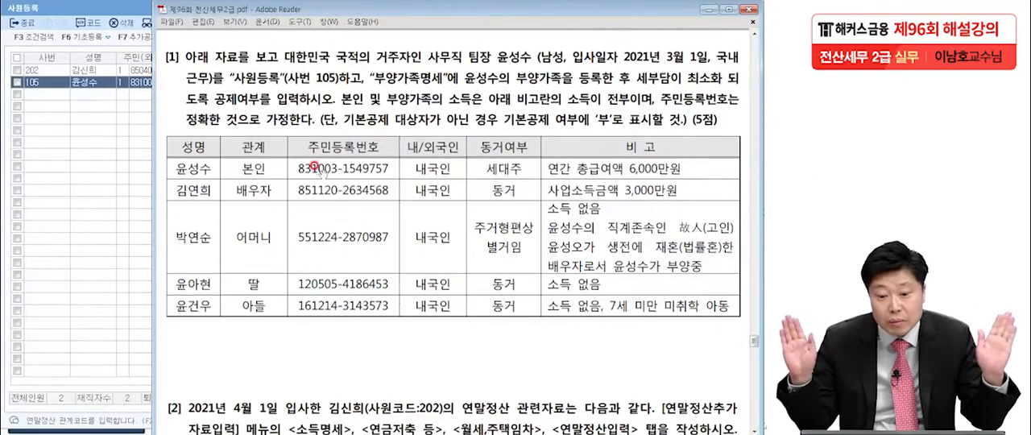
pyautogui.click(82, 83)
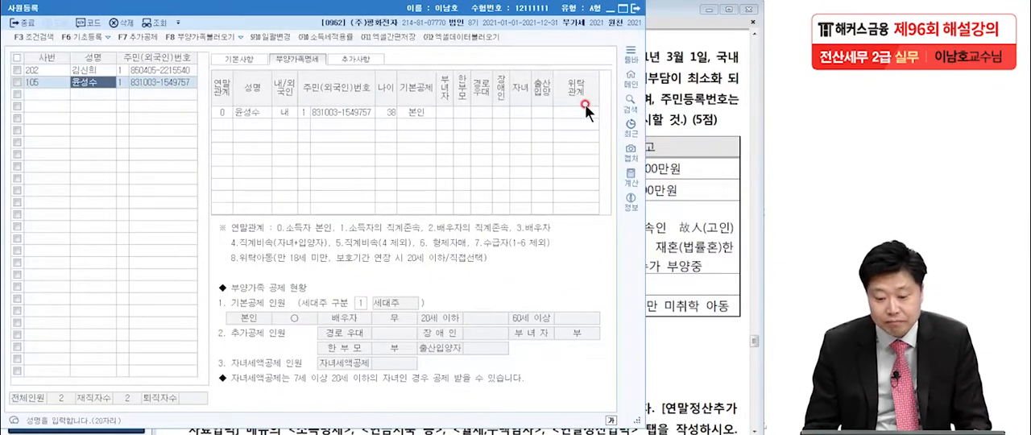
# Add the spouse as a dependent with 연말관계 3, entering the spouse's name and 내국인
pyautogui.click(221, 124)
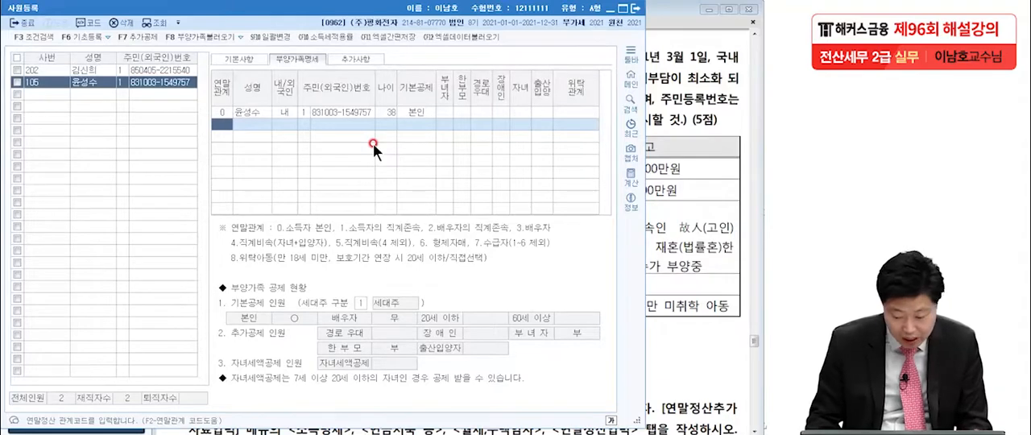
pyautogui.write('3')
pyautogui.press('Return')
pyautogui.write('김연희')
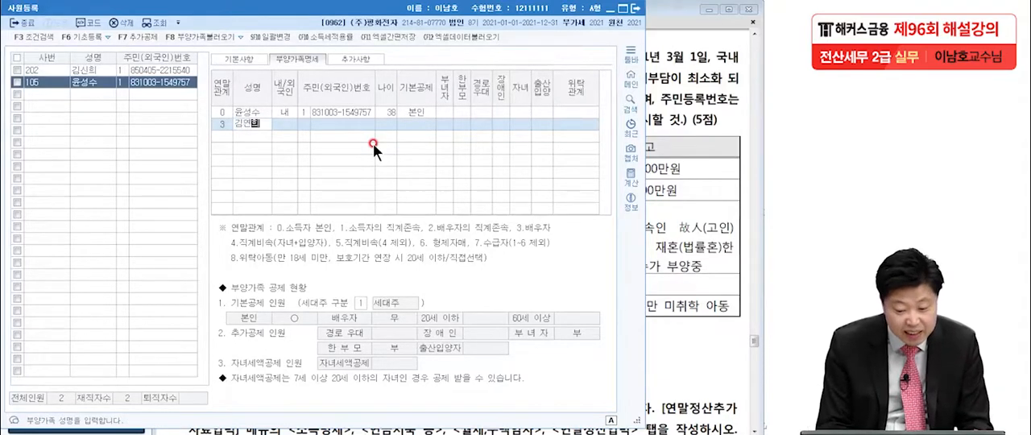
pyautogui.press('Return')
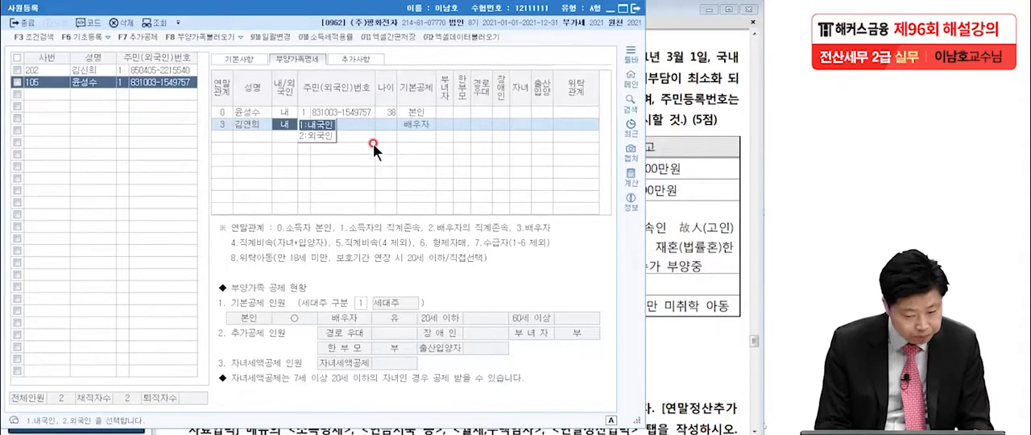
pyautogui.press('Return')
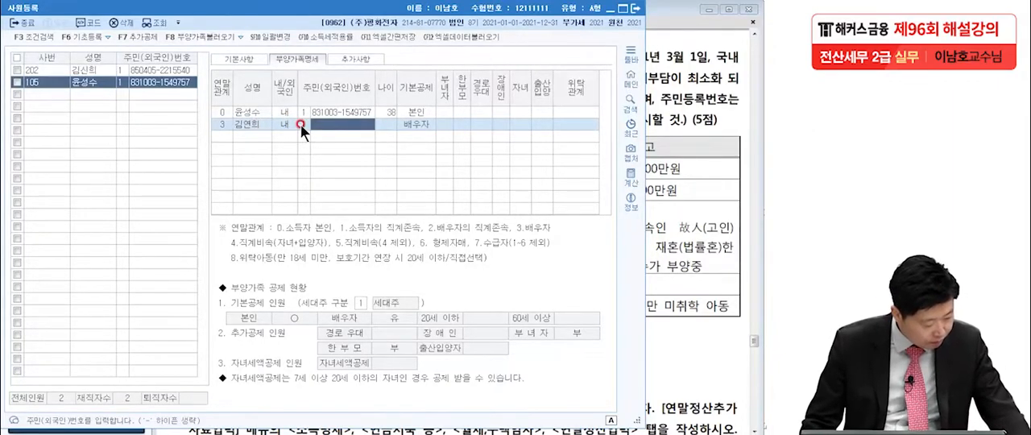
# Enter the spouse's resident registration number from question [1]
pyautogui.write('85')
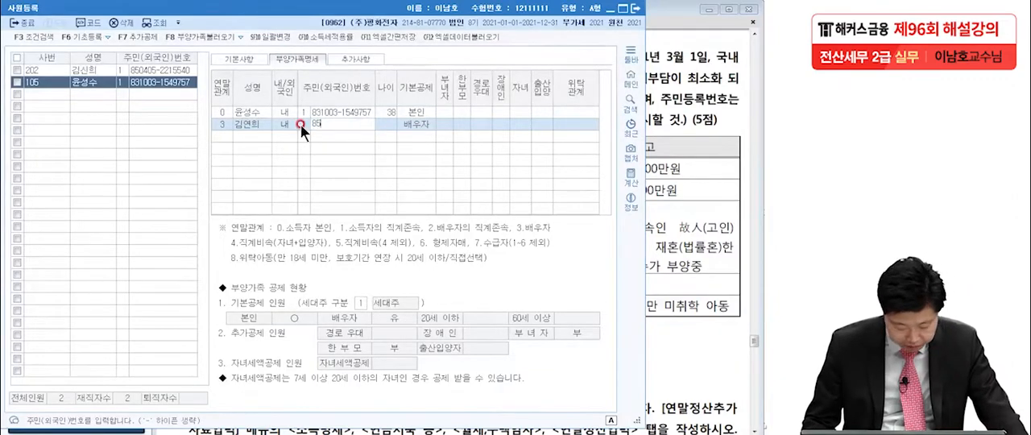
pyautogui.write('1120')
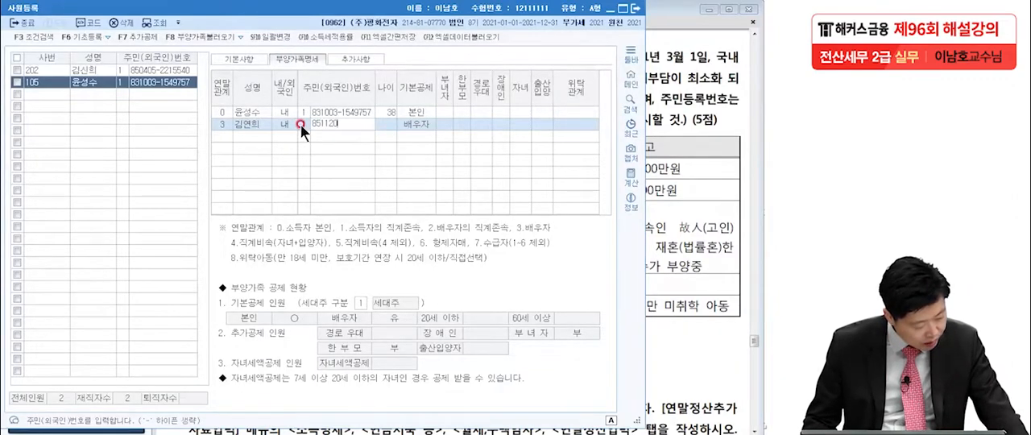
pyautogui.write('-2634')
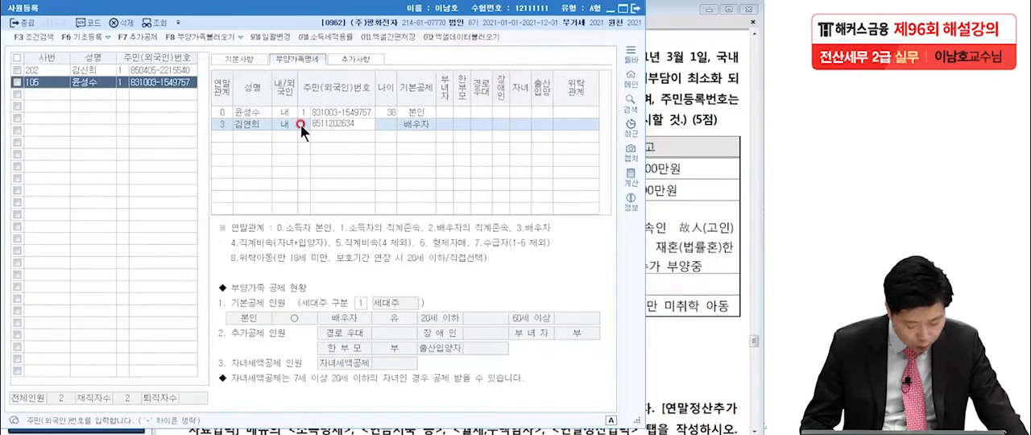
pyautogui.write('568')
pyautogui.press('Return')
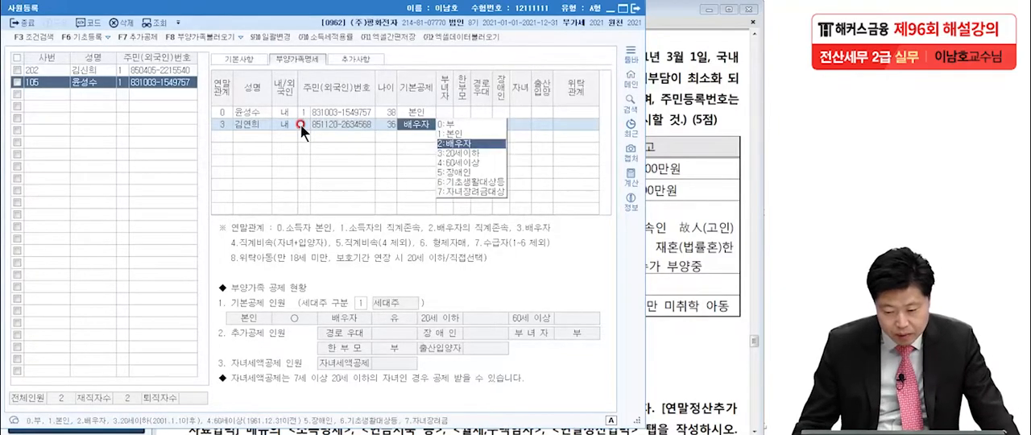
# Check the spouse's income in the exam PDF and set the spouse's 기본공제 to 0:부
pyautogui.click(664, 163)
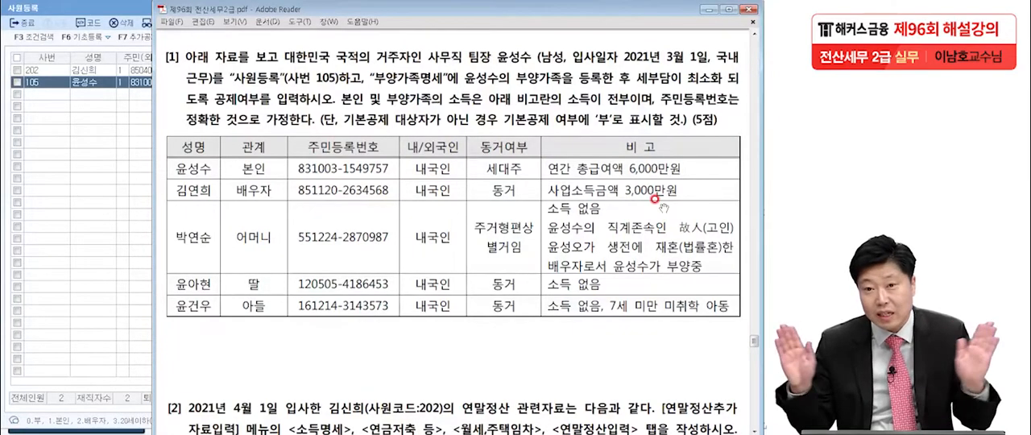
pyautogui.click(99, 82)
pyautogui.click(419, 123)
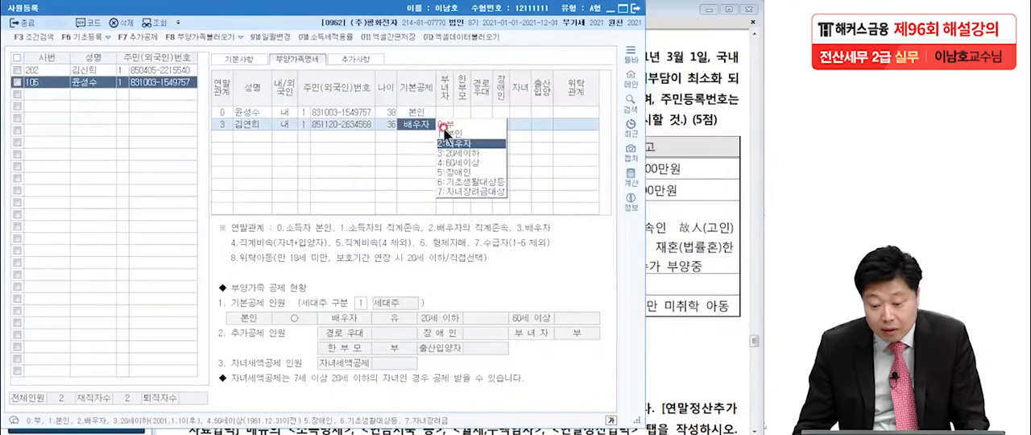
pyautogui.click(446, 125)
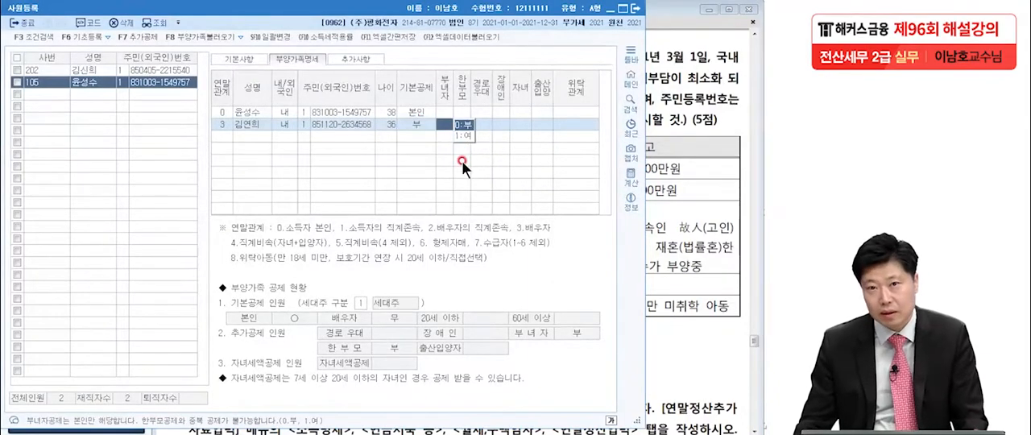
# Add the mother as a dependent with 연말관계 1 (소득자의 직계존속), entering the mother's name and 내국인
pyautogui.click(229, 133)
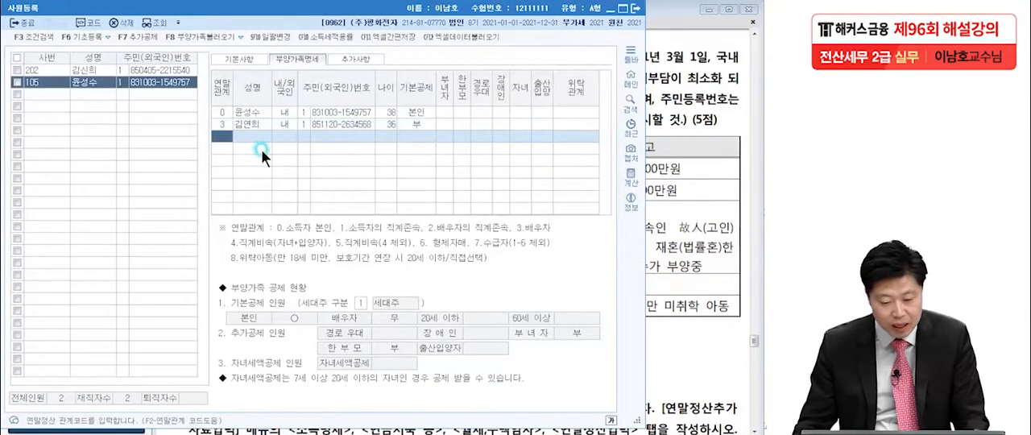
pyautogui.click(654, 194)
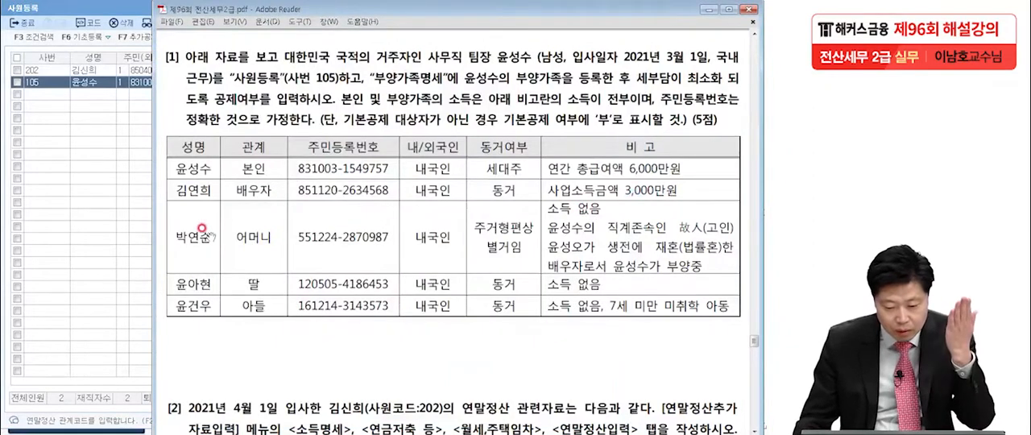
pyautogui.click(92, 82)
pyautogui.click(222, 136)
pyautogui.press('F2')
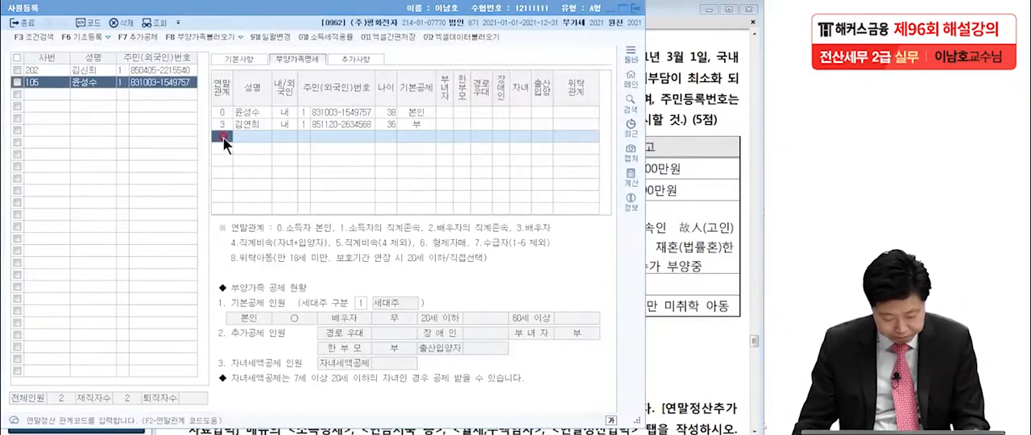
pyautogui.doubleClick(323, 159)
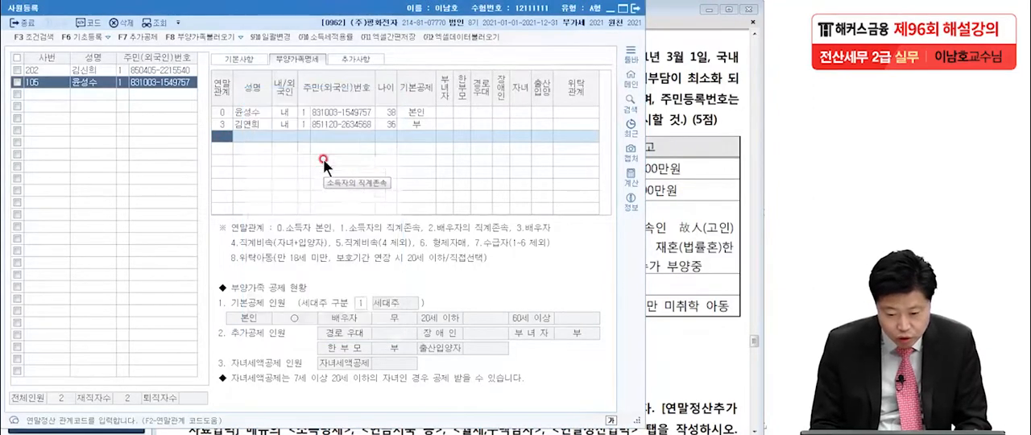
pyautogui.write('박연순')
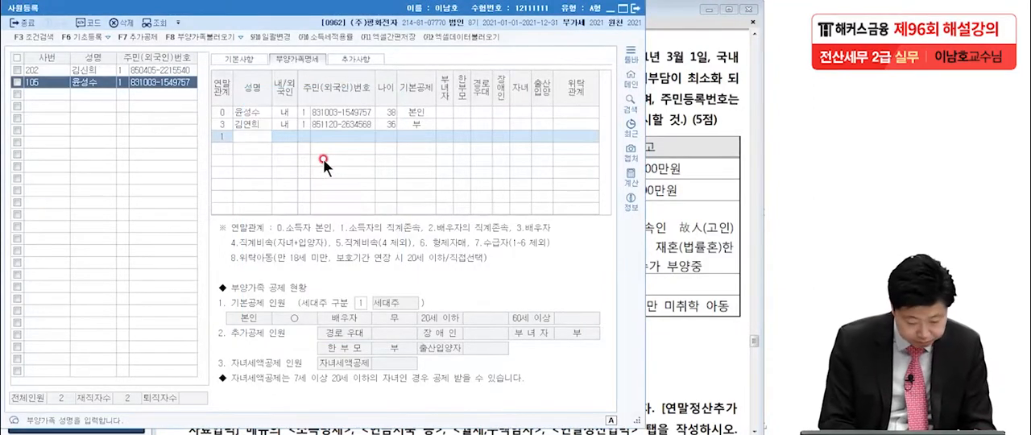
pyautogui.press('Return')
pyautogui.press('Return')
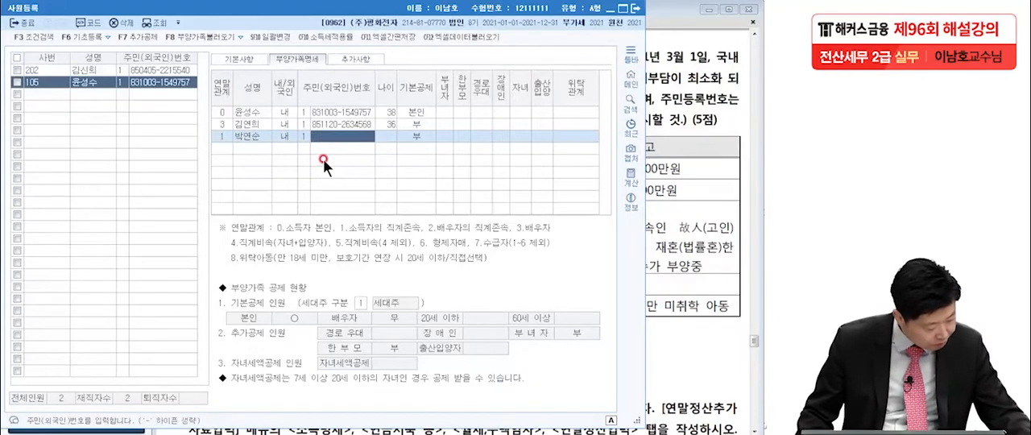
# Enter the mother's resident registration number from question [1]
pyautogui.write('5')
pyautogui.write('512')
pyautogui.write('24-')
pyautogui.write('28')
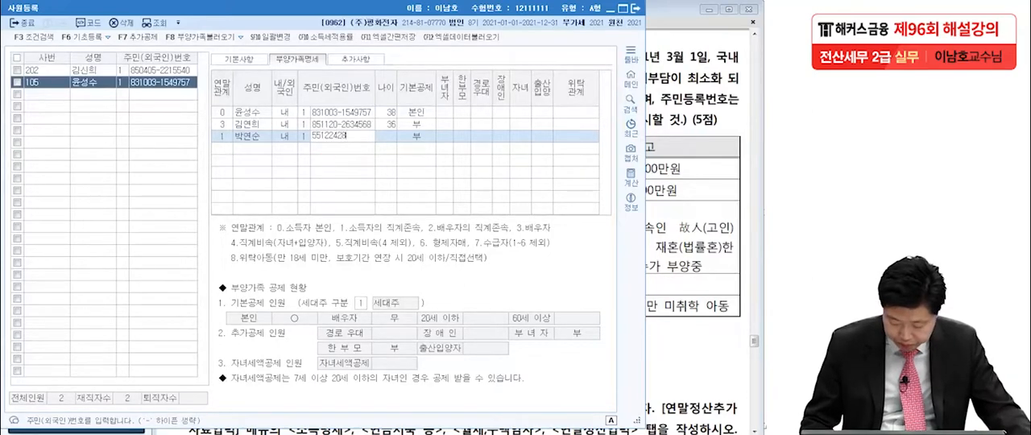
pyautogui.write('70987')
pyautogui.press('Return')
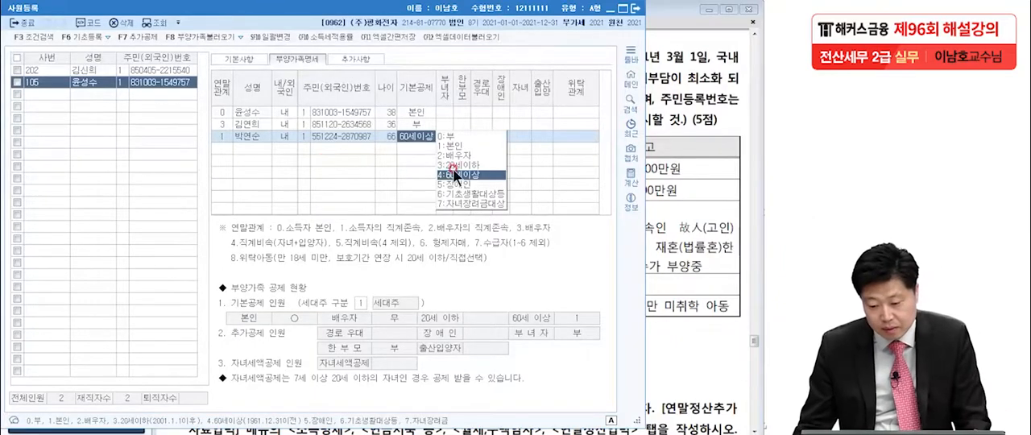
# Check the mother's remarks in the exam PDF and set the mother's 기본공제 to 4:60세이상
pyautogui.click(659, 200)
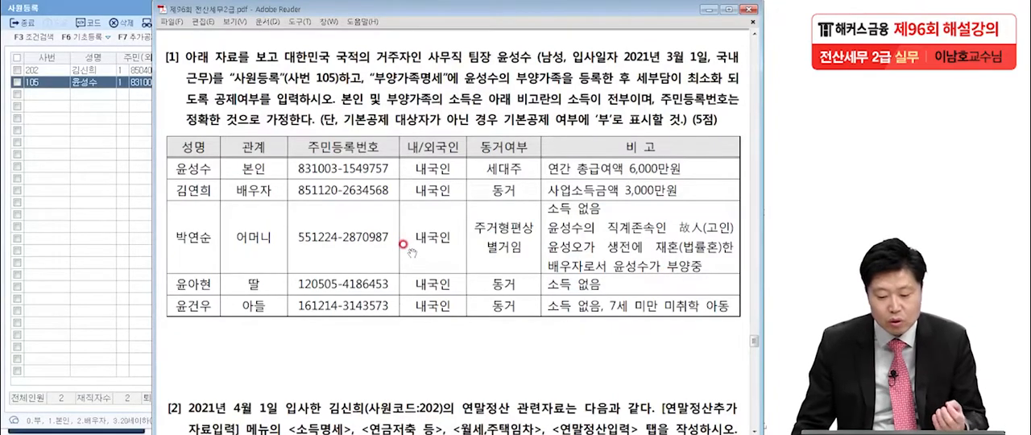
pyautogui.click(83, 85)
pyautogui.click(418, 136)
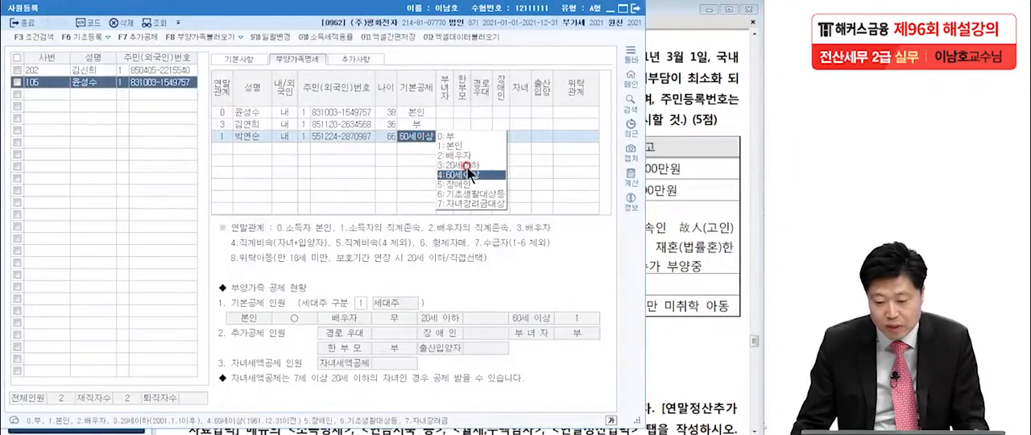
pyautogui.click(466, 173)
pyautogui.click(380, 148)
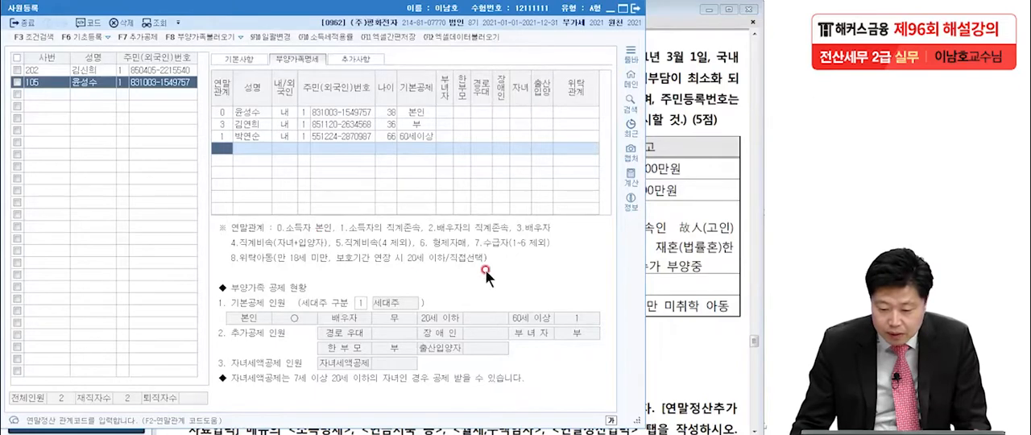
# Add the daughter as a dependent with 연말관계 4 (직계비속, 자녀·입양자), entering the daughter's name and 내국인
pyautogui.click(681, 223)
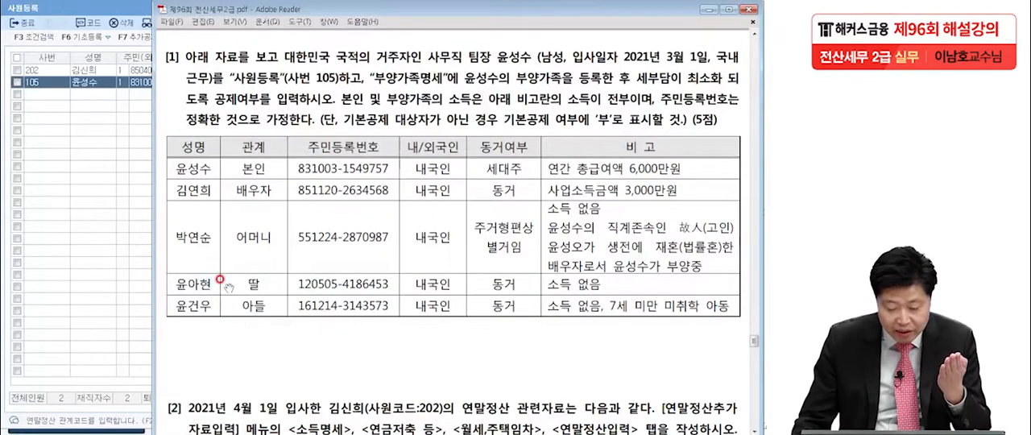
pyautogui.click(90, 84)
pyautogui.click(223, 146)
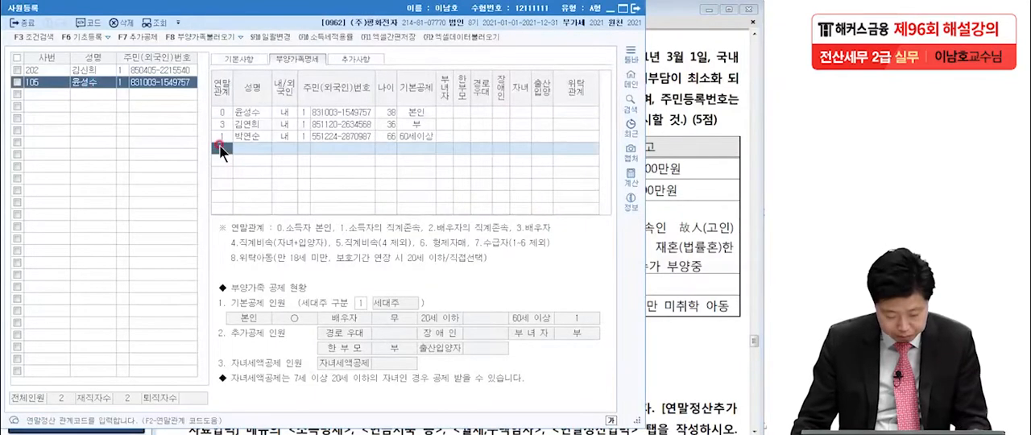
pyautogui.press('F2')
pyautogui.click(293, 190)
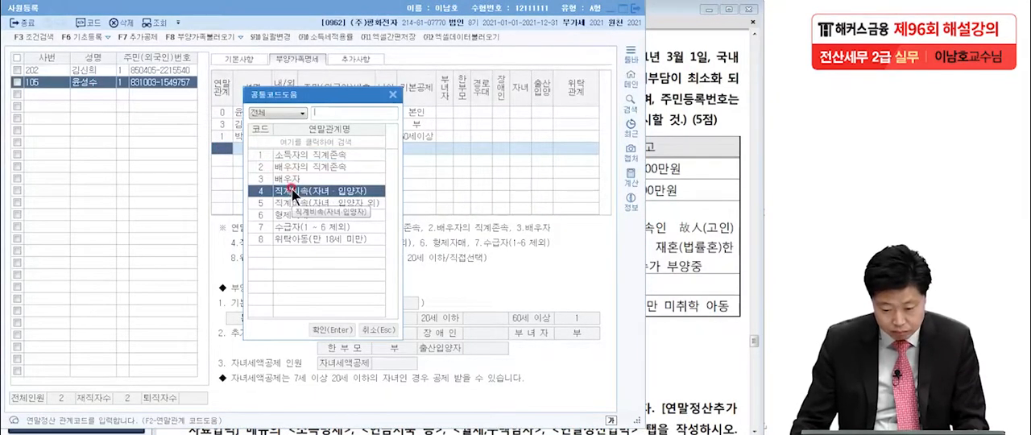
pyautogui.doubleClick(293, 191)
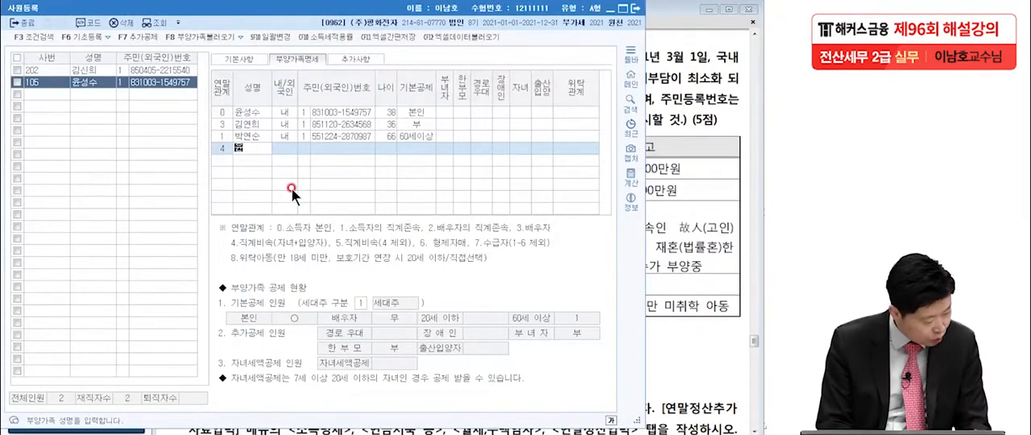
pyautogui.write('윤하현')
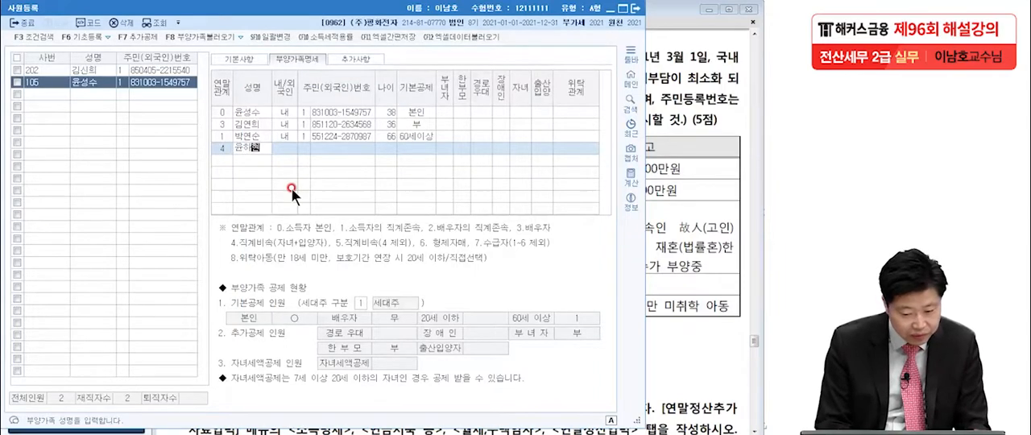
pyautogui.press('BackSpace')
pyautogui.press('BackSpace')
pyautogui.write('아현')
pyautogui.press('Return')
pyautogui.press('Return')
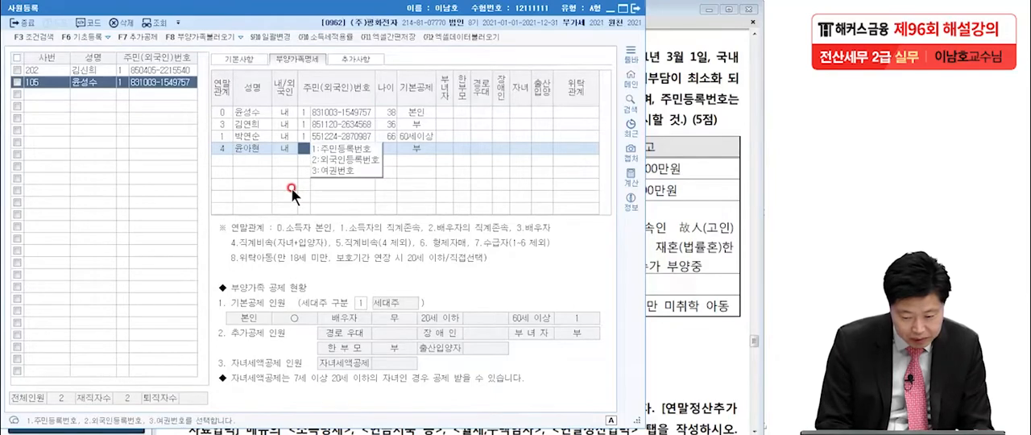
# Enter the daughter's resident registration number from question [1], with the number type 1:주민등록번호
pyautogui.write('1')
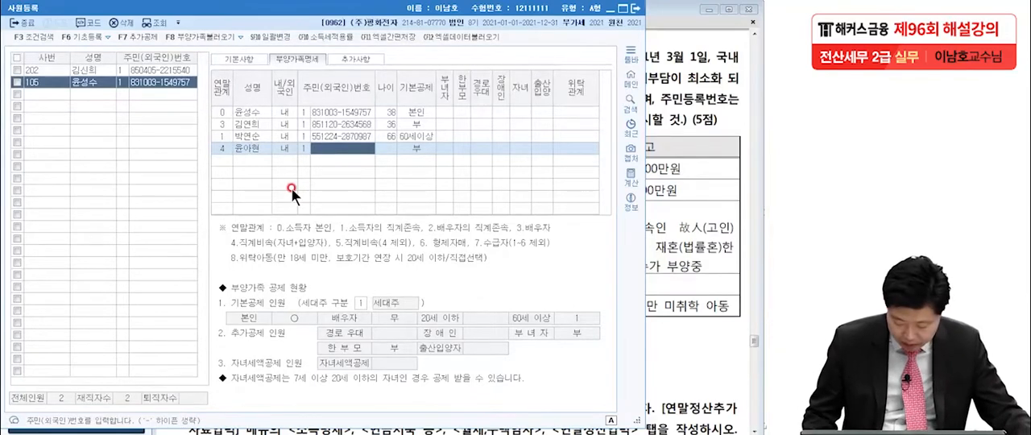
pyautogui.write('120505')
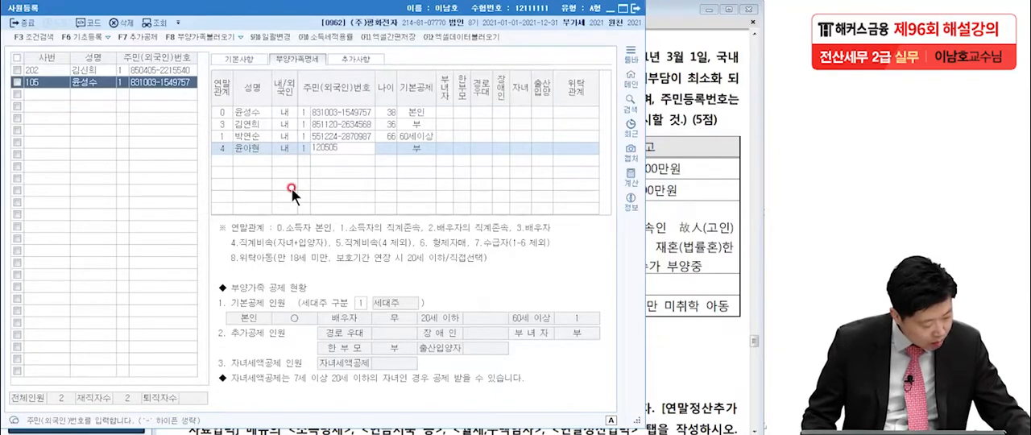
pyautogui.write('4186')
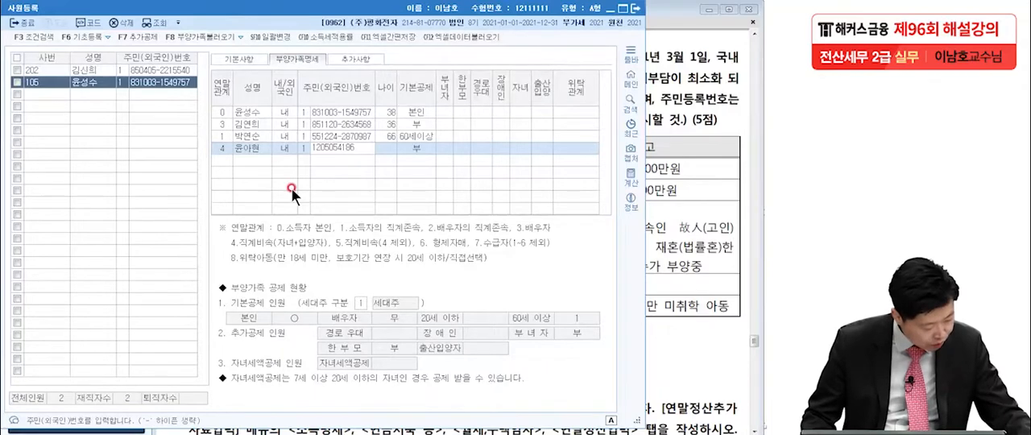
pyautogui.write('453')
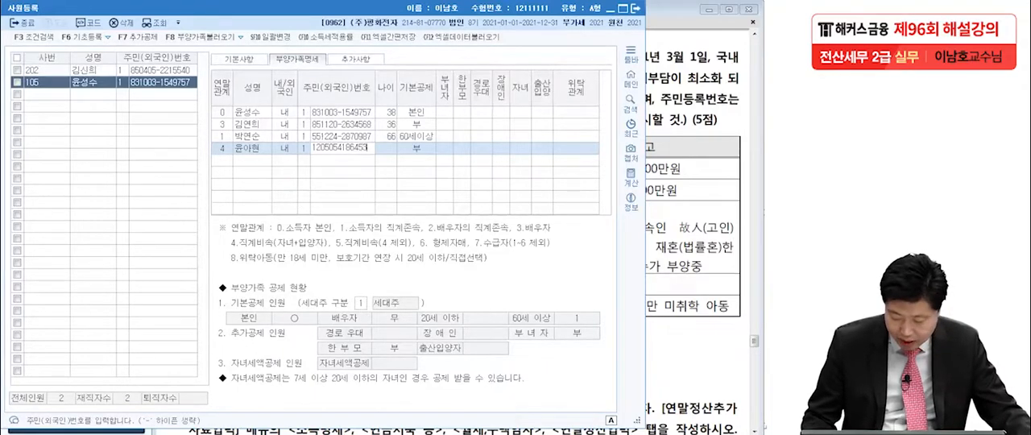
pyautogui.press('Return')
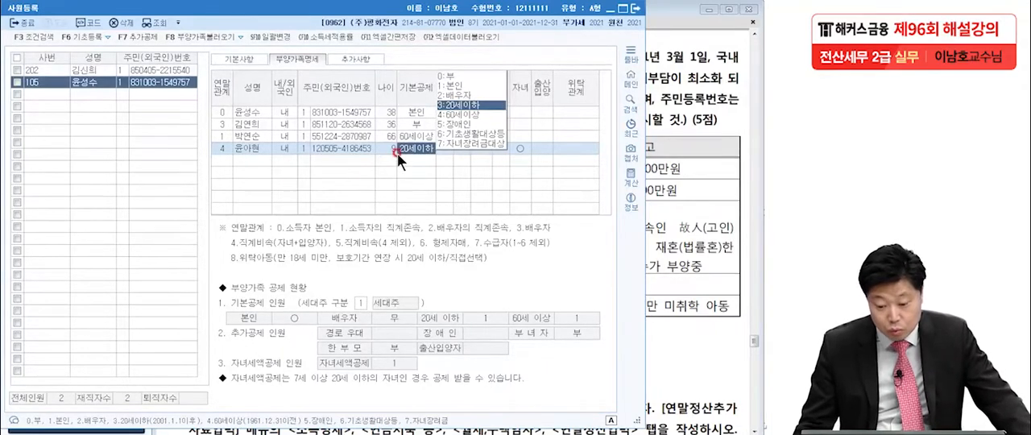
# Check the daughter's details in the exam PDF, set her 기본공제 to 3:20세이하 and review her age and 자녀 deduction
pyautogui.click(657, 145)
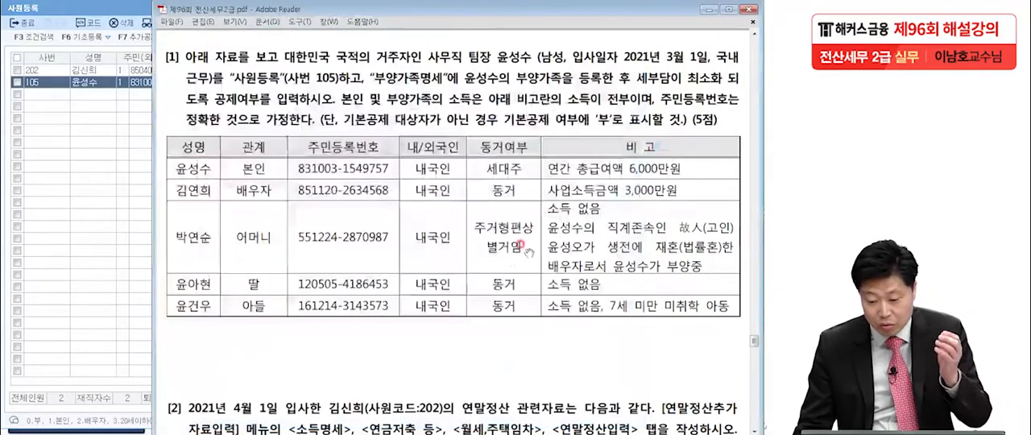
pyautogui.click(92, 82)
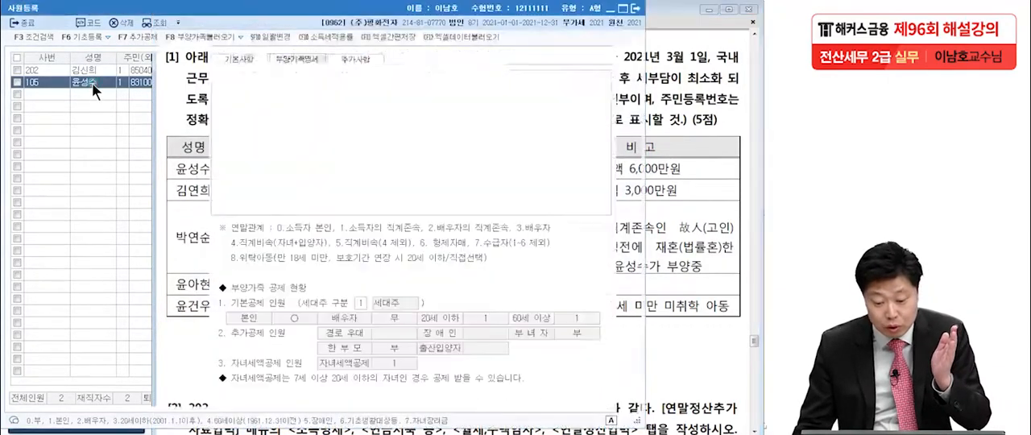
pyautogui.click(407, 148)
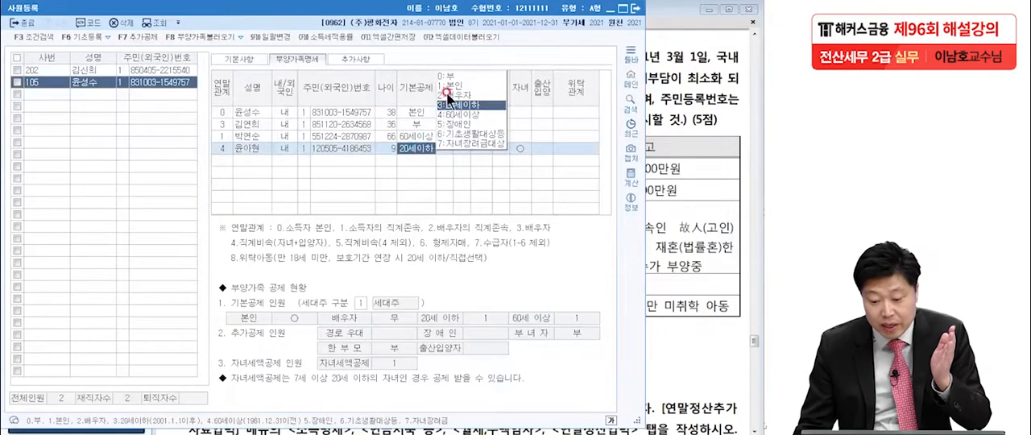
pyautogui.click(449, 105)
pyautogui.click(416, 147)
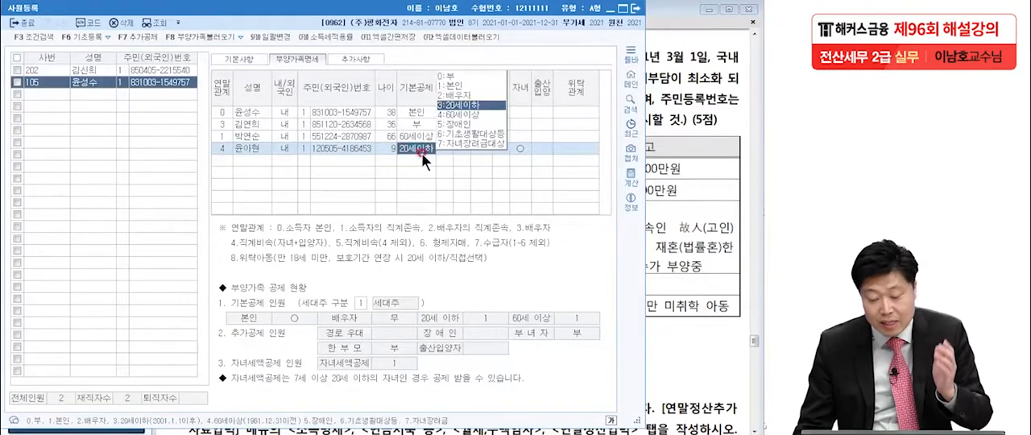
pyautogui.click(385, 149)
pyautogui.click(393, 148)
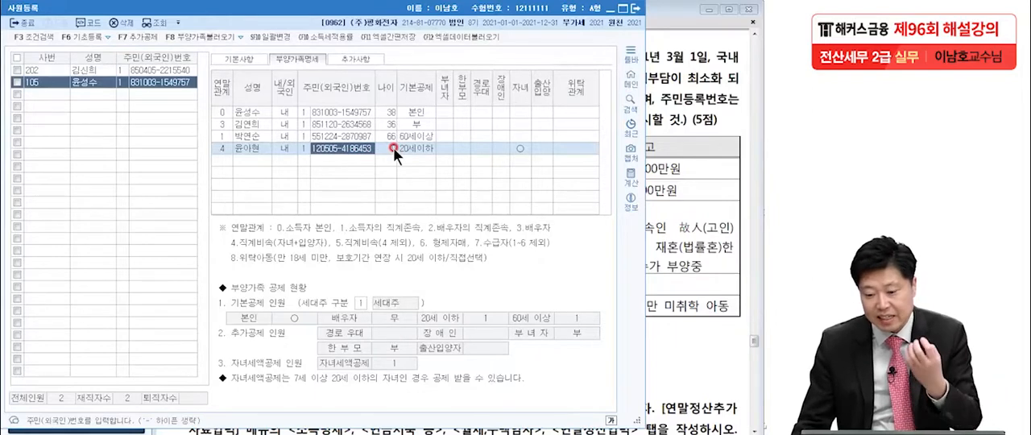
pyautogui.click(518, 73)
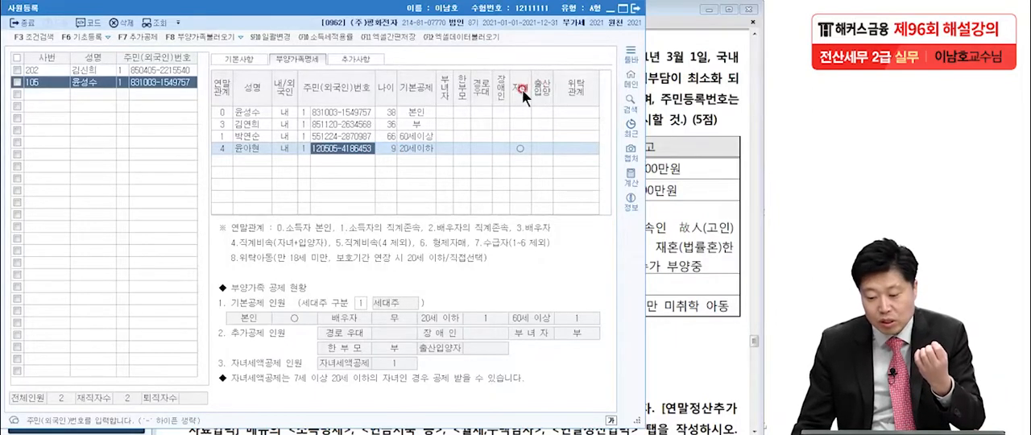
pyautogui.click(520, 149)
pyautogui.click(518, 150)
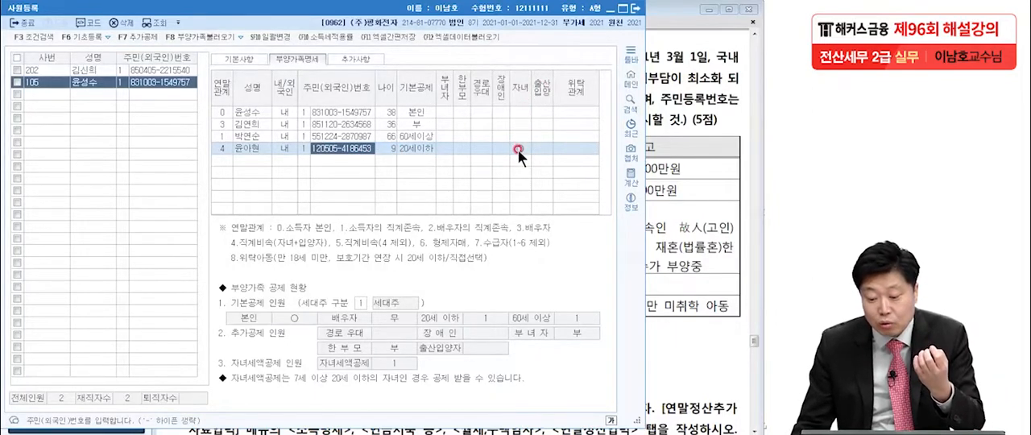
# Add the son as a dependent with 연말관계 4 (직계비속, 자녀·입양자), entering the son's name and 내국인
pyautogui.click(242, 172)
pyautogui.write('4')
pyautogui.press('Return')
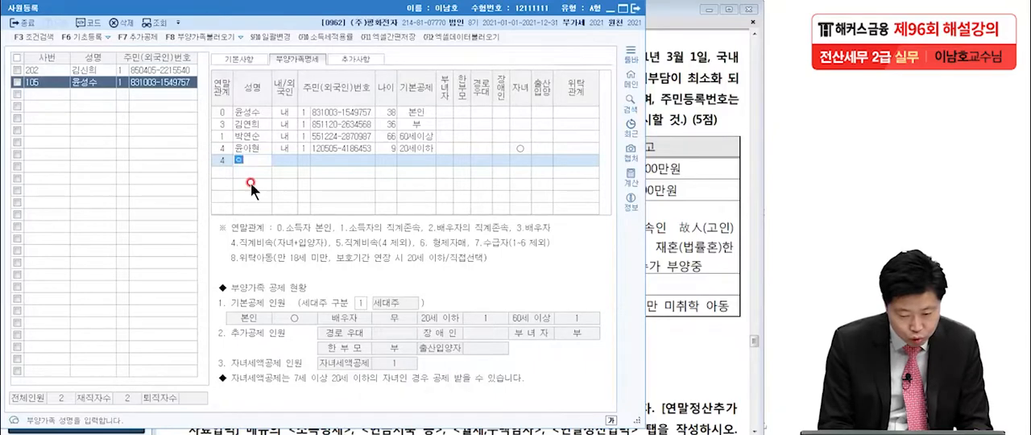
pyautogui.write('윤건우')
pyautogui.press('Return')
pyautogui.press('Return')
# Enter the son's resident registration number from question [1], with the number type 1:주민등록번호
pyautogui.write('1')
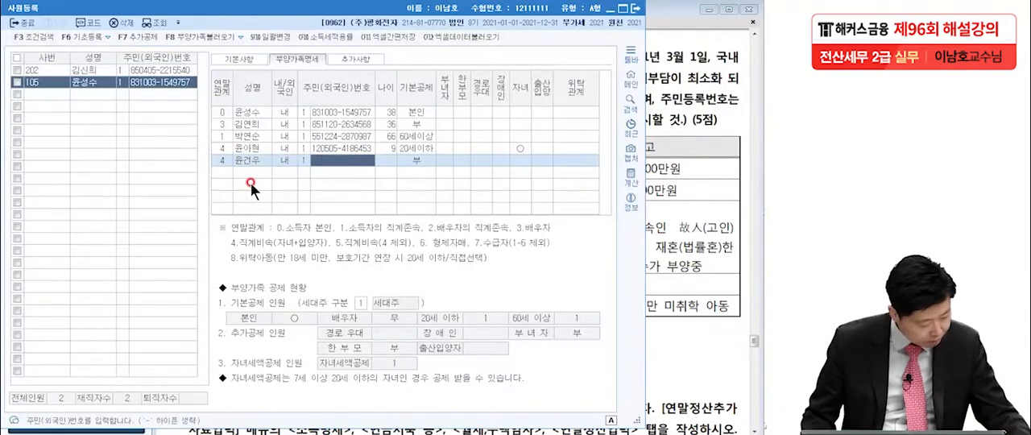
pyautogui.write('161214')
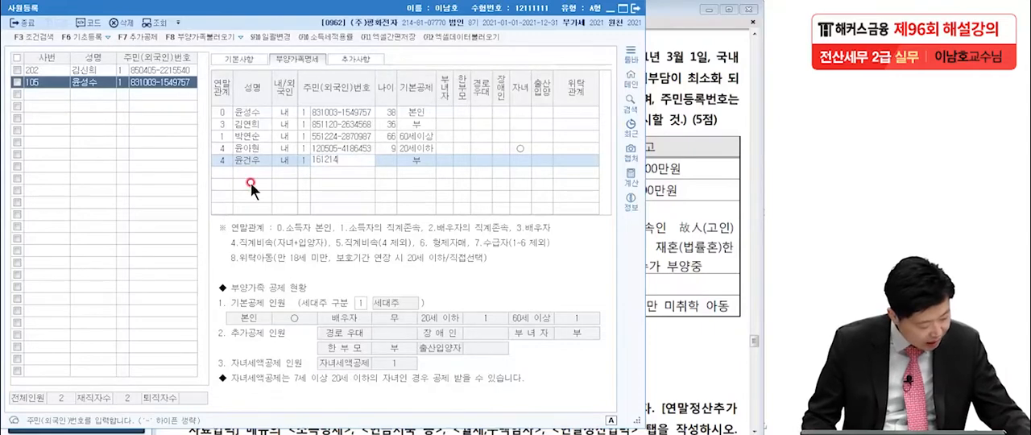
pyautogui.write('3143')
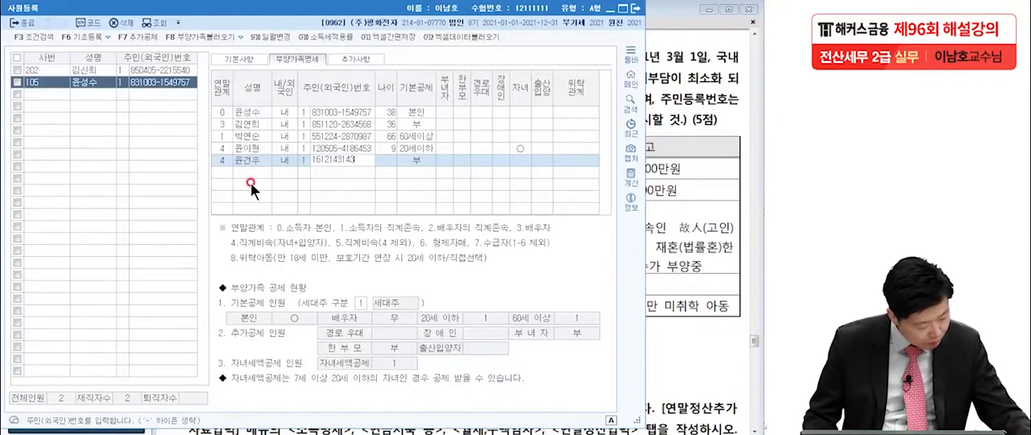
pyautogui.write('573')
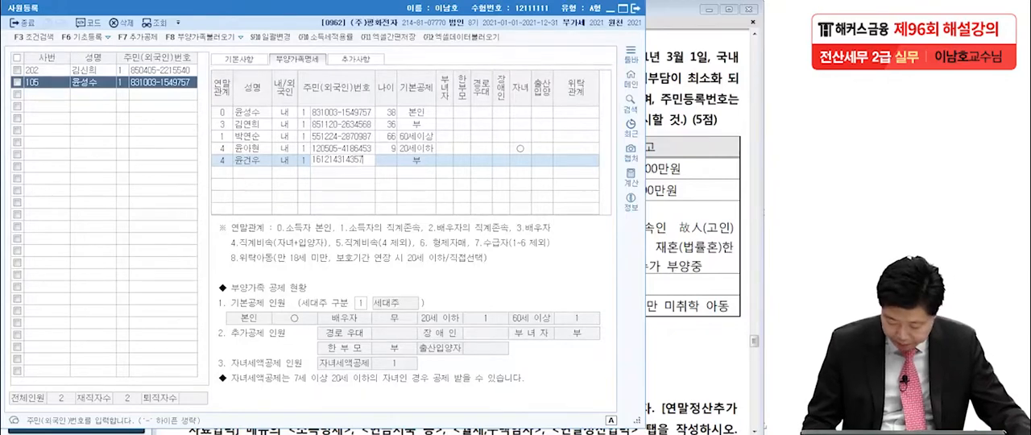
pyautogui.press('Return')
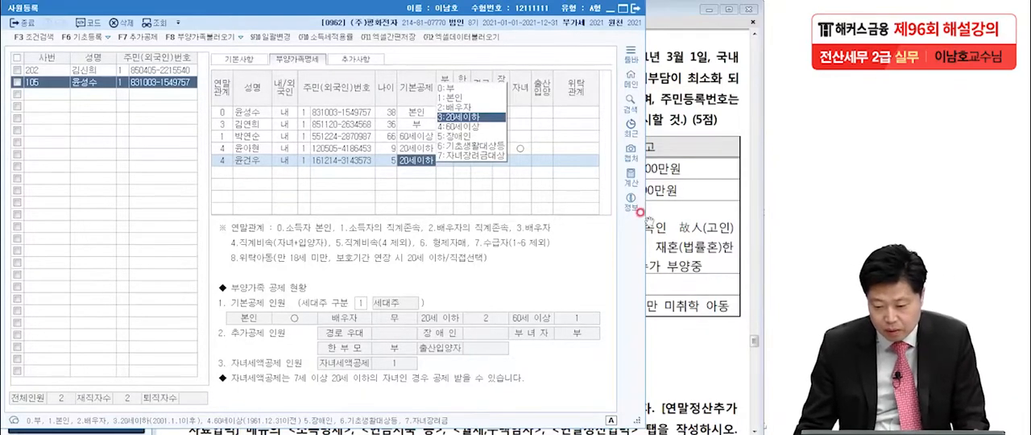
# Check the son's remarks in the exam PDF, set his 기본공제 to 3:20세이하 without the 자녀 deduction, and close 사원등록
pyautogui.click(675, 207)
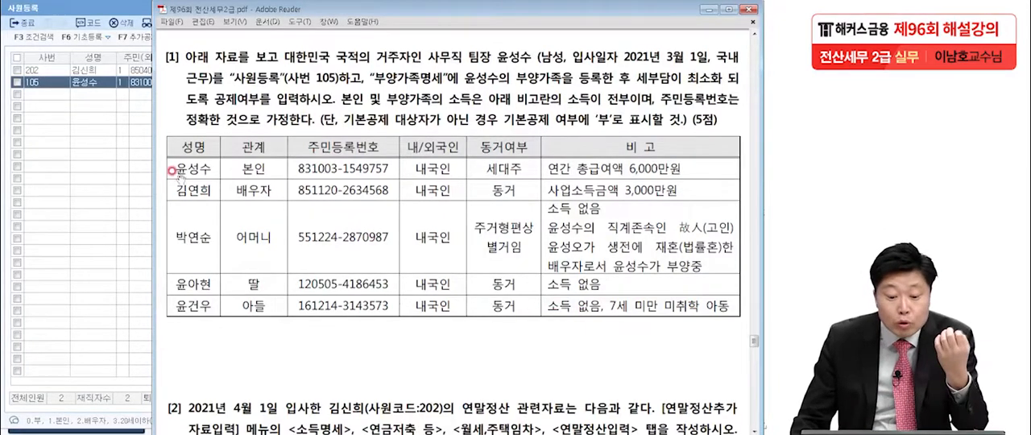
pyautogui.click(83, 83)
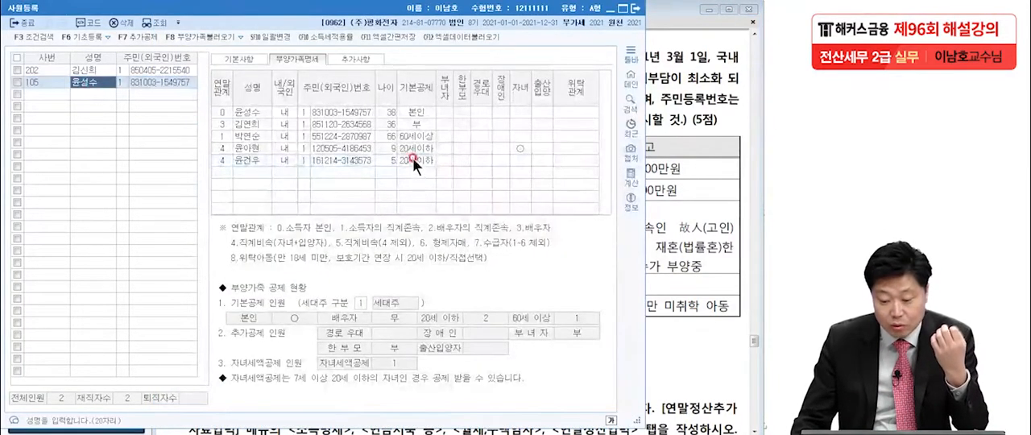
pyautogui.click(412, 158)
pyautogui.click(464, 116)
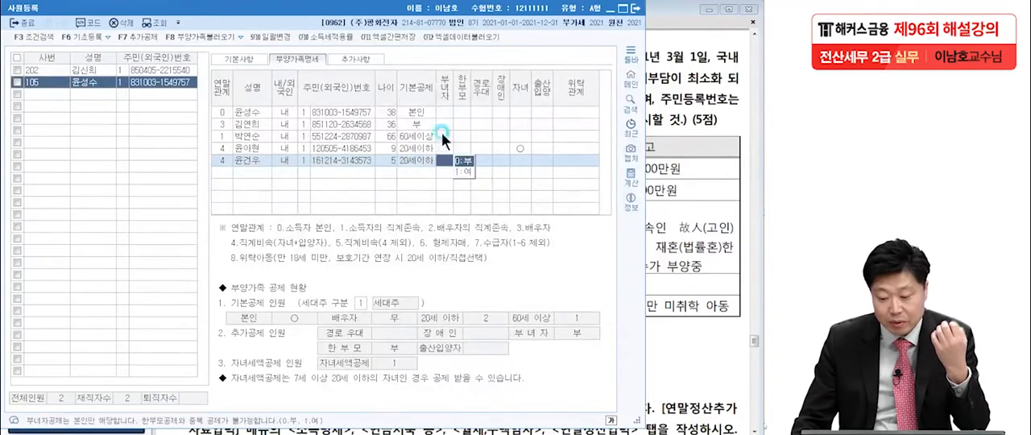
pyautogui.click(397, 161)
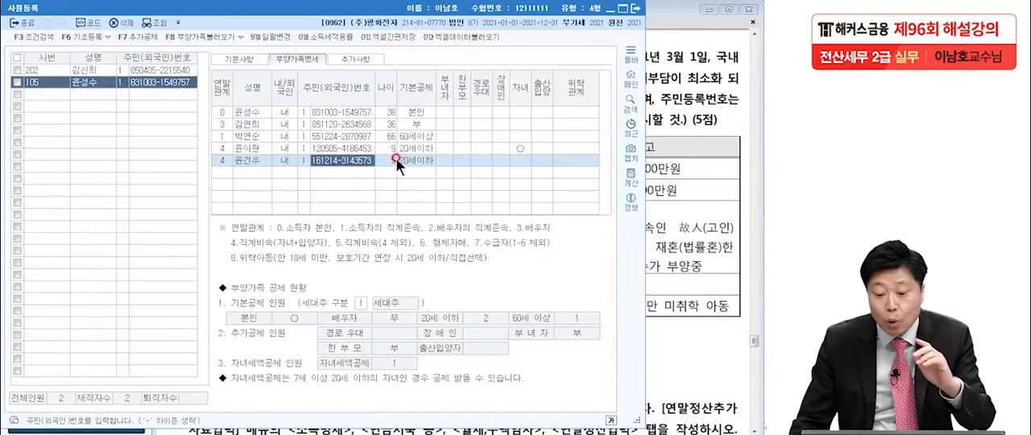
pyautogui.click(519, 160)
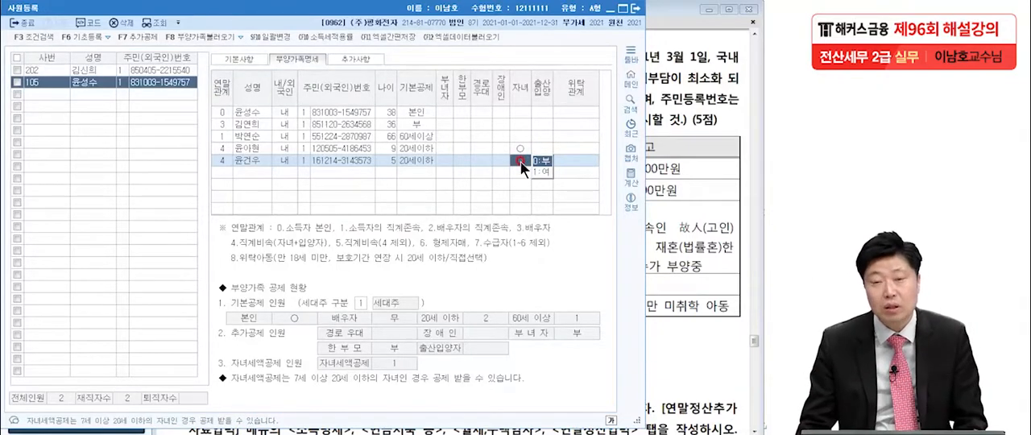
pyautogui.click(458, 180)
pyautogui.click(257, 169)
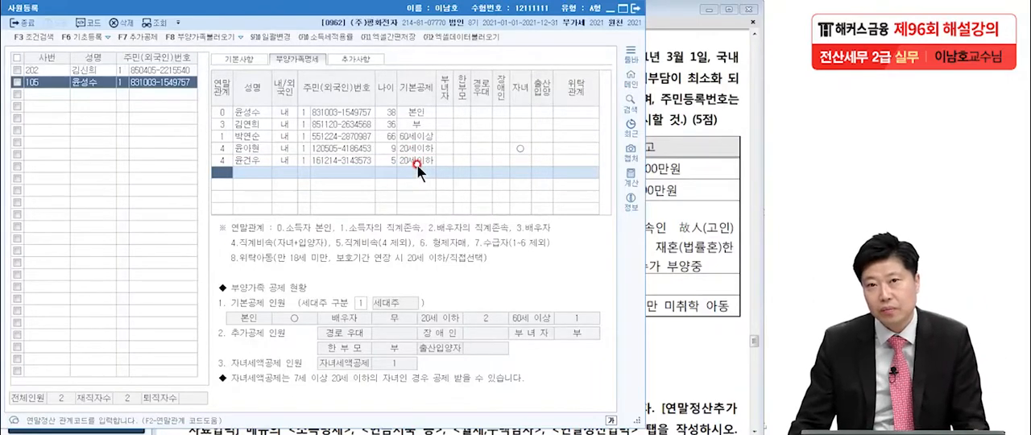
pyautogui.click(636, 9)
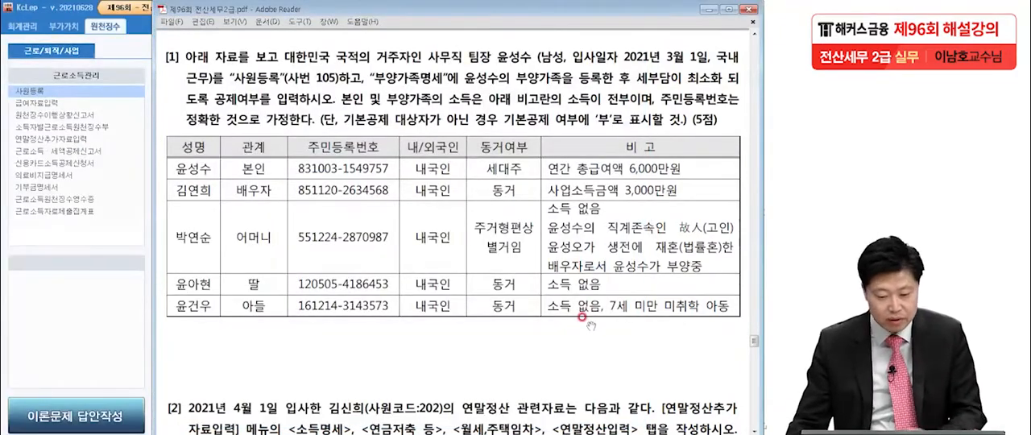
# Read question [2] in the exam PDF, noting which tabs of 연말정산추가자료입력 must be completed for employee 202
pyautogui.scroll(-5, 582, 317)
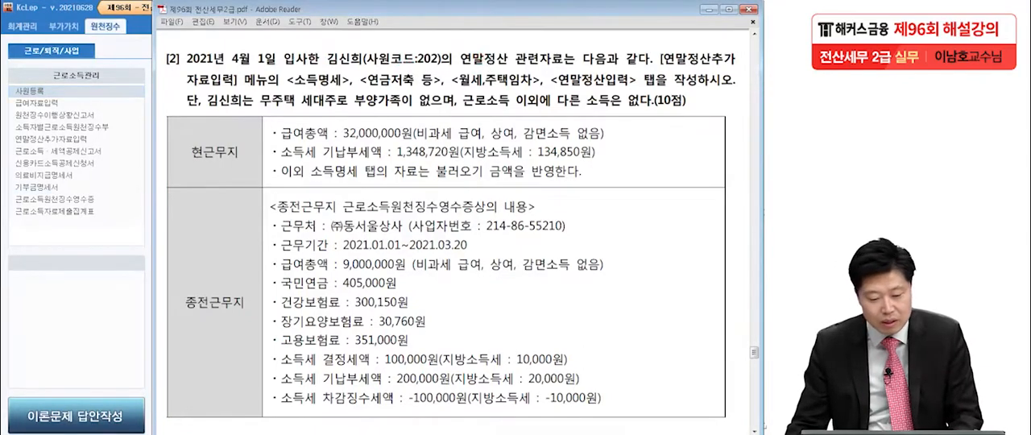
pyautogui.hotkey('alt', 'Tab')
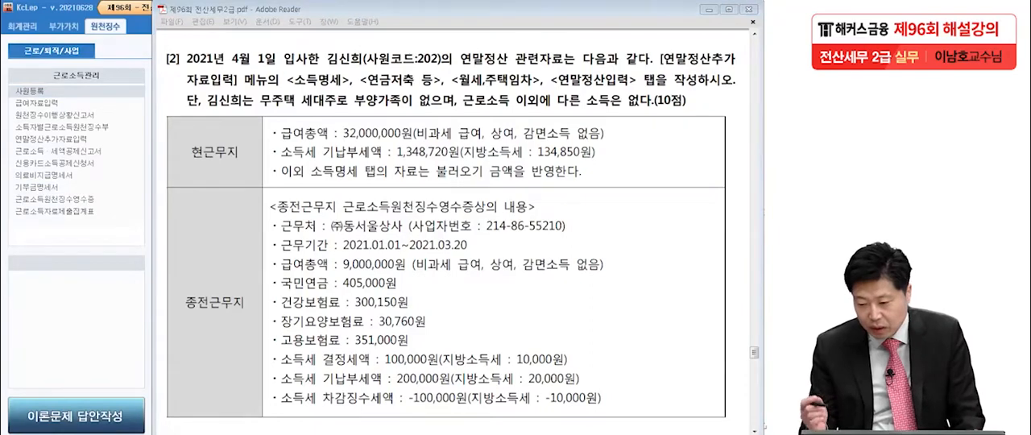
pyautogui.moveTo(287, 95); pyautogui.dragTo(531, 86)
pyautogui.moveTo(460, 105); pyautogui.dragTo(636, 86)
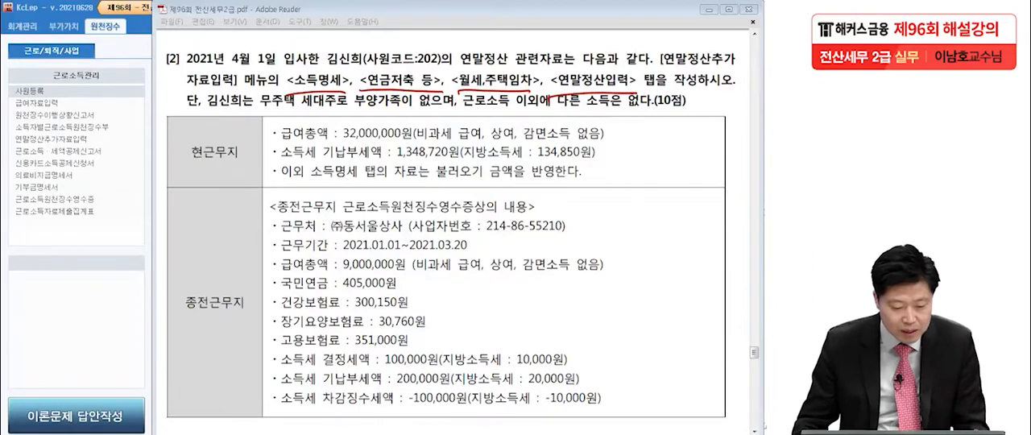
pyautogui.press('Escape')
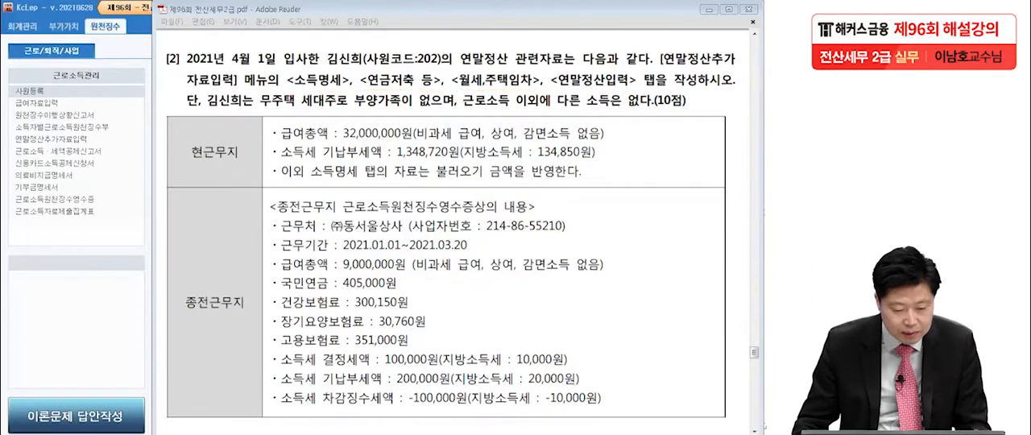
# Open 연말정산추가자료입력 in KcLep and load employee 202 from the employee code list
pyautogui.click(65, 238)
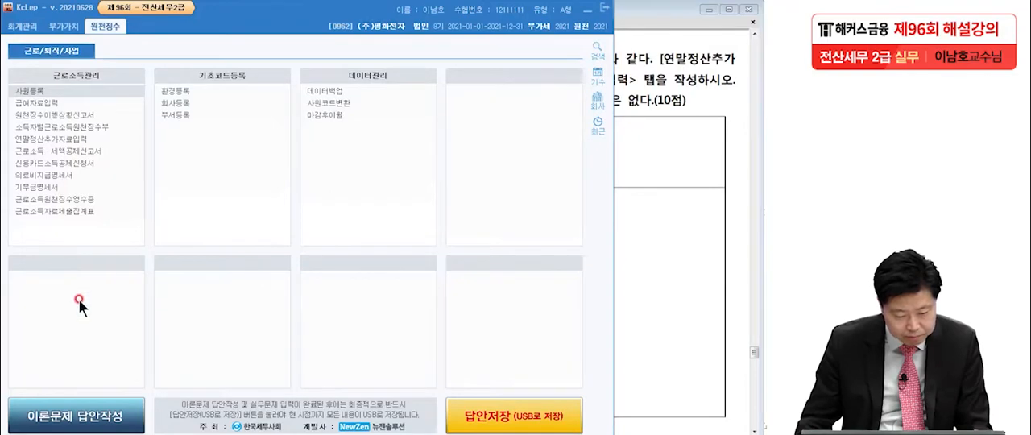
pyautogui.click(68, 141)
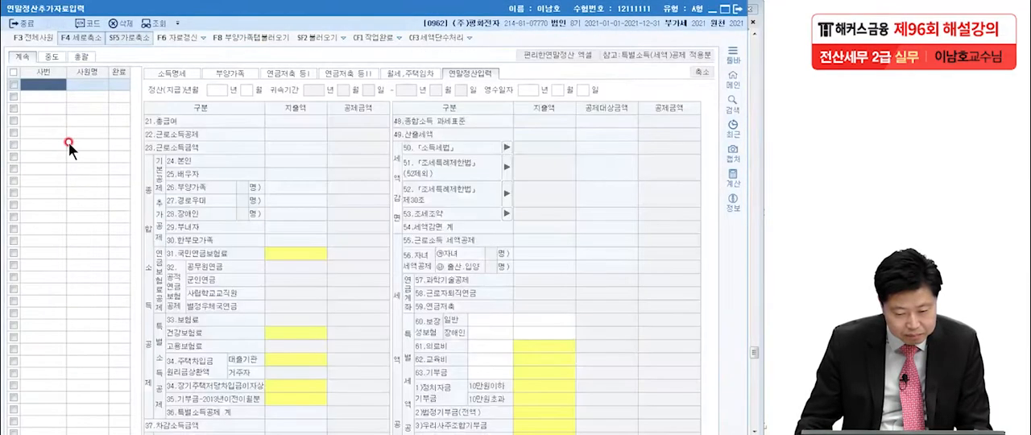
pyautogui.click(42, 84)
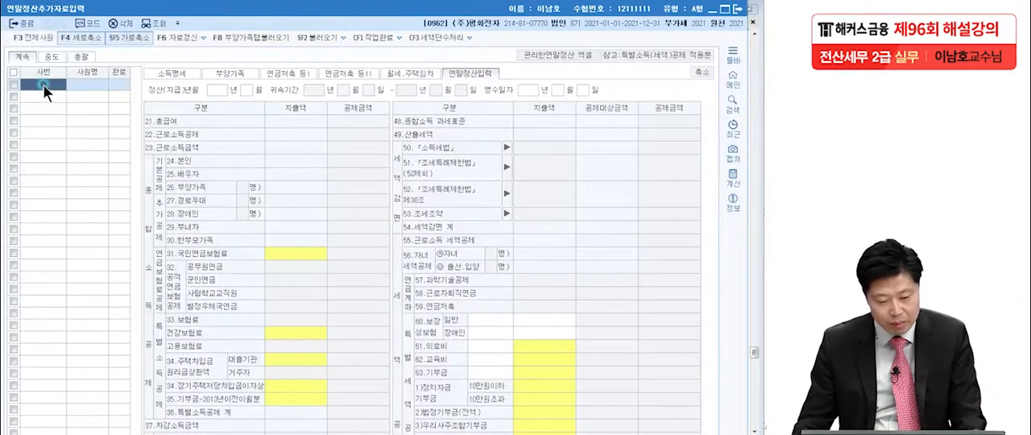
pyautogui.press('F2')
pyautogui.click(359, 251)
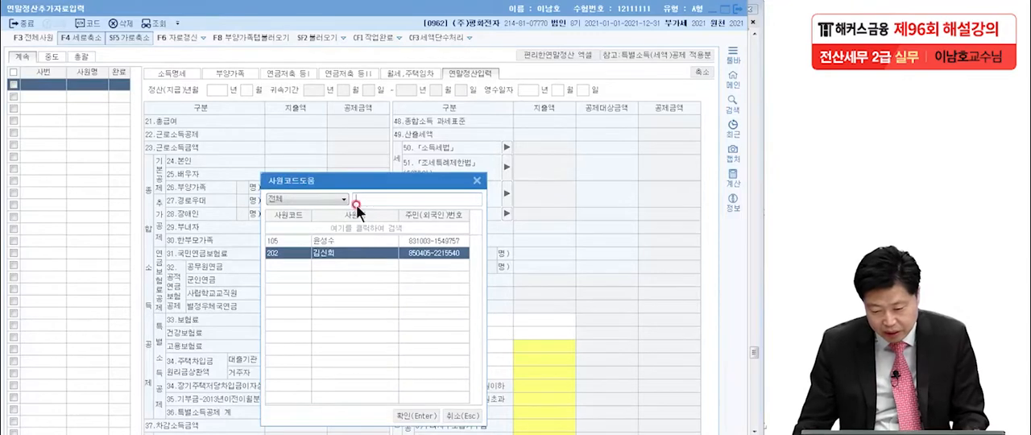
pyautogui.moveTo(355, 187); pyautogui.dragTo(345, 141)
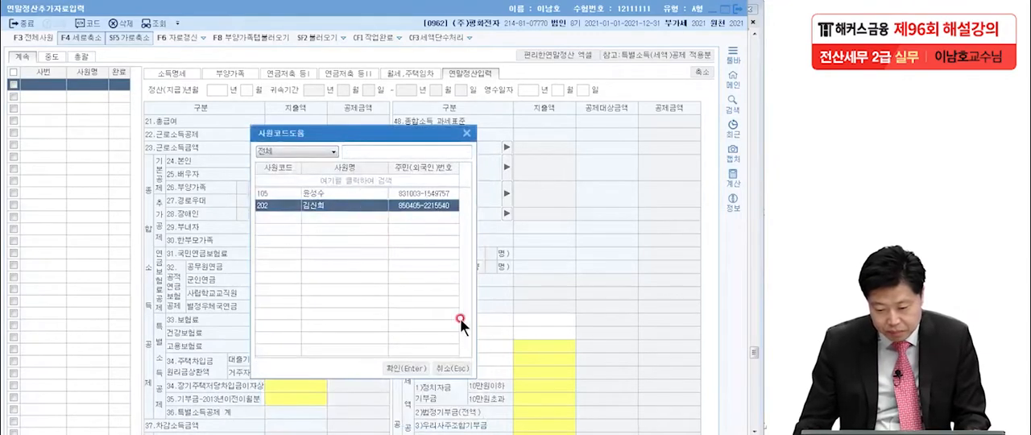
pyautogui.click(411, 365)
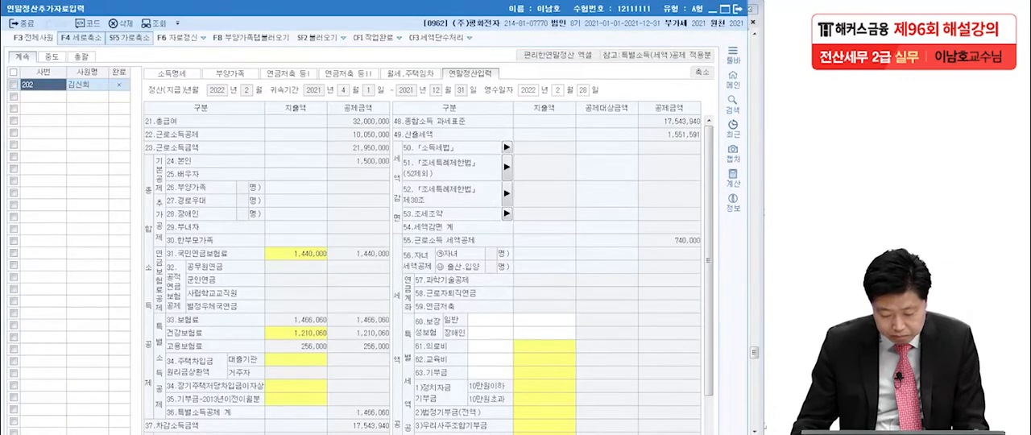
# Read the 현근무지 and 종전근무지 data of question [2] in the exam PDF and return to 연말정산추가자료입력
pyautogui.hotkey('alt', 'Tab')
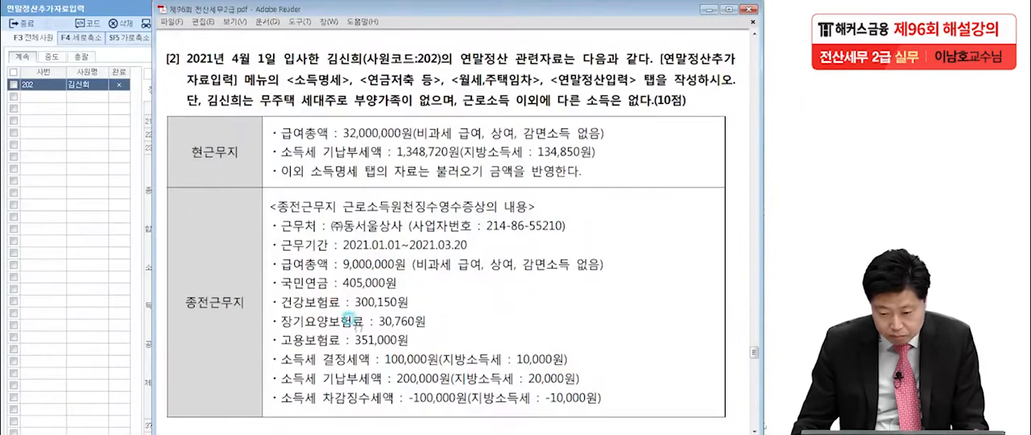
pyautogui.moveTo(358, 320); pyautogui.dragTo(367, 249)
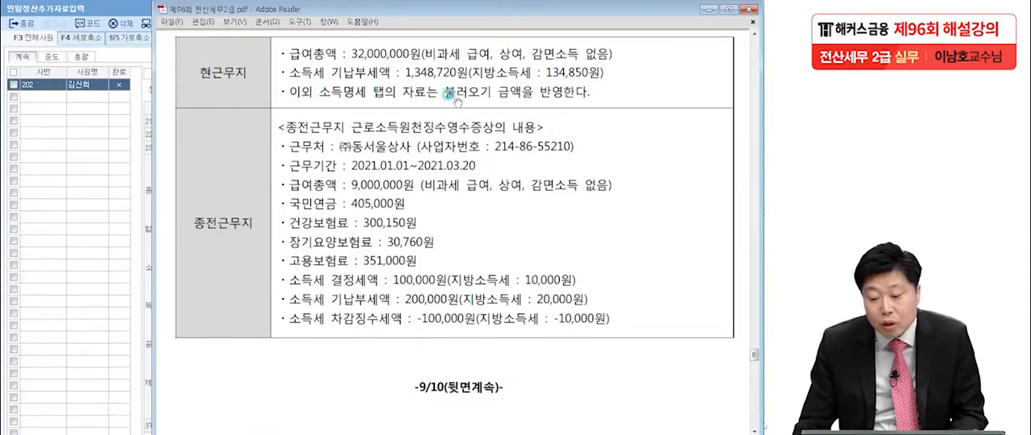
pyautogui.click(107, 170)
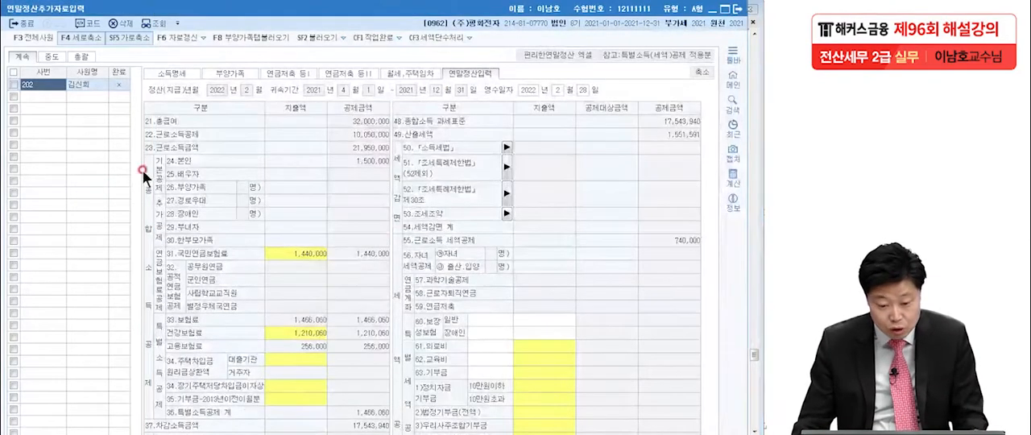
# Open the 소득명세 section in reduced view and look through its rows down to the 공제보험료명세 and 세액명세 items
pyautogui.click(169, 74)
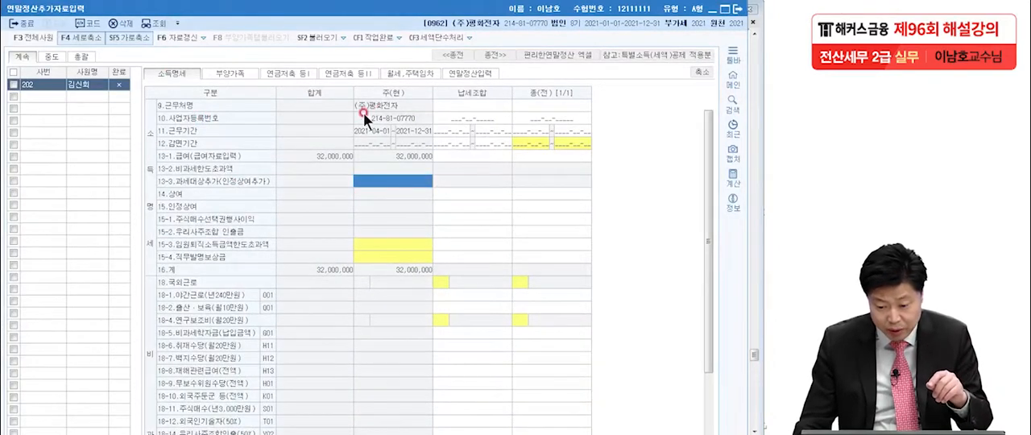
pyautogui.scroll(-5, 384, 240)
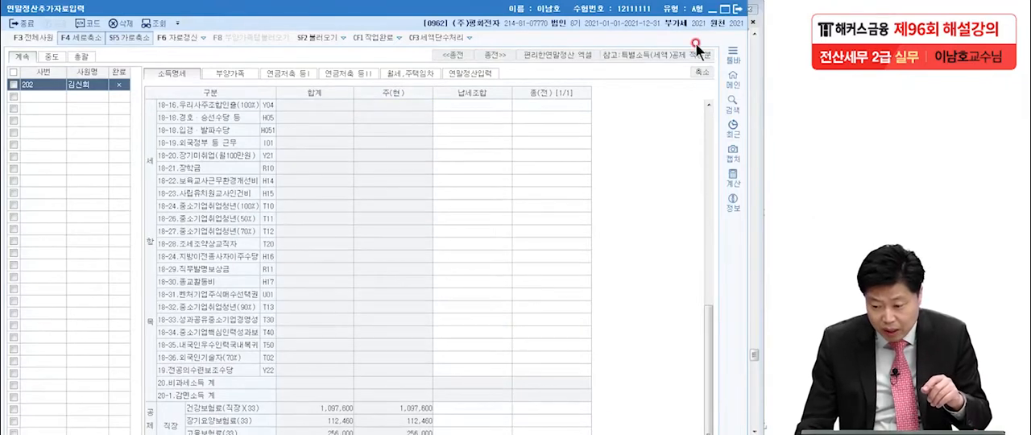
pyautogui.click(702, 71)
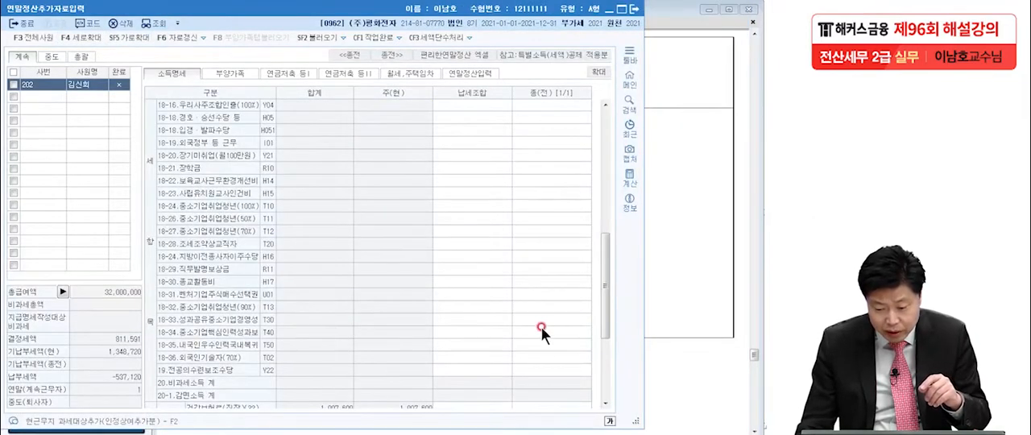
pyautogui.moveTo(600, 297); pyautogui.dragTo(600, 344)
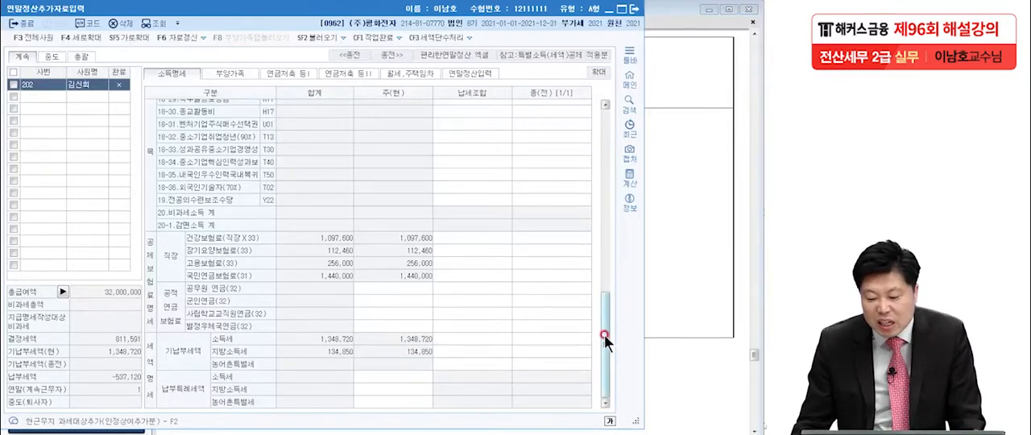
pyautogui.moveTo(604, 334); pyautogui.dragTo(579, 116)
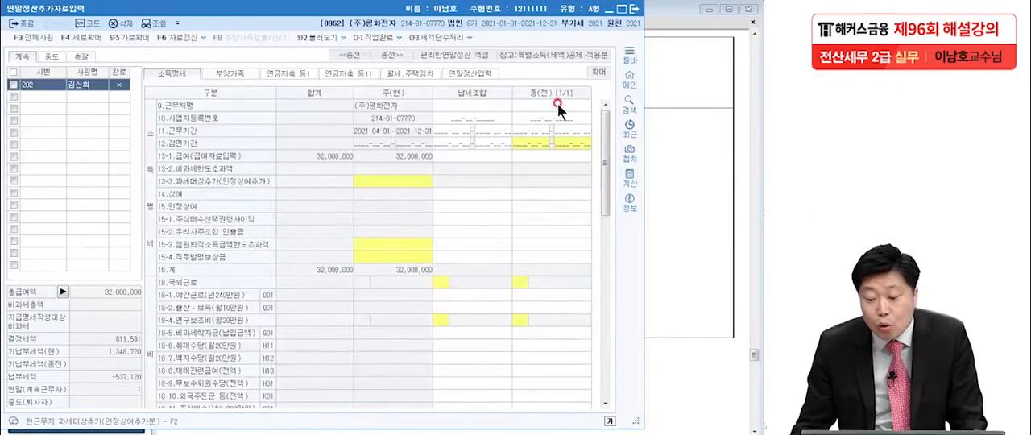
# Enter (주)동서울상사 as the 종(전) workplace name, along with its business registration number from the exam PDF
pyautogui.click(577, 108)
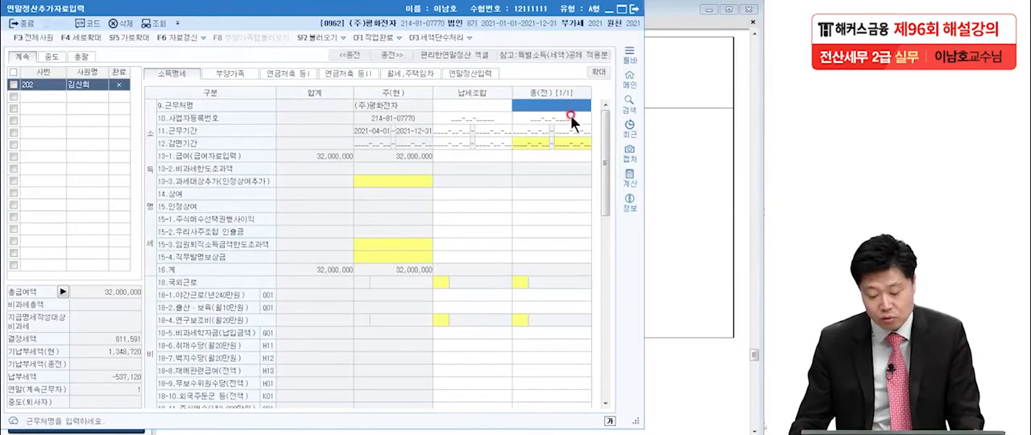
pyautogui.click(667, 214)
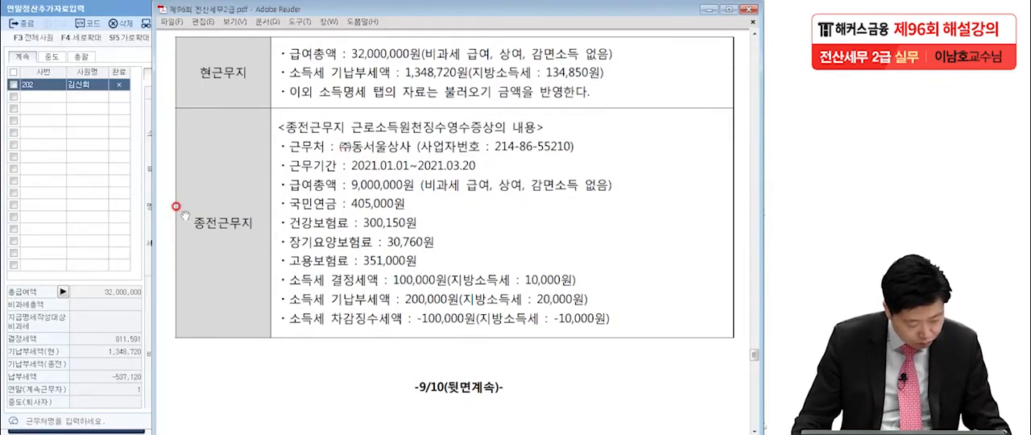
pyautogui.click(79, 186)
pyautogui.click(532, 106)
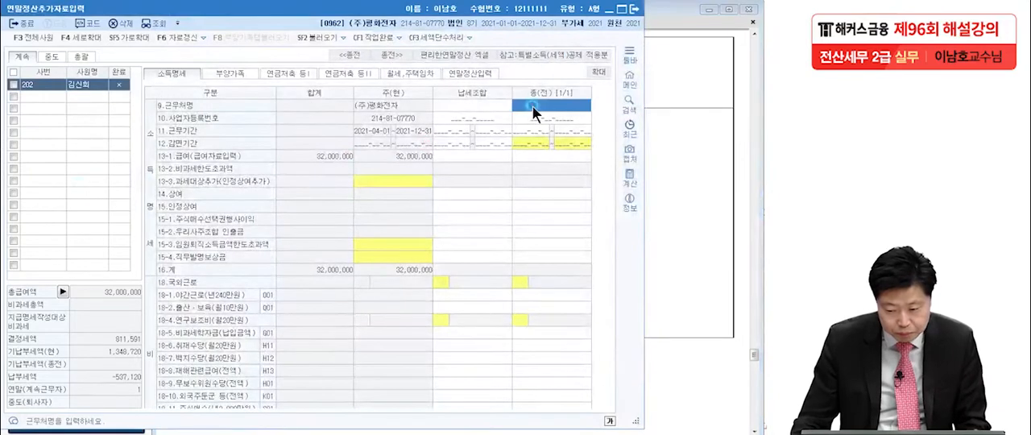
pyautogui.click(532, 106)
pyautogui.write('(주')
pyautogui.press('Hangul')
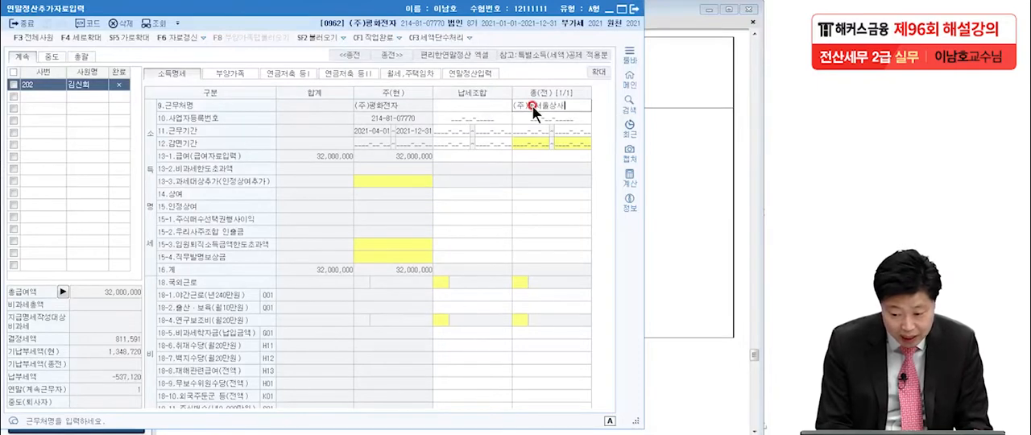
pyautogui.press('Return')
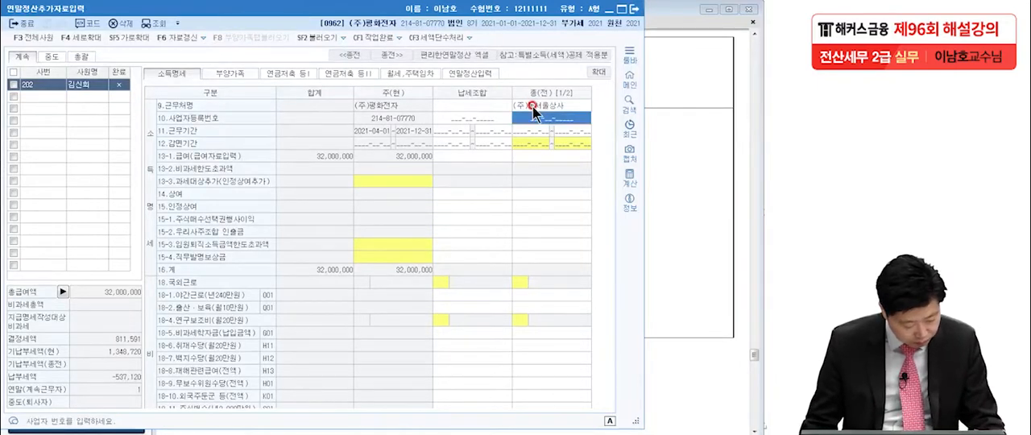
pyautogui.write('214-')
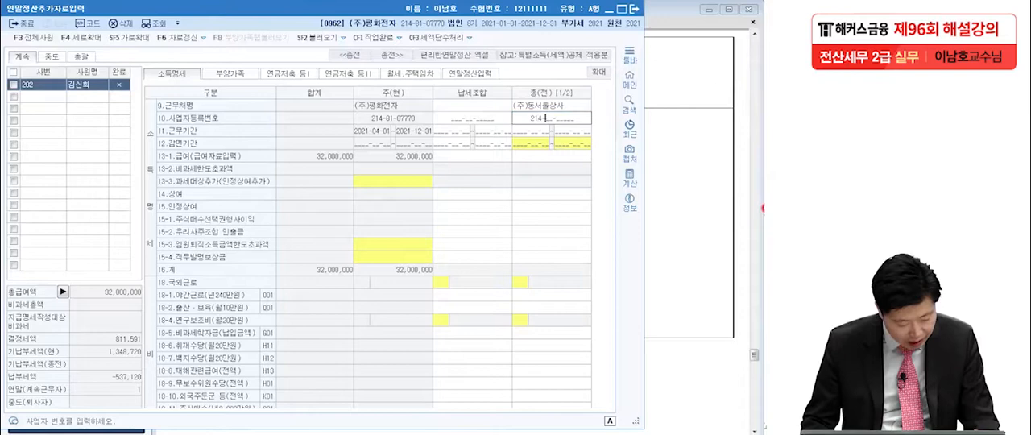
pyautogui.write('86-55210')
pyautogui.press('Return')
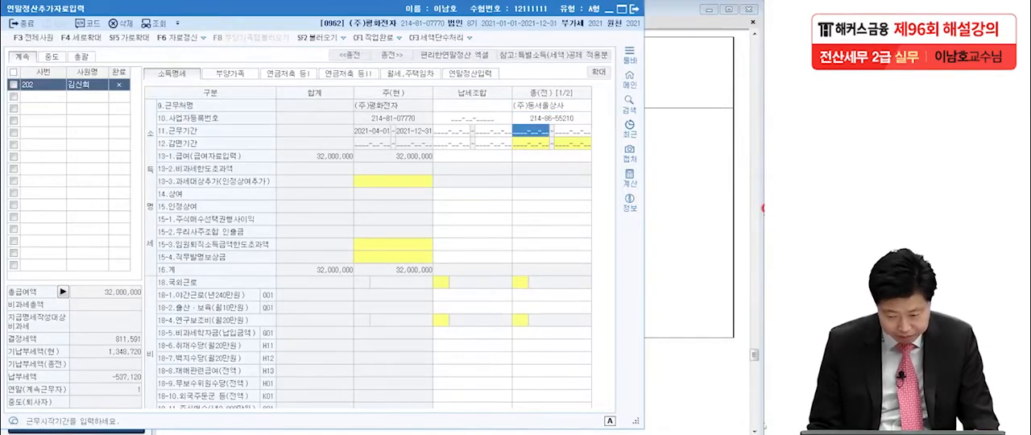
# Set the previous workplace's 근무기간 to 2021-01-01 through 2021-03-20 and its 급여 to 9,000,000
pyautogui.write('2021-')
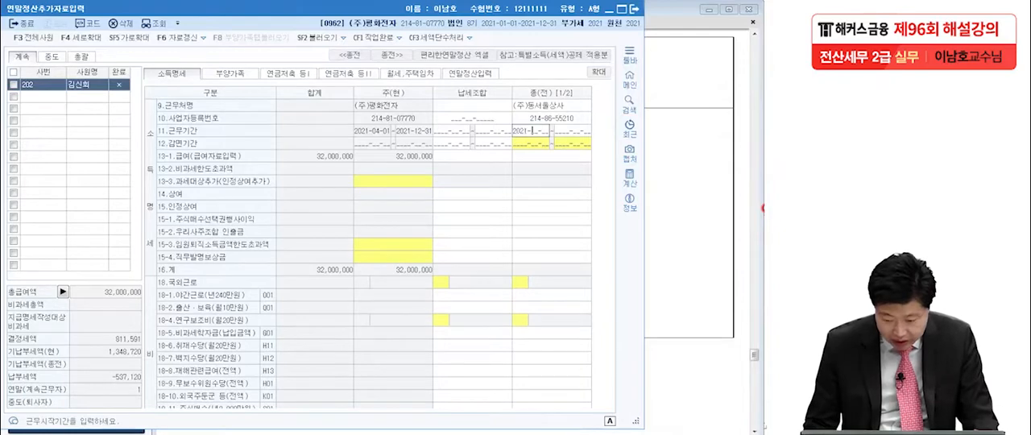
pyautogui.write('01-01')
pyautogui.press('Return')
pyautogui.write('2021-03-20')
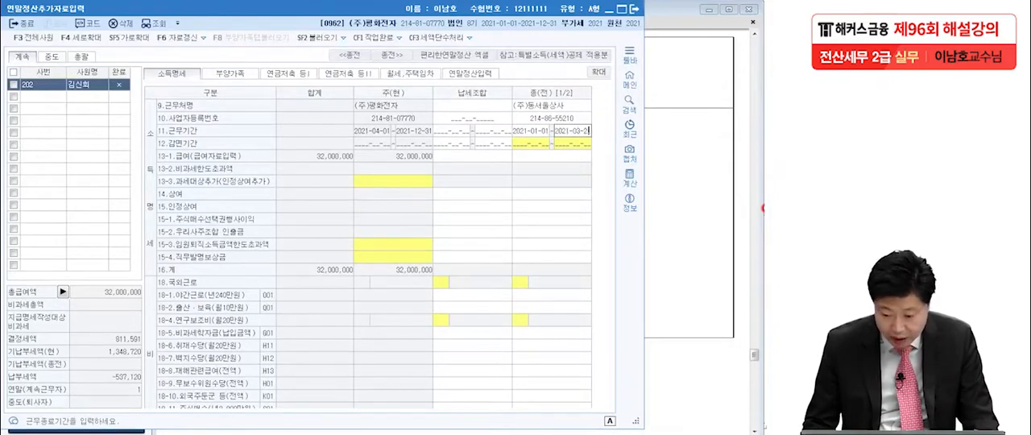
pyautogui.press('Return')
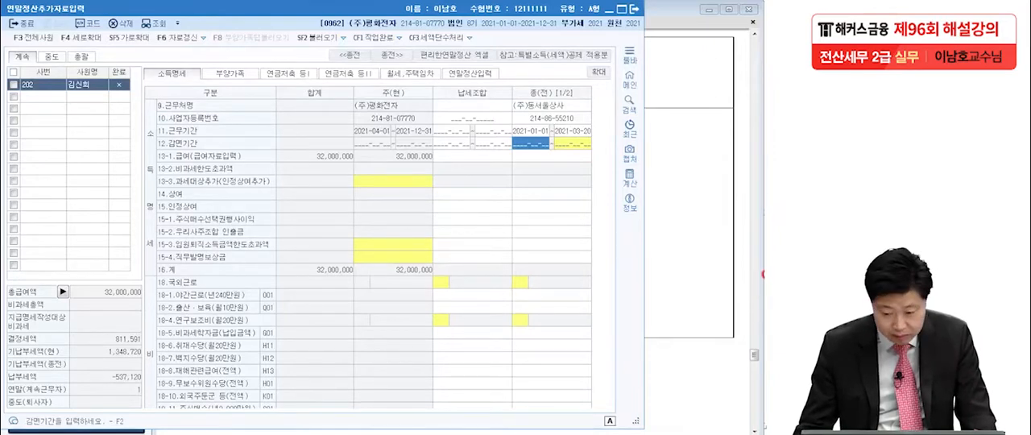
pyautogui.click(556, 156)
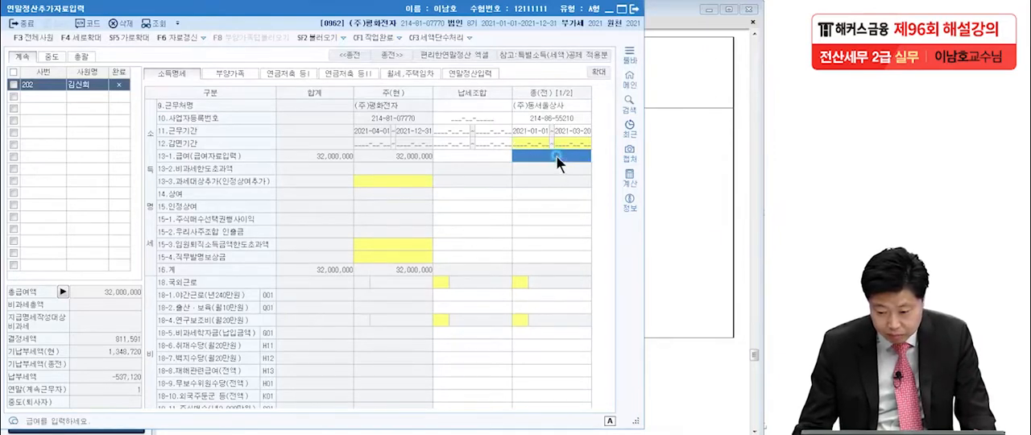
pyautogui.write('9,000,000')
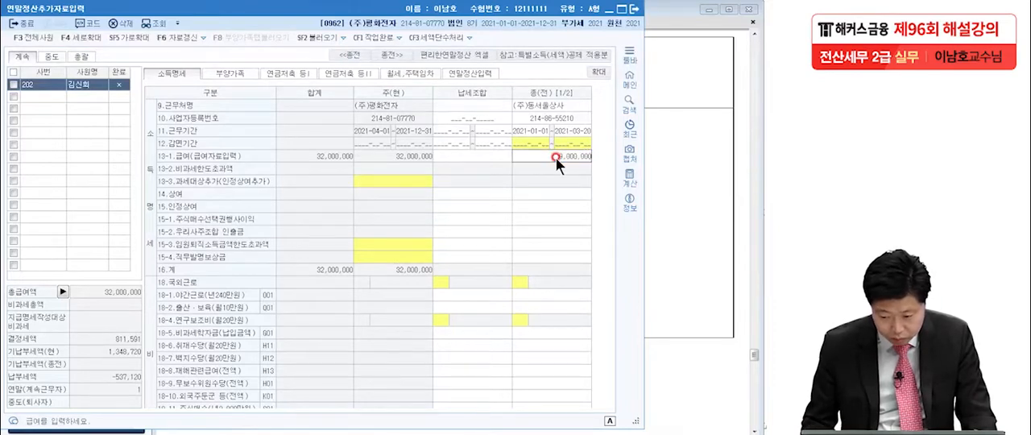
pyautogui.press('Return')
# Check the previous workplace's insurance amounts in the exam PDF and enter 405,000 as its 국민연금보험료 in 소득명세
pyautogui.hotkey('alt', 'Tab')
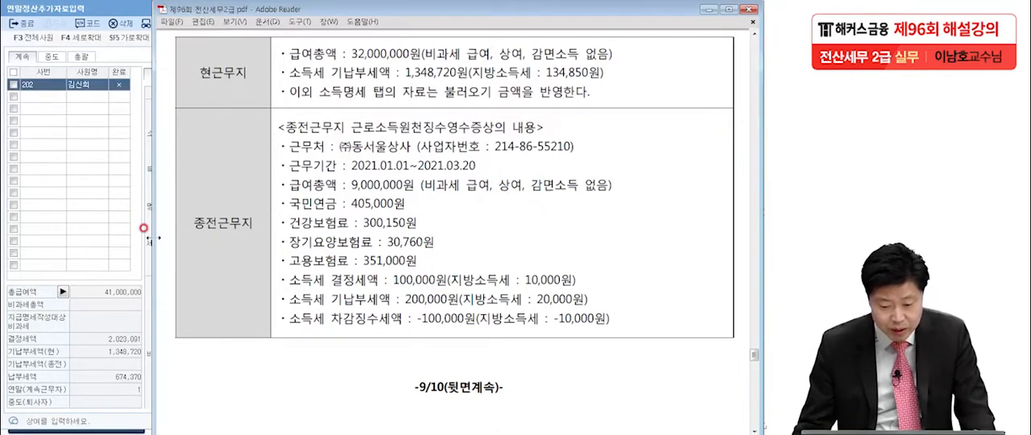
pyautogui.click(73, 234)
pyautogui.click(544, 257)
pyautogui.scroll(-10, 544, 262)
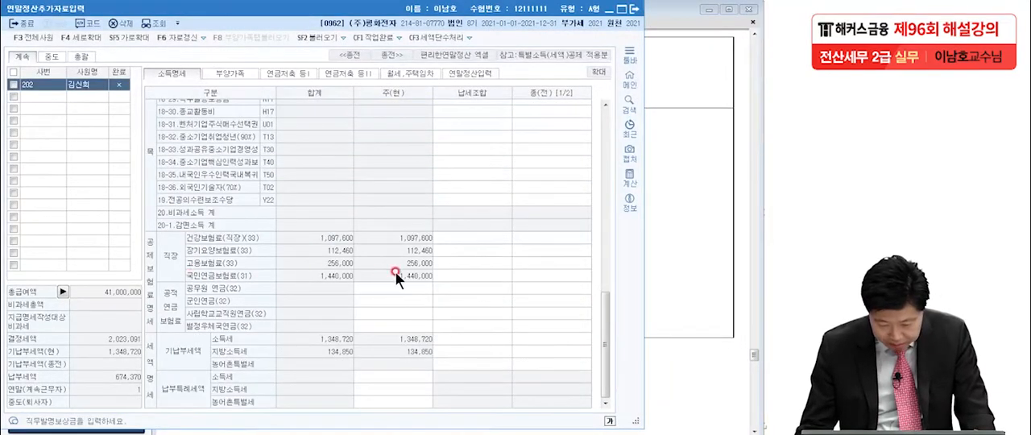
pyautogui.click(535, 275)
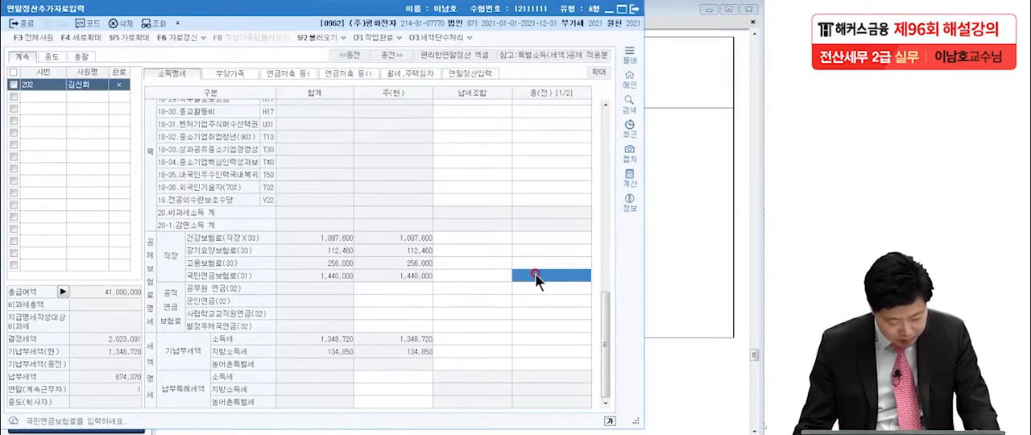
pyautogui.write('405,000')
pyautogui.press('Return')
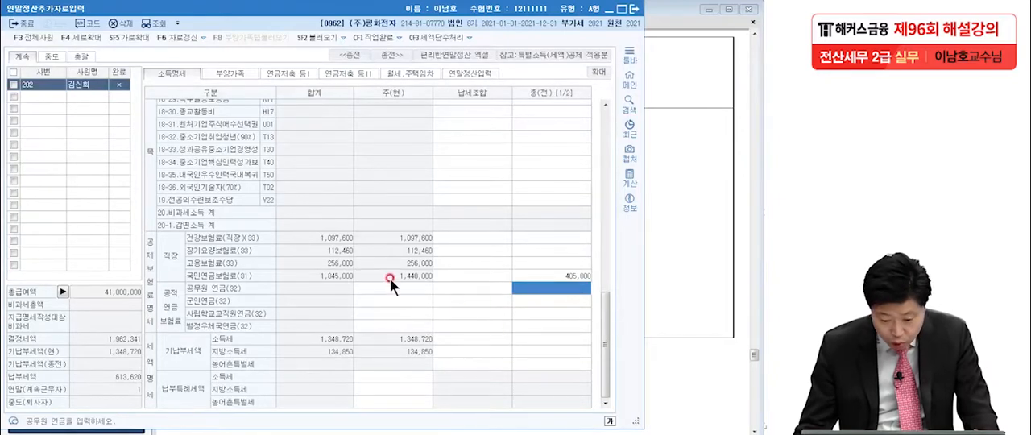
# Enter the previous workplace's 건강보험료 of 300,150 and 장기요양보험료 of 30,760 in the 종(전) column
pyautogui.click(533, 236)
pyautogui.write('300,150')
pyautogui.press('Return')
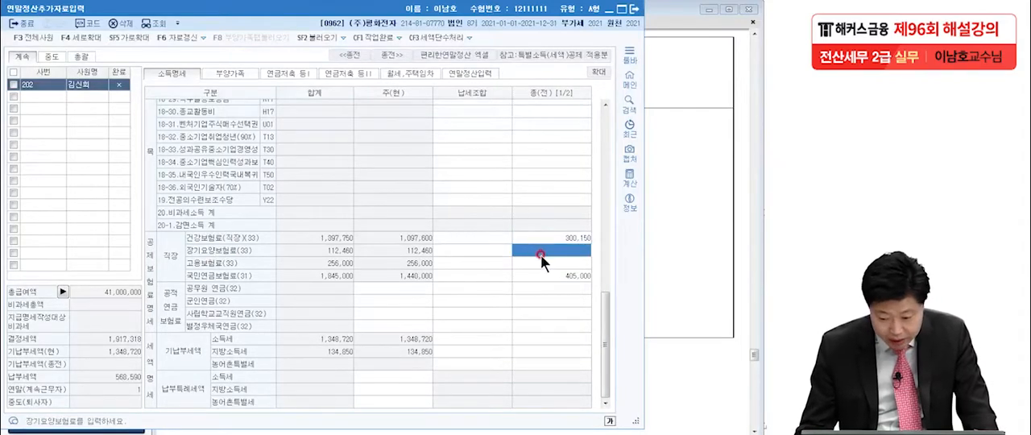
pyautogui.write('30')
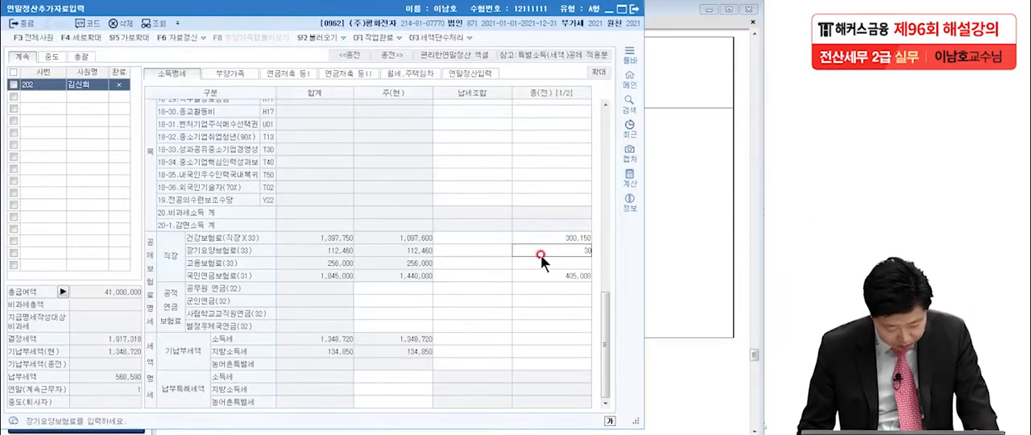
pyautogui.write(',760')
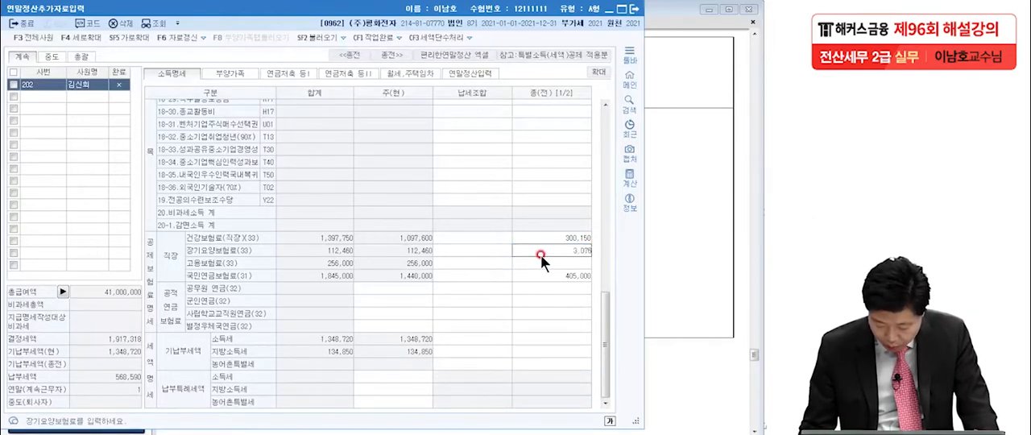
pyautogui.press('Return')
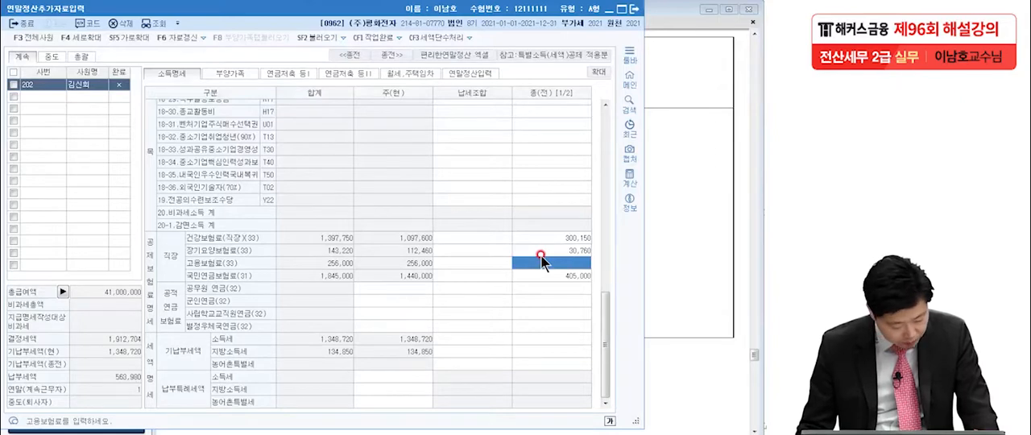
# Enter 351,000 as the previous workplace's 고용보험료 in the 종(전) column
pyautogui.write('351,00')
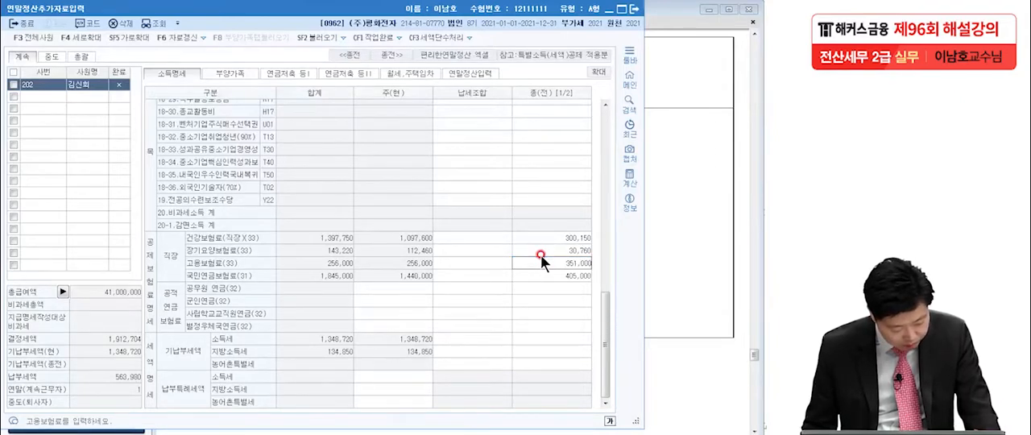
pyautogui.write('0')
pyautogui.press('Return')
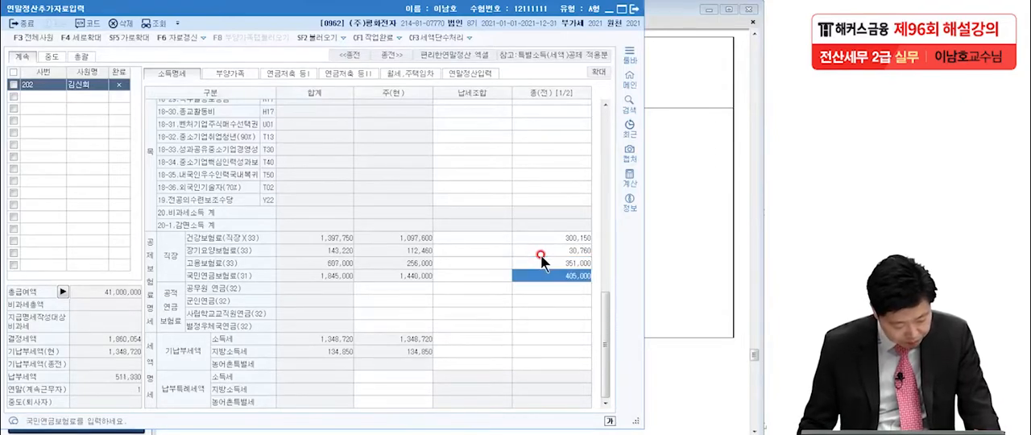
# Switch to the exam PDF and examine the previous workplace's 결정세액, 기납부세액 and 차감징수세액 lines along with its 근무기간
pyautogui.click(657, 242)
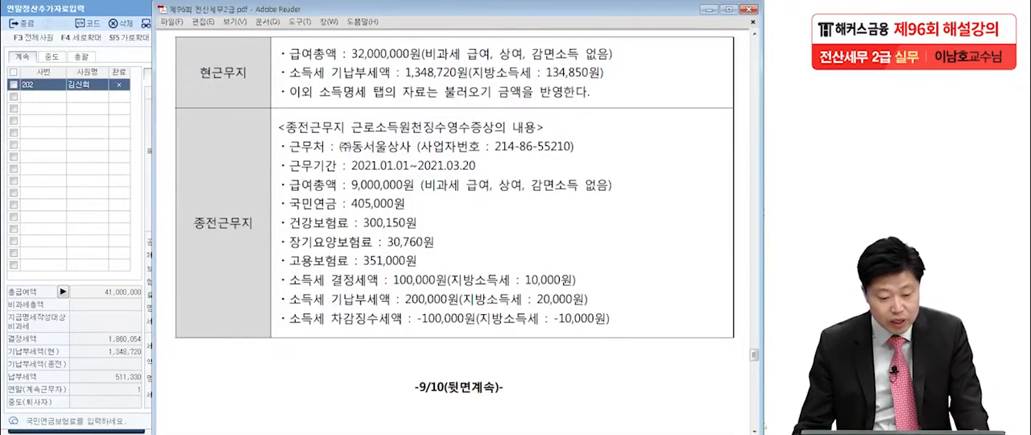
pyautogui.hotkey('alt', 'Tab')
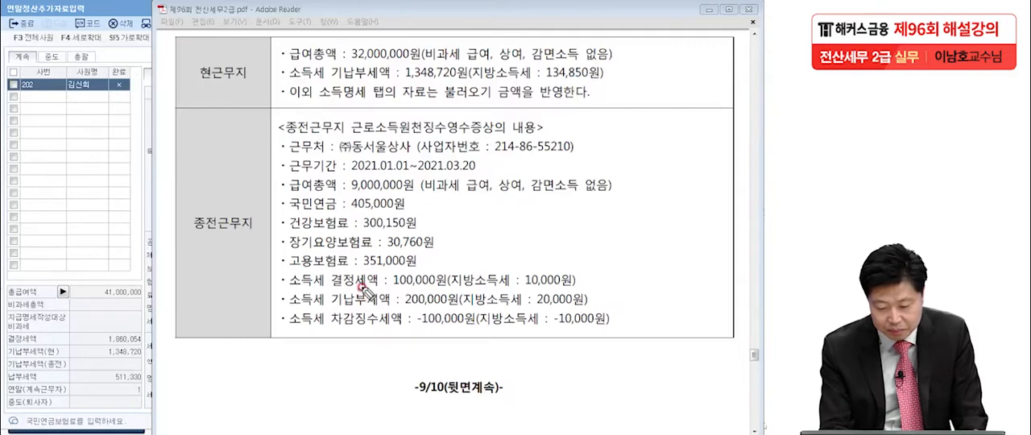
pyautogui.moveTo(329, 287); pyautogui.dragTo(380, 284)
pyautogui.moveTo(331, 308); pyautogui.dragTo(391, 305)
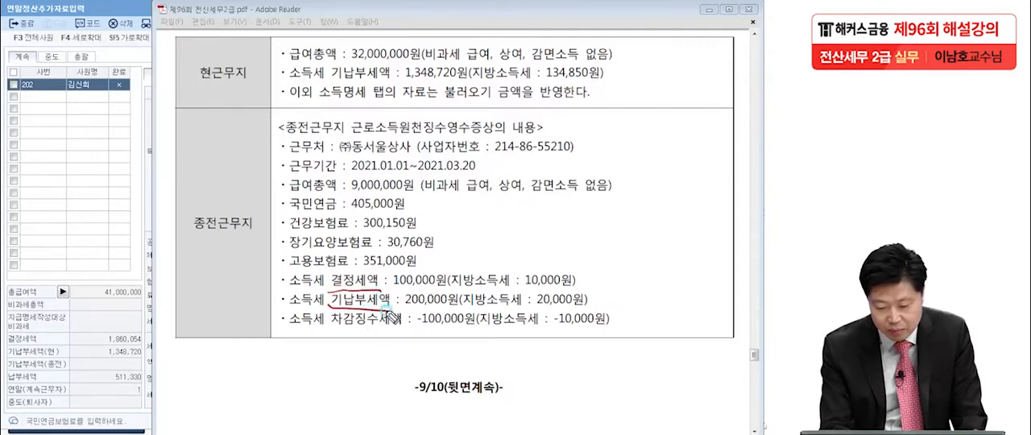
pyautogui.moveTo(331, 328); pyautogui.dragTo(412, 332)
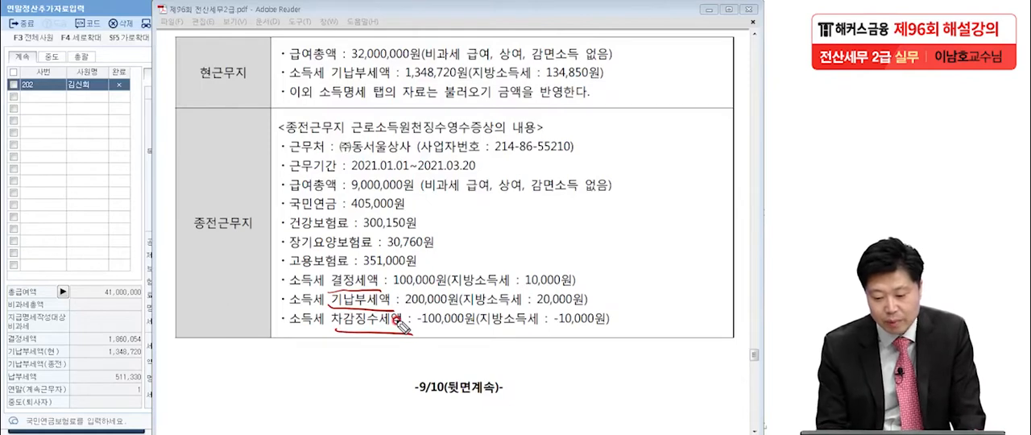
pyautogui.click(380, 172)
pyautogui.click(481, 169)
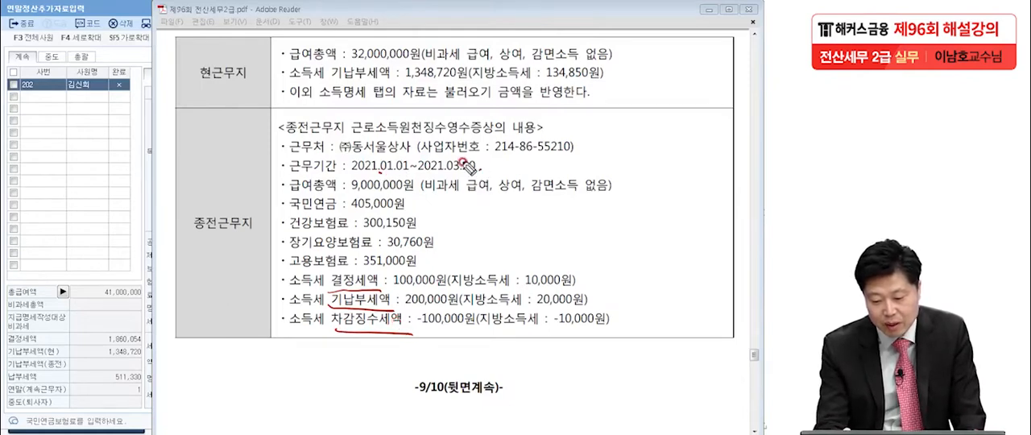
pyautogui.moveTo(473, 208); pyautogui.dragTo(298, 207)
pyautogui.click(298, 207)
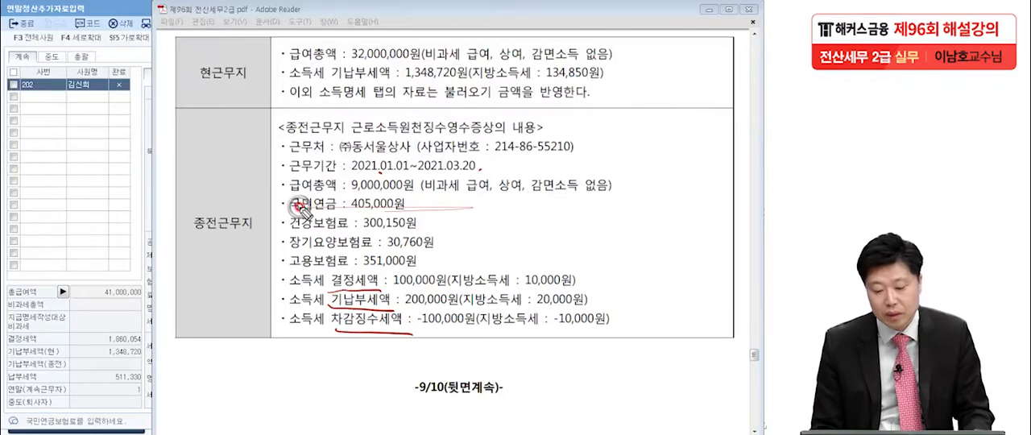
pyautogui.moveTo(474, 170); pyautogui.dragTo(453, 172)
pyautogui.moveTo(332, 155); pyautogui.dragTo(411, 151)
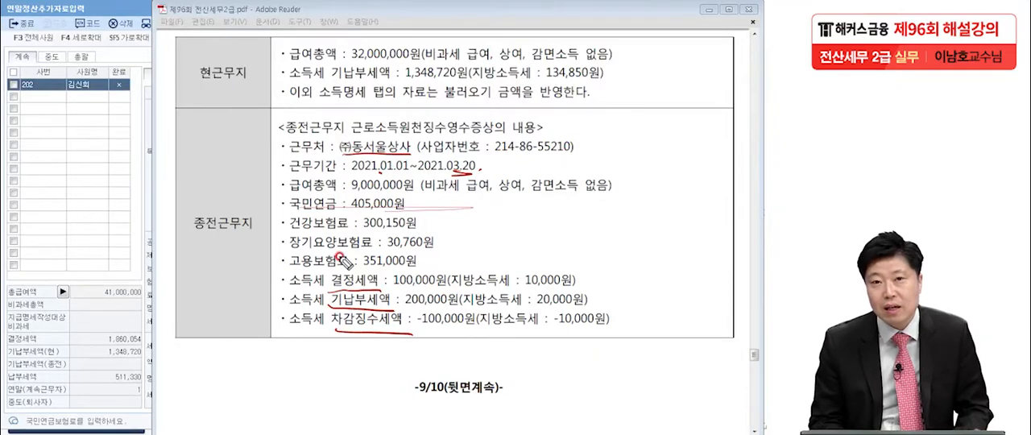
# Compare the previous workplace's three income tax amounts in the exam PDF, marking the 결정세액 and its 지방소득세
pyautogui.moveTo(431, 289)
pyautogui.mouseDown()
pyautogui.moveTo(464, 270)
pyautogui.moveTo(451, 266)
pyautogui.mouseUp()
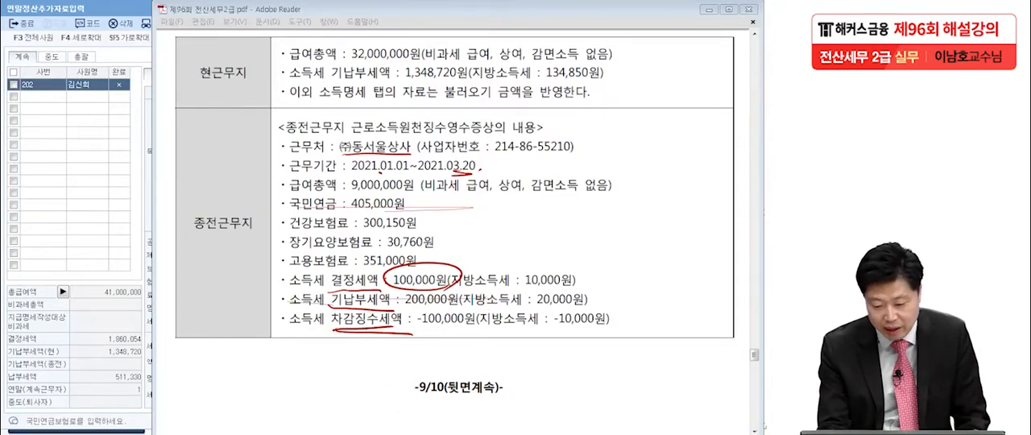
pyautogui.moveTo(427, 261)
pyautogui.mouseDown()
pyautogui.moveTo(446, 281)
pyautogui.moveTo(461, 278)
pyautogui.mouseUp()
pyautogui.moveTo(403, 305); pyautogui.dragTo(475, 301)
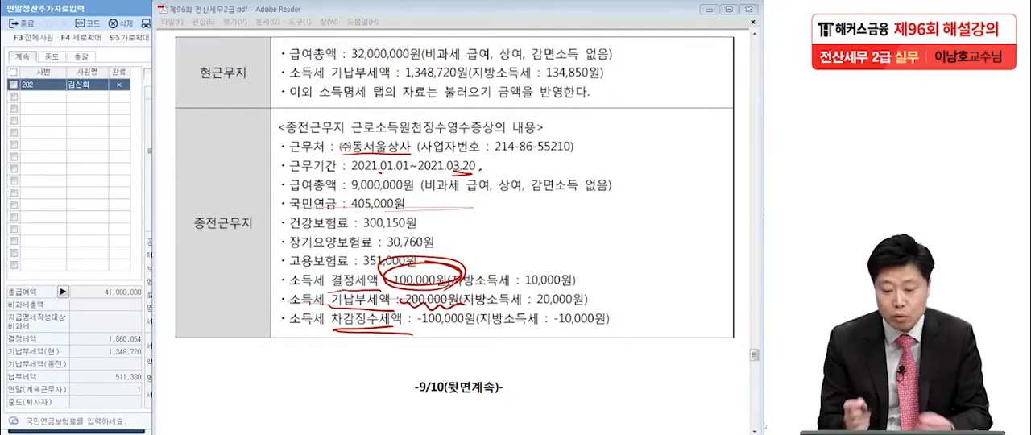
pyautogui.moveTo(421, 327); pyautogui.dragTo(488, 325)
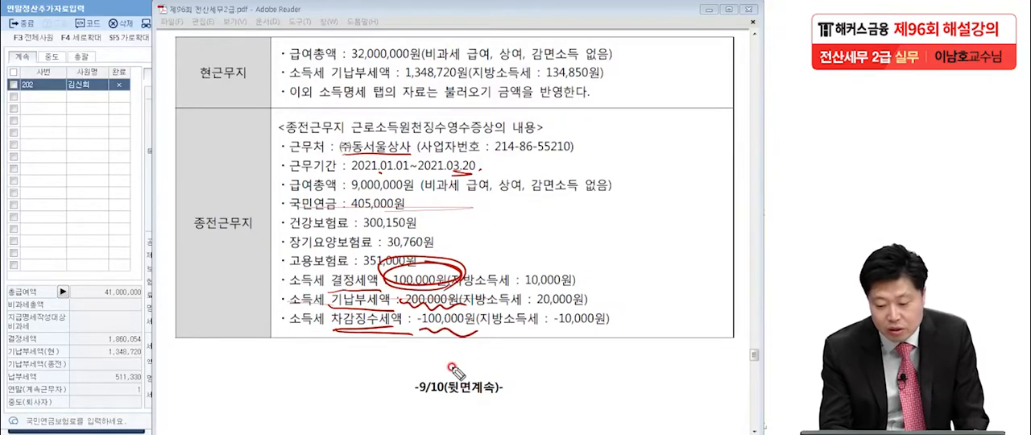
pyautogui.moveTo(455, 262); pyautogui.dragTo(380, 275)
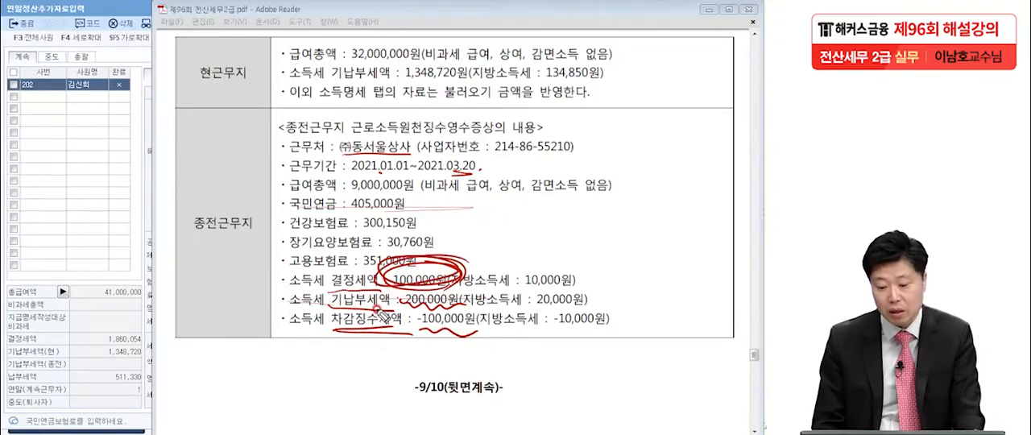
pyautogui.moveTo(421, 330); pyautogui.dragTo(491, 333)
pyautogui.moveTo(397, 279)
pyautogui.mouseDown()
pyautogui.moveTo(460, 278)
pyautogui.moveTo(375, 296)
pyautogui.mouseUp()
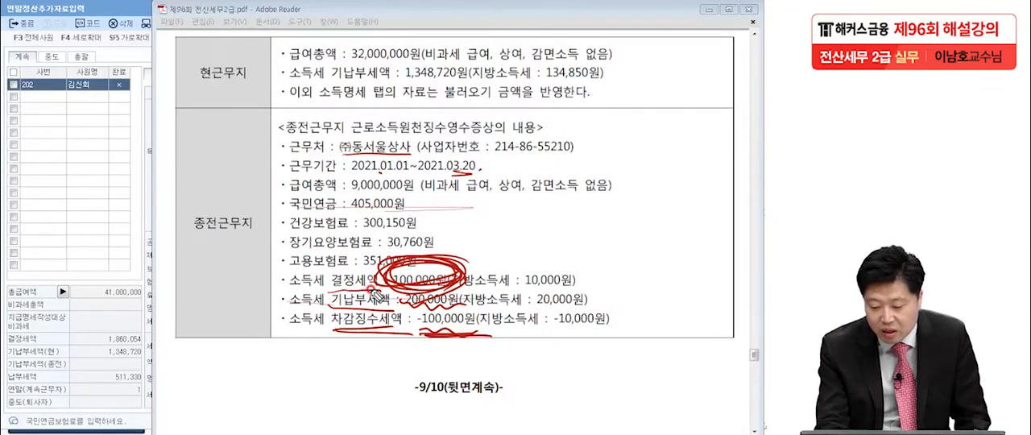
pyautogui.moveTo(521, 282); pyautogui.dragTo(606, 284)
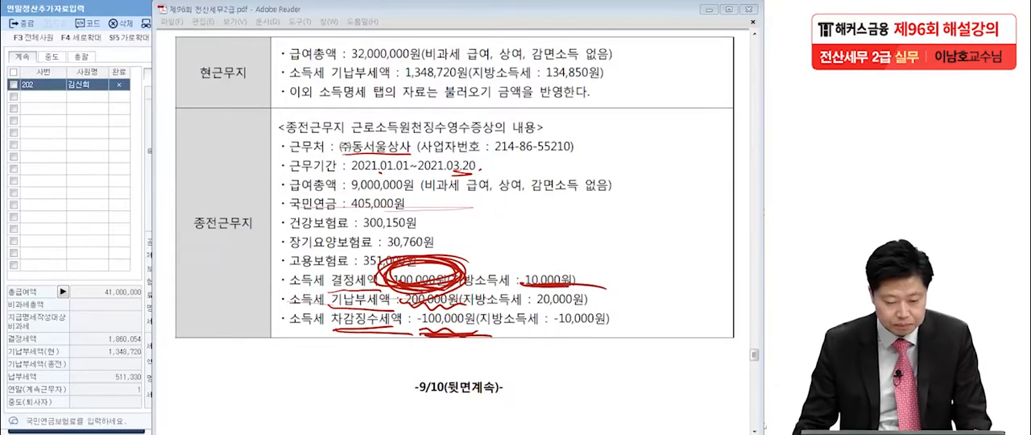
# Back in KcLep, enter 기납부세액 소득세 100,000 and 지방소득세 10,000 in the 종(전) column of 소득명세
pyautogui.click(50, 200)
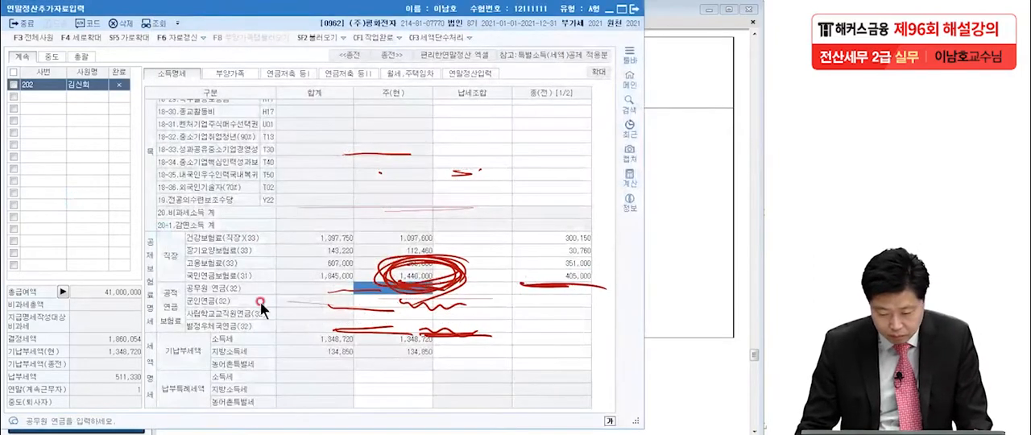
pyautogui.press('Escape')
pyautogui.click(382, 309)
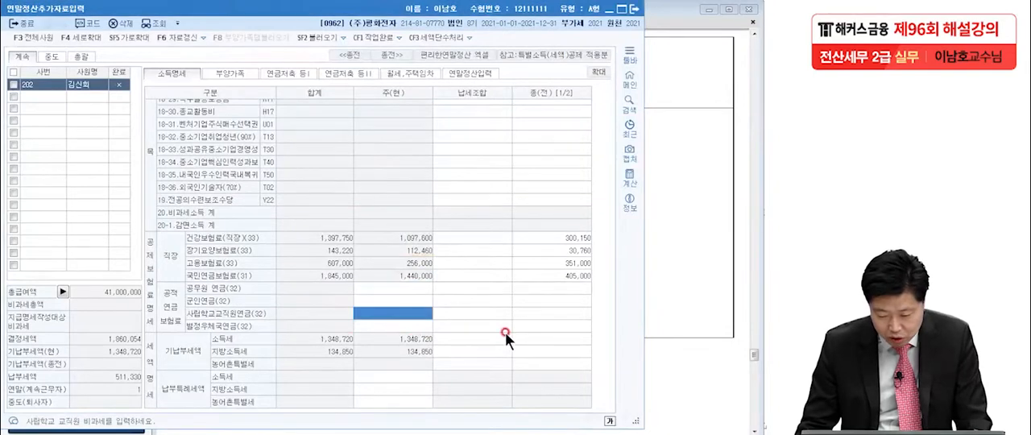
pyautogui.click(541, 338)
pyautogui.write('1000')
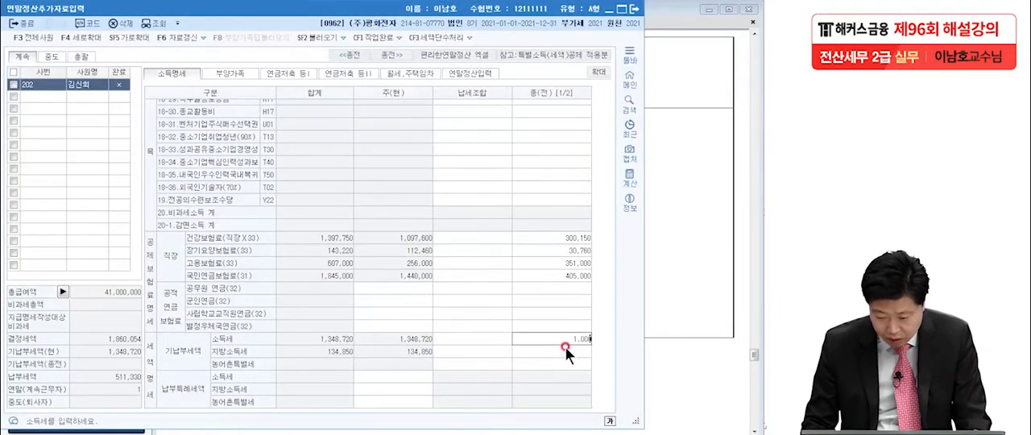
pyautogui.press('Return')
pyautogui.write('10,000')
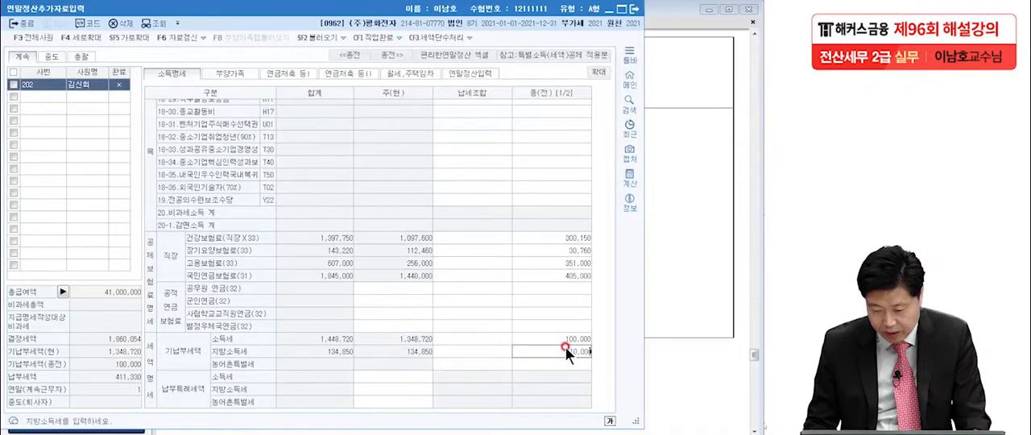
pyautogui.press('Return')
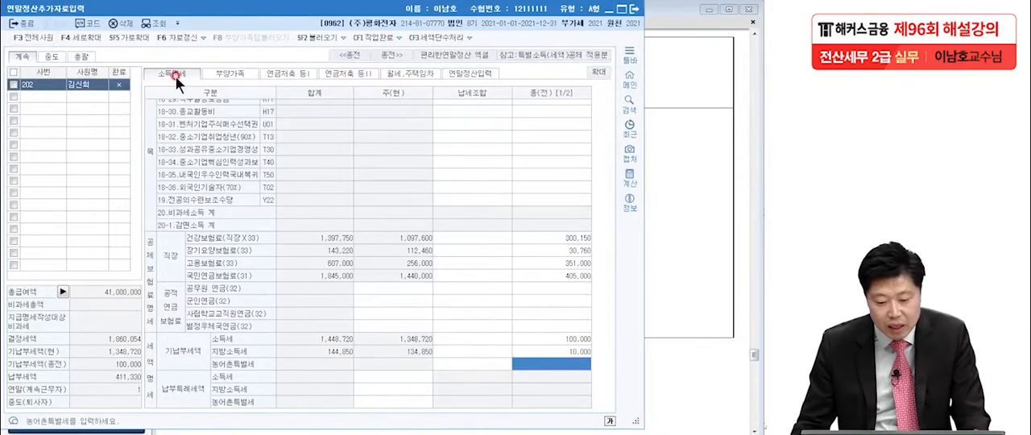
# Examine the 보험료 items in the exam PDF's 2021년도 연말정산자료 table, marking the deductible and non-deductible premiums
pyautogui.click(649, 98)
pyautogui.scroll(-3, 617, 234)
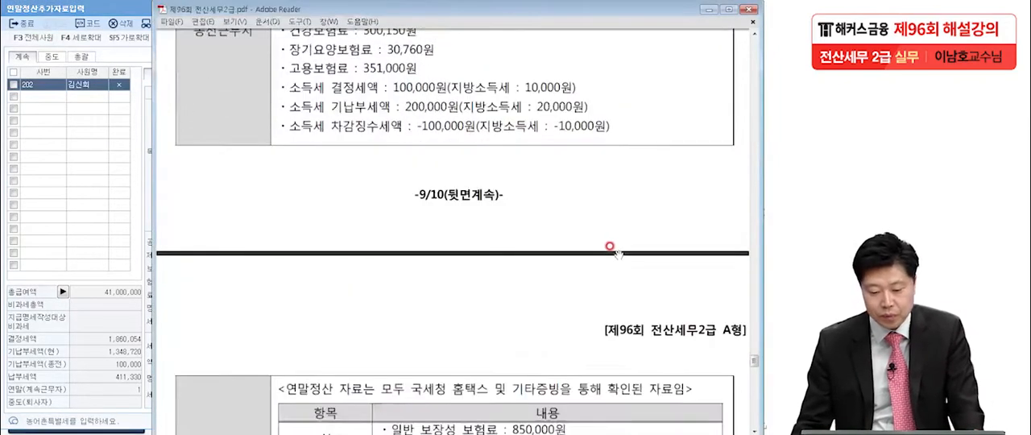
pyautogui.scroll(-5, 617, 255)
pyautogui.scroll(-1, 615, 257)
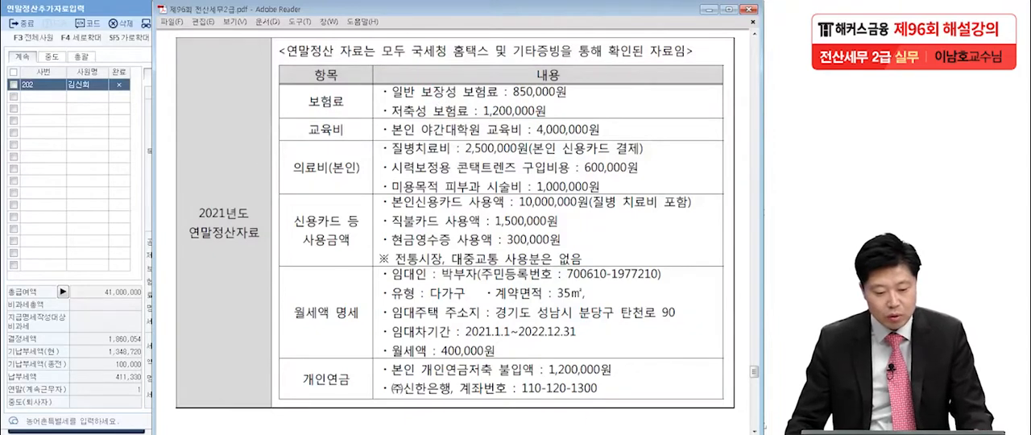
pyautogui.click(6, 432)
pyautogui.moveTo(589, 92); pyautogui.dragTo(542, 122)
pyautogui.moveTo(387, 103); pyautogui.dragTo(610, 102)
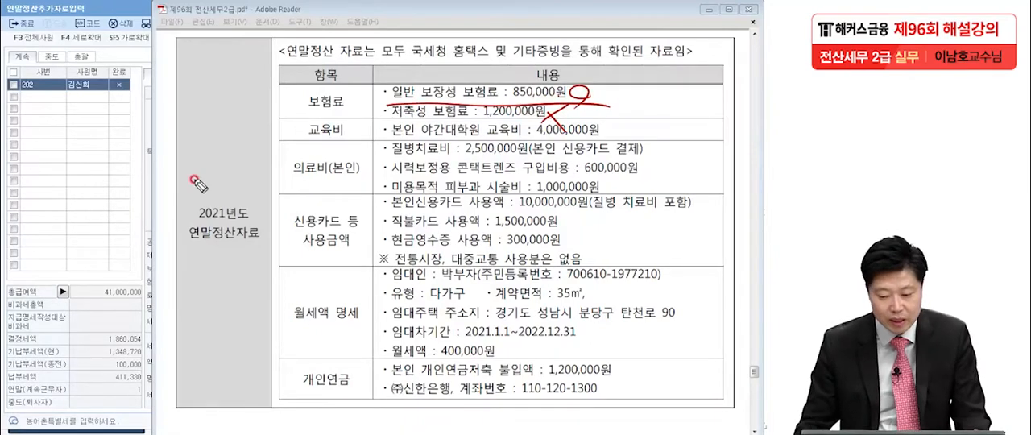
pyautogui.press('Escape')
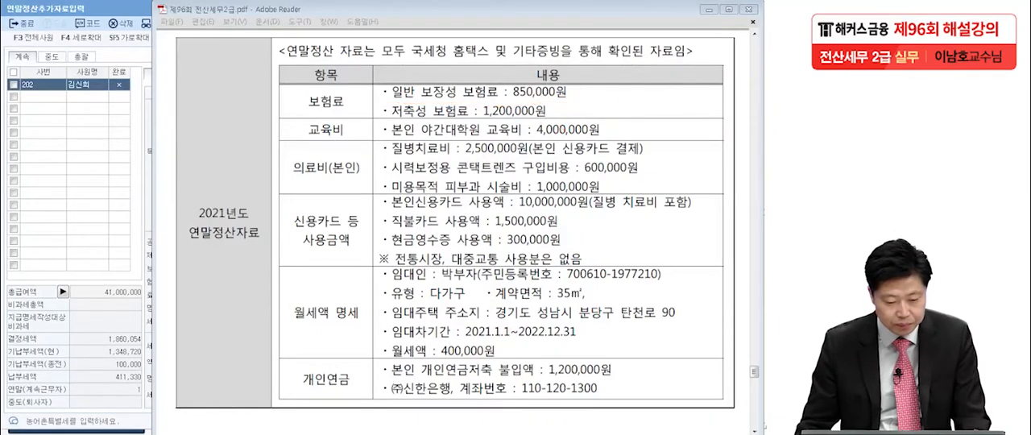
# Enter 850,000 as the 60.보장성보험 일반 지출액 in the enlarged 연말정산입력 form in KcLep
pyautogui.click(66, 165)
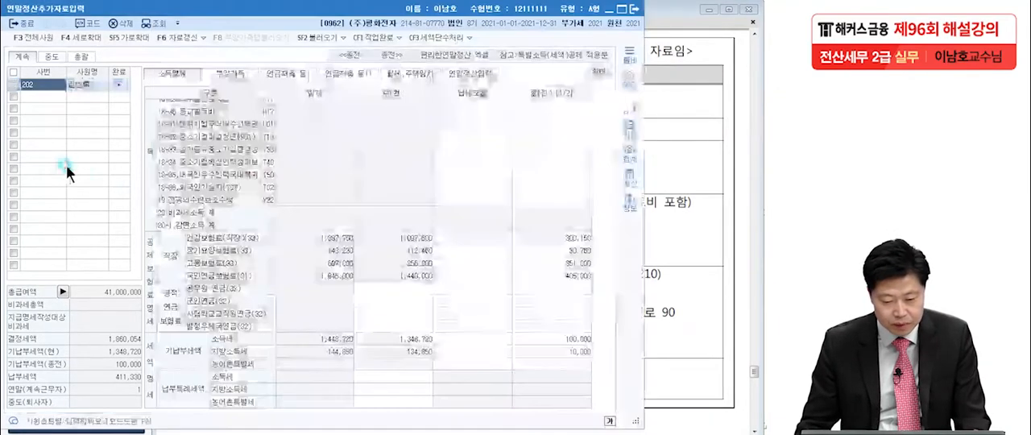
pyautogui.click(476, 72)
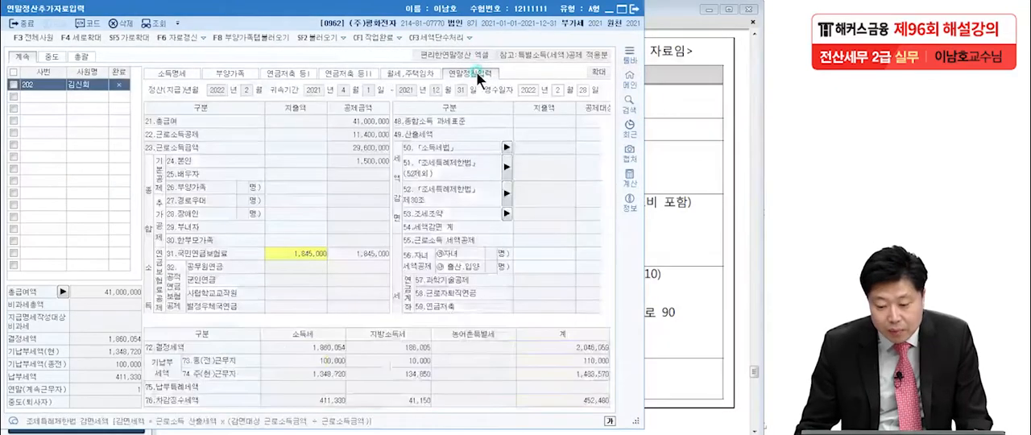
pyautogui.click(603, 72)
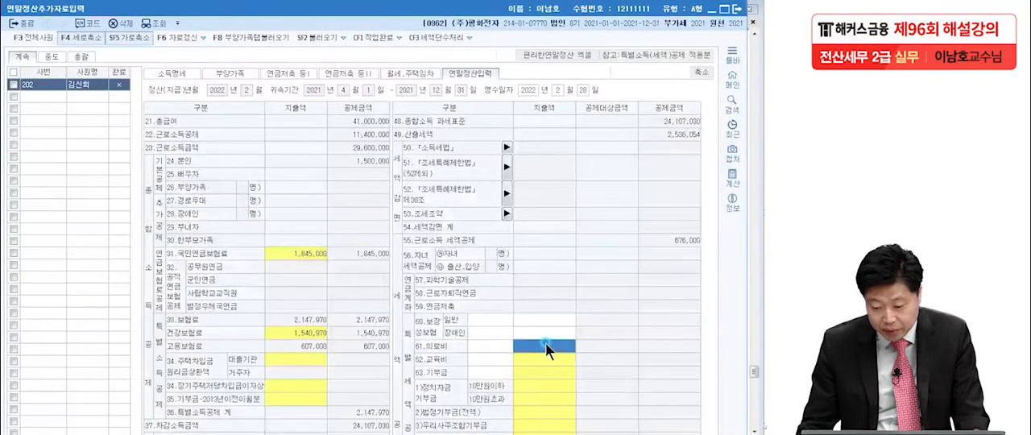
pyautogui.scroll(-3, 547, 345)
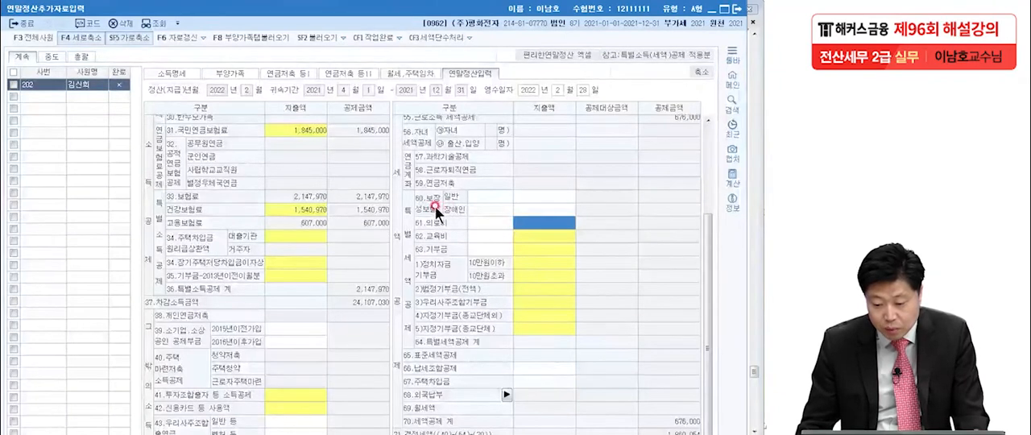
pyautogui.click(527, 195)
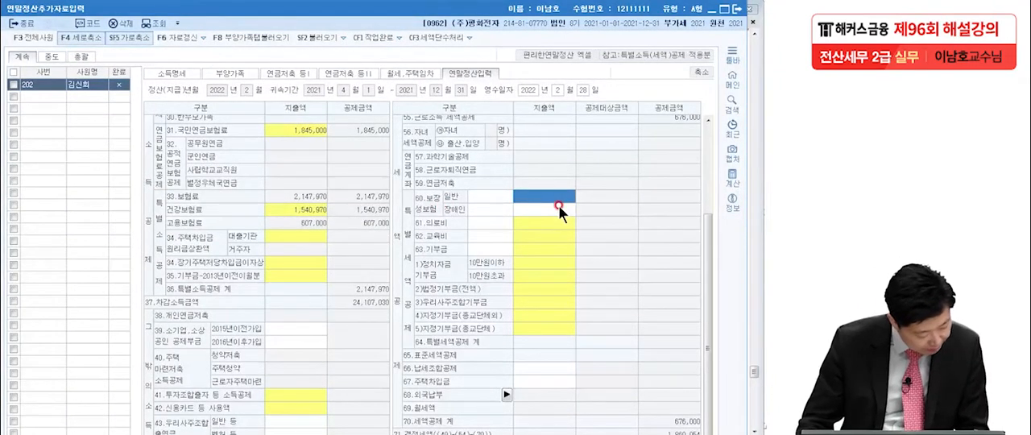
pyautogui.write('6')
pyautogui.write('5000')
pyautogui.write('0')
pyautogui.press('Return')
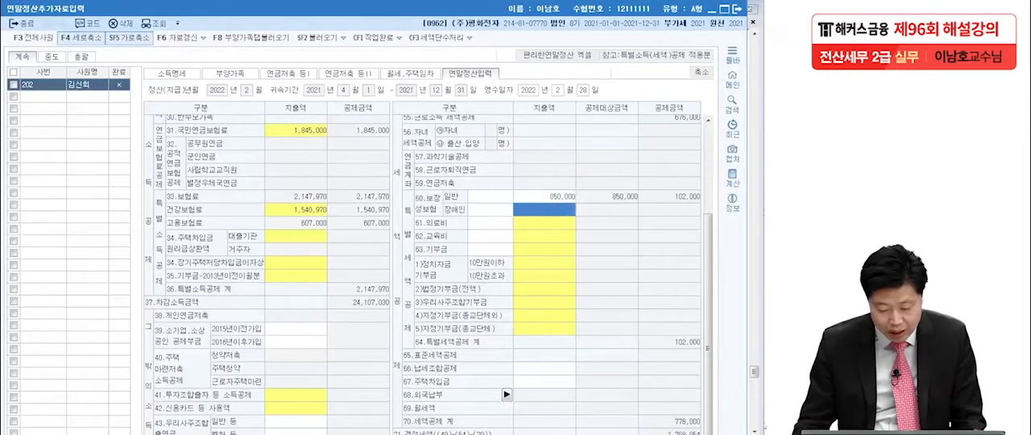
# Check the graduate school tuition in the exam PDF and enter 4,000,000 as the 본인(전액) 지출액 under 62.교육비
pyautogui.hotkey('alt', 'Tab')
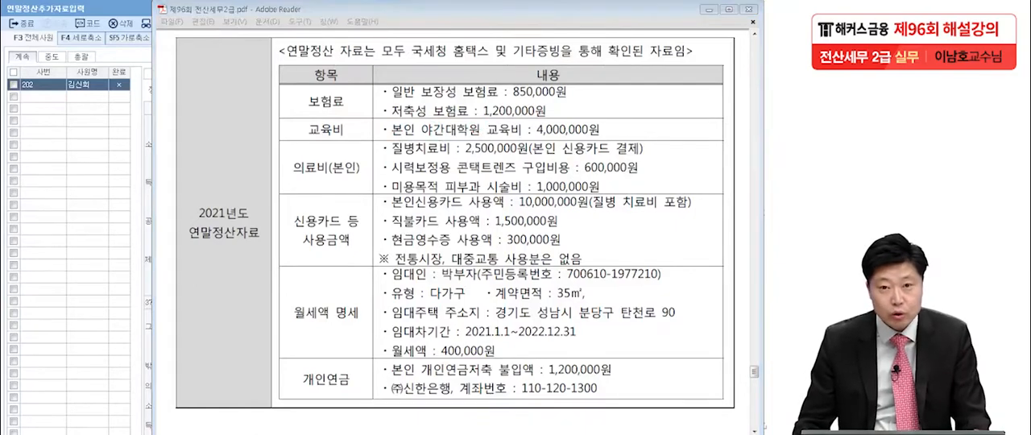
pyautogui.moveTo(443, 136); pyautogui.dragTo(638, 138)
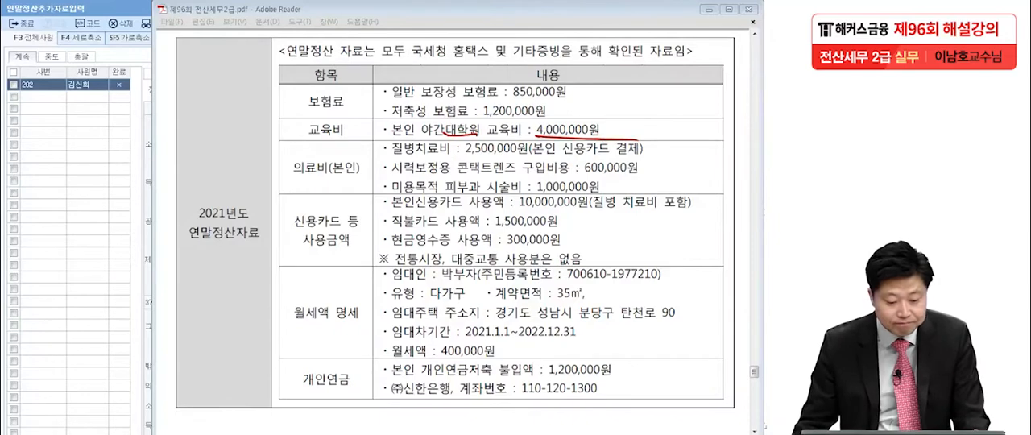
pyautogui.press('Escape')
pyautogui.click(55, 214)
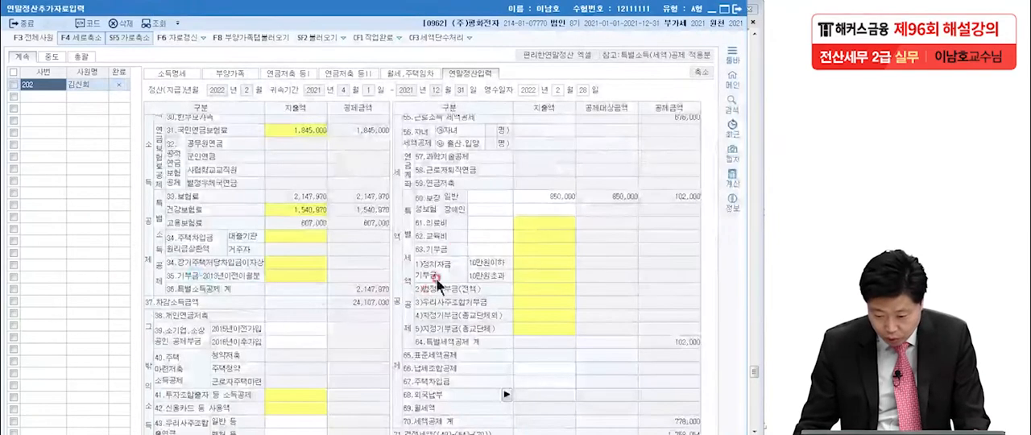
pyautogui.click(532, 236)
pyautogui.click(532, 236)
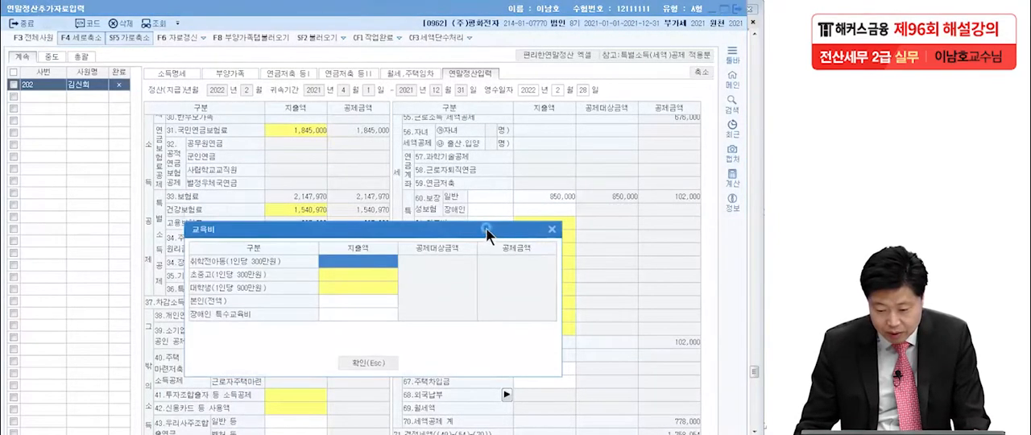
pyautogui.click(331, 220)
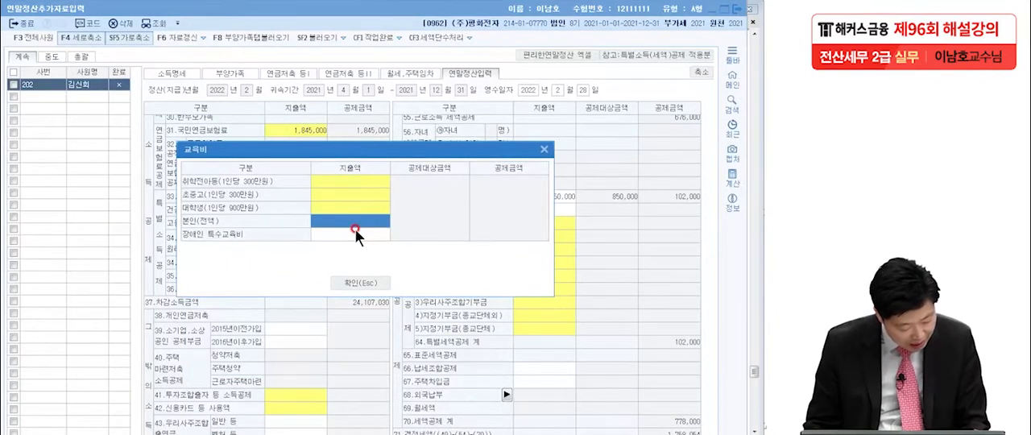
pyautogui.write('4,')
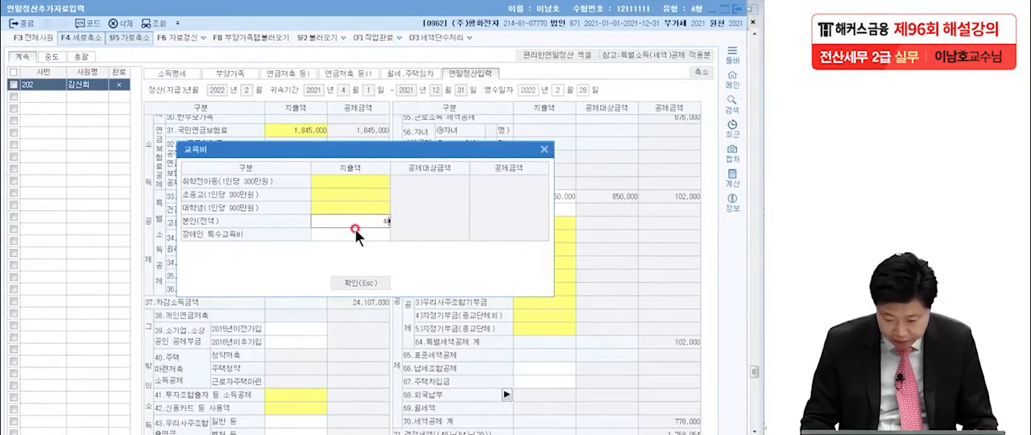
pyautogui.write('000,000')
pyautogui.press('Return')
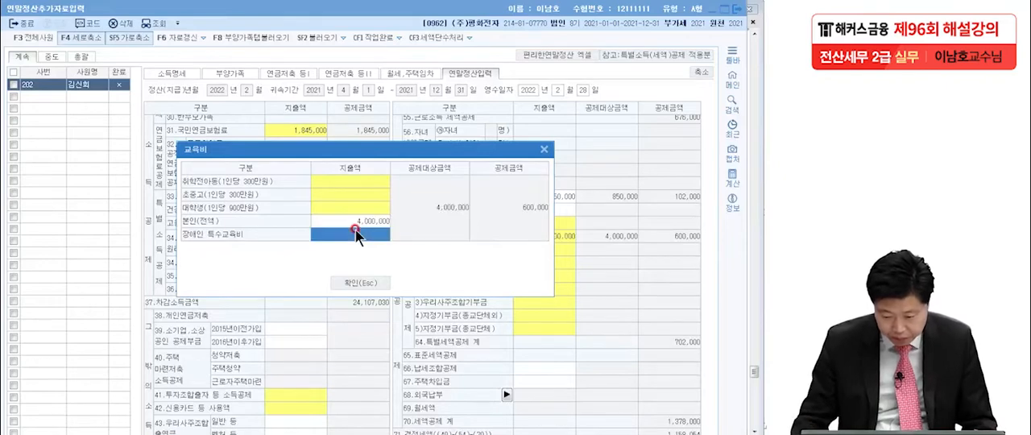
# Confirm the 교육비 entry and mark the 의료비 items in the exam PDF, writing 500,000 for the contact lenses and crossing out the cosmetic skin treatment
pyautogui.click(361, 283)
pyautogui.hotkey('alt', 'Tab')
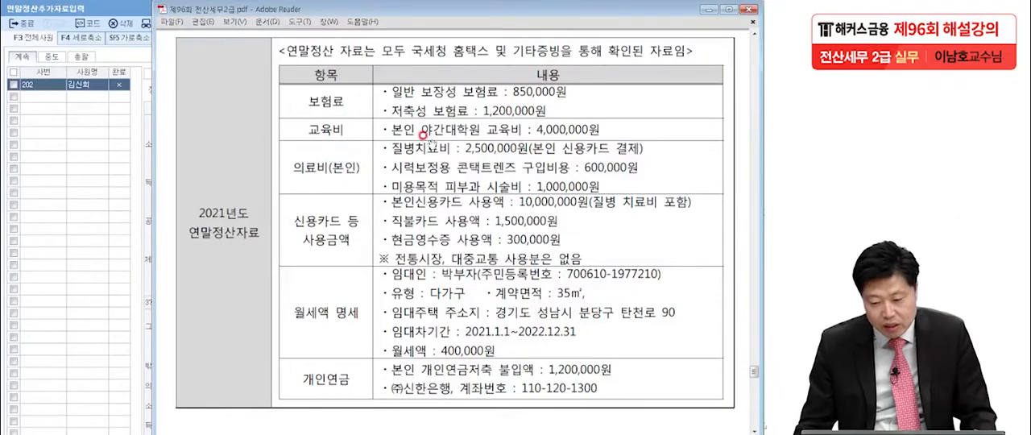
pyautogui.hotkey('ctrl', 'shift', '3')
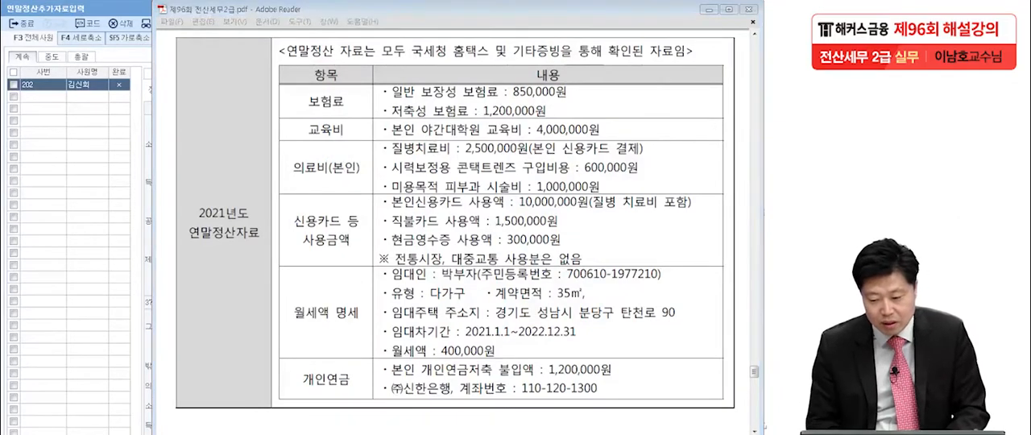
pyautogui.moveTo(466, 160); pyautogui.dragTo(631, 158)
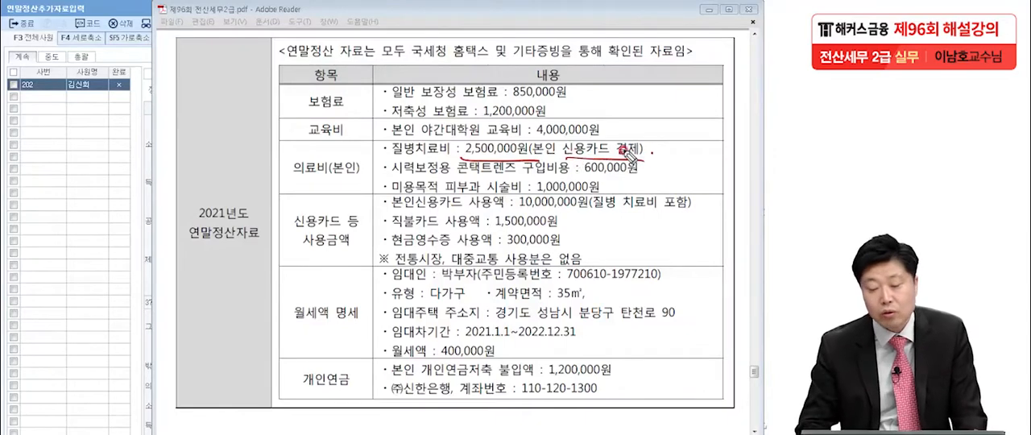
pyautogui.moveTo(387, 178); pyautogui.dragTo(564, 175)
pyautogui.moveTo(643, 170)
pyautogui.mouseDown()
pyautogui.moveTo(753, 169)
pyautogui.moveTo(677, 160)
pyautogui.moveTo(745, 197)
pyautogui.mouseUp()
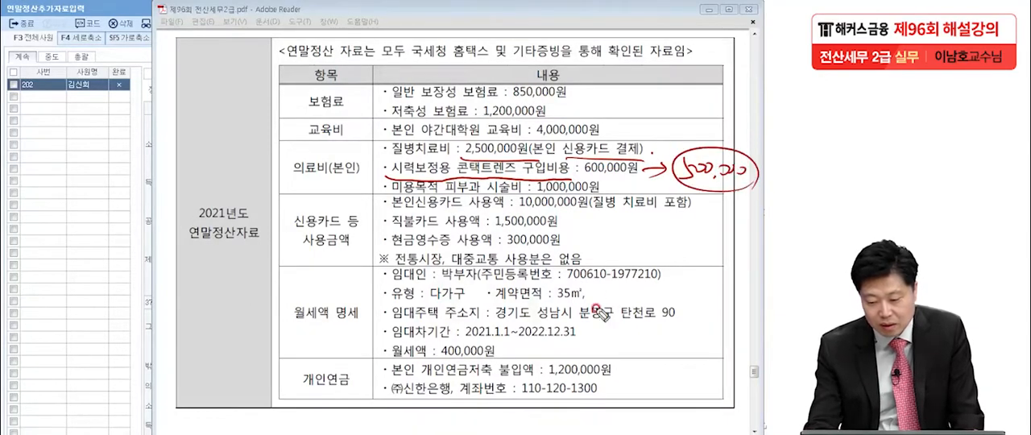
pyautogui.moveTo(550, 147); pyautogui.dragTo(540, 147)
pyautogui.moveTo(723, 191); pyautogui.dragTo(730, 194)
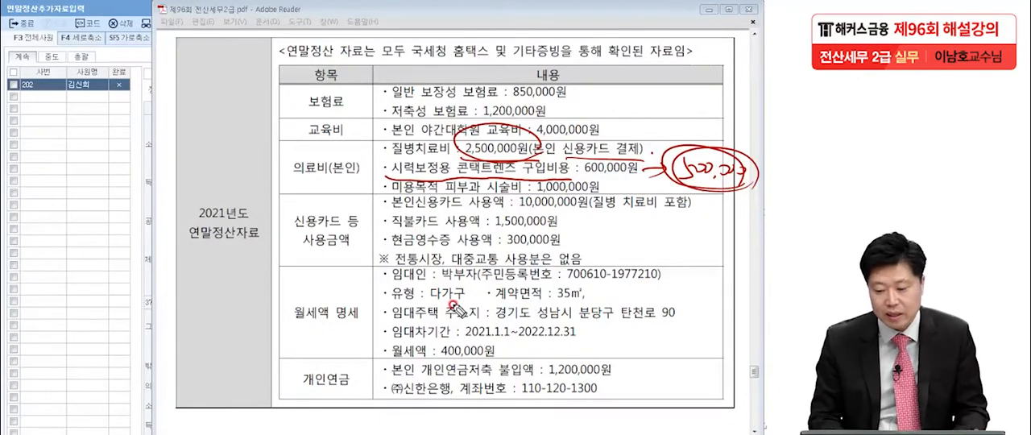
pyautogui.moveTo(390, 198); pyautogui.dragTo(464, 201)
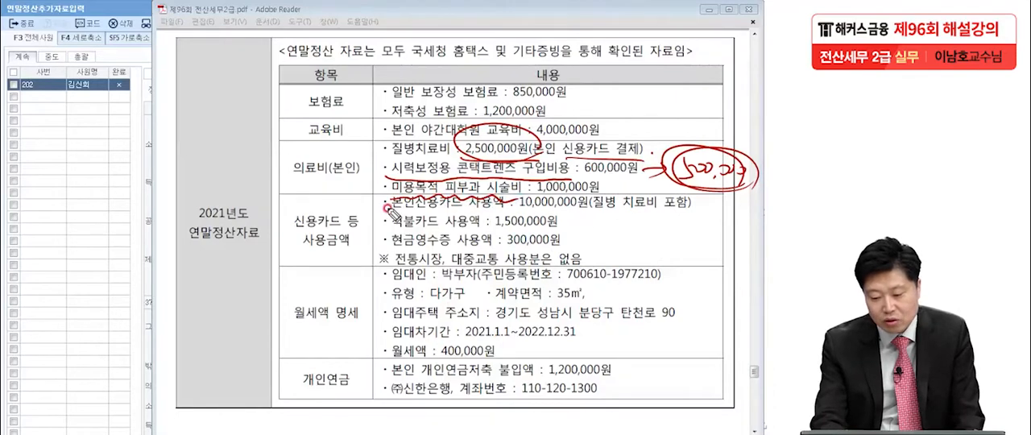
pyautogui.moveTo(615, 187)
pyautogui.mouseDown()
pyautogui.moveTo(627, 198)
pyautogui.moveTo(612, 198)
pyautogui.mouseUp()
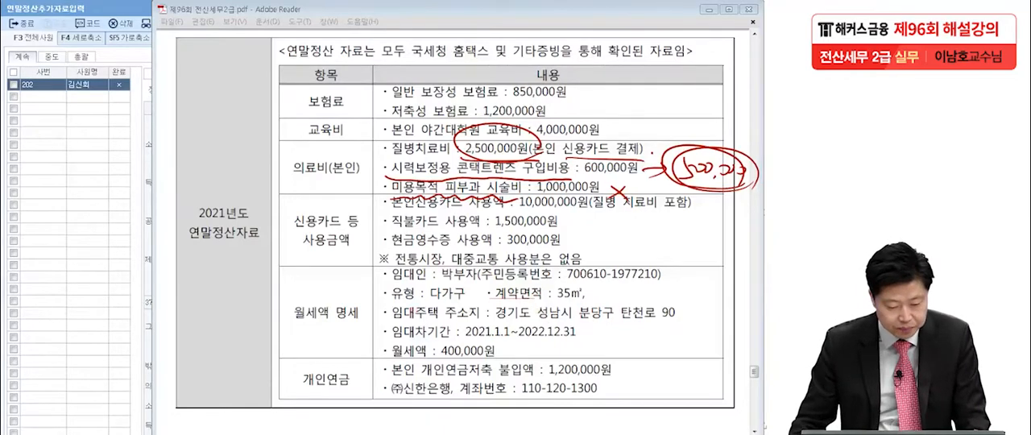
pyautogui.press('Escape')
# In KcLep, enter 3,000,000 as the 본인 지출액 under 61.의료비, confirm the entry and return to the exam PDF
pyautogui.hotkey('alt', 'Tab')
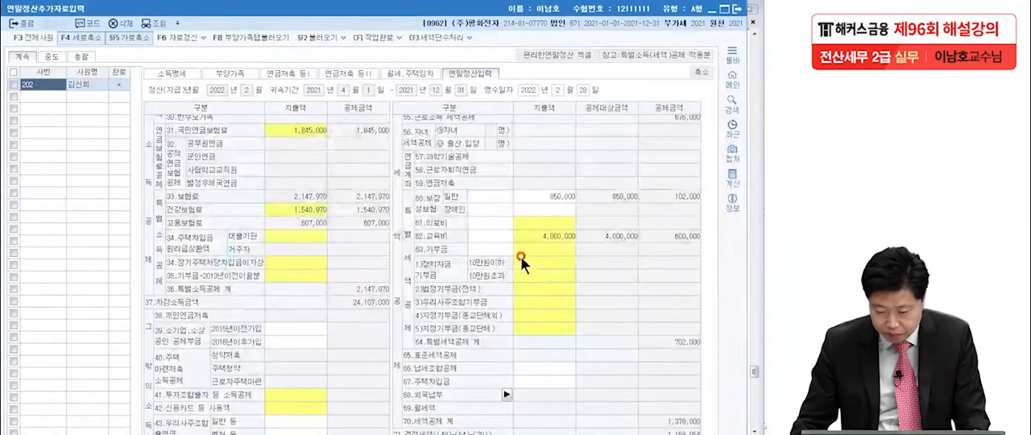
pyautogui.click(538, 223)
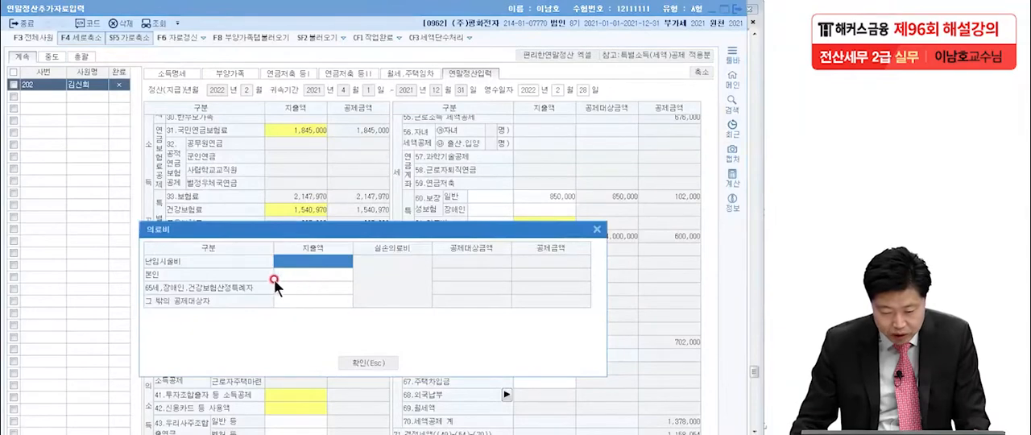
pyautogui.click(302, 274)
pyautogui.write('3000')
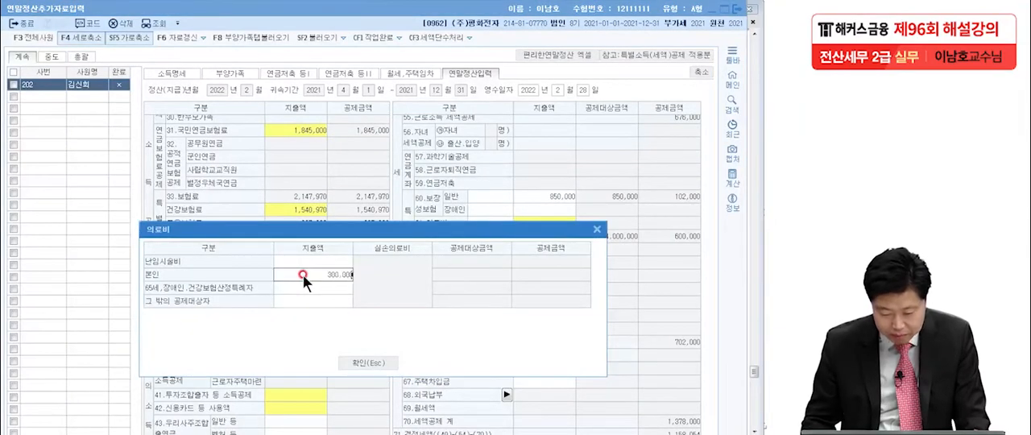
pyautogui.press('Return')
pyautogui.click(376, 364)
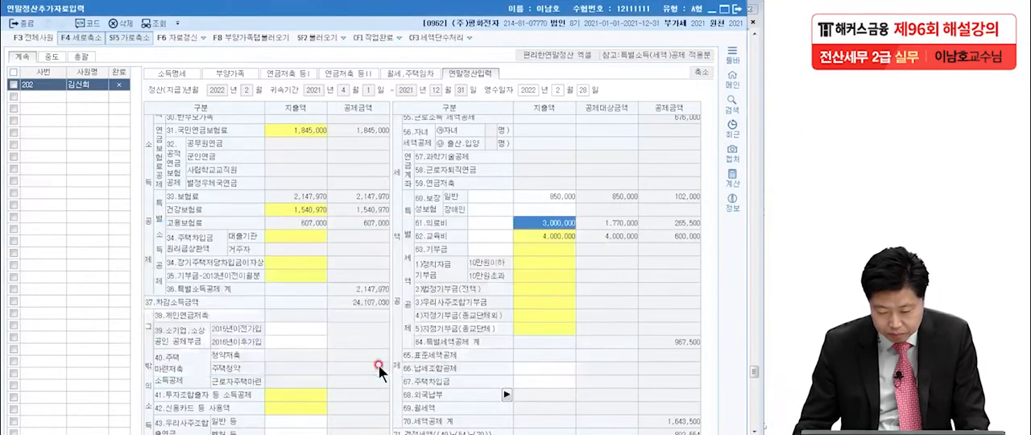
pyautogui.hotkey('alt', 'Tab')
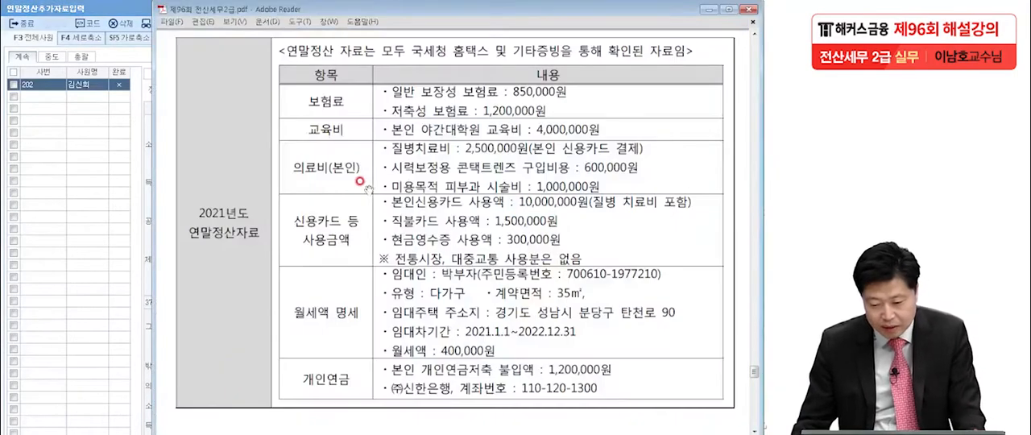
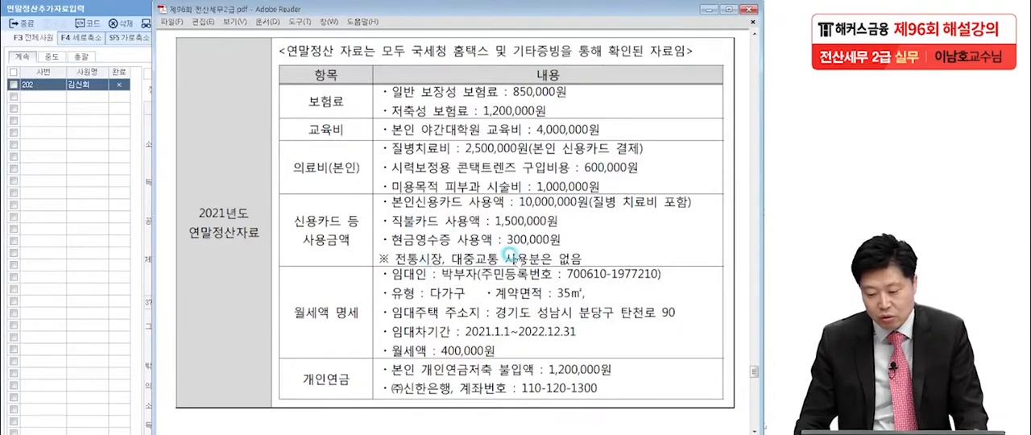
# In KcLep, open the 42.신용카드 등 사용액 details and enter 10,000,000 as the 신용카드 대상금액
pyautogui.click(94, 227)
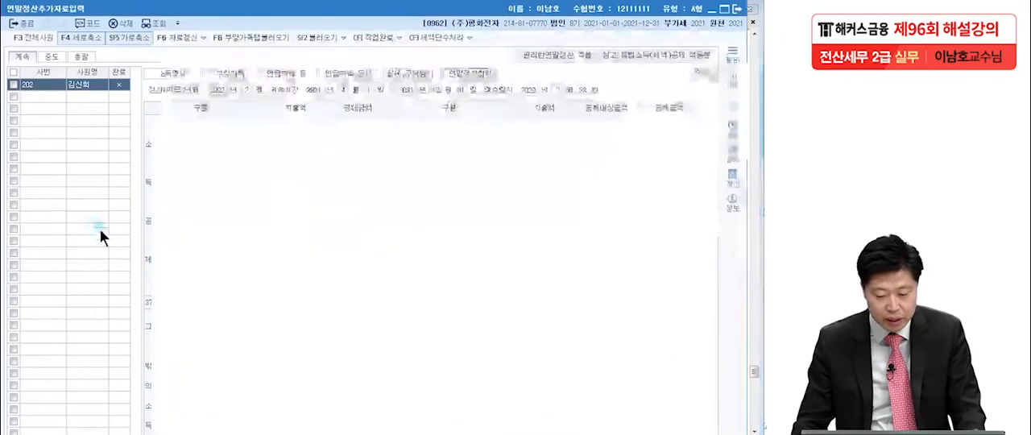
pyautogui.click(309, 409)
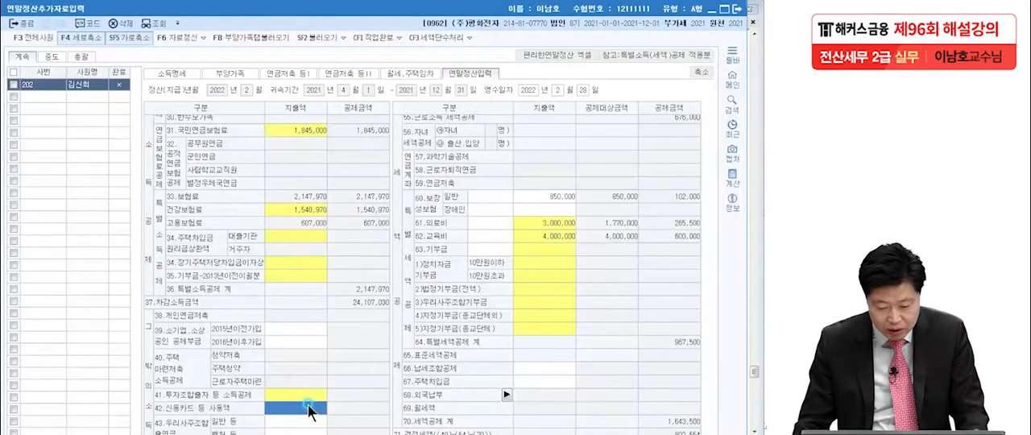
pyautogui.doubleClick(309, 406)
pyautogui.moveTo(278, 79); pyautogui.dragTo(277, 58)
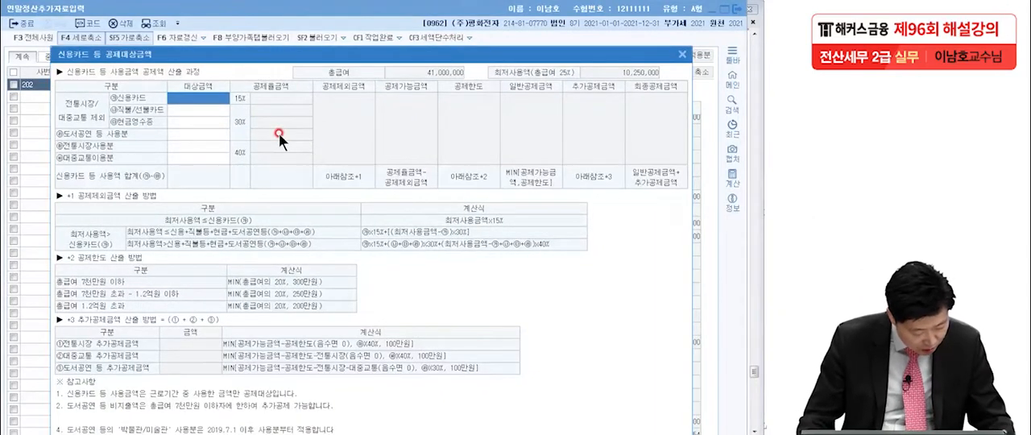
pyautogui.write('10,000,00')
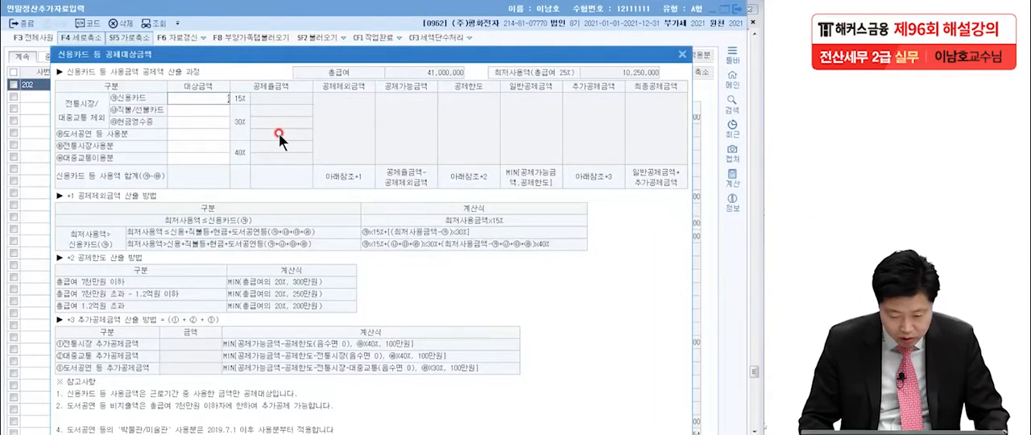
pyautogui.write('0')
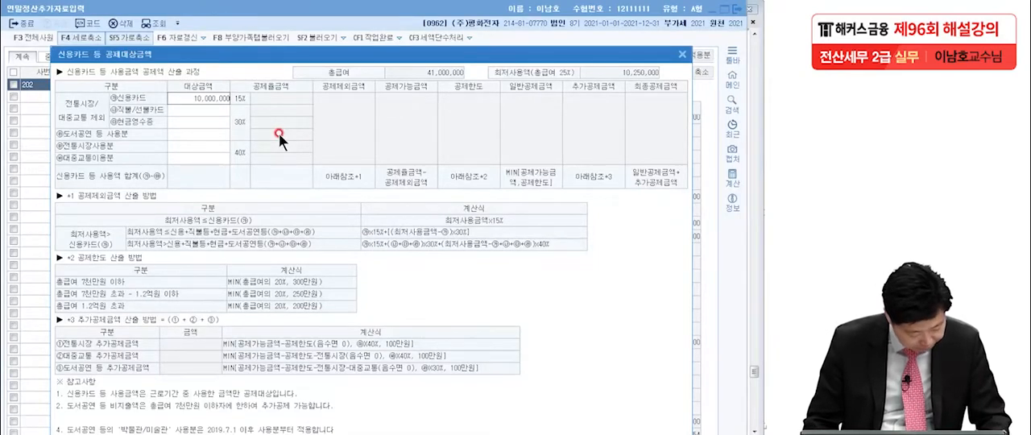
pyautogui.press('Return')
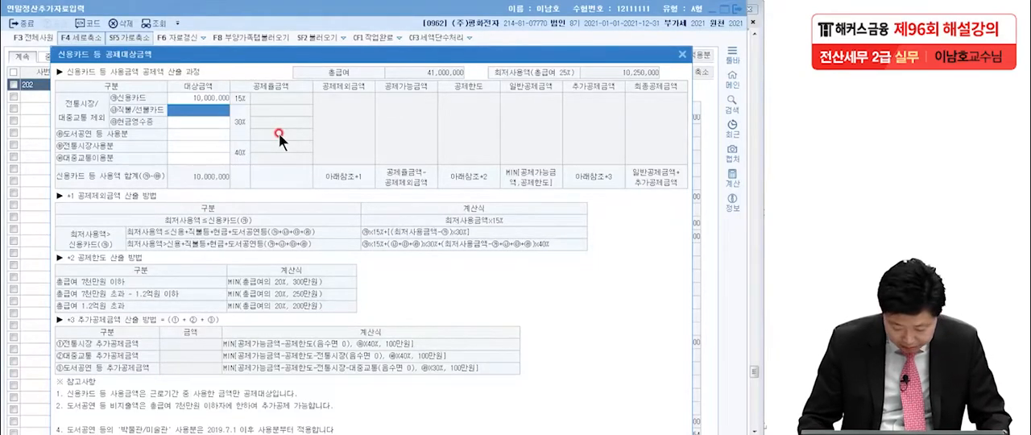
# Enter 1,500,000 for 직불/선불카드 and 300,000 for 현금영수증, and return to the 연말정산입력 form
pyautogui.write('1500000')
pyautogui.press('Return')
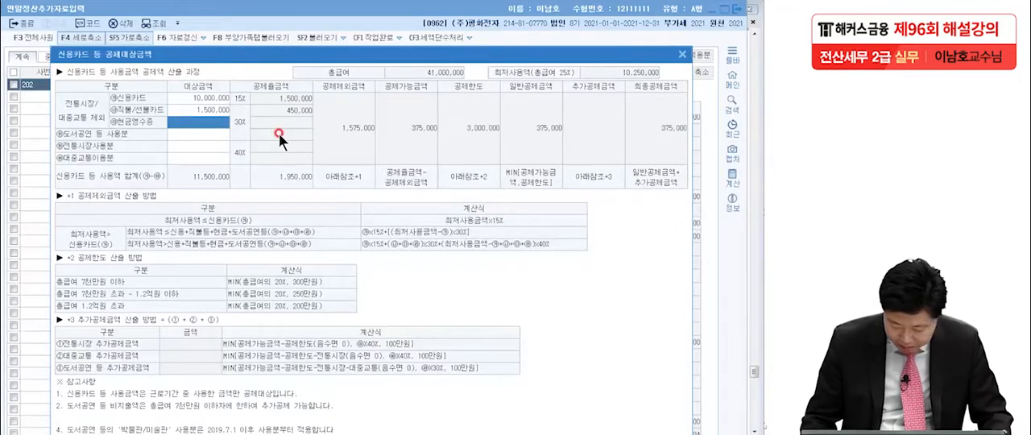
pyautogui.write('3000000')
pyautogui.press('Return')
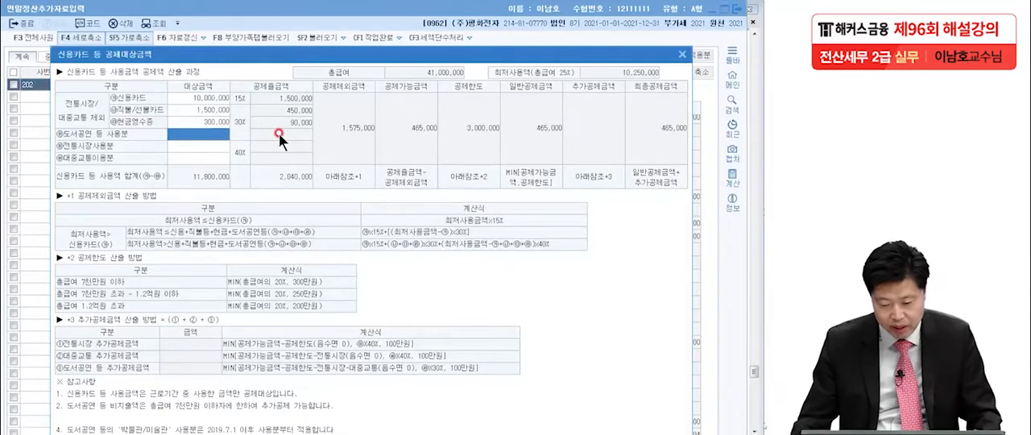
pyautogui.press('Escape')
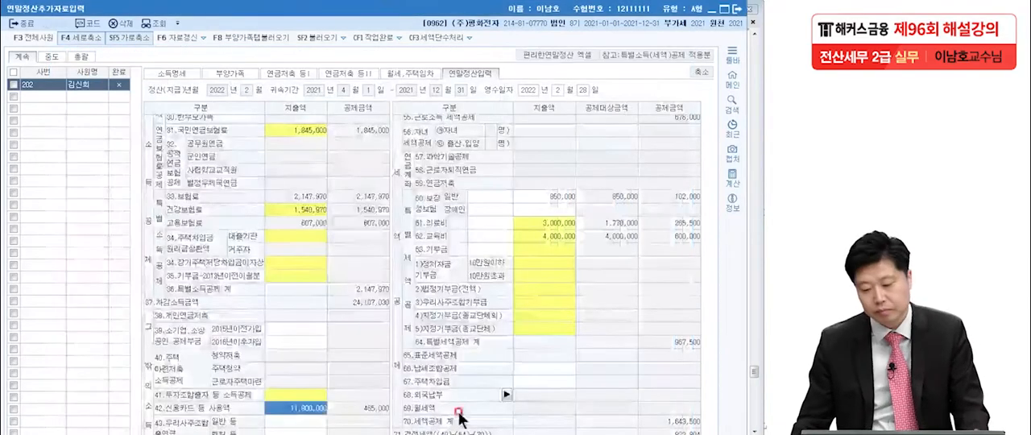
# Check the 월세액 명세 in the exam PDF and go to the first row of KcLep's 월세액 세액공제 명세 under 월세,주택임차
pyautogui.hotkey('alt', 'Tab')
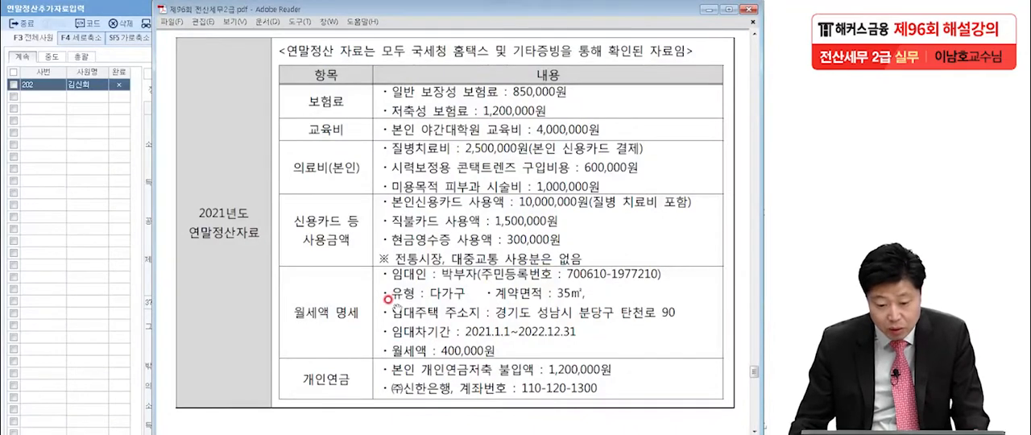
pyautogui.click(69, 244)
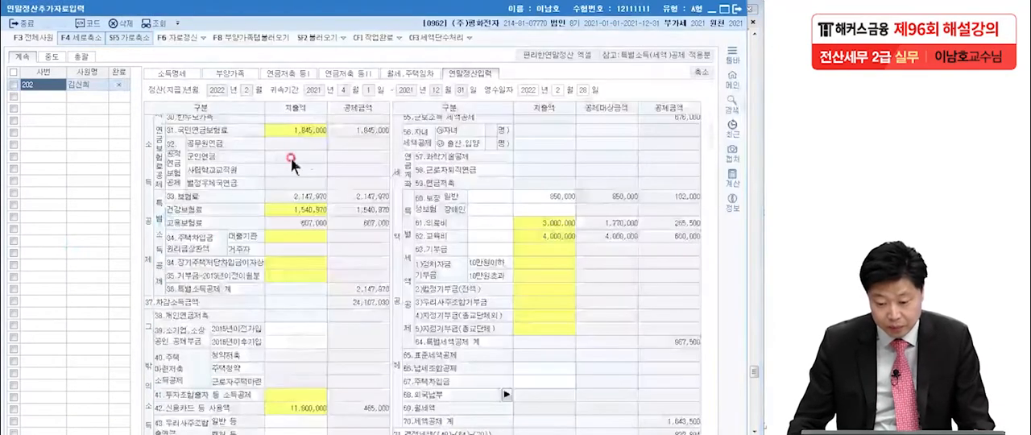
pyautogui.click(393, 73)
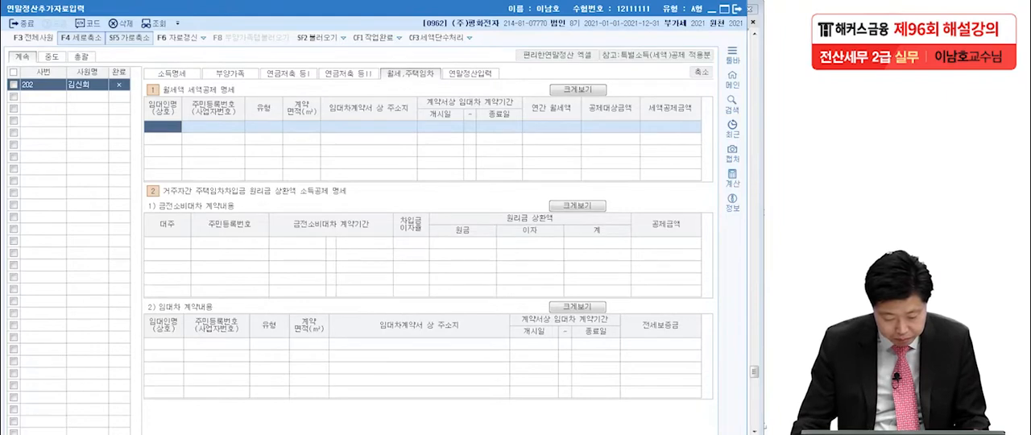
pyautogui.click(302, 434)
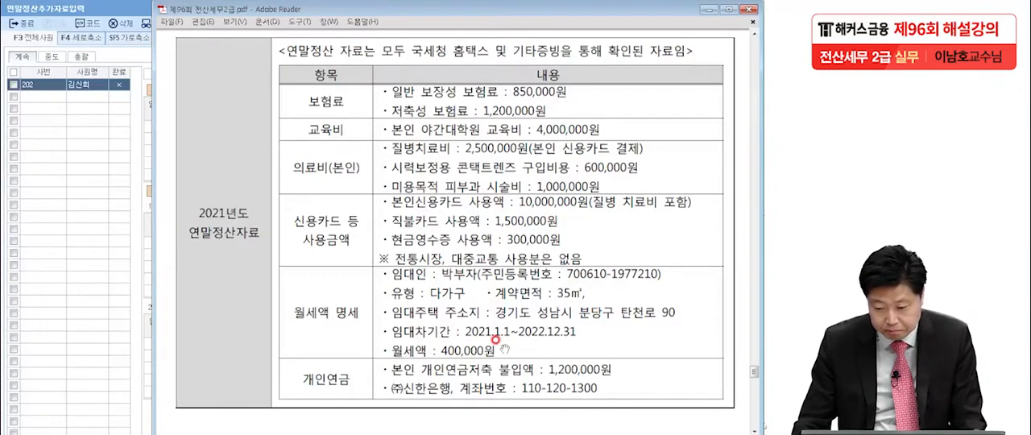
pyautogui.click(83, 306)
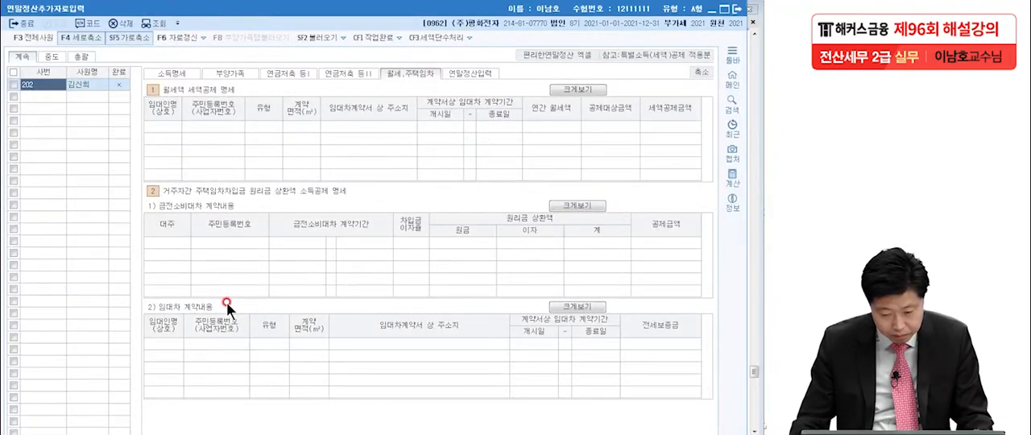
pyautogui.click(181, 137)
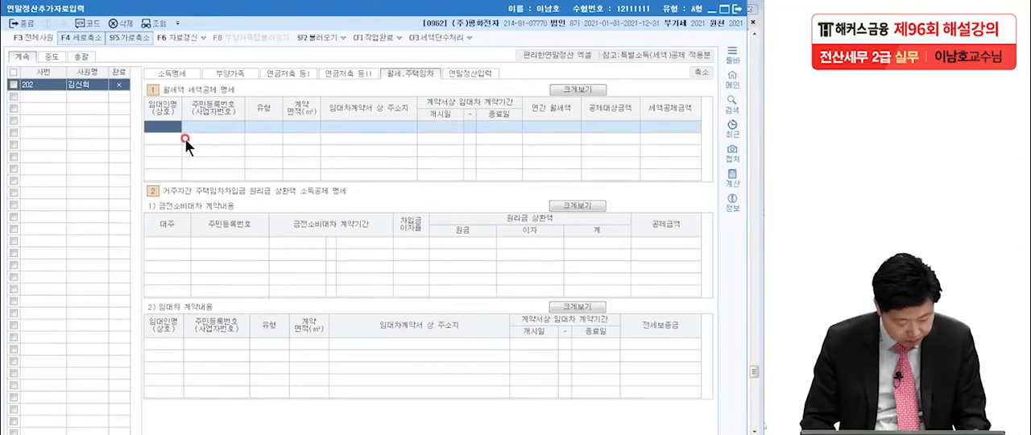
# Enter the landlord's name and resident registration number in the first row of the 월세액 세액공제 명세
pyautogui.write('박')
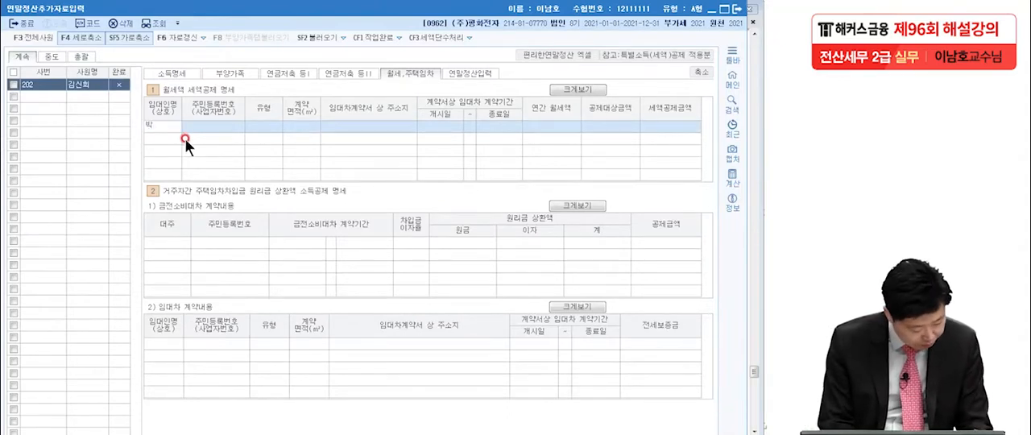
pyautogui.write('부자')
pyautogui.press('Return')
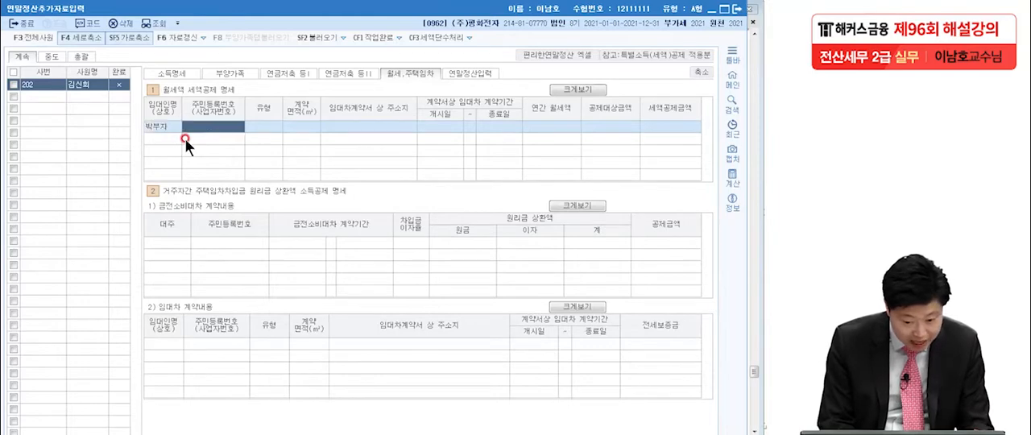
pyautogui.write('70061')
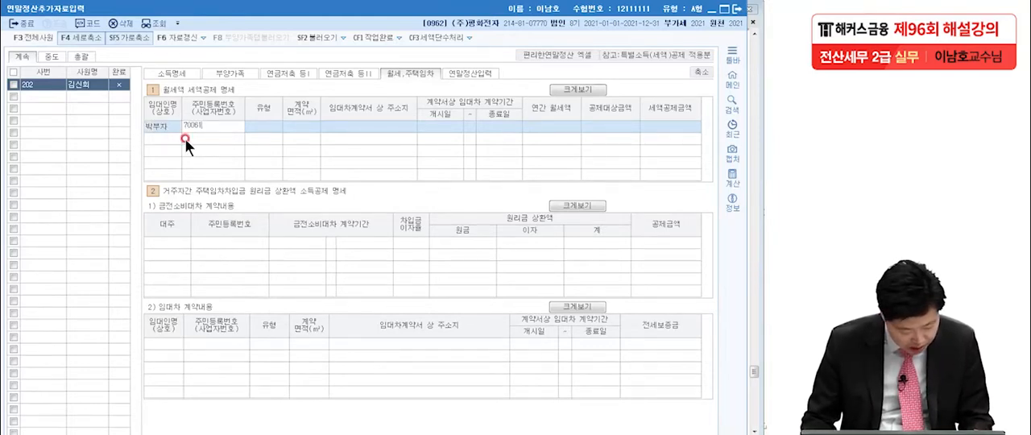
pyautogui.write('0-197')
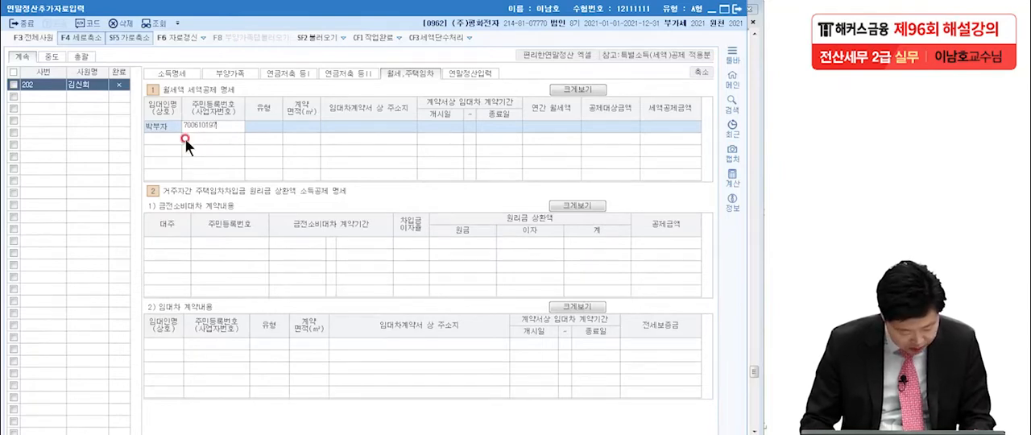
pyautogui.write('7210')
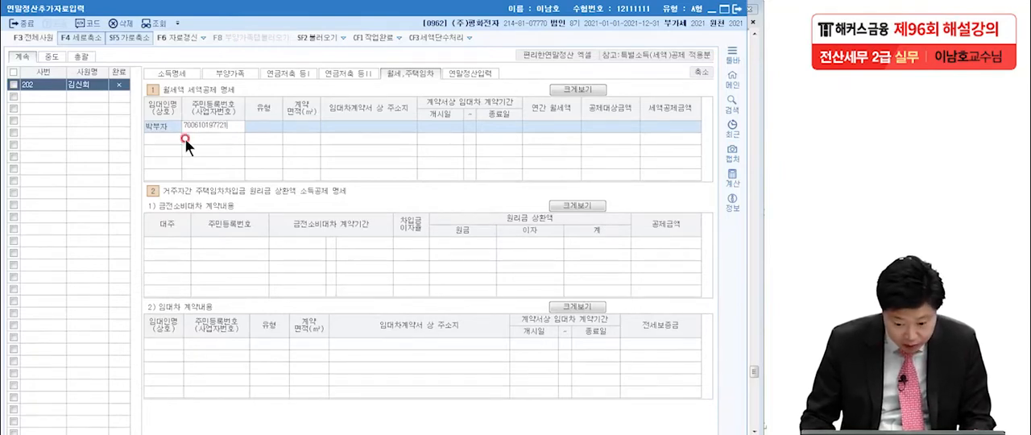
pyautogui.press('Return')
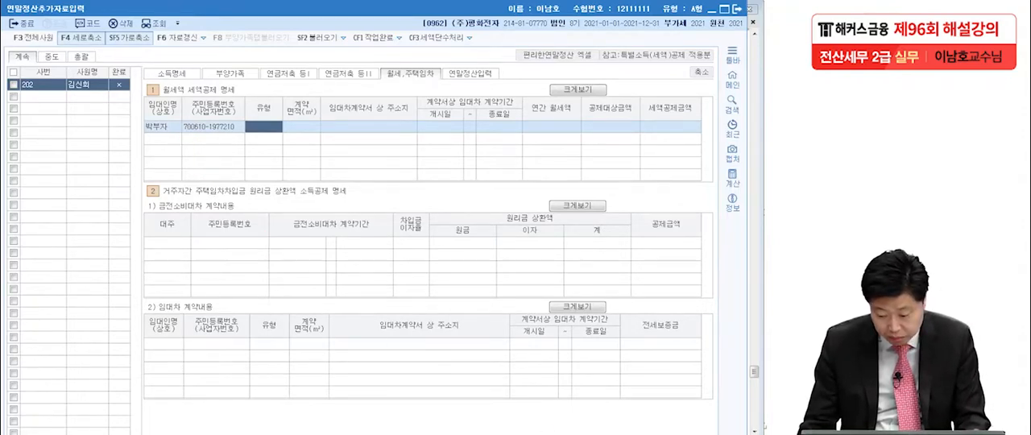
# Shrink the enlarged form, set the rental's 유형 to 다가구 and enter 35 as the 계약면적(㎡)
pyautogui.click(701, 72)
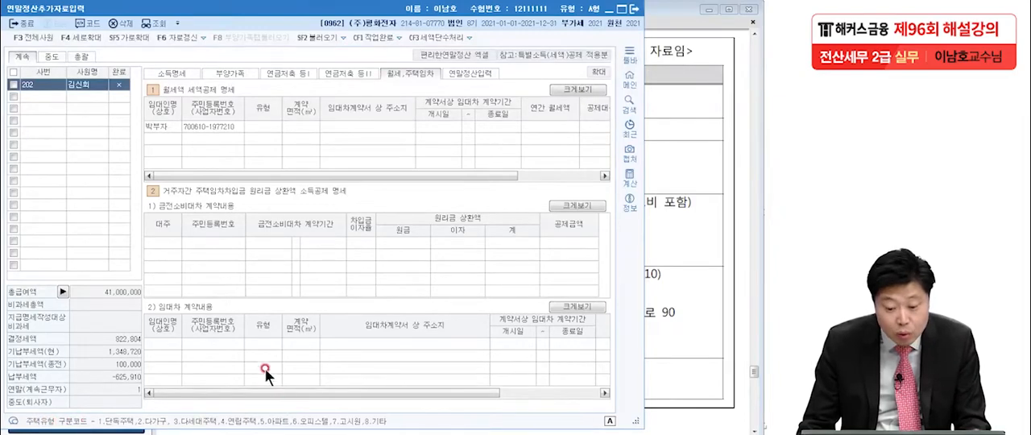
pyautogui.click(266, 127)
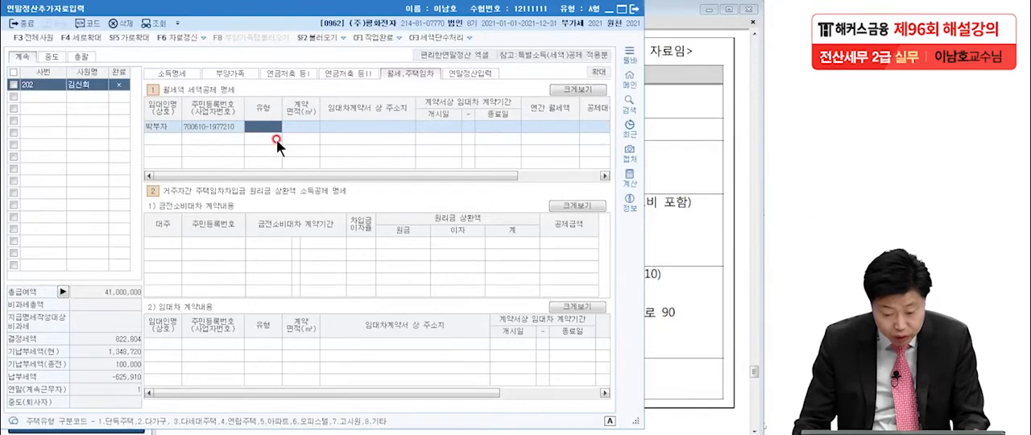
pyautogui.press('F2')
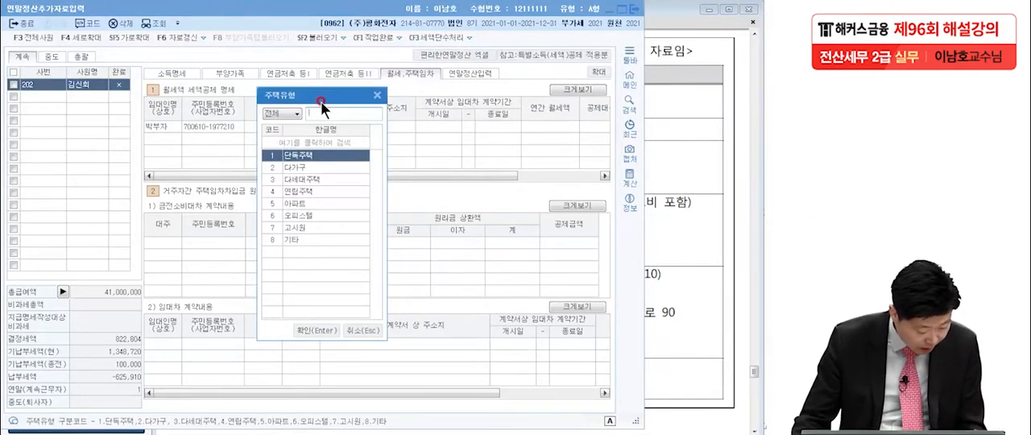
pyautogui.click(320, 168)
pyautogui.press('Return')
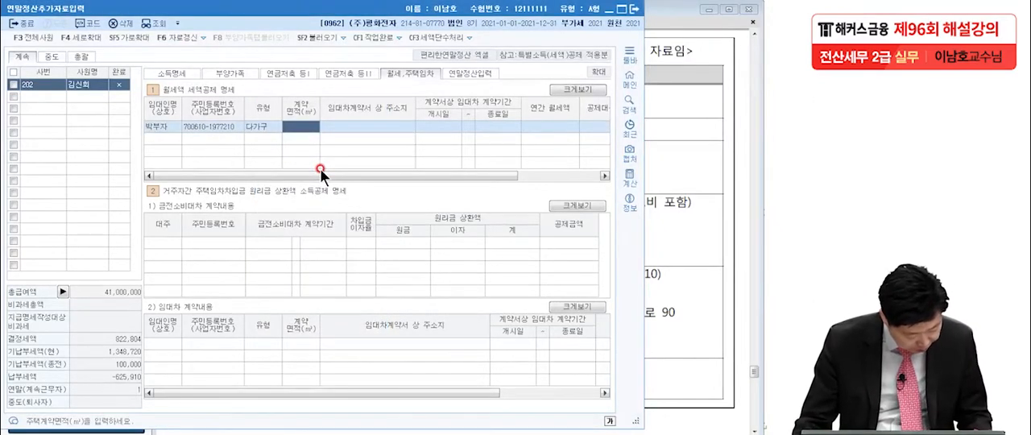
pyautogui.write('35')
pyautogui.press('Return')
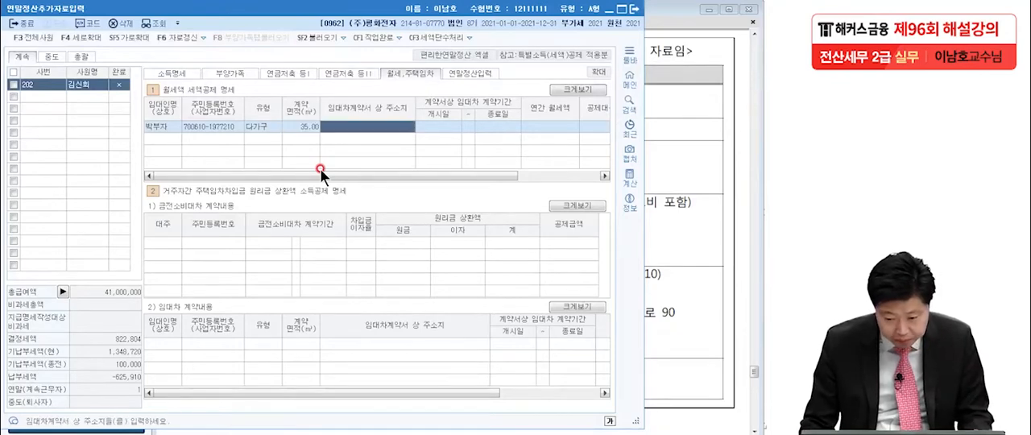
# Enter the rented home's full address as the 임대차계약서 상 주소지
pyautogui.write('경')
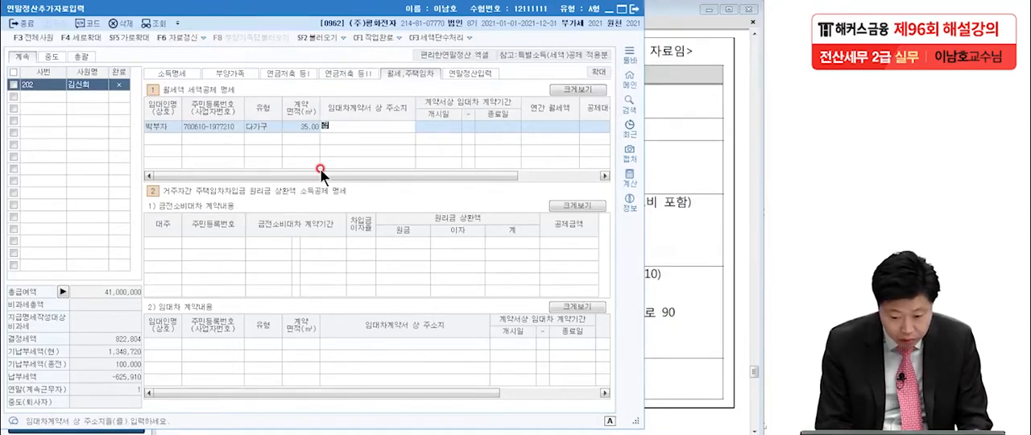
pyautogui.write('기도 성남')
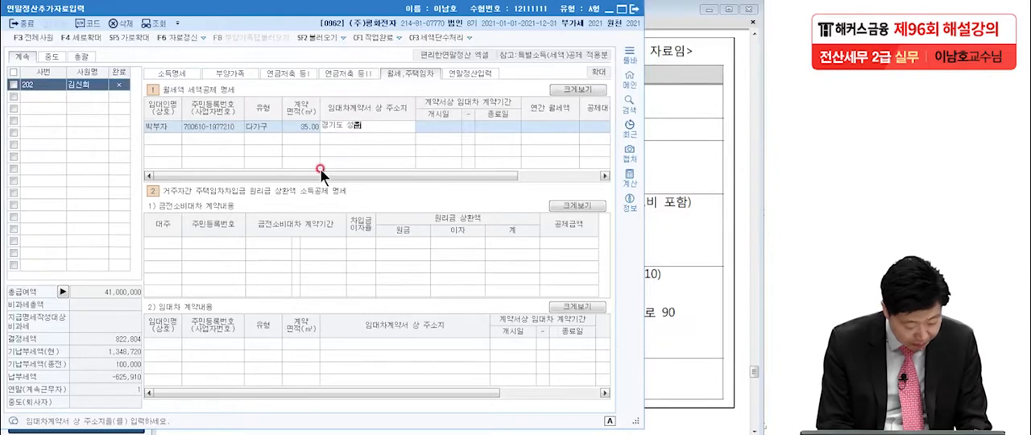
pyautogui.write('시 분당구')
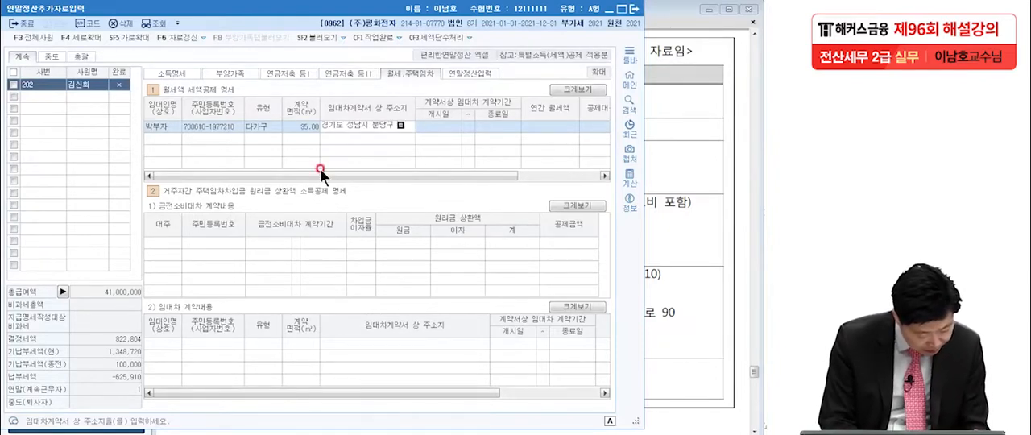
pyautogui.write(' 판천로')
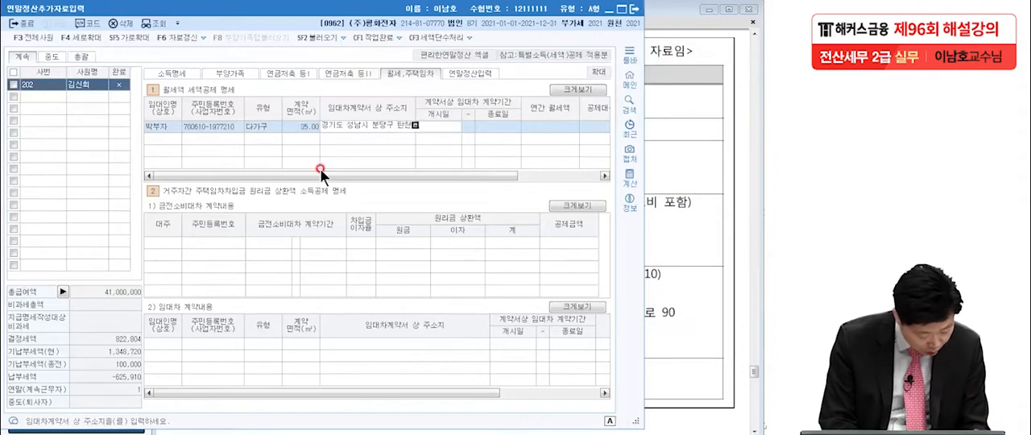
pyautogui.write(' 90')
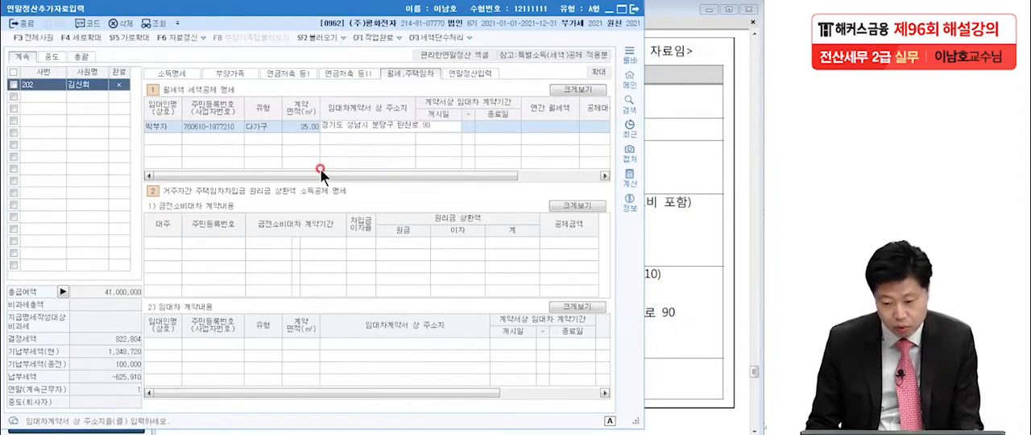
pyautogui.press('Return')
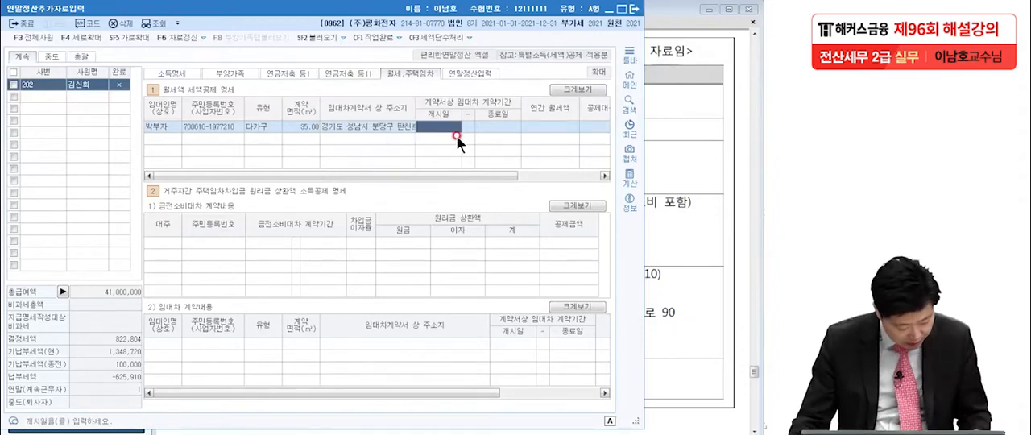
# Set the rental contract period in the 월세액 세액공제 명세 row to 2021-01-01 through 2022-12-31
pyautogui.write('202101')
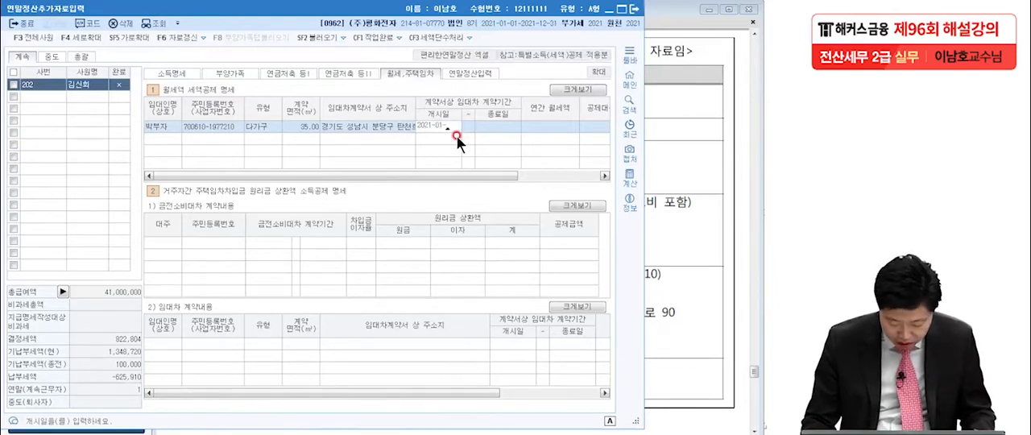
pyautogui.write('01')
pyautogui.write('20')
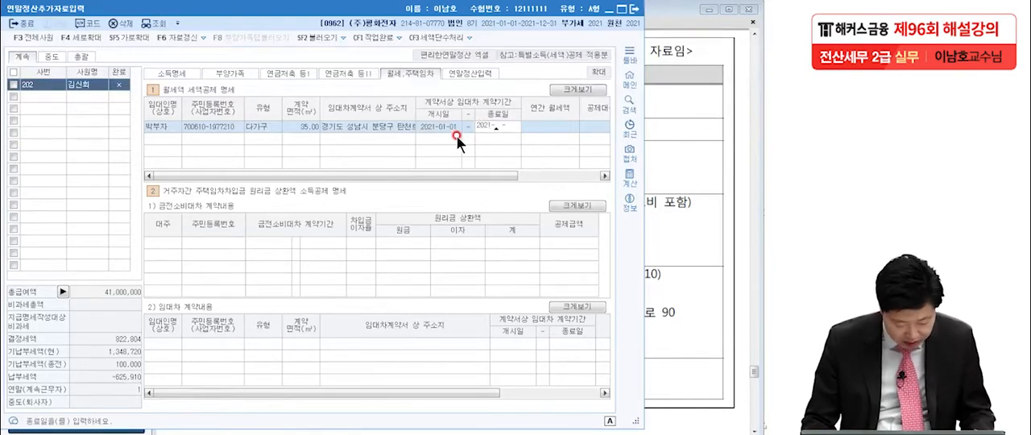
pyautogui.write('2')
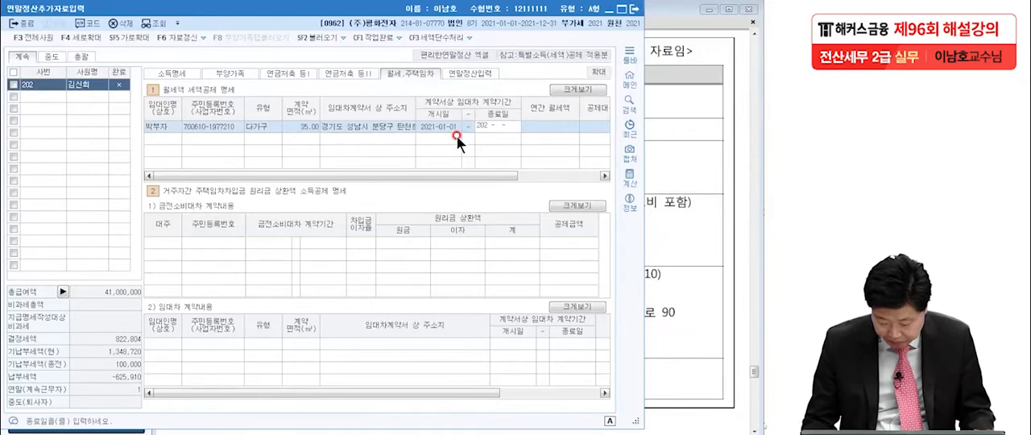
pyautogui.write('21231')
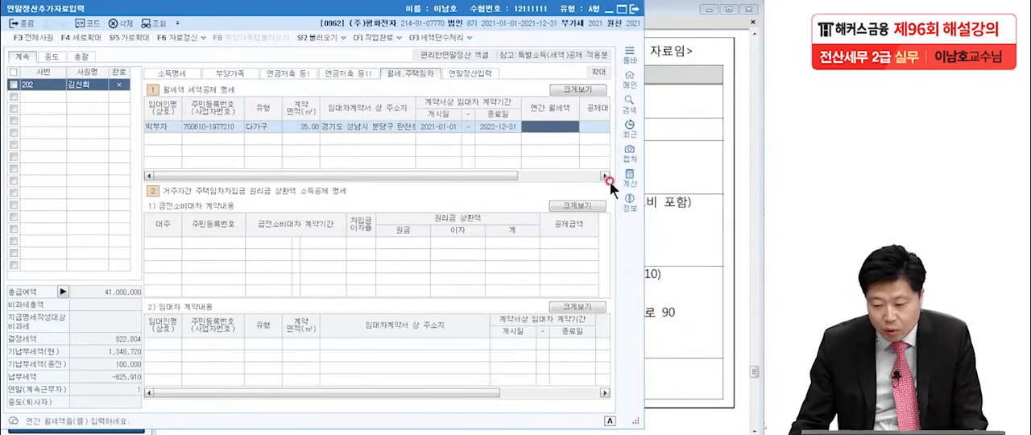
# Check the 월세액 명세 in the exam PDF, circling the 400,000원 rent, underlining the 2021.1.1 start date and noting × 12 beside it
pyautogui.click(681, 195)
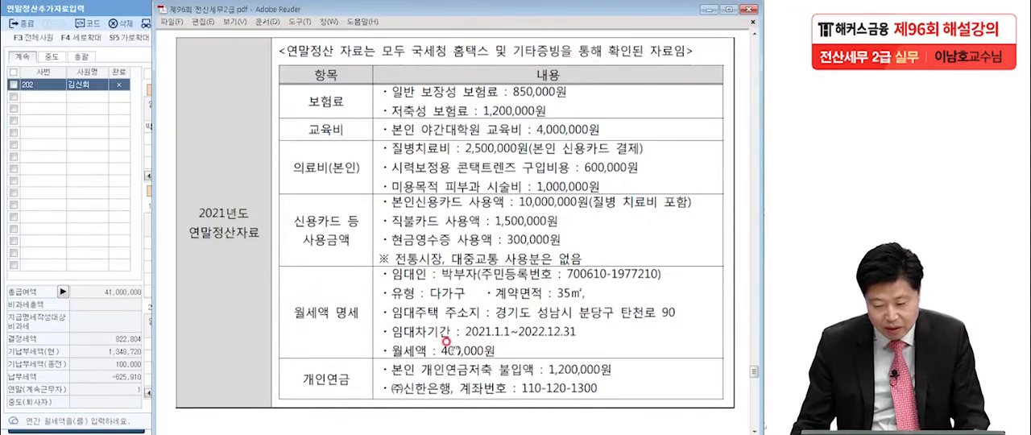
pyautogui.click(2, 124)
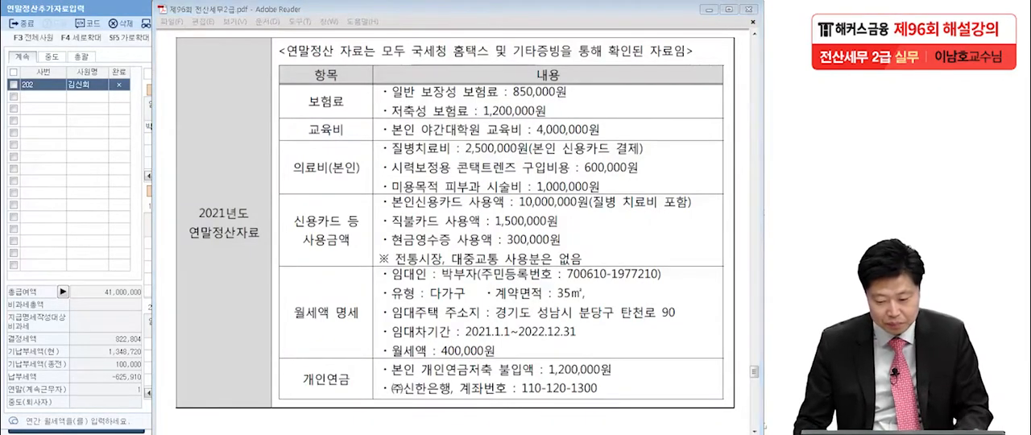
pyautogui.moveTo(516, 354)
pyautogui.mouseDown()
pyautogui.moveTo(439, 359)
pyautogui.moveTo(530, 375)
pyautogui.mouseUp()
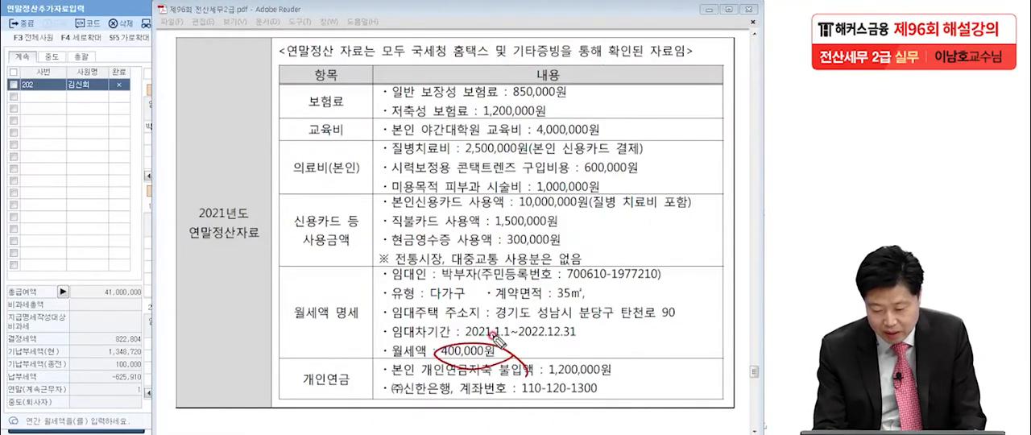
pyautogui.moveTo(477, 345); pyautogui.dragTo(517, 344)
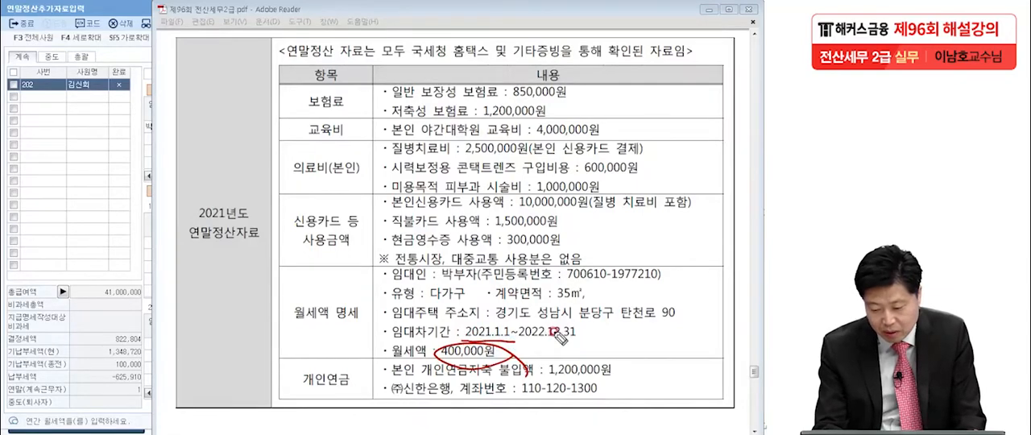
pyautogui.rightClick(689, 306)
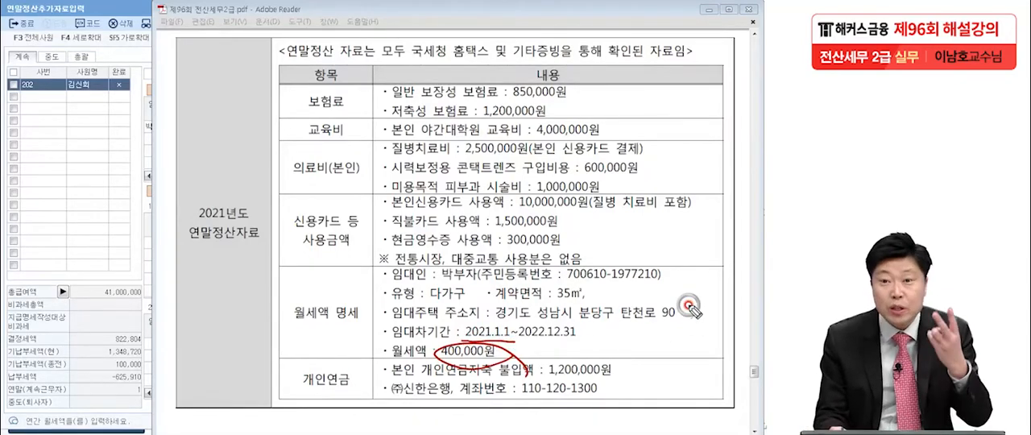
pyautogui.moveTo(543, 348)
pyautogui.mouseDown()
pyautogui.moveTo(557, 365)
pyautogui.moveTo(540, 367)
pyautogui.mouseUp()
pyautogui.moveTo(576, 346)
pyautogui.mouseDown()
pyautogui.moveTo(574, 367)
pyautogui.moveTo(607, 359)
pyautogui.mouseUp()
pyautogui.moveTo(614, 377)
pyautogui.mouseDown()
pyautogui.moveTo(586, 374)
pyautogui.moveTo(638, 381)
pyautogui.mouseUp()
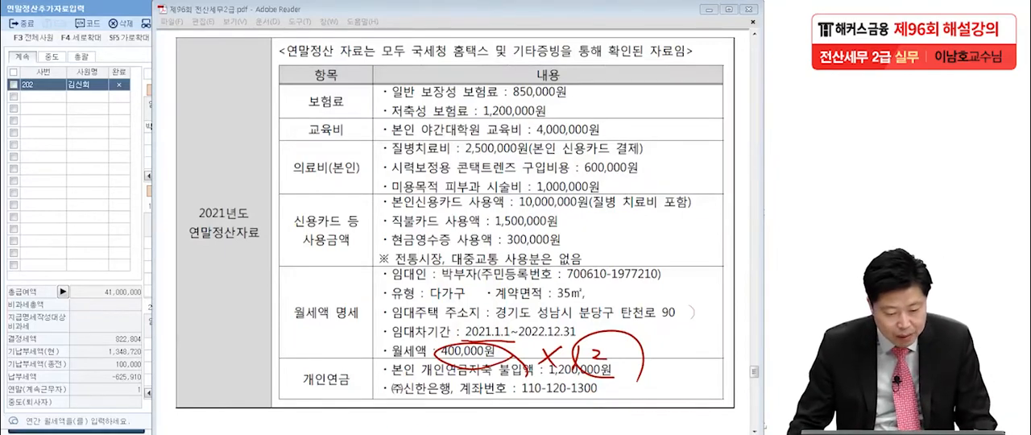
# Enter 4,800,000 as the 연간 월세액 in KcLep's first rent row and show its 공제대상금액 and 세액공제금액
pyautogui.click(21, 199)
pyautogui.click(555, 126)
pyautogui.click(554, 122)
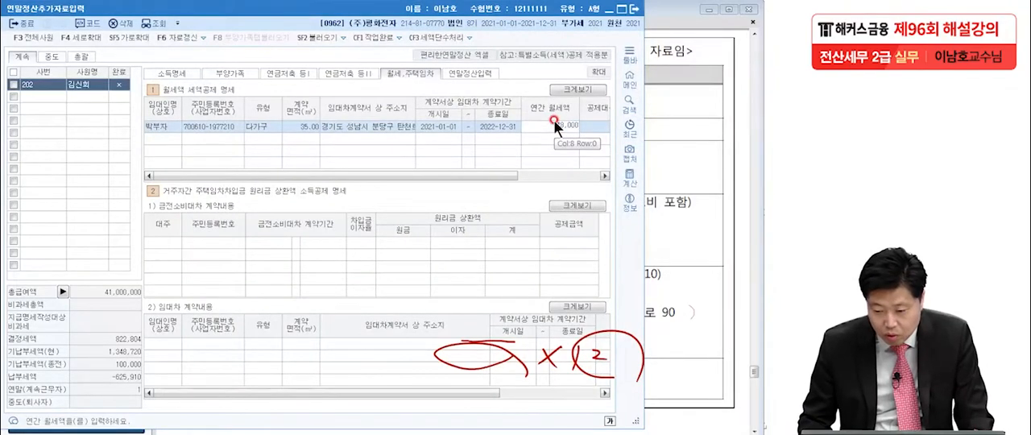
pyautogui.press('Return')
pyautogui.click(512, 177)
pyautogui.moveTo(511, 177); pyautogui.dragTo(599, 182)
pyautogui.click(504, 125)
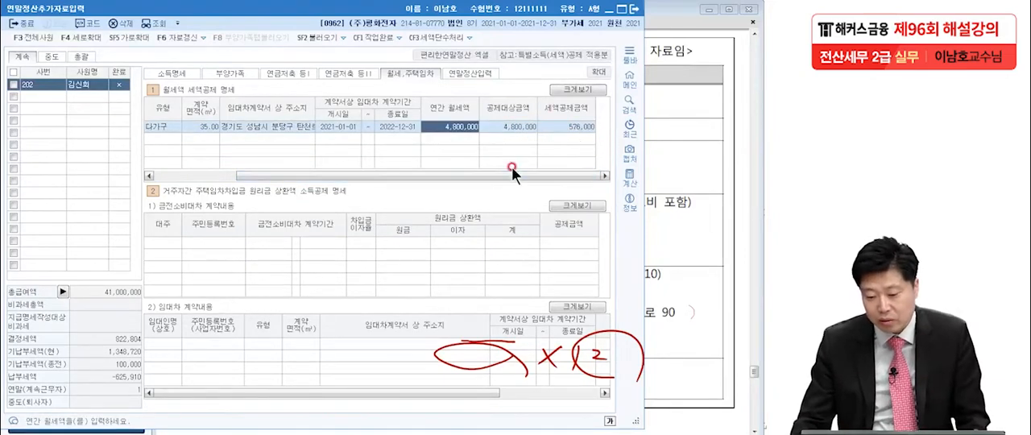
# Review the 69.월세액 line and the tax credit amounts in 연말정산입력, first enlarged and then at normal size
pyautogui.click(470, 74)
pyautogui.click(600, 73)
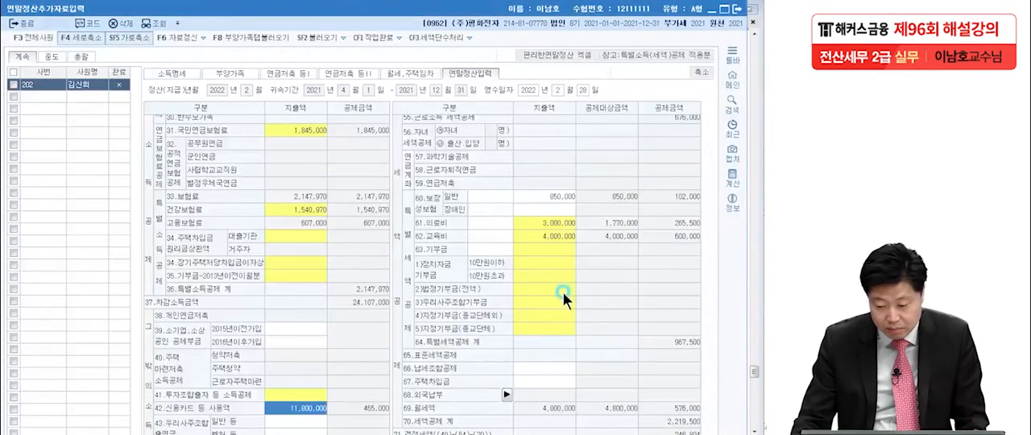
pyautogui.click(562, 290)
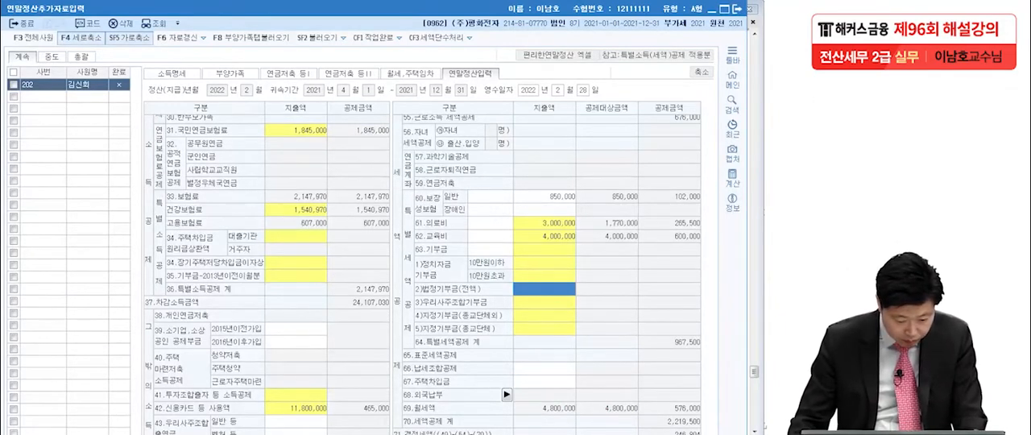
pyautogui.click(698, 71)
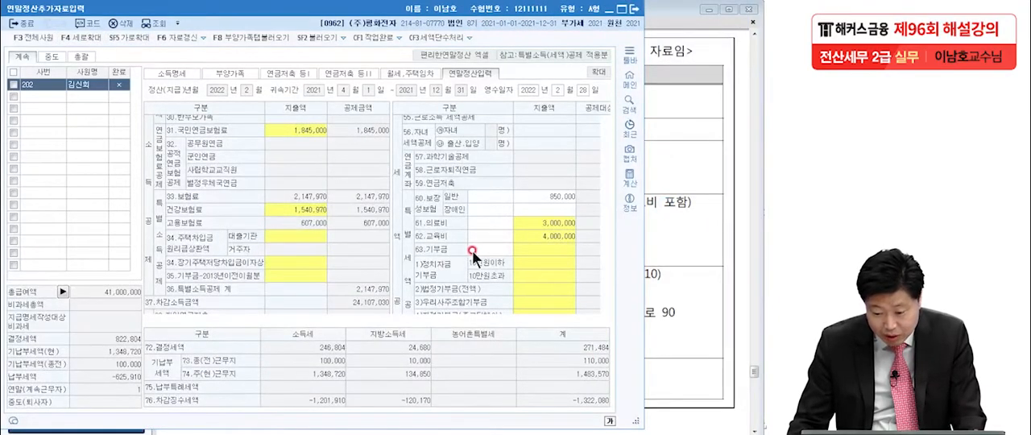
pyautogui.scroll(-5, 548, 255)
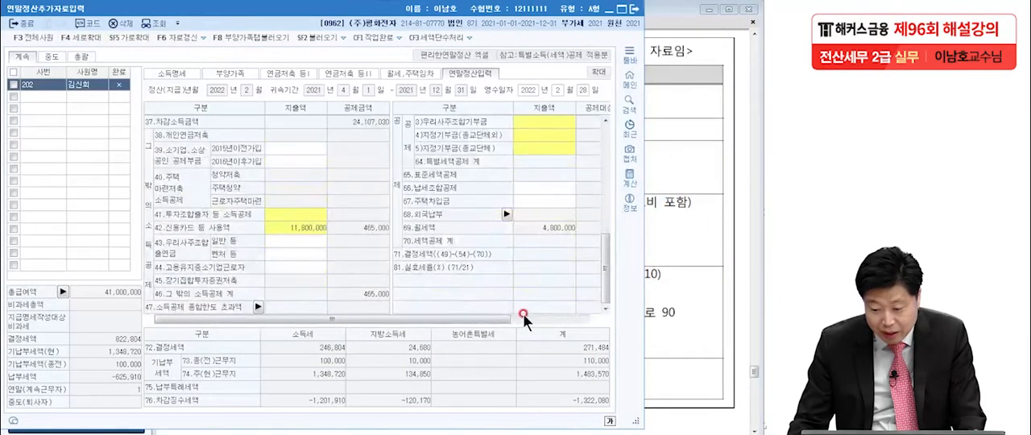
pyautogui.moveTo(496, 324); pyautogui.dragTo(599, 320)
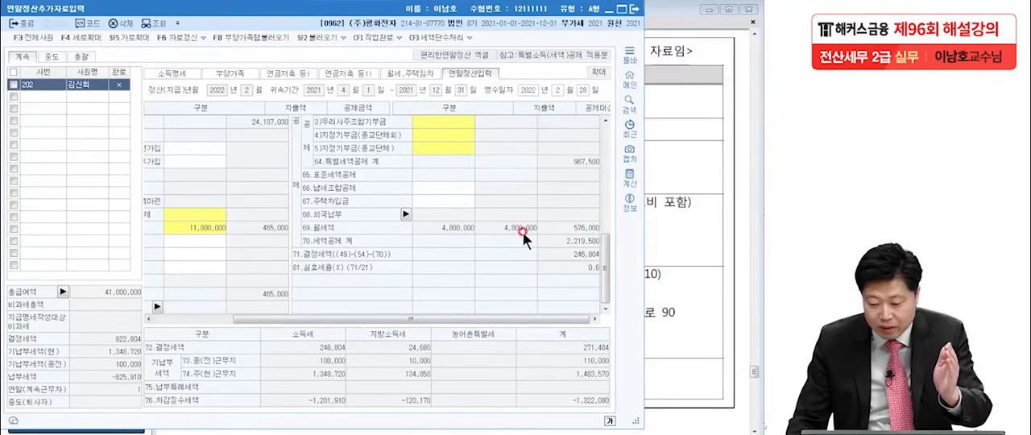
# Look back at the exam PDF's 2021 year-end settlement data and open employee 202's 부양가족 details in KcLep
pyautogui.click(659, 236)
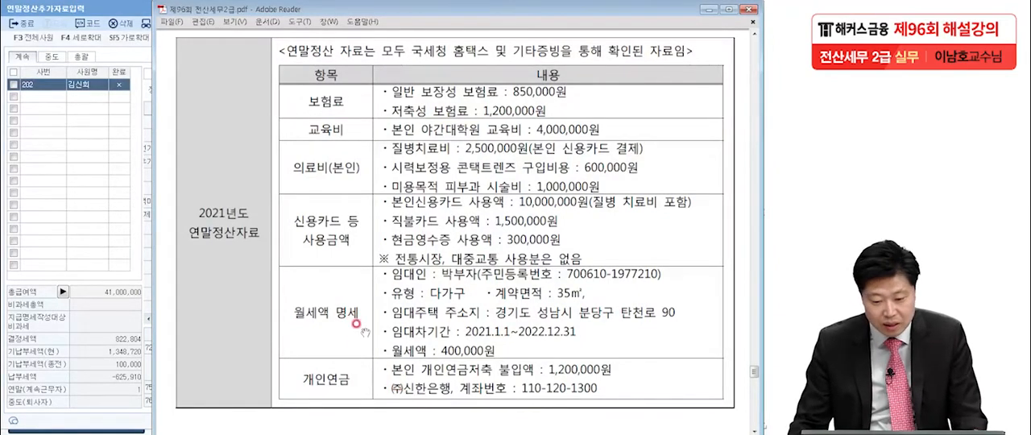
pyautogui.click(80, 85)
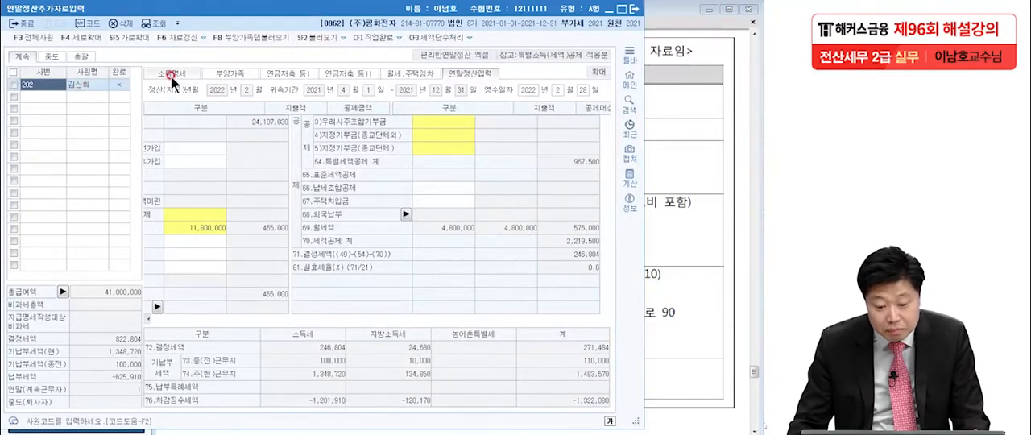
pyautogui.click(218, 72)
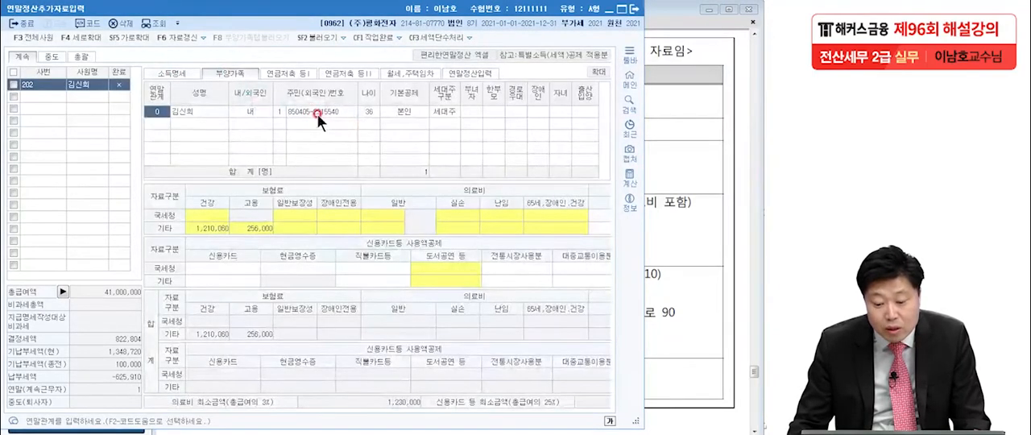
# Handwrite the dates 2000.12/31 and 2001.1/1 over the exam PDF, underline both and clear the markings
pyautogui.click(644, 188)
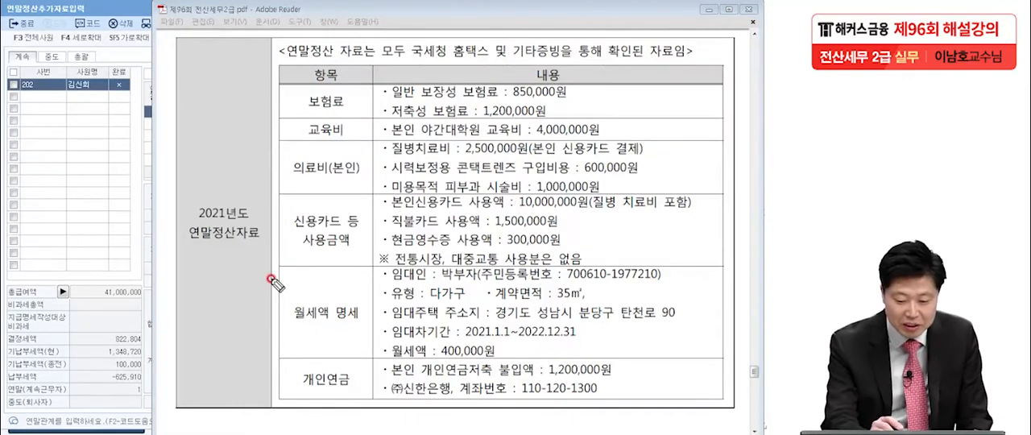
pyautogui.moveTo(118, 95)
pyautogui.mouseDown()
pyautogui.moveTo(183, 105)
pyautogui.moveTo(246, 85)
pyautogui.moveTo(282, 123)
pyautogui.mouseUp()
pyautogui.moveTo(299, 88); pyautogui.dragTo(303, 115)
pyautogui.moveTo(94, 144); pyautogui.dragTo(313, 122)
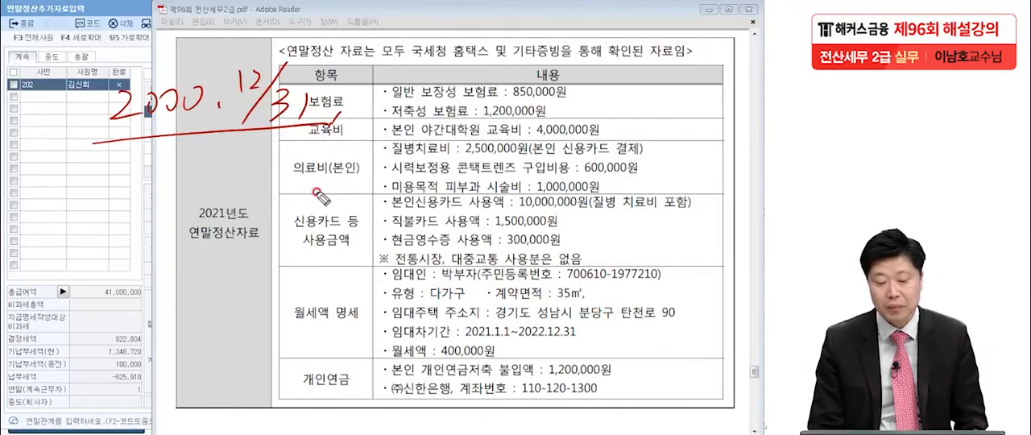
pyautogui.moveTo(94, 245)
pyautogui.mouseDown()
pyautogui.moveTo(120, 269)
pyautogui.moveTo(135, 247)
pyautogui.mouseUp()
pyautogui.moveTo(166, 248); pyautogui.dragTo(182, 265)
pyautogui.click(203, 259)
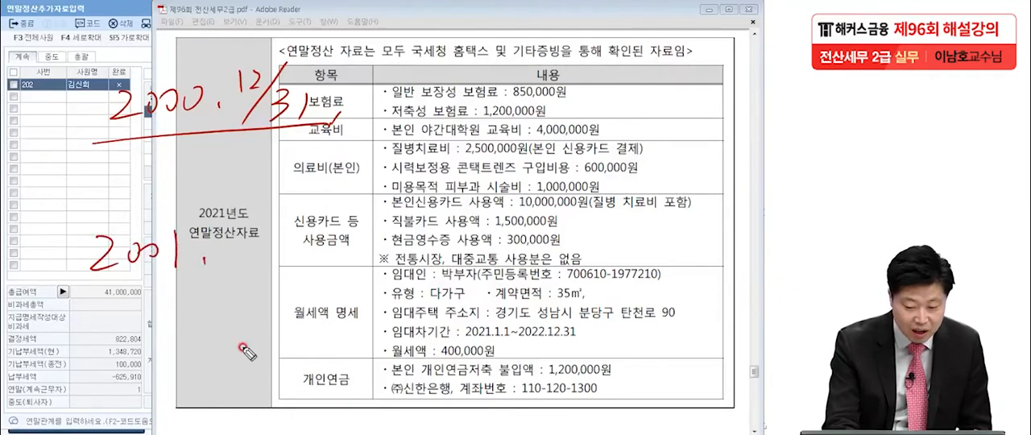
pyautogui.moveTo(234, 209); pyautogui.dragTo(234, 242)
pyautogui.moveTo(288, 207); pyautogui.dragTo(252, 265)
pyautogui.moveTo(301, 234); pyautogui.dragTo(294, 259)
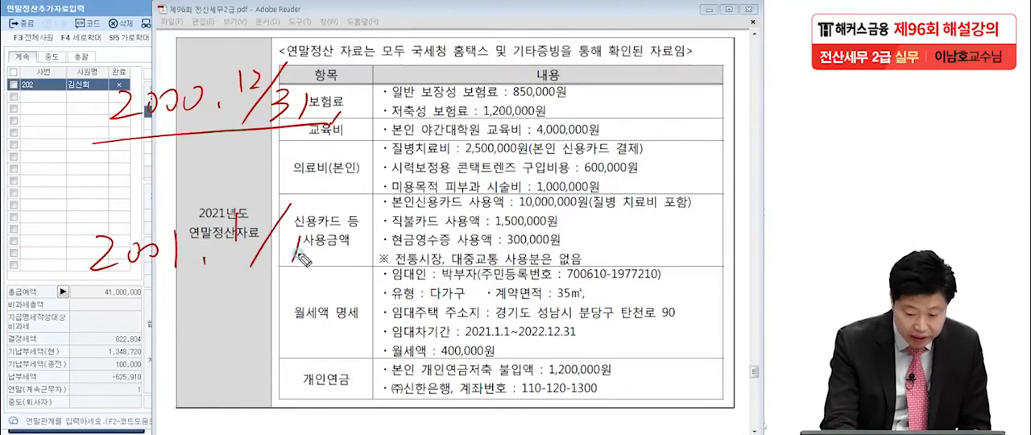
pyautogui.moveTo(66, 300); pyautogui.dragTo(338, 274)
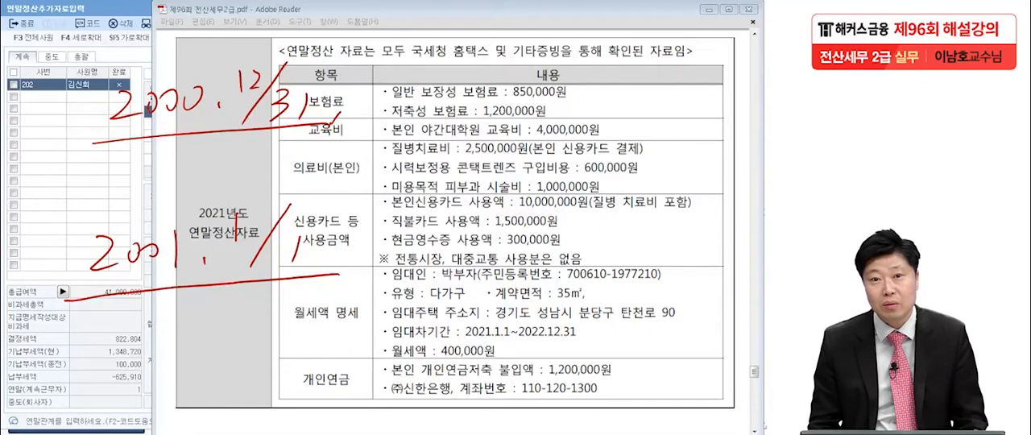
pyautogui.moveTo(84, 151); pyautogui.dragTo(318, 132)
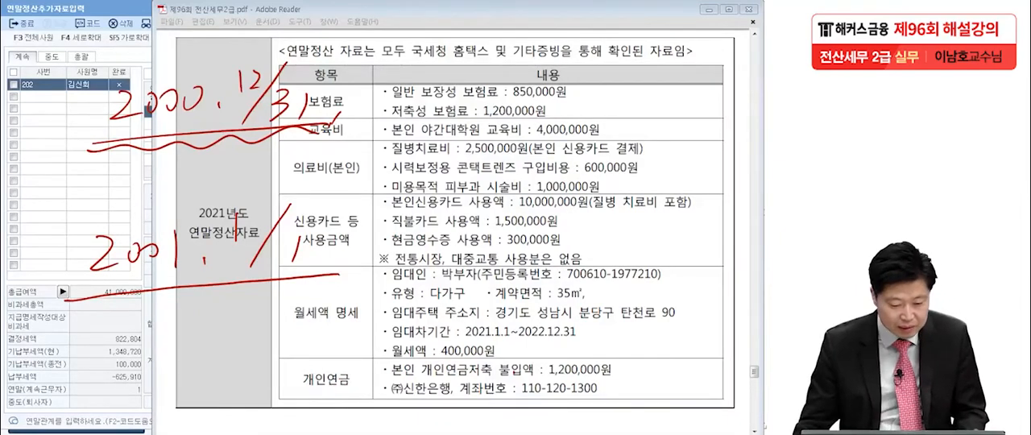
pyautogui.press('Escape')
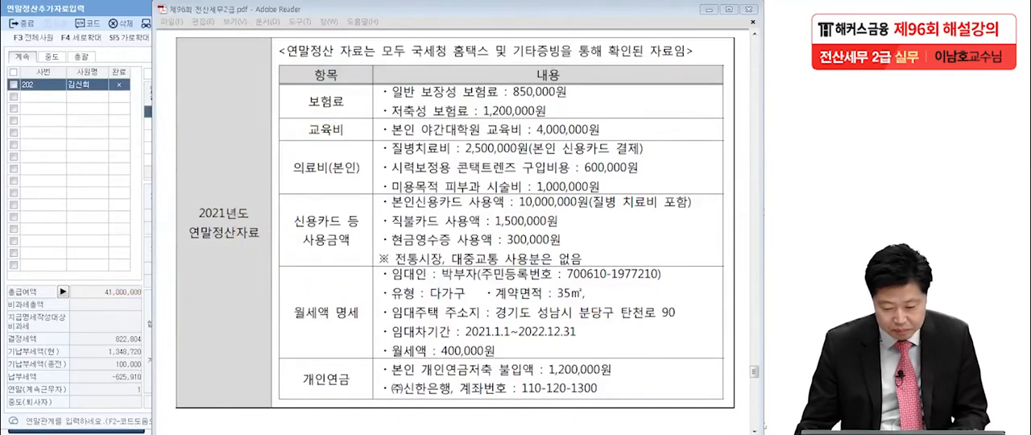
# Mark 개인 and 연금저축 불입액 in the exam PDF's 개인연금 row, strike out 개인 and handwrite 연금저축 beside the row's label
pyautogui.moveTo(420, 373); pyautogui.dragTo(441, 374)
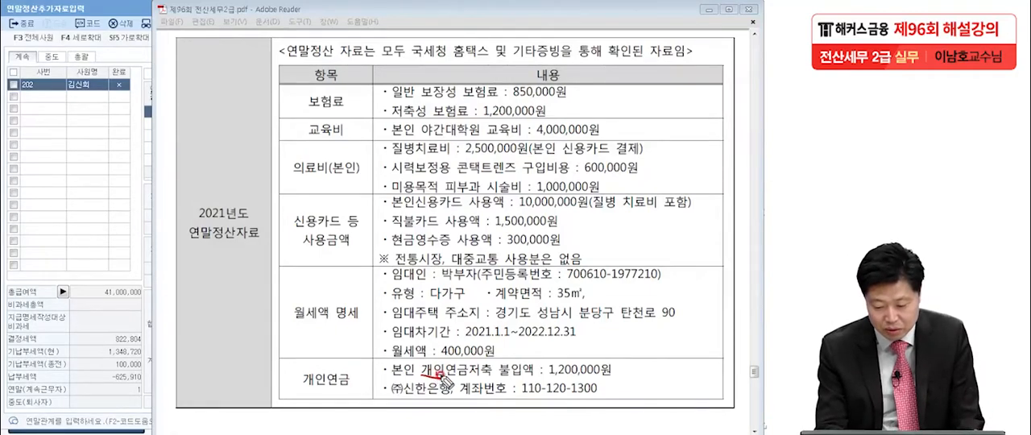
pyautogui.moveTo(435, 377)
pyautogui.mouseDown()
pyautogui.moveTo(463, 345)
pyautogui.moveTo(568, 298)
pyautogui.mouseUp()
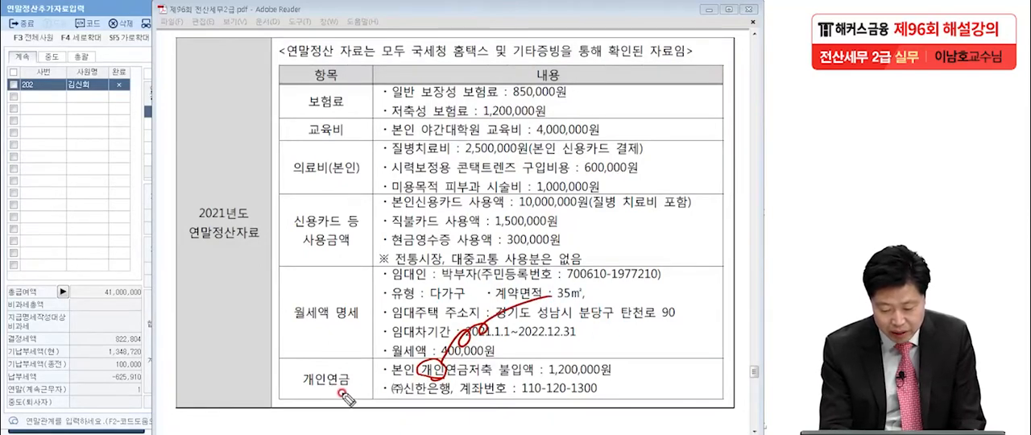
pyautogui.moveTo(288, 398); pyautogui.dragTo(357, 365)
pyautogui.moveTo(203, 364)
pyautogui.mouseDown()
pyautogui.moveTo(224, 397)
pyautogui.moveTo(234, 367)
pyautogui.moveTo(271, 391)
pyautogui.moveTo(284, 354)
pyautogui.moveTo(295, 395)
pyautogui.mouseUp()
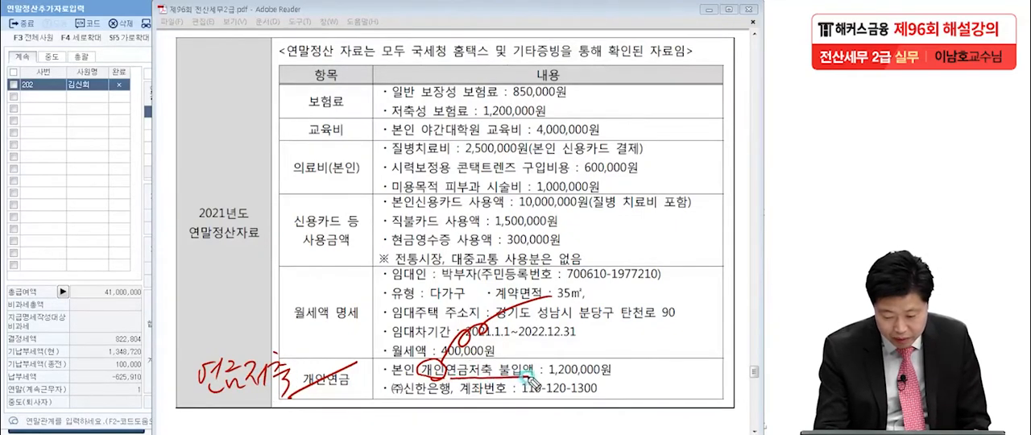
pyautogui.moveTo(423, 371); pyautogui.dragTo(443, 372)
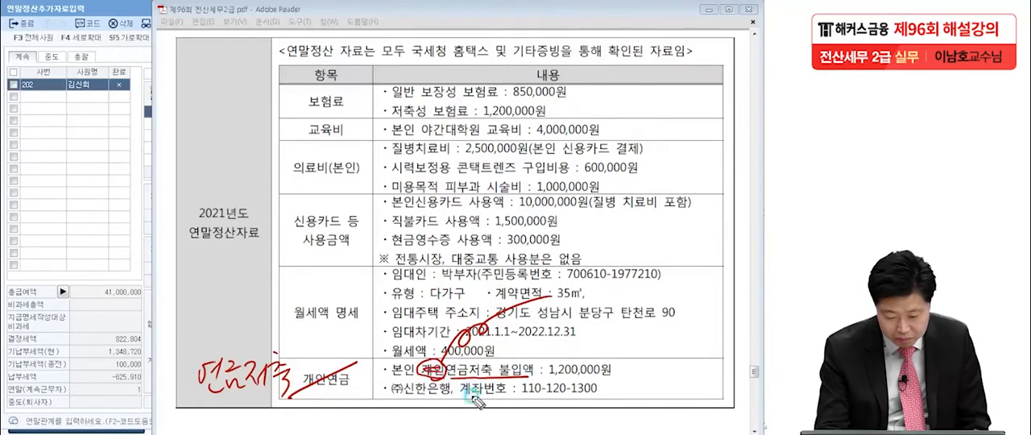
# Handwrite the note (2019년 가입) after the account number in the exam PDF's 개인연금 row
pyautogui.moveTo(616, 383); pyautogui.dragTo(613, 395)
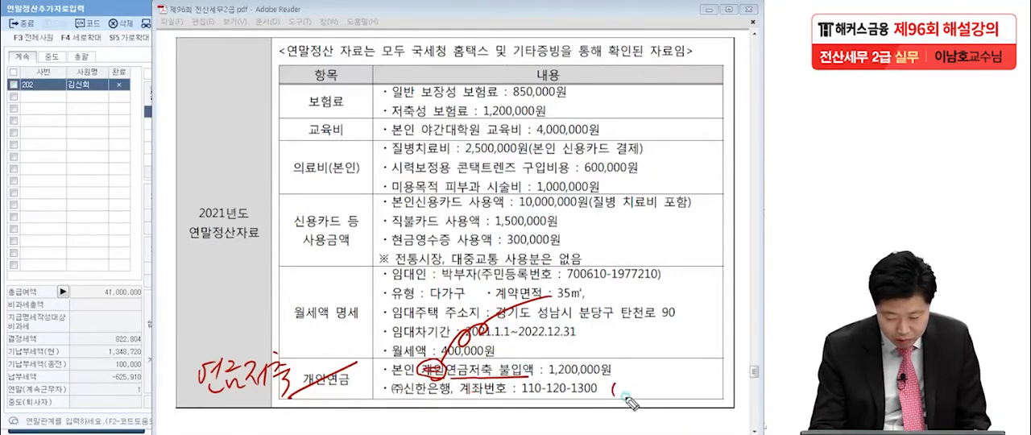
pyautogui.moveTo(710, 376); pyautogui.dragTo(710, 401)
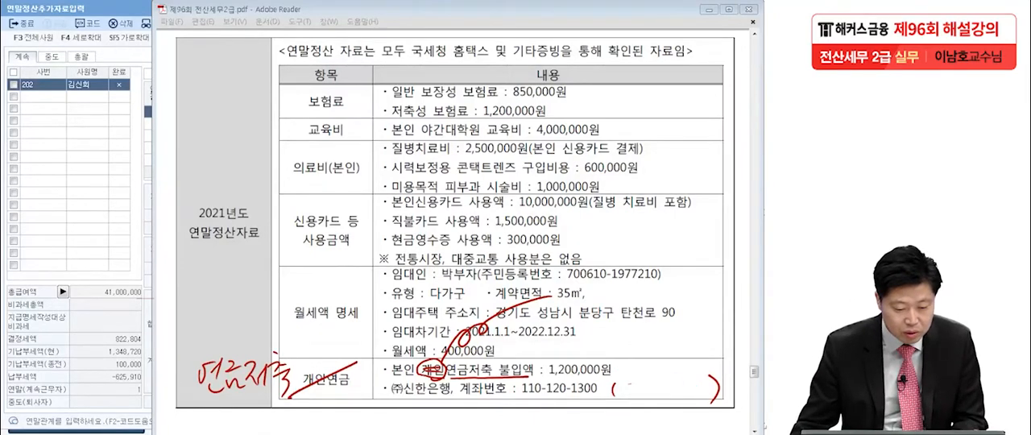
pyautogui.moveTo(618, 385)
pyautogui.mouseDown()
pyautogui.moveTo(666, 395)
pyautogui.moveTo(693, 385)
pyautogui.moveTo(699, 398)
pyautogui.mouseUp()
pyautogui.moveTo(690, 348)
pyautogui.mouseDown()
pyautogui.moveTo(706, 369)
pyautogui.moveTo(717, 362)
pyautogui.mouseUp()
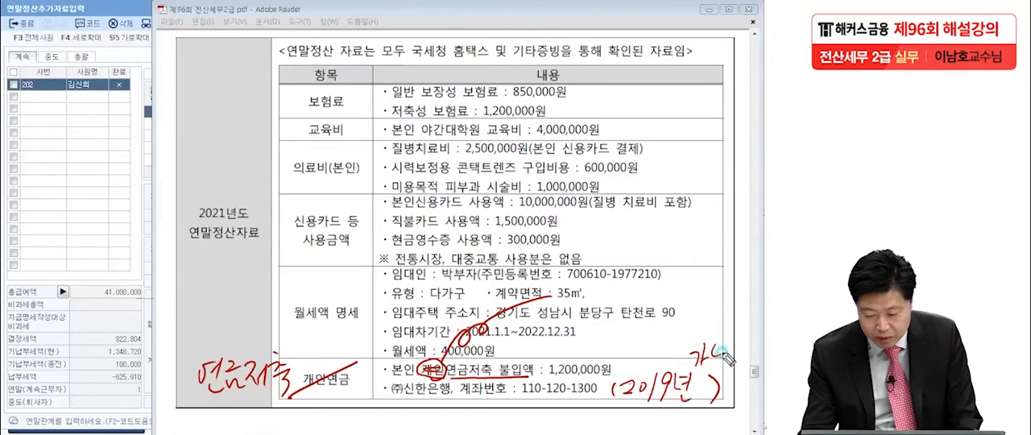
pyautogui.moveTo(726, 330)
pyautogui.mouseDown()
pyautogui.moveTo(736, 343)
pyautogui.moveTo(719, 391)
pyautogui.mouseUp()
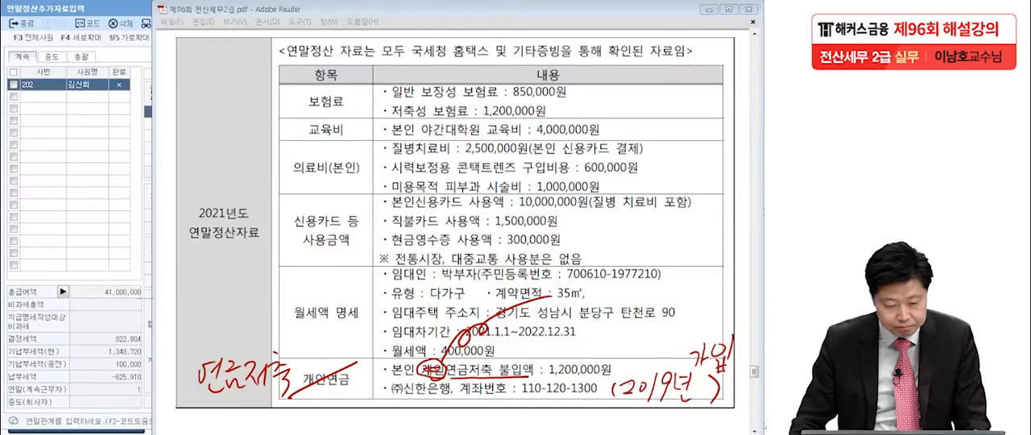
# Switch to KcLep and add a 2.연금저축 entry with (주)신한은행 (code 308) in employee 202's 연금저축계좌 section
pyautogui.click(64, 193)
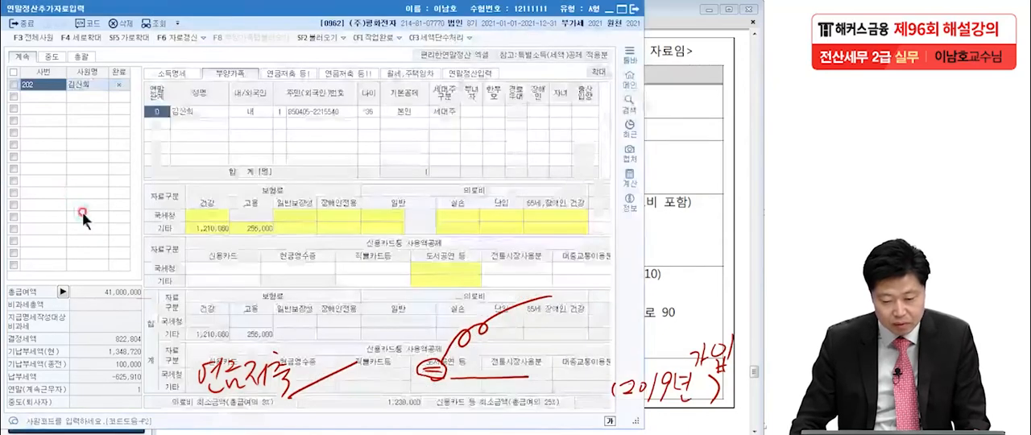
pyautogui.click(284, 70)
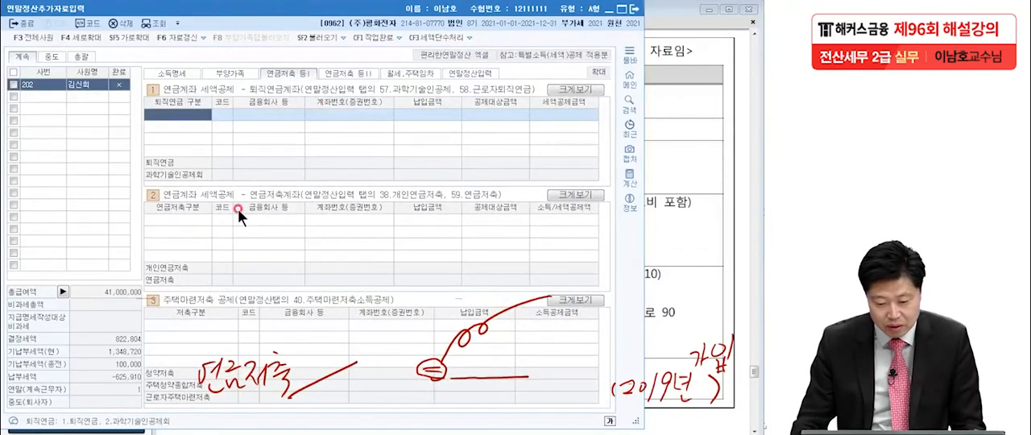
pyautogui.click(200, 223)
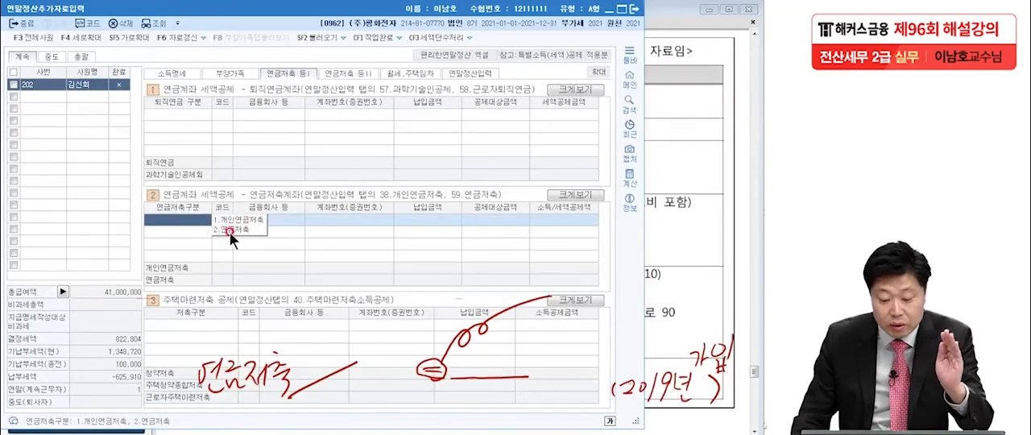
pyautogui.click(230, 230)
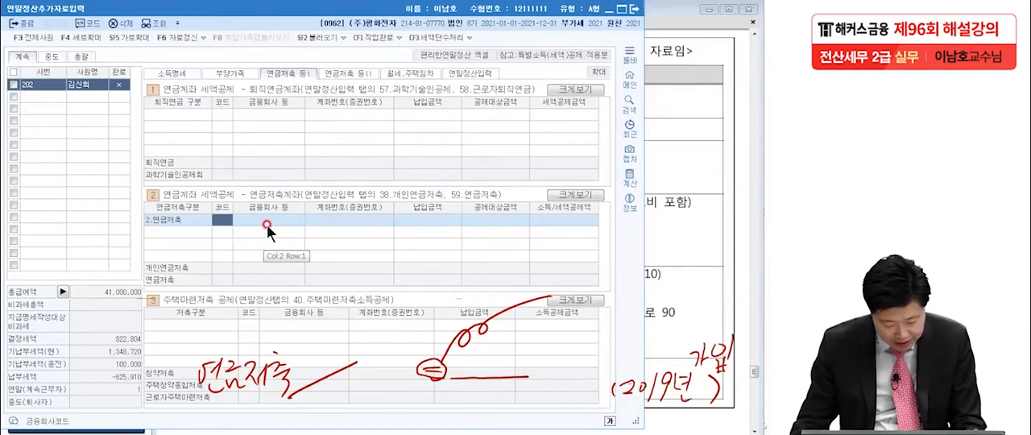
pyautogui.doubleClick(267, 224)
pyautogui.write('신한은')
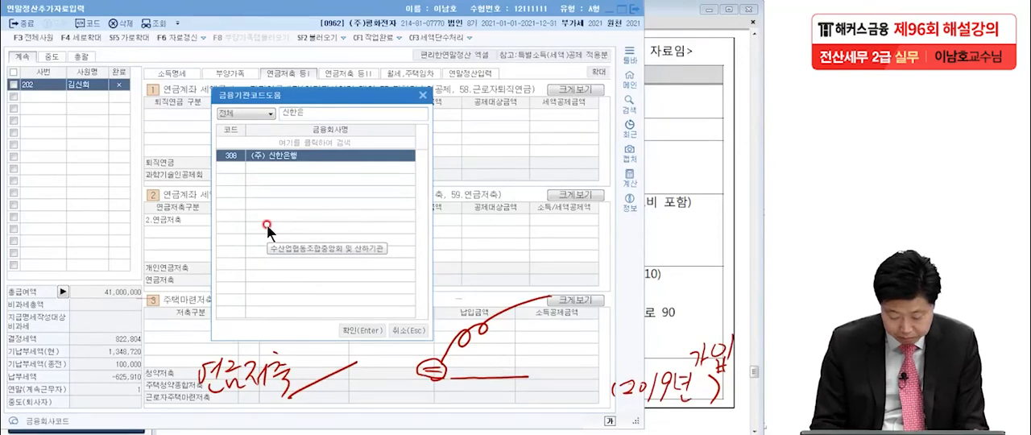
pyautogui.press('Return')
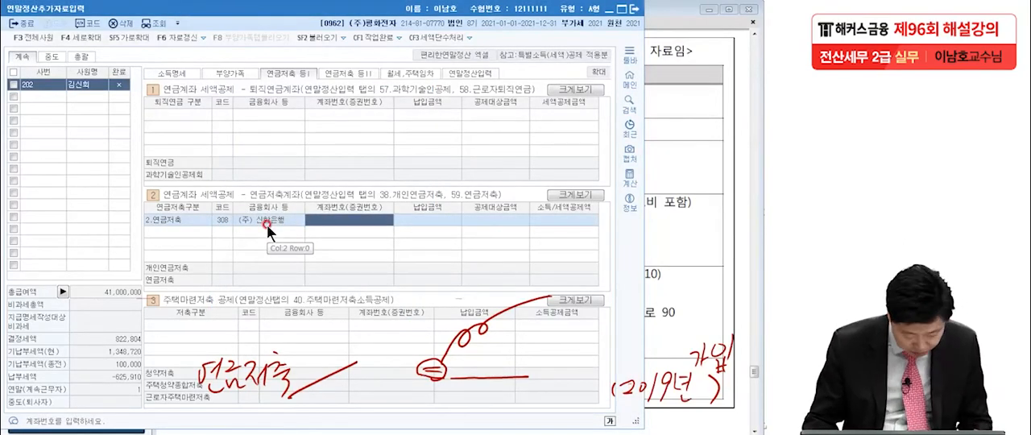
# Enter the pension savings account number and a 납입금액 of 1,200,000 for the 신한은행 연금저축 entry
pyautogui.write('110-120-')
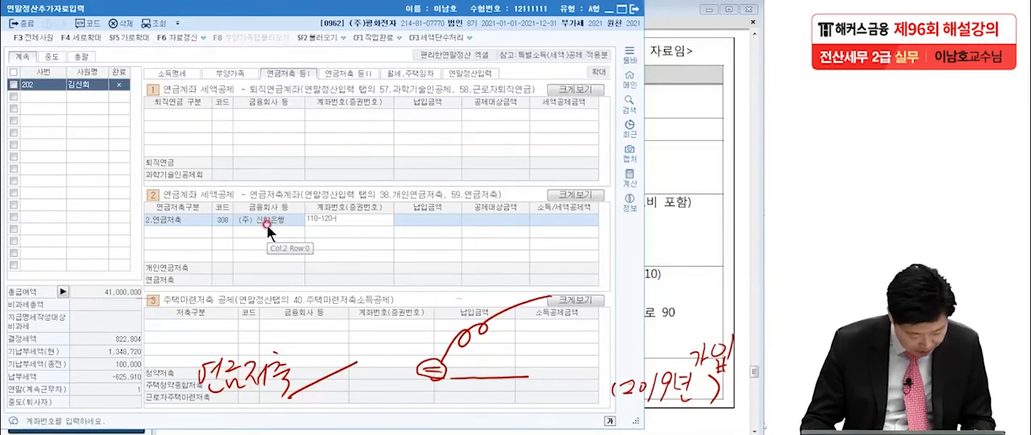
pyautogui.write('1300')
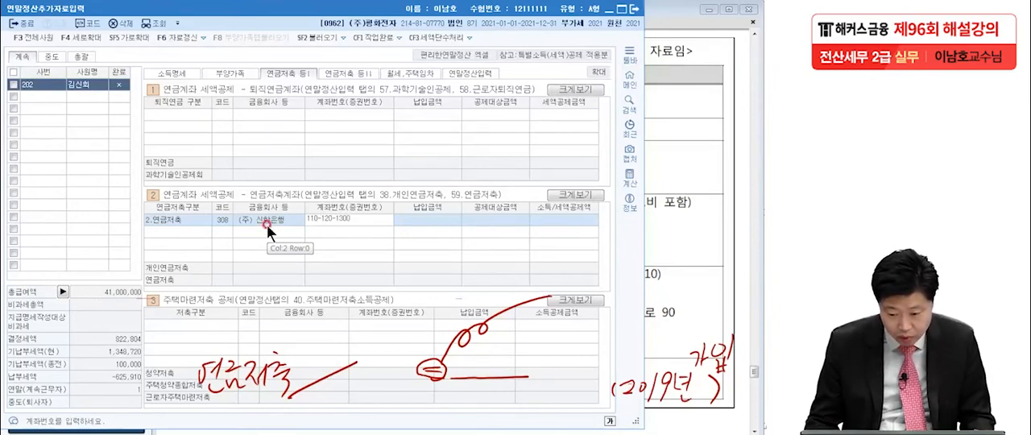
pyautogui.press('Return')
pyautogui.write('120,000')
pyautogui.press('Return')
pyautogui.click(426, 219)
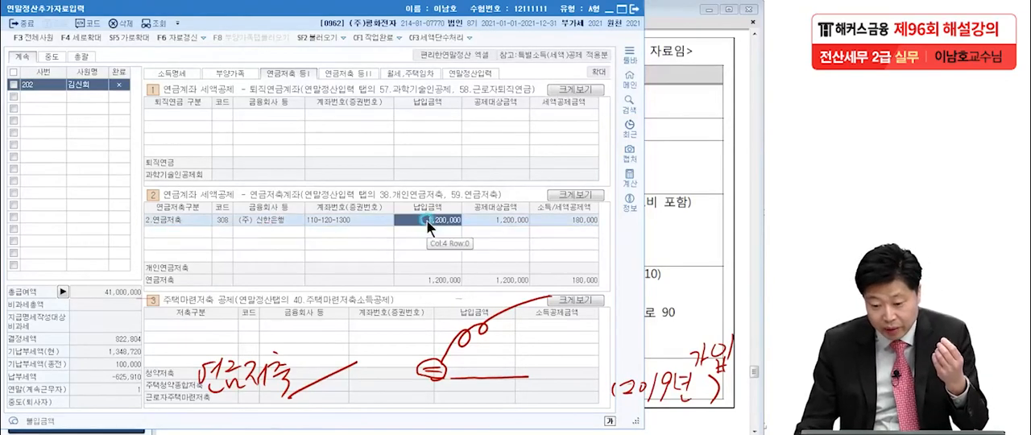
# Check the 59.연금저축 row in 연말정산입력, circling 연금계좌 and 연금저축 and underlining the amounts, with the handwriting cleared
pyautogui.click(475, 74)
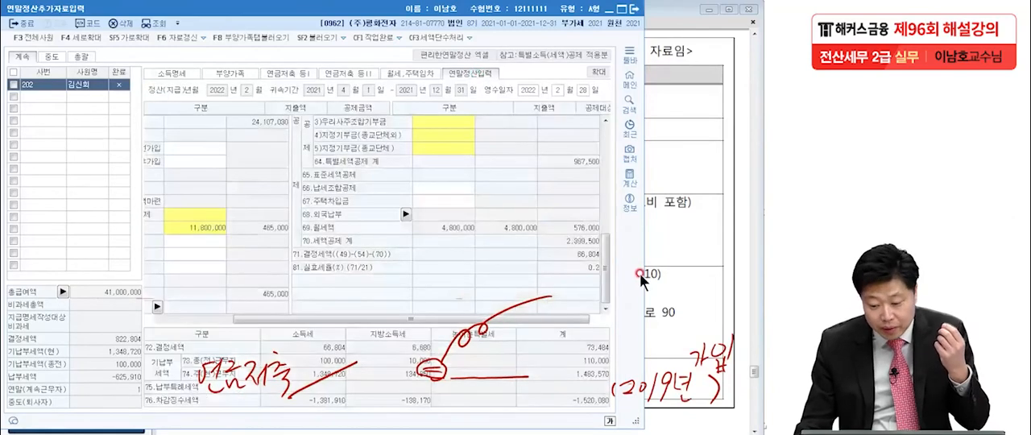
pyautogui.press('Escape')
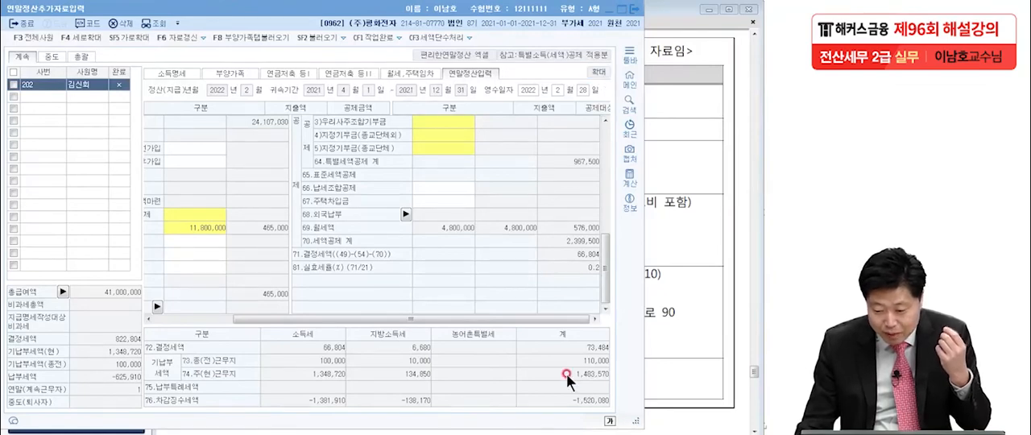
pyautogui.moveTo(606, 279); pyautogui.dragTo(605, 212)
pyautogui.click(487, 203)
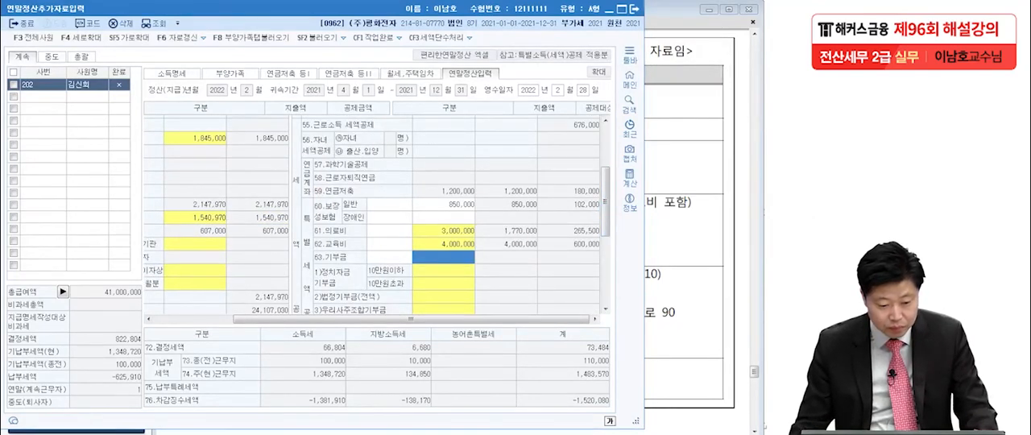
pyautogui.moveTo(312, 197)
pyautogui.mouseDown()
pyautogui.moveTo(319, 187)
pyautogui.moveTo(349, 202)
pyautogui.moveTo(604, 196)
pyautogui.mouseUp()
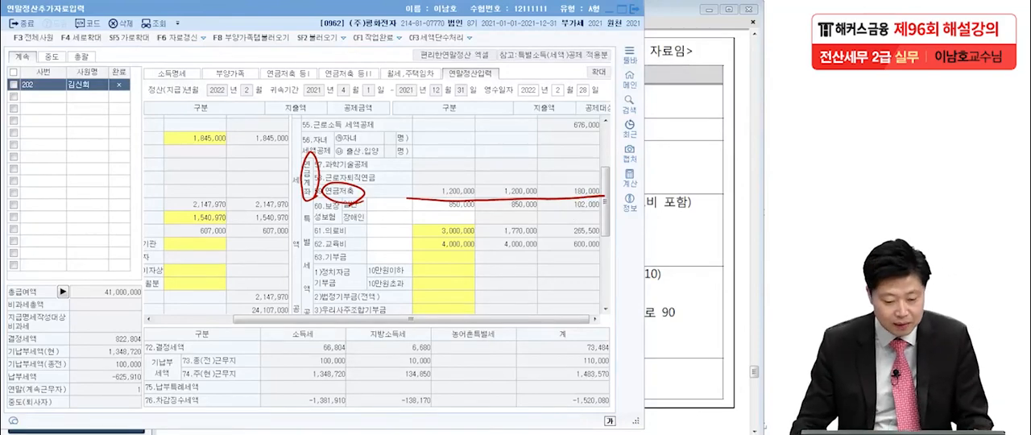
pyautogui.press('Escape')
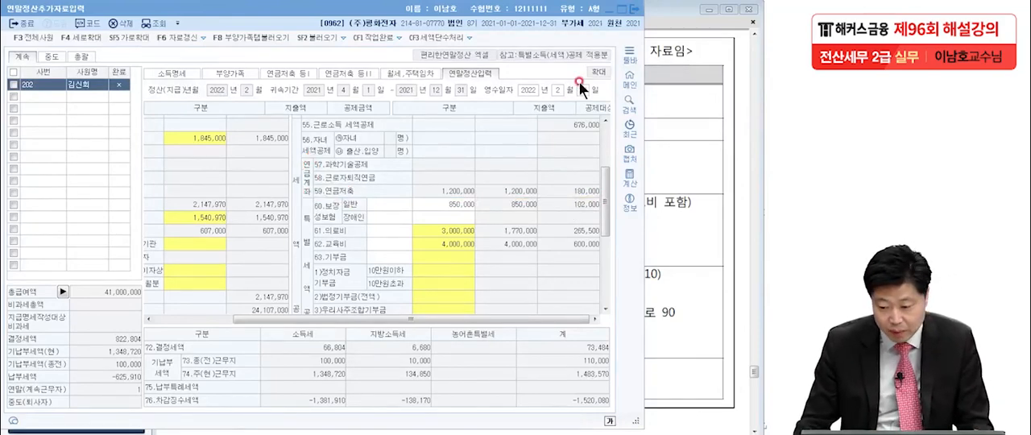
# Enlarge the 연말정산입력 form to review its deduction and tax credit rows, and restore its normal size
pyautogui.click(598, 72)
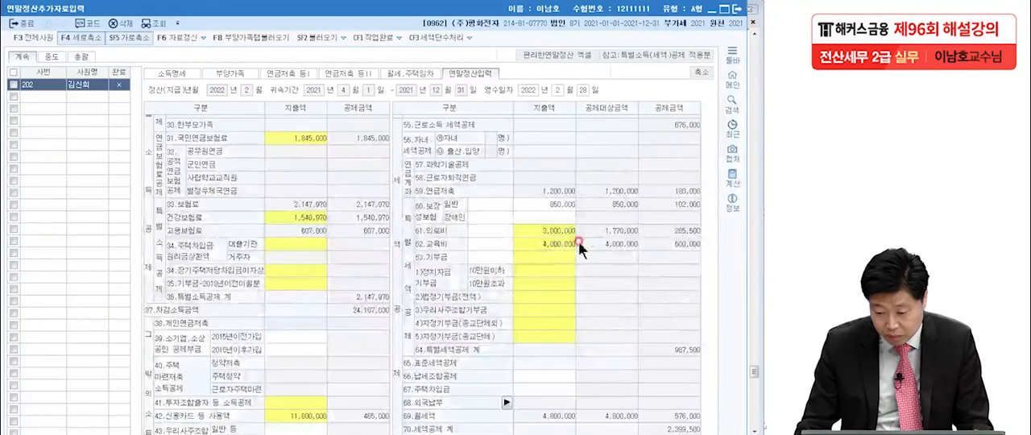
pyautogui.click(574, 242)
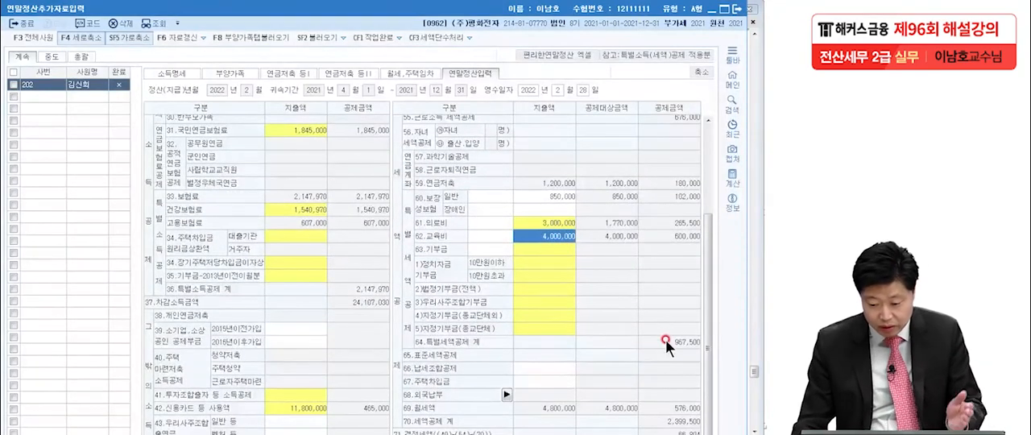
pyautogui.click(699, 72)
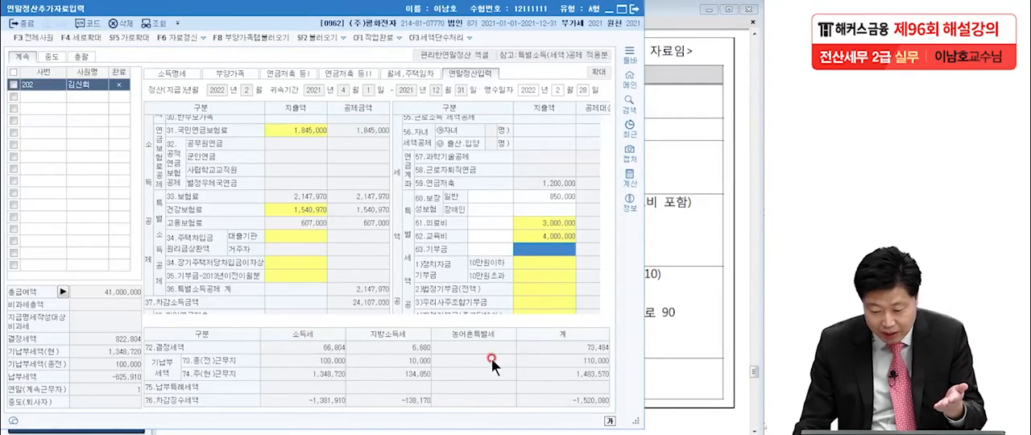
pyautogui.click(547, 222)
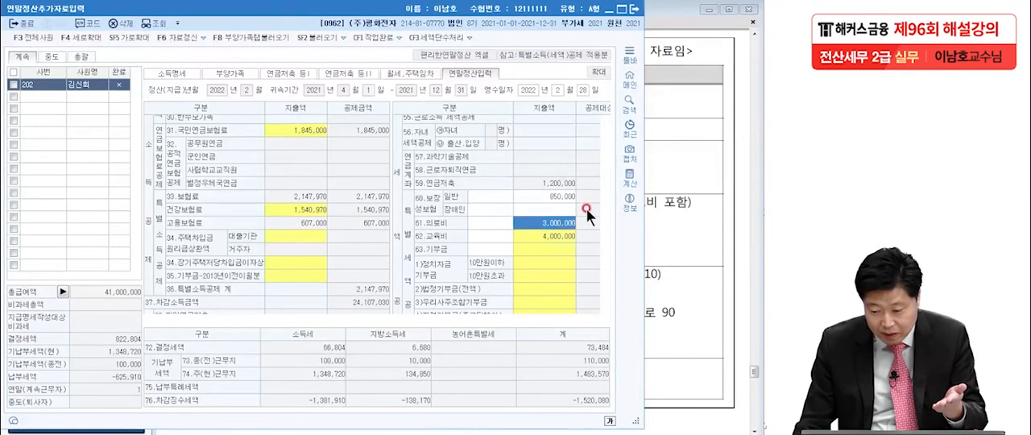
pyautogui.click(547, 289)
pyautogui.moveTo(508, 317); pyautogui.dragTo(591, 318)
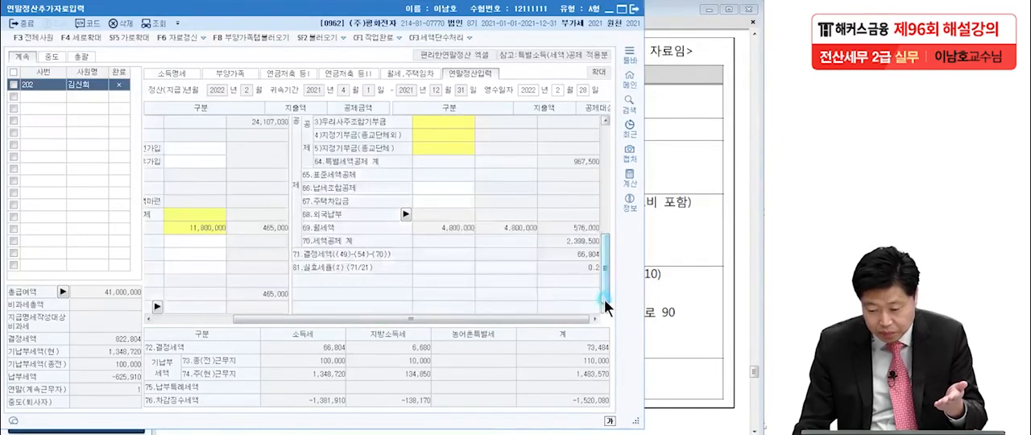
# Look back at the exam PDF's 2021 year-end settlement data and return to employee 202's 연말정산입력 in KcLep
pyautogui.click(655, 300)
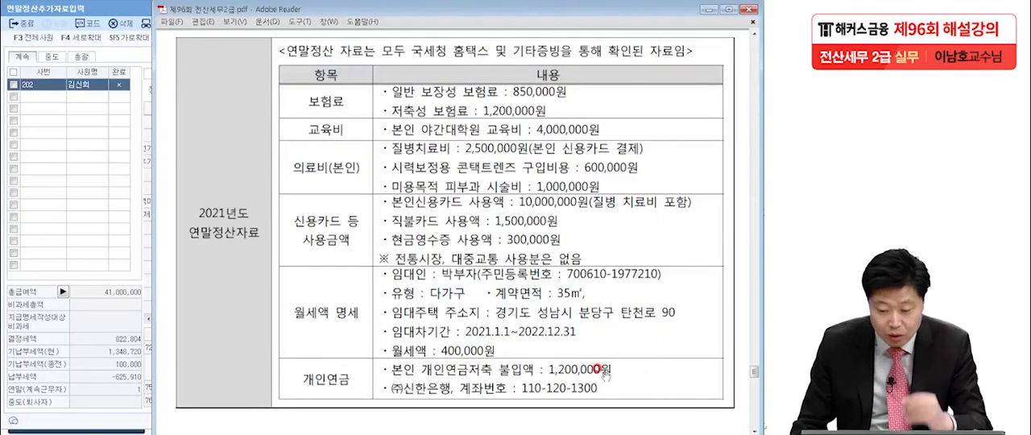
pyautogui.click(87, 207)
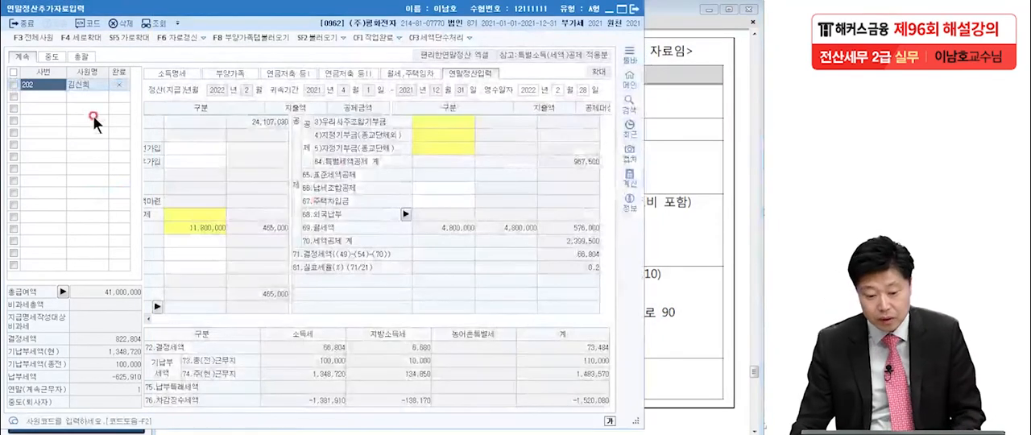
pyautogui.click(474, 161)
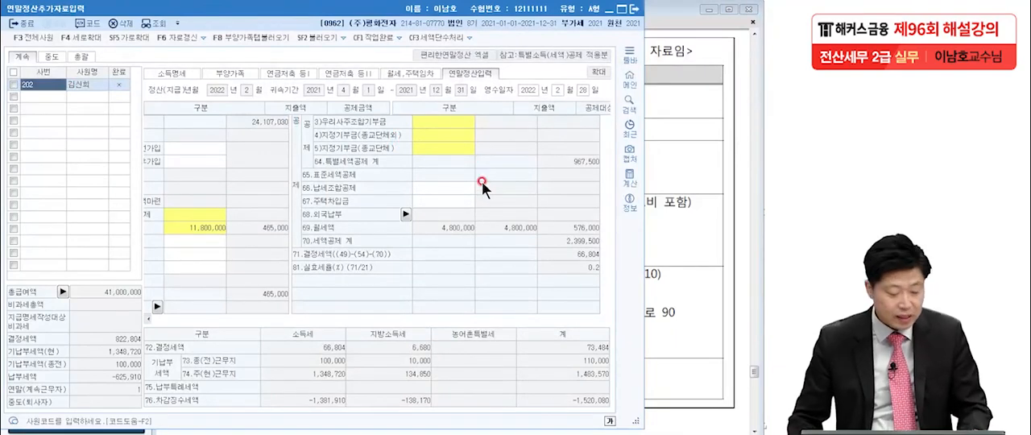